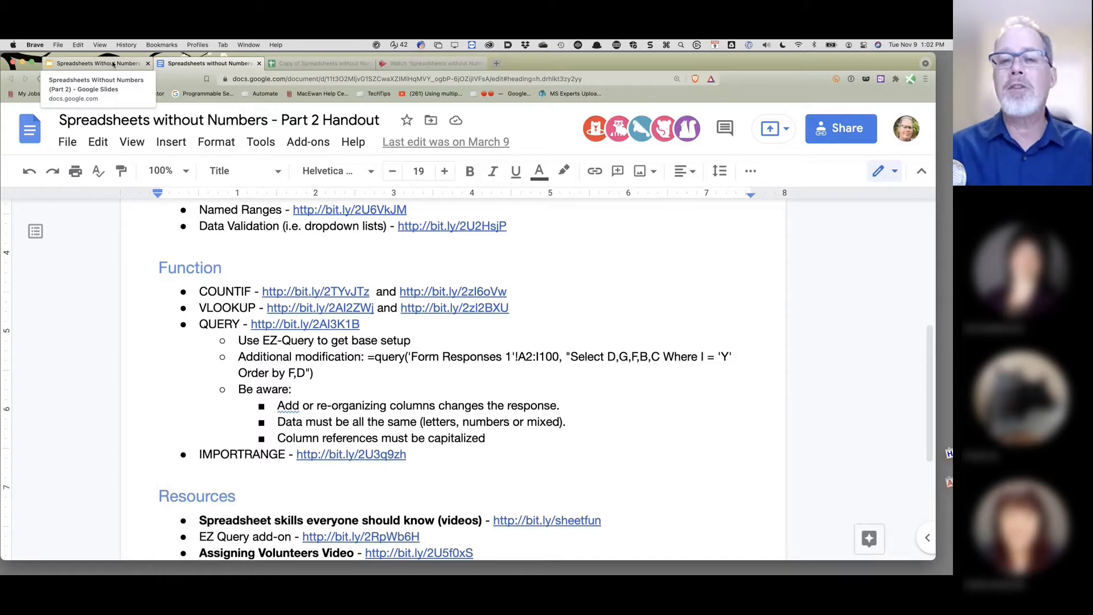
- Move from the Part 2 slides and handout to the Spreadsheets without Numbers work sheet
click(113, 65)
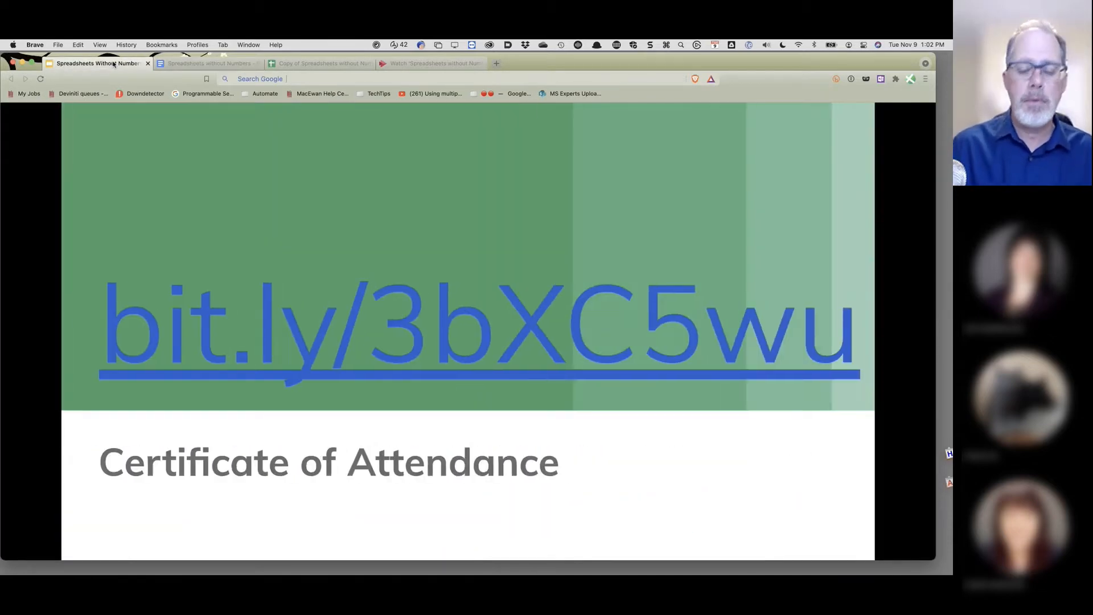
click(215, 64)
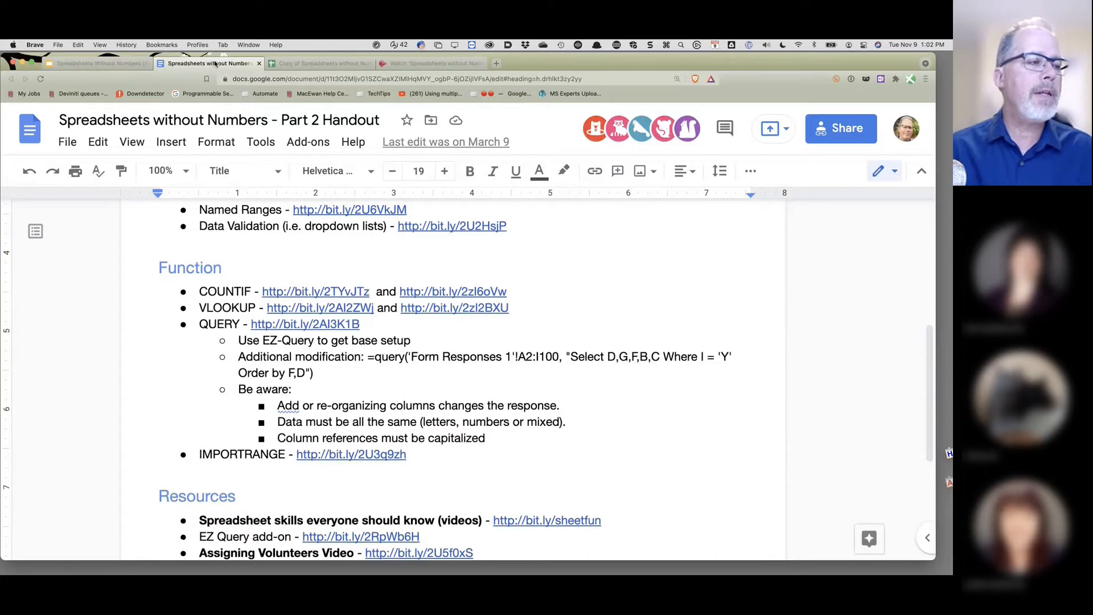
key(ctrl+Tab)
key(super+Tab)
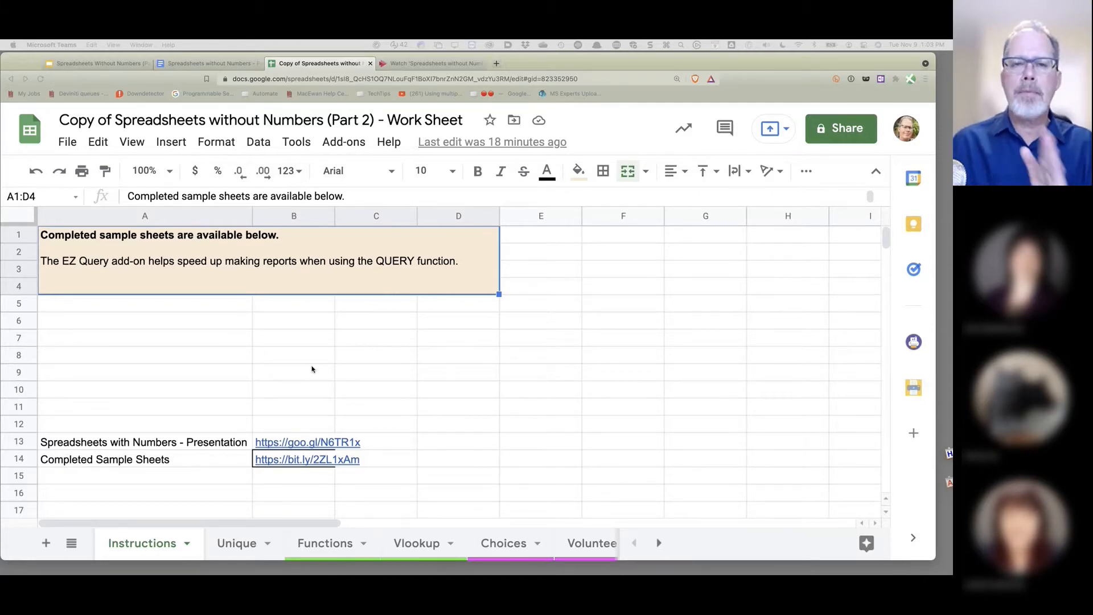
- Show the Unique sheet with its timestamp, name and Problem data
click(243, 548)
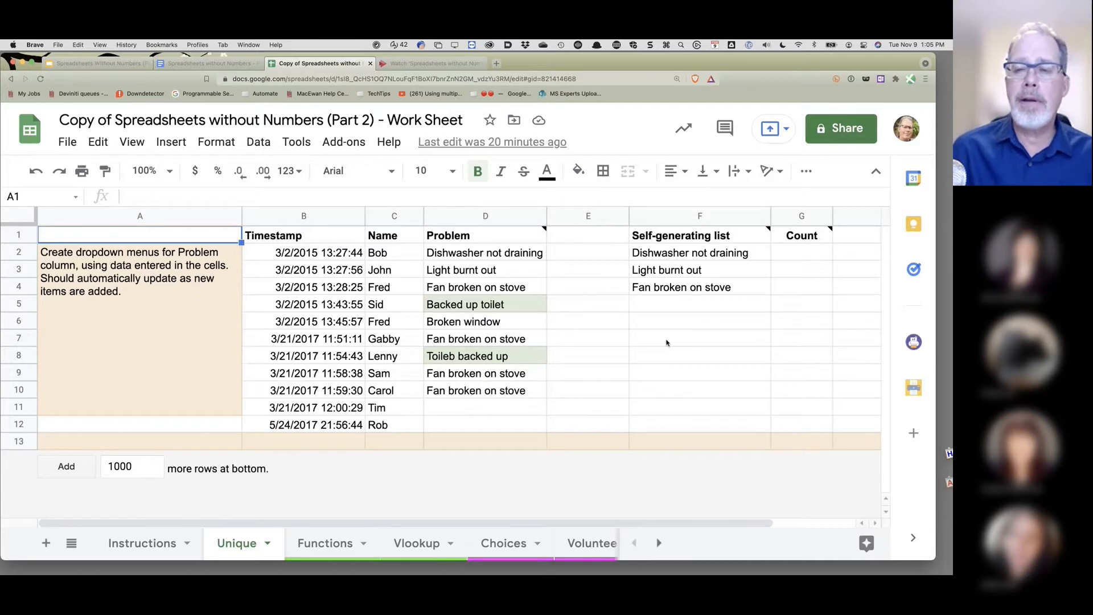
- Clear the old self-generating list entries in F2:F5
drag(683, 252, 690, 302)
key(Delete)
click(686, 335)
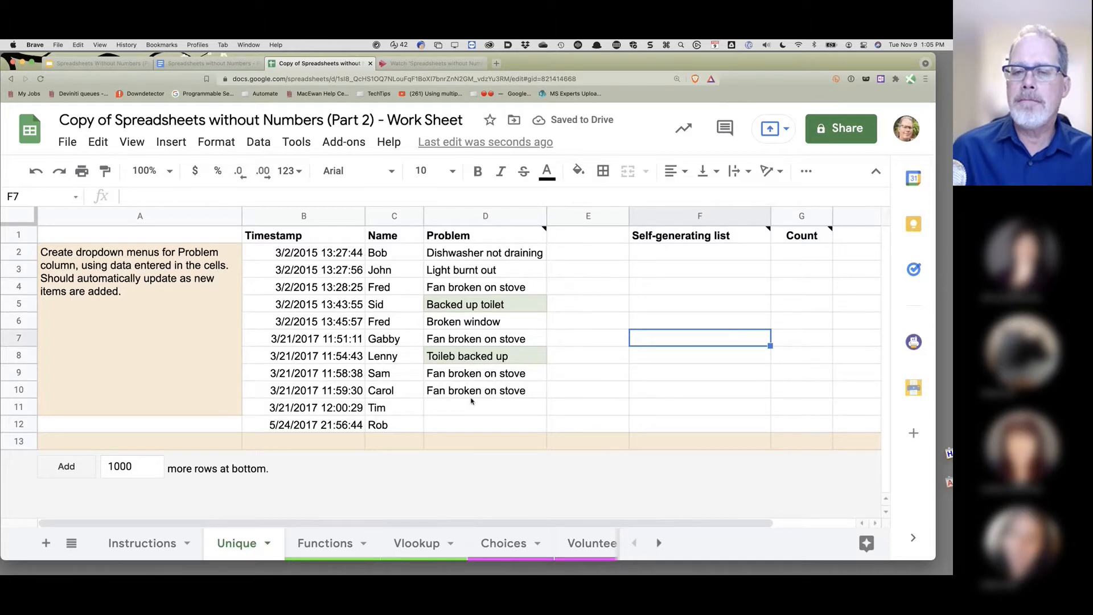
- Review the problems in D2:D4, then begin a formula with = in F2
click(664, 256)
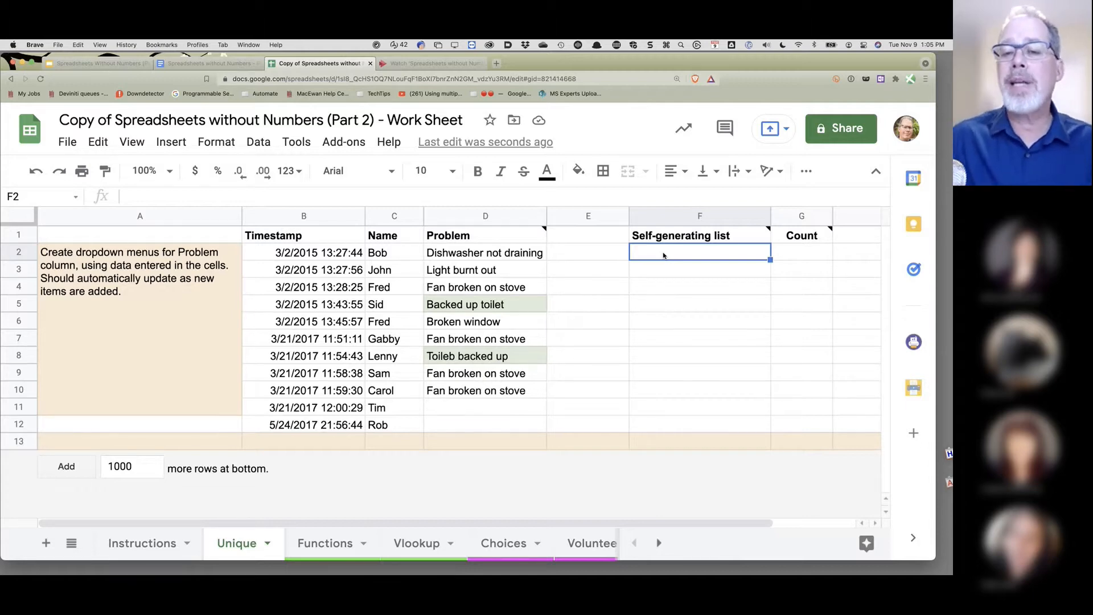
click(464, 252)
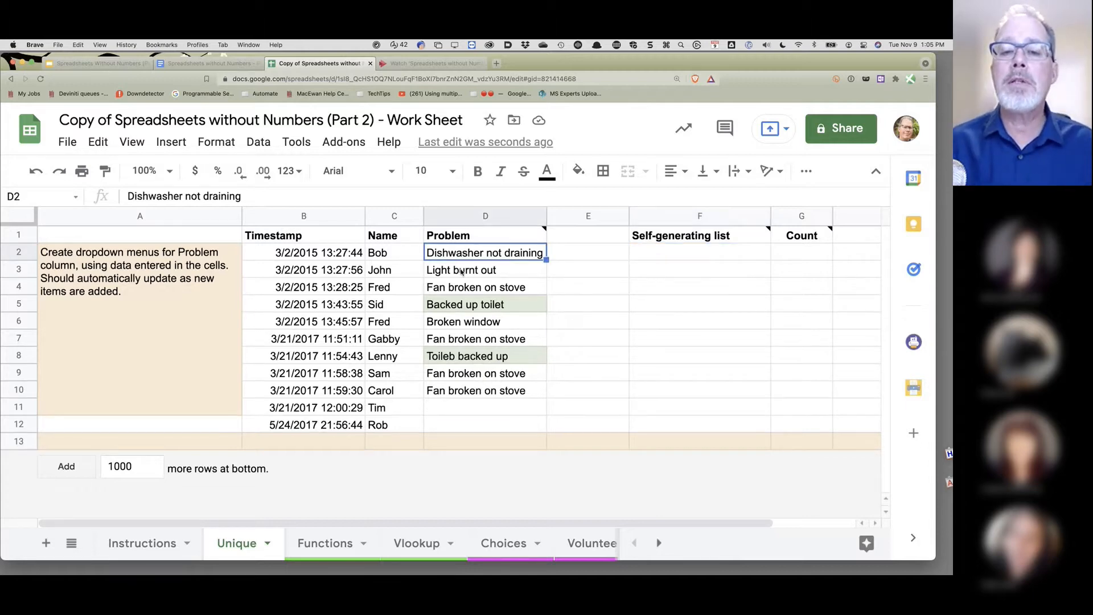
click(467, 269)
click(472, 287)
click(662, 258)
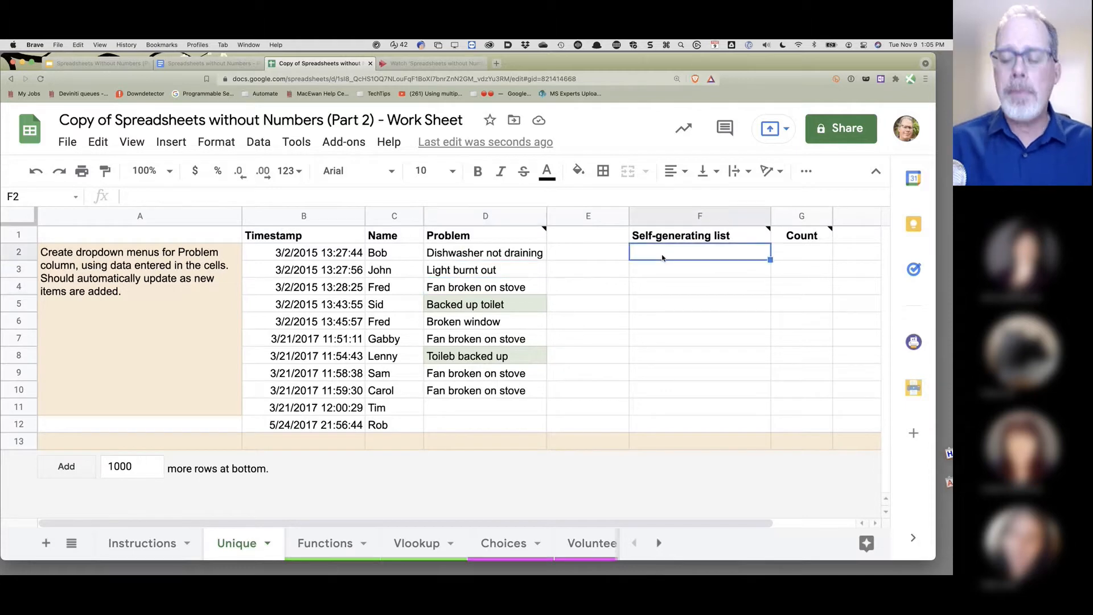
text(=)
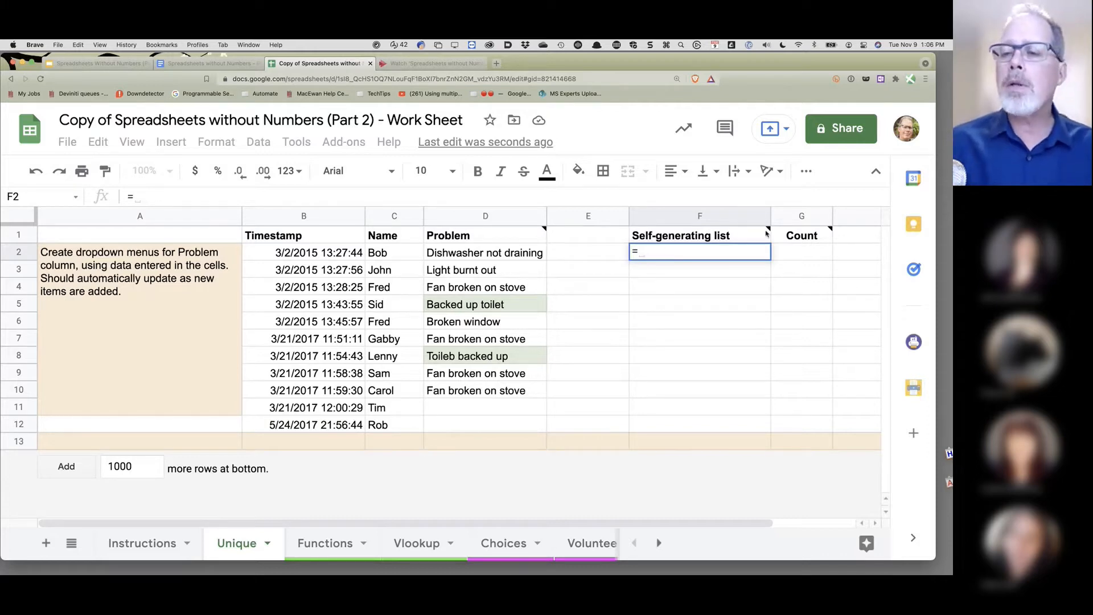
- Enter the UNIQUE function in F2 from the suggestion list
mouse_move(767, 232)
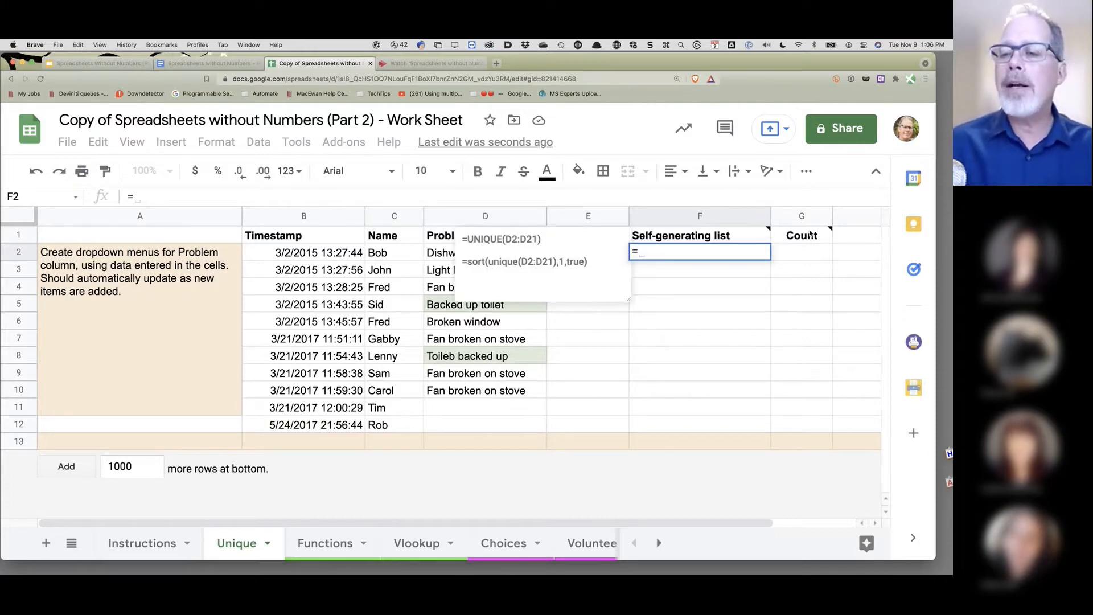
mouse_move(811, 234)
mouse_move(519, 232)
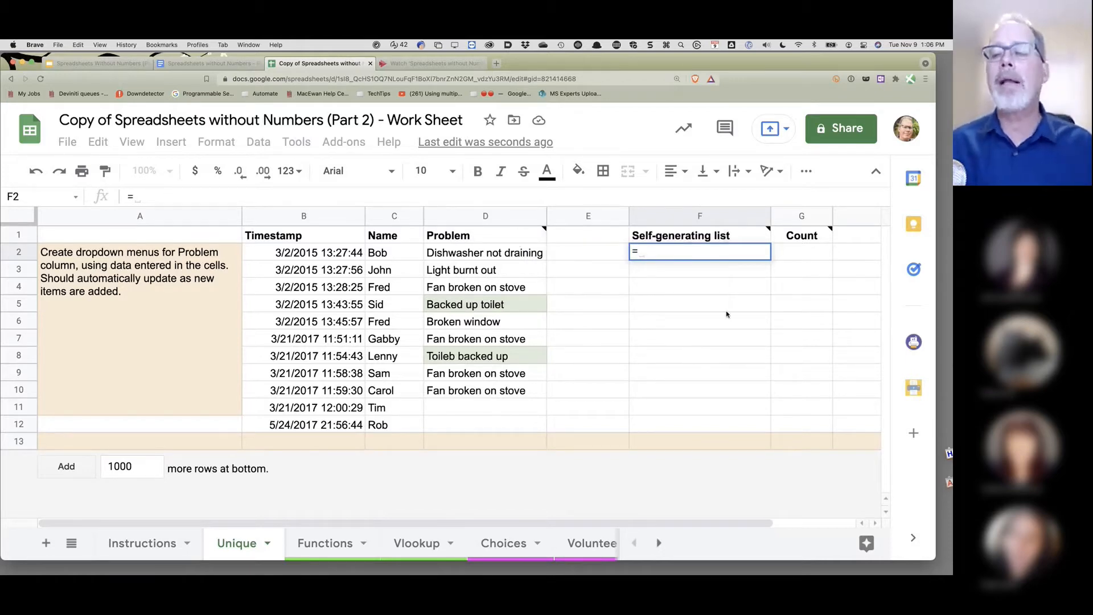
mouse_move(733, 238)
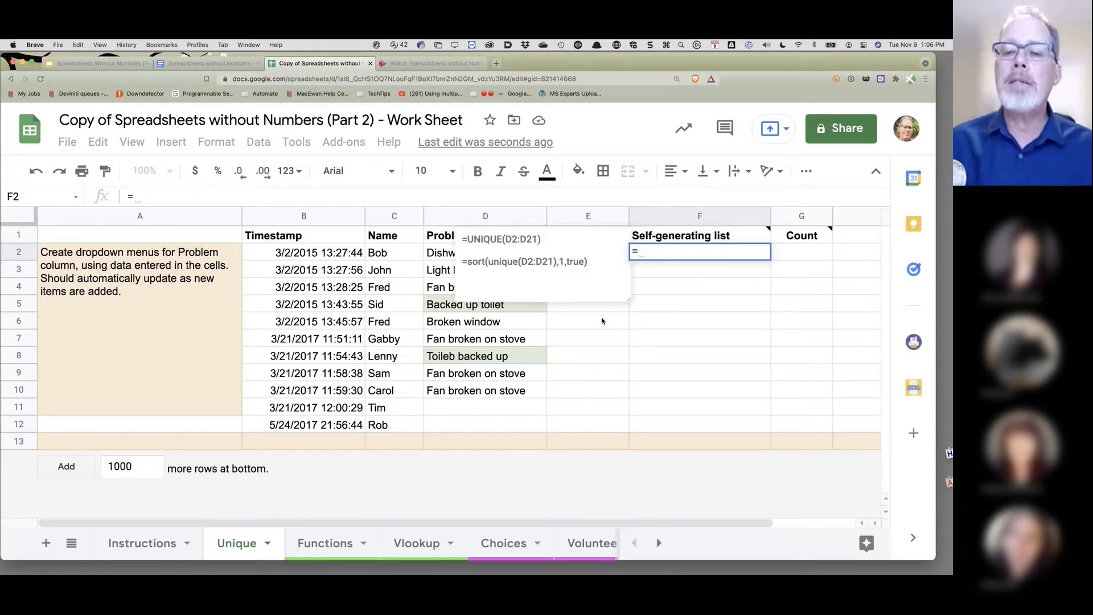
click(723, 355)
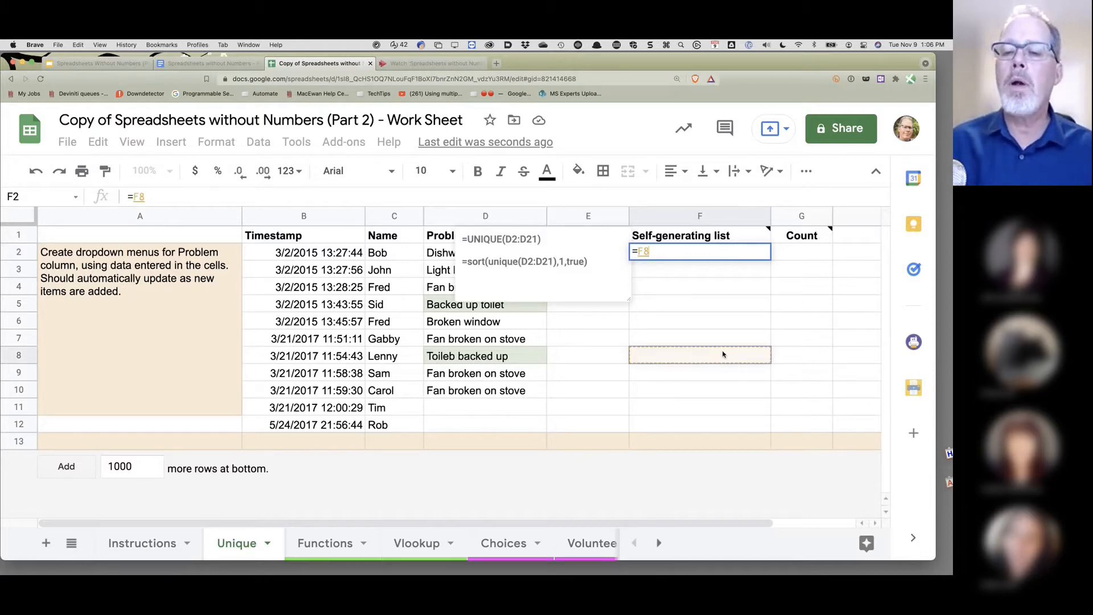
key(BackSpace)
key(BackSpace)
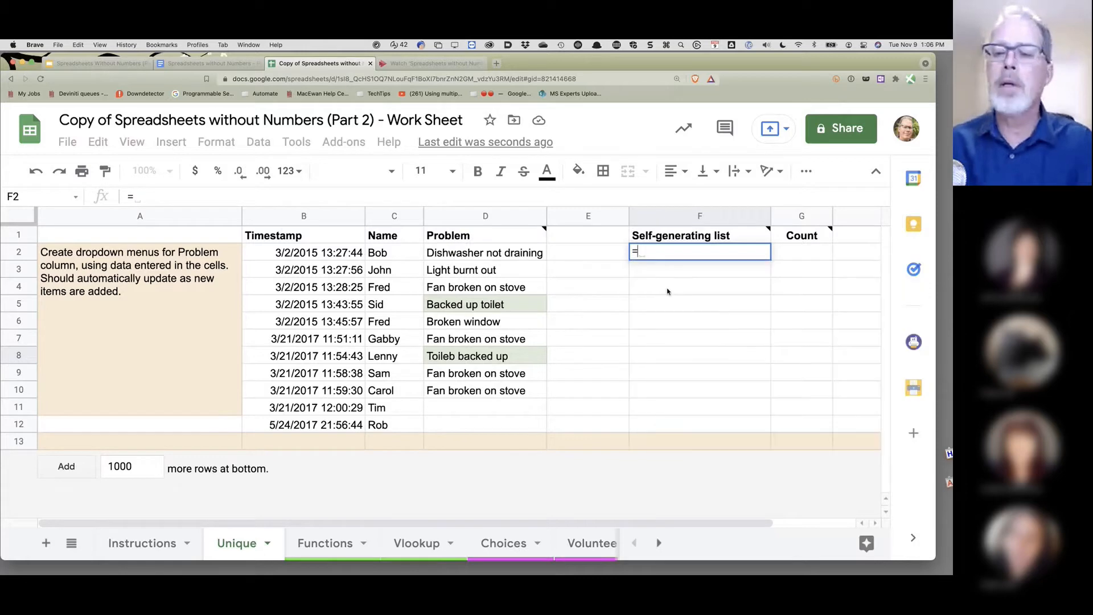
text(uniquw)
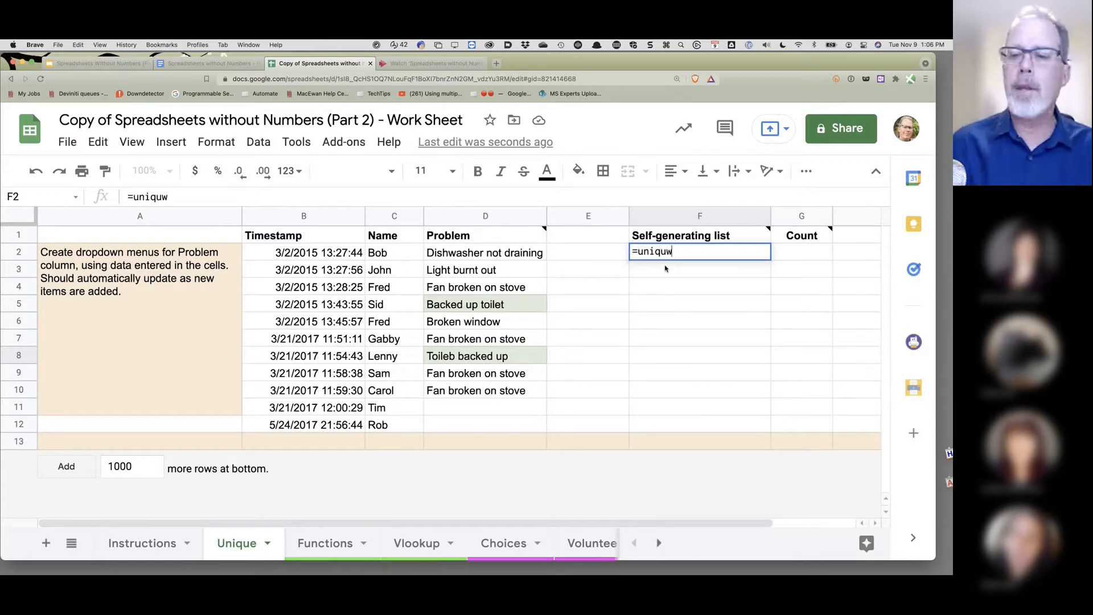
key(BackSpace)
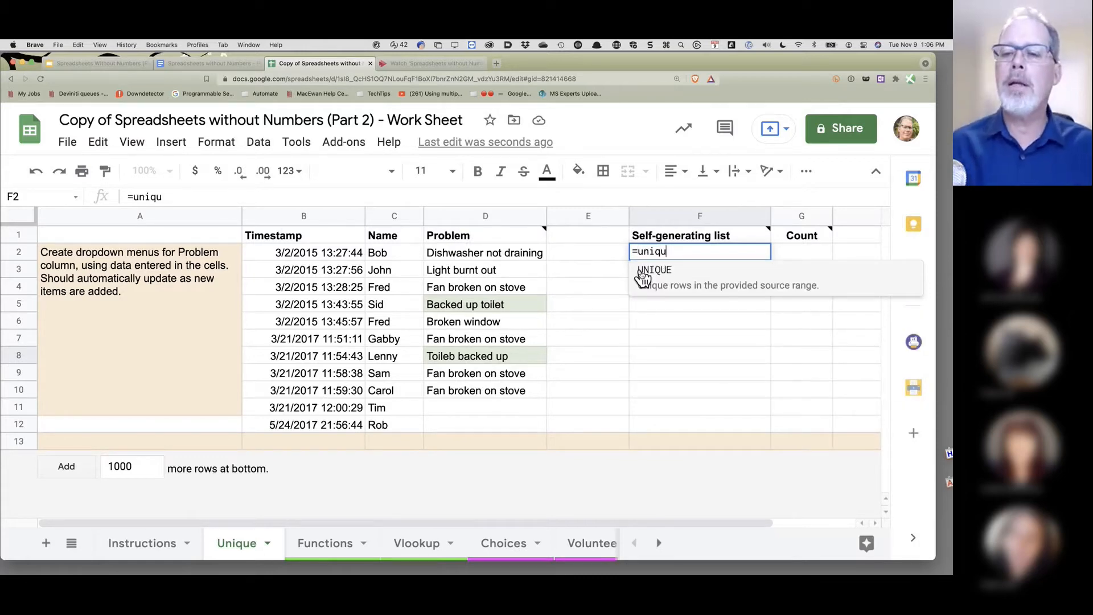
click(659, 279)
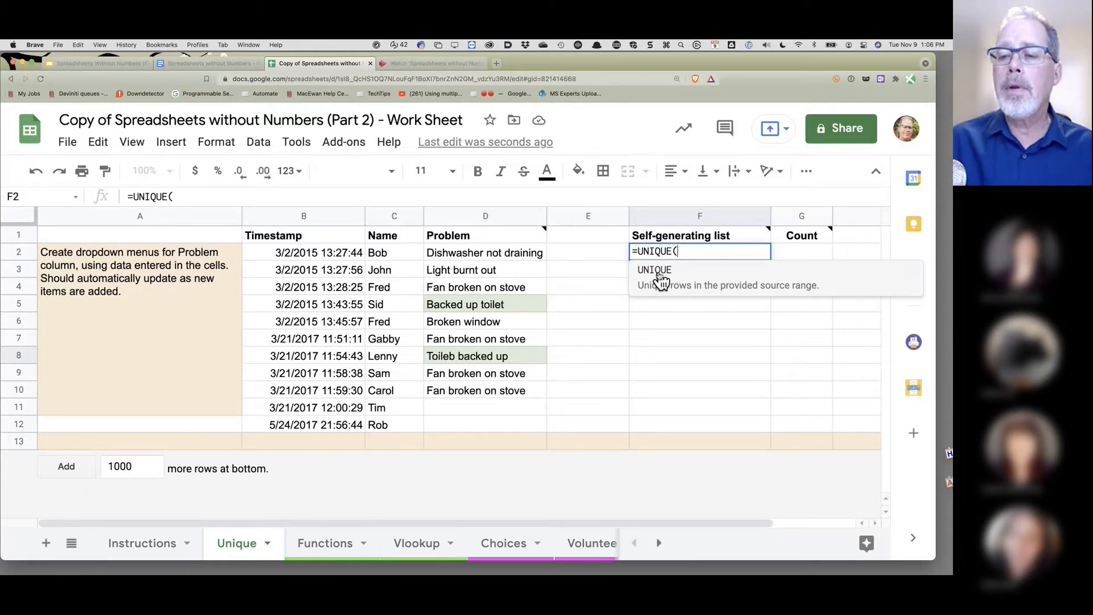
click(661, 279)
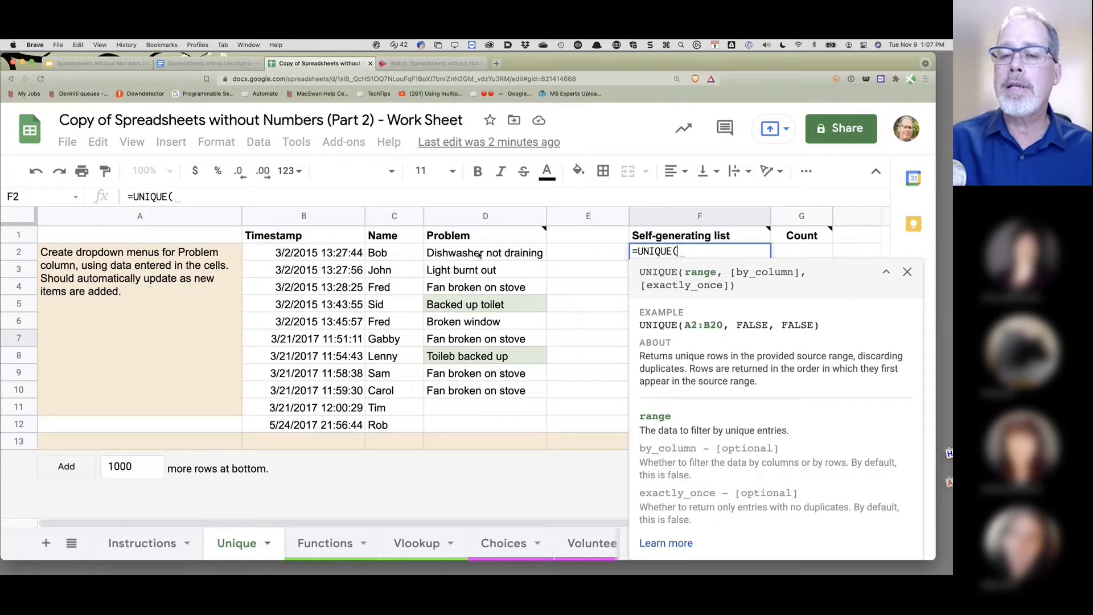
- Give UNIQUE the range D2:D12 and close the parenthesis
drag(479, 254, 489, 424)
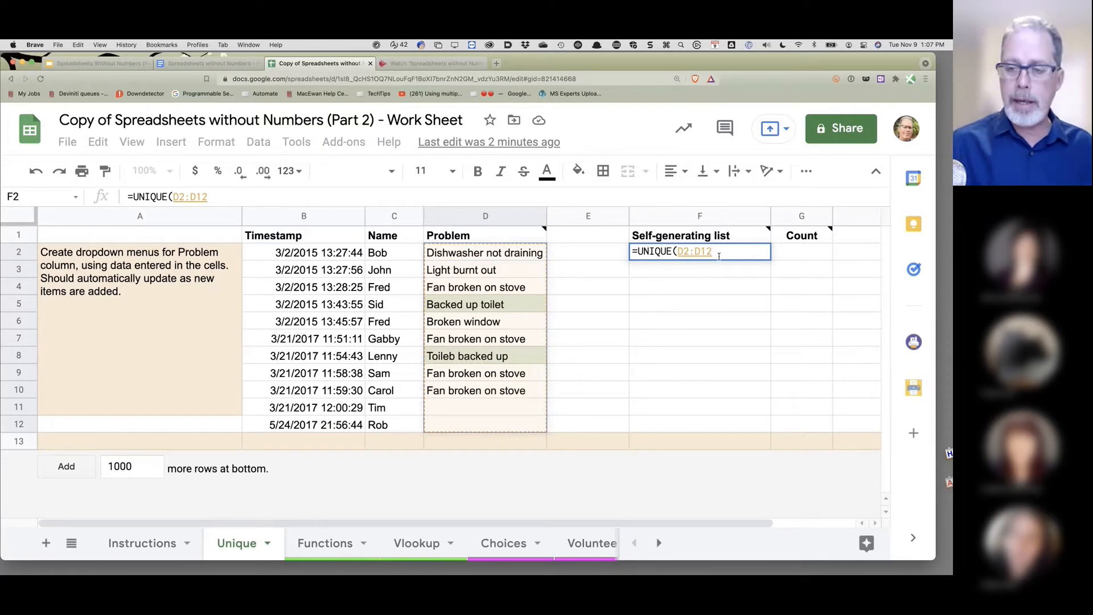
text(,)
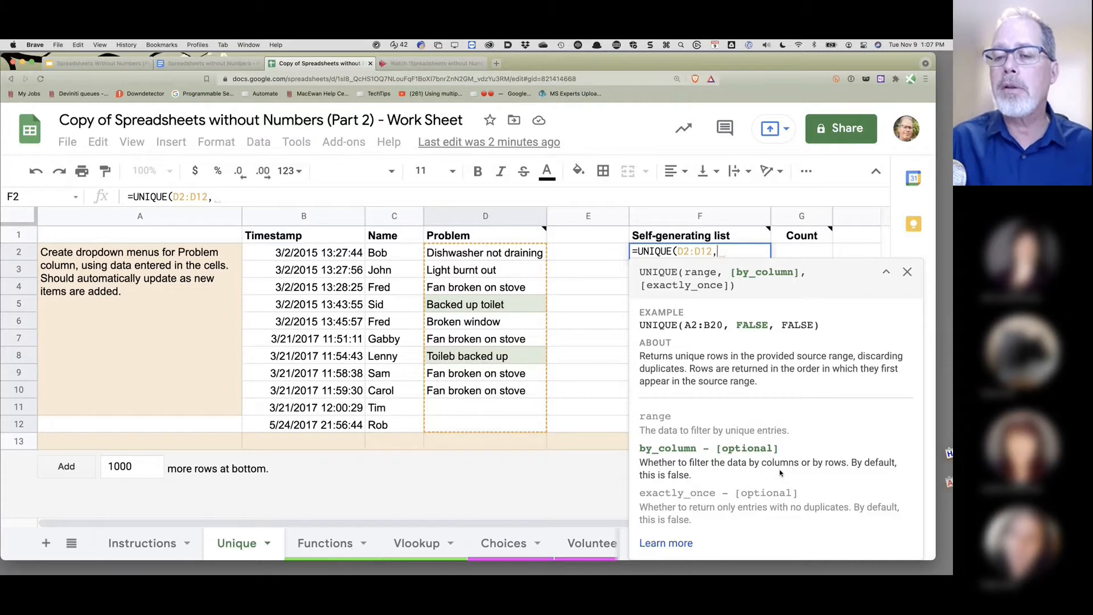
key(BackSpace)
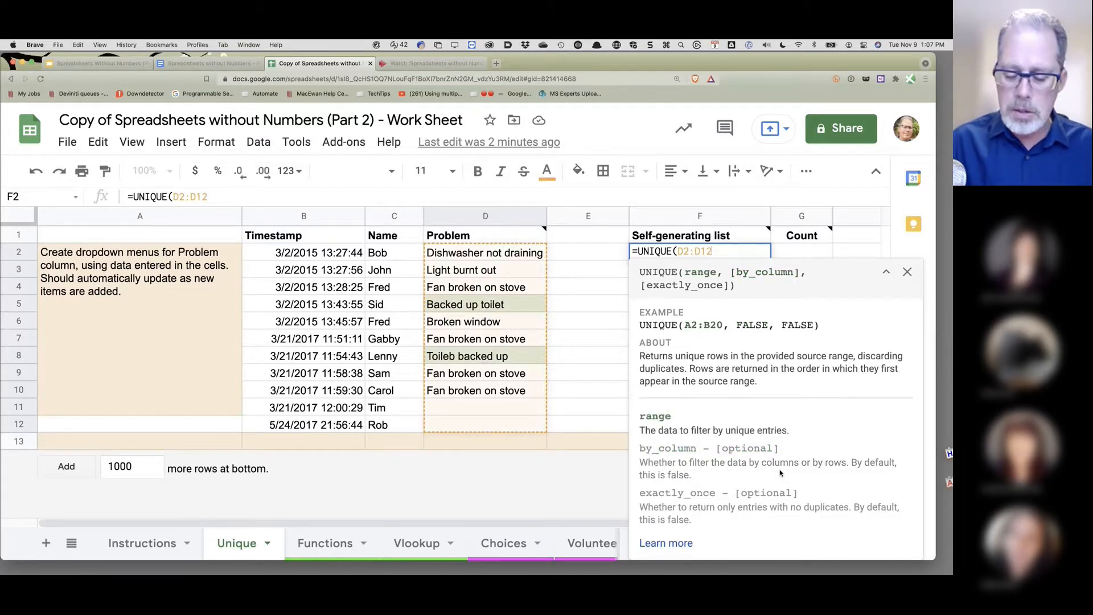
text())
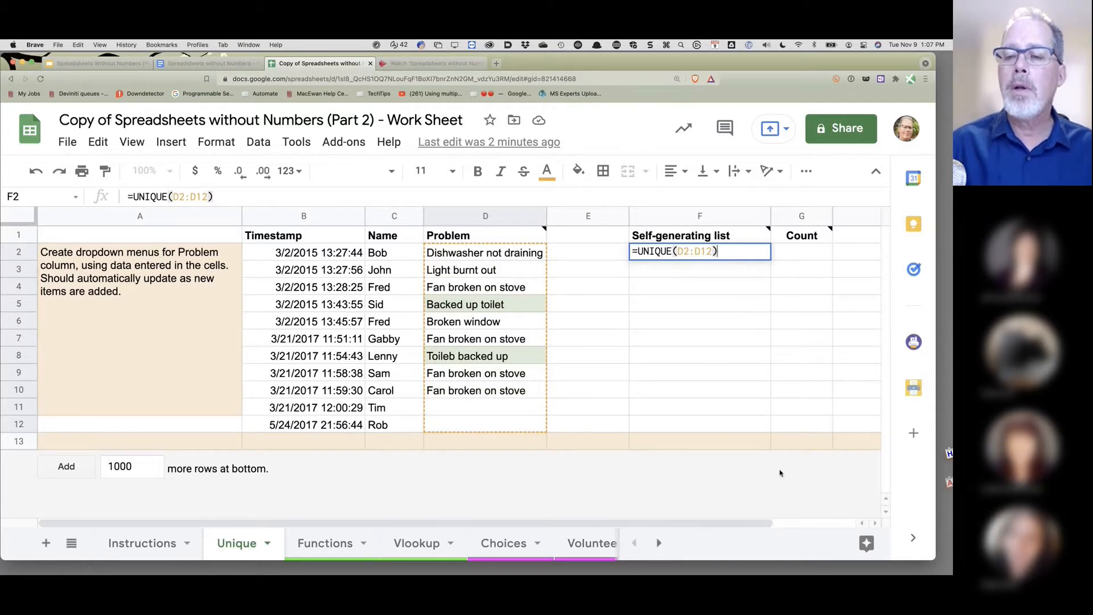
- Commit =UNIQUE(D2:D12) and correct D8's misspelled problem to 'Backed up toilet'
key(Return)
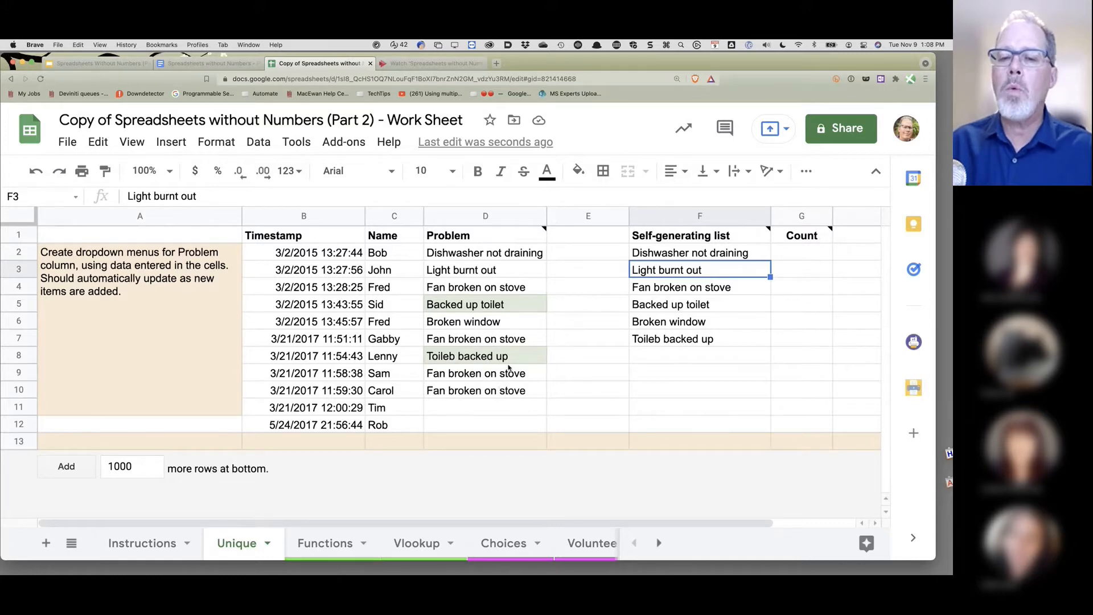
click(508, 308)
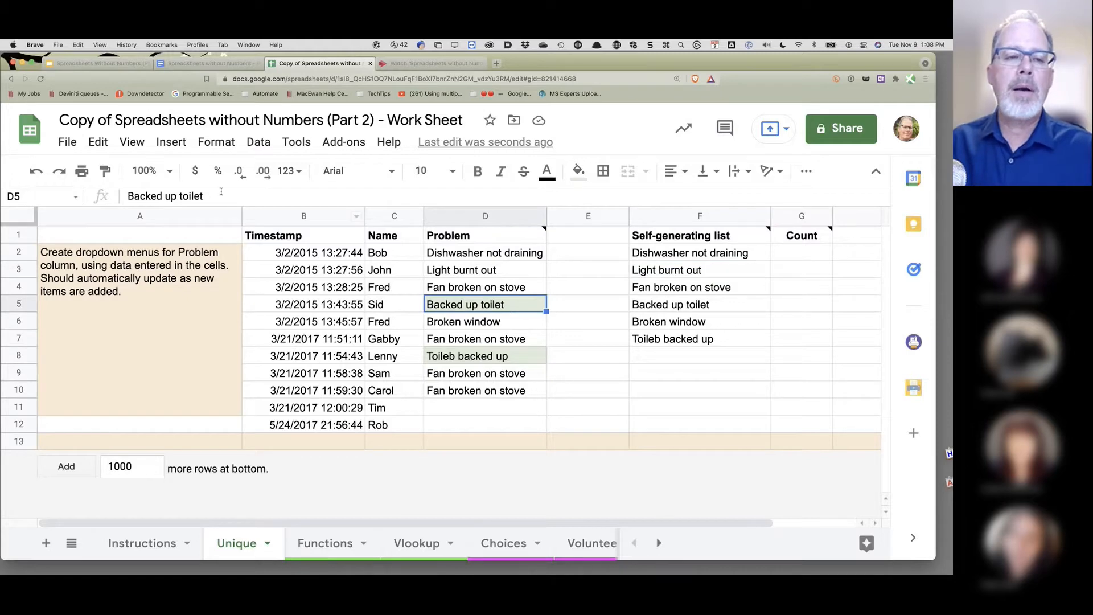
triple_click(202, 196)
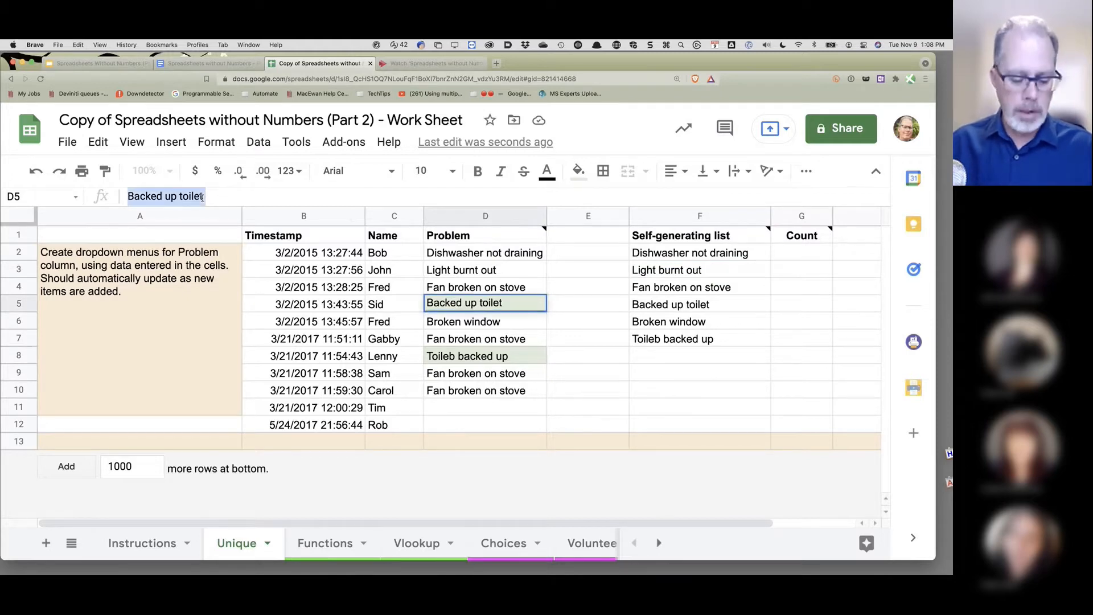
click(466, 355)
triple_click(466, 354)
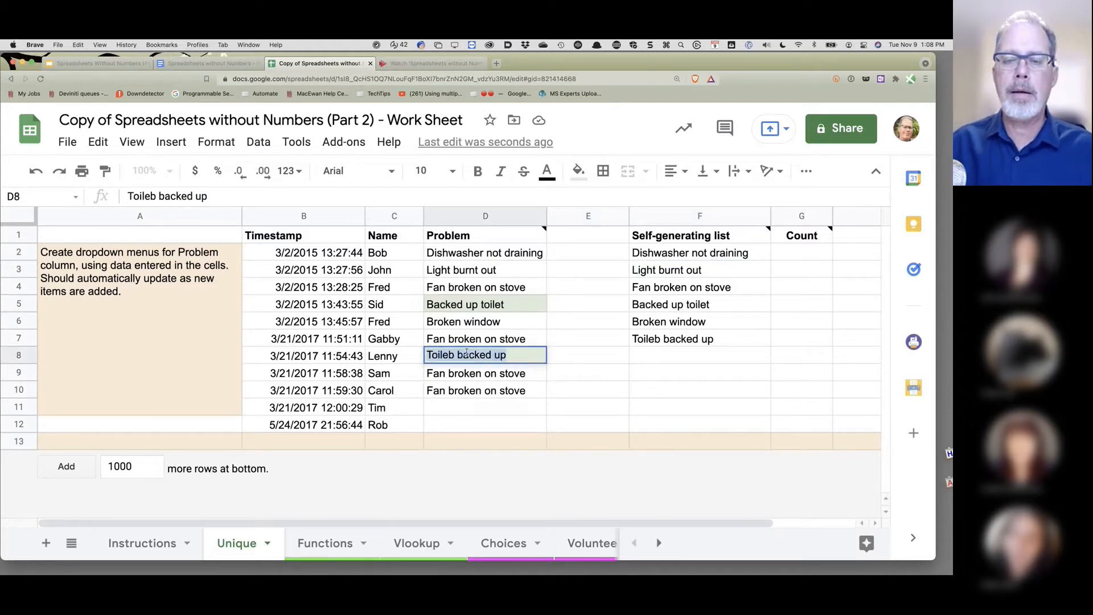
key(super+v)
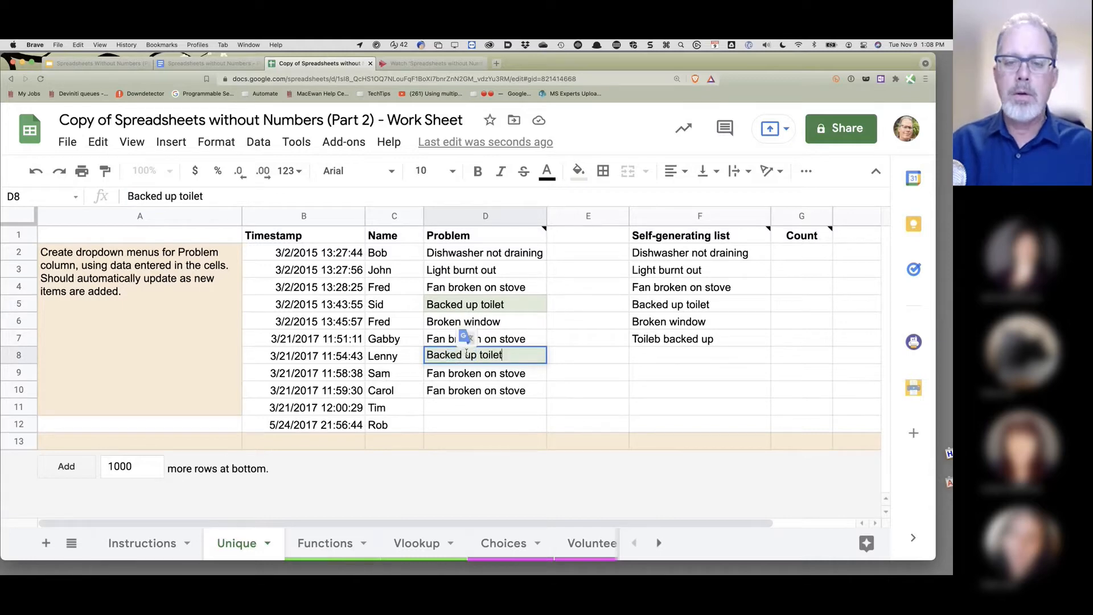
click(470, 406)
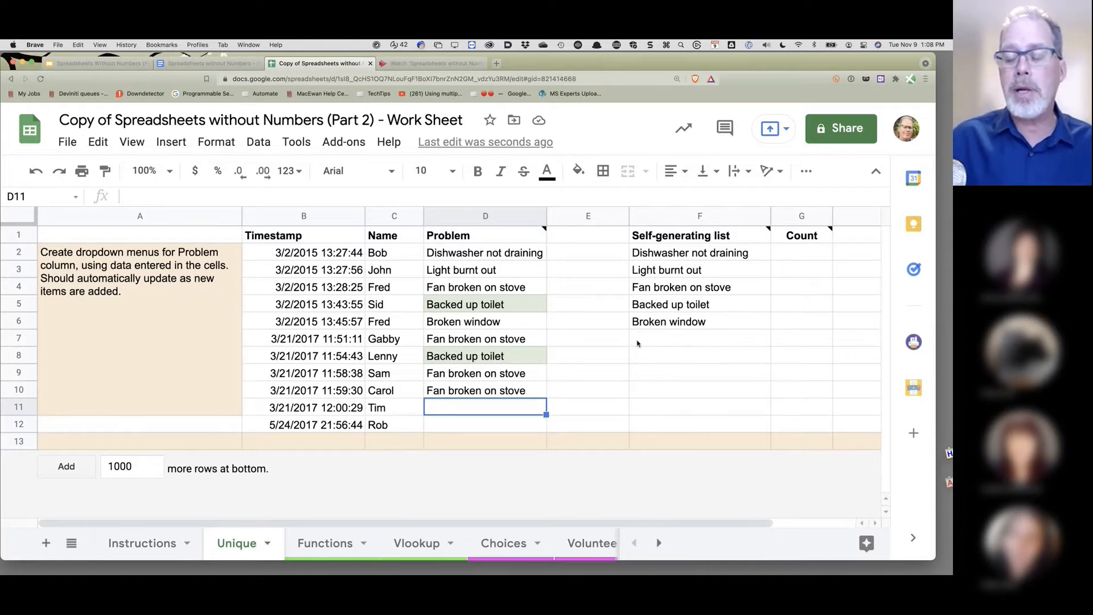
click(687, 257)
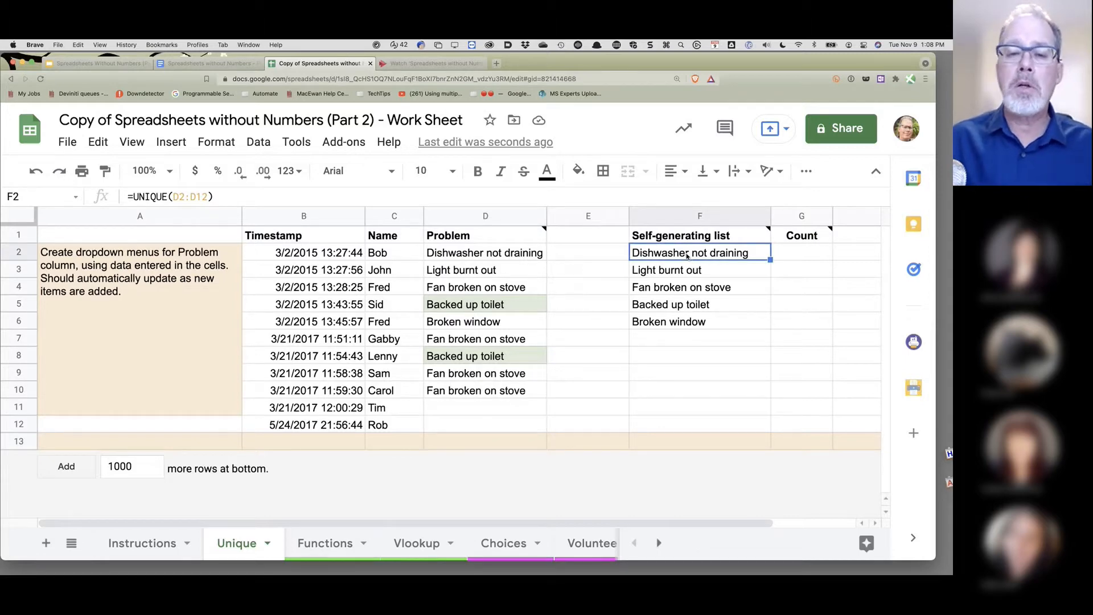
click(684, 361)
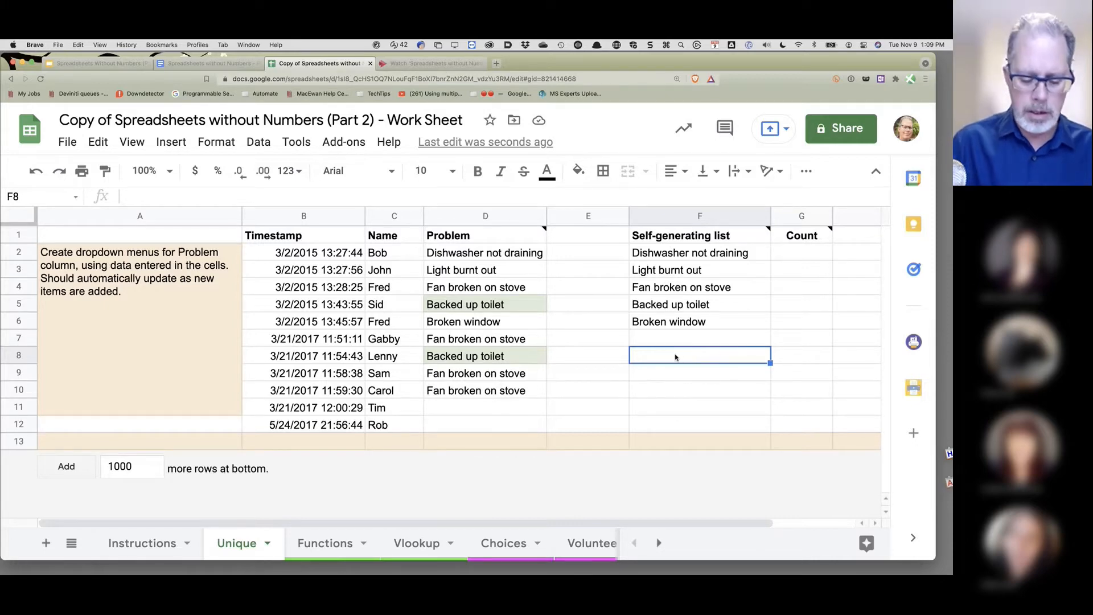
- Enter Dog, Cat and Mouse into F8, F9 and F10
text(Dog)
key(Return)
text(Cat)
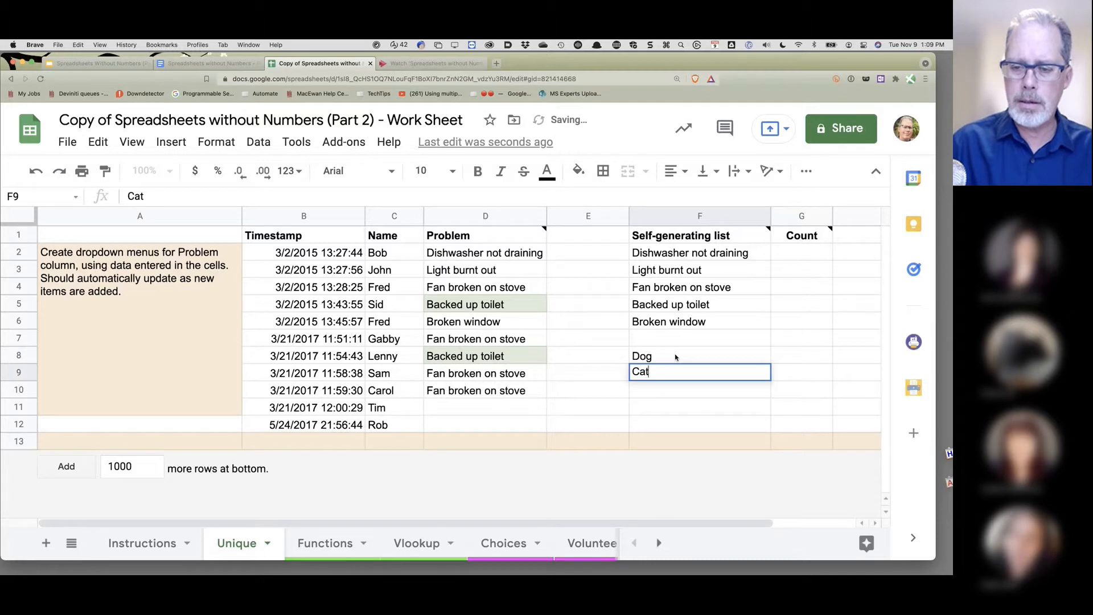
key(Return)
text(M)
key(BackSpace)
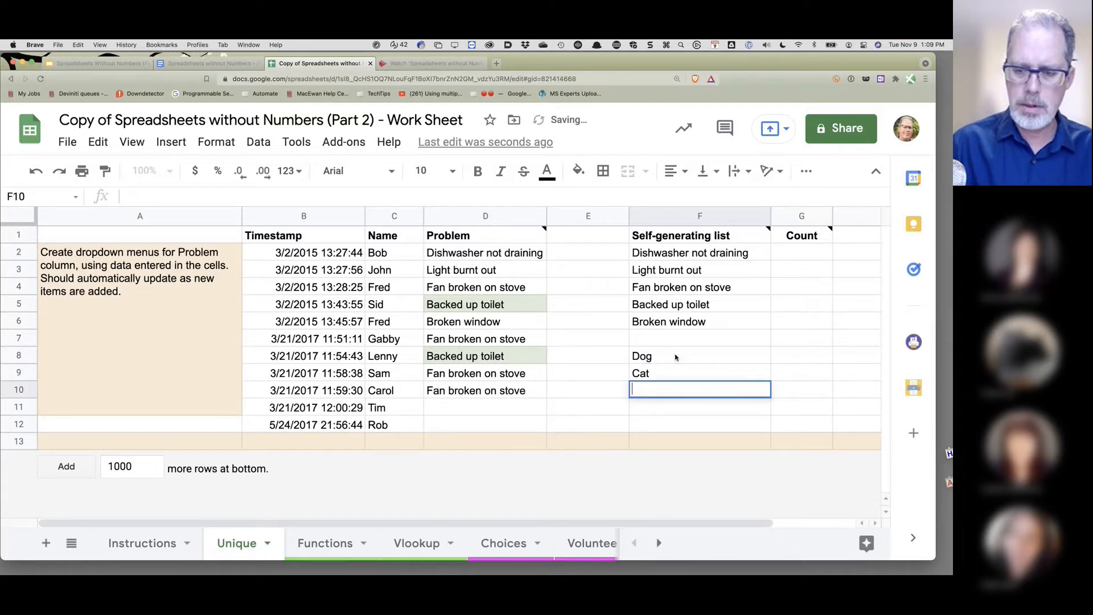
text(Mouse)
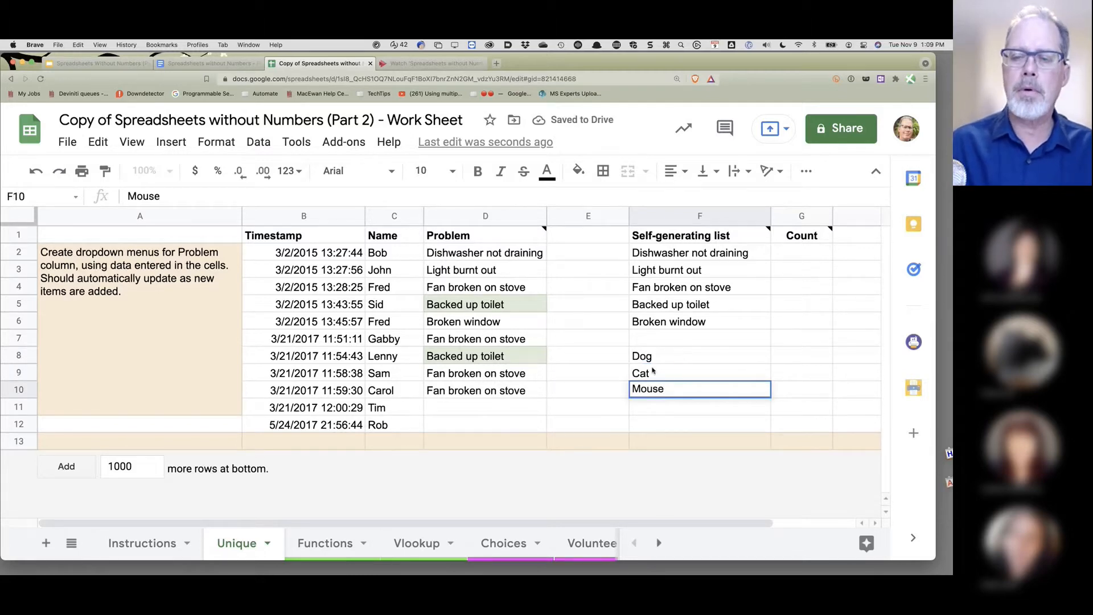
click(588, 390)
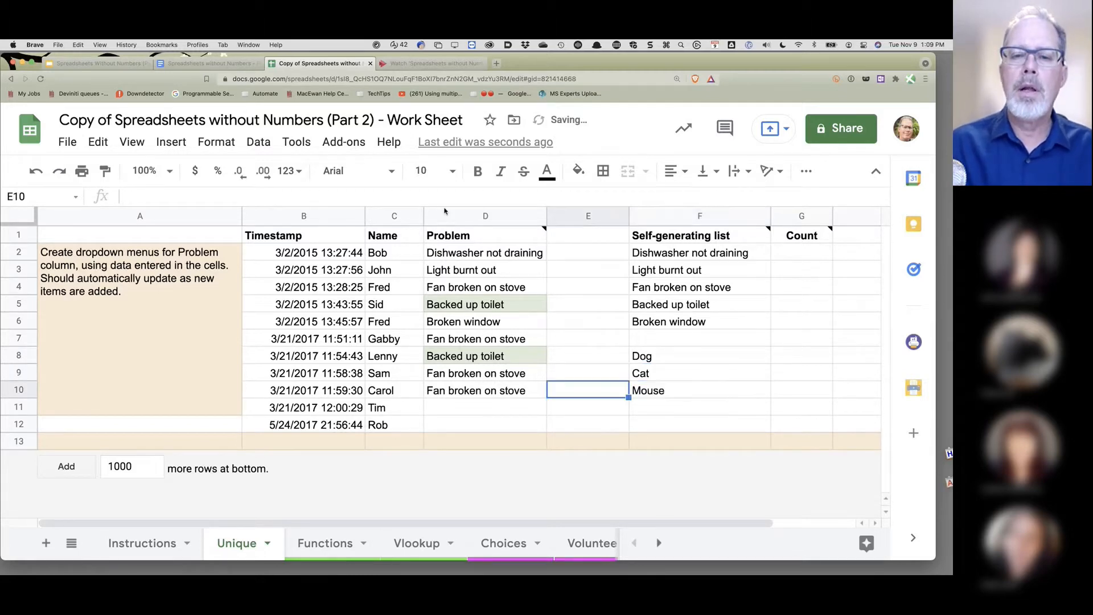
- Add list-of-items validation 'Horse, trailer, car' to column D and save it
click(475, 216)
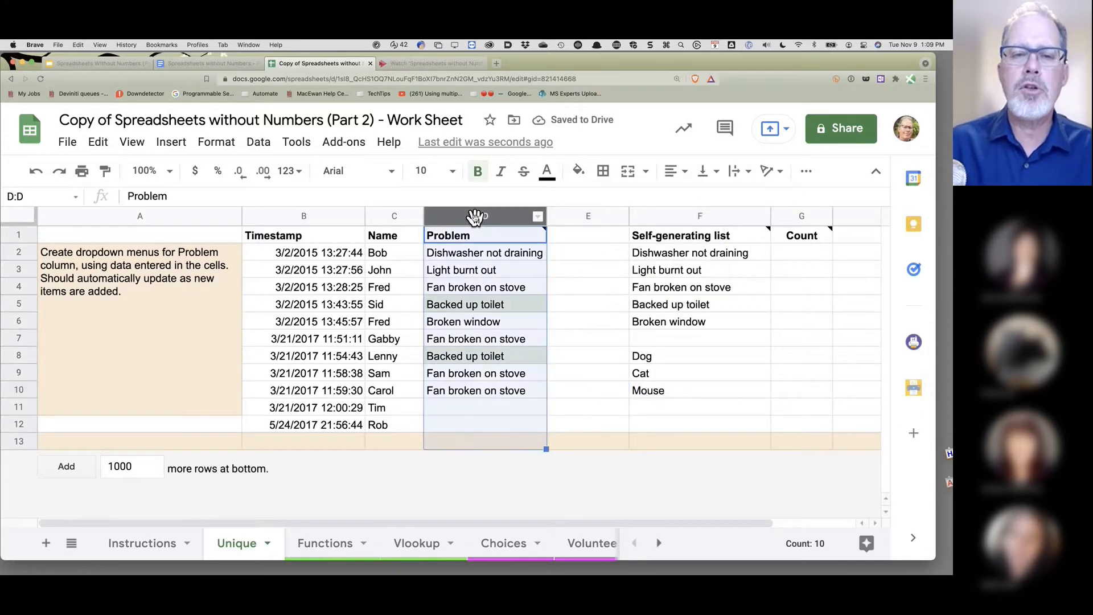
click(259, 142)
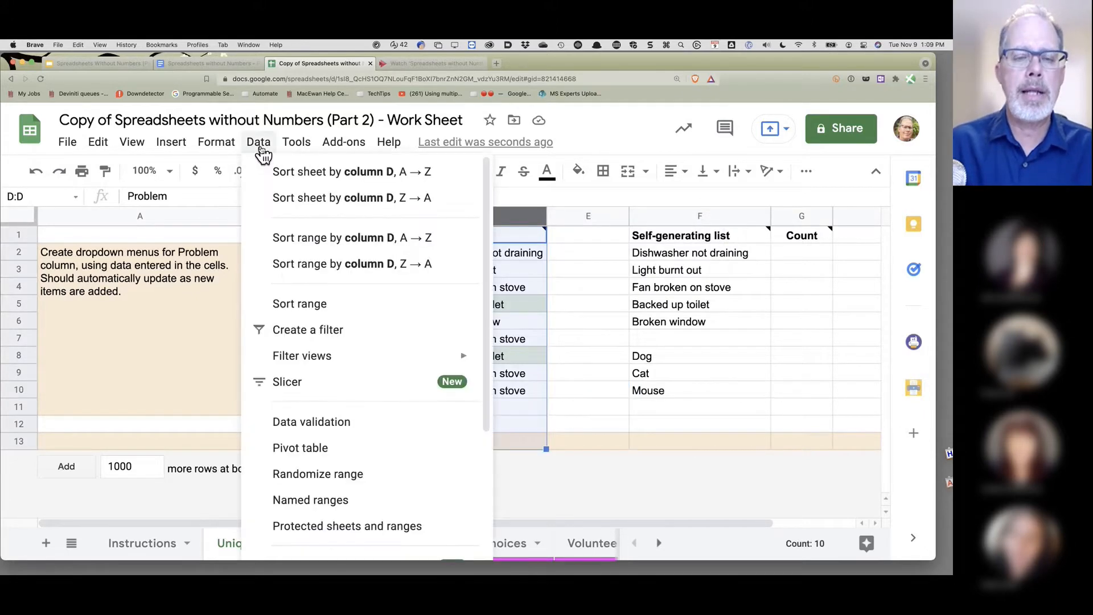
click(326, 431)
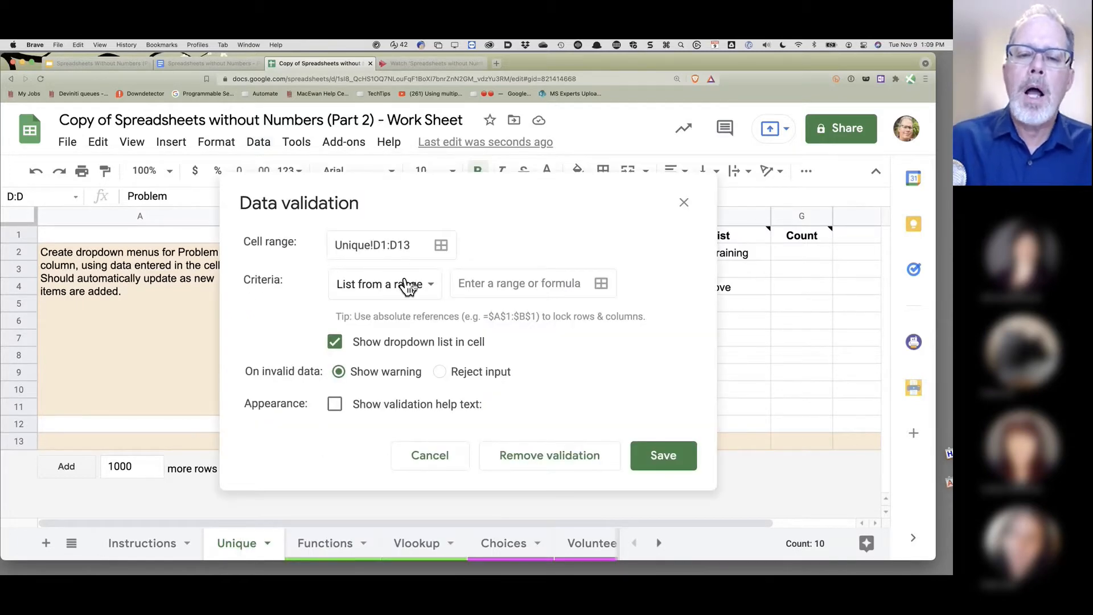
click(431, 289)
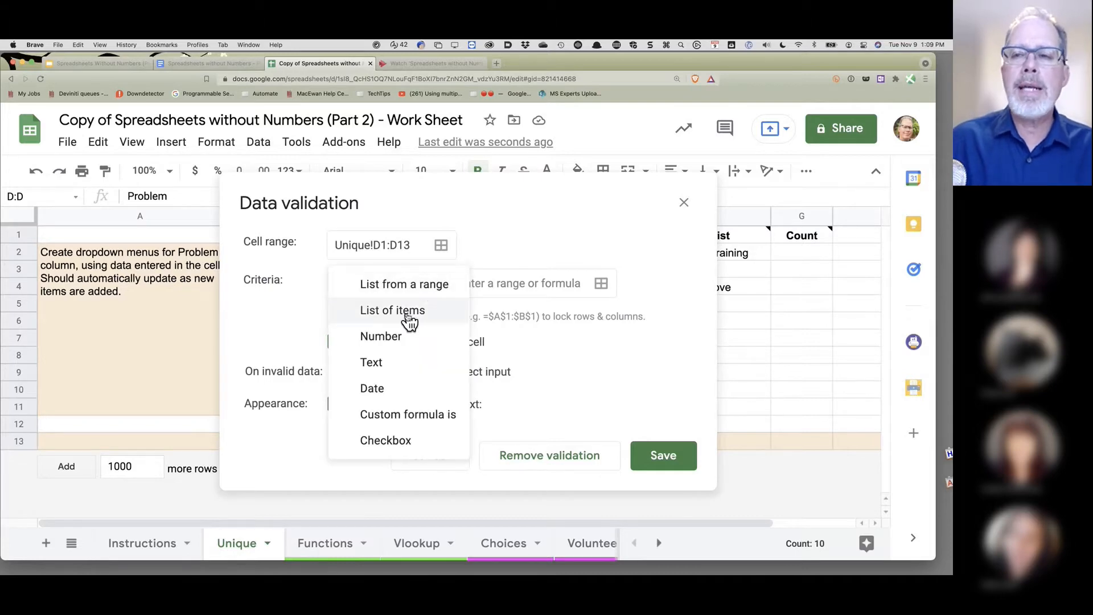
click(408, 316)
click(482, 283)
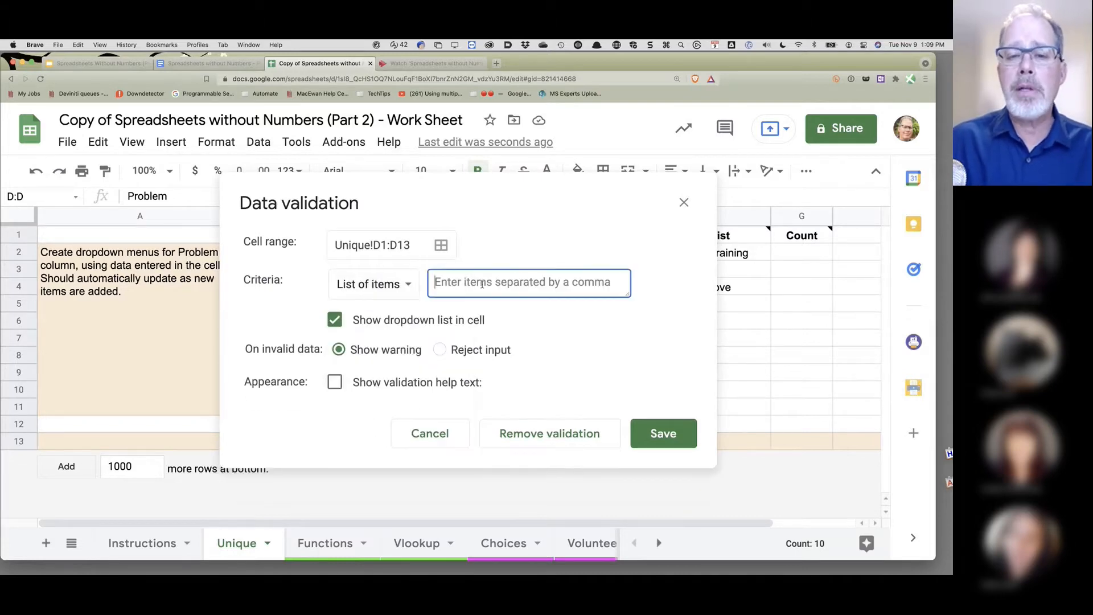
text(Hor)
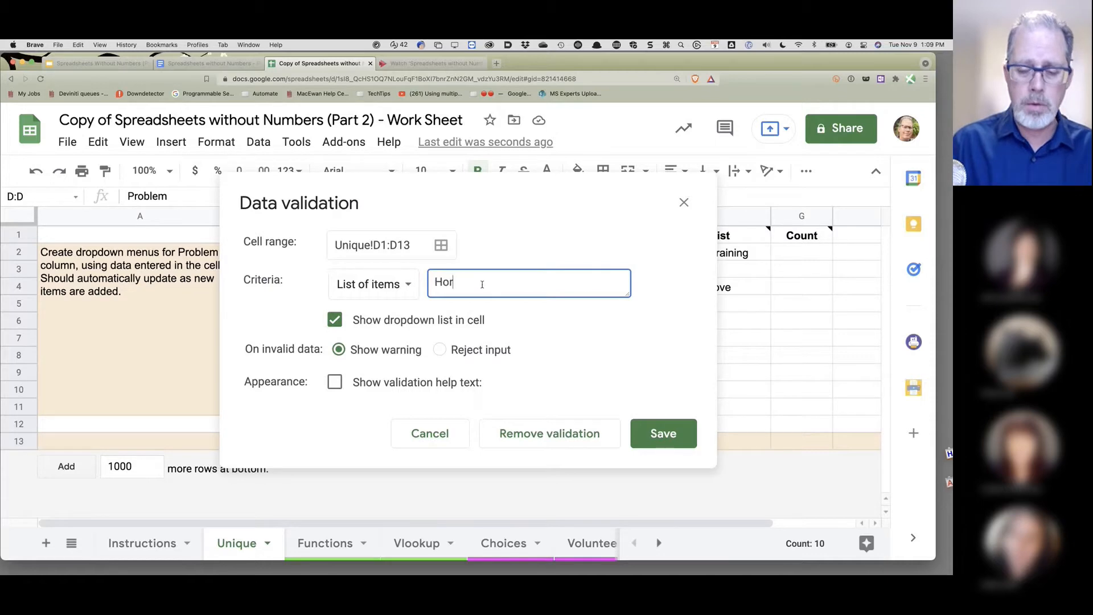
text(se, tr)
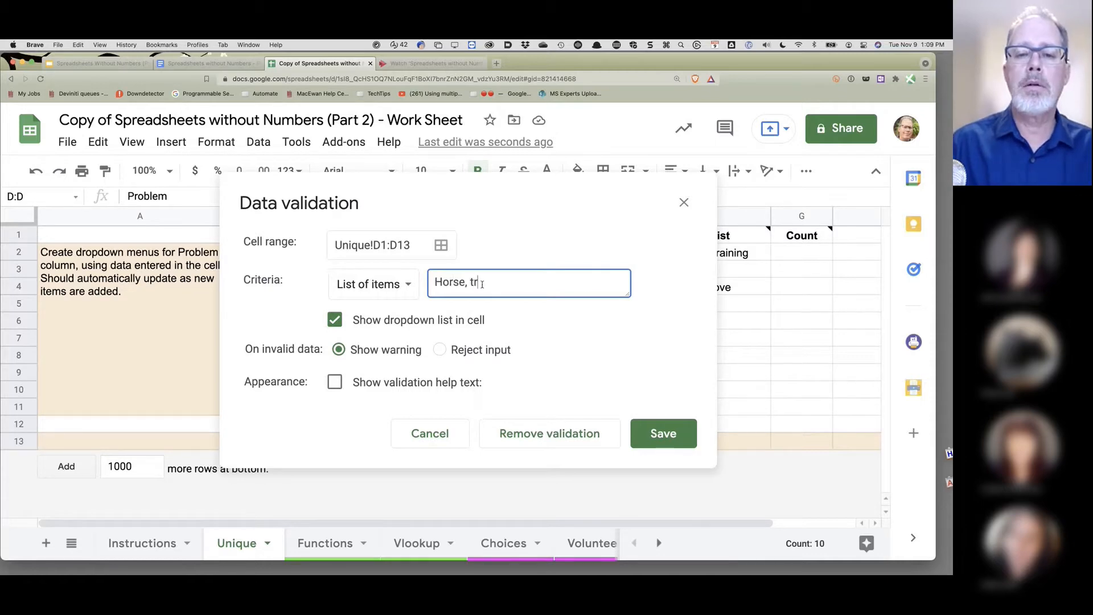
text(ailer, car)
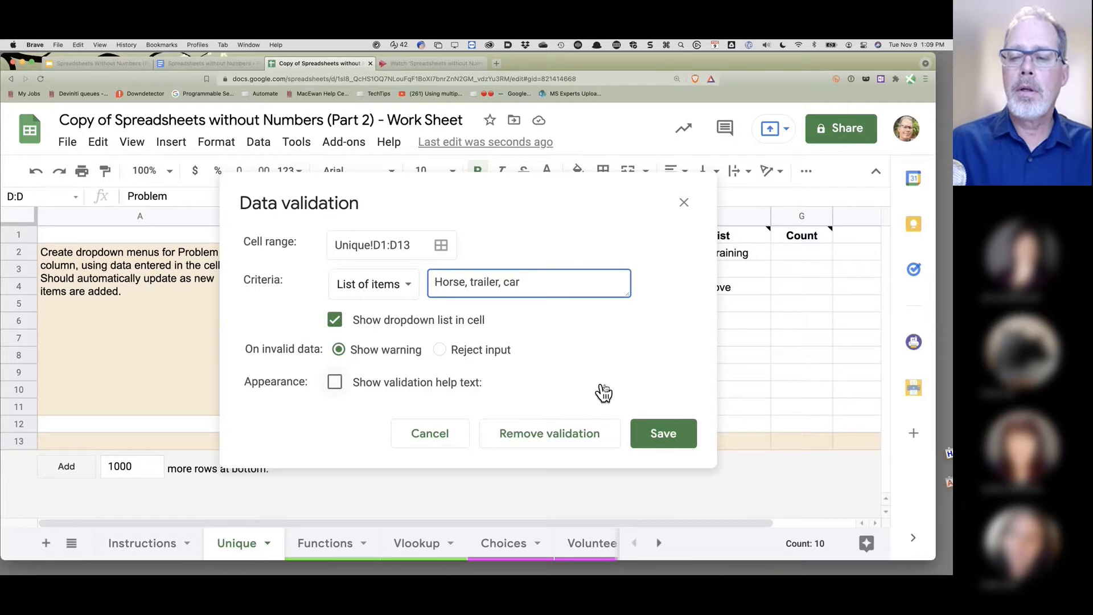
click(679, 436)
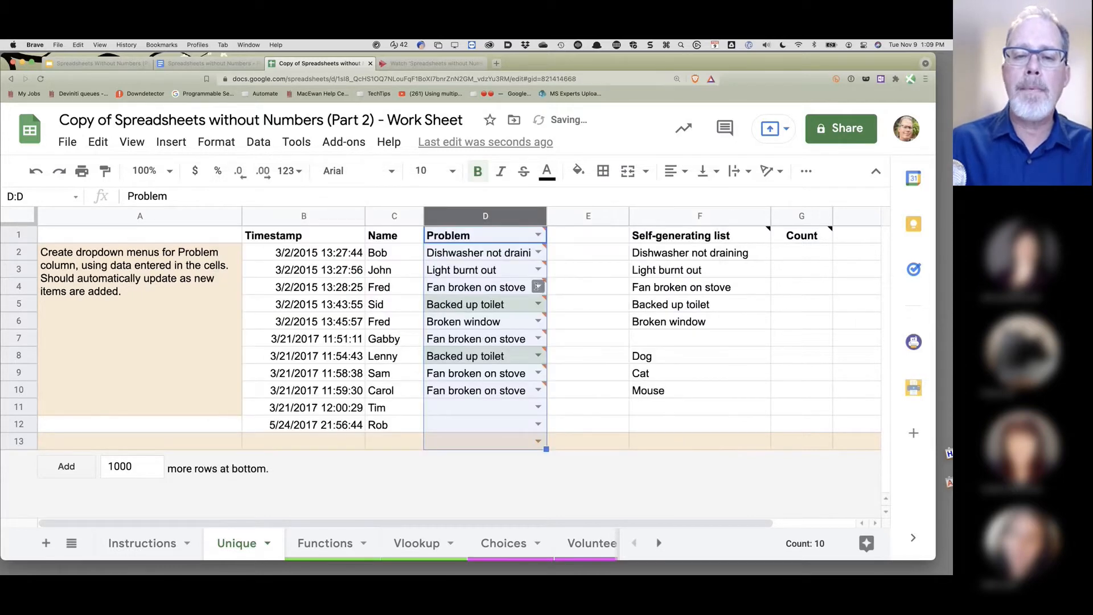
- Inspect D4's dropdown choices, then select the Problem cells D1:D13
click(539, 287)
click(701, 425)
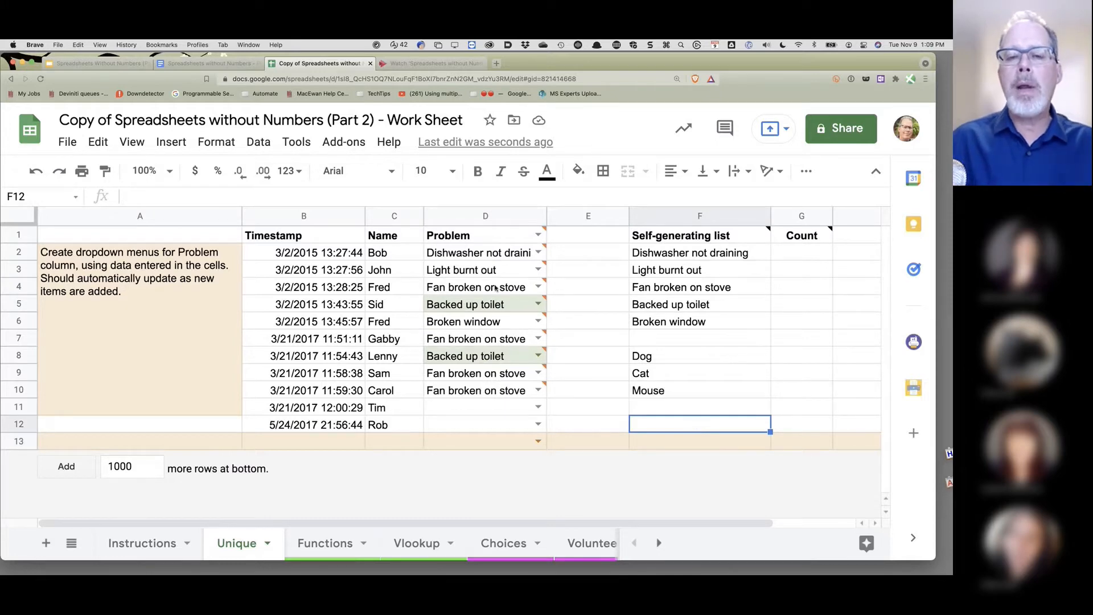
mouse_move(489, 254)
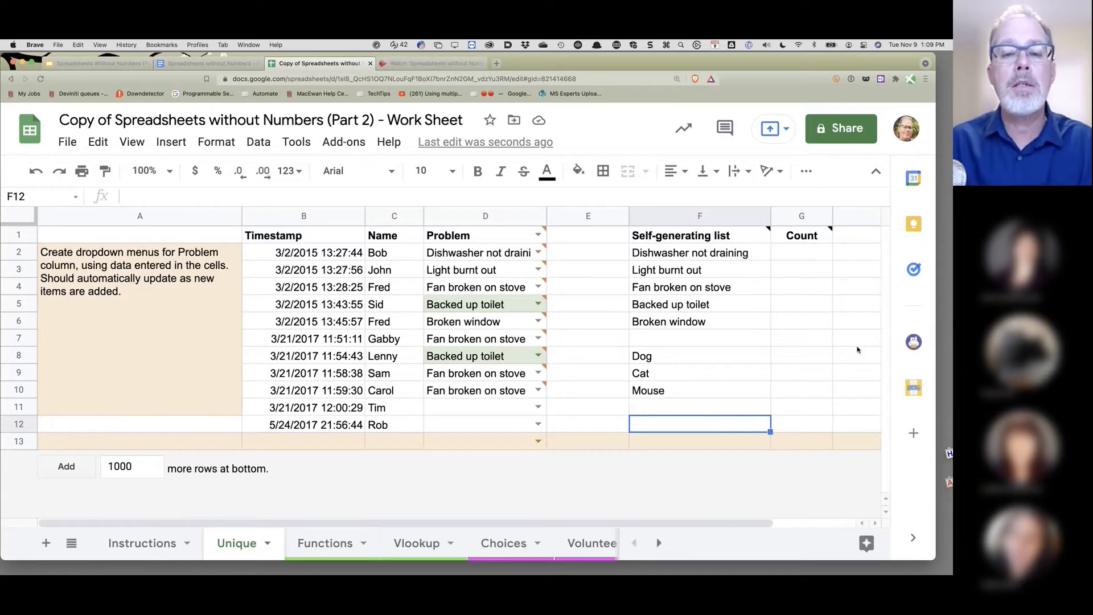
mouse_move(518, 279)
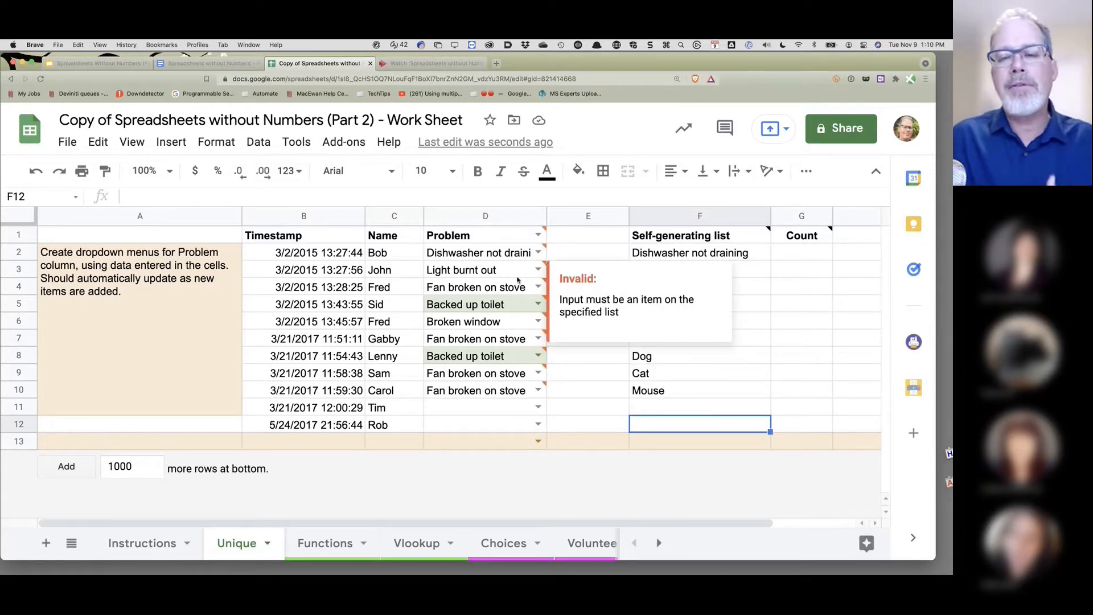
click(478, 240)
shift+click(486, 441)
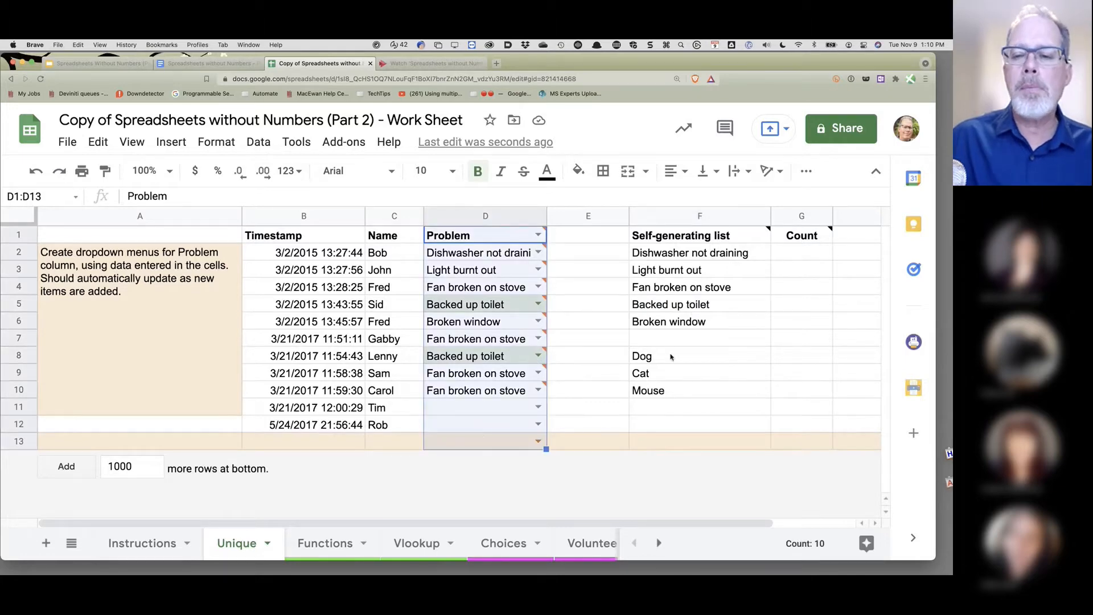
click(263, 150)
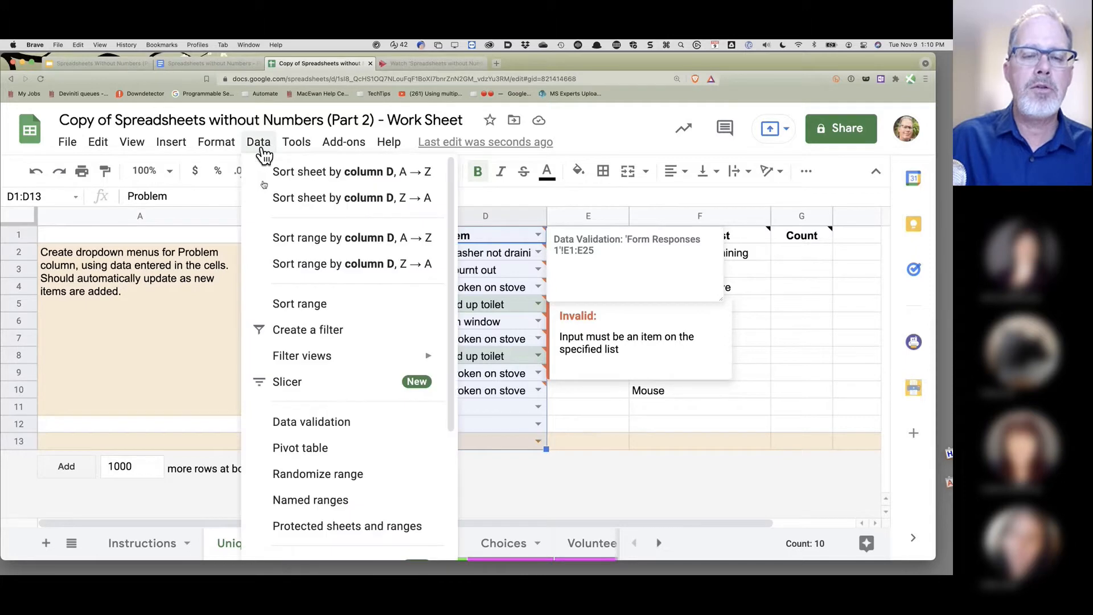
- Change D1:D13 validation to a dropdown from range F2:F7 and save it
click(359, 424)
click(414, 299)
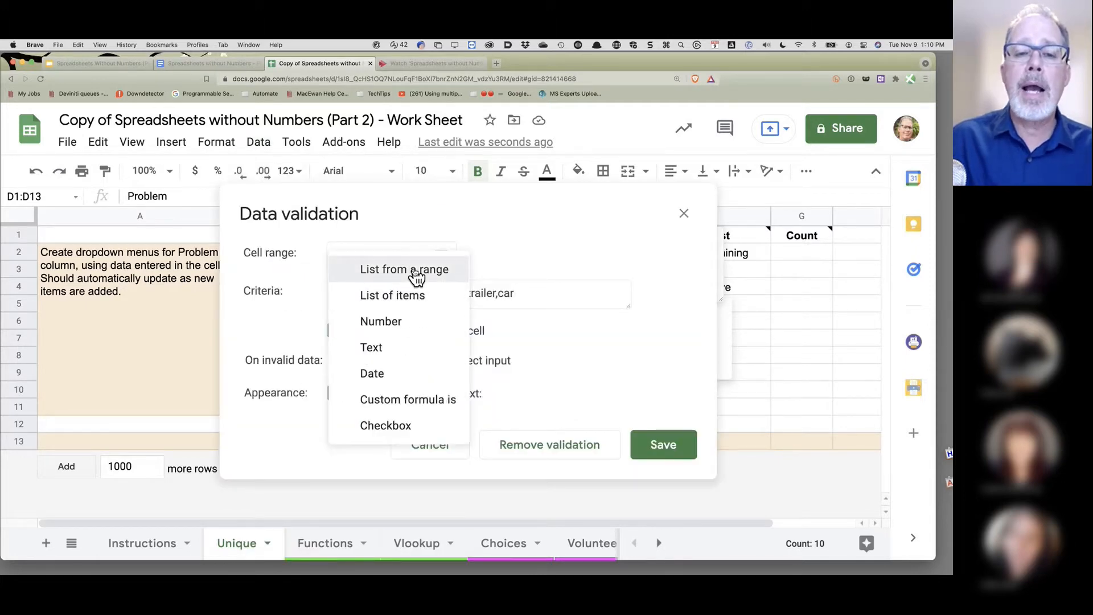
click(416, 272)
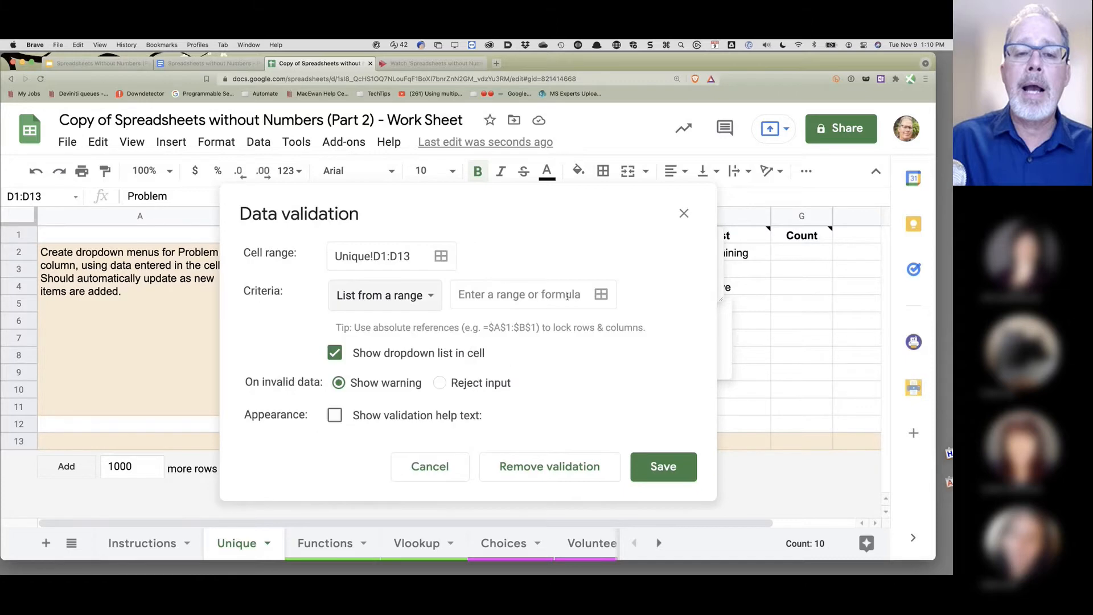
click(603, 294)
drag(683, 253, 749, 329)
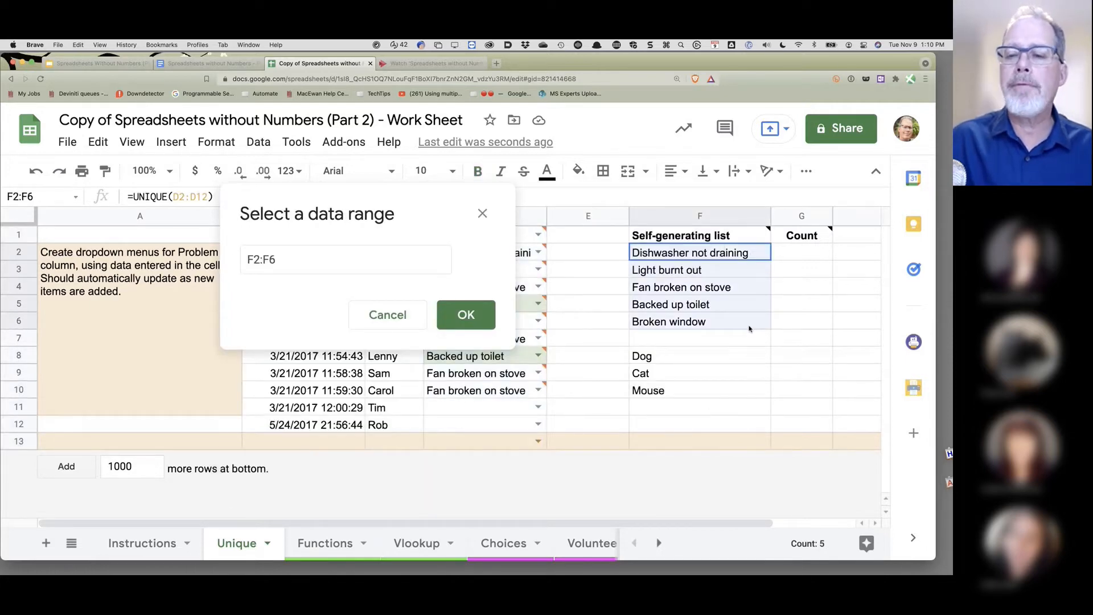
drag(749, 328, 749, 338)
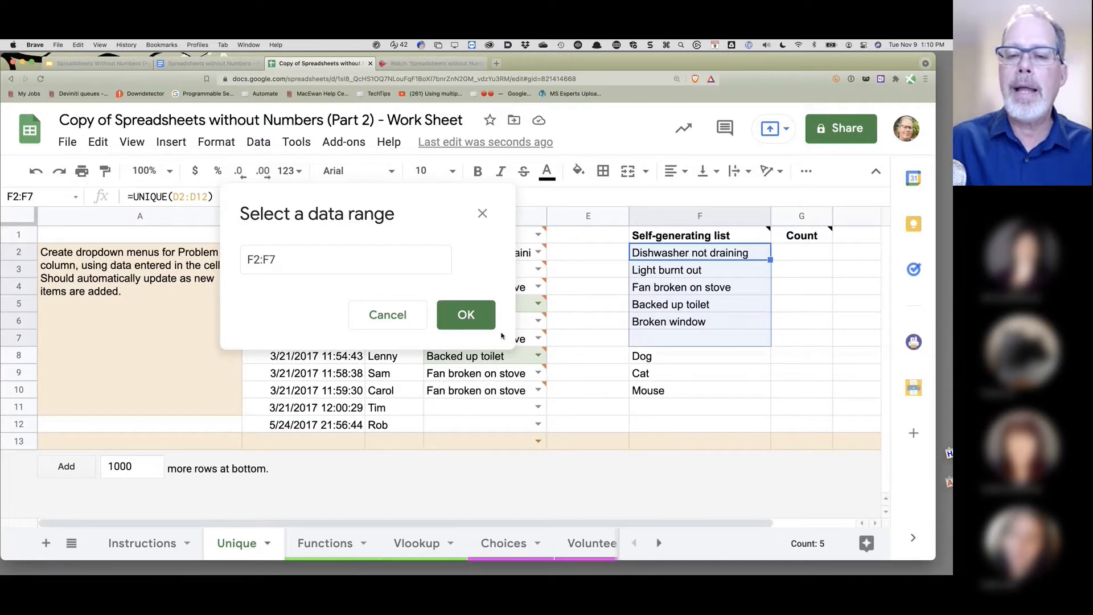
click(476, 320)
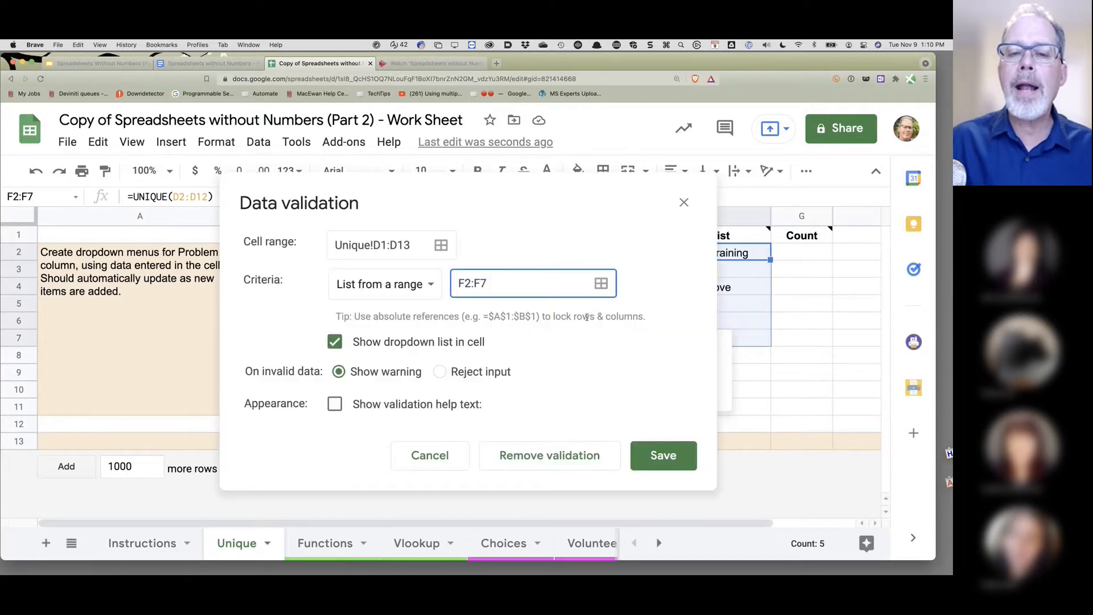
click(662, 458)
click(699, 407)
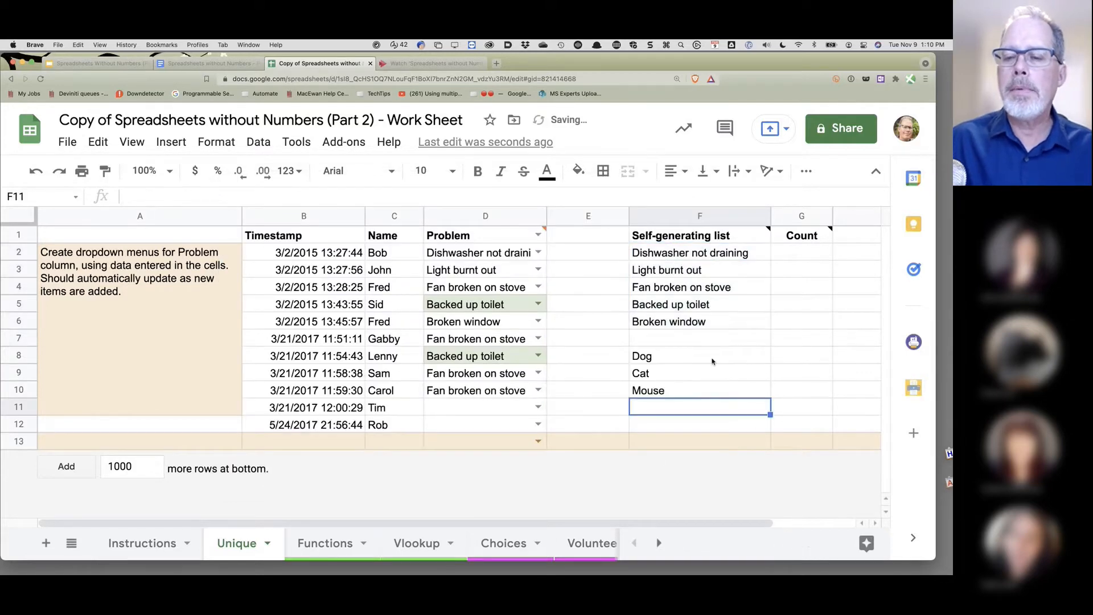
- Clear Dog, Cat and Mouse from column F and check D3's dropdown choices
drag(680, 356, 684, 400)
key(Delete)
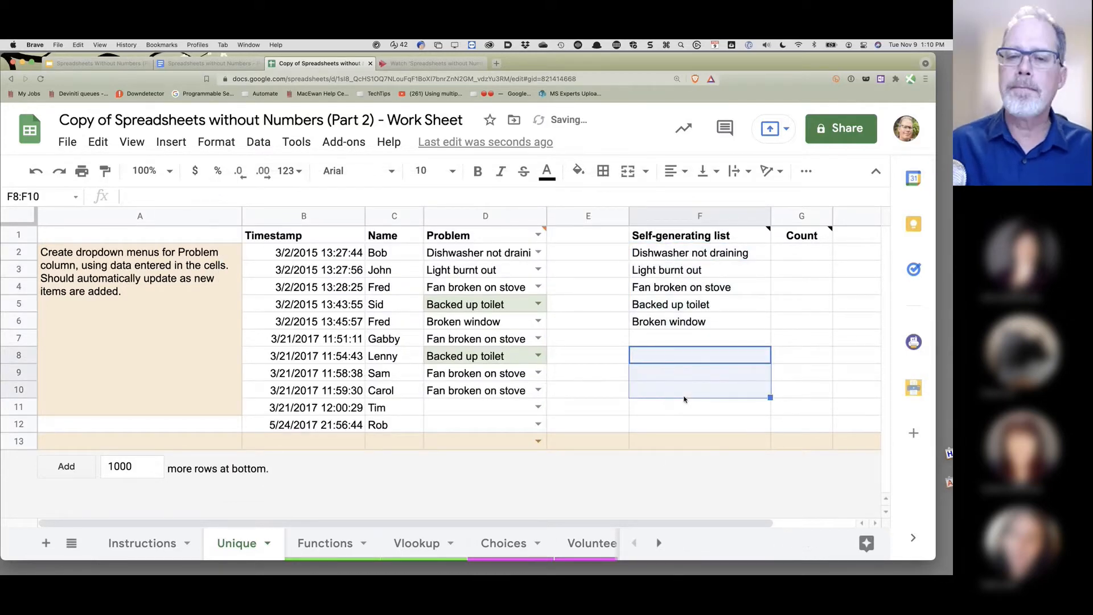
click(536, 268)
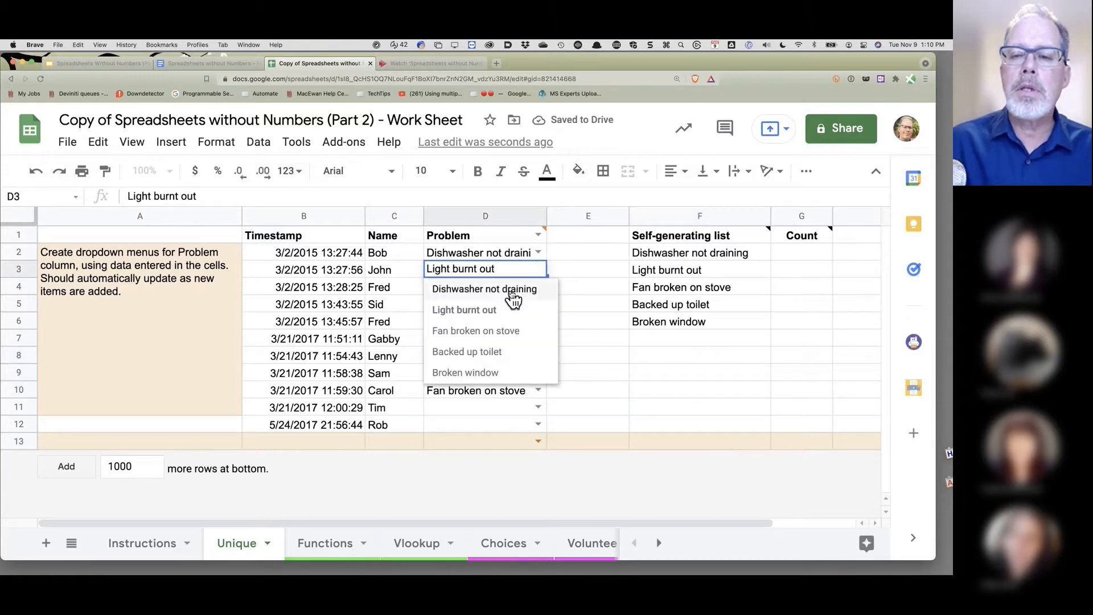
click(678, 341)
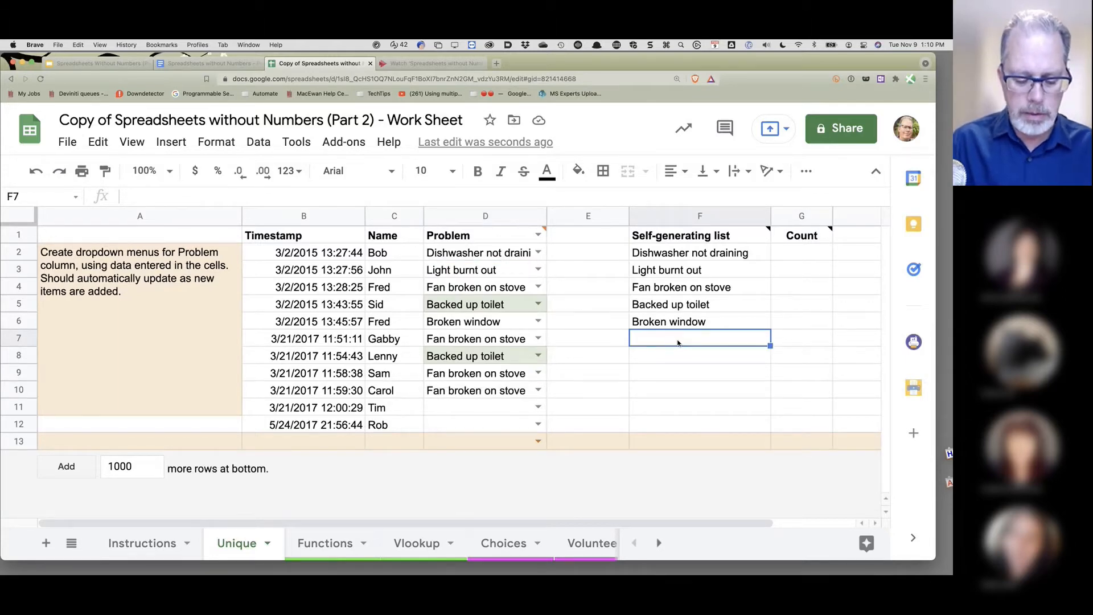
text(=)
key(BackSpace)
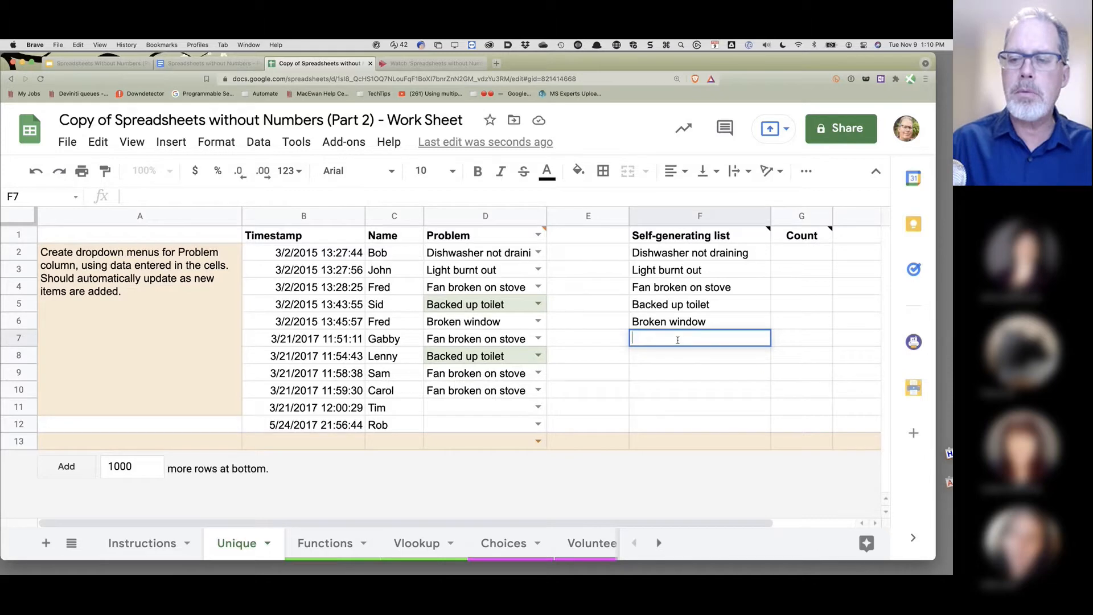
- Test a 'Wee' entry in D11 against D3's dropdown, then clear it
click(477, 411)
text(Wee)
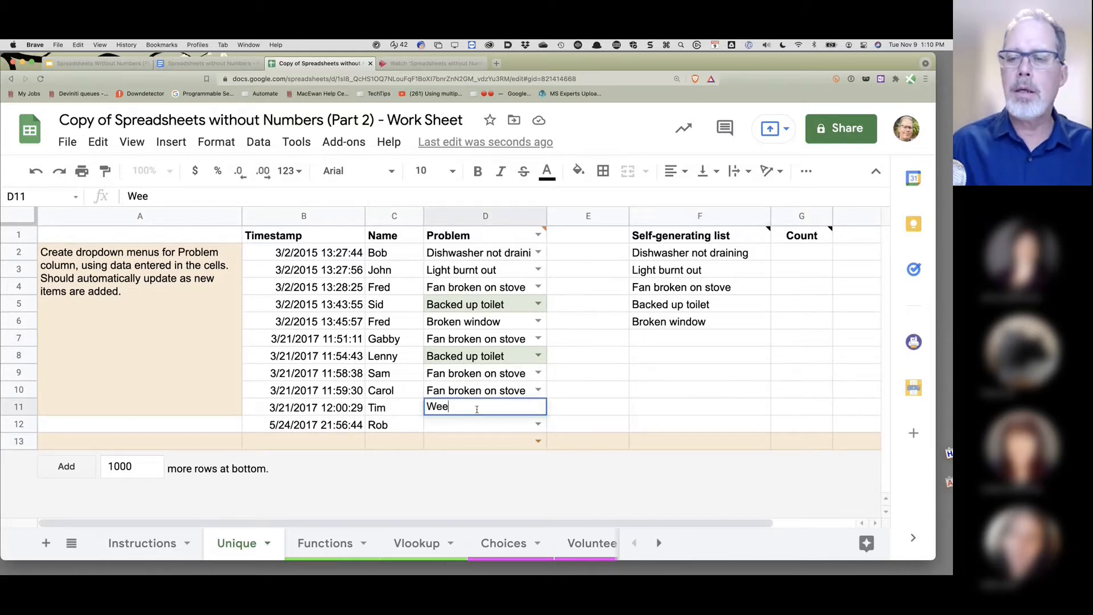
key(Return)
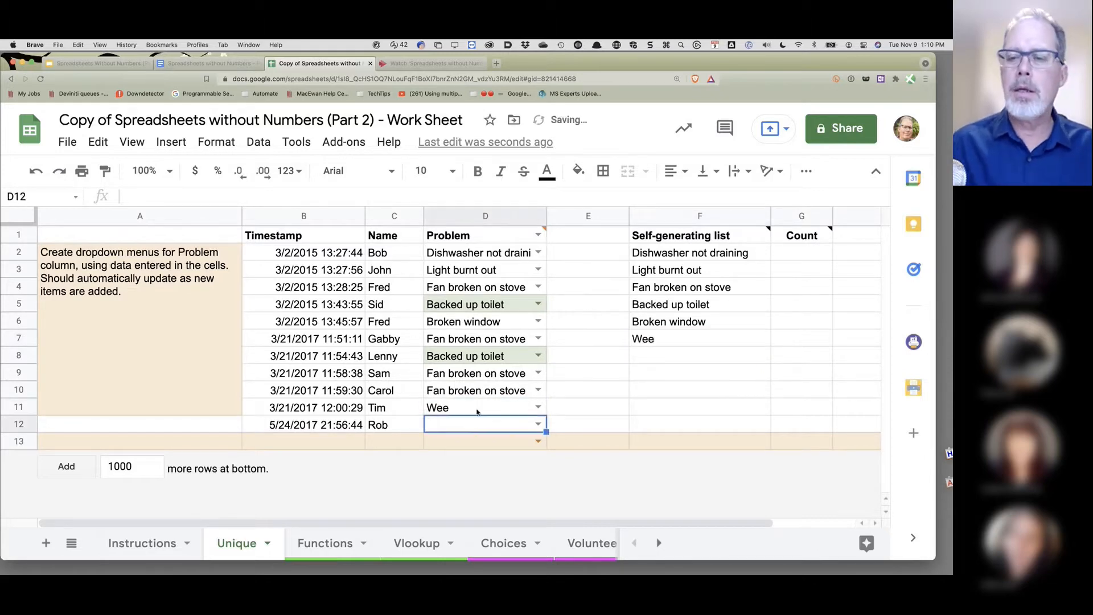
click(538, 269)
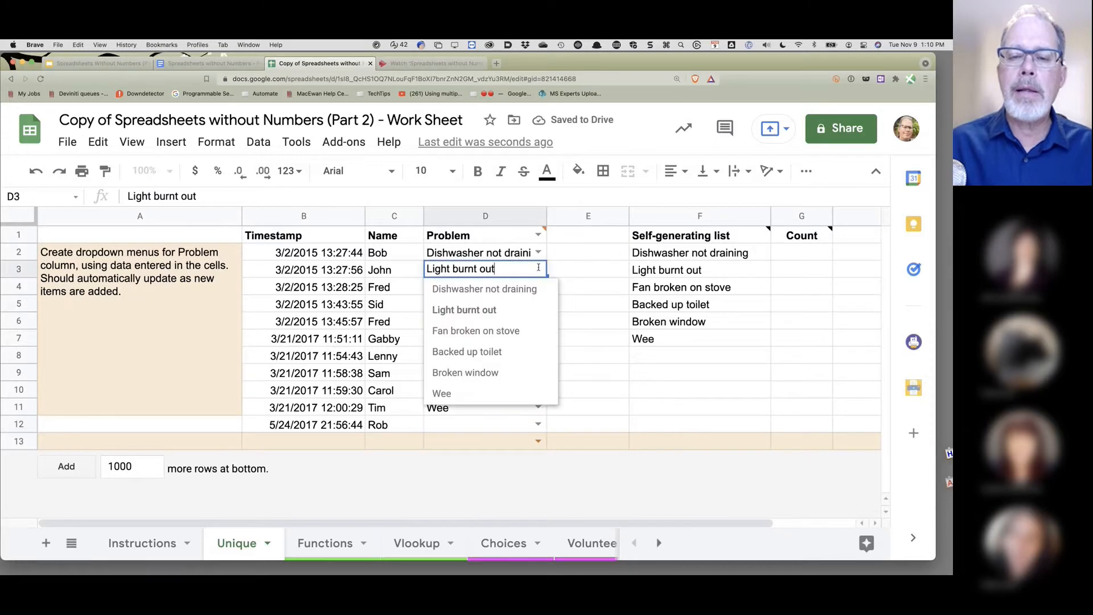
click(531, 409)
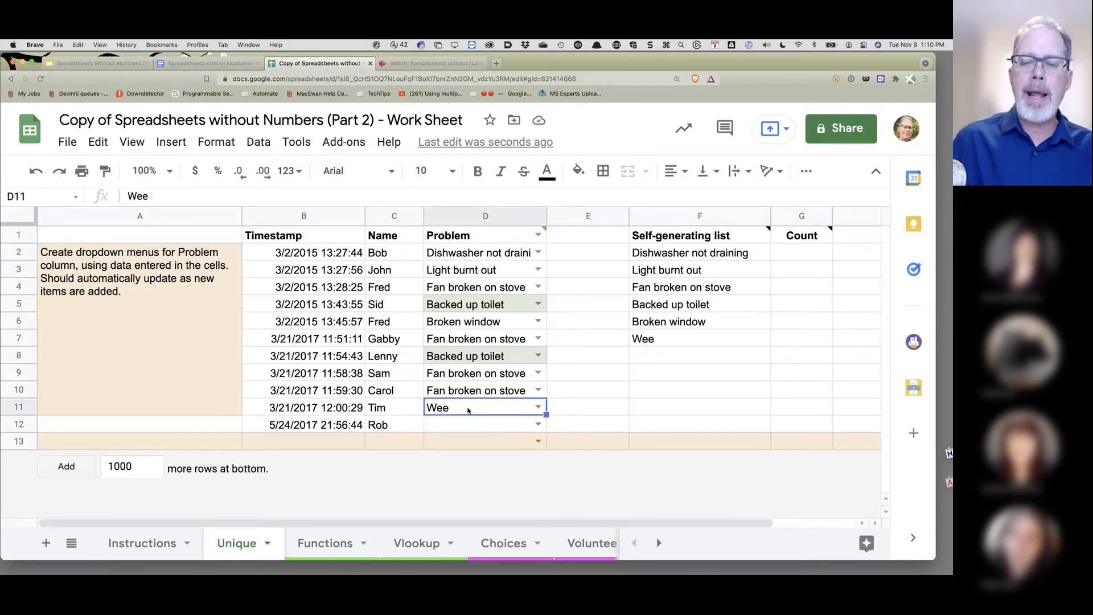
key(Delete)
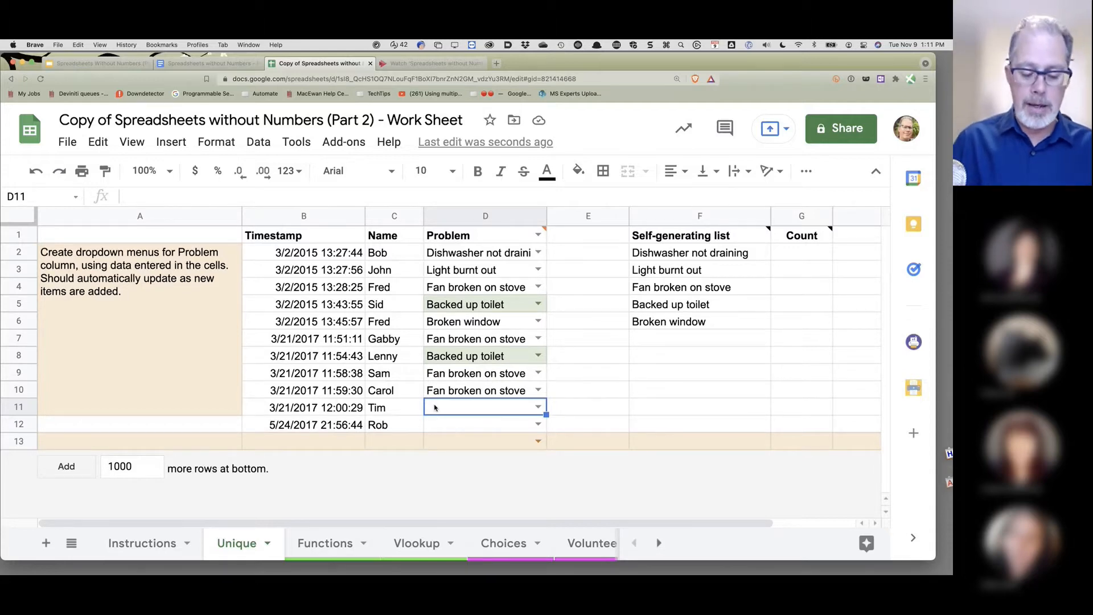
- Enter 'Crack in table' in D11 and check that D12's dropdown lists it
text(Crack in ta)
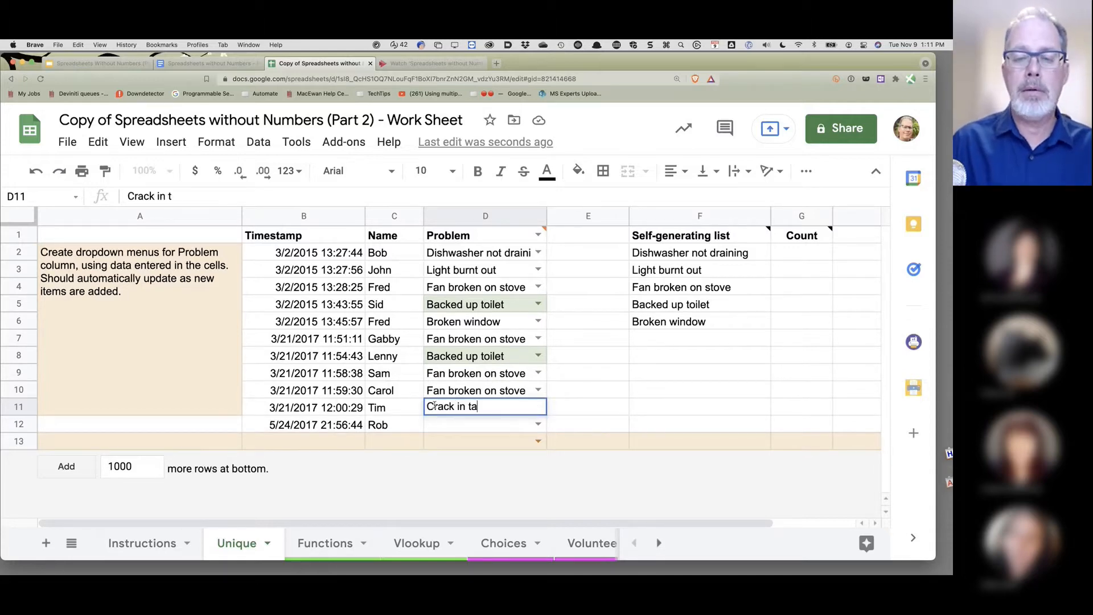
text(ble)
key(Return)
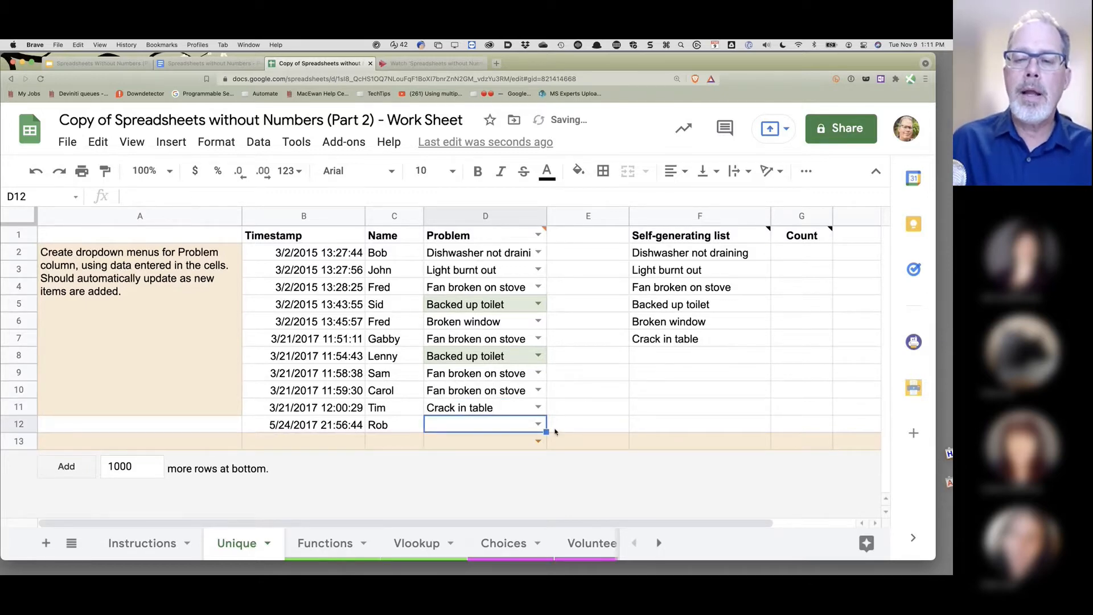
click(537, 423)
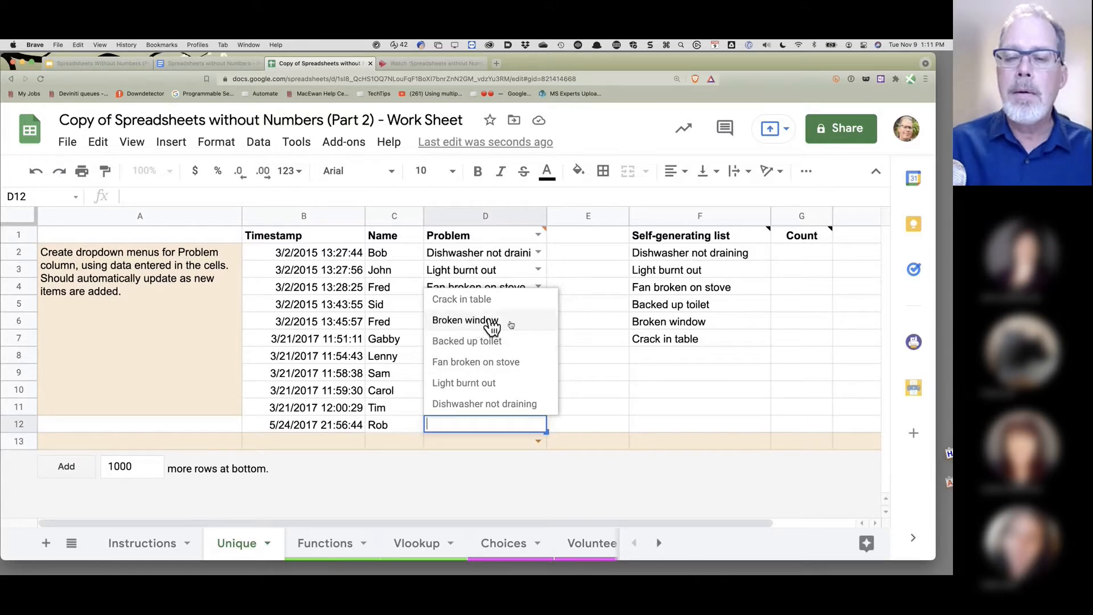
click(588, 389)
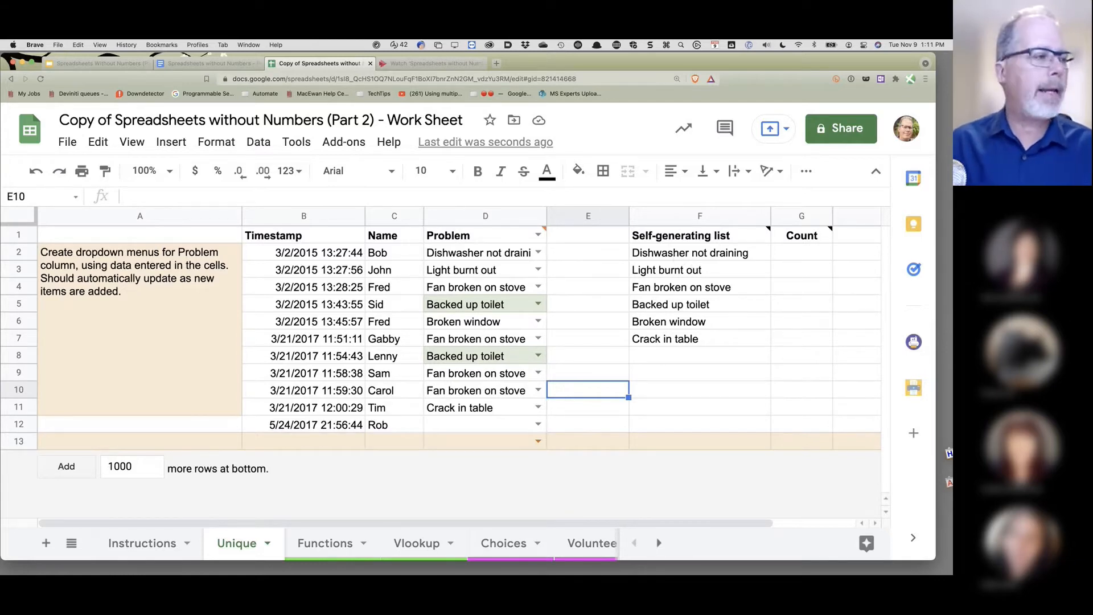
key(super+Tab)
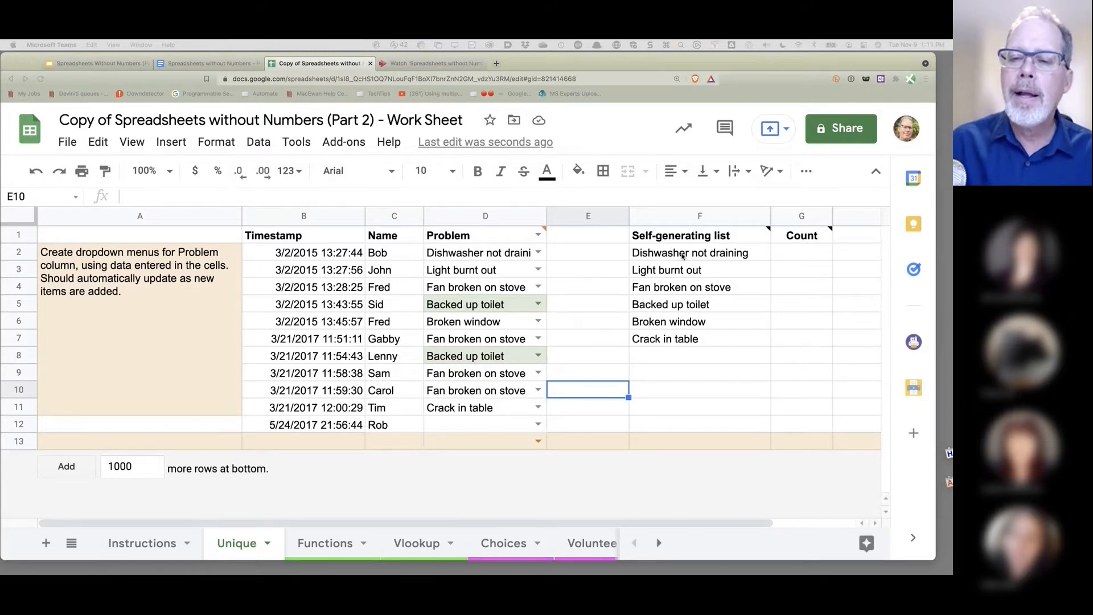
key(super+Tab)
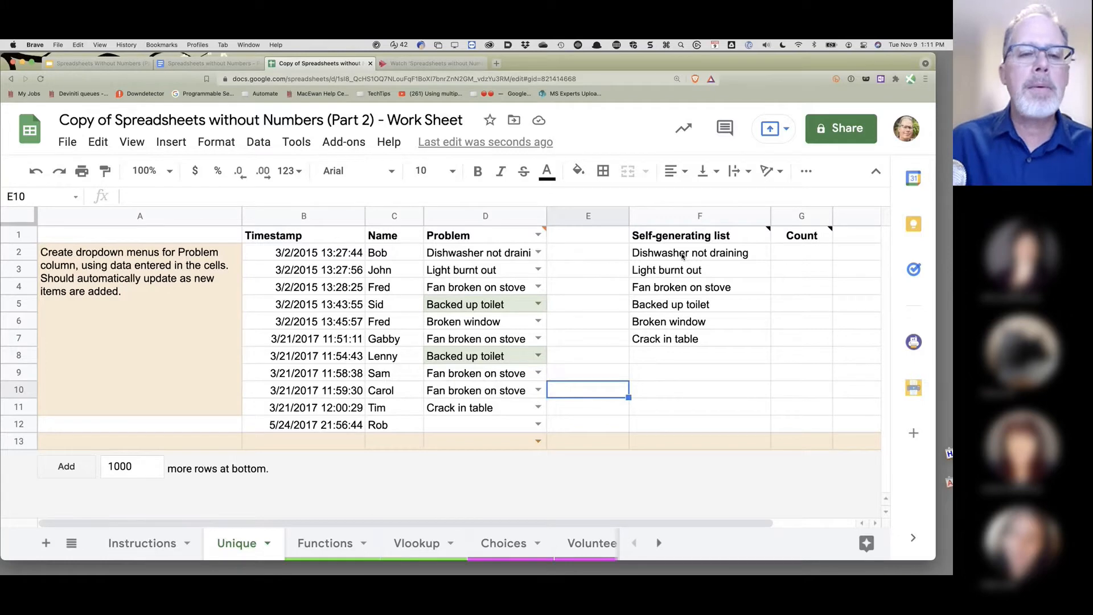
click(683, 257)
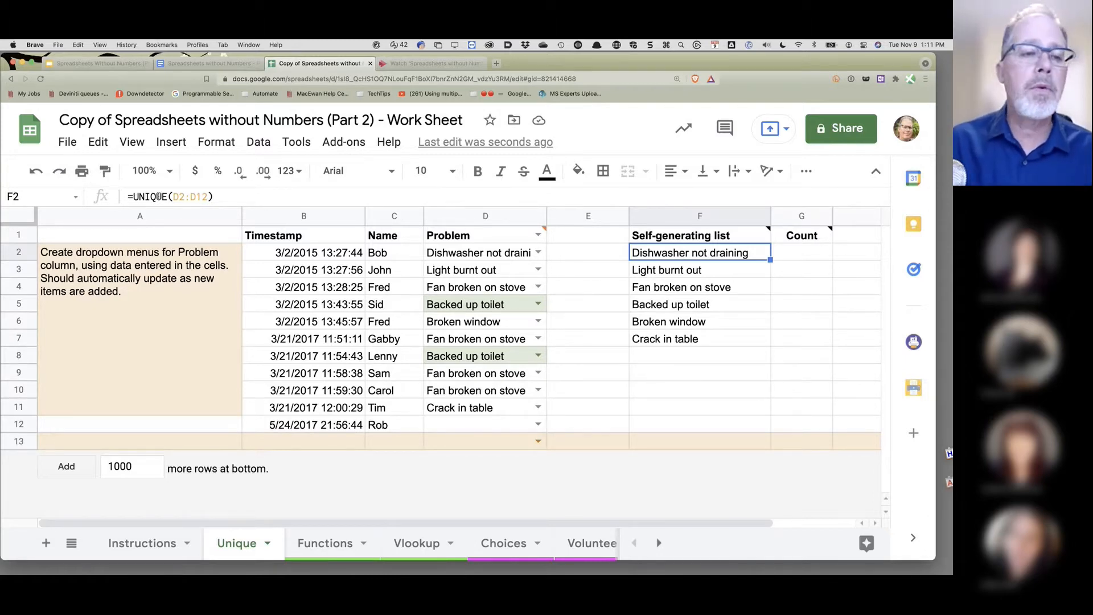
- Wrap F2's UNIQUE(D2:D12) in SORT, making it =SORT(UNIQUE(D2:D12),1,True)
drag(134, 197, 216, 198)
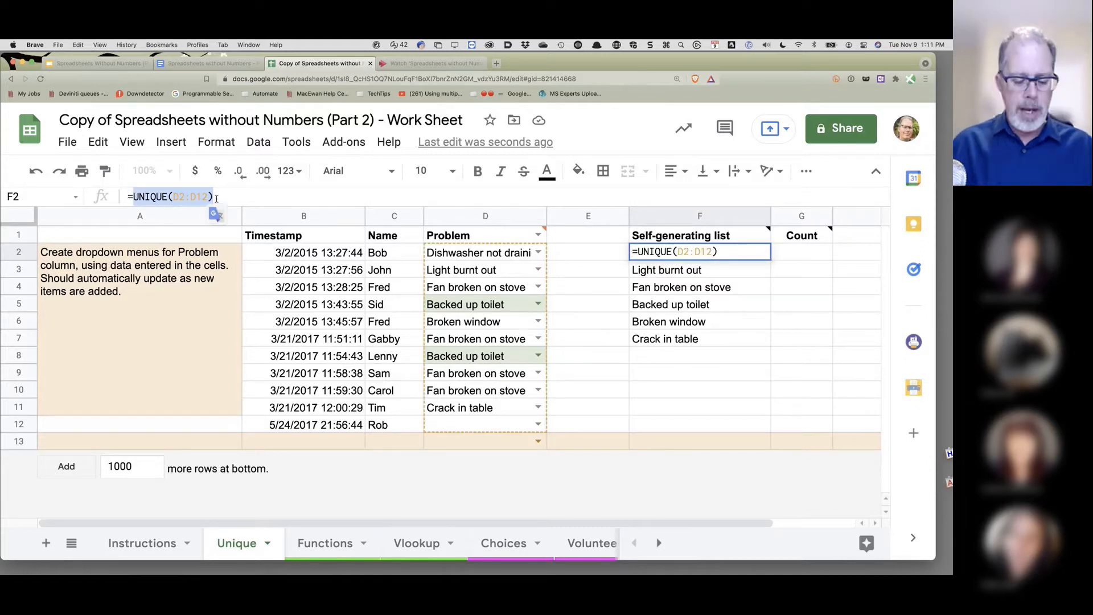
key(super+x)
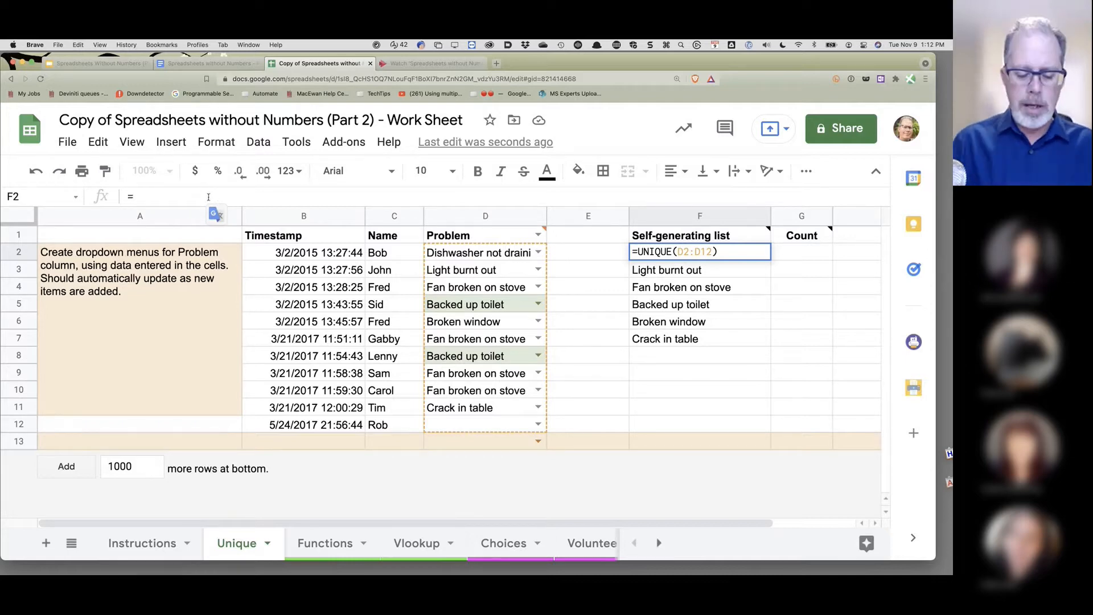
text(sort)
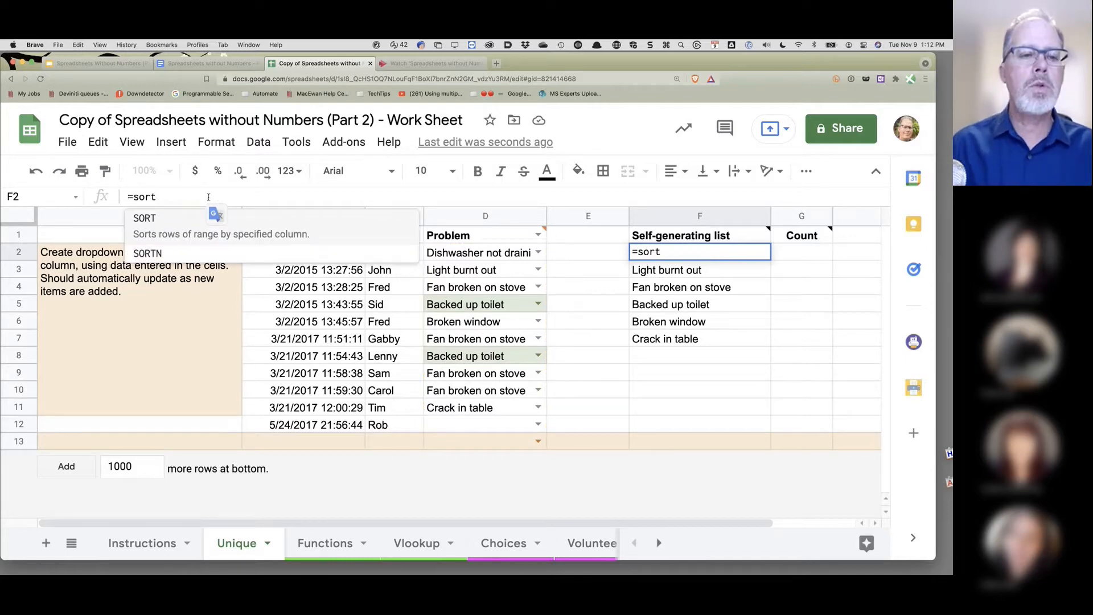
click(164, 226)
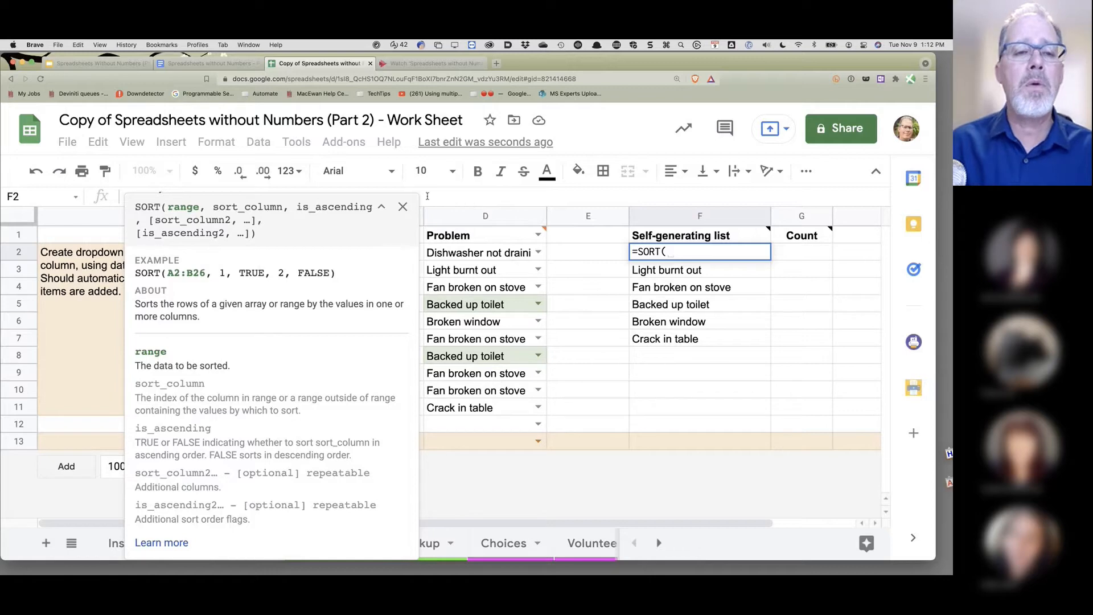
click(402, 206)
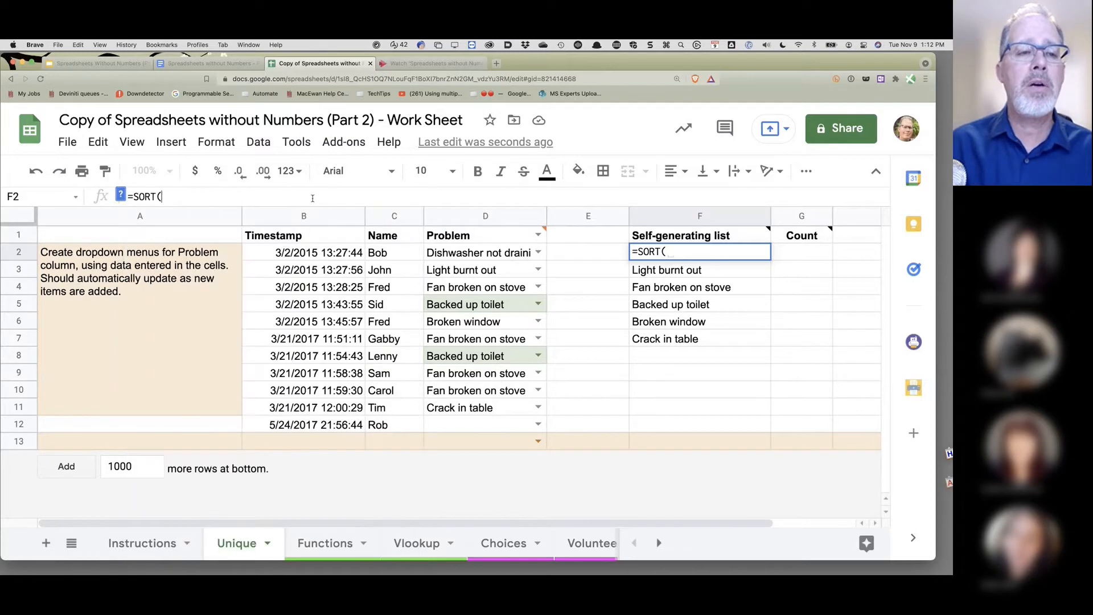
text(UNIQUE(D2:D12))
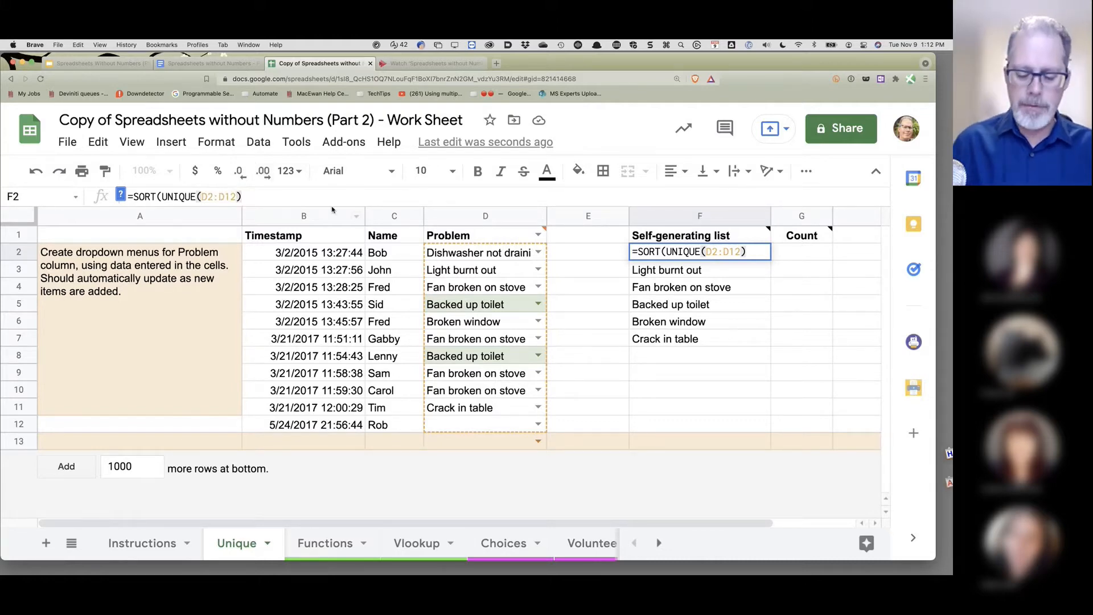
text(,)
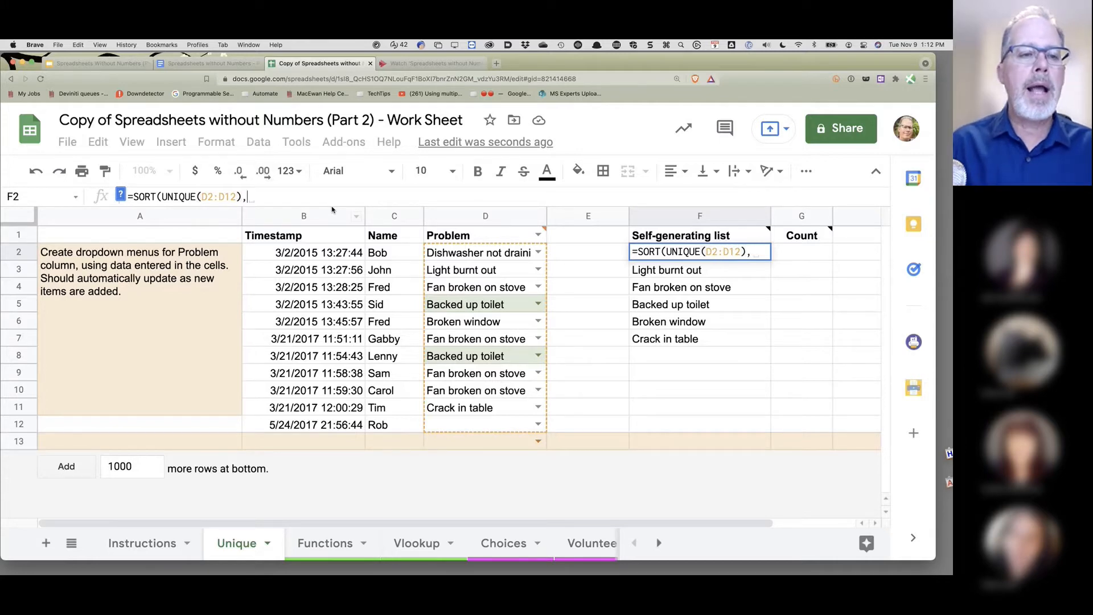
click(121, 197)
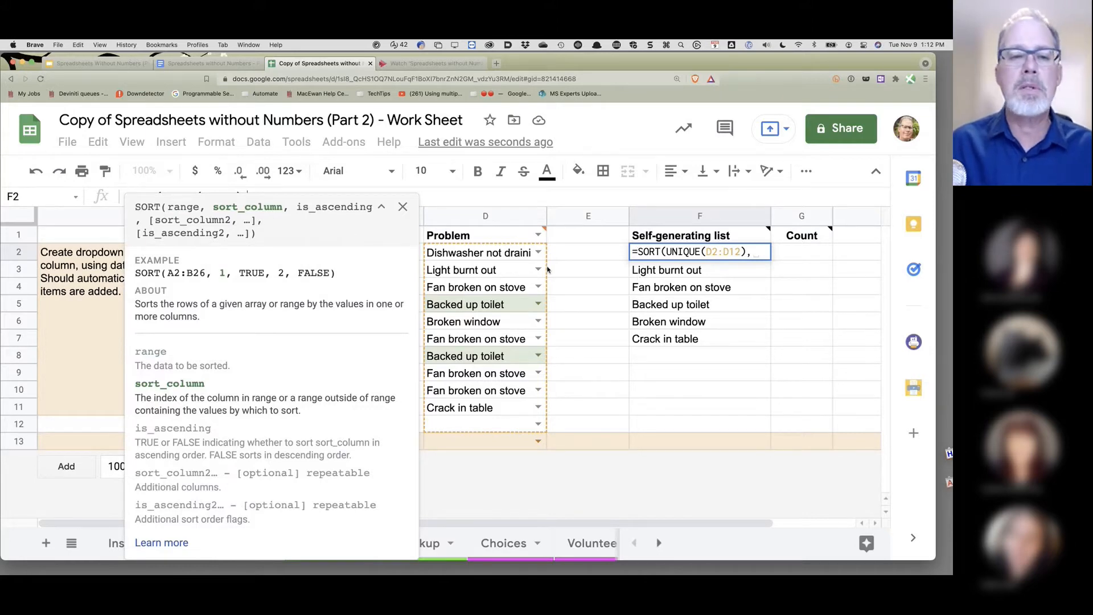
text(1,)
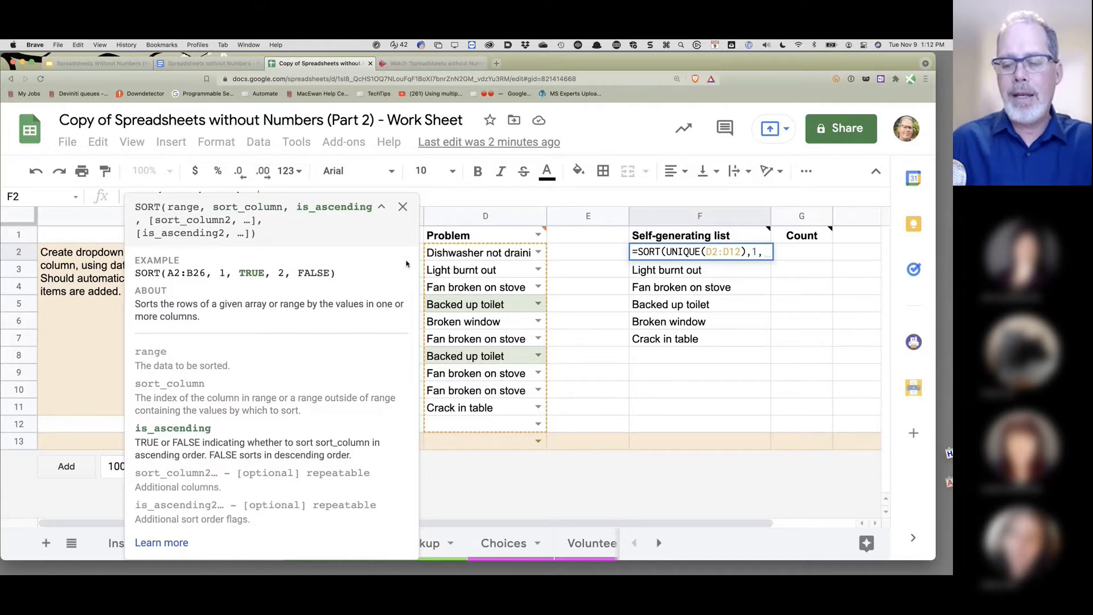
text(True))
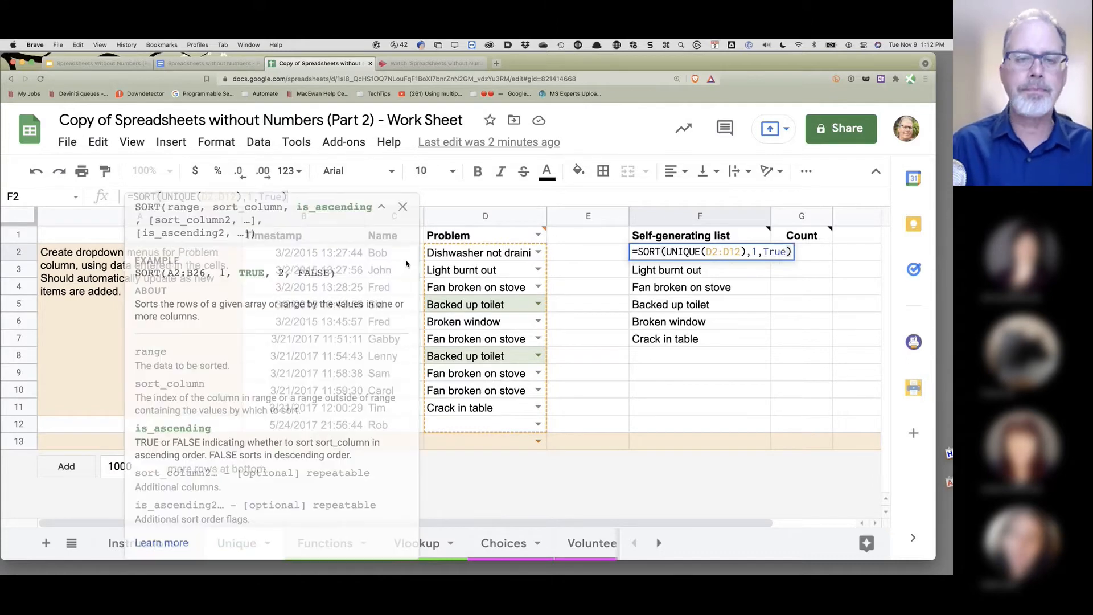
key(Return)
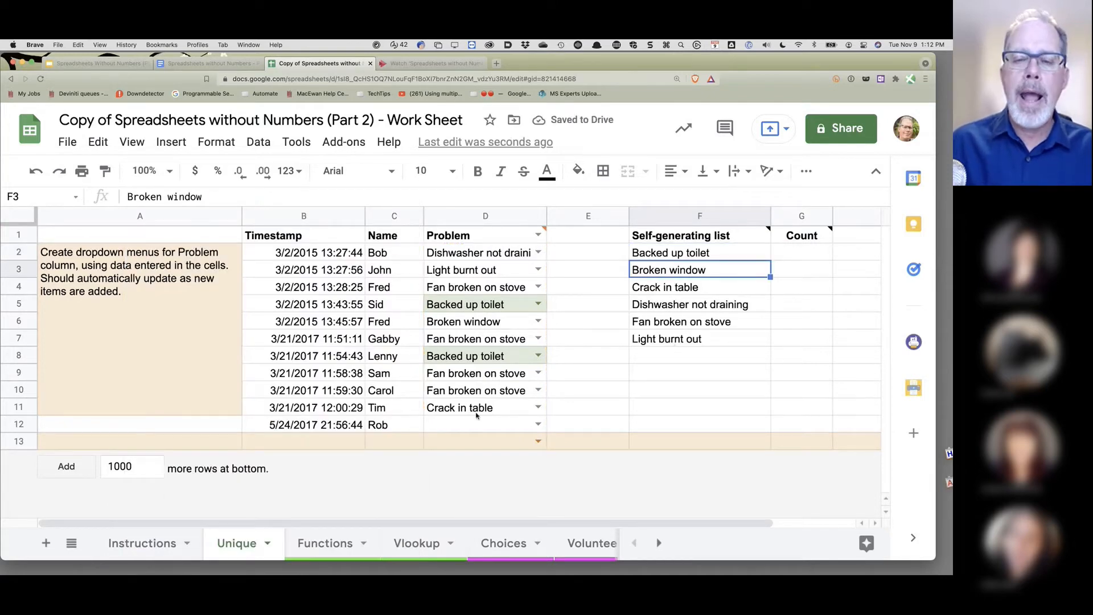
click(462, 426)
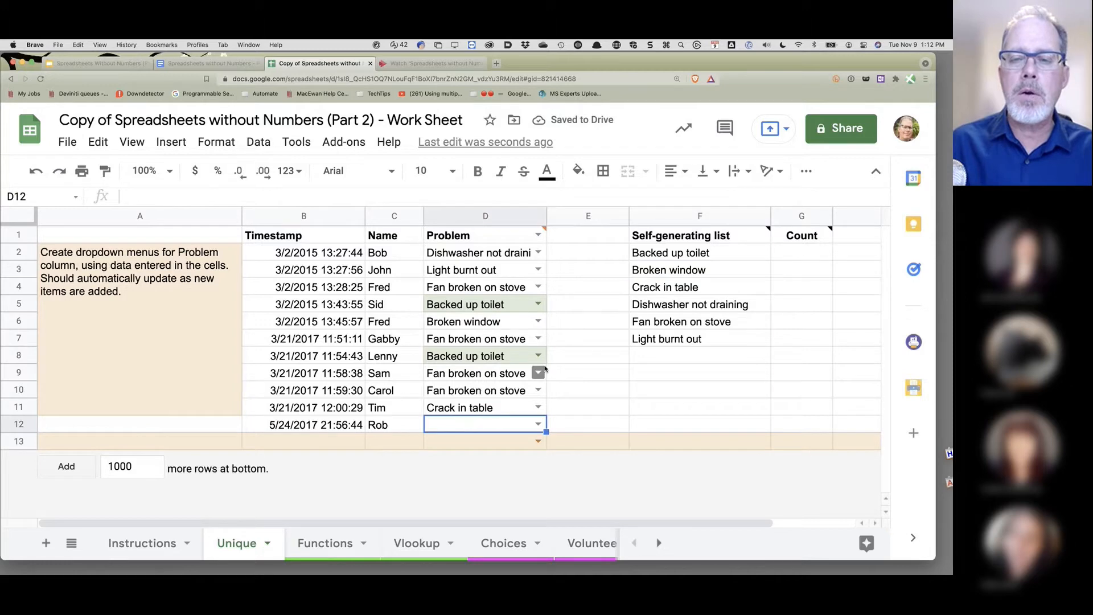
click(537, 270)
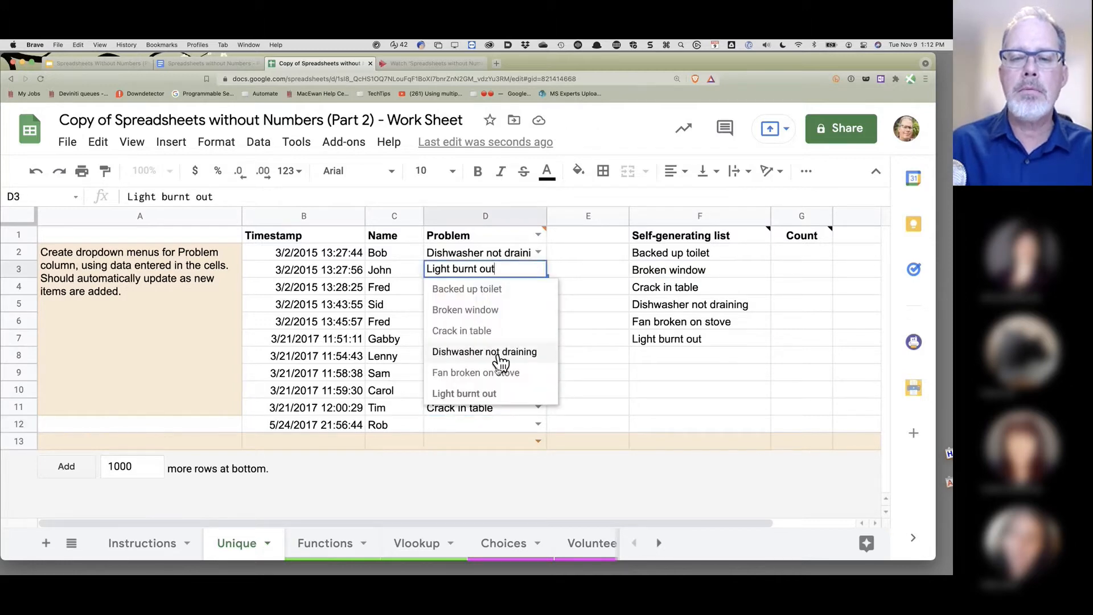
click(603, 408)
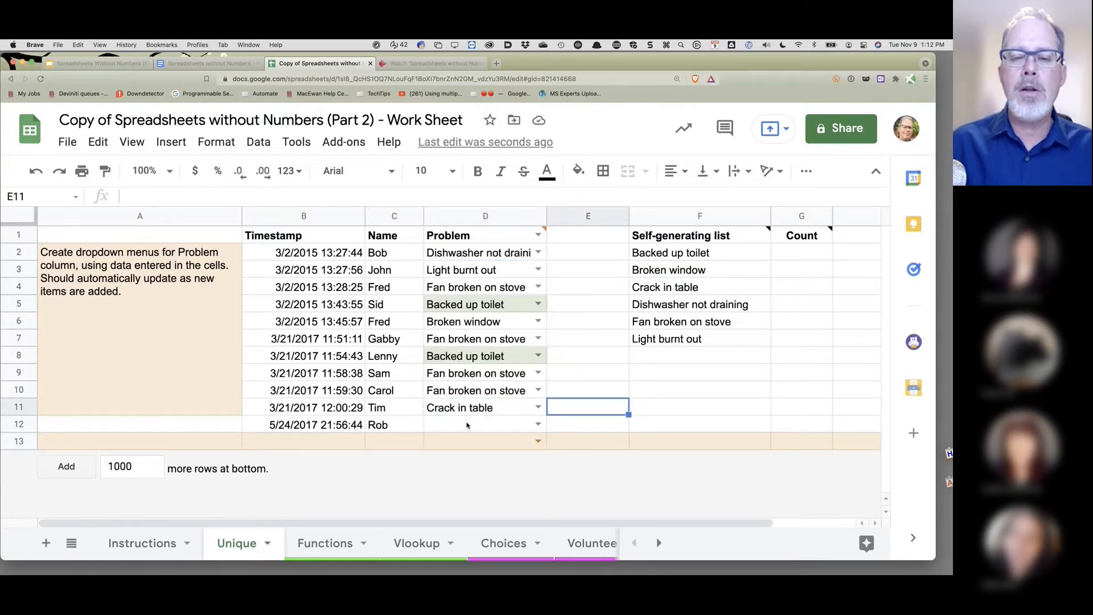
click(467, 424)
text(Wee)
key(Return)
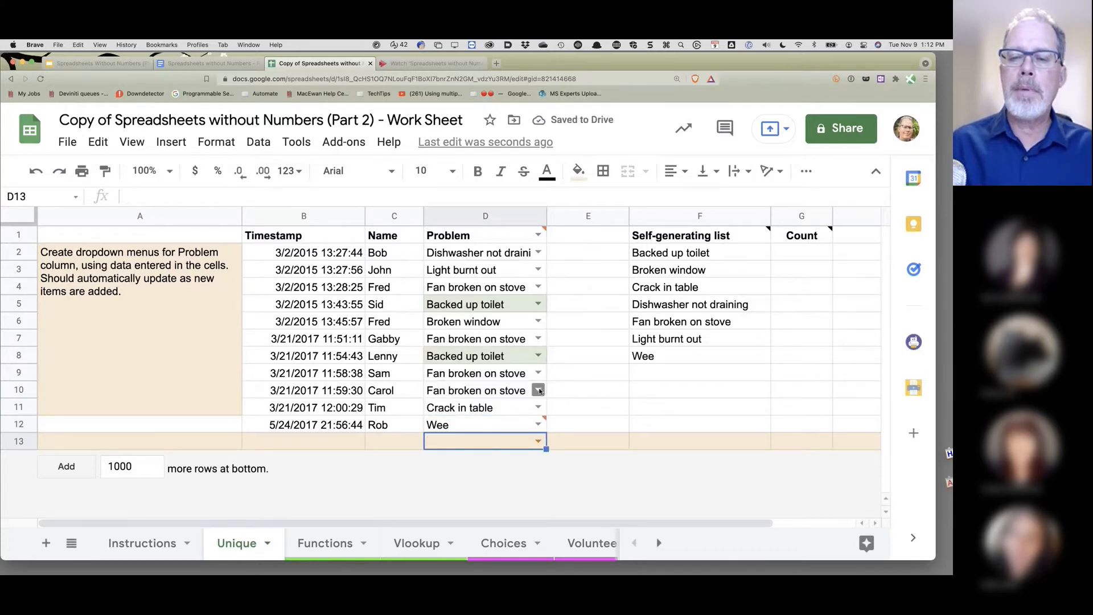
click(538, 269)
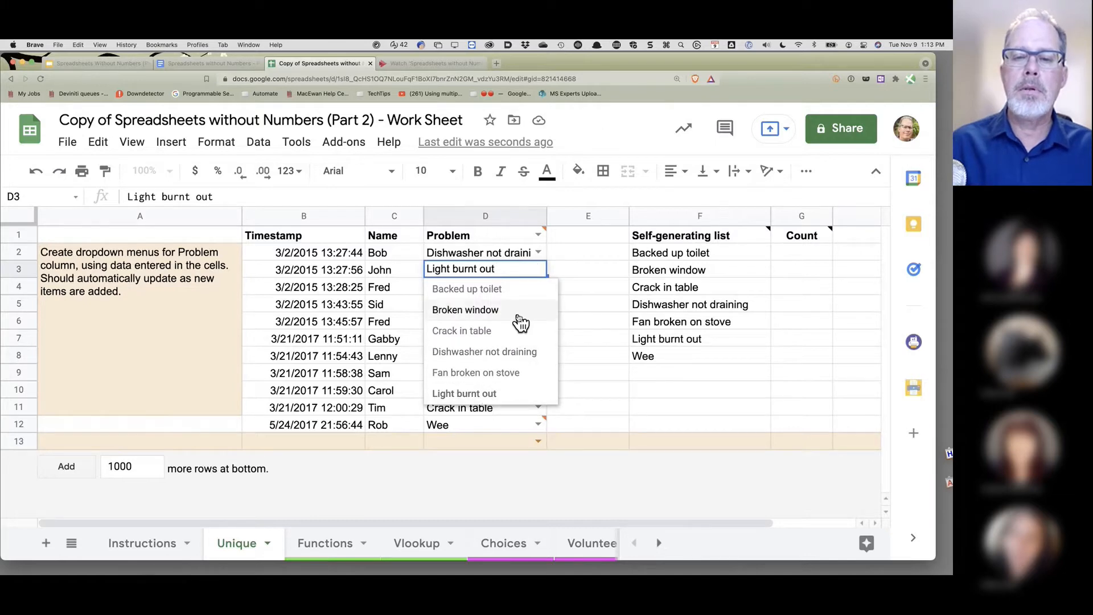
click(679, 359)
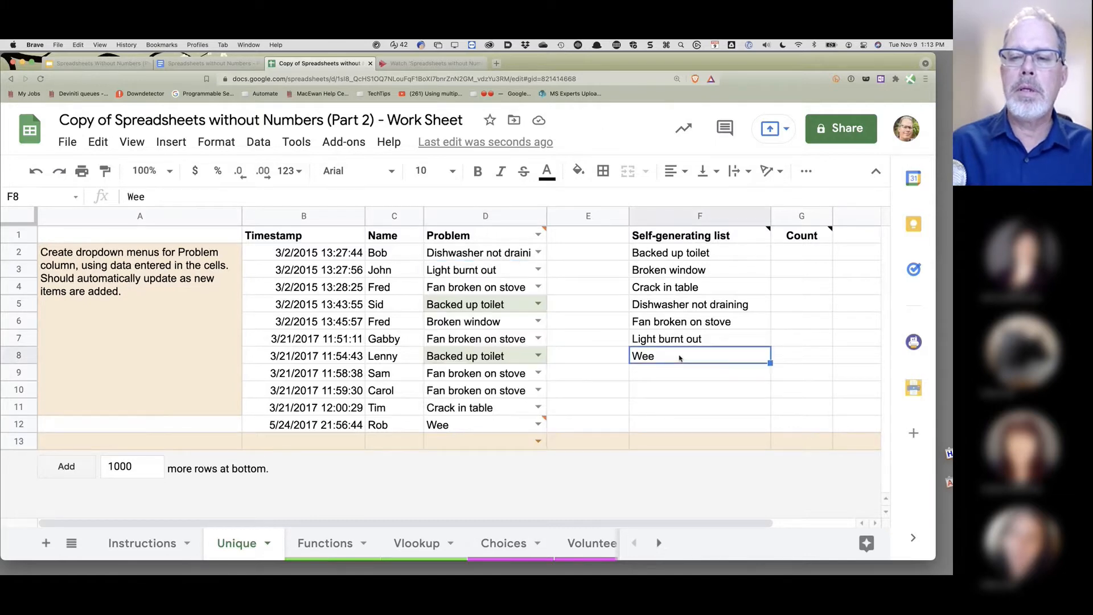
click(686, 256)
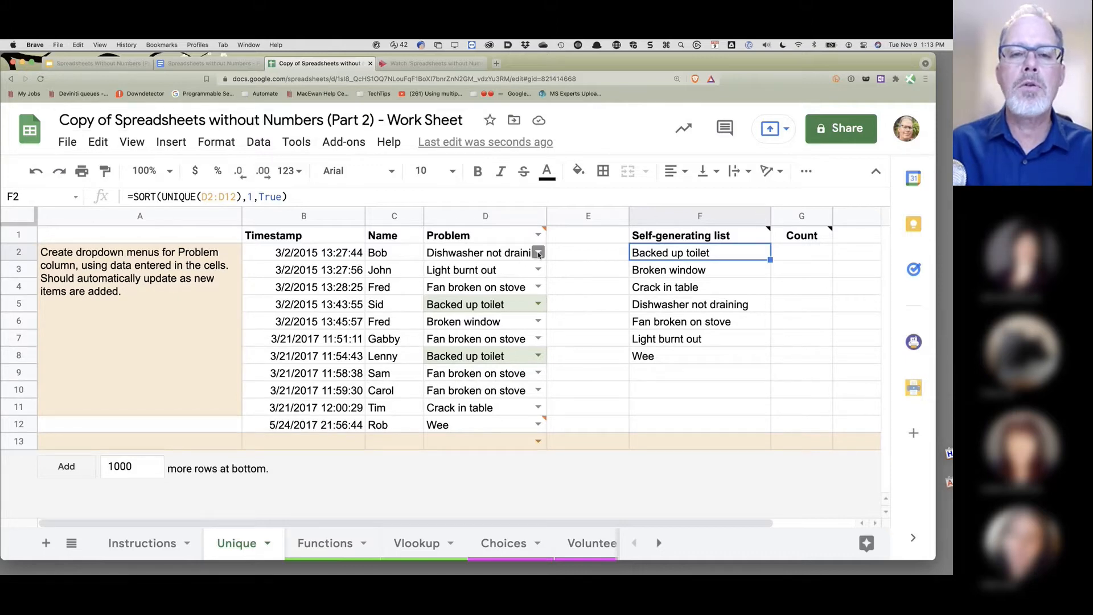
click(487, 239)
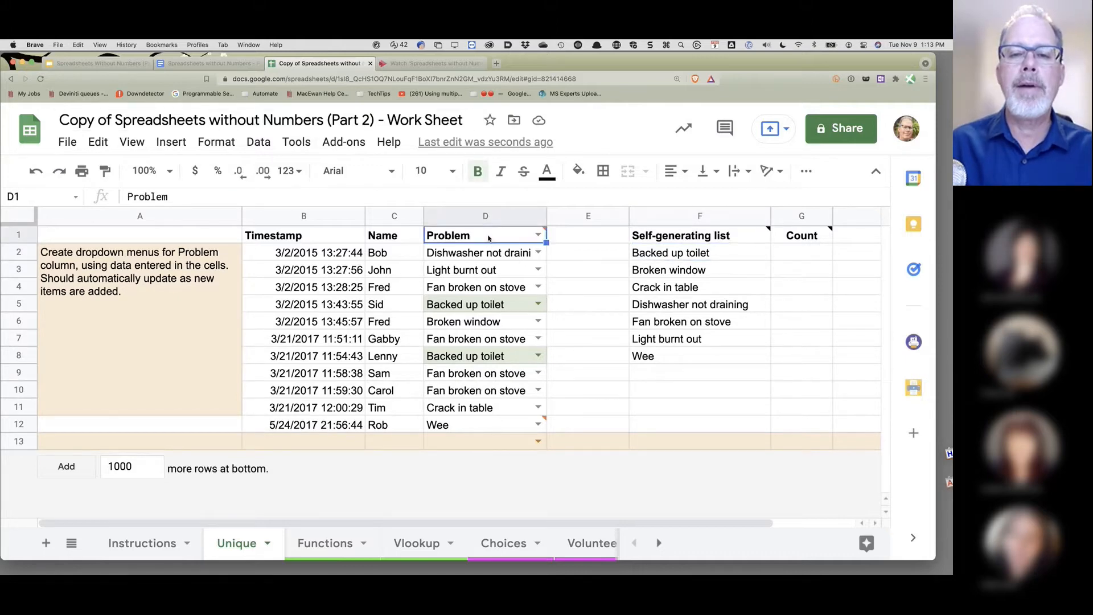
shift+click(488, 441)
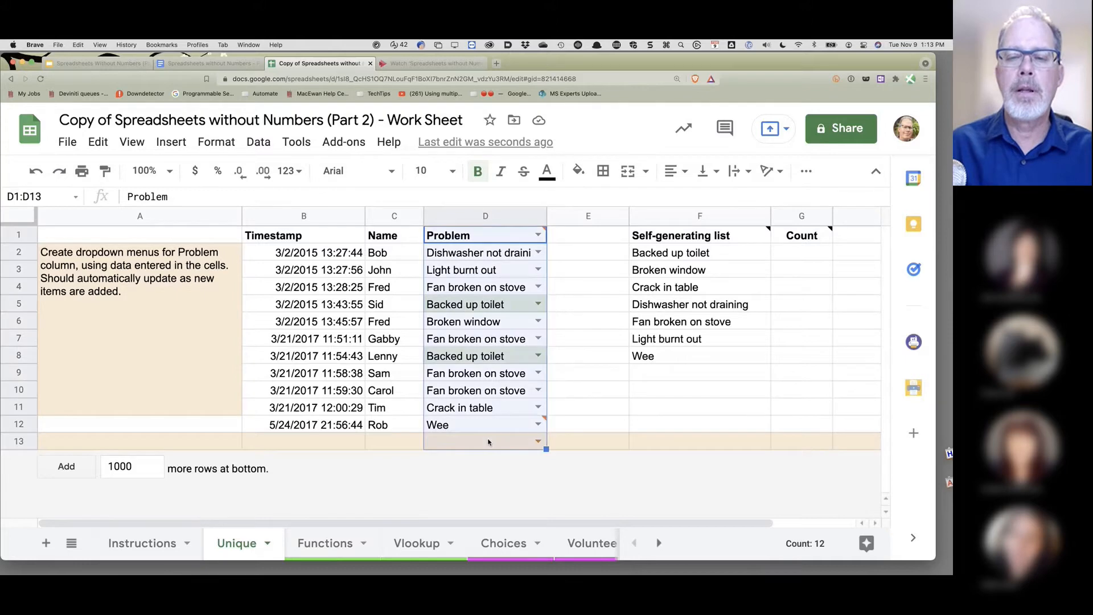
click(251, 144)
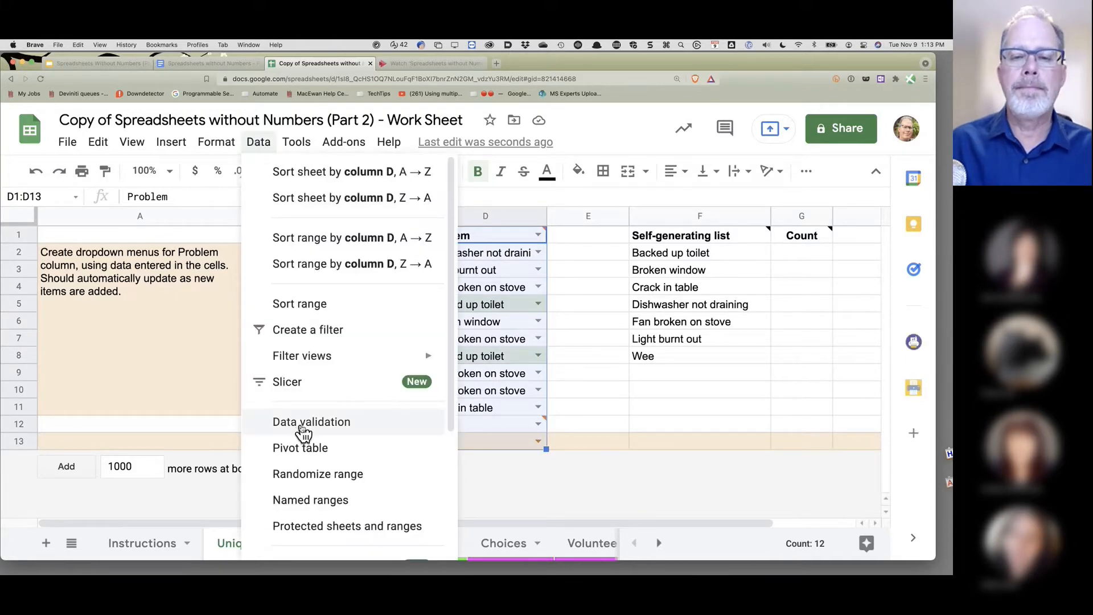
click(296, 426)
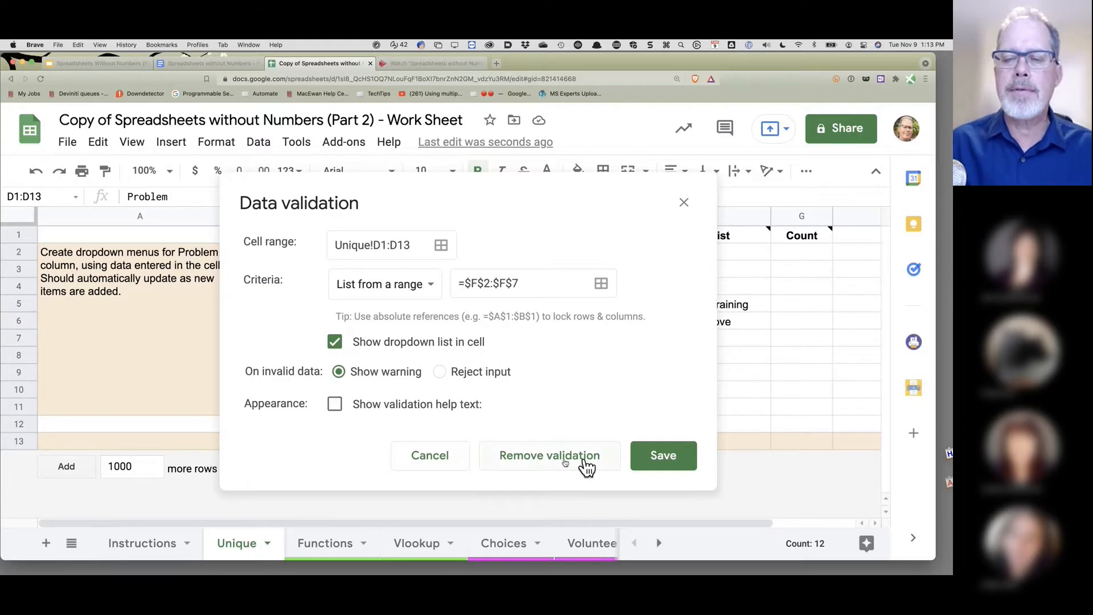
click(440, 463)
click(657, 358)
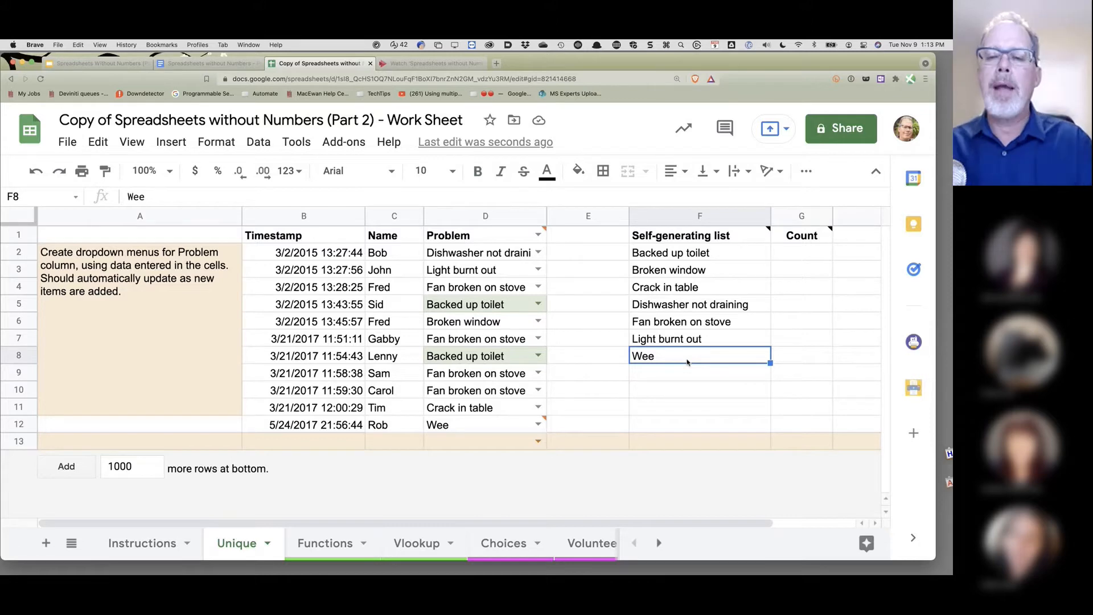
mouse_move(699, 242)
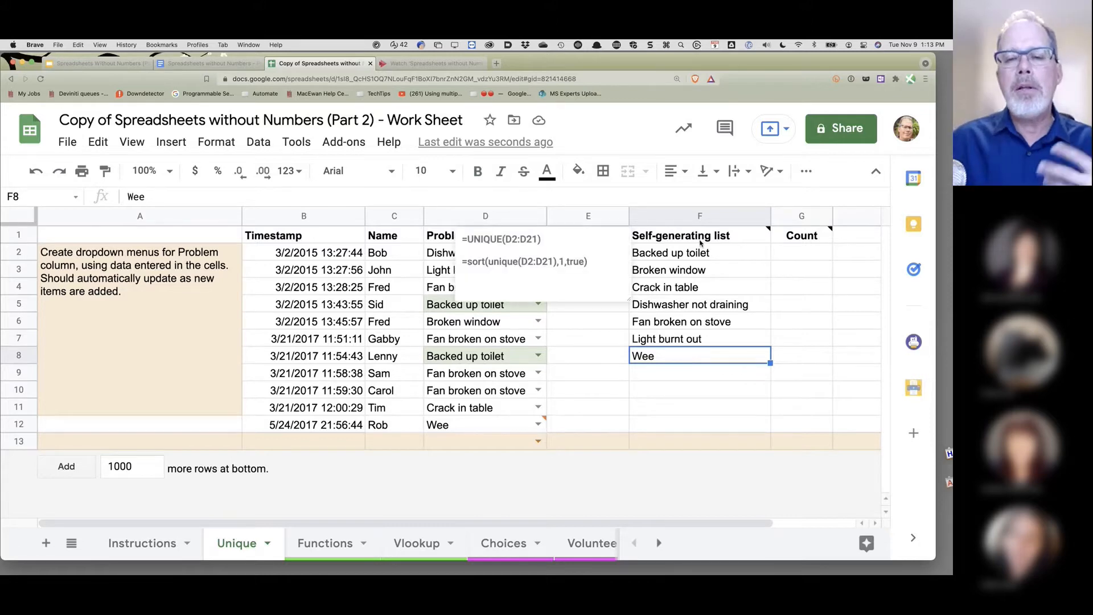
click(683, 390)
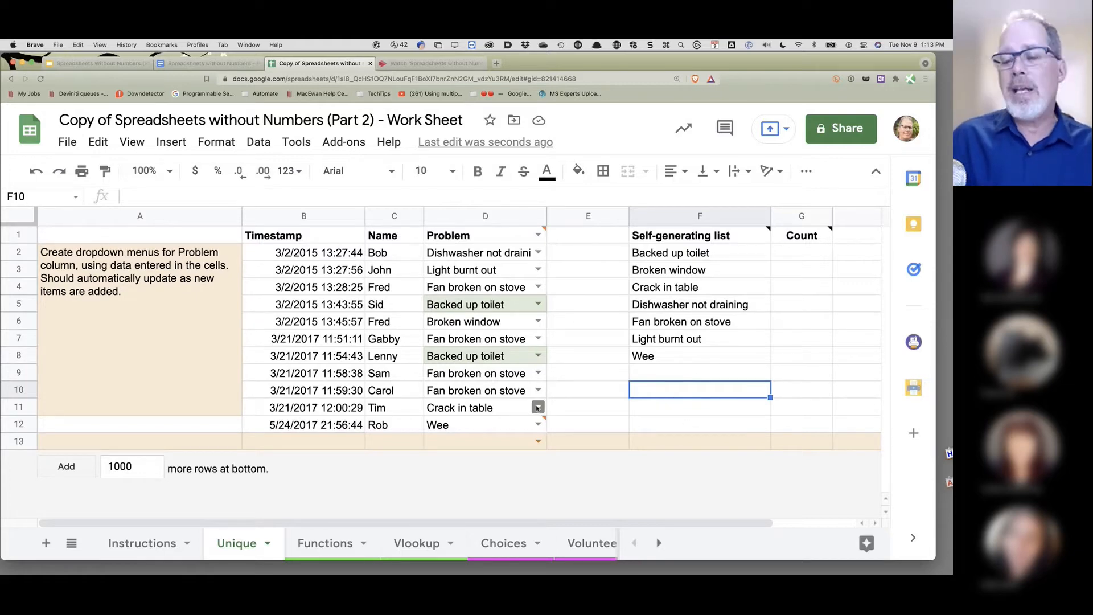
click(481, 236)
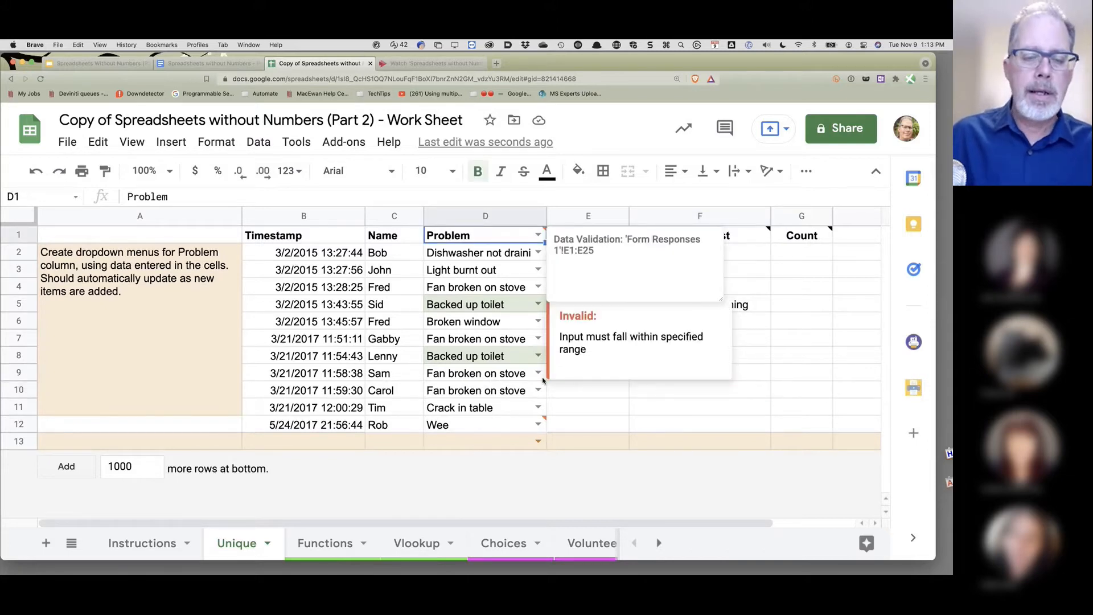
click(326, 558)
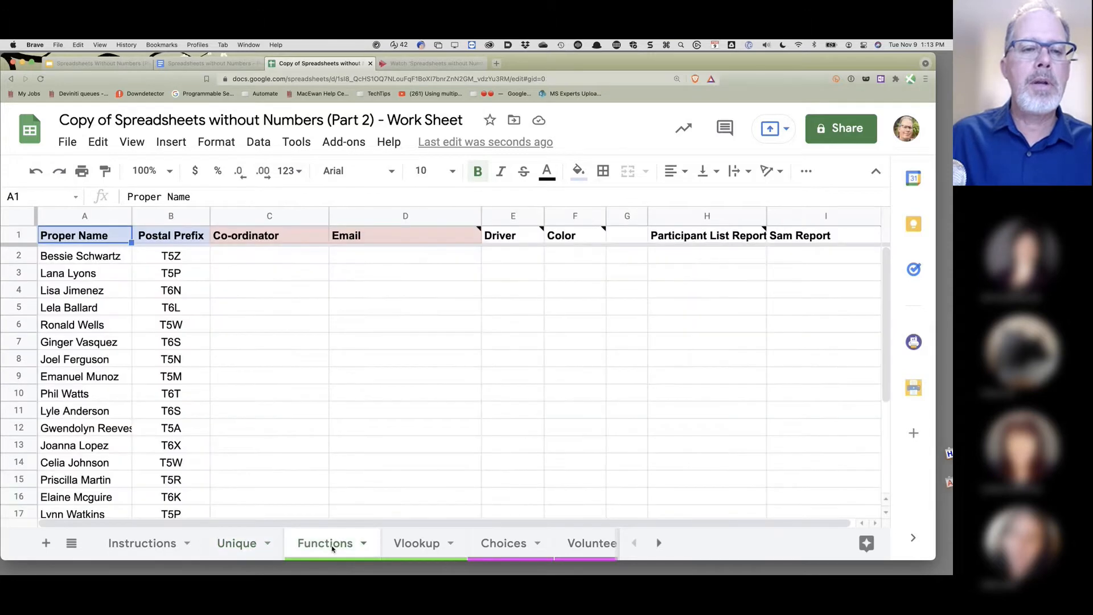
click(232, 546)
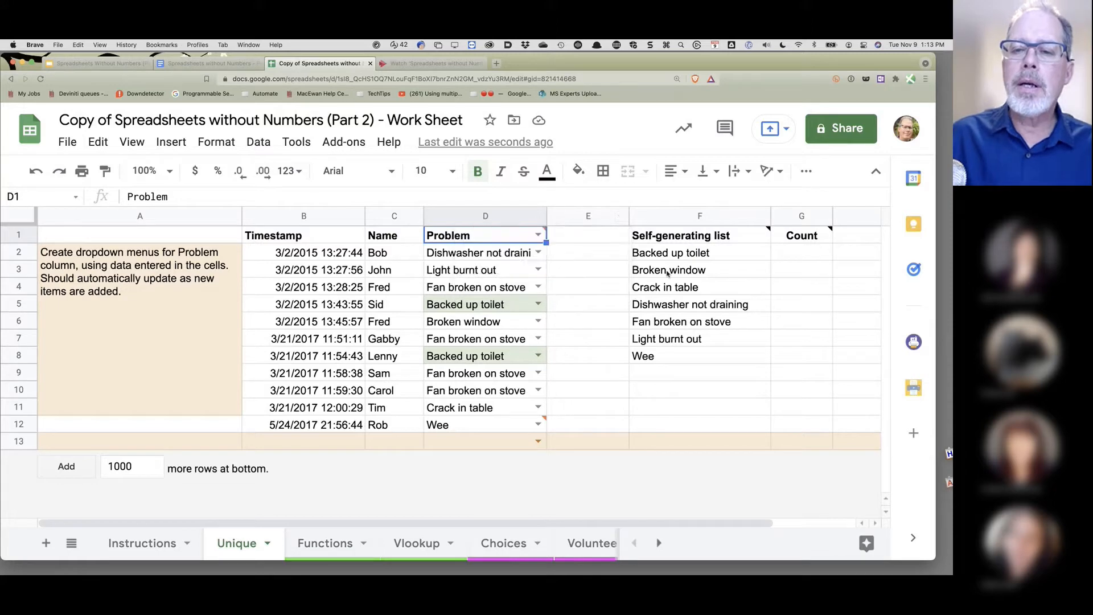
click(760, 232)
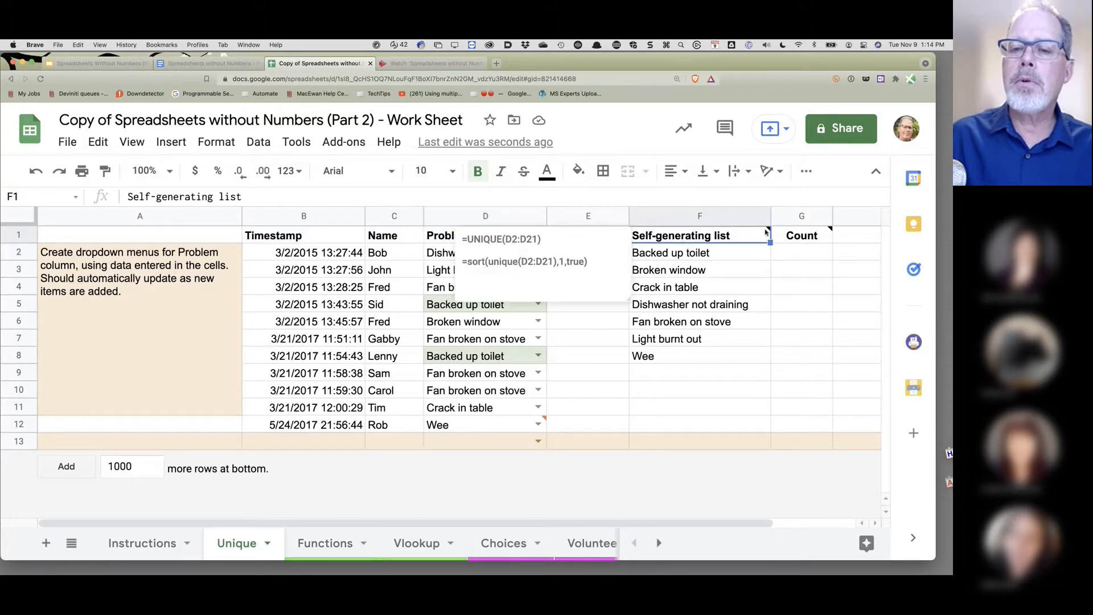
click(681, 361)
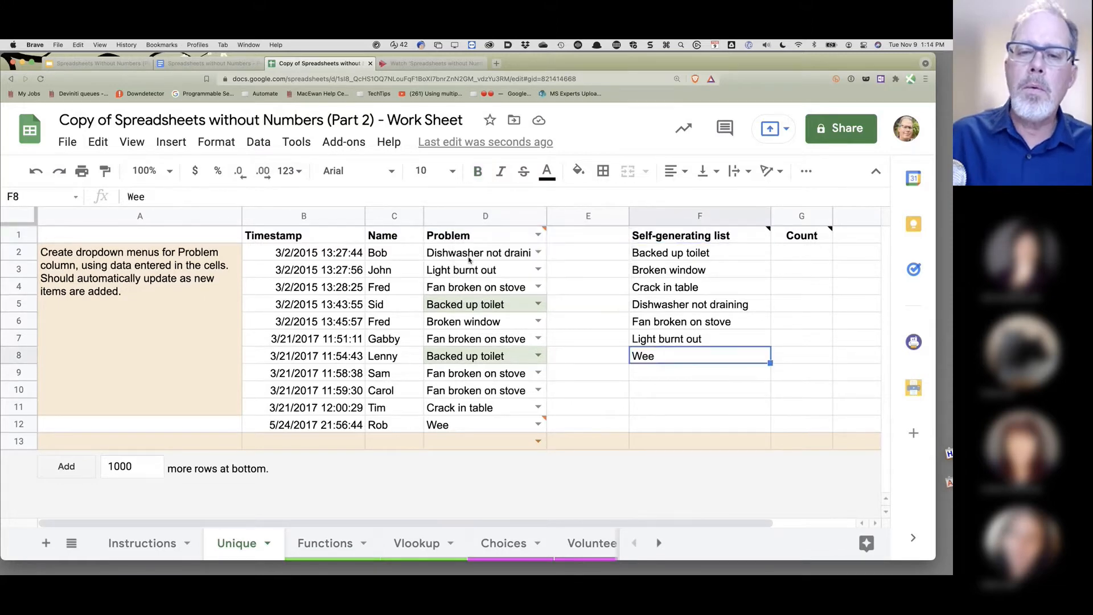
drag(487, 240, 477, 445)
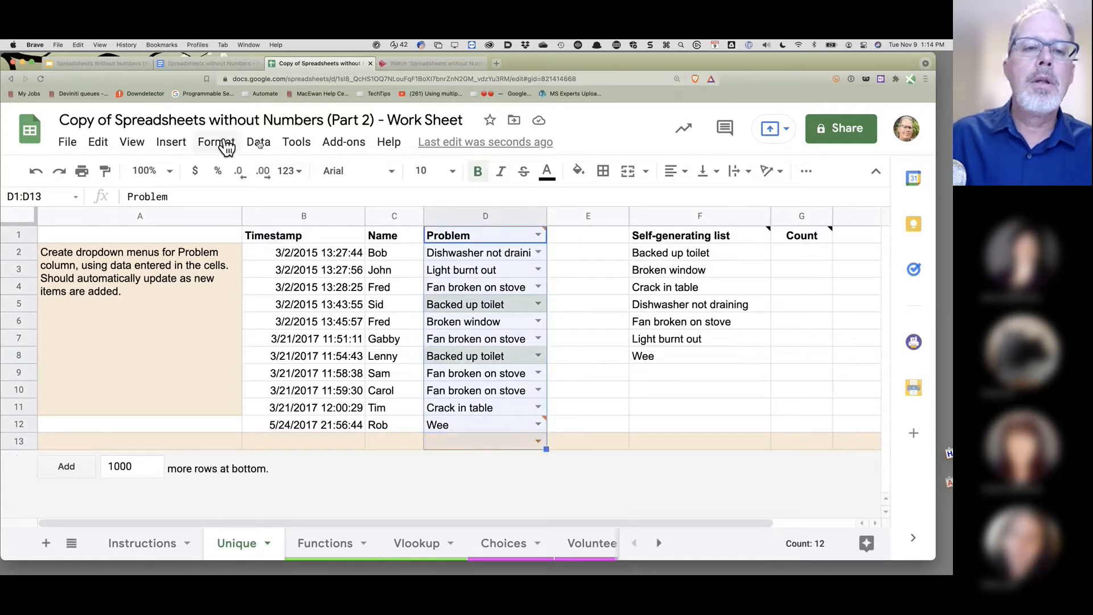
- Clear the list source range and remove the data validation rule from Problem cells D1:D13
click(259, 145)
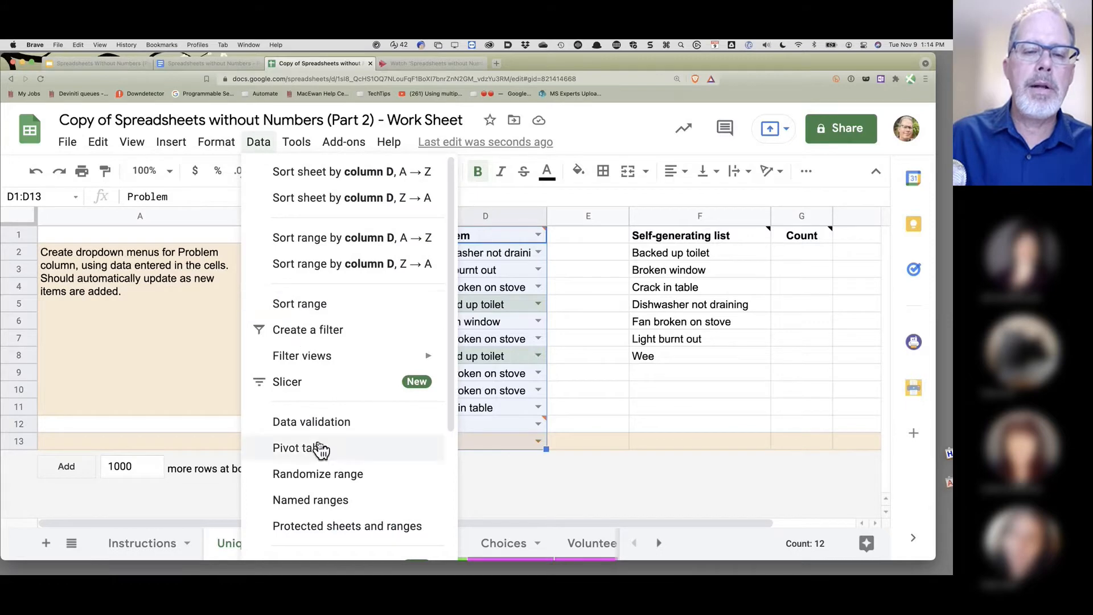
click(312, 424)
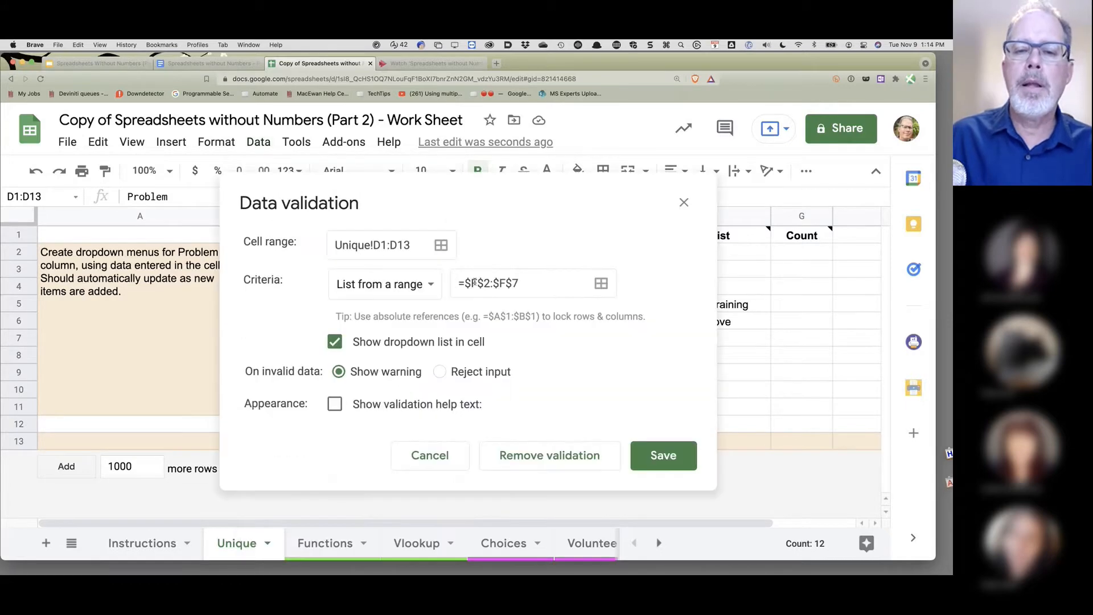
click(551, 284)
key(super+a)
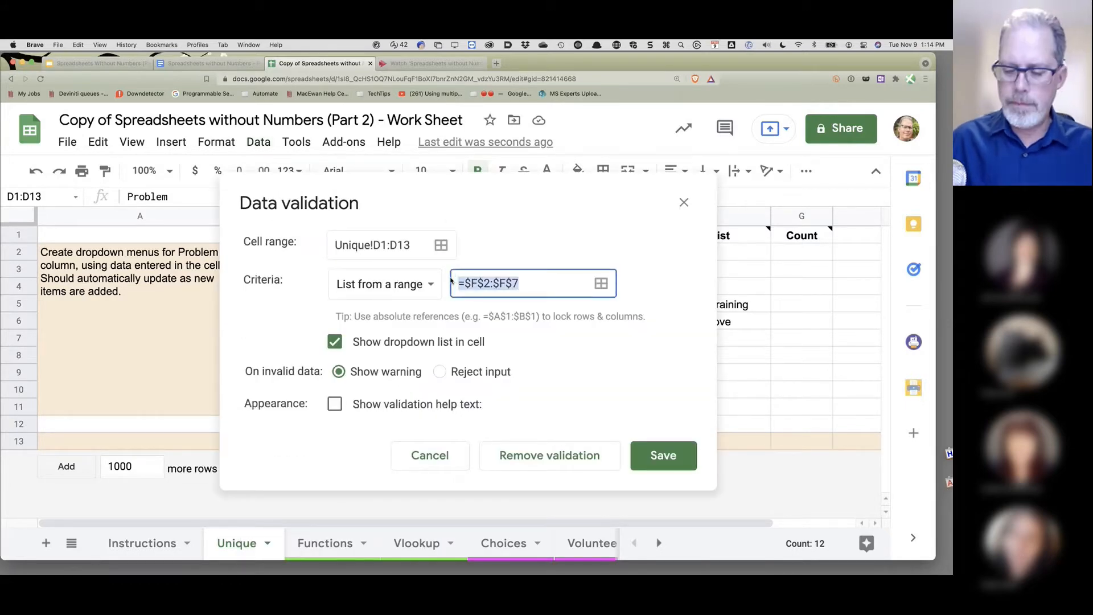
key(BackSpace)
click(677, 456)
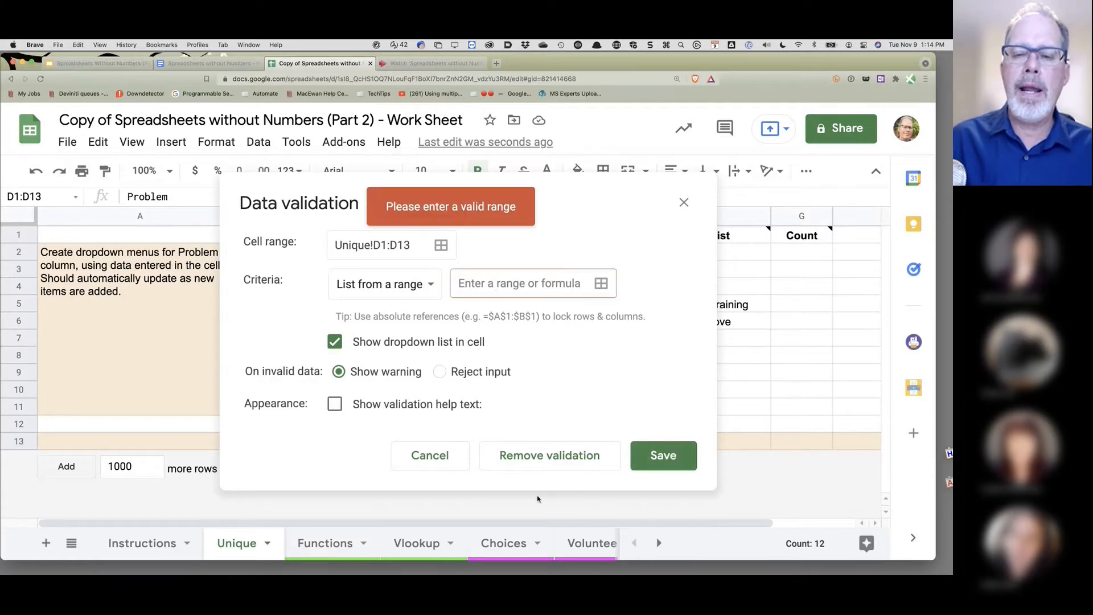
click(557, 466)
click(699, 374)
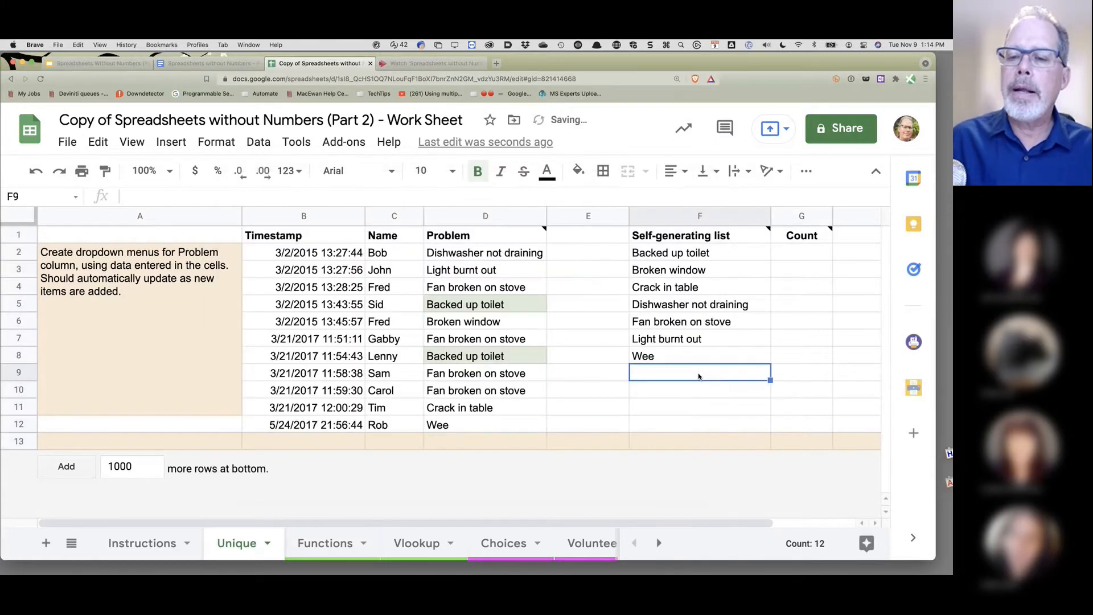
click(692, 252)
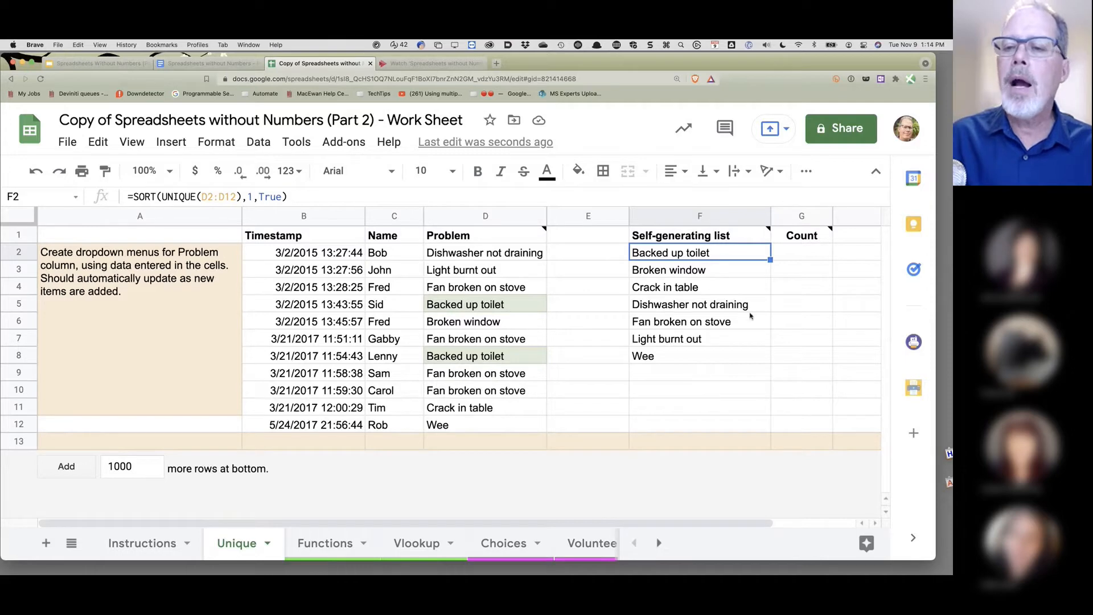
drag(770, 259, 784, 393)
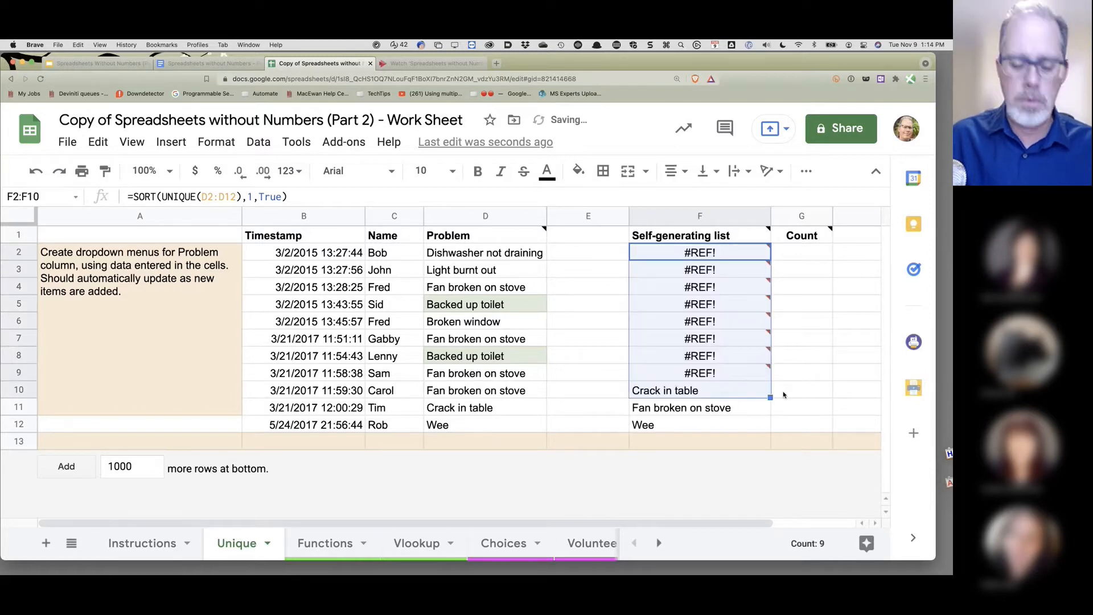
key(ctrl+z)
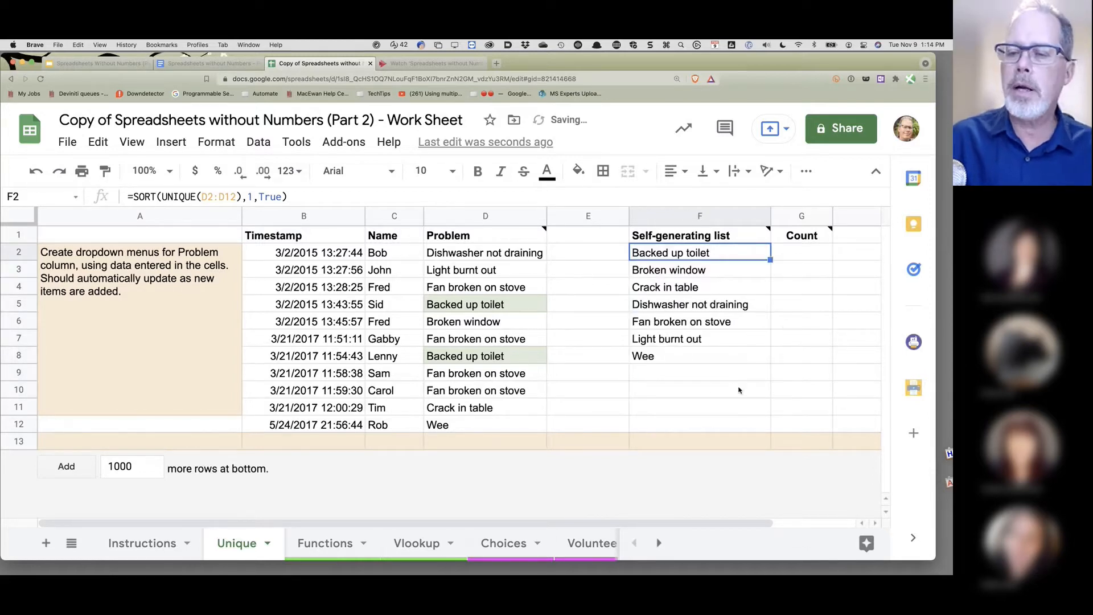
shift+click(711, 389)
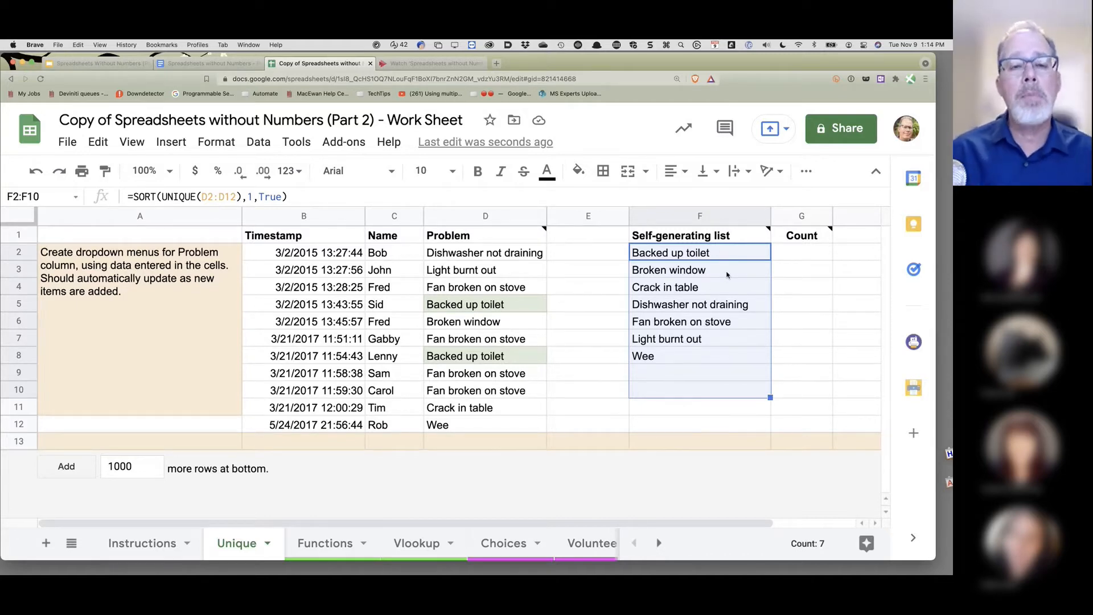
- Name the sorted problem list Unique!F2:F10 'Problems', then select the Problem entries D2:D13
click(260, 145)
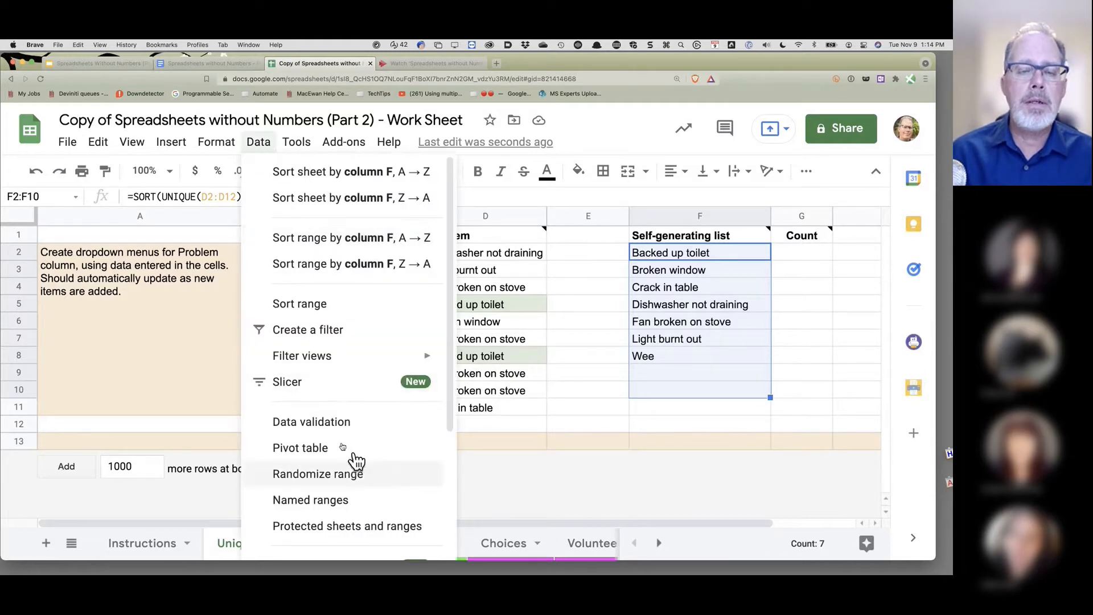
click(319, 501)
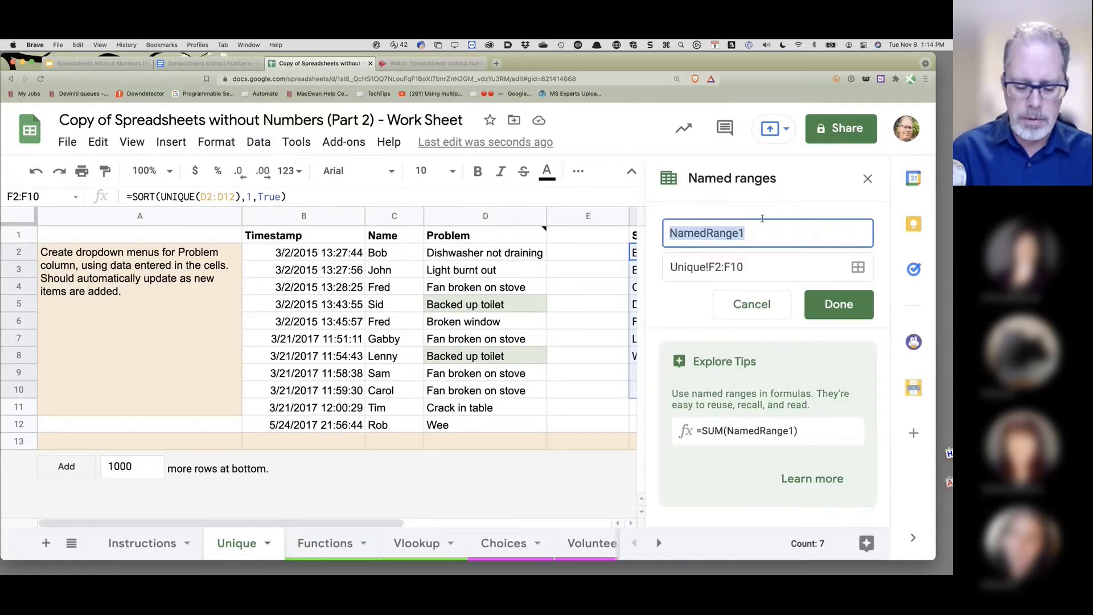
text(Problems)
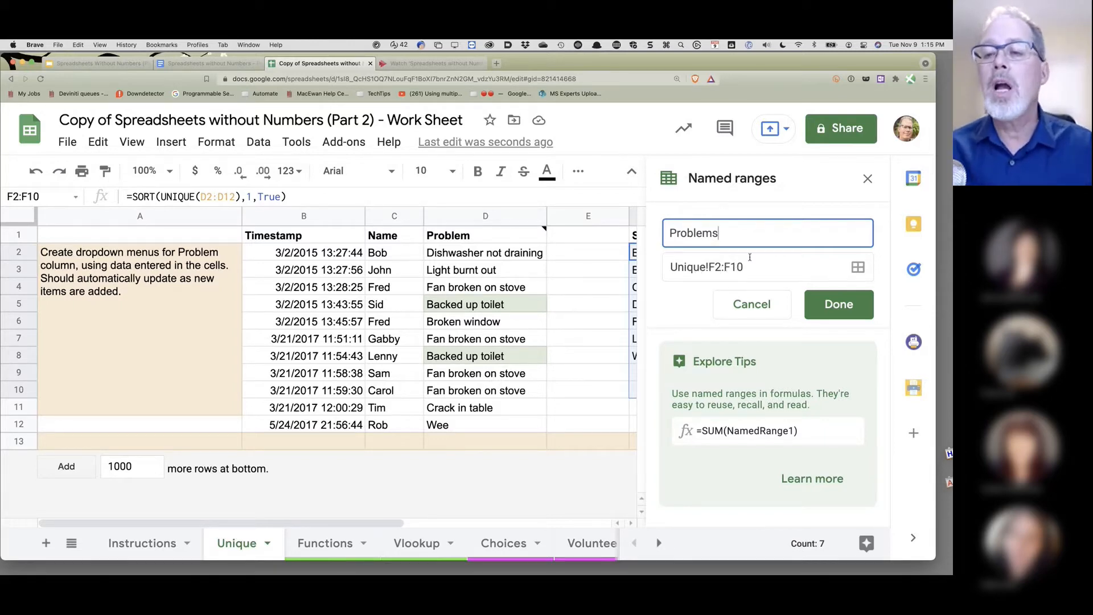
click(837, 307)
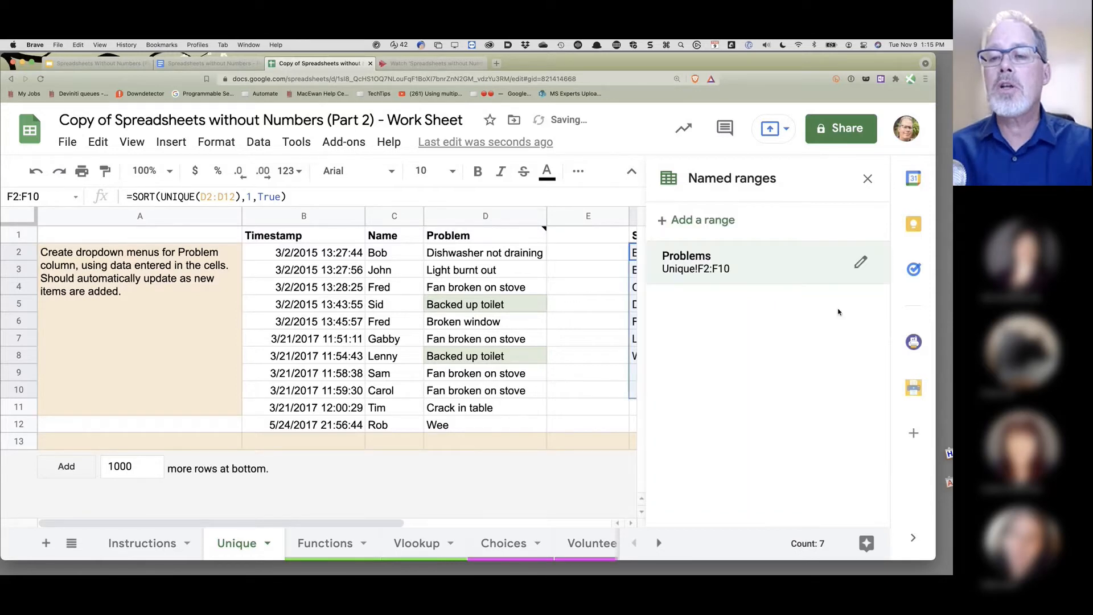
click(867, 180)
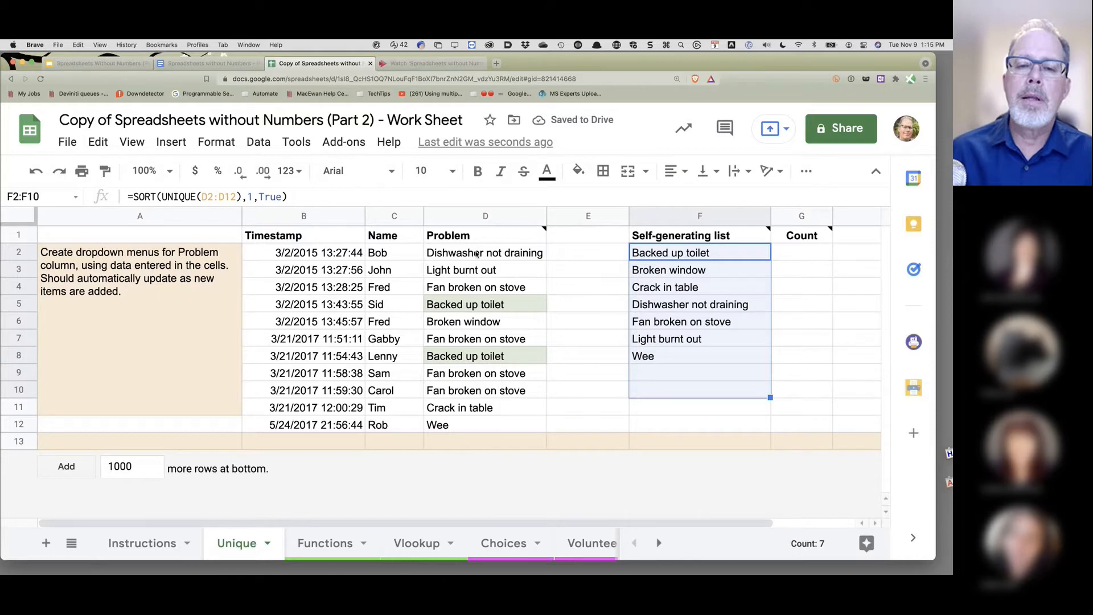
drag(477, 254, 484, 441)
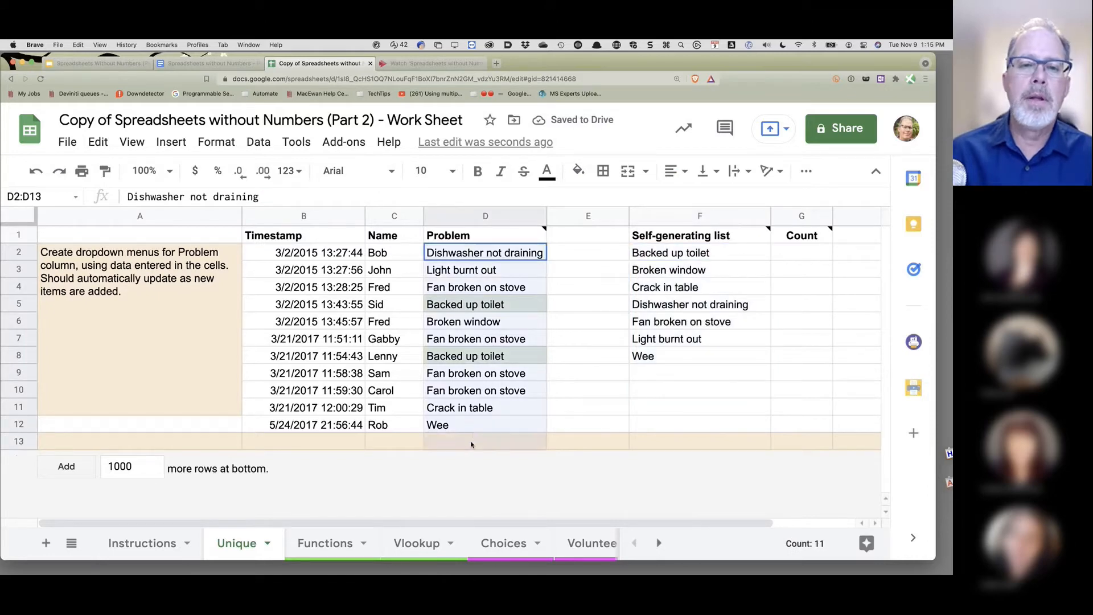
- Add dropdown validation to D2:D13 with choices from the Problems named range, then check D2's list
click(259, 142)
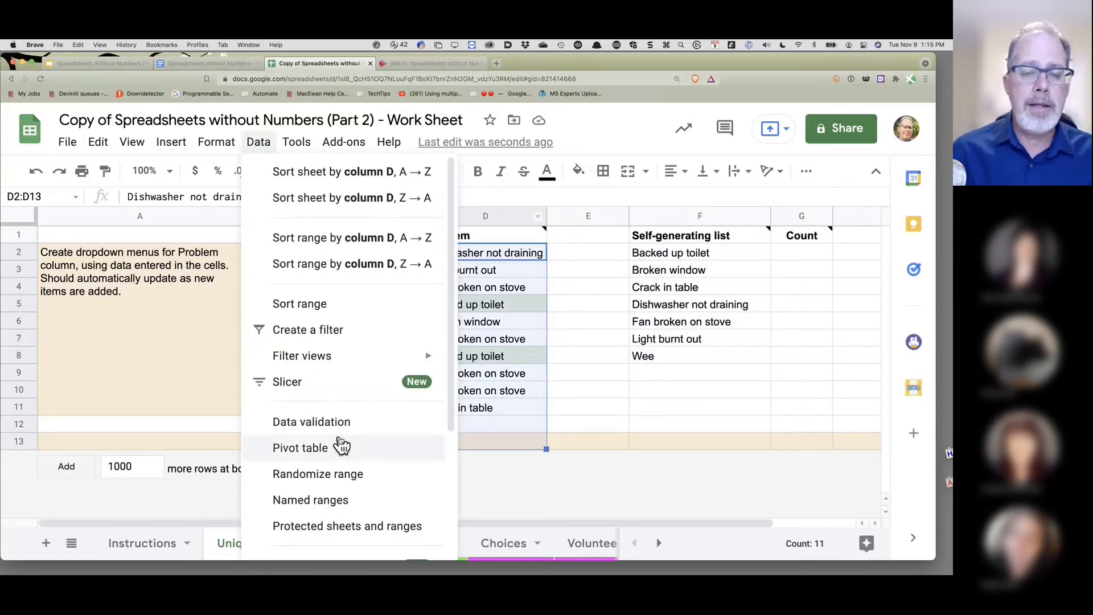
click(567, 302)
click(487, 215)
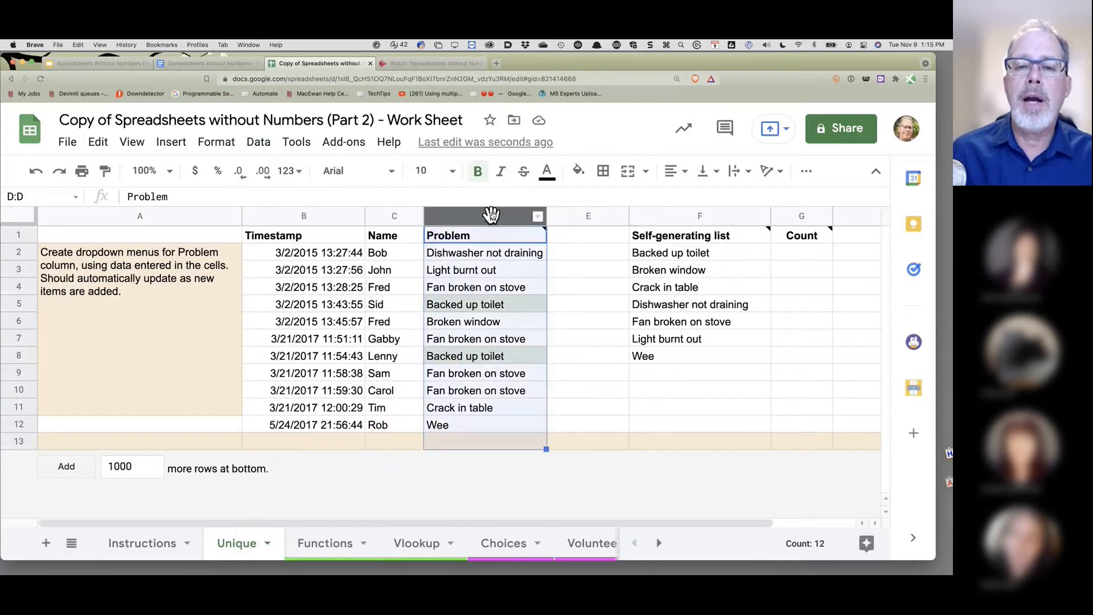
click(263, 146)
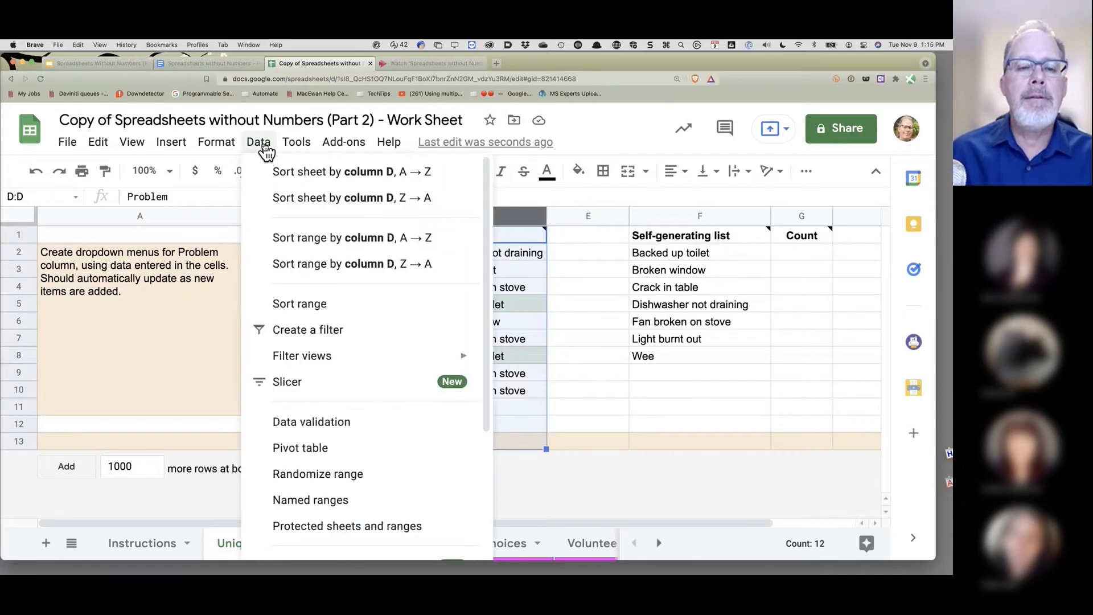
click(342, 424)
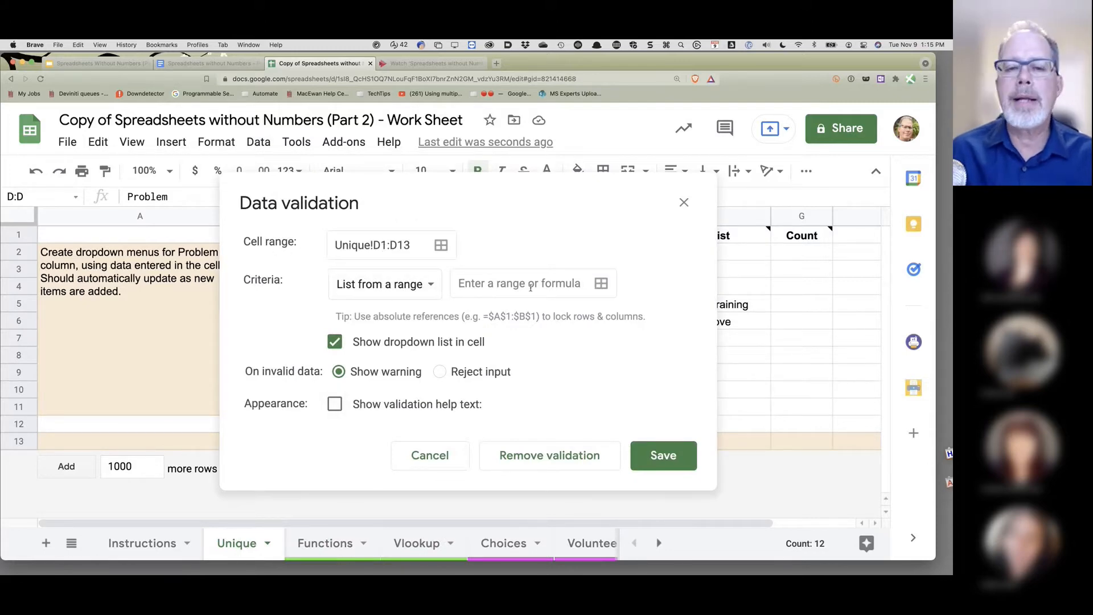
click(385, 245)
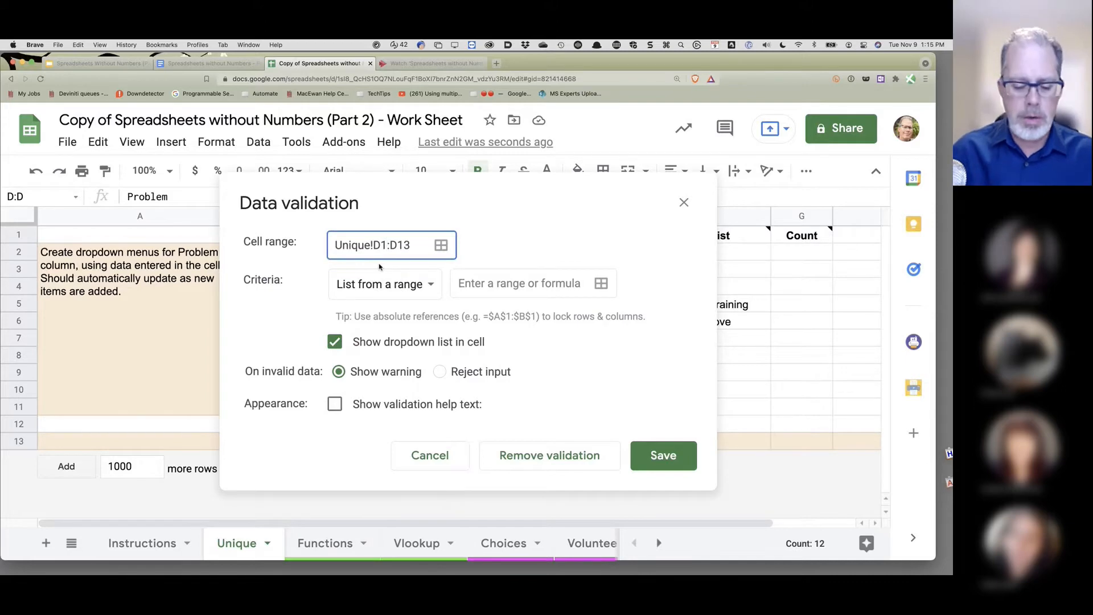
key(BackSpace)
text(2)
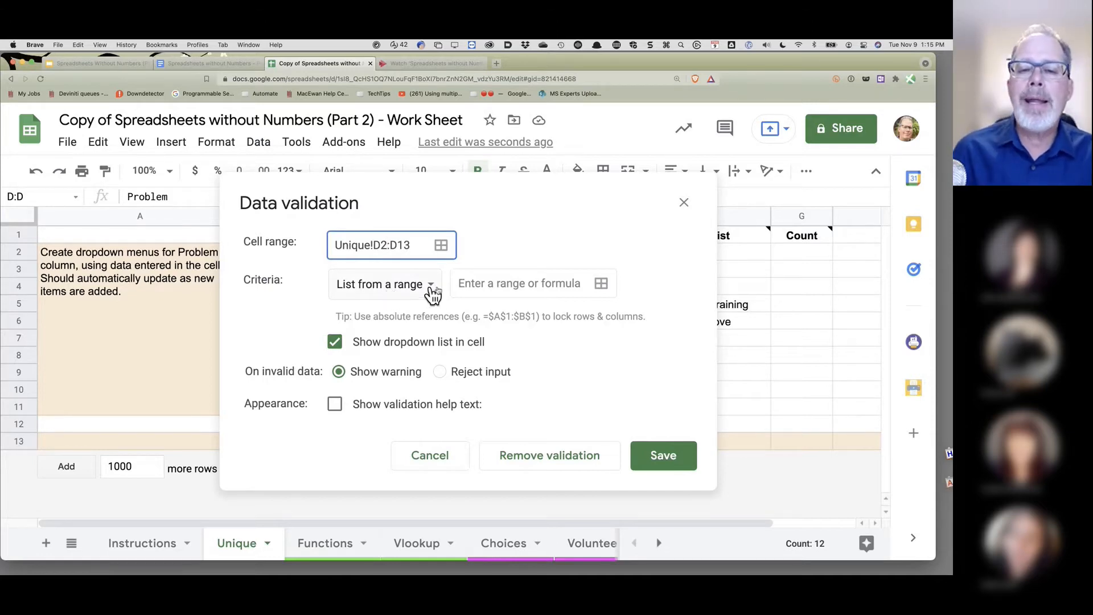
click(472, 284)
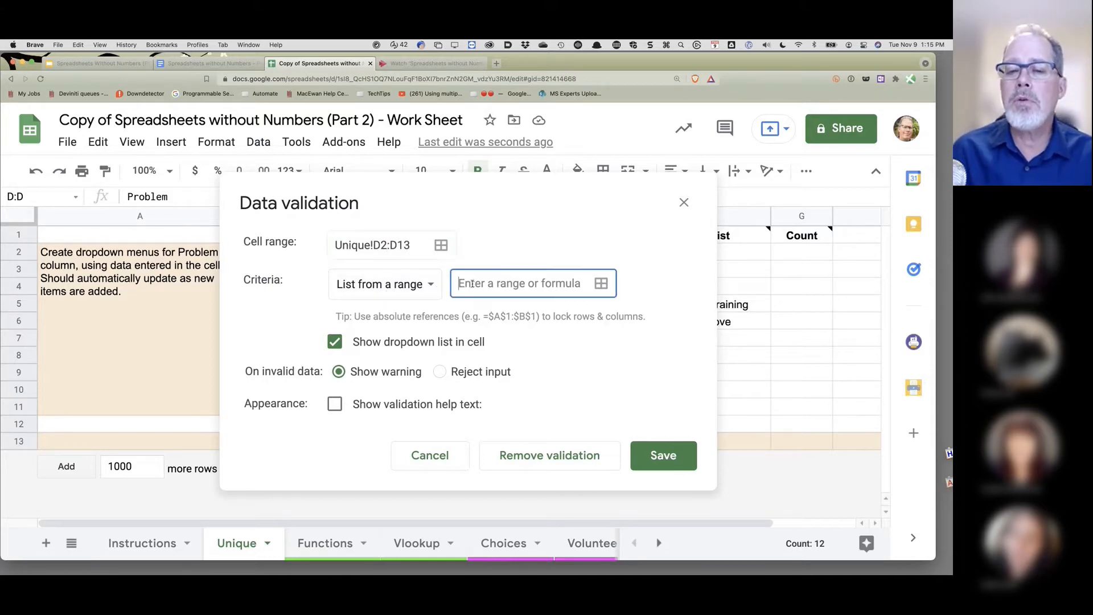
text(Problems)
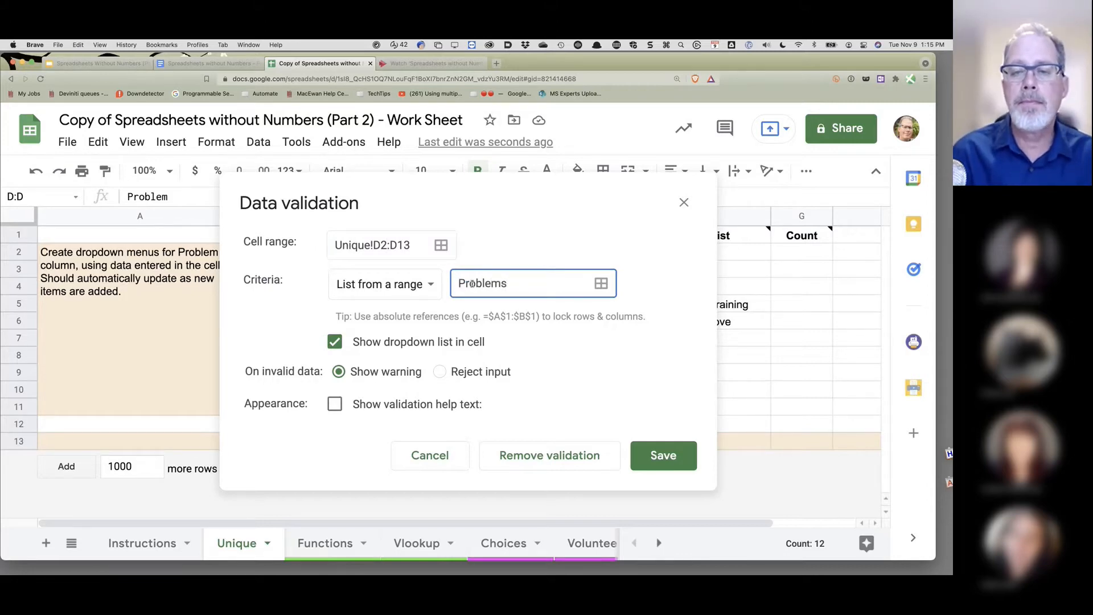
click(672, 466)
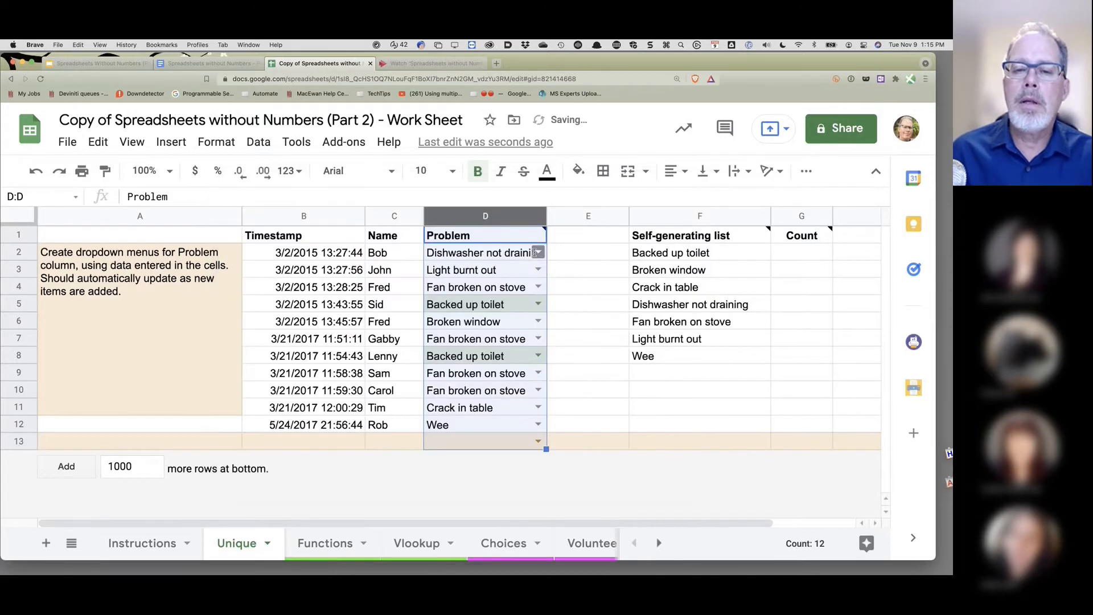
click(537, 252)
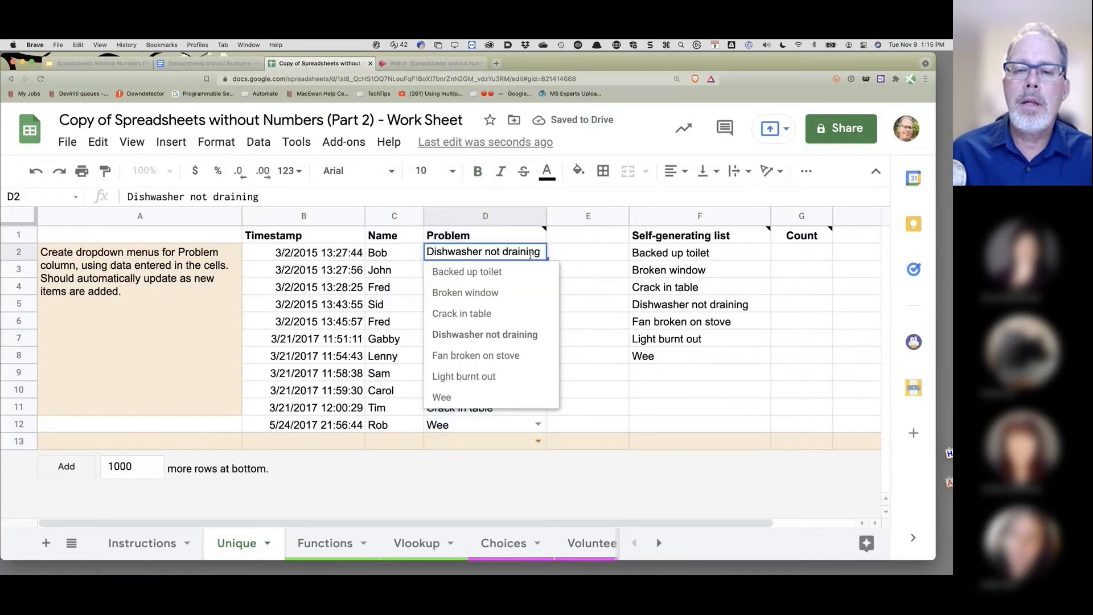
- Set D9's problem to Dishwasher not draining from its dropdown
click(643, 355)
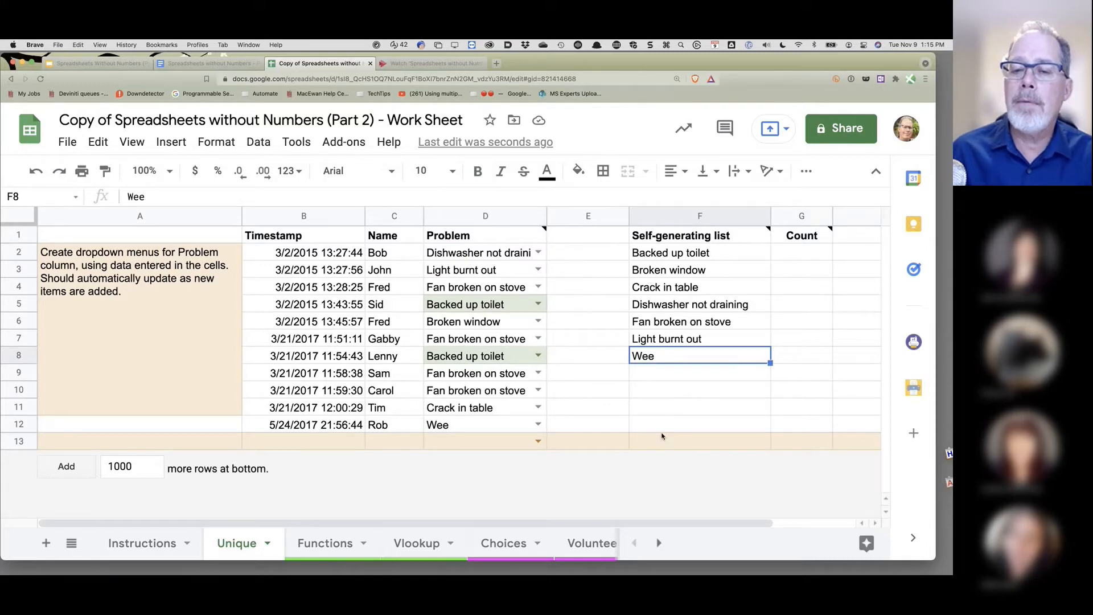
click(536, 372)
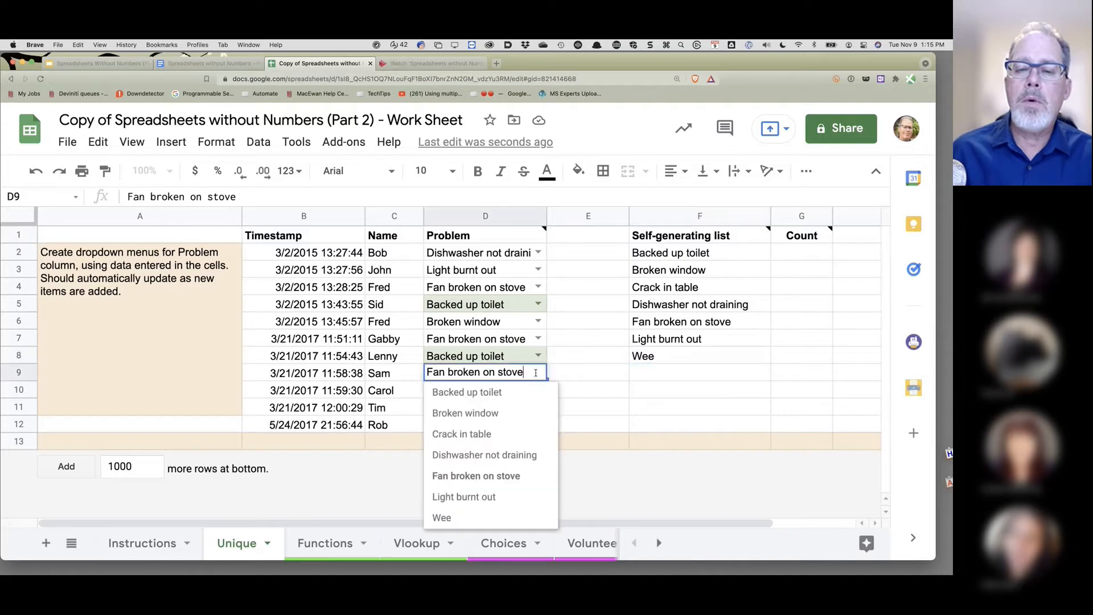
click(473, 455)
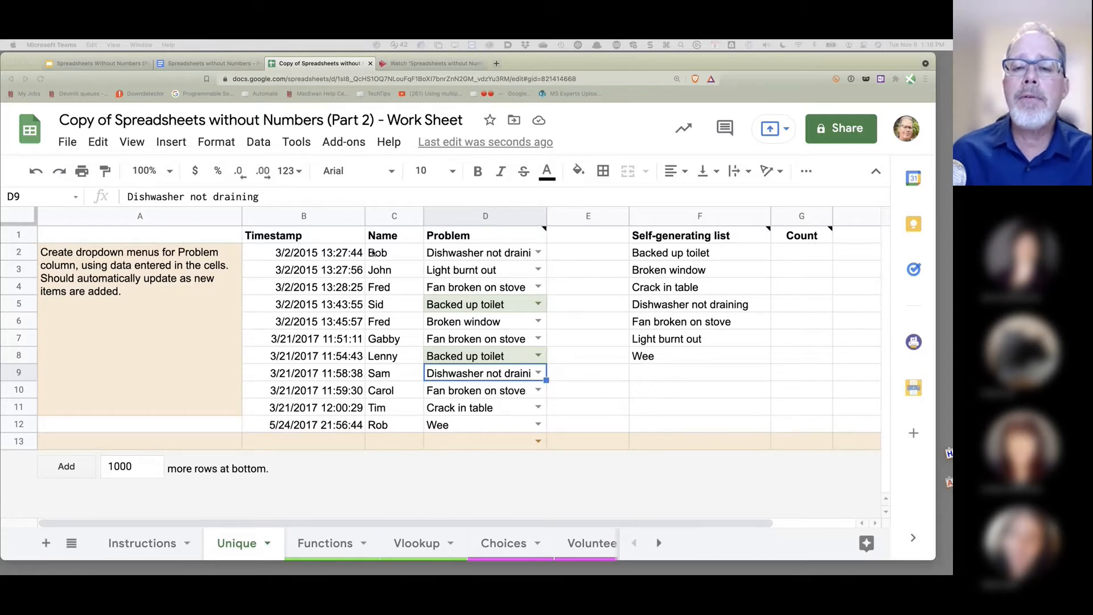
- Select the problem entries D2:D12, then select G2 for the count formula
click(281, 252)
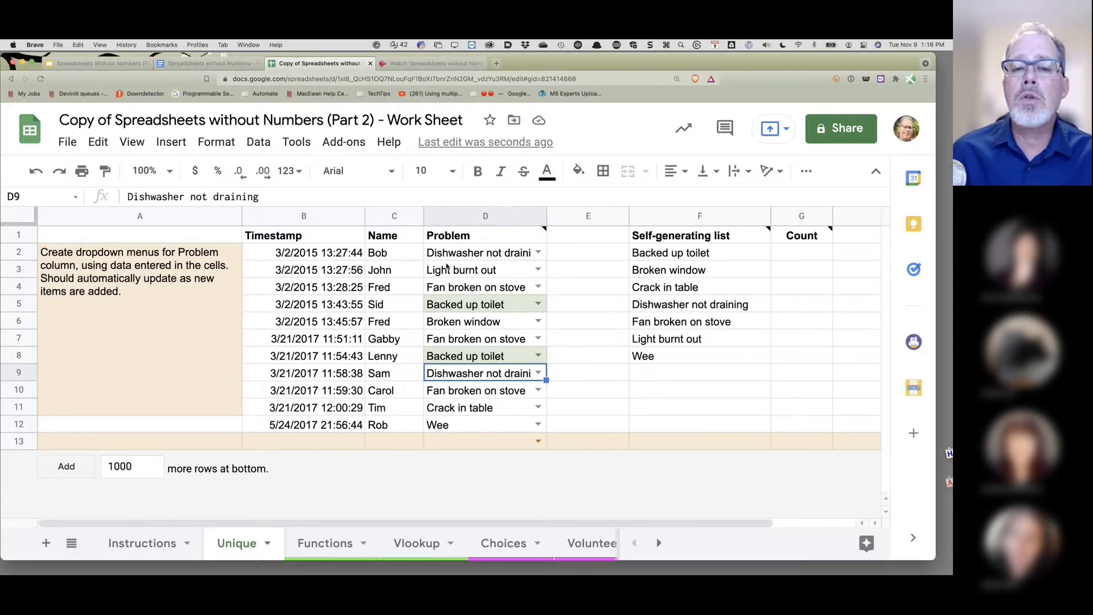
drag(473, 252, 481, 425)
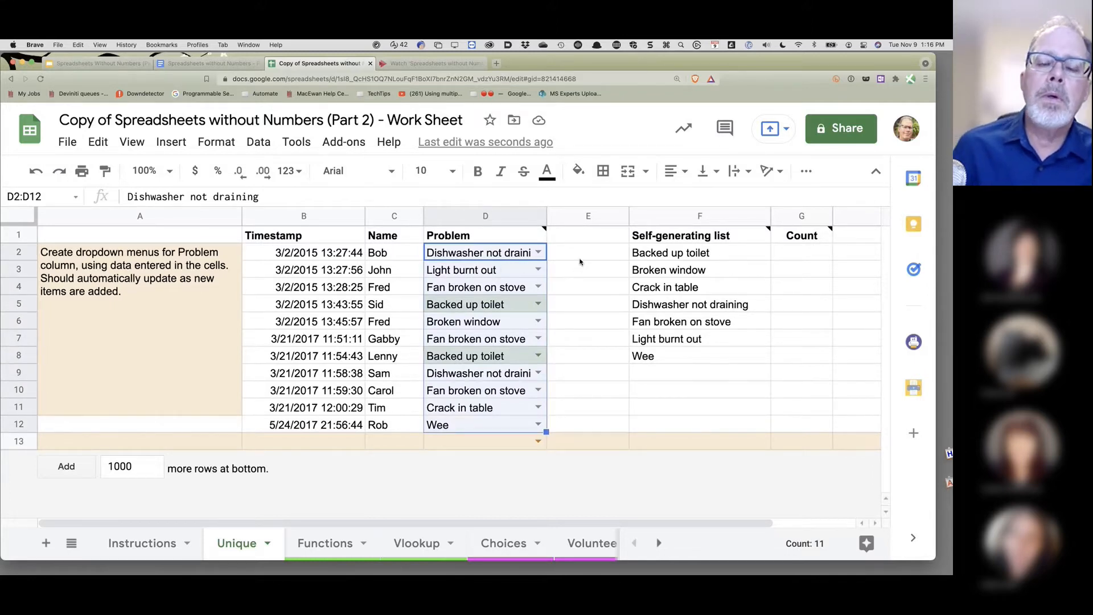
click(802, 253)
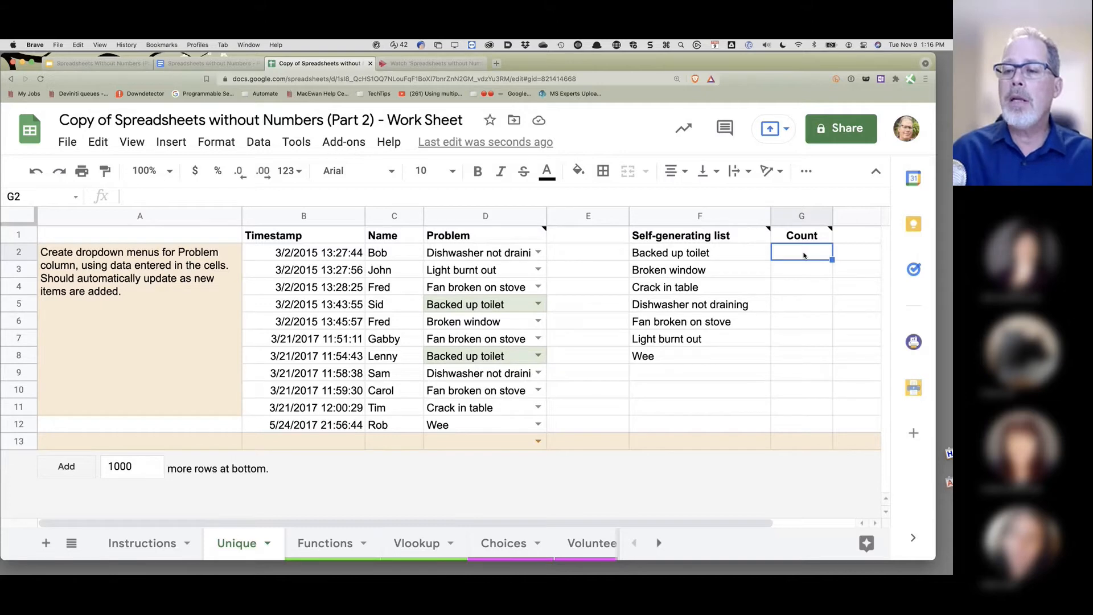
- Enter =COUNTIF(D2:D13,F2) in G2
text(=)
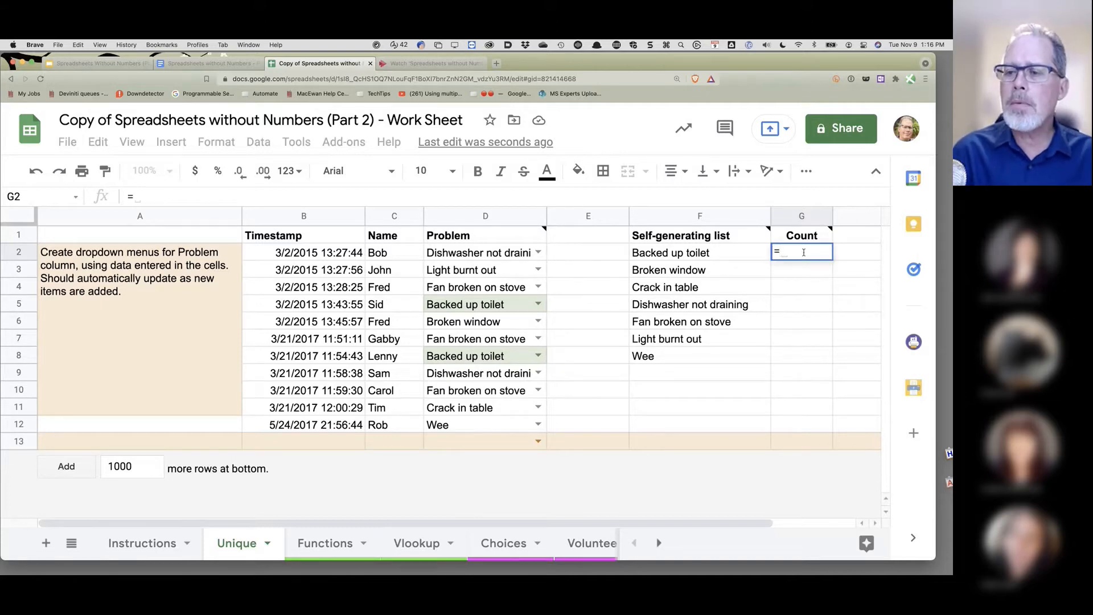
text(countif)
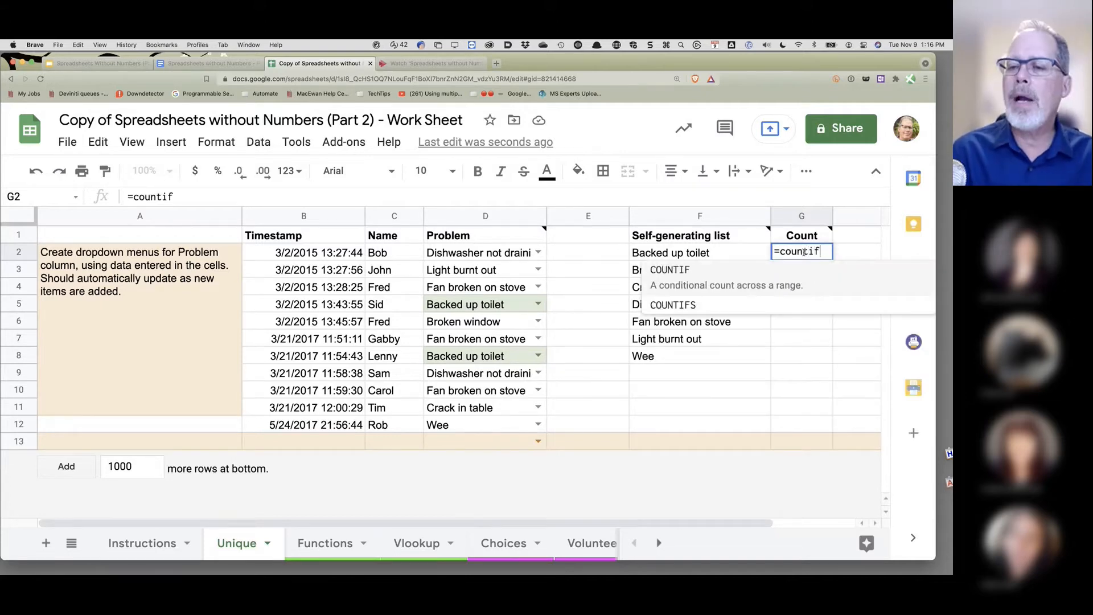
click(678, 271)
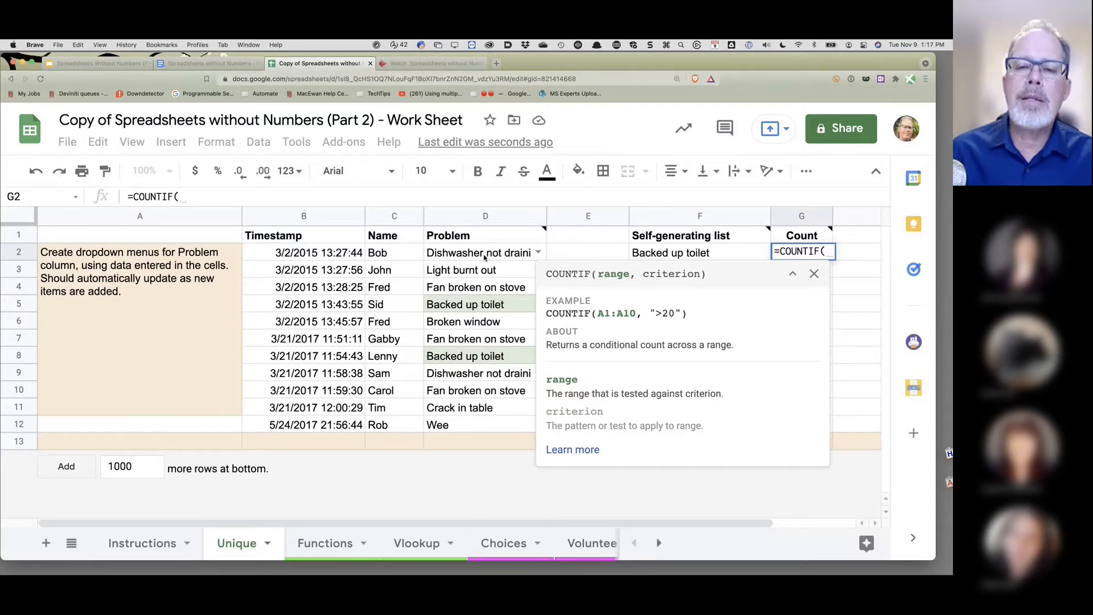
drag(485, 257, 477, 439)
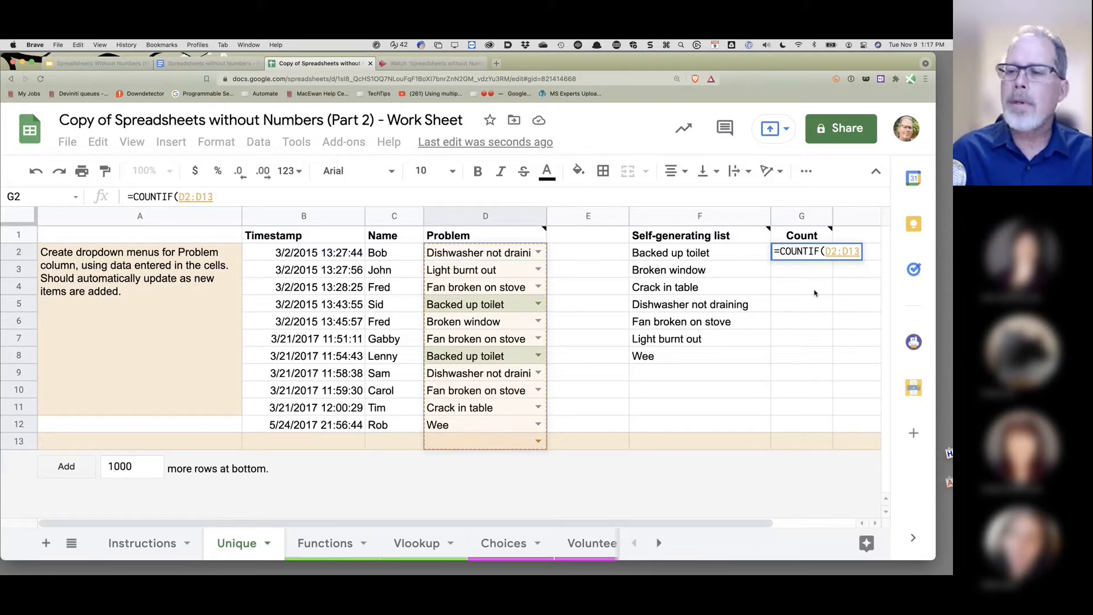
text(,)
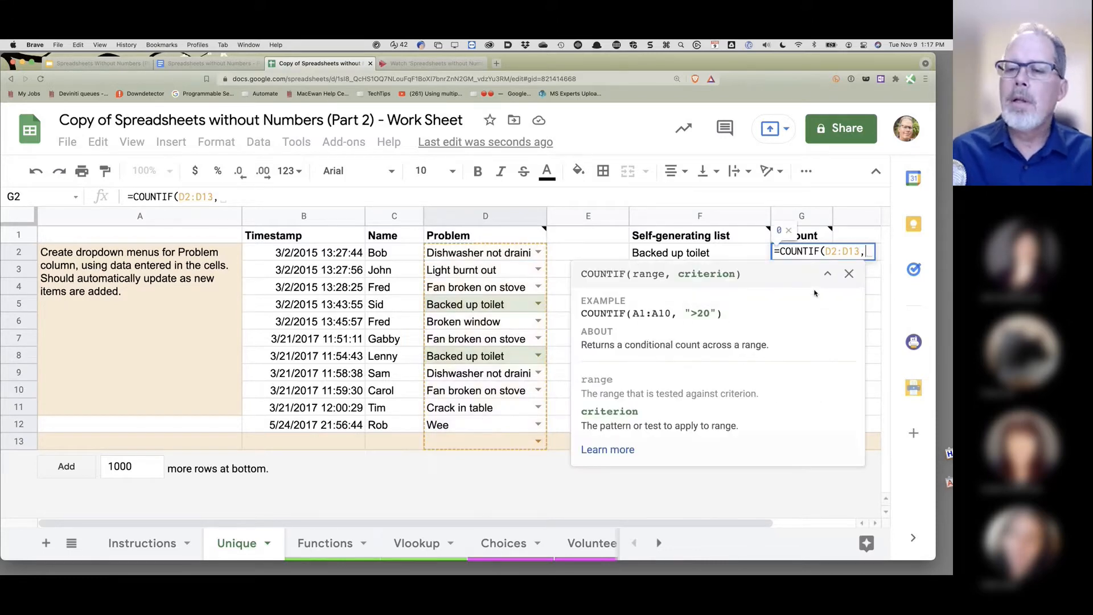
click(687, 255)
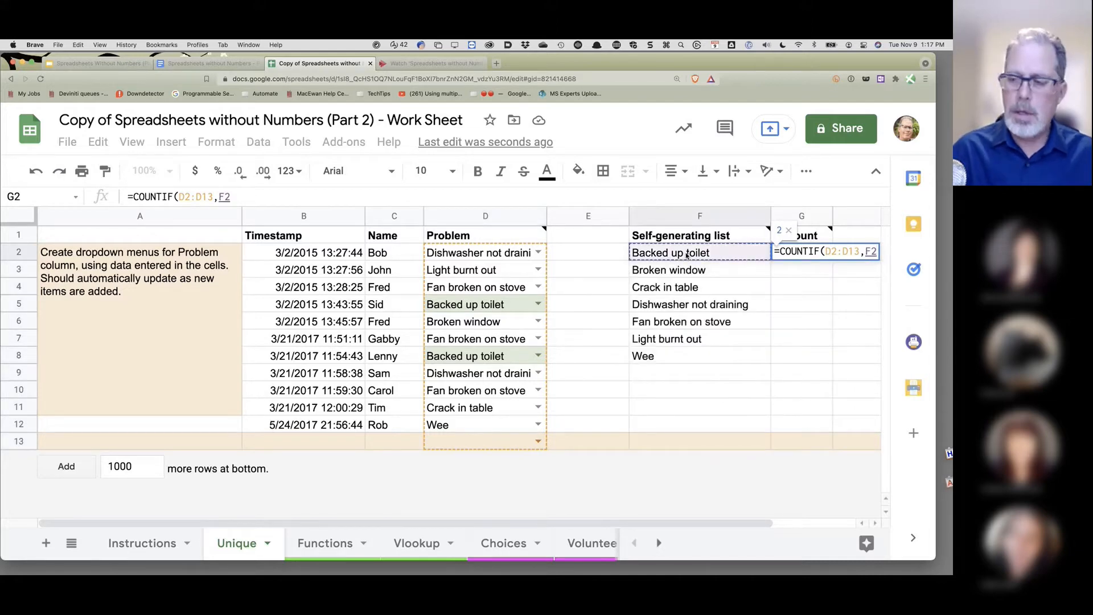
key(Return)
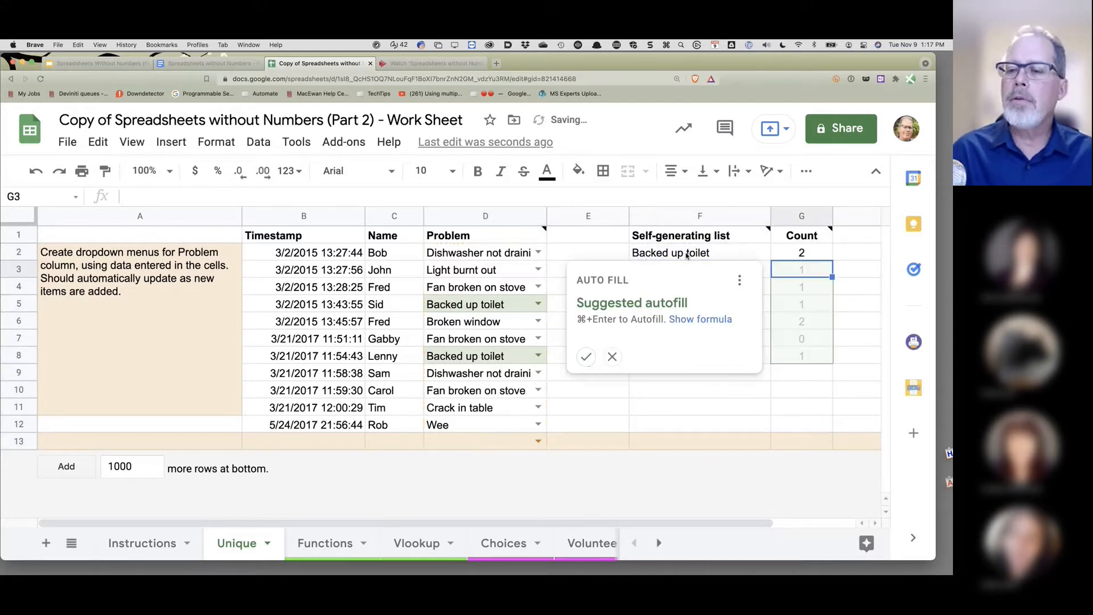
- Fill the COUNTIF formula down from G2 to G8
click(850, 291)
click(816, 257)
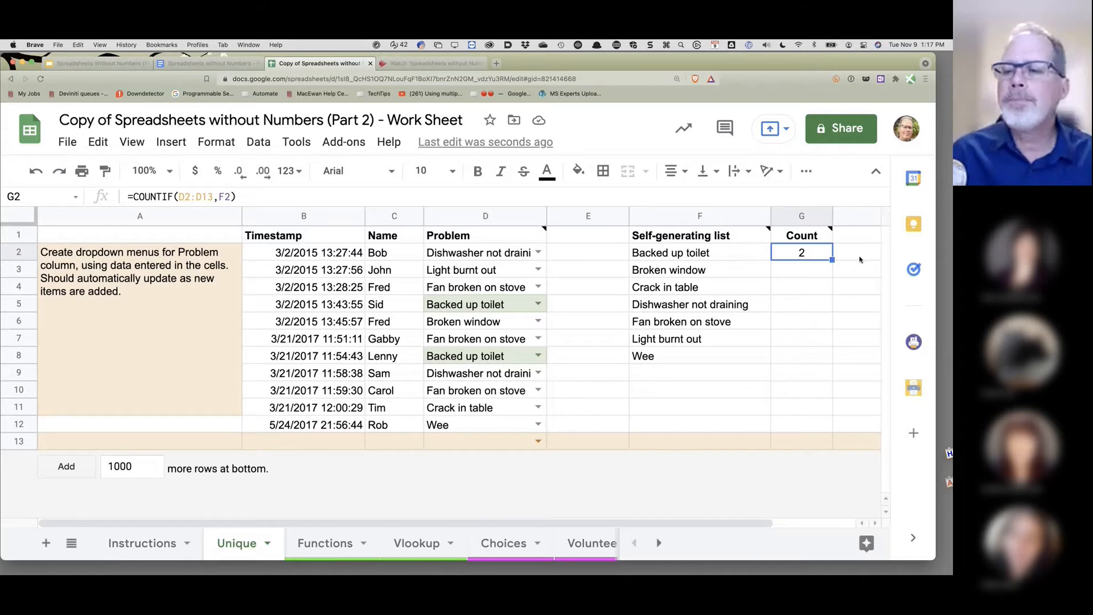
drag(832, 259, 831, 362)
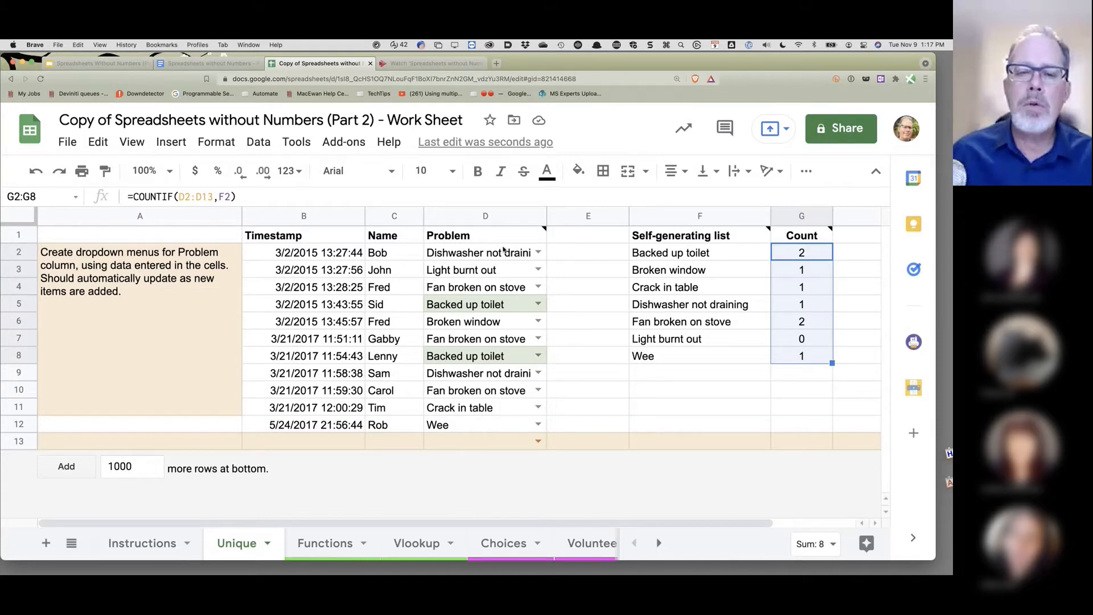
click(464, 251)
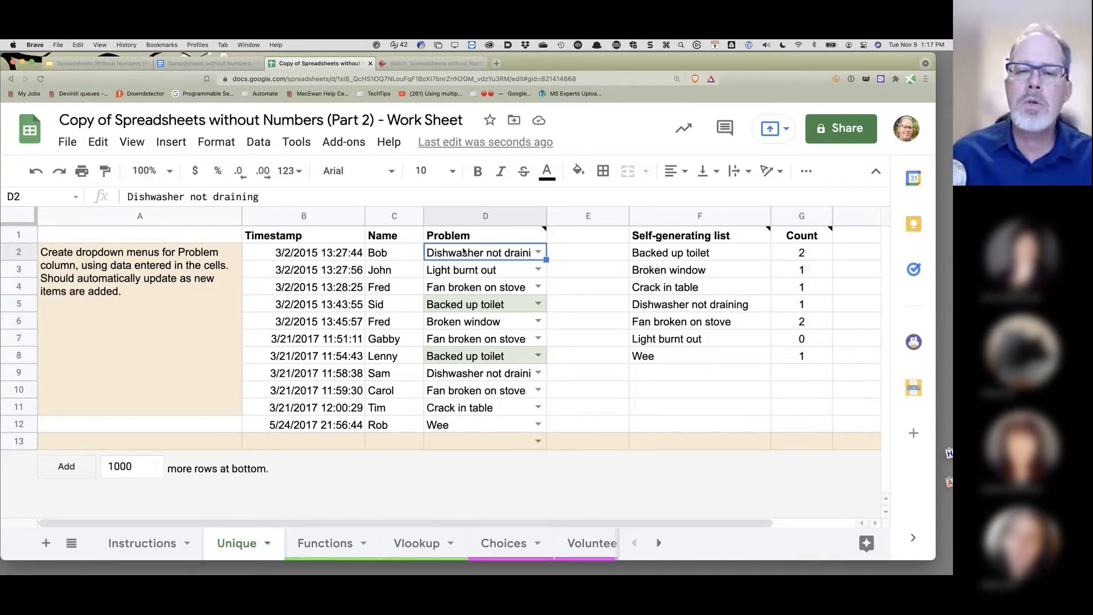
click(455, 375)
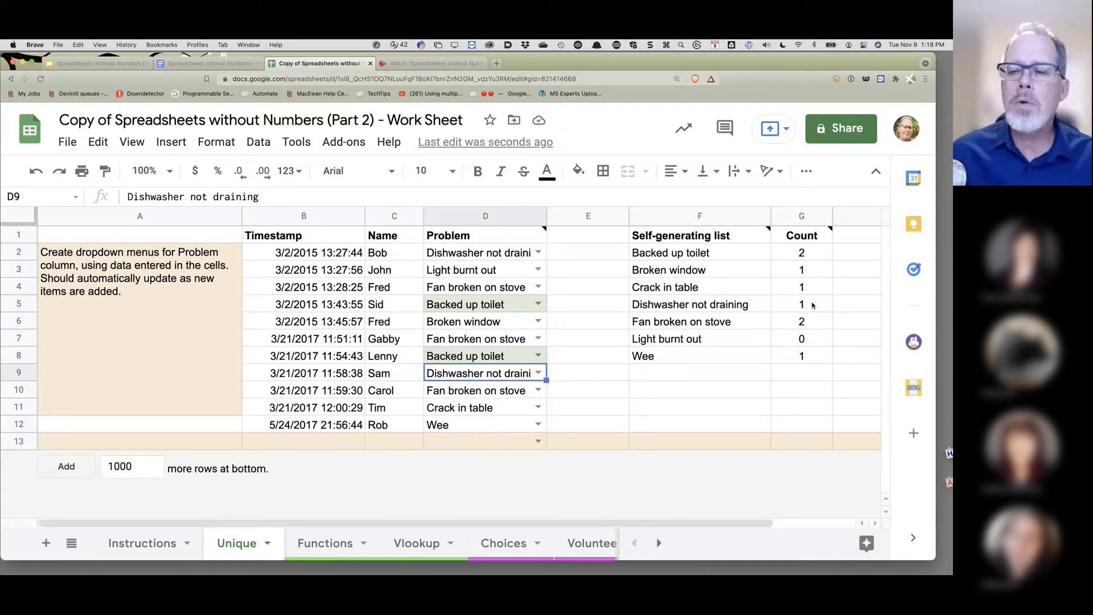
click(807, 253)
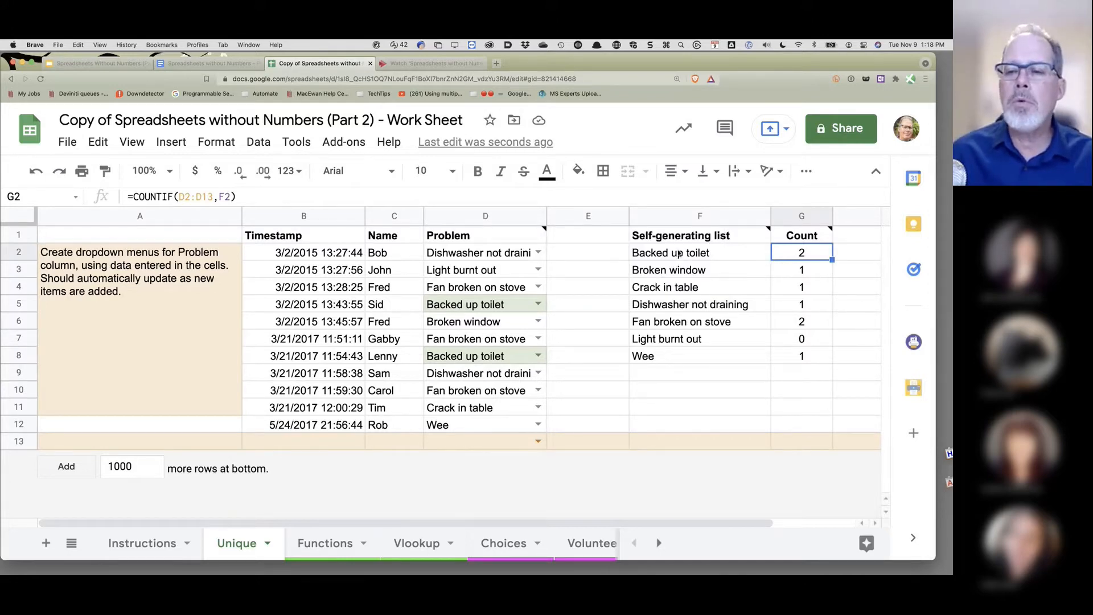
click(820, 272)
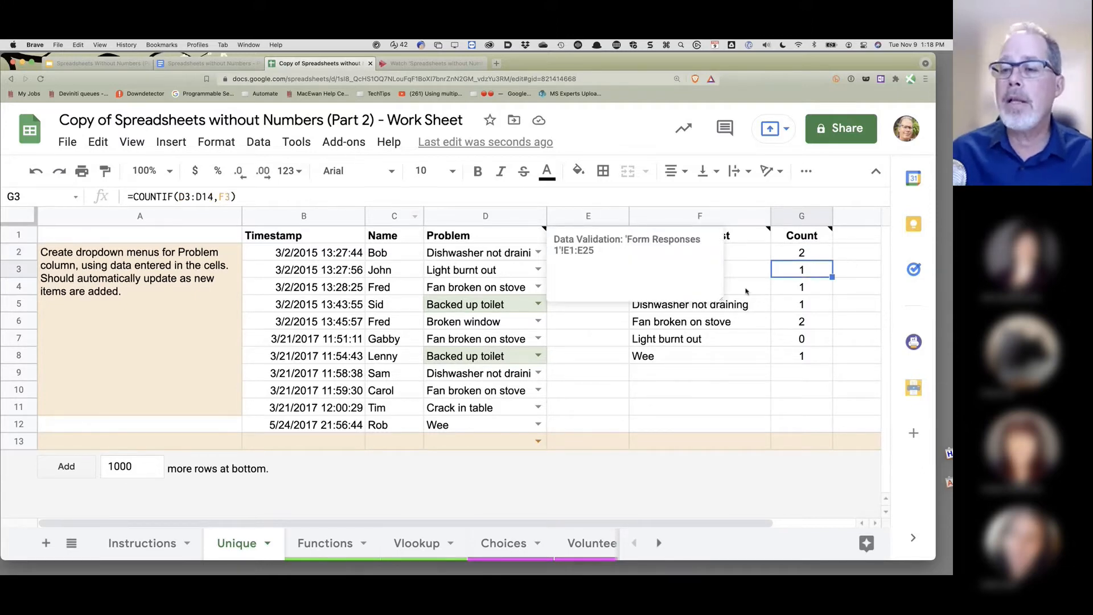
click(725, 405)
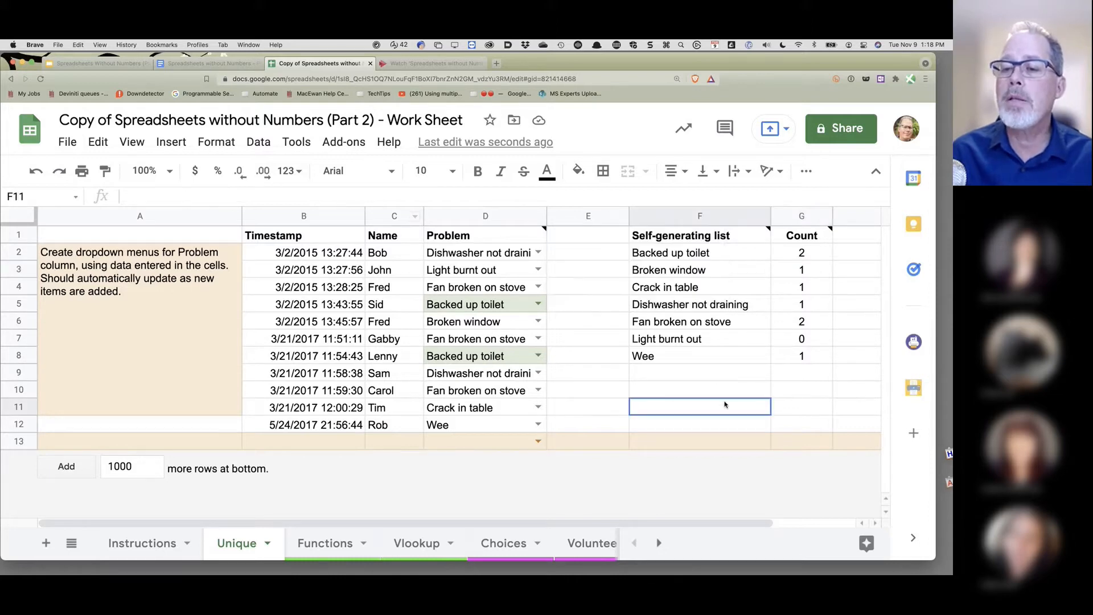
click(796, 268)
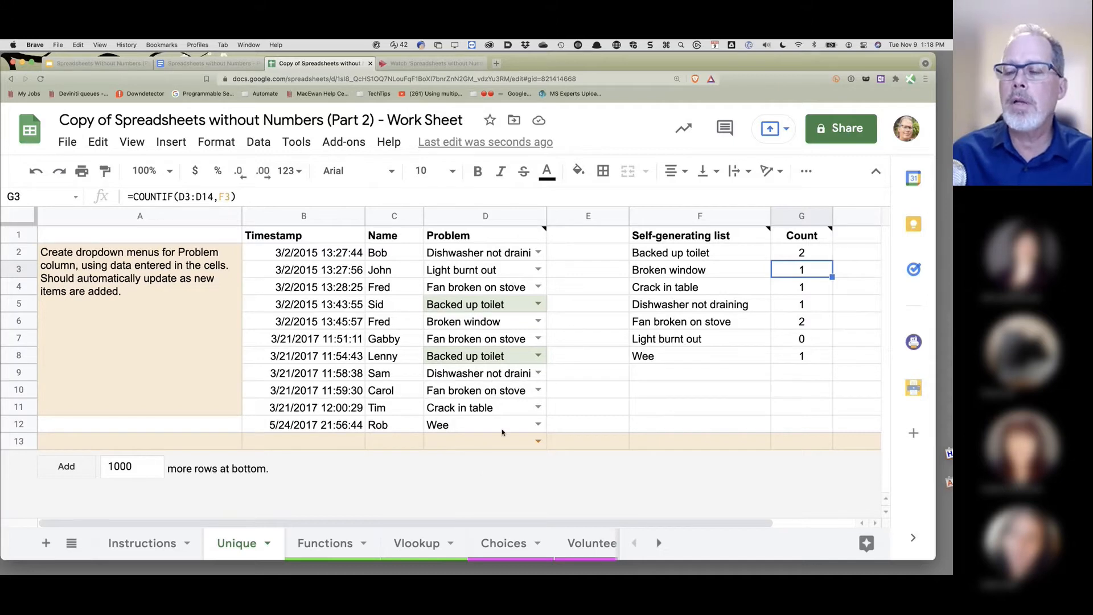
click(803, 322)
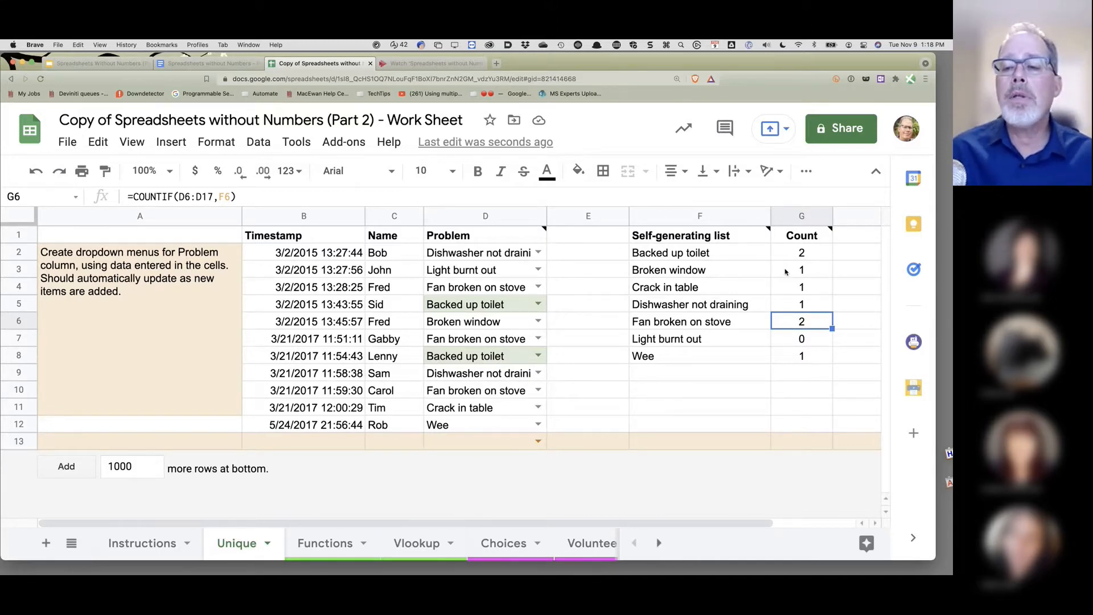
click(818, 253)
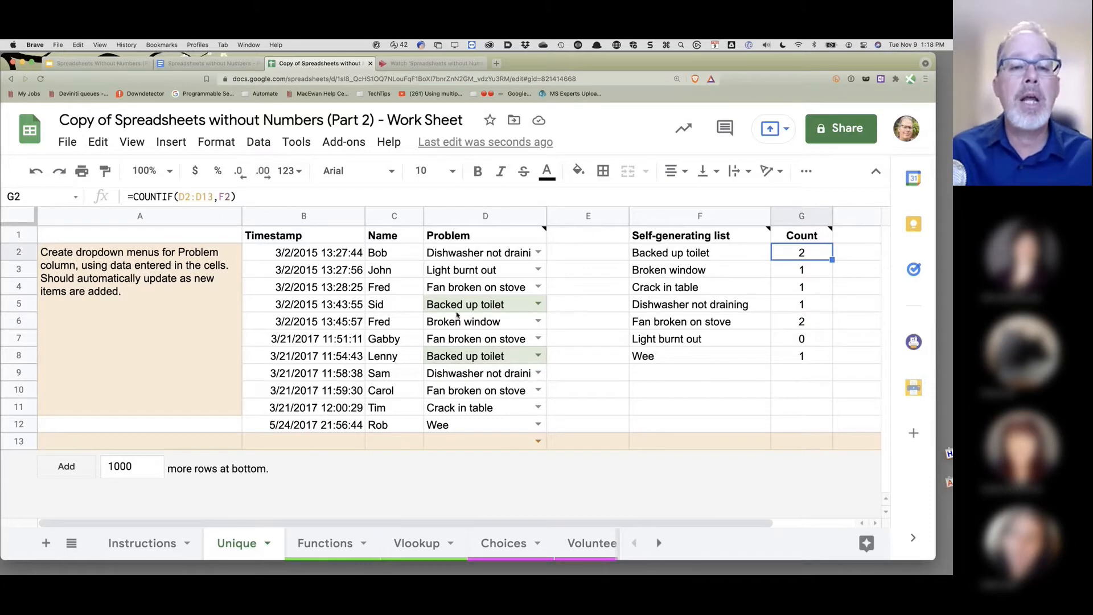
click(466, 253)
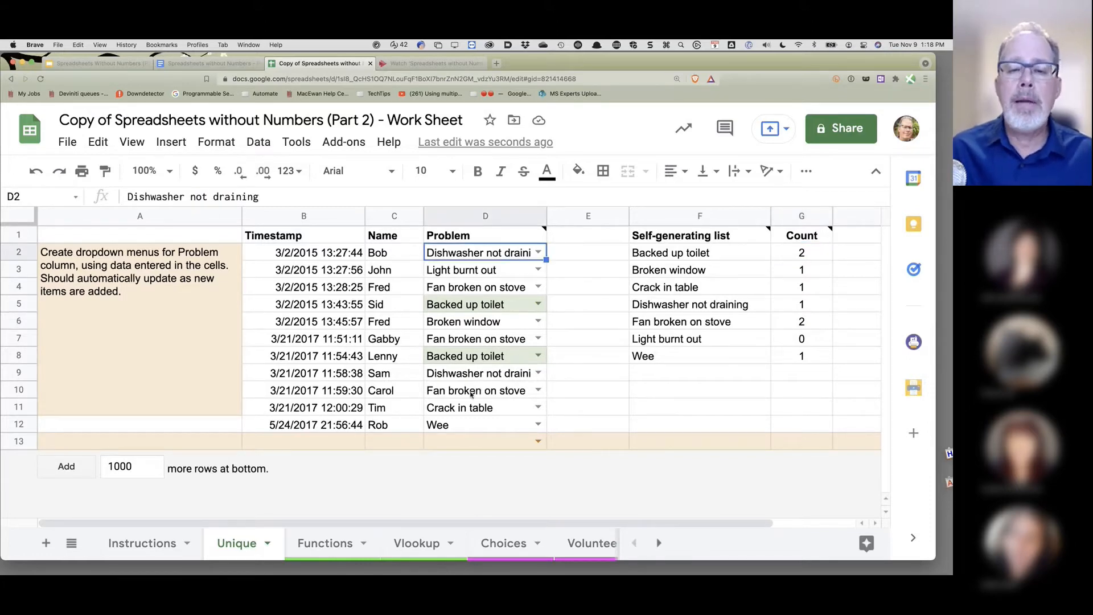
shift+click(468, 429)
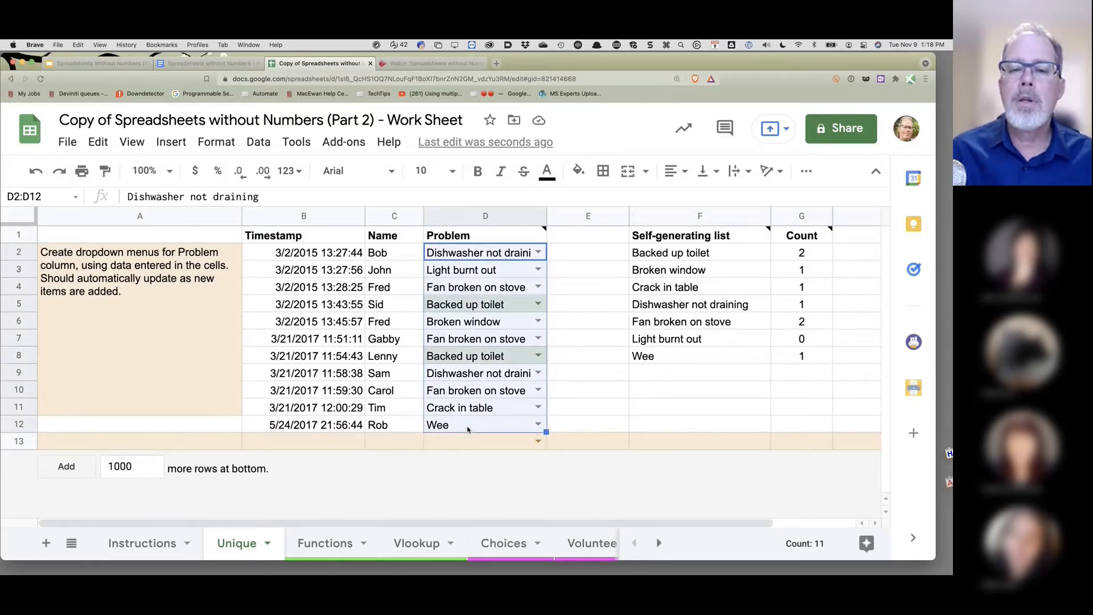
click(489, 216)
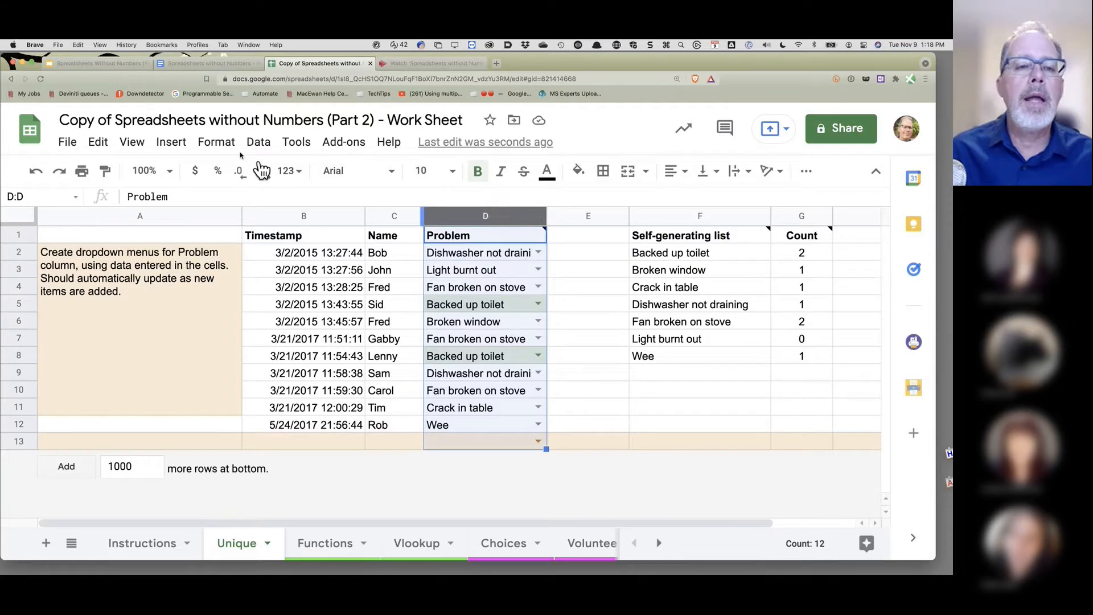
- Create the named range ProblemList covering Unique!D2:D13
click(259, 142)
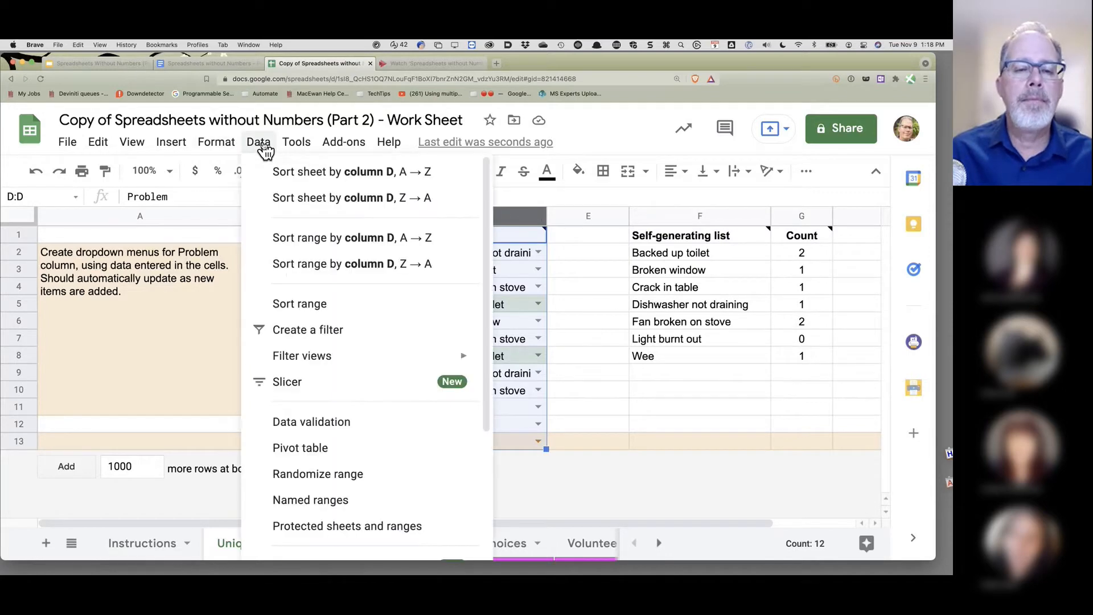
click(310, 500)
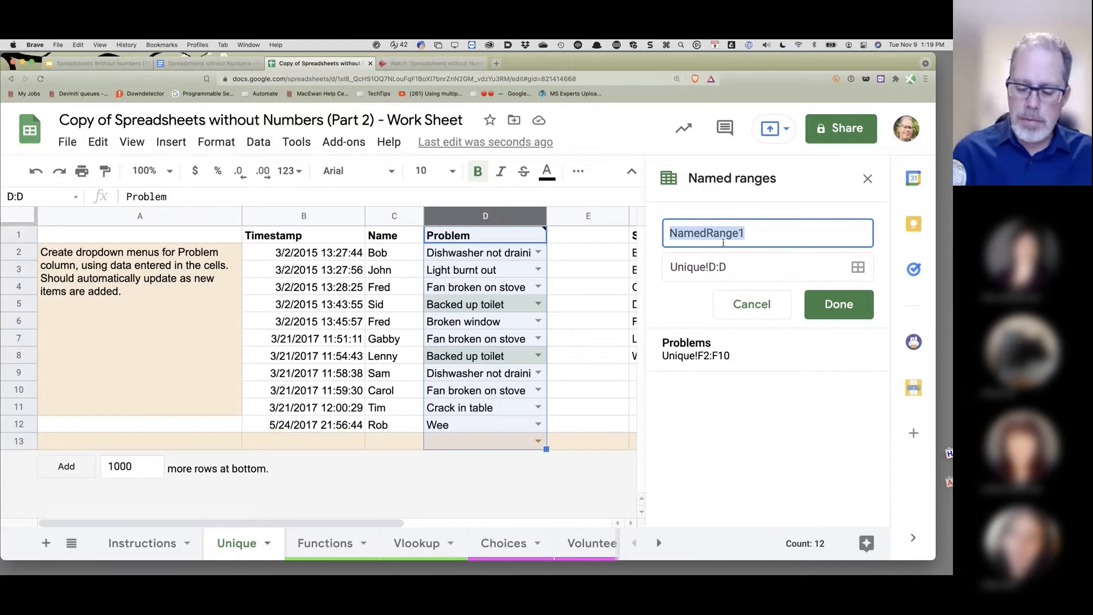
text(Probl)
text(emList)
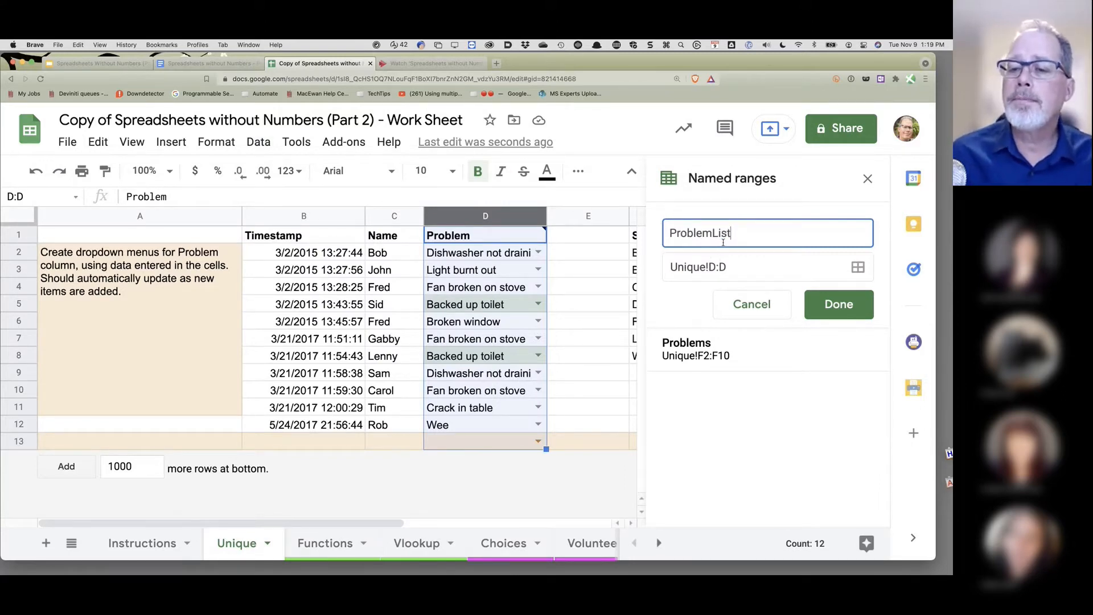
click(713, 267)
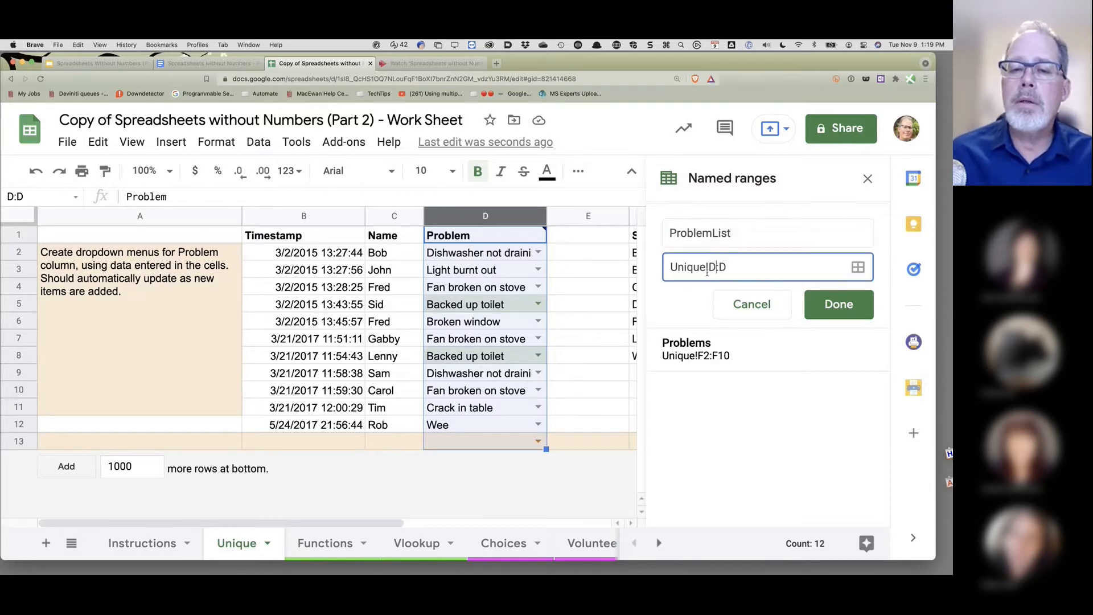
text(2)
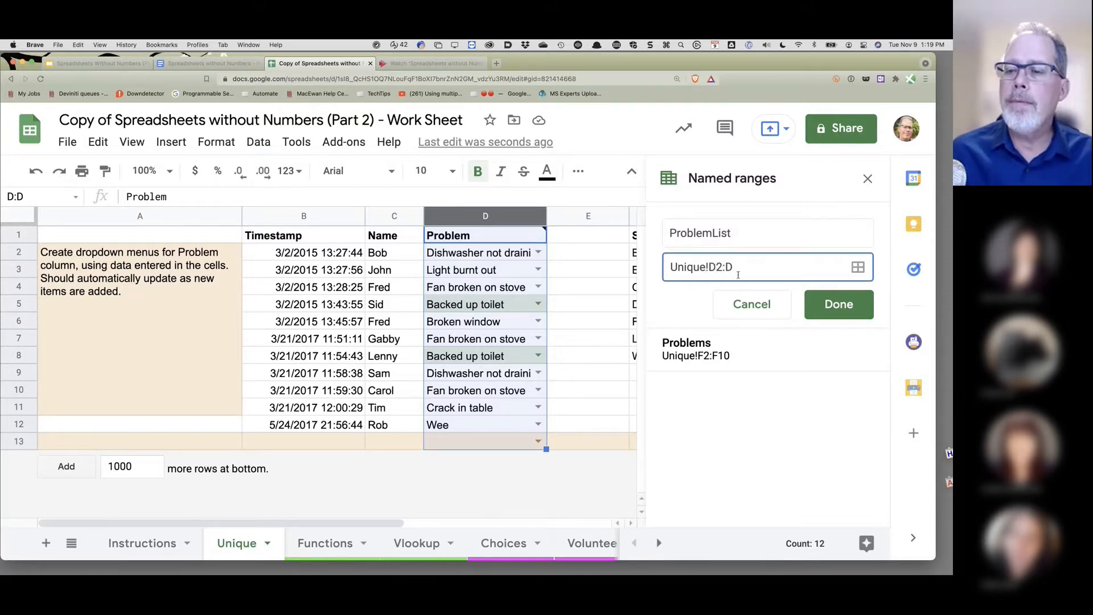
click(836, 304)
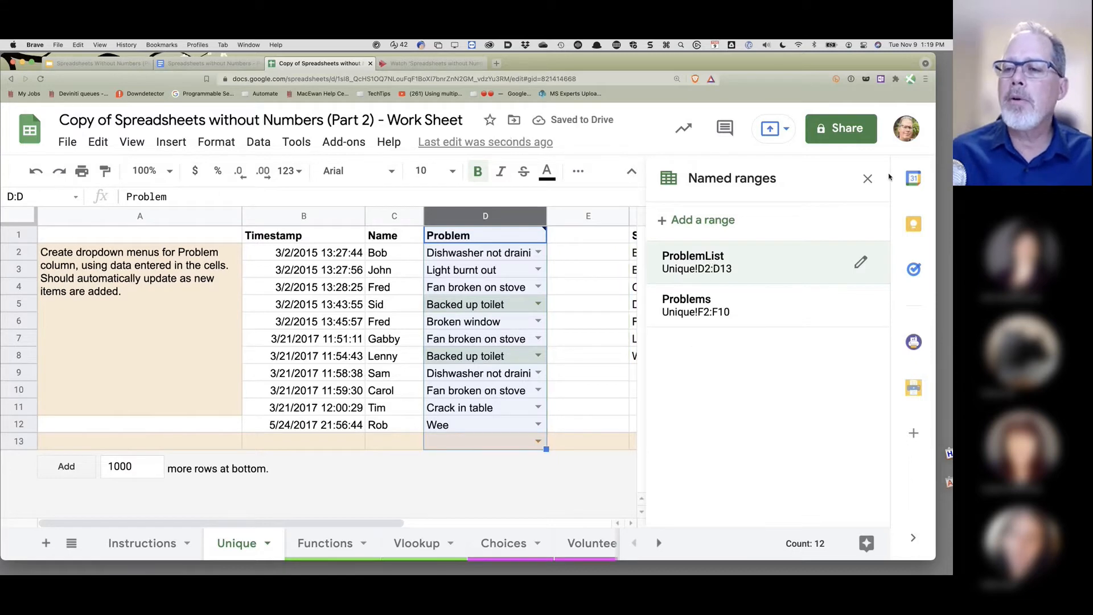
click(867, 178)
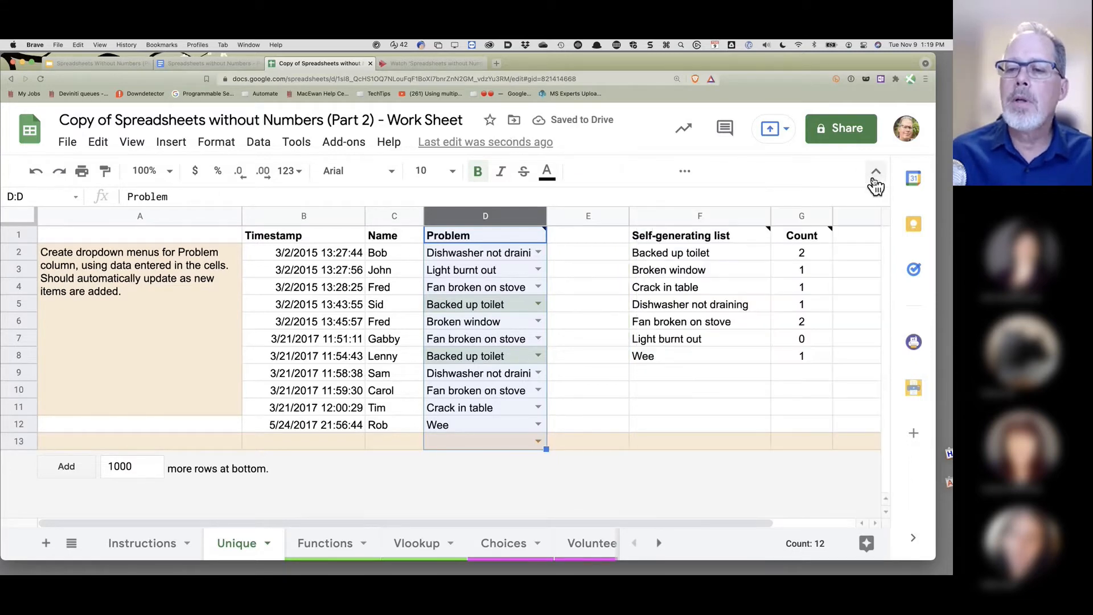
- Change G2's formula to =COUNTIF(ProblemList,F2)
click(803, 254)
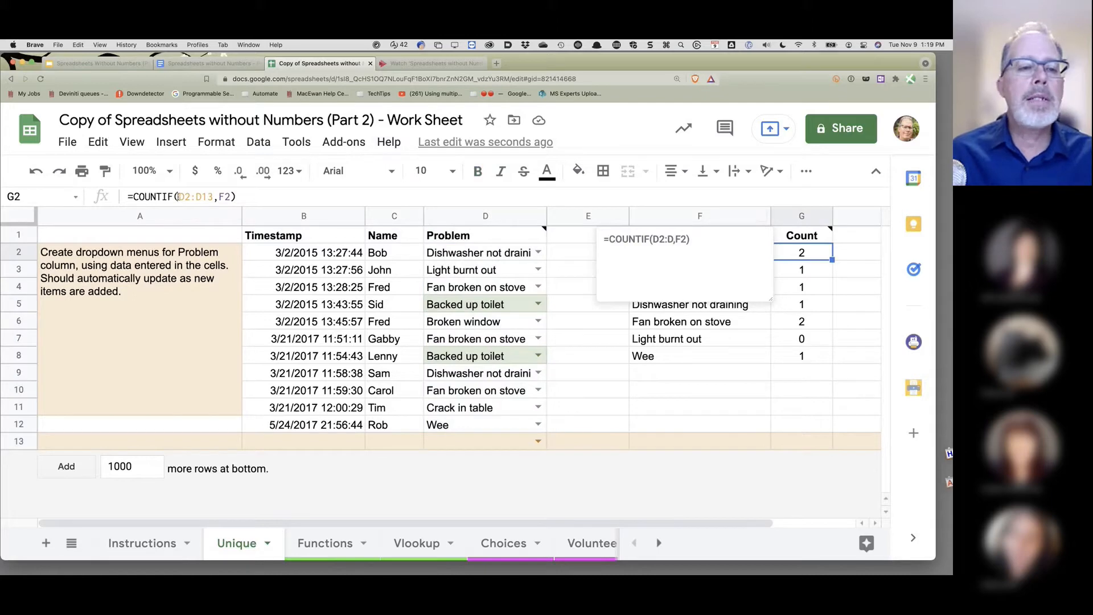
drag(180, 197, 212, 196)
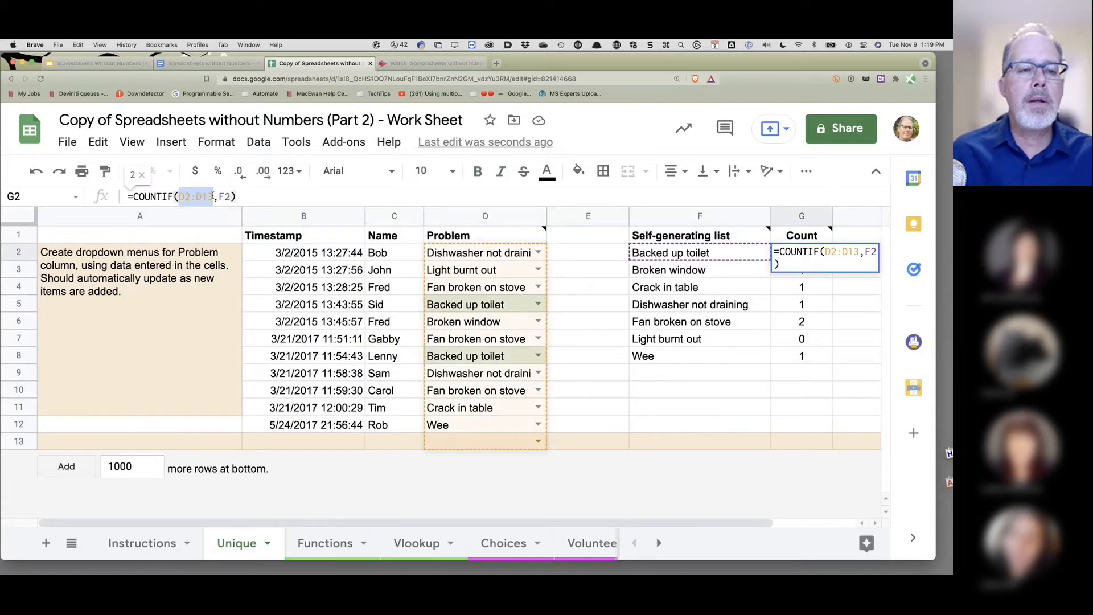
text(Prob)
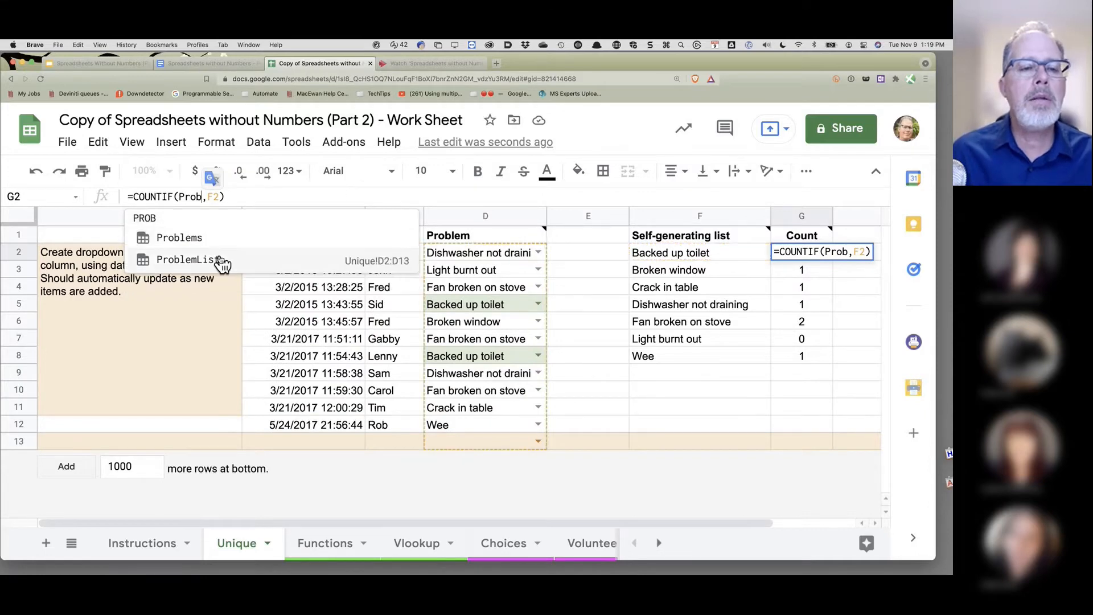
click(175, 261)
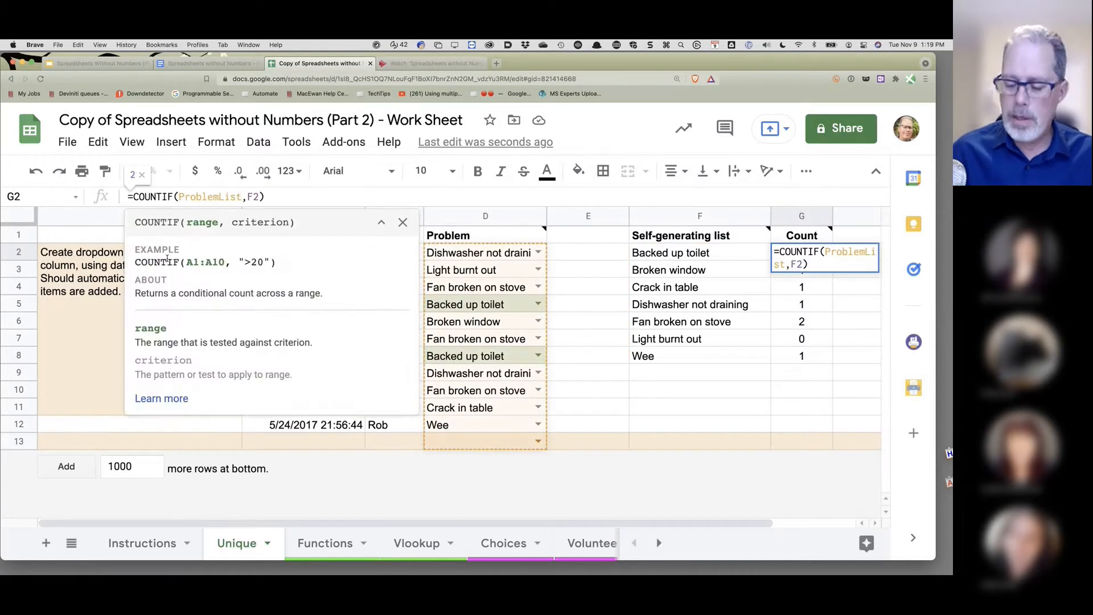
key(Return)
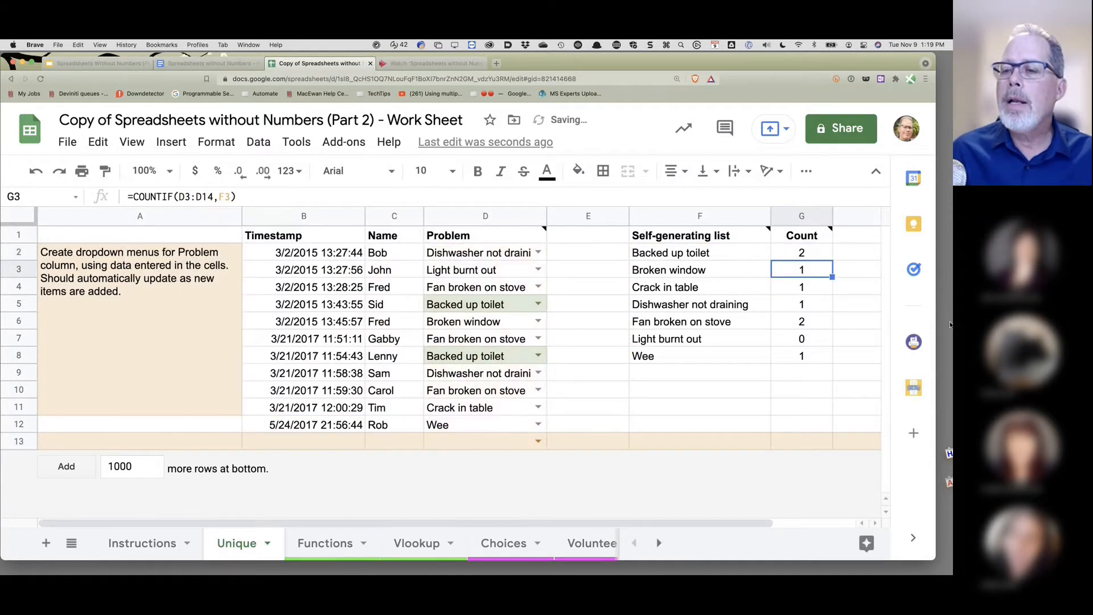
- Copy the ProblemList count formula down to G8 and check the Dishwasher not draining count
click(817, 252)
drag(832, 260, 825, 363)
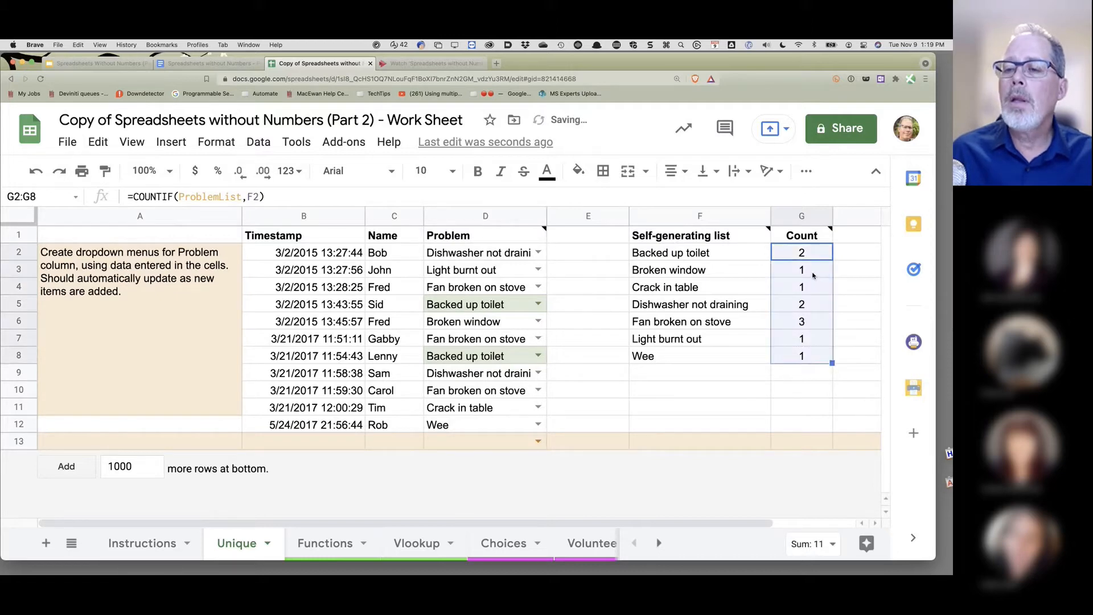
click(796, 310)
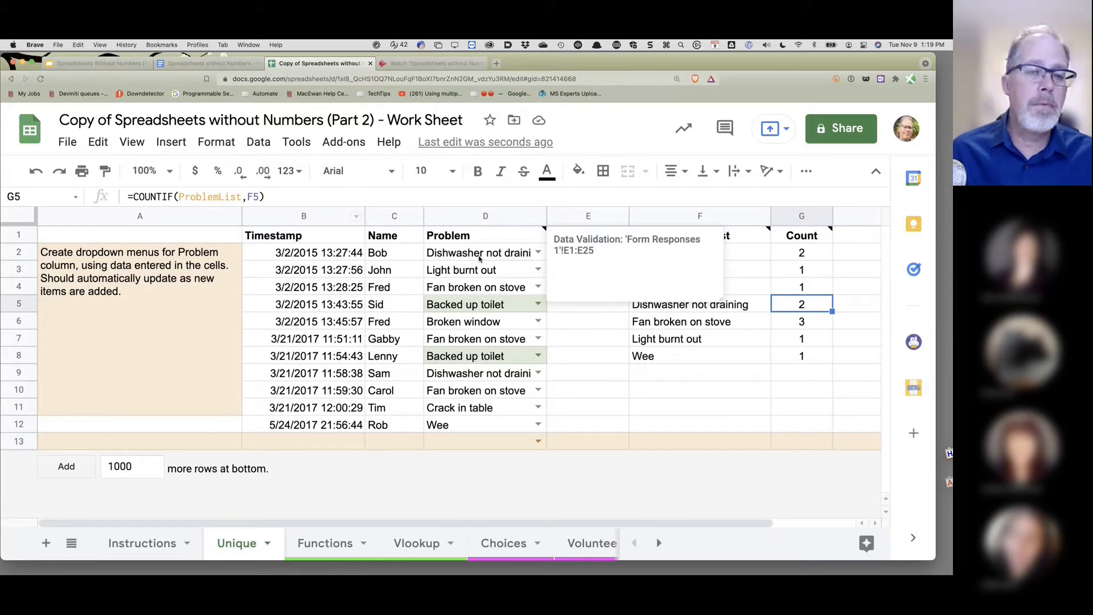
- Inspect F2's SORT(UNIQUE()) formula, then show the problem choices in D2's dropdown
click(700, 257)
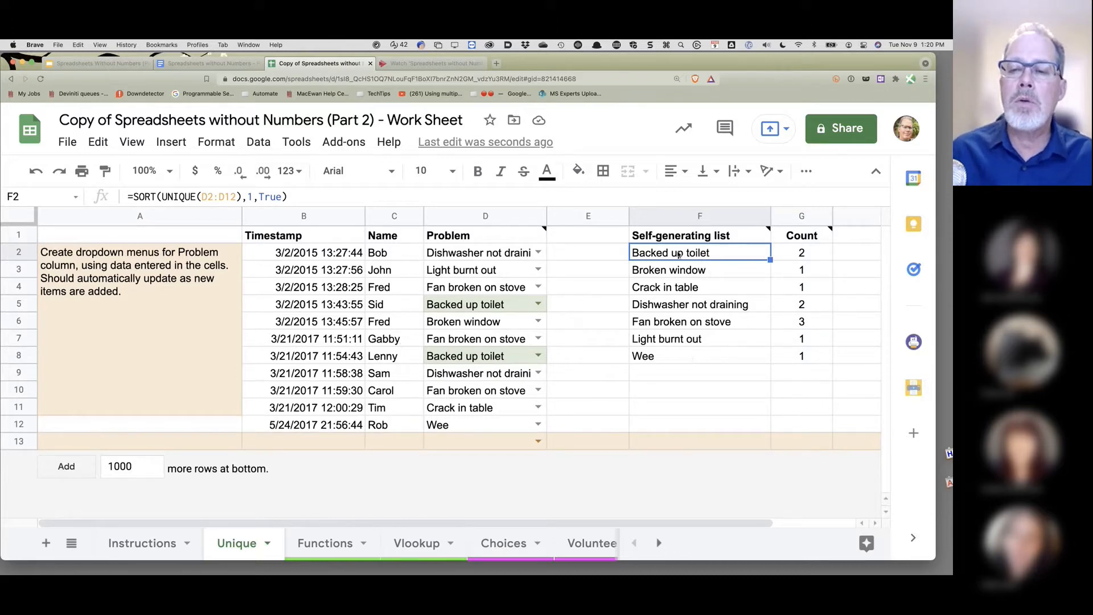
mouse_move(674, 239)
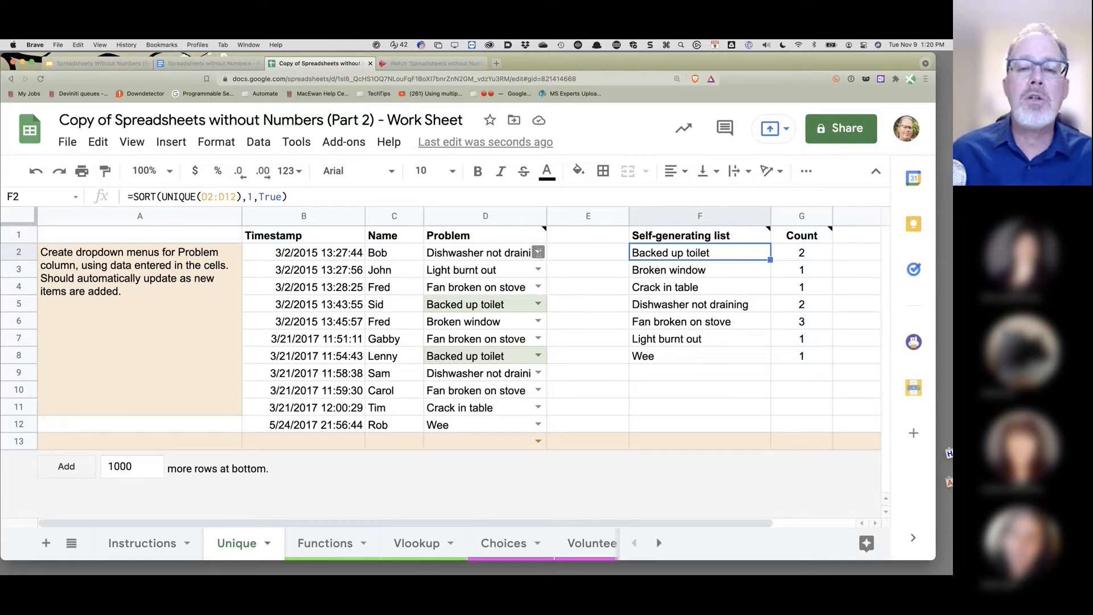
click(538, 252)
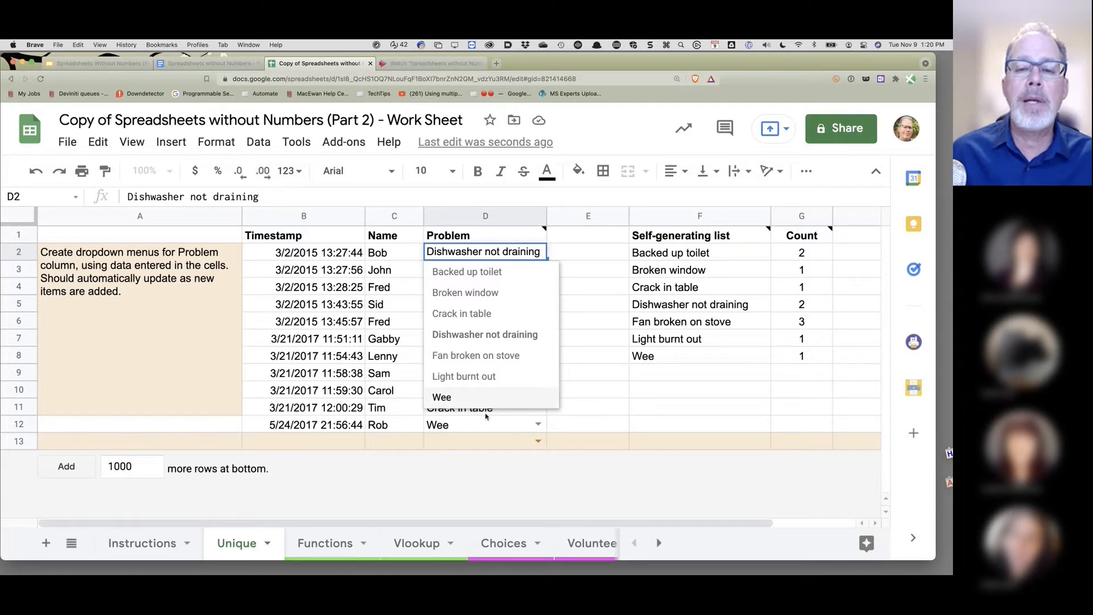
- Close D2's dropdown and add 100 more rows at the bottom of the Unique sheet
click(592, 292)
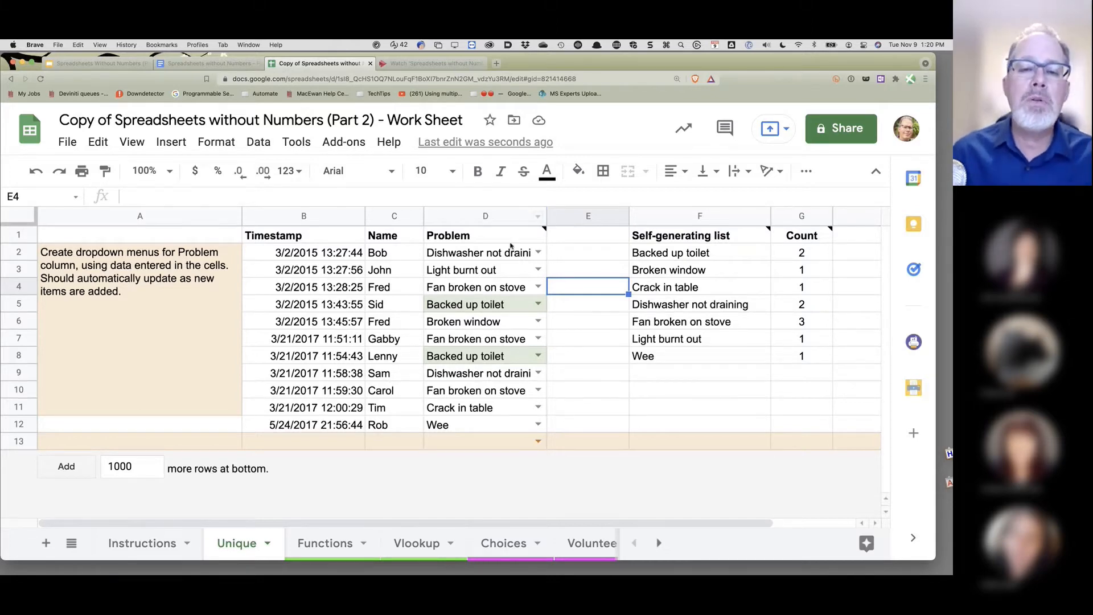
mouse_move(495, 247)
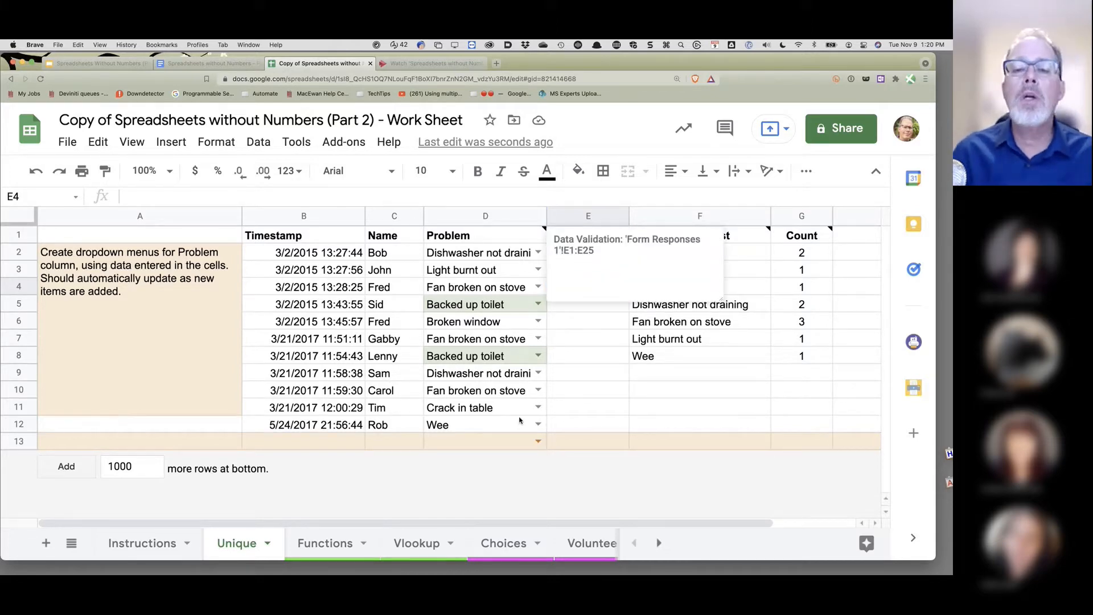
click(723, 374)
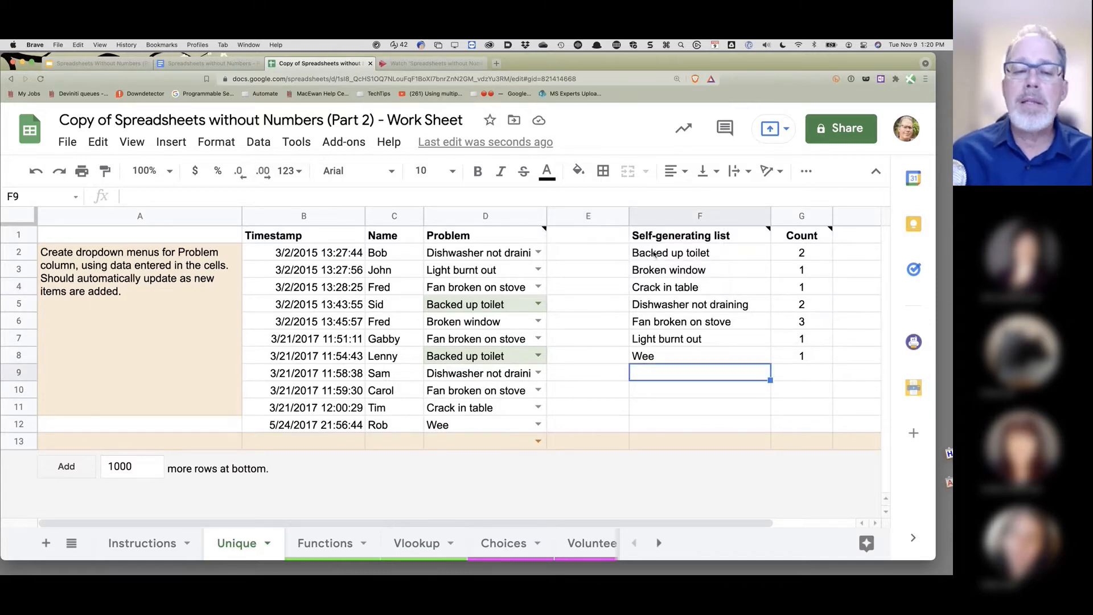
click(143, 469)
key(BackSpace)
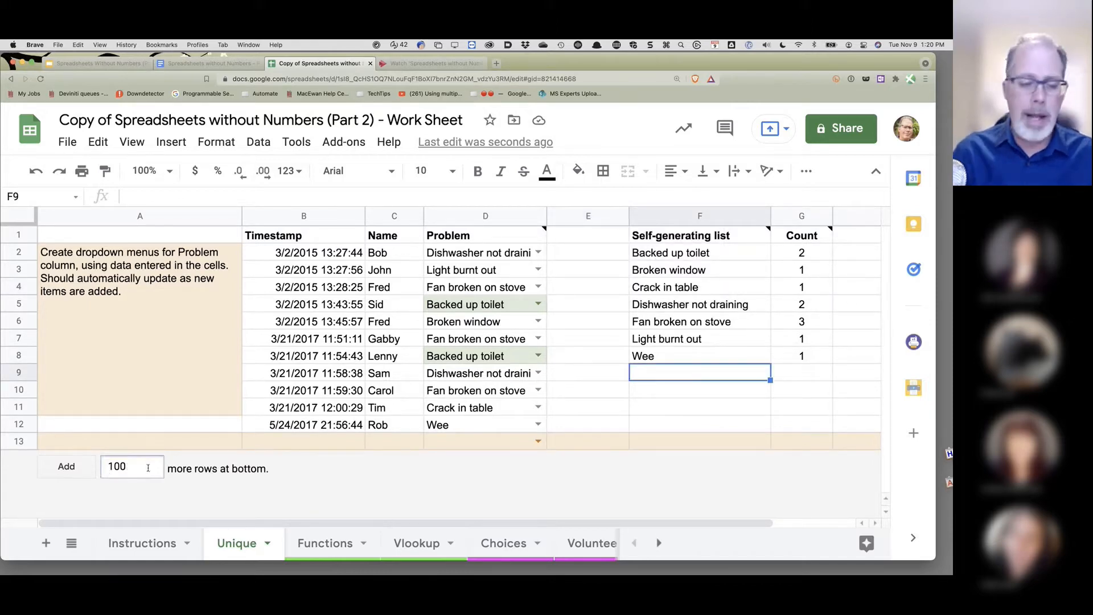
key(Return)
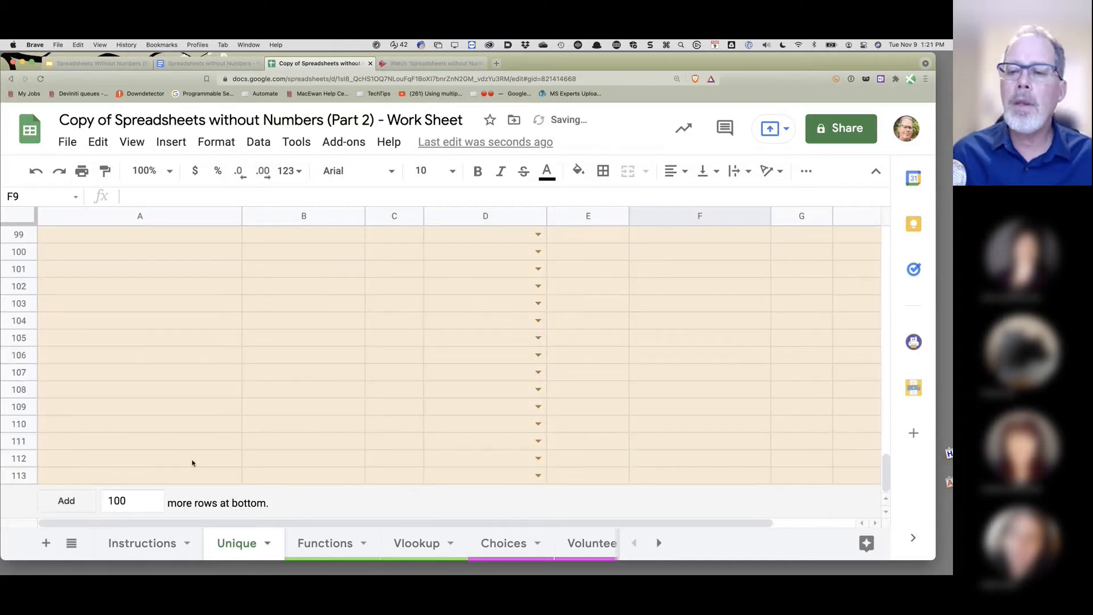
- Scroll back to the top and select F2, the start of the problem list
scroll(628, 358, up, 20)
scroll(629, 358, up, 12)
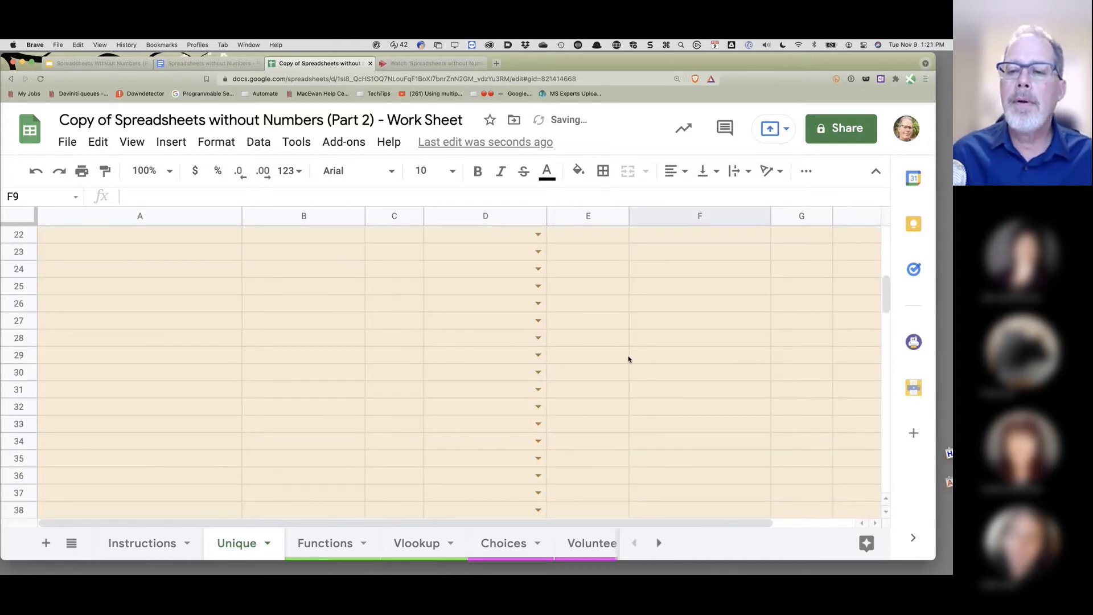
click(657, 254)
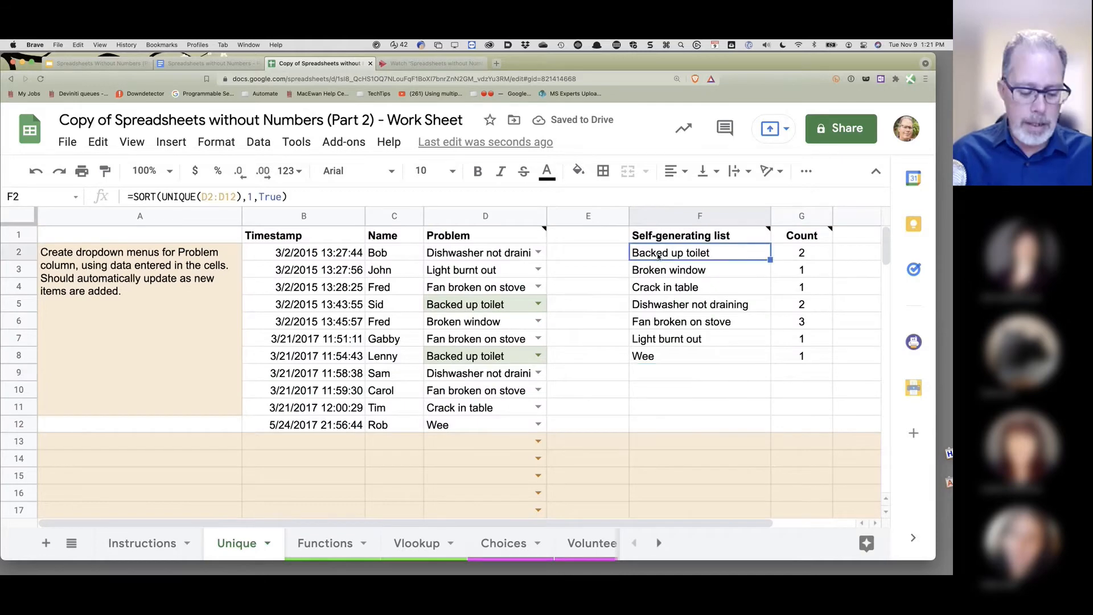
- Insert a pie chart of the problem counts in F2:G8, then move and shrink it beside the data
shift+click(801, 358)
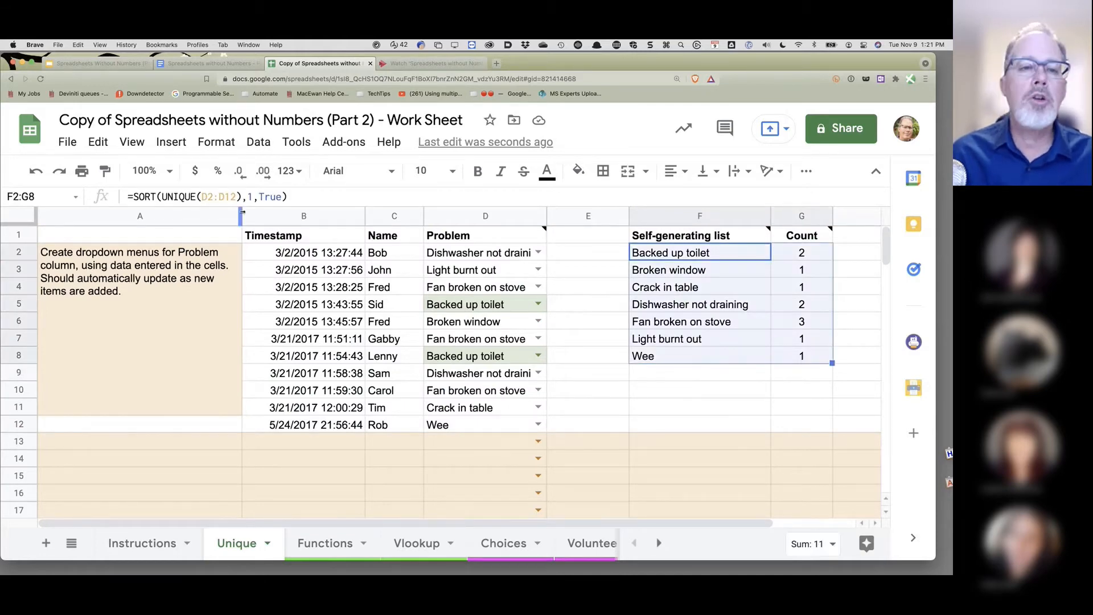
click(175, 151)
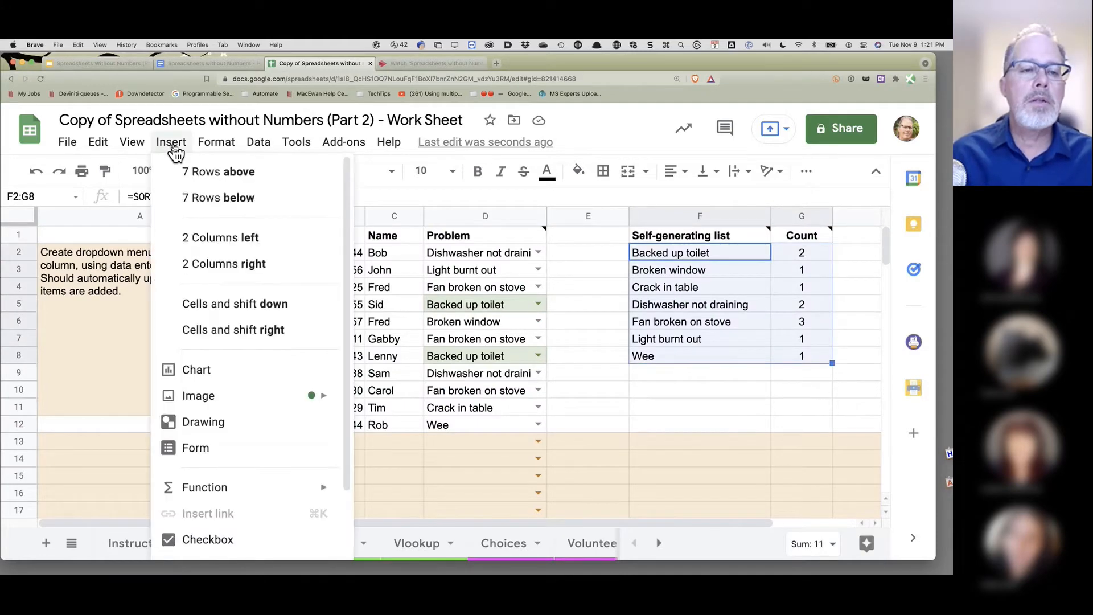
key(Escape)
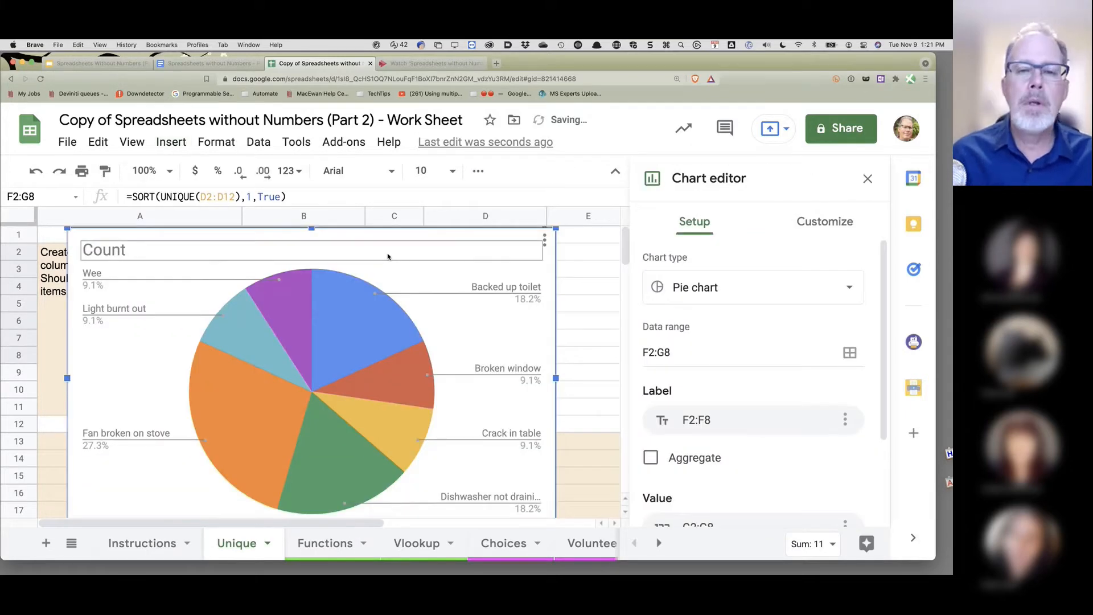
drag(98, 236, 167, 216)
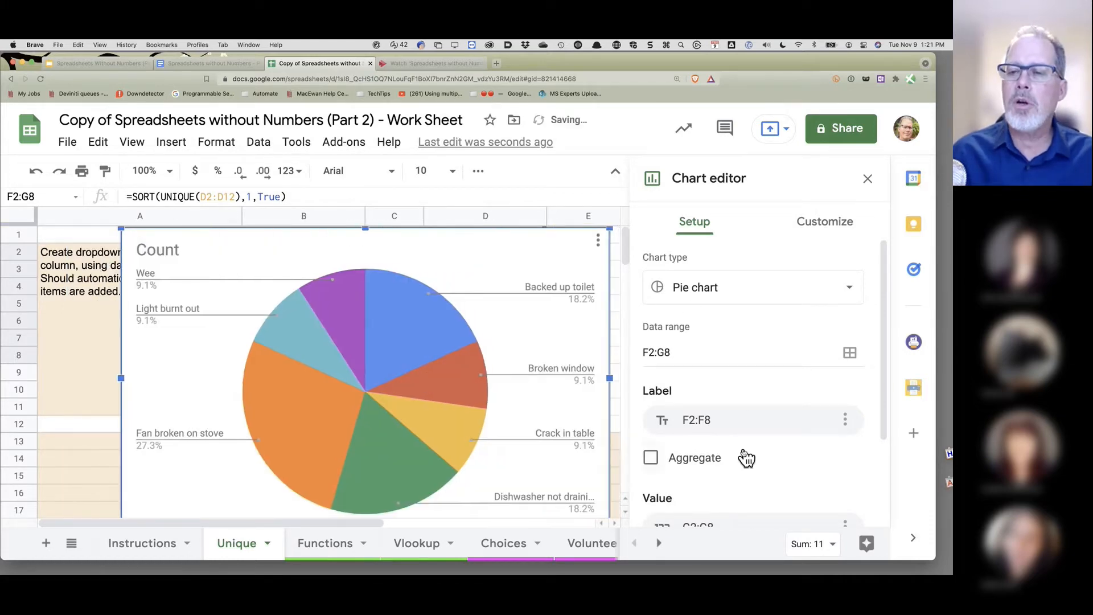
click(867, 178)
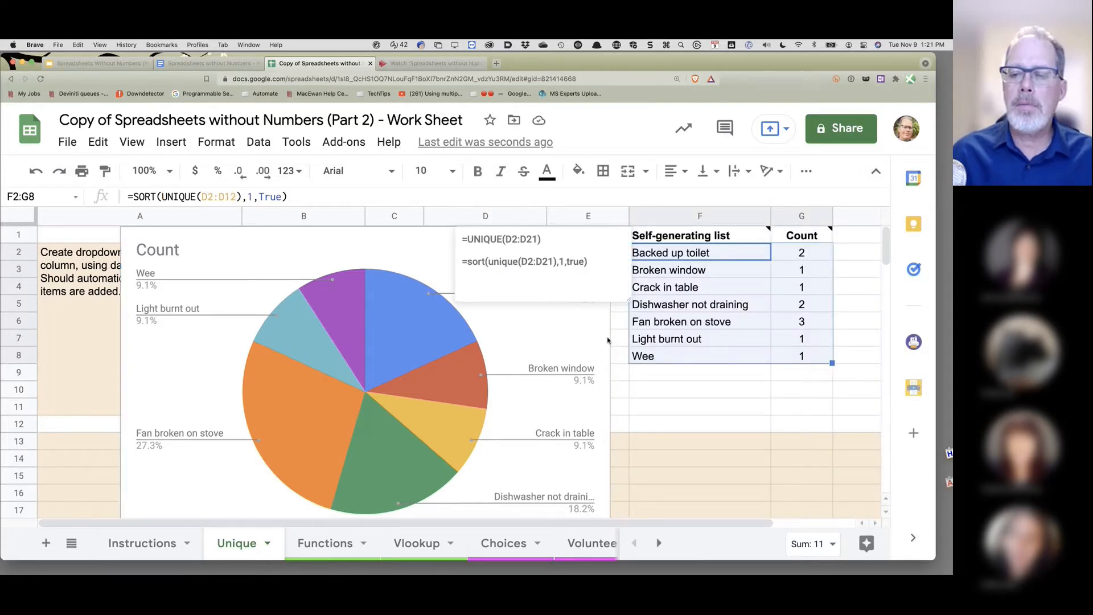
click(222, 283)
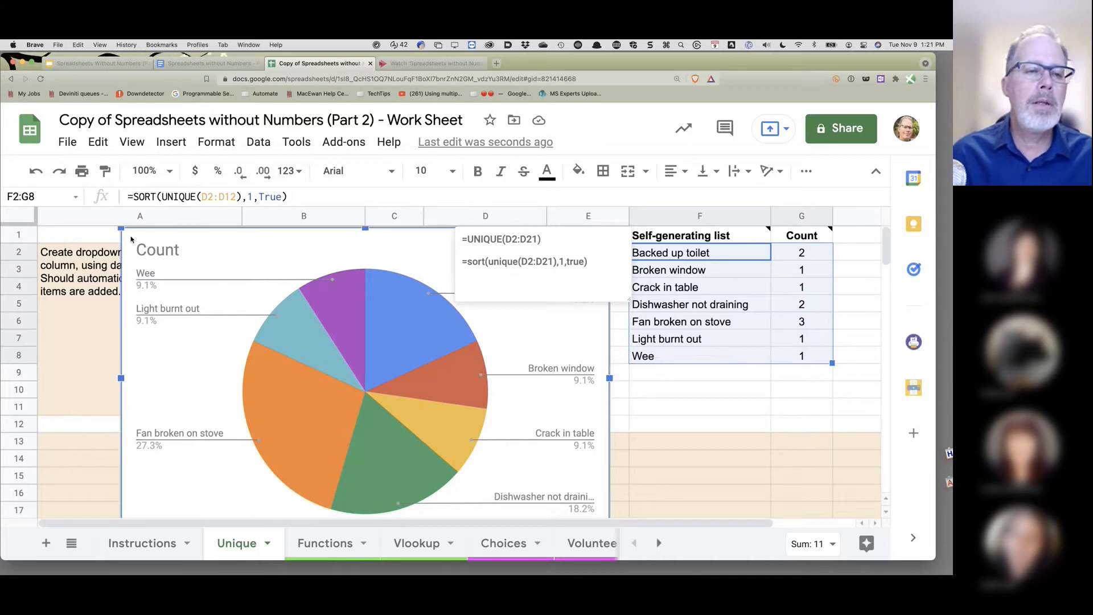
drag(152, 250, 219, 280)
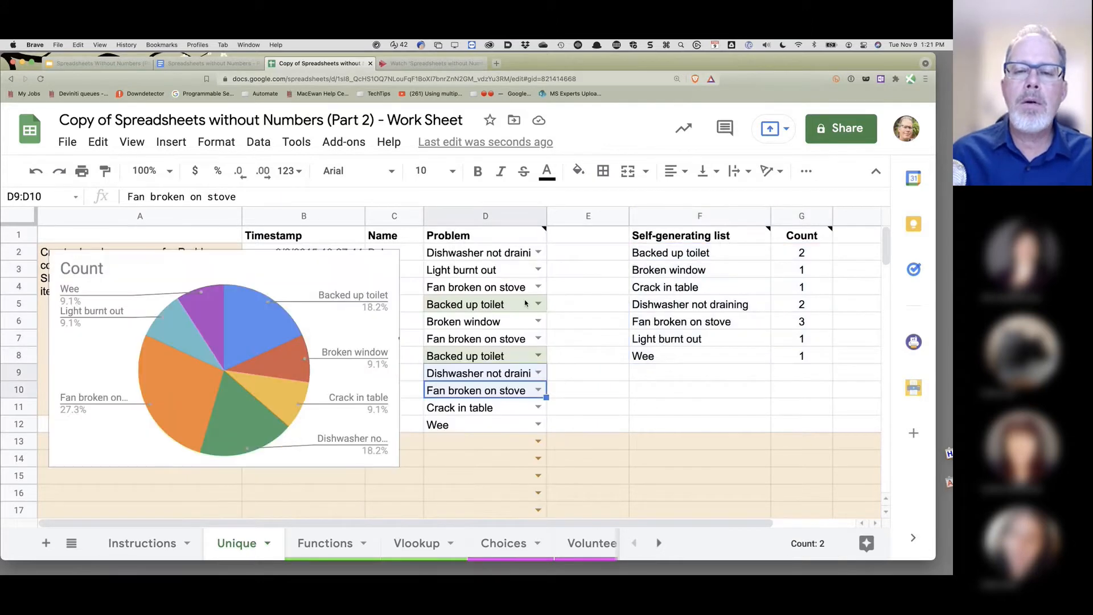
- Copy 'Fan broken on stove' from D4 into D11 and D2, raising its count to 5
key(cmd+c)
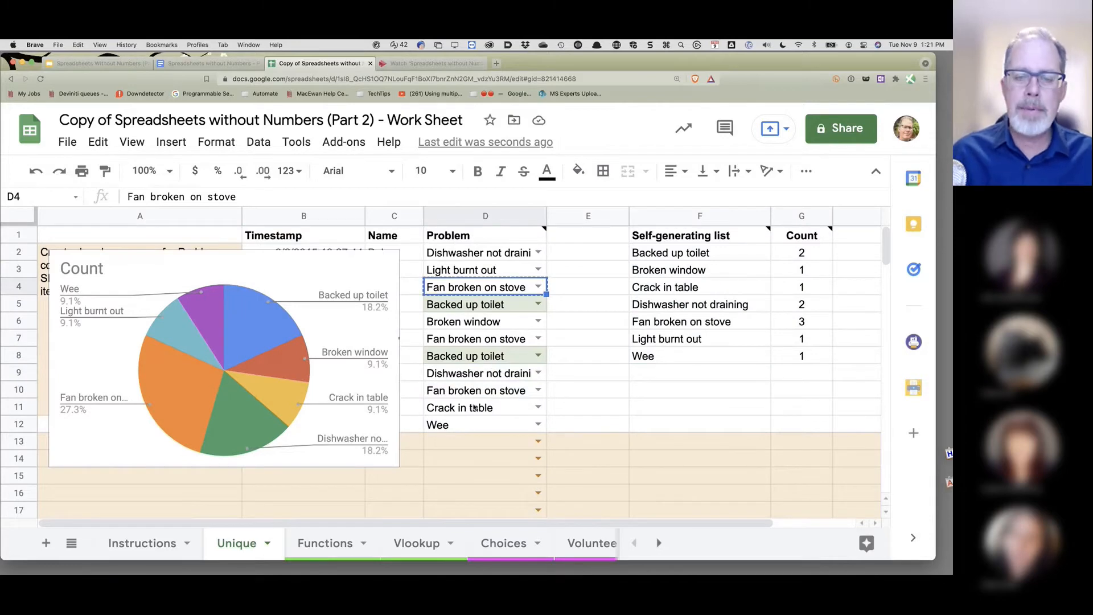
click(472, 407)
key(cmd+v)
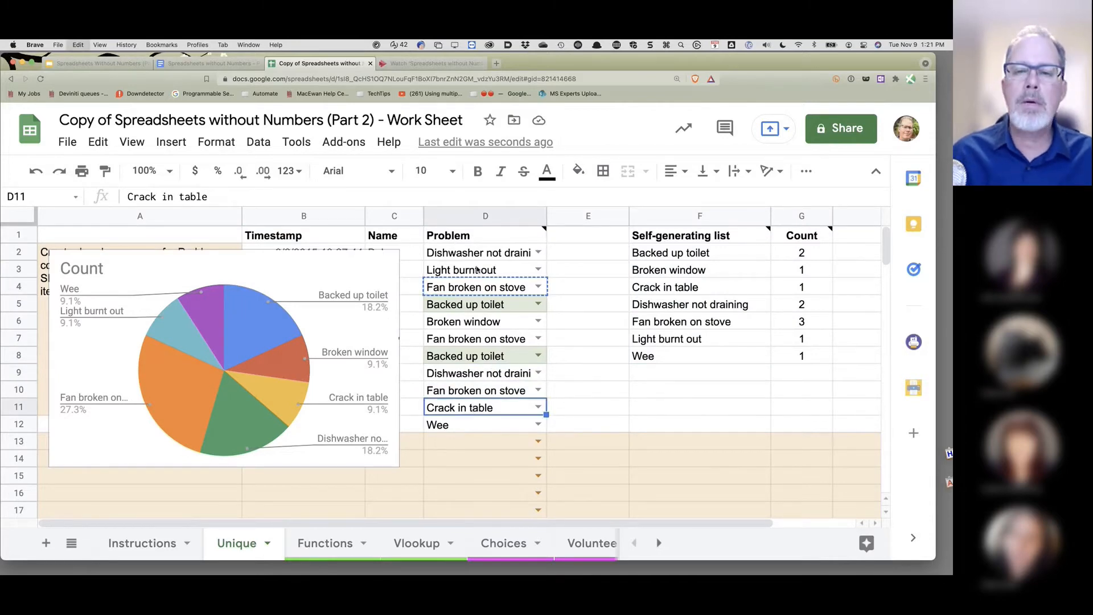
click(477, 258)
key(cmd+v)
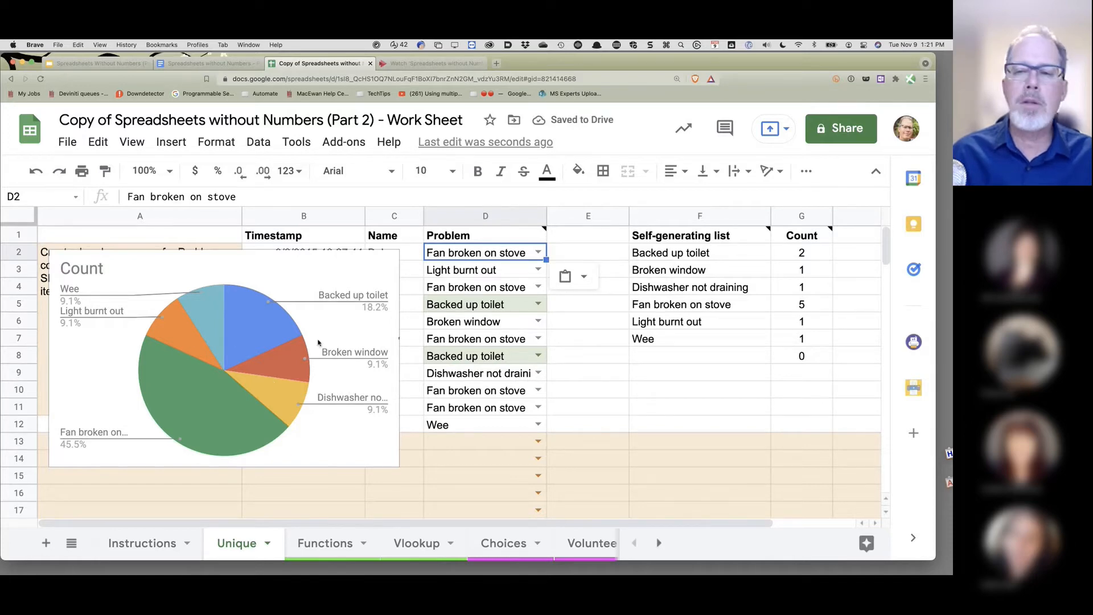
mouse_move(775, 247)
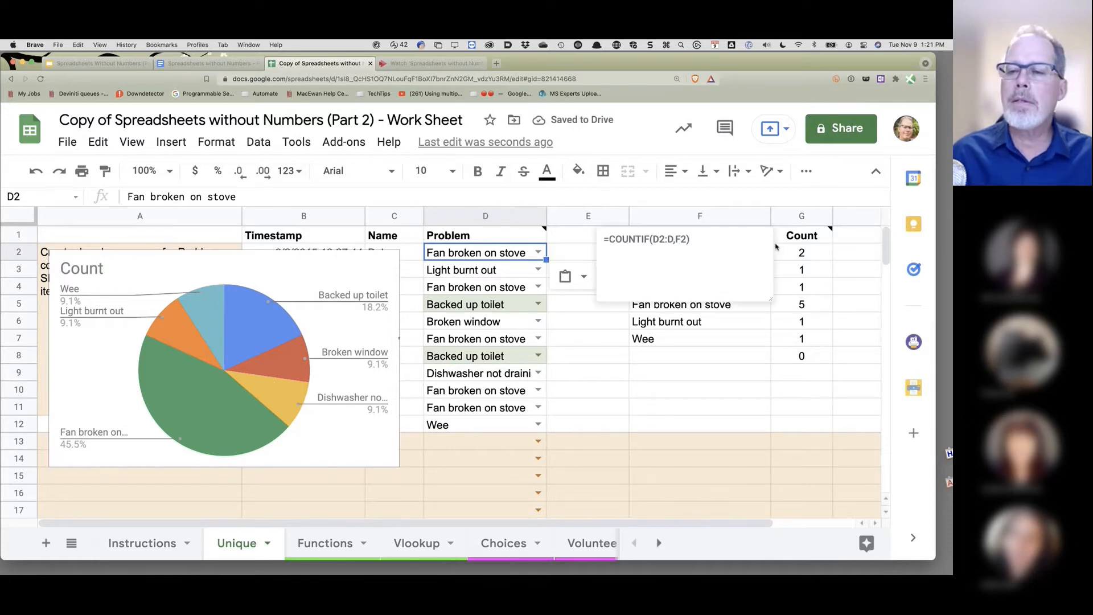
click(678, 378)
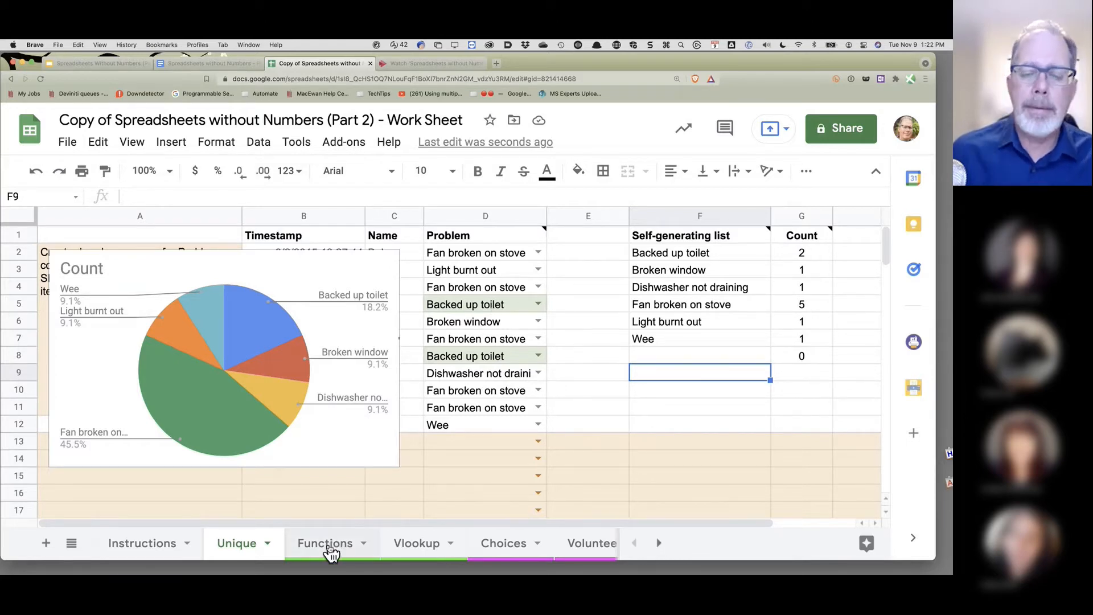
- Go to the Functions sheet with its Proper Name, Postal Prefix, Co-ordinator and Email columns
mouse_move(735, 238)
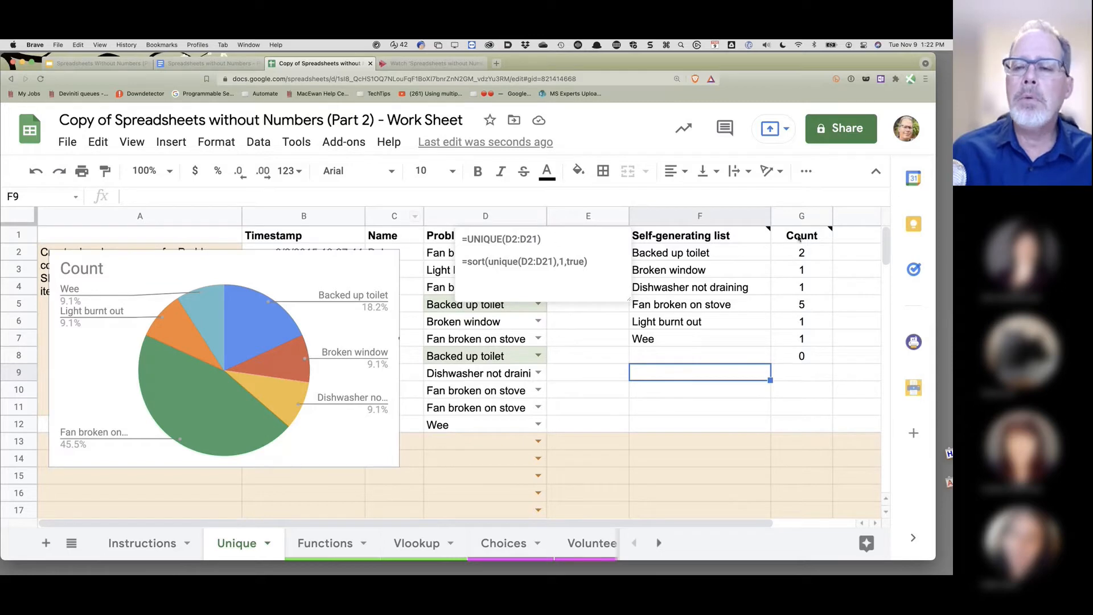
click(325, 543)
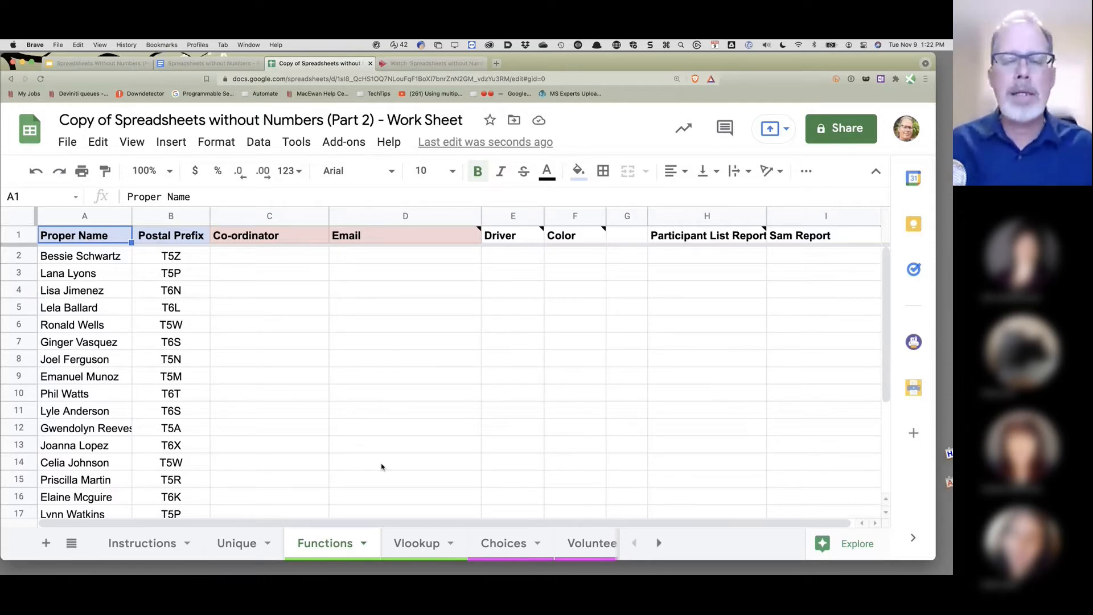
click(421, 547)
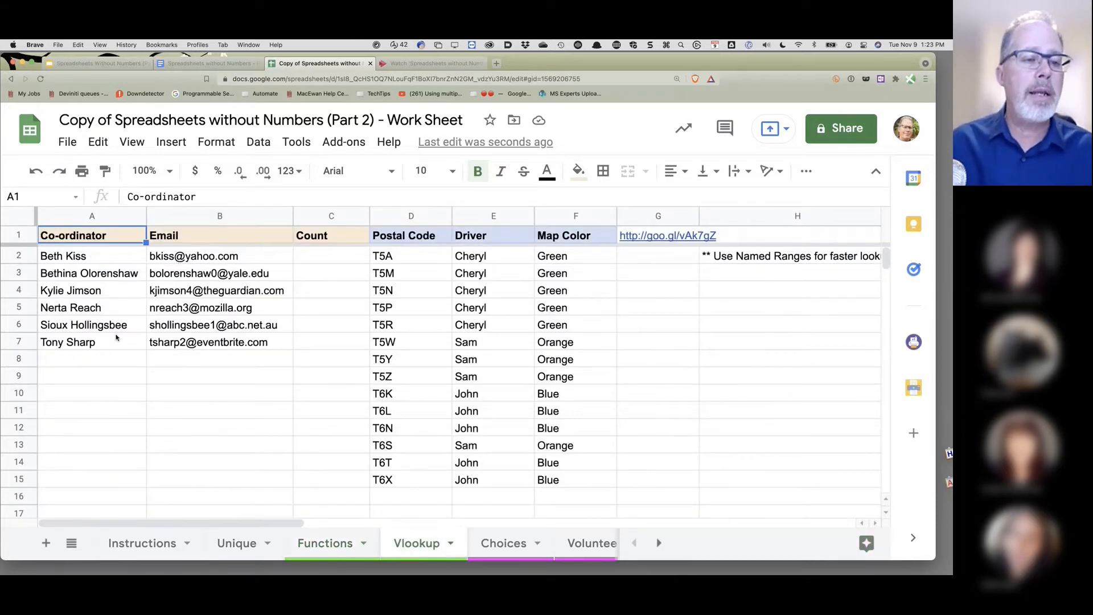
click(341, 545)
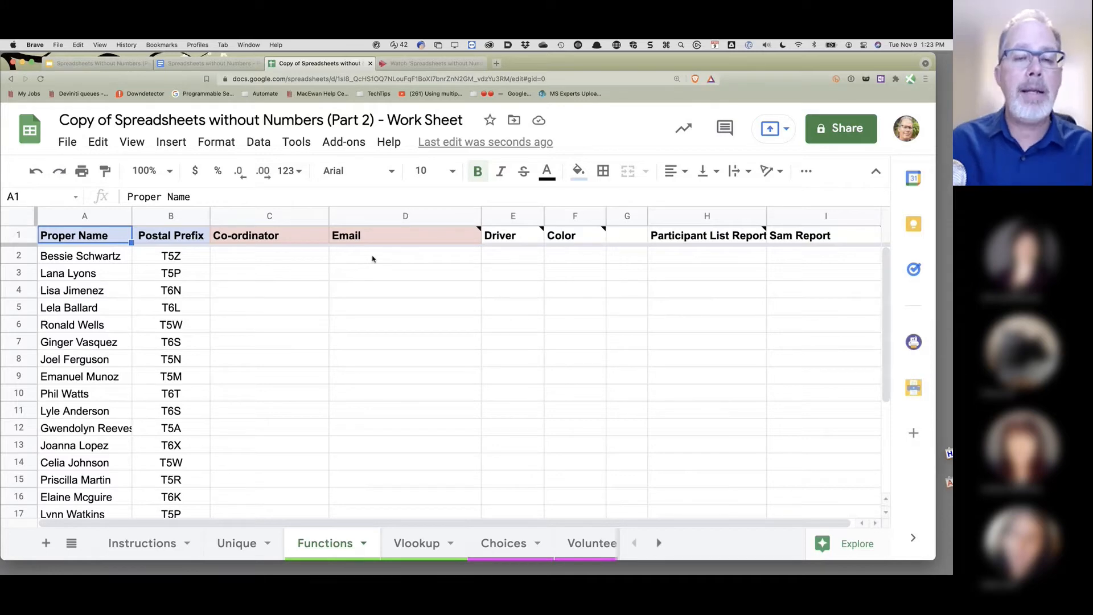
click(412, 550)
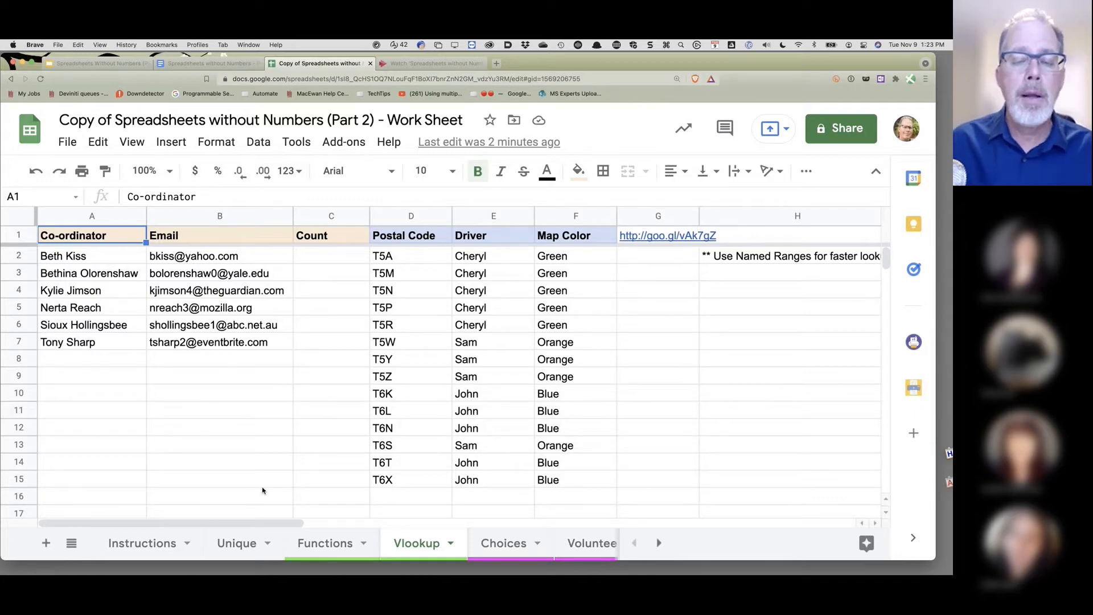
click(333, 549)
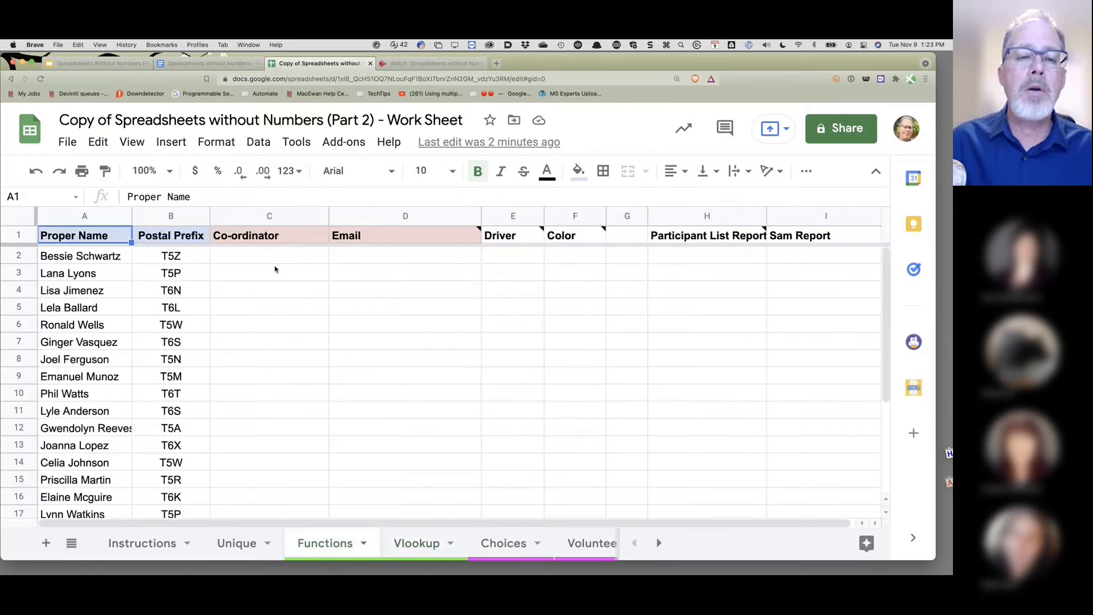
click(268, 258)
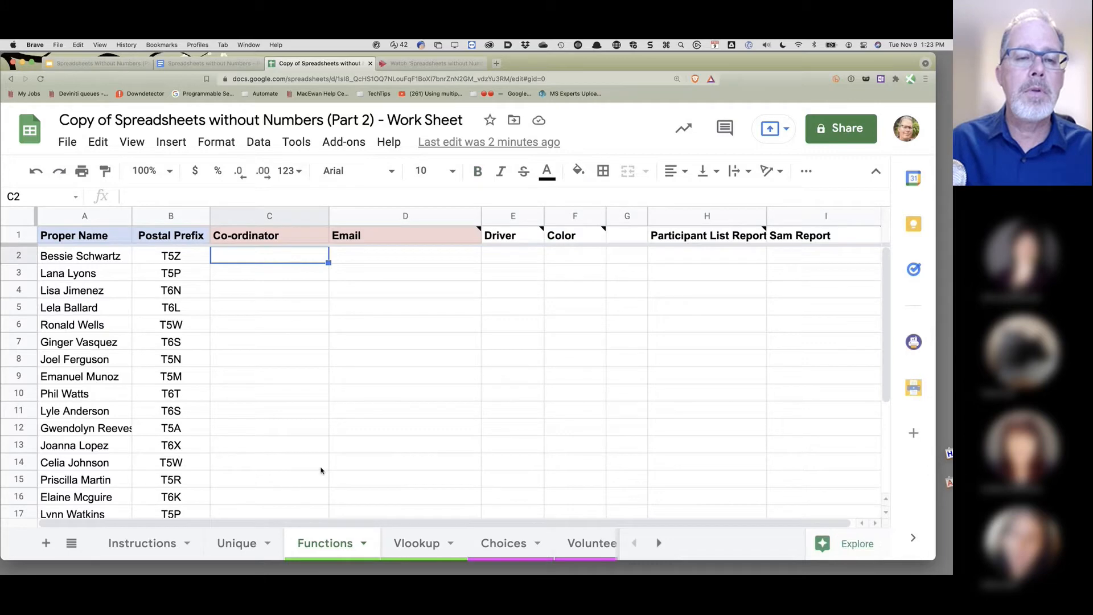
- Define the coordinator names Vlookup!A2:A14 as the named range 'Coord'
click(417, 545)
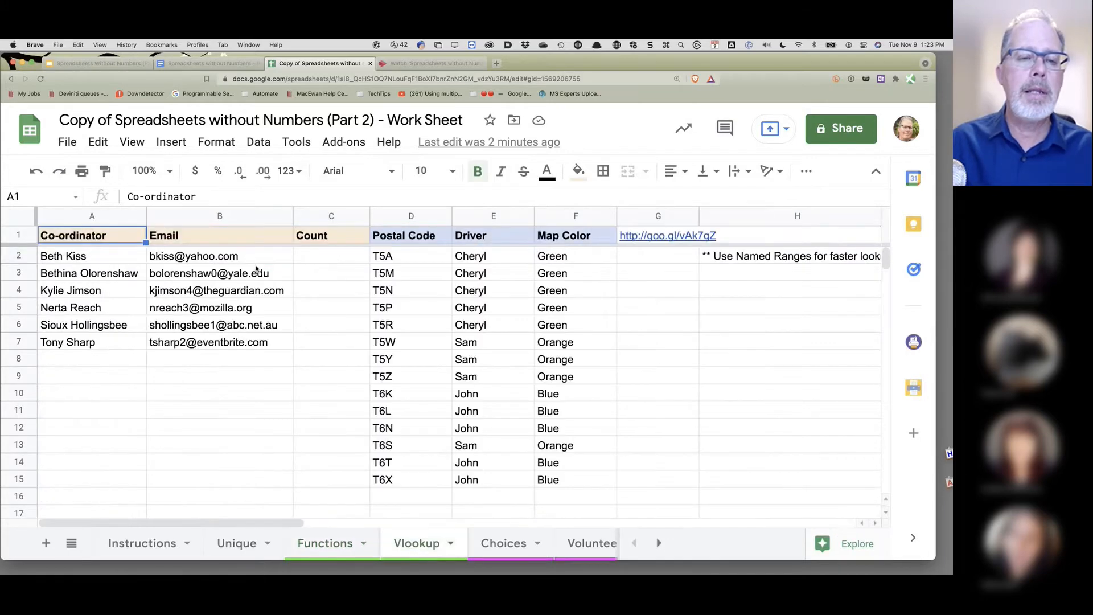
drag(108, 256, 98, 462)
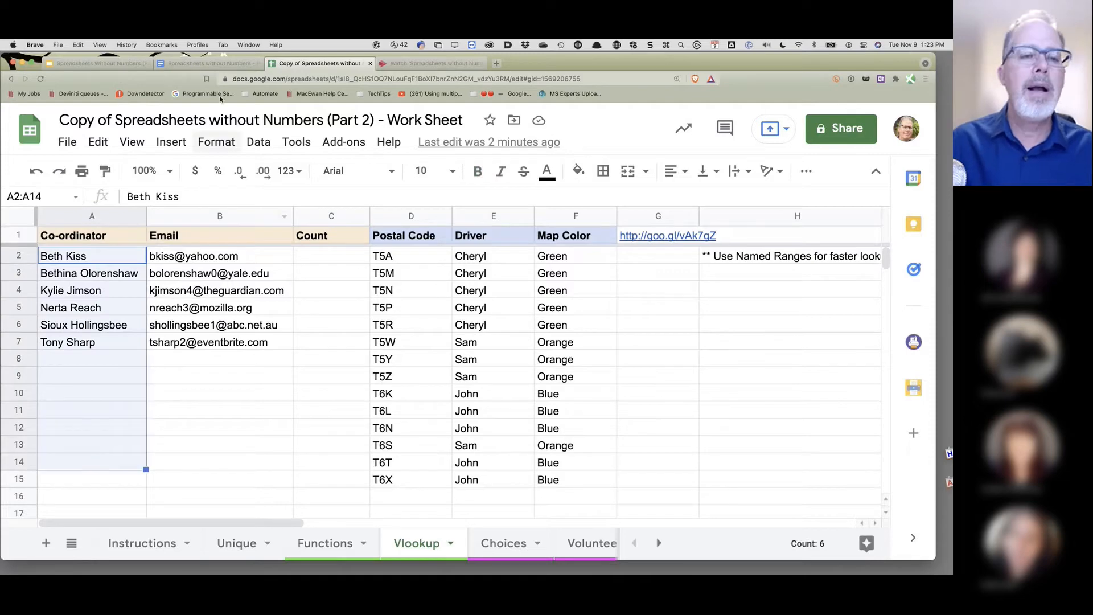
click(268, 151)
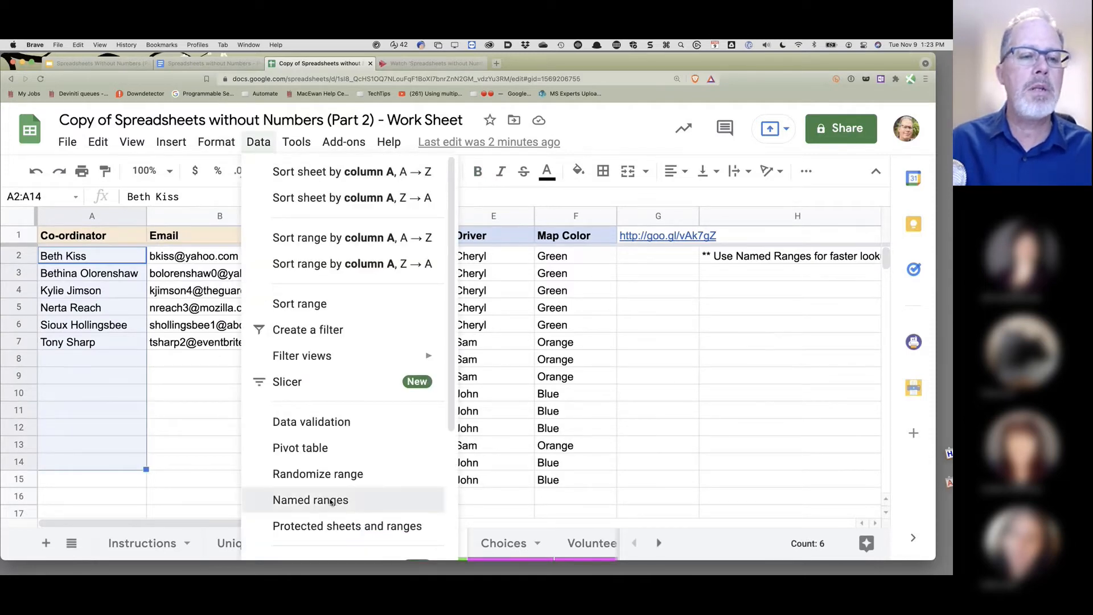
click(331, 501)
text(C)
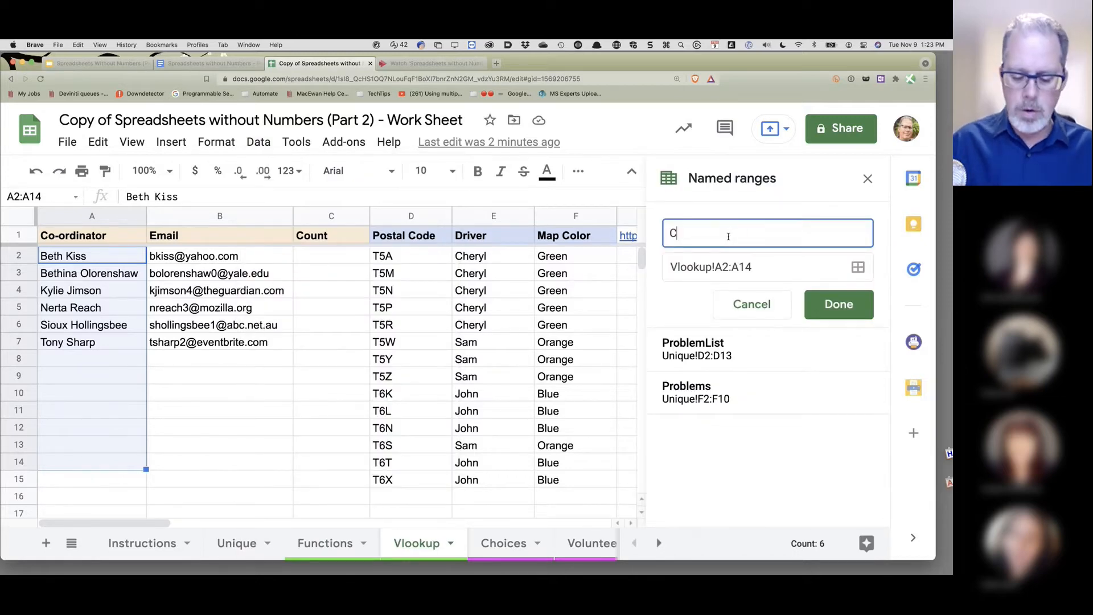
text(oord)
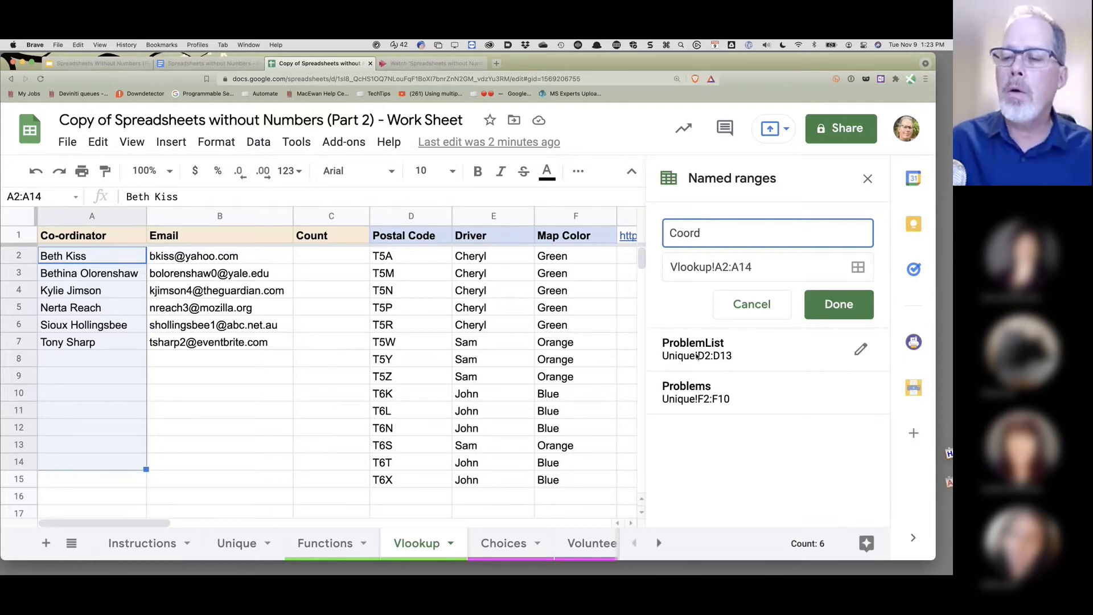
click(820, 308)
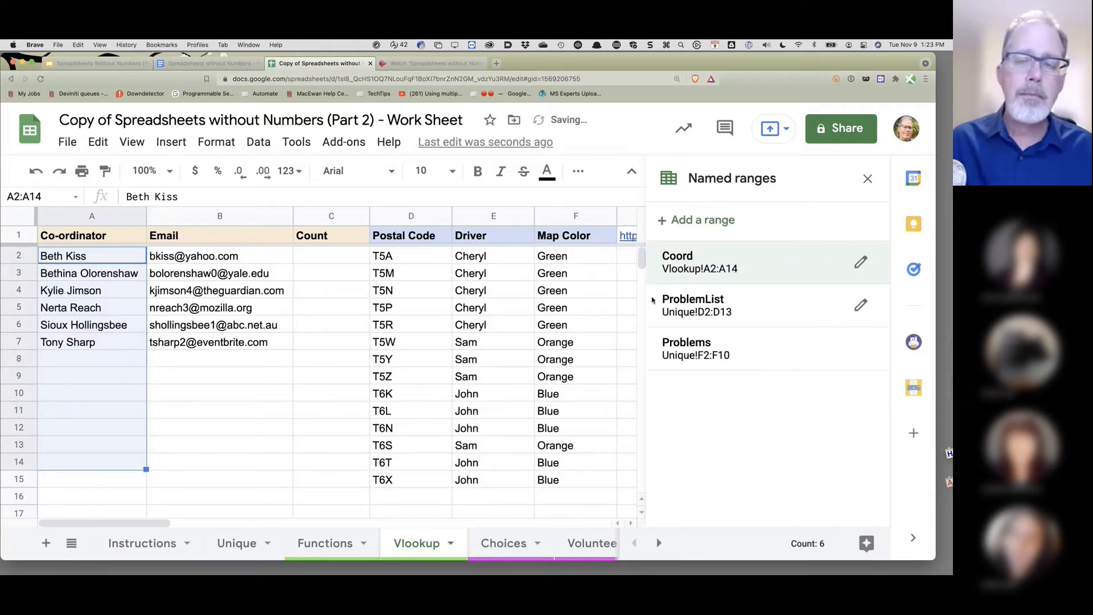
- Add a dropdown validation rule on Functions column C listing values from the range Coord
click(323, 544)
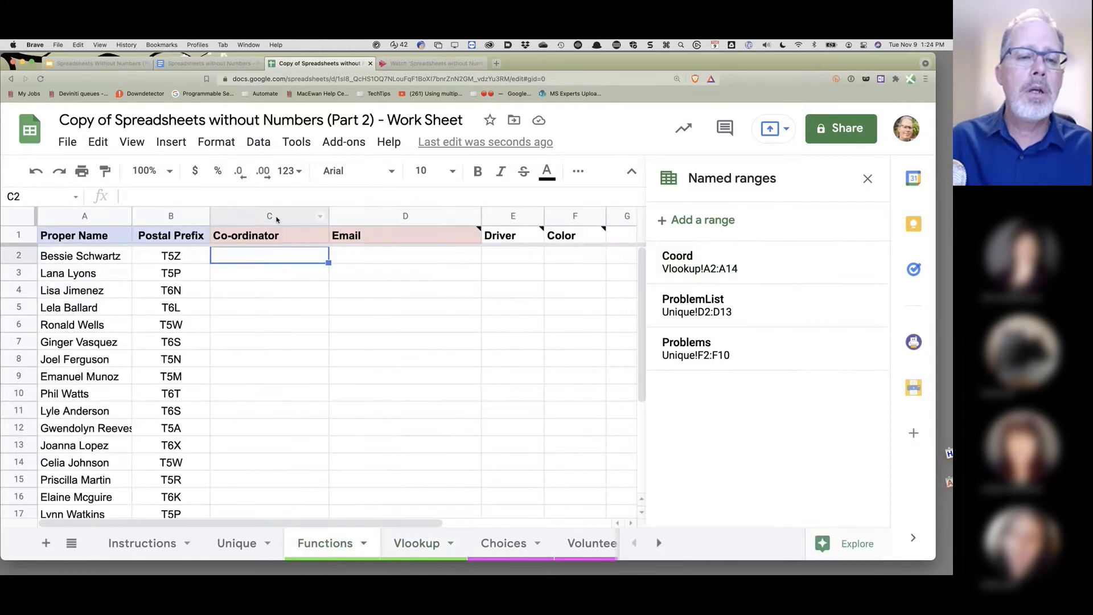
click(274, 214)
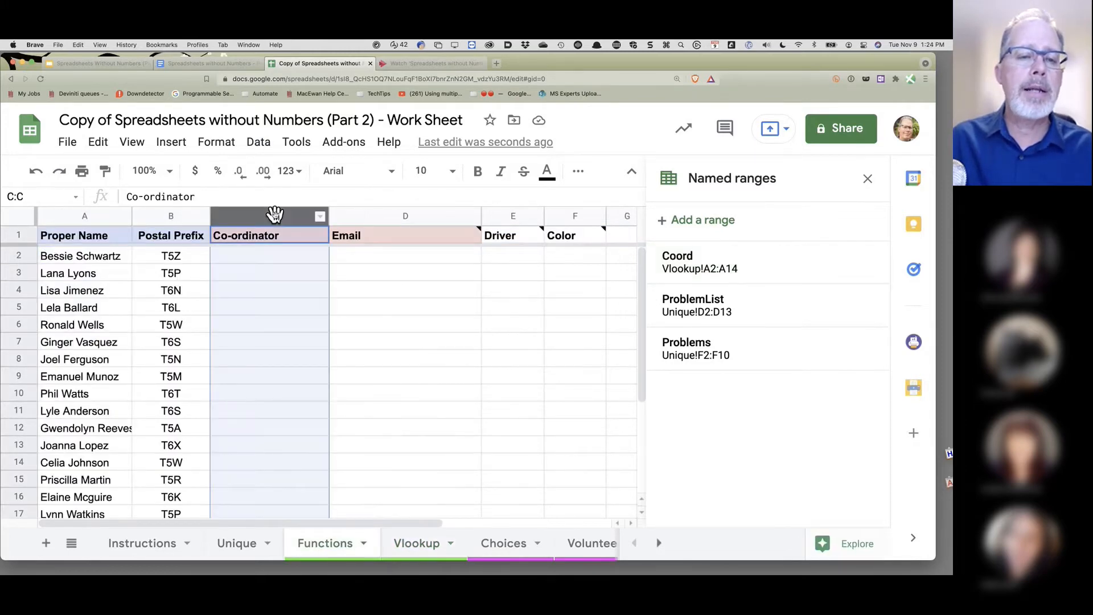
click(259, 144)
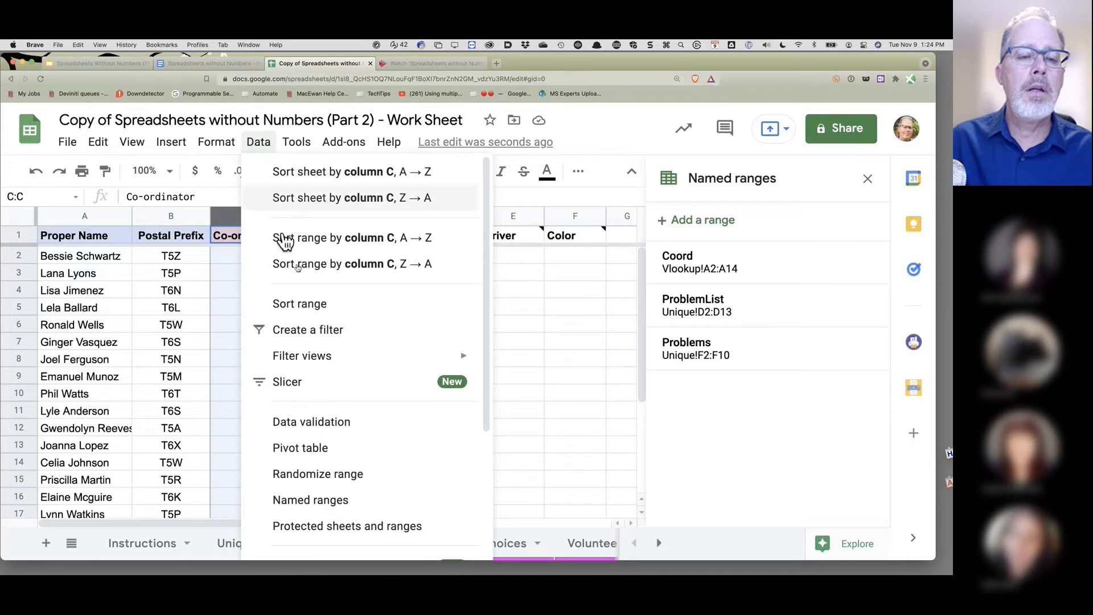
click(311, 421)
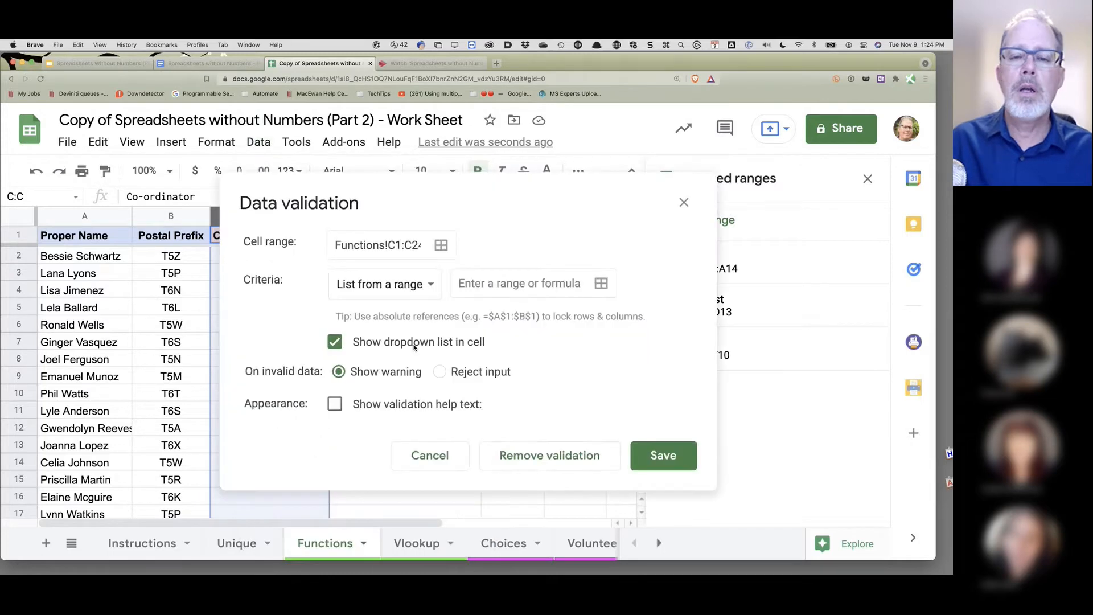
click(488, 285)
text(Coord)
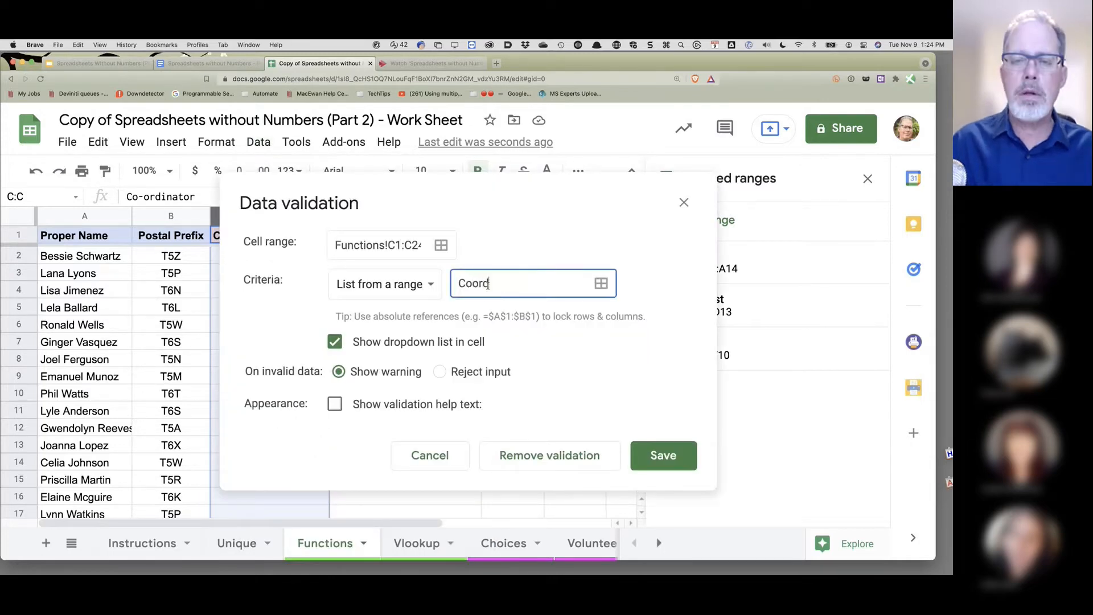
click(654, 453)
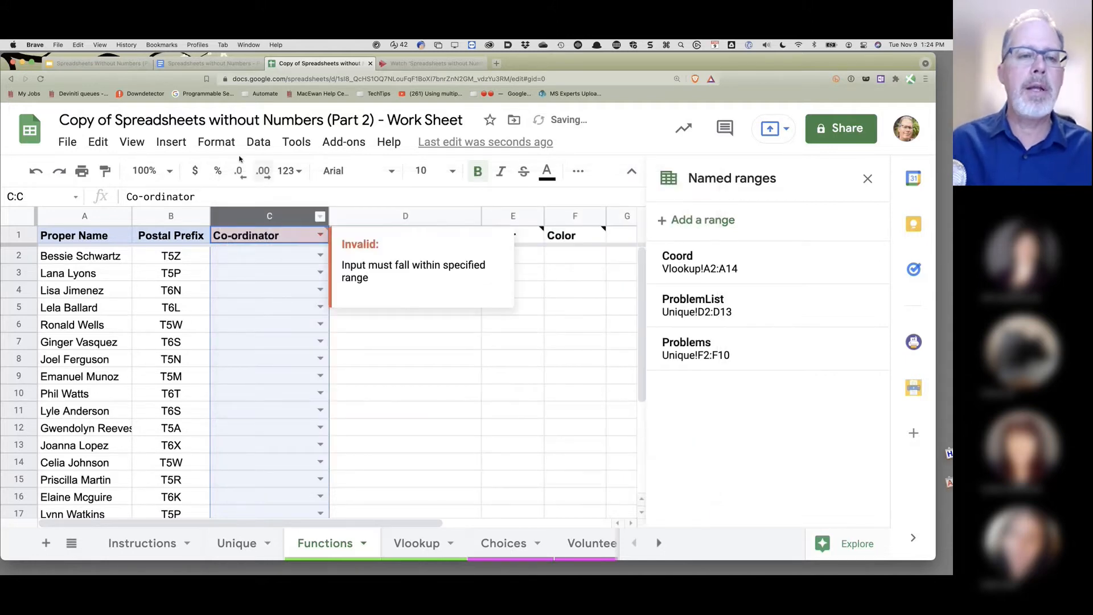
- Narrow the validation rule's range to Functions!C2:C24 so the header is excluded
click(259, 144)
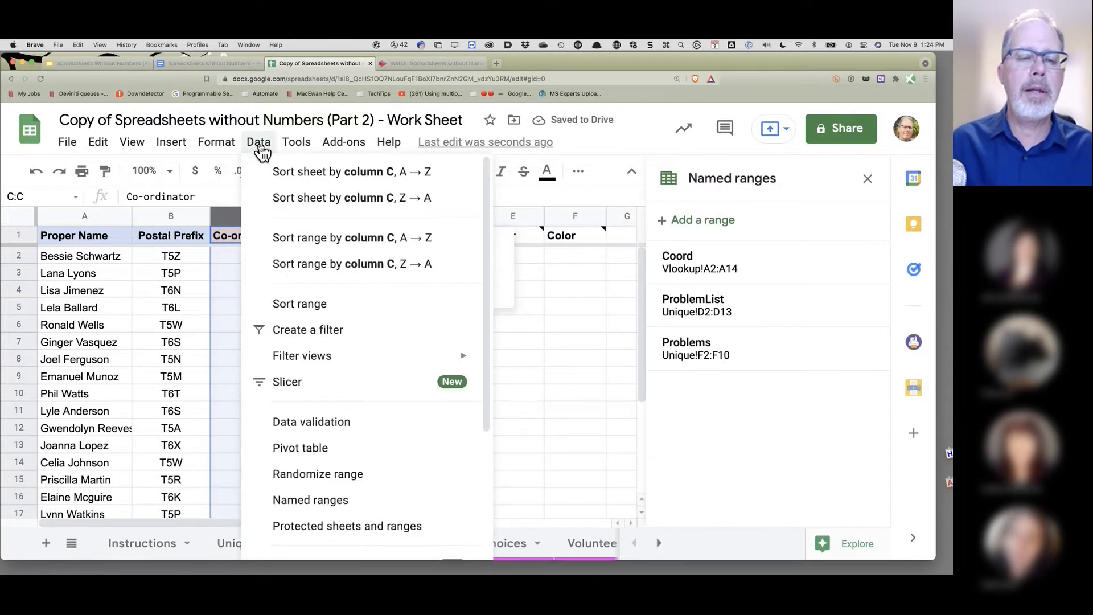
click(317, 428)
click(419, 243)
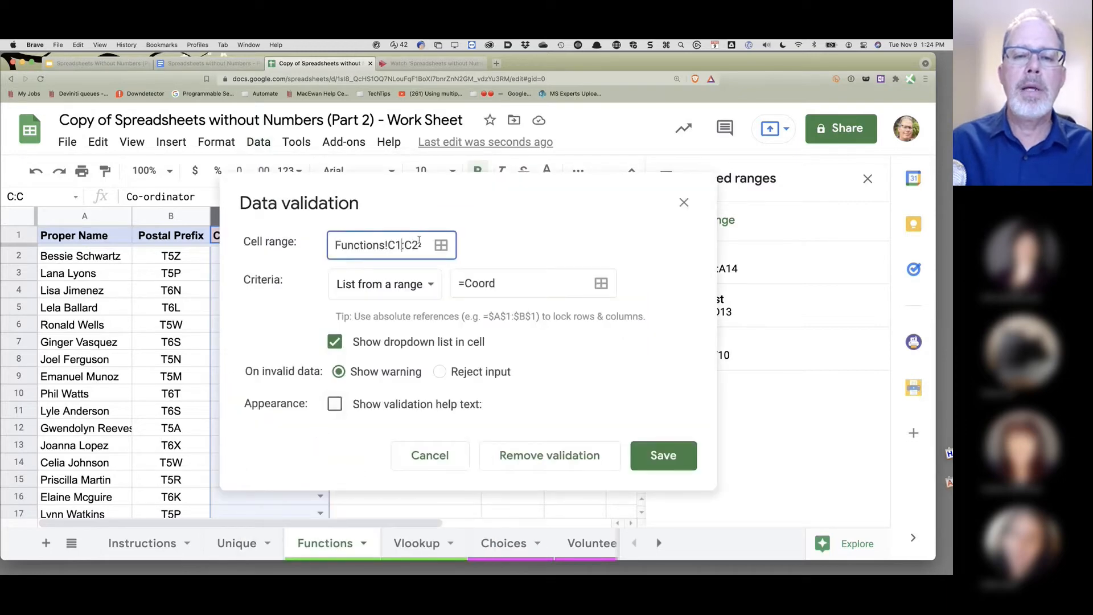
key(Left)
key(Left)
key(Left)
key(BackSpace)
text(2)
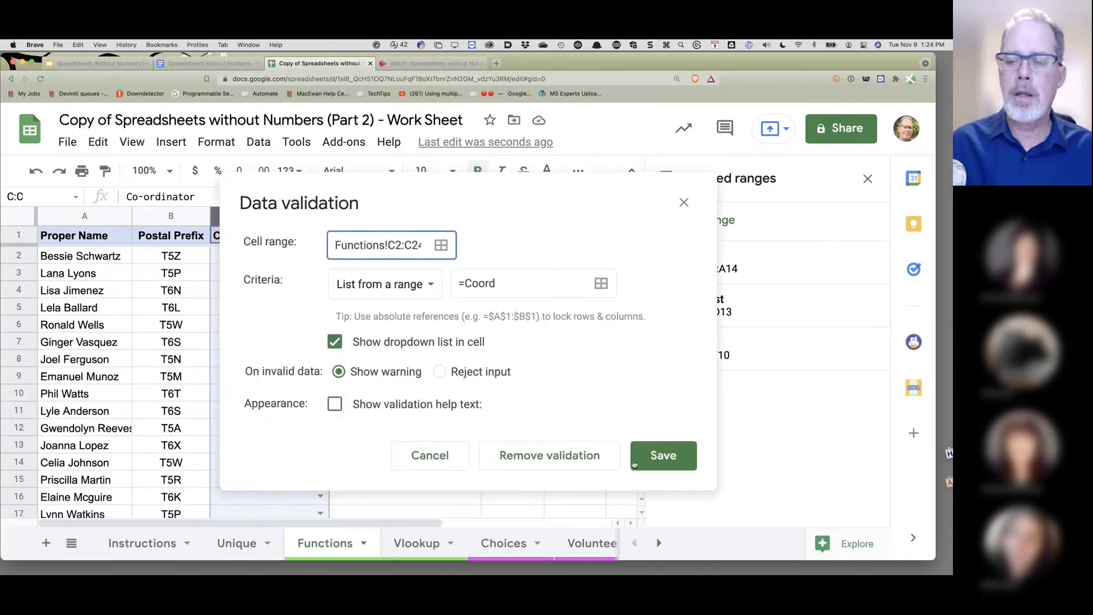
click(656, 466)
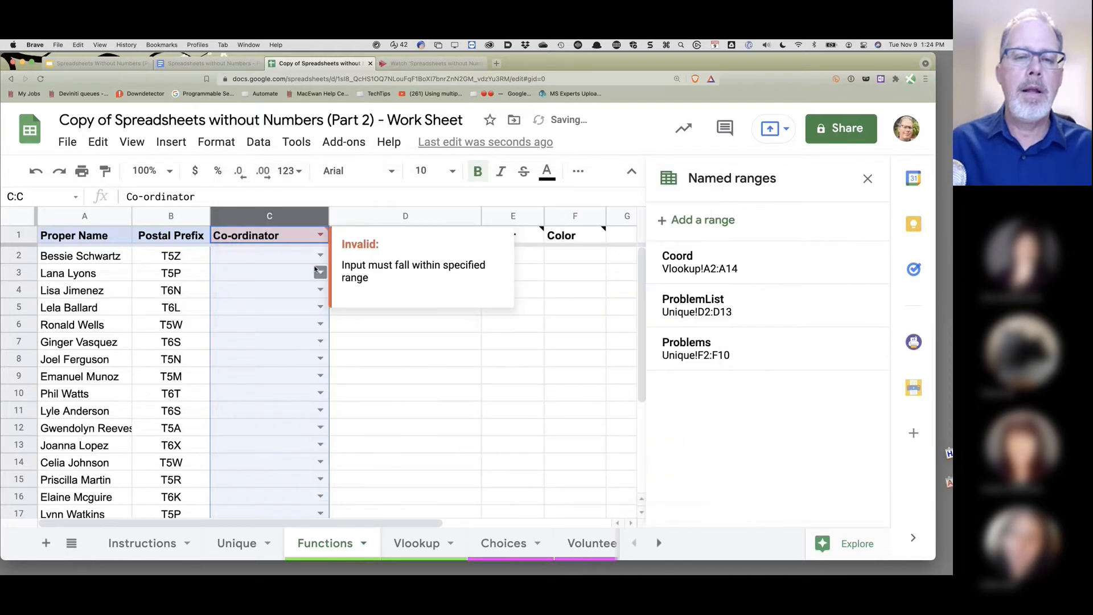
- Test C2's coordinator dropdown and check it against the list on the Vlookup sheet
click(316, 257)
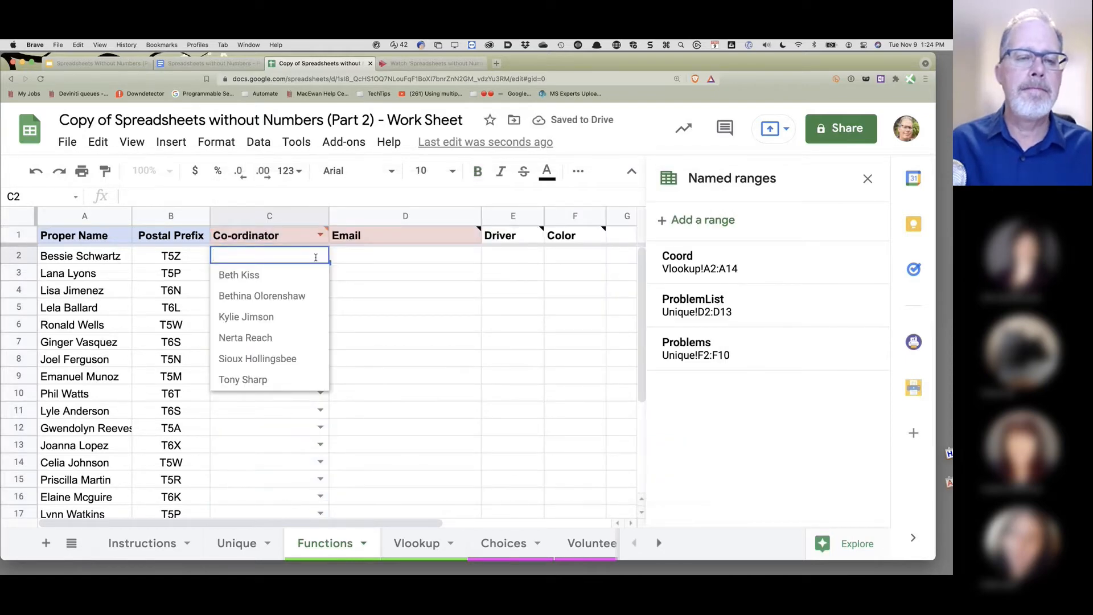
click(390, 309)
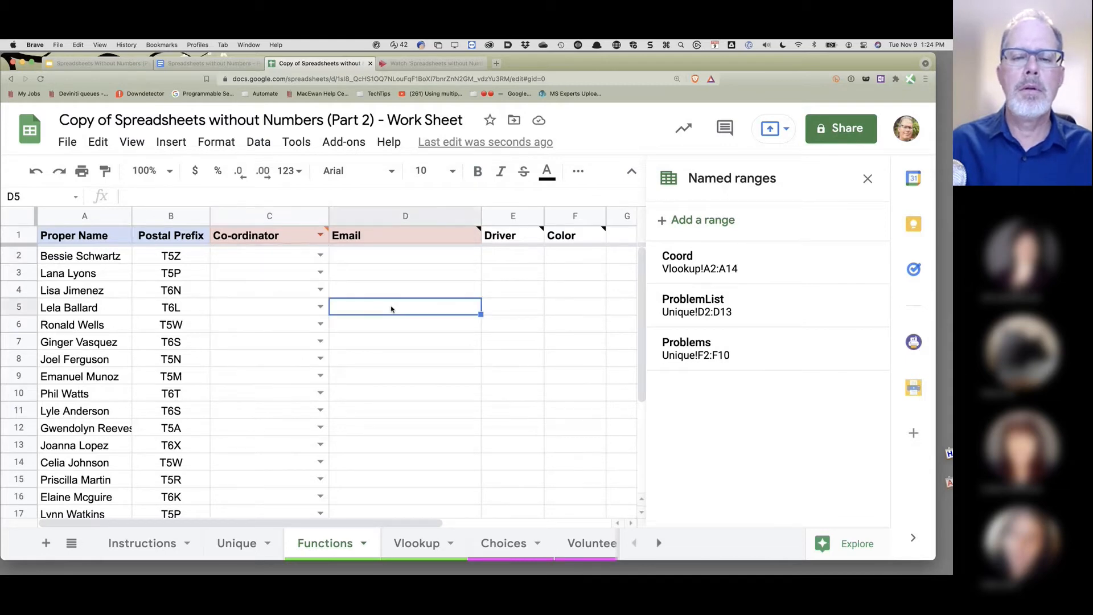
click(421, 557)
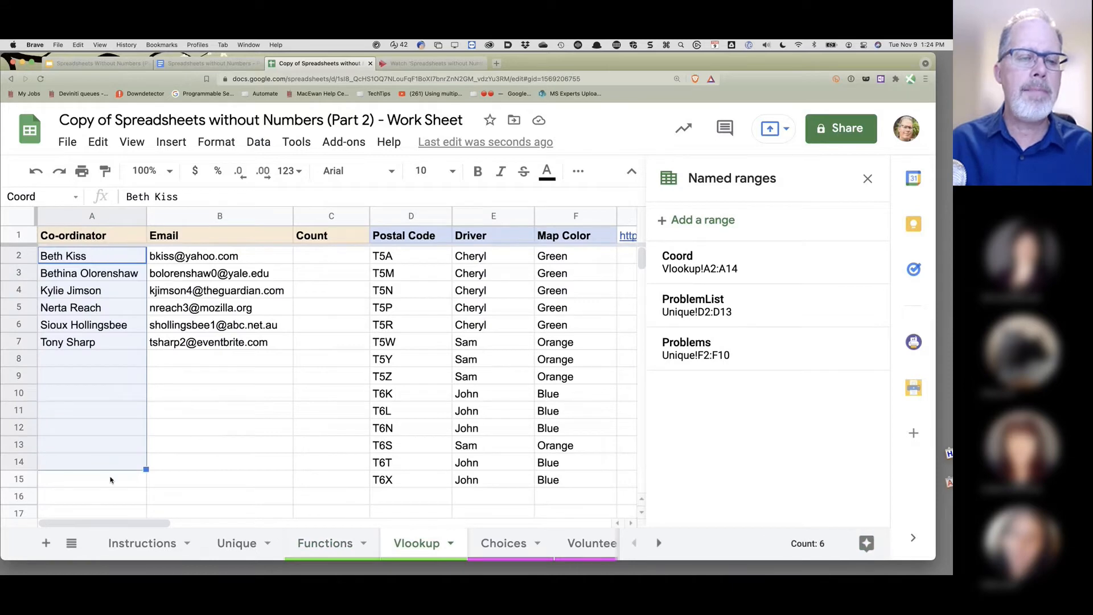
click(325, 547)
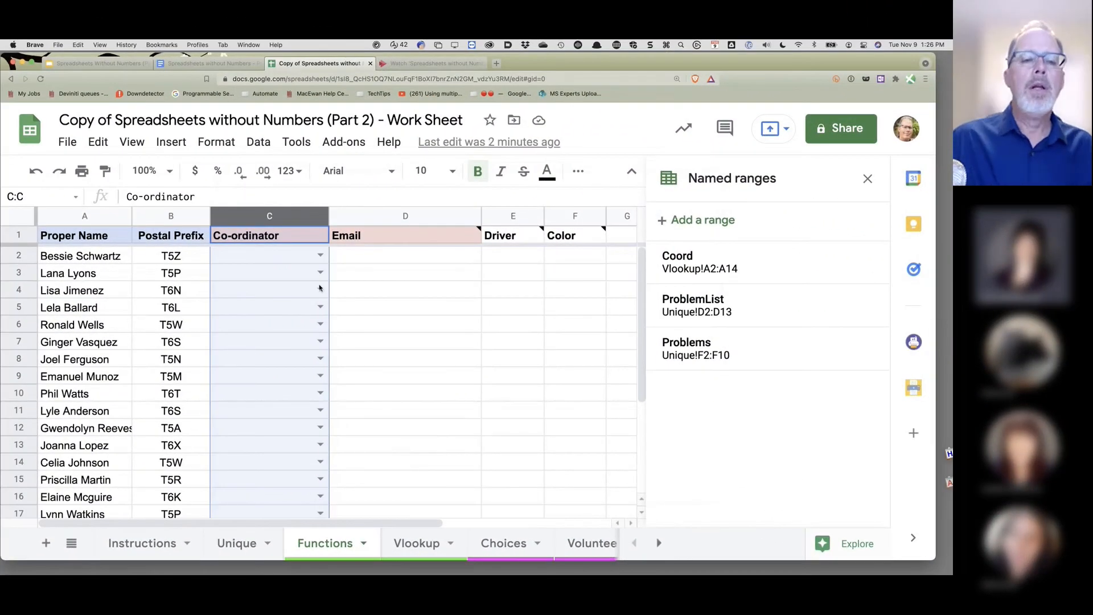
- Choose the first coordinator in C2 and close the Named ranges panel
click(320, 255)
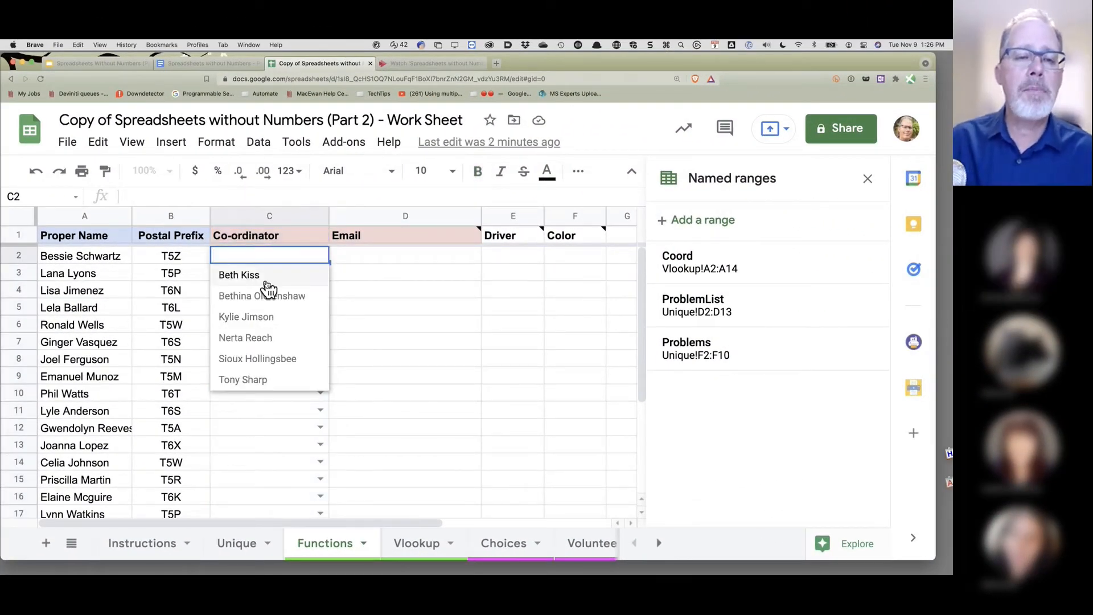
click(248, 276)
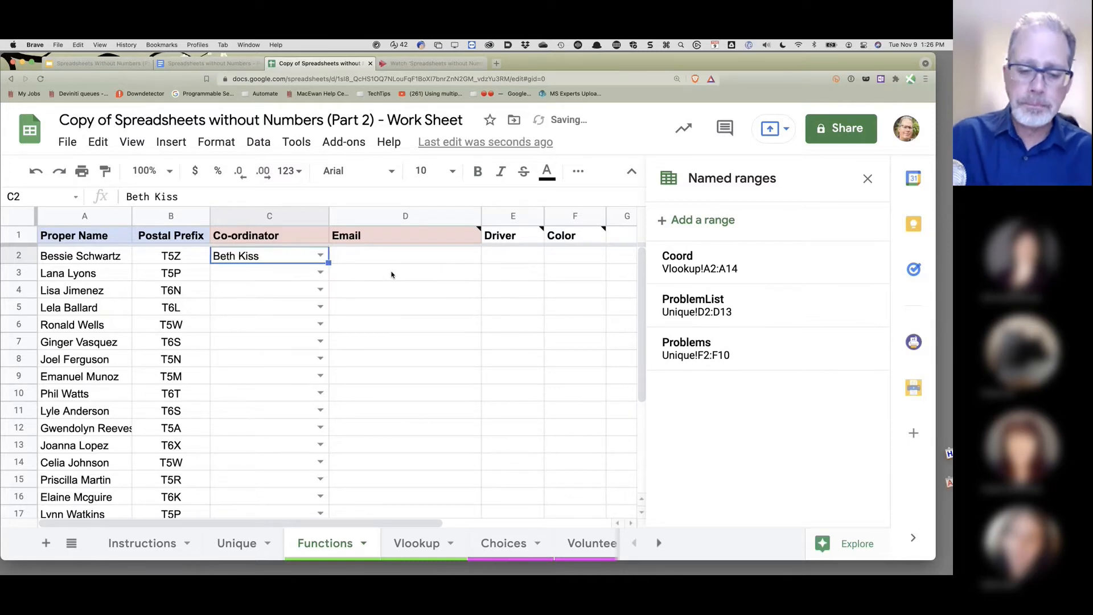
click(360, 260)
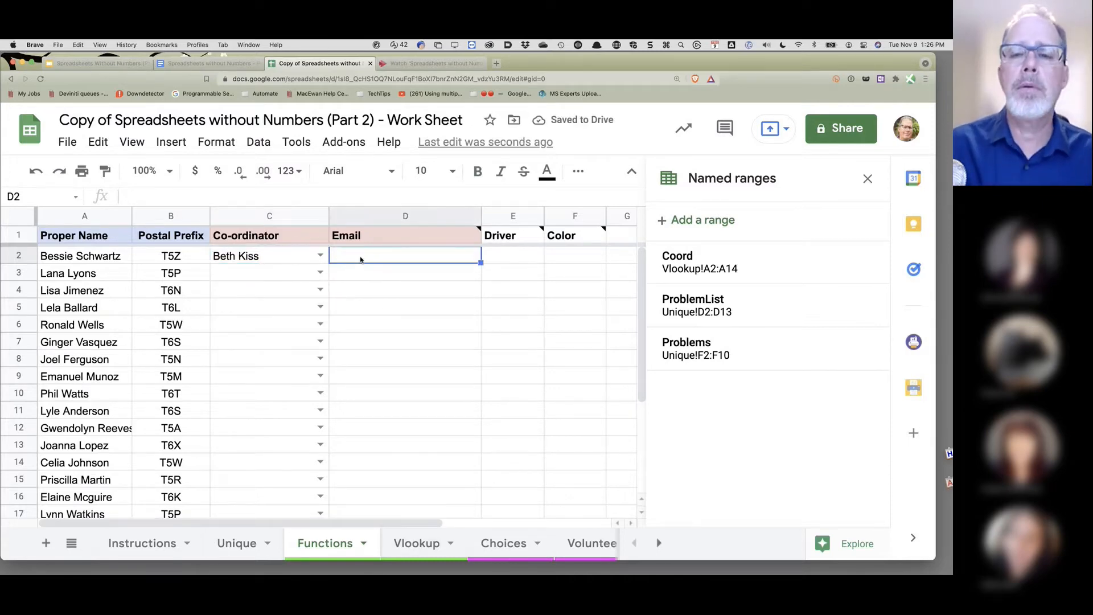
click(868, 178)
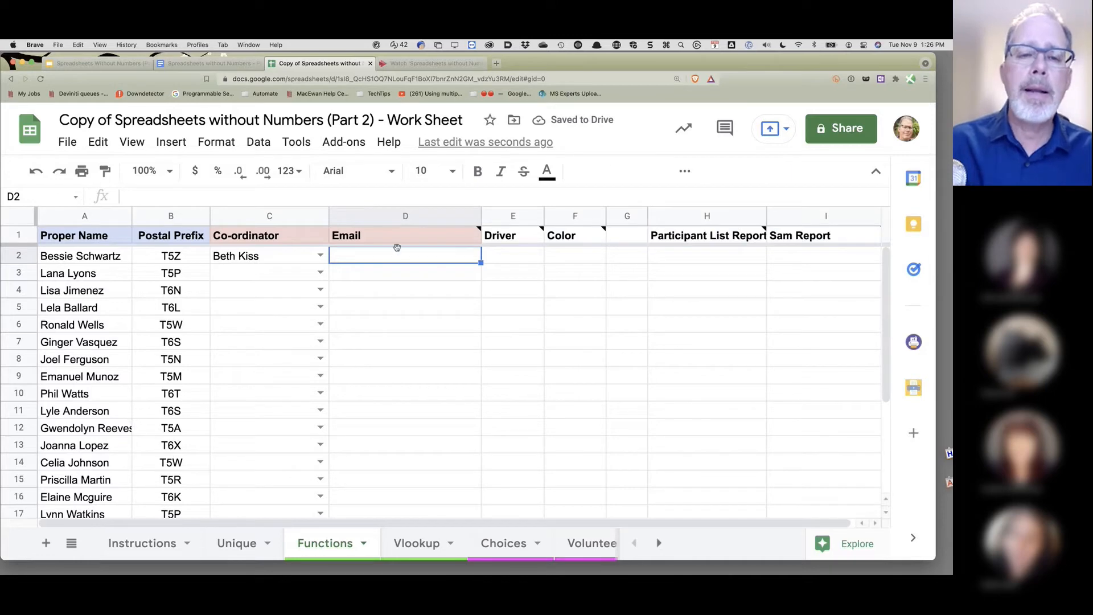
double_click(377, 256)
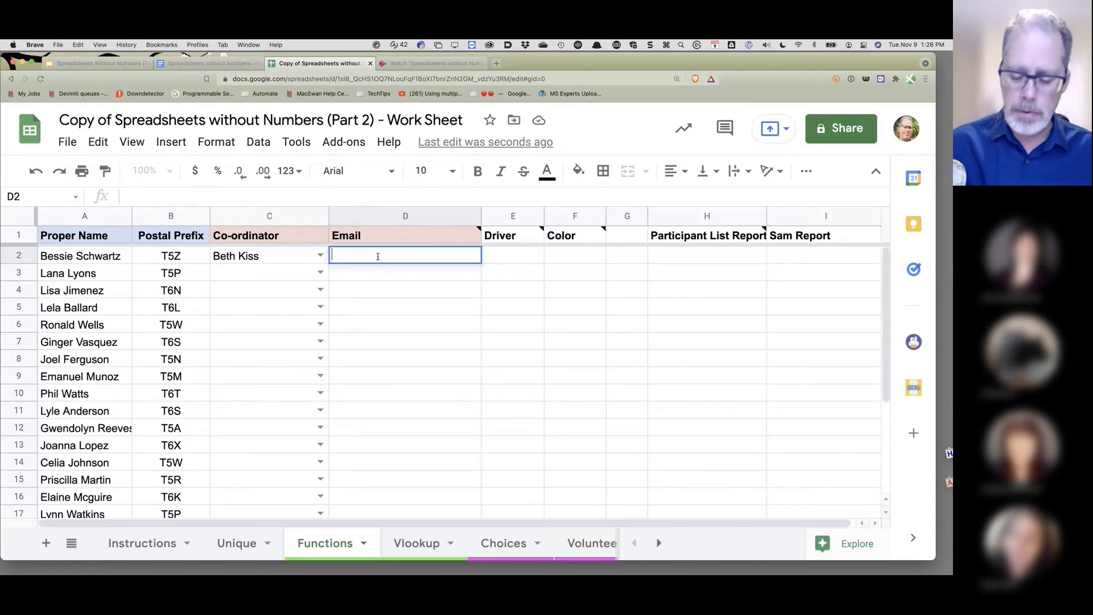
- Enter =VLOOKUP(C2,Vlookup!A2:B8 in D2 to look up the coordinator's email
text(=vloo)
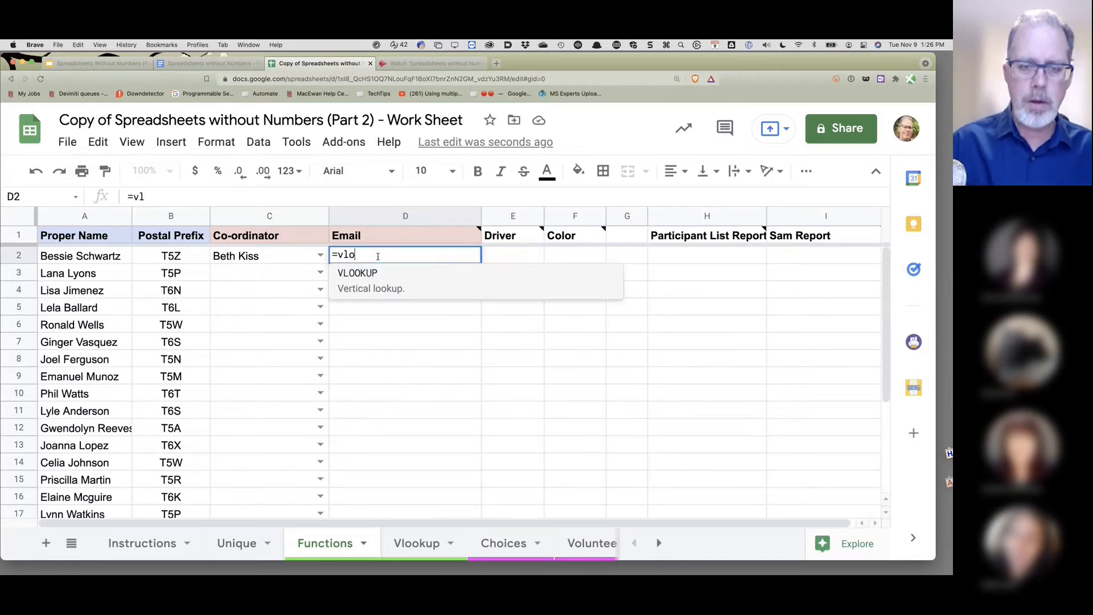
click(346, 274)
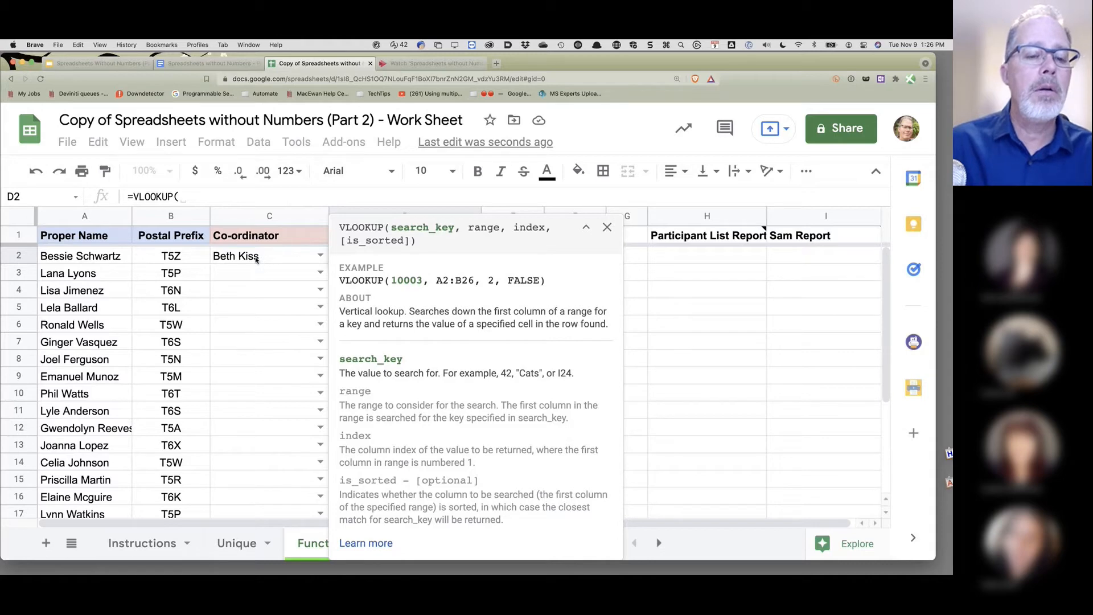
click(607, 227)
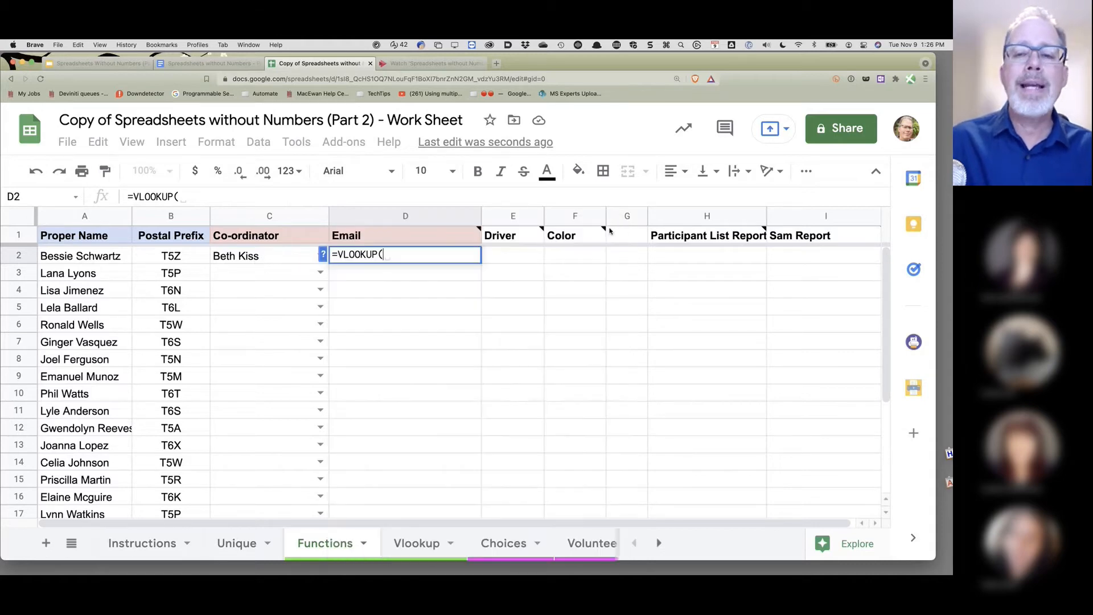
click(422, 543)
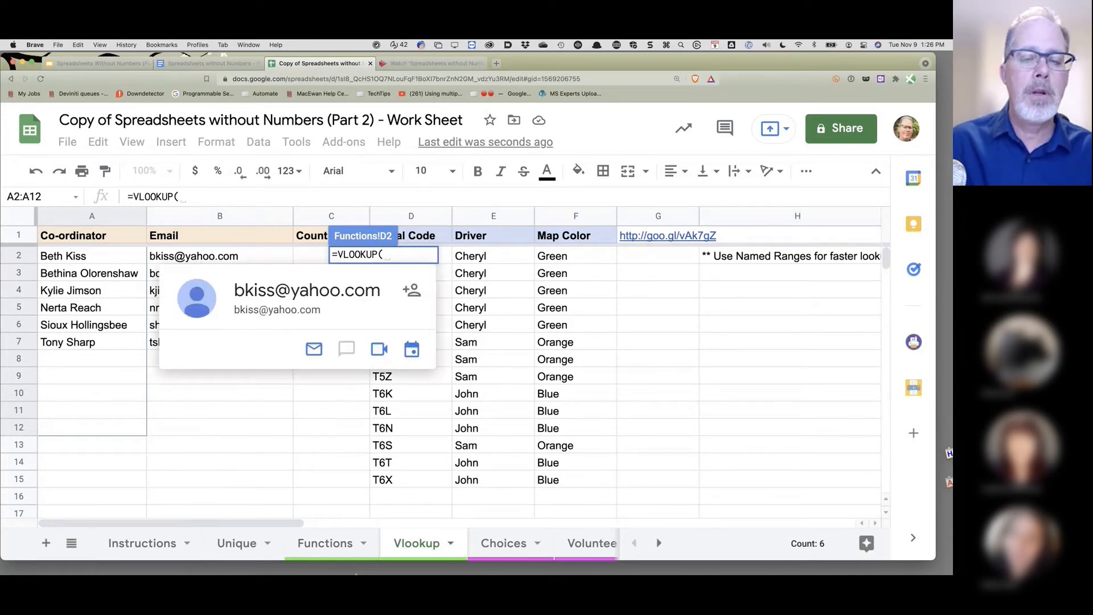
click(336, 544)
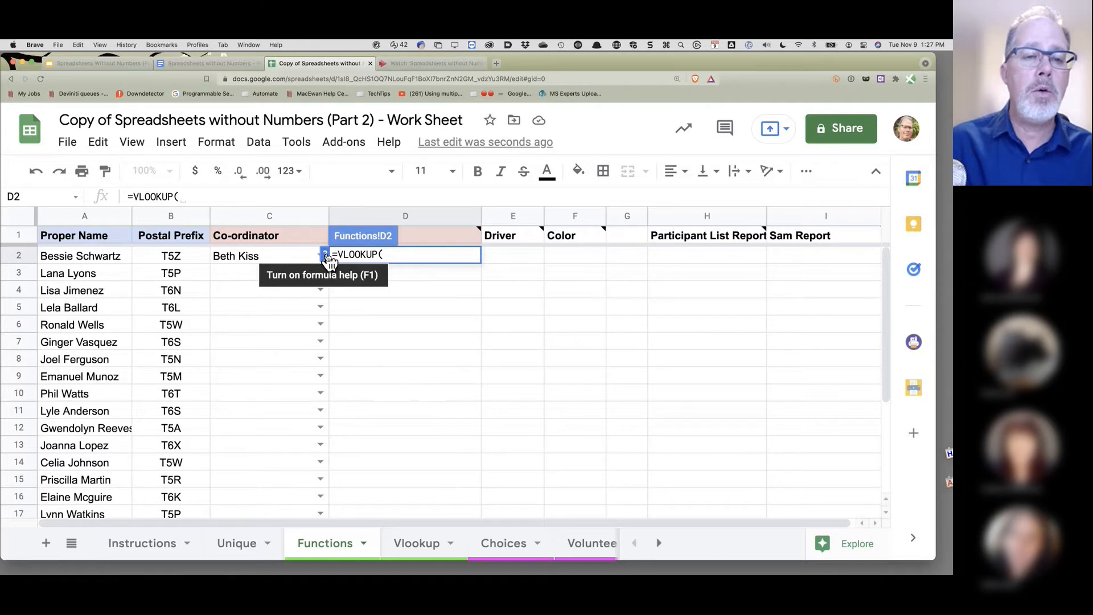
click(323, 256)
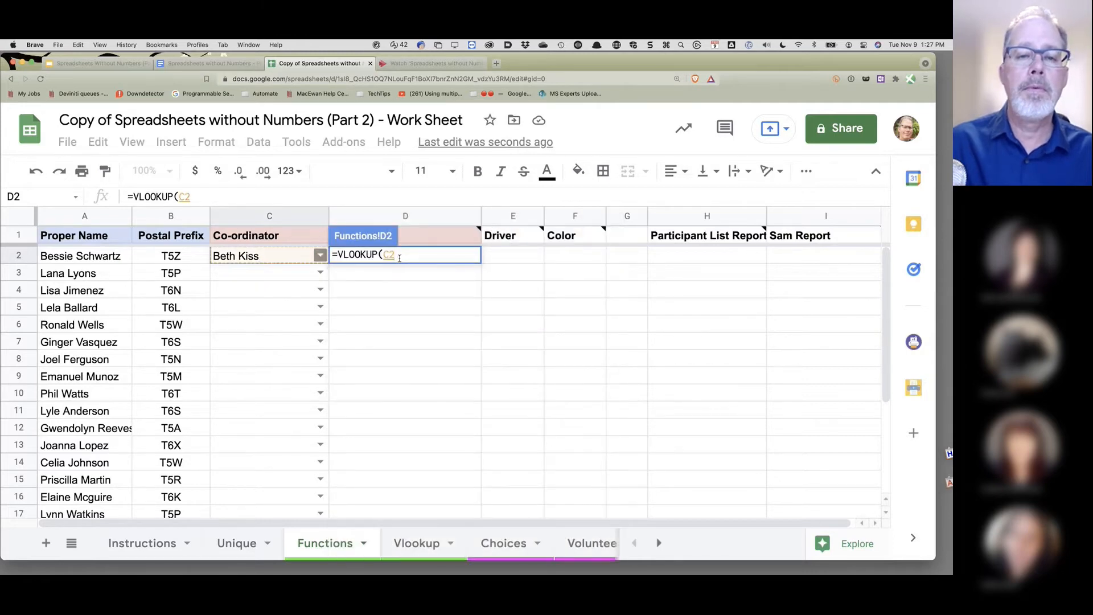
text(,)
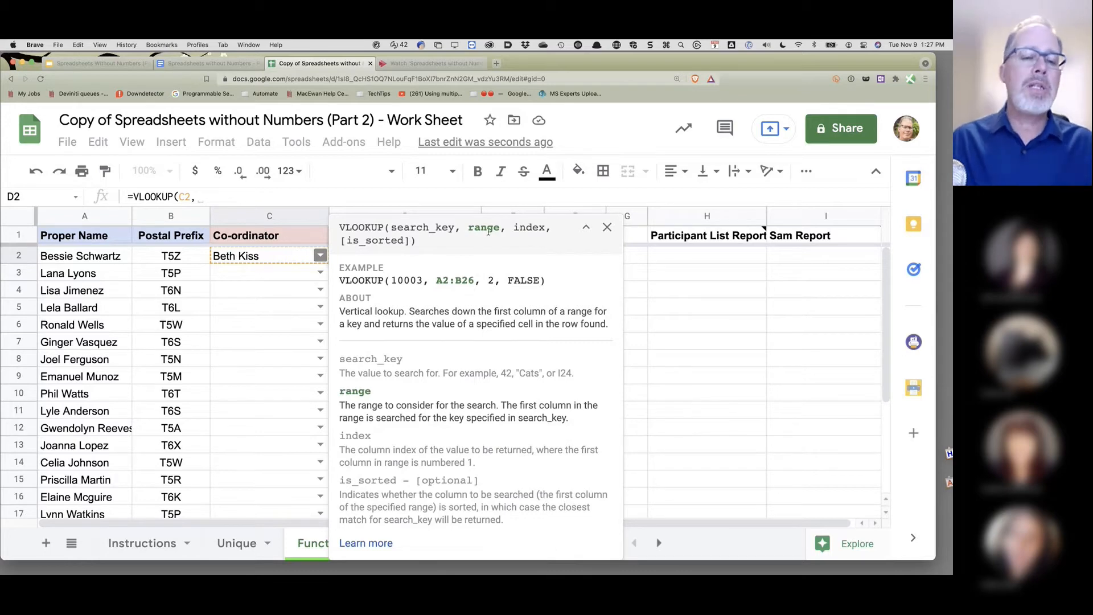
click(588, 228)
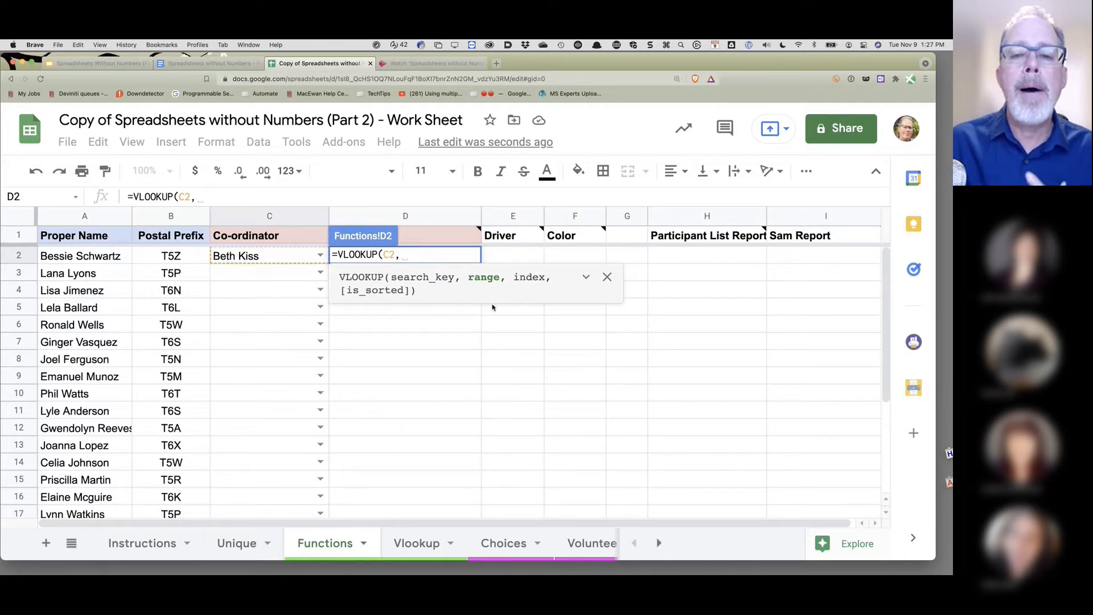
click(416, 545)
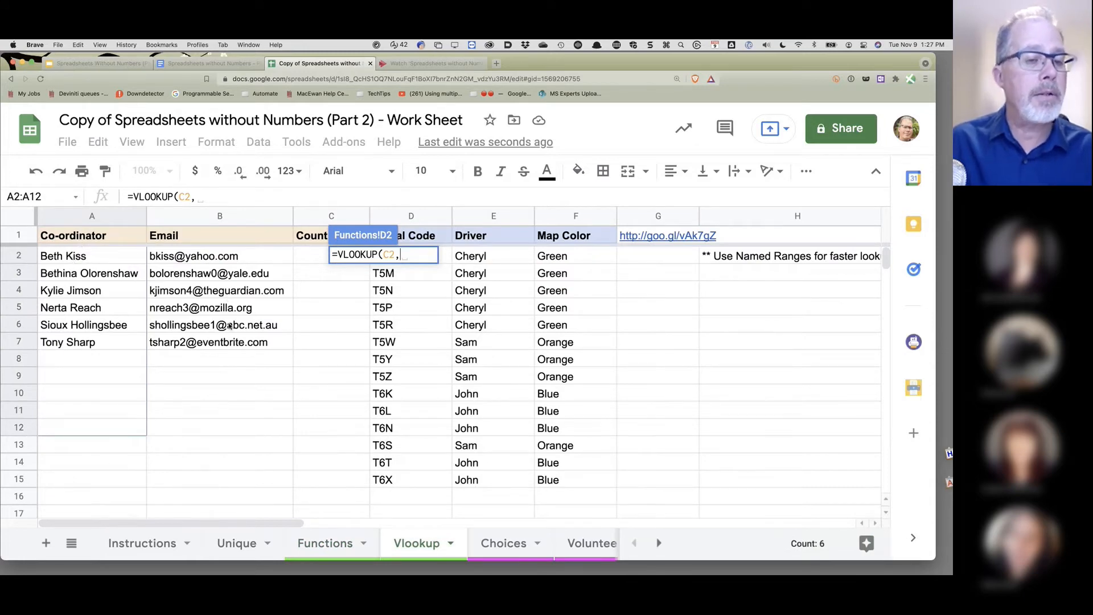
drag(89, 254, 218, 360)
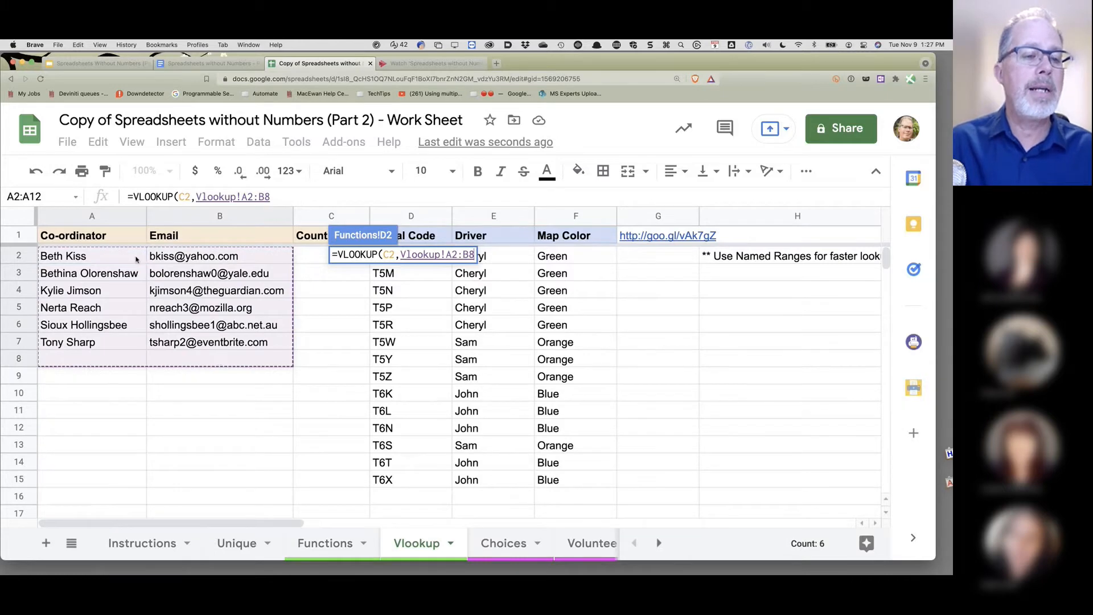
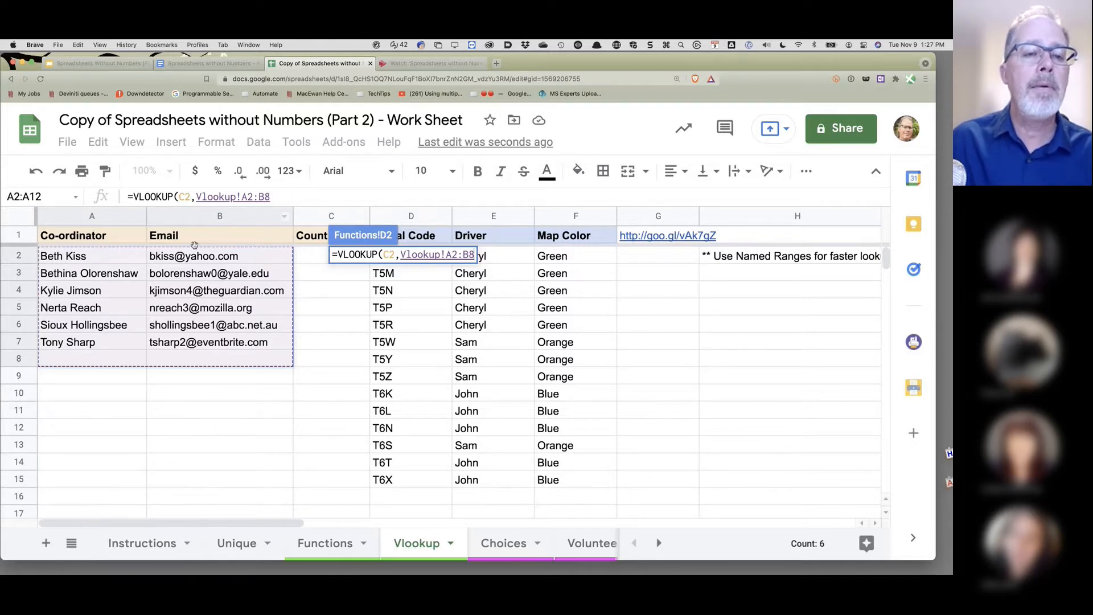
- Complete D2's formula as =VLOOKUP(C2,Vlookup!A2:B8,2,True) and commit it
click(284, 197)
text(,)
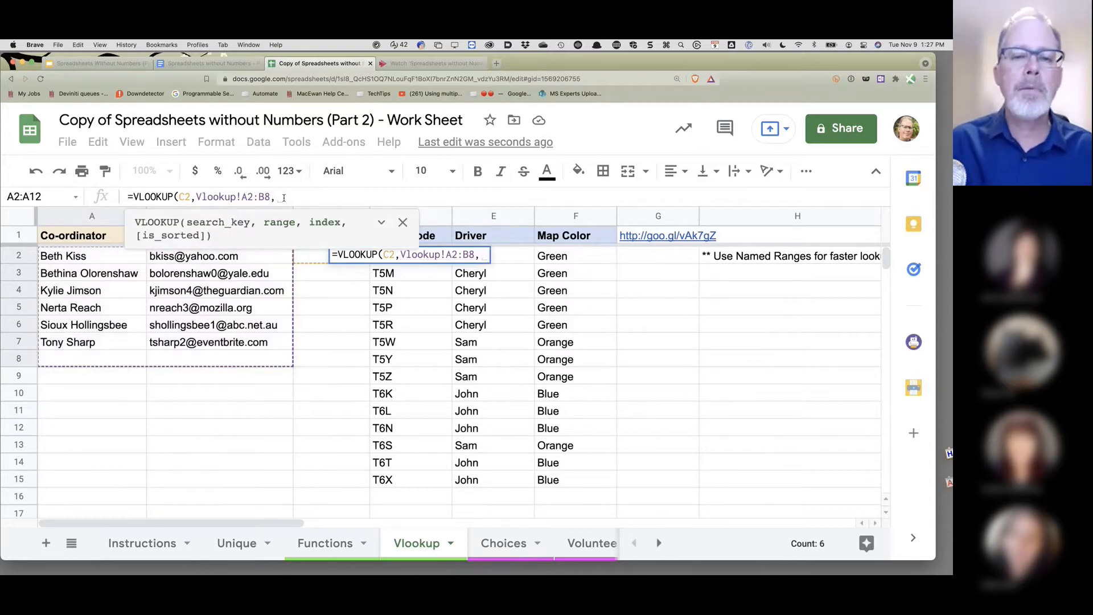
click(380, 222)
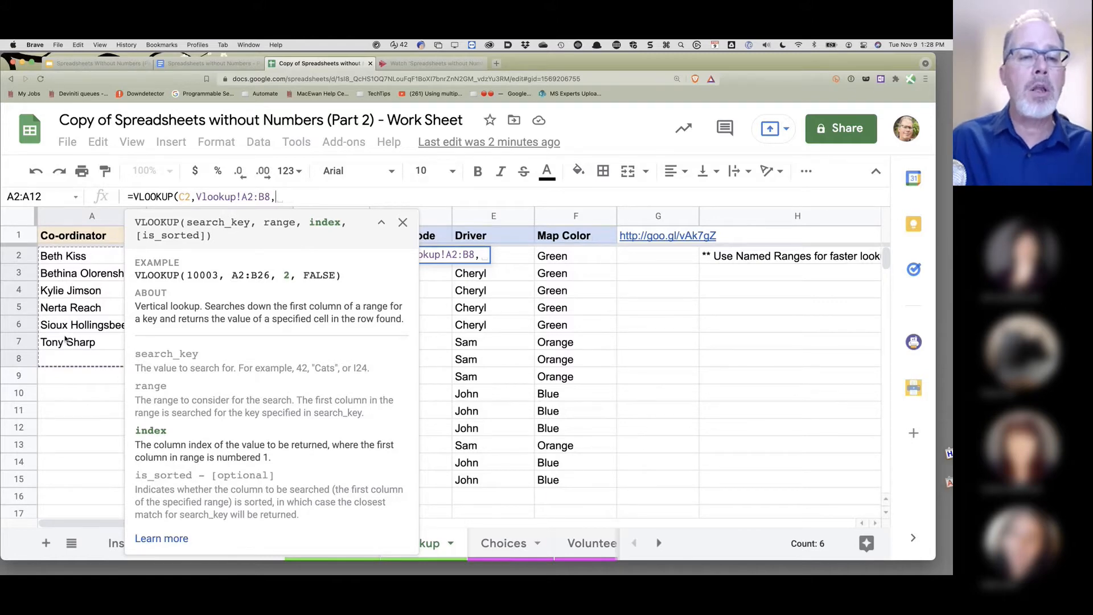
text(2)
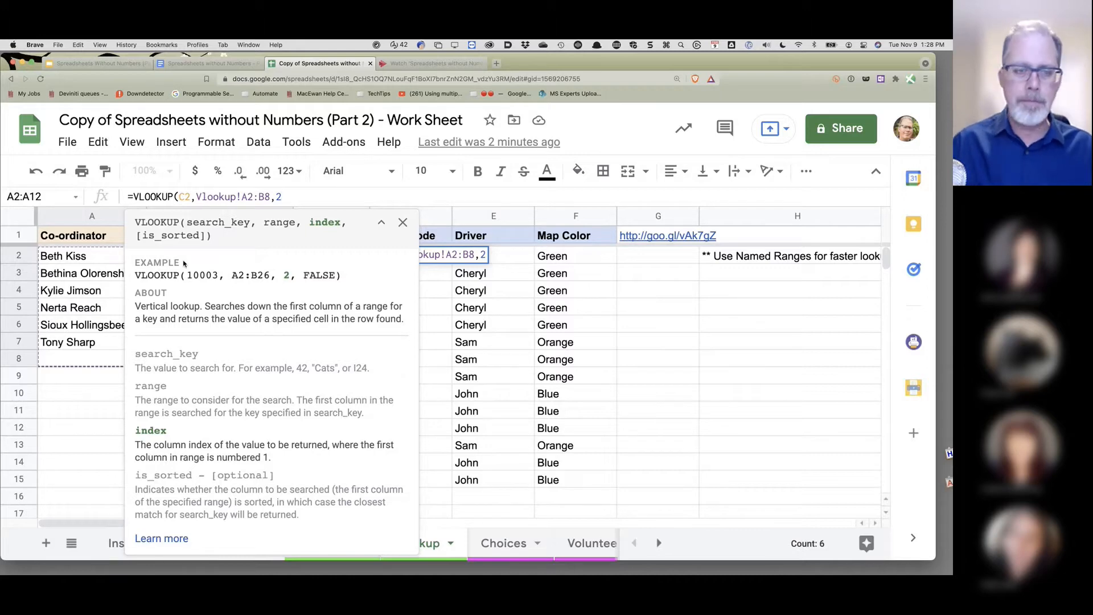
text(,)
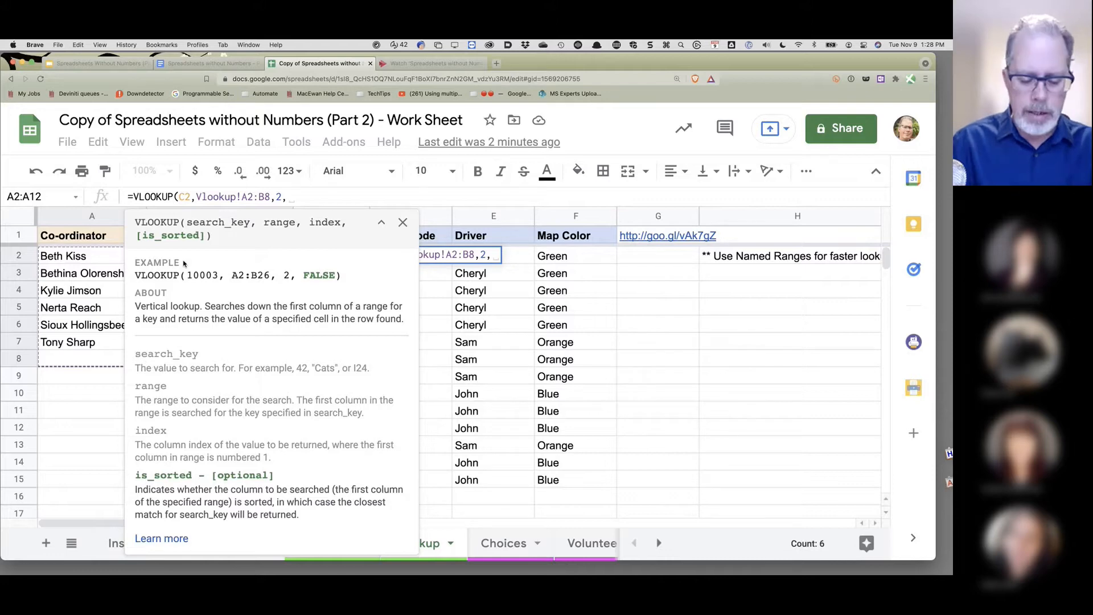
text(True)
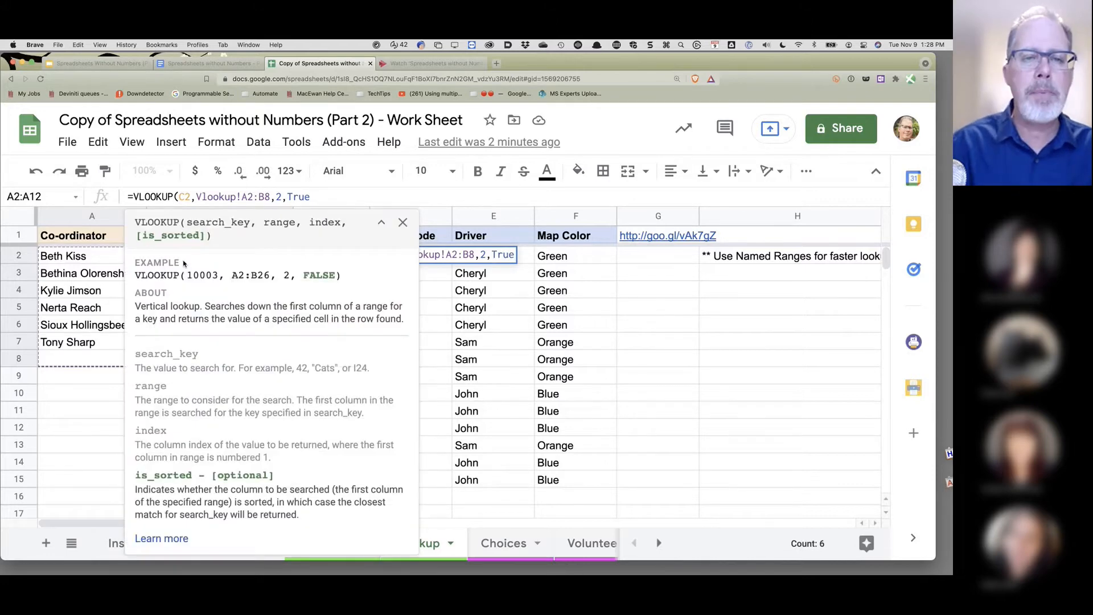
text())
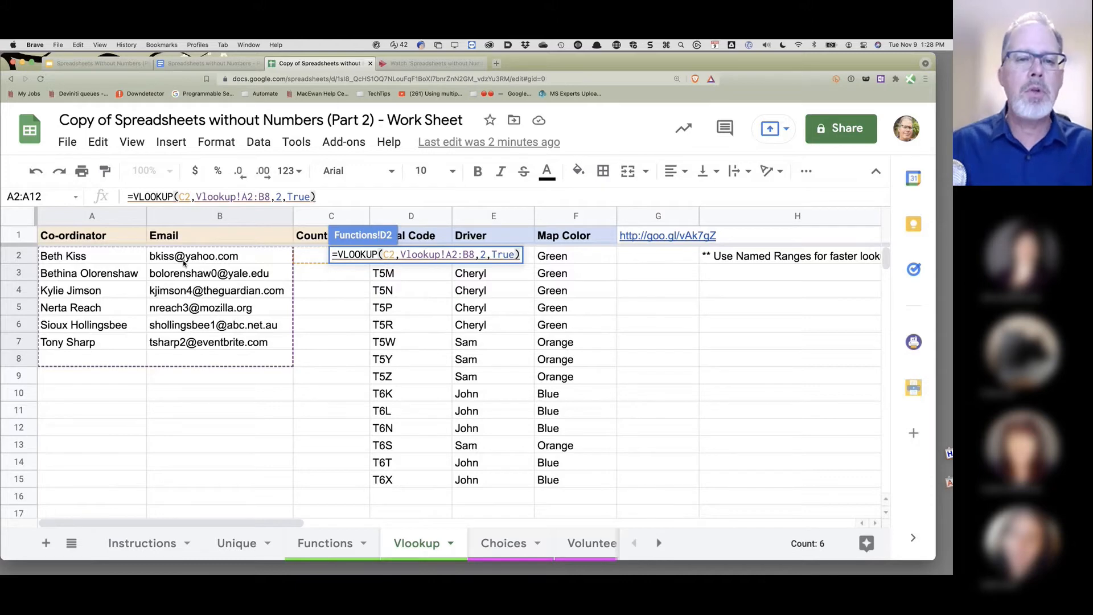
key(Return)
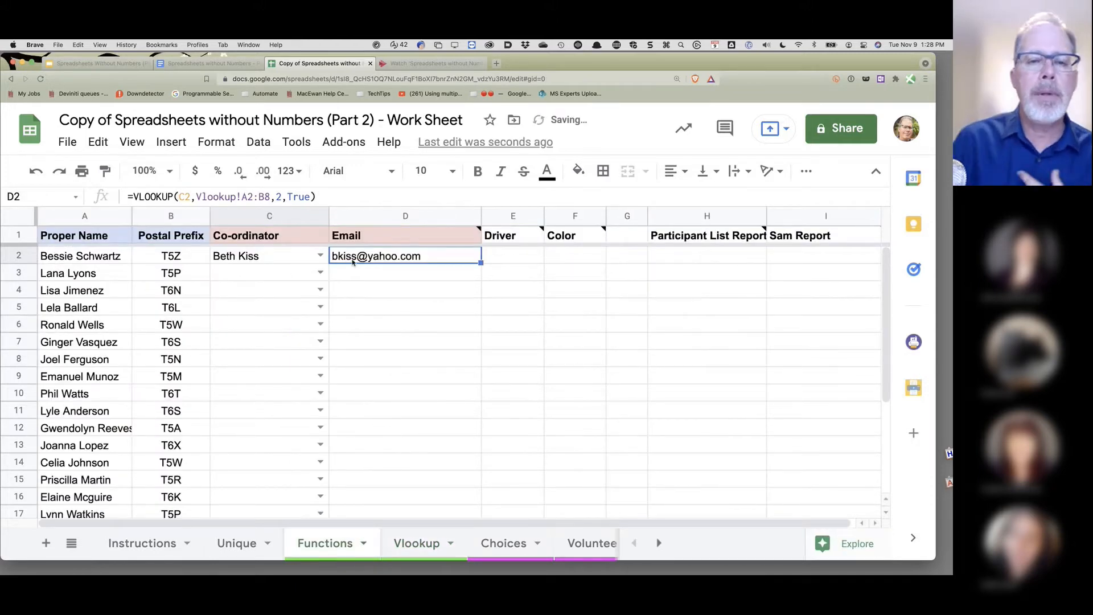
- Switch C2 through four different coordinators, confirming D2's email changes each time, then select D2
mouse_move(357, 260)
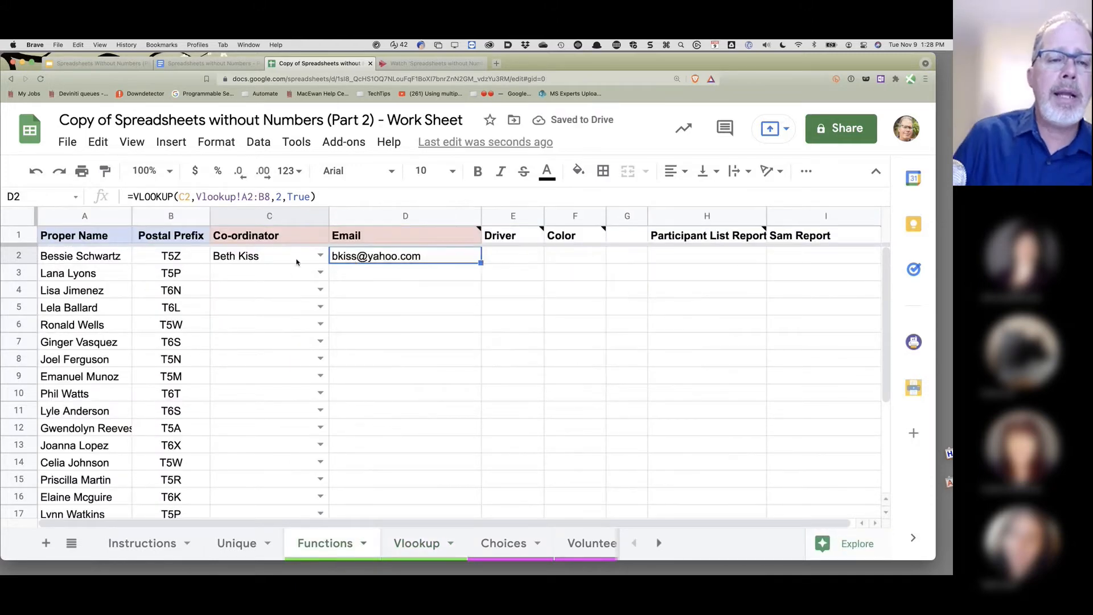
click(320, 255)
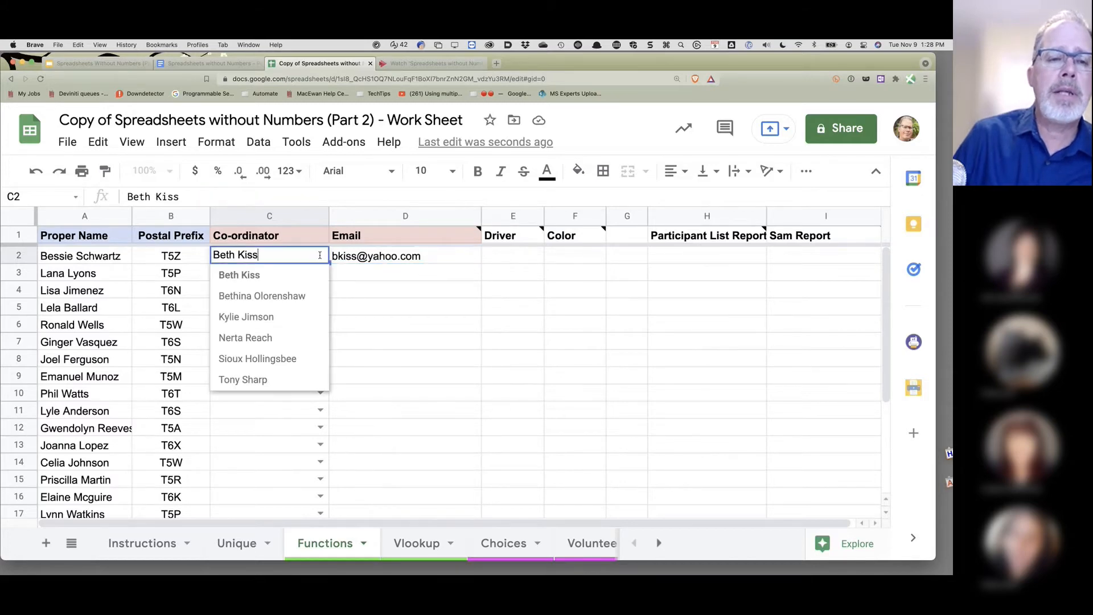
click(294, 317)
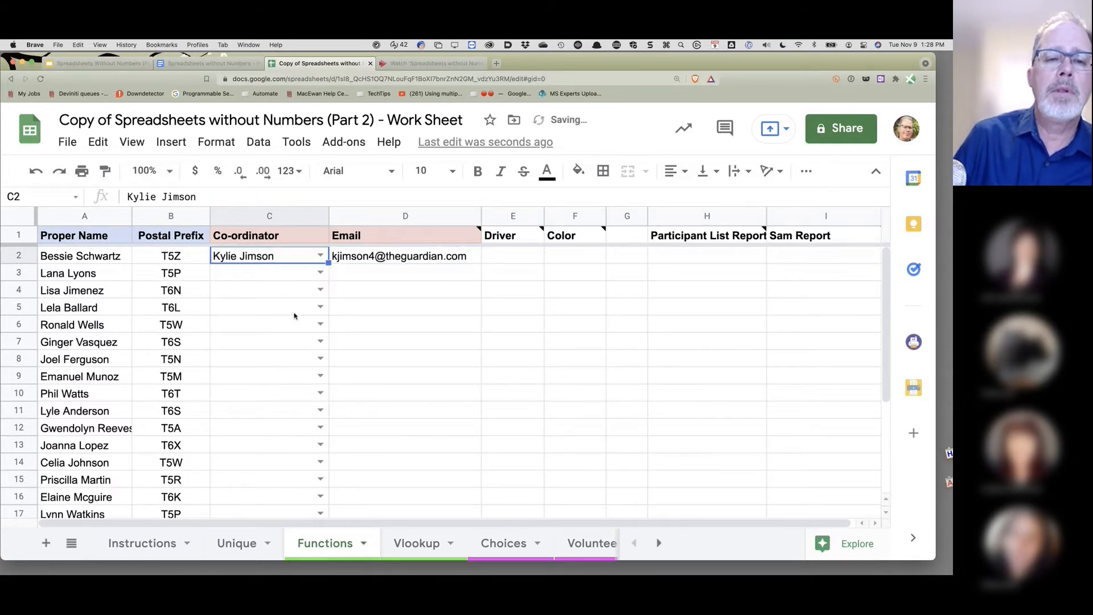
click(319, 255)
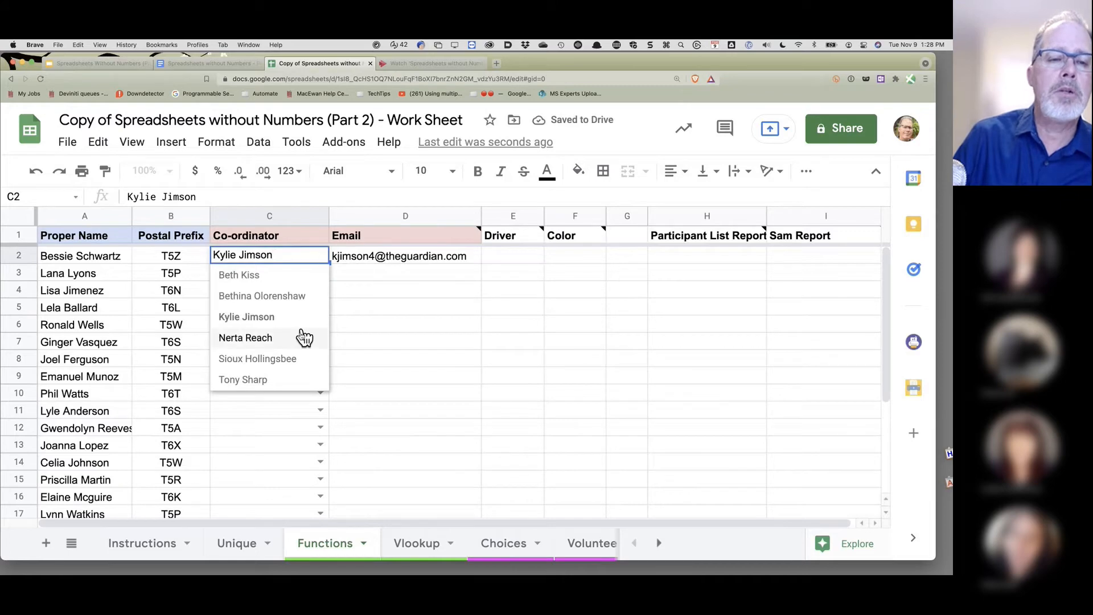
click(292, 363)
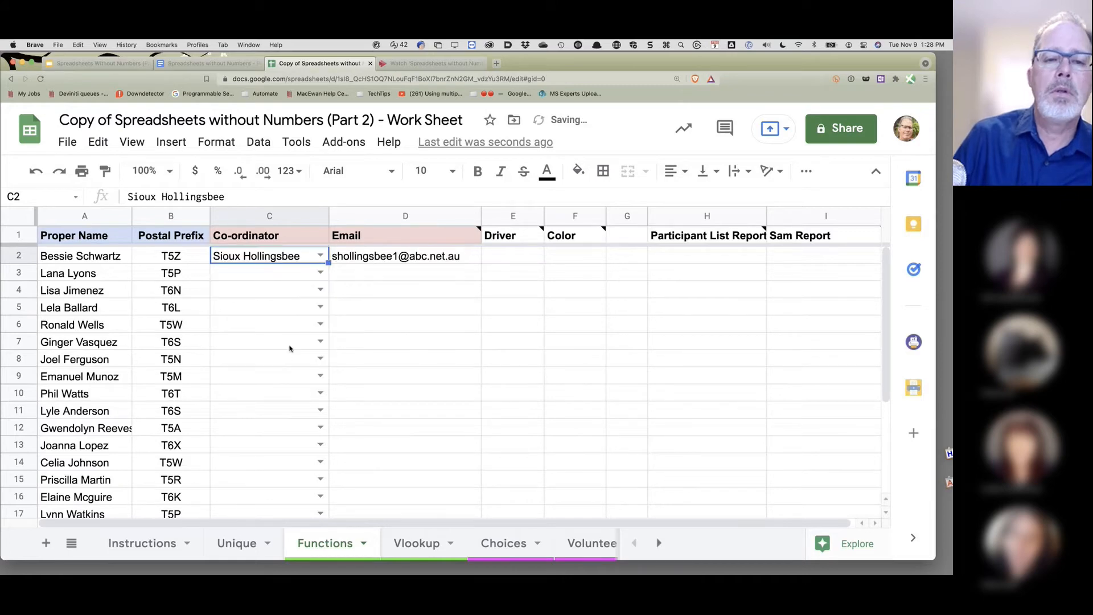
click(319, 256)
click(268, 379)
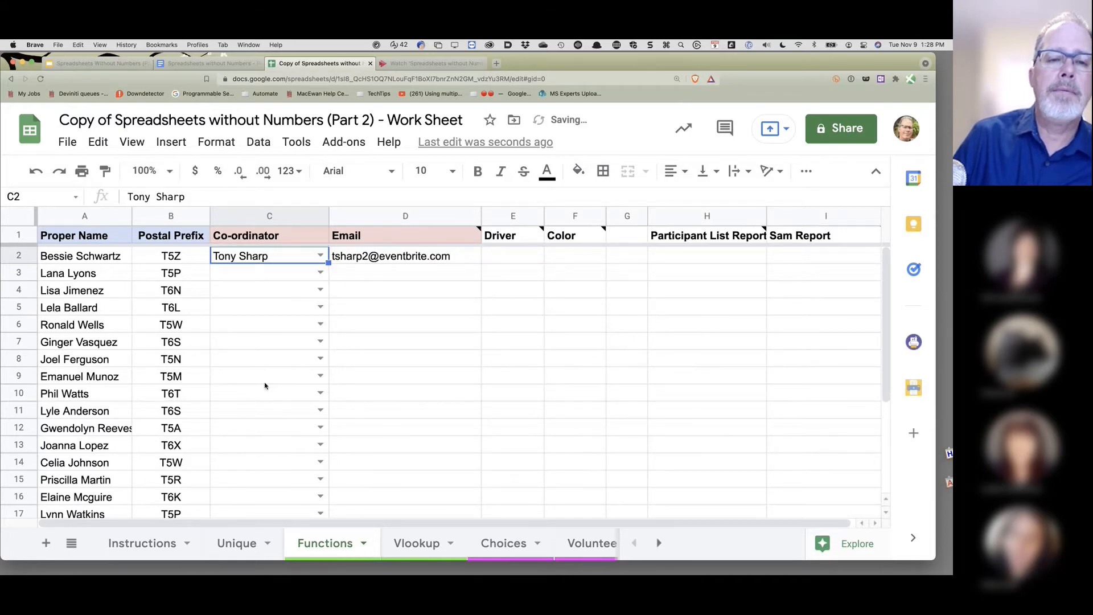
click(320, 256)
click(279, 291)
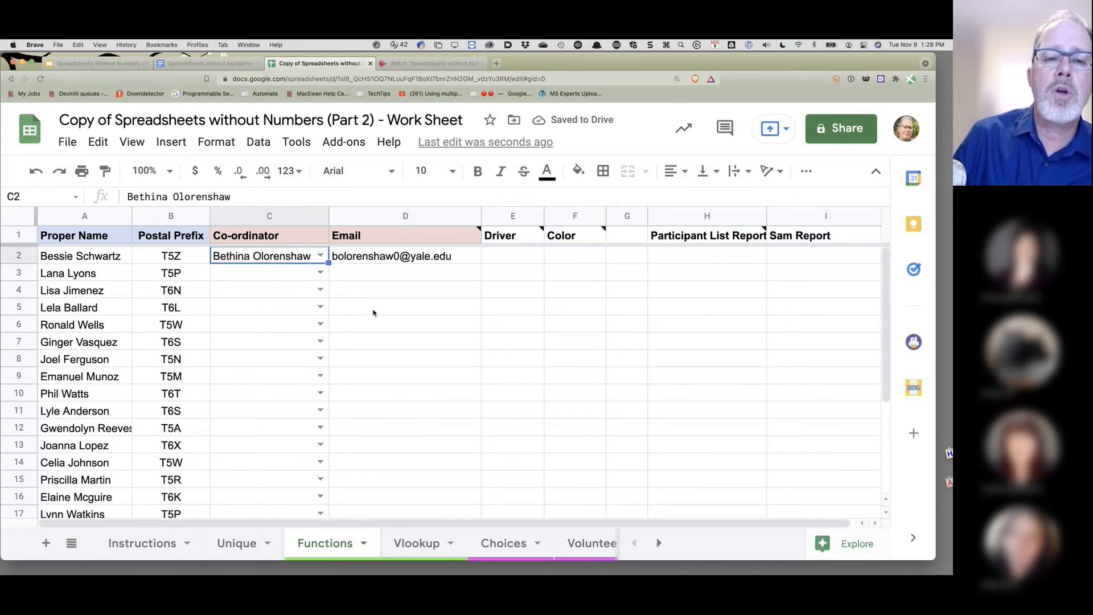
mouse_move(346, 260)
click(462, 260)
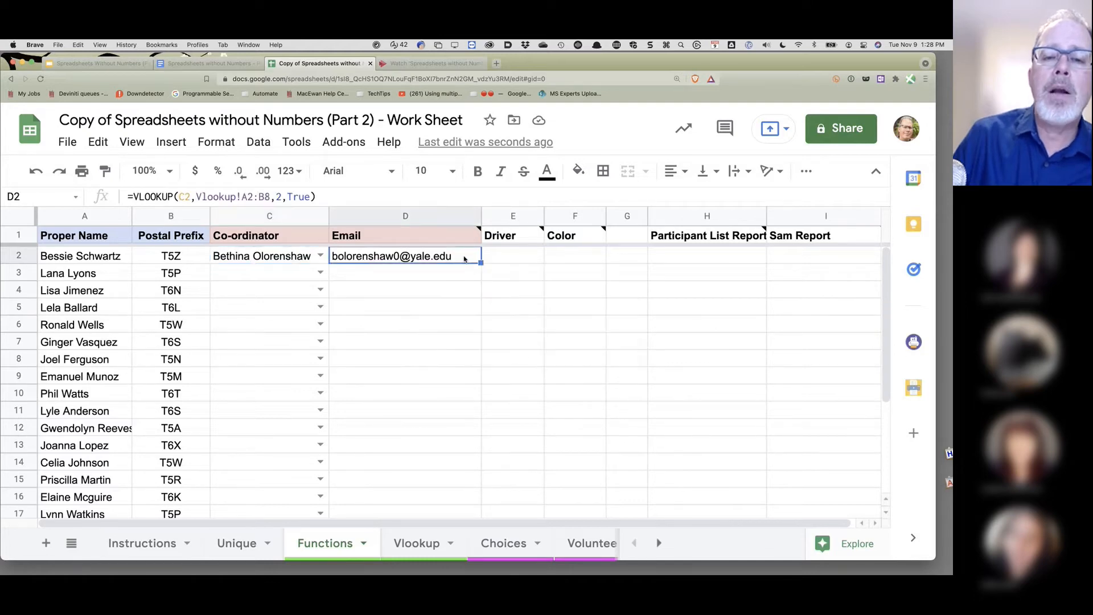
- Copy D2's lookup down to D5 and inspect the shifted ranges in D3 and D4
drag(476, 261, 464, 297)
click(415, 276)
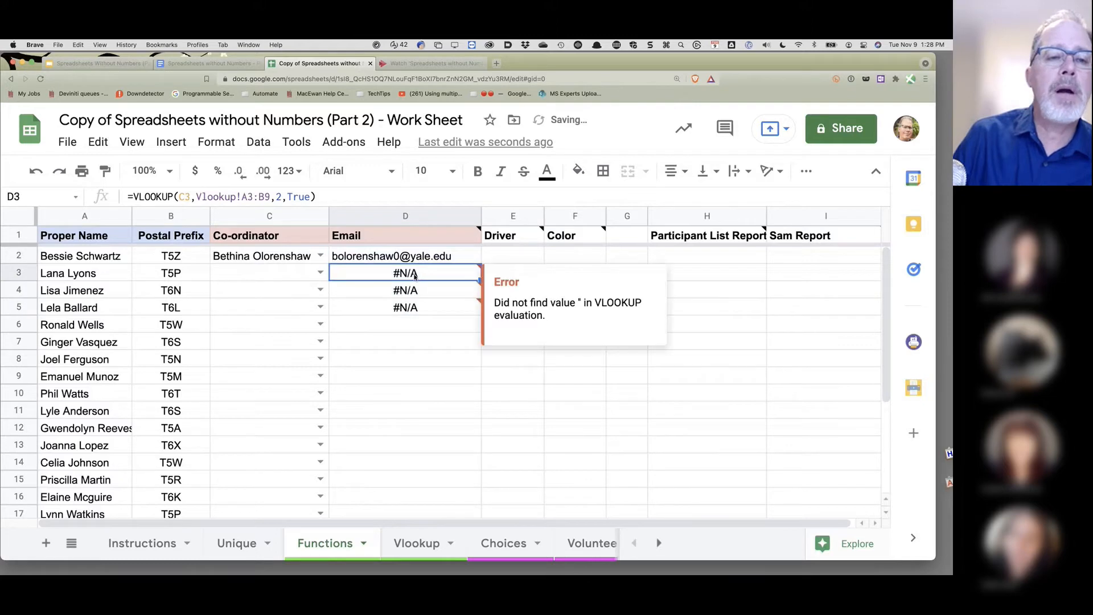
click(417, 293)
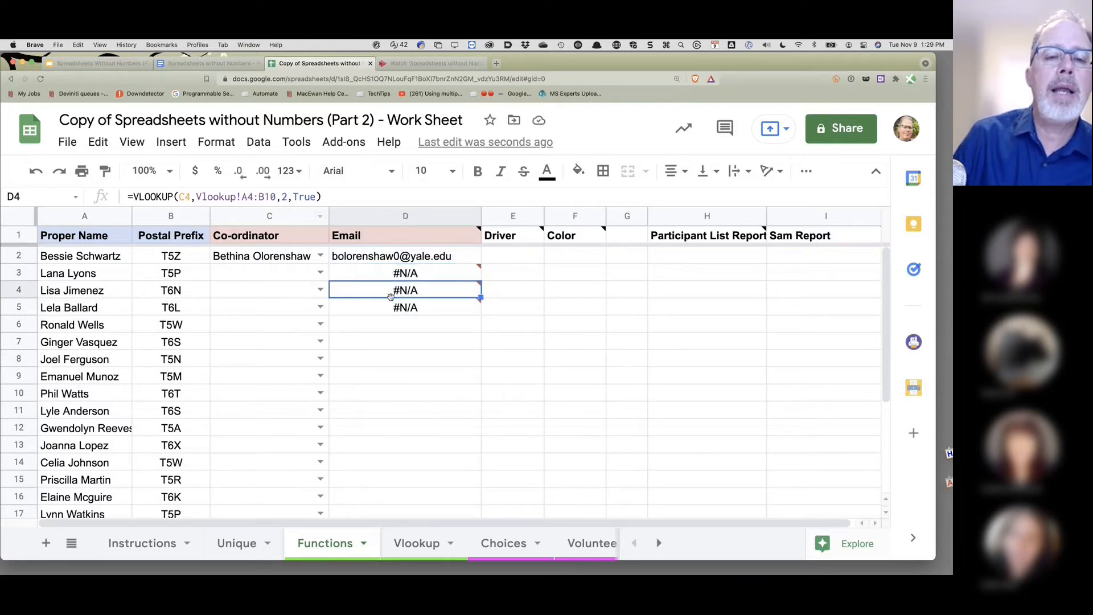
- Assign coordinators to C3 and C4 from their dropdowns
click(320, 277)
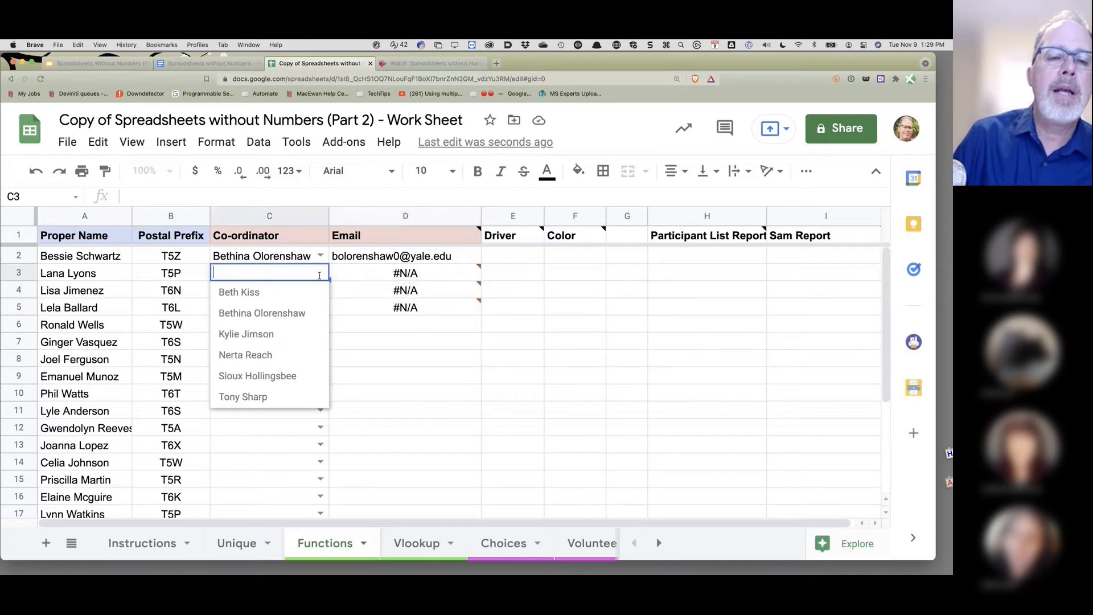
click(270, 292)
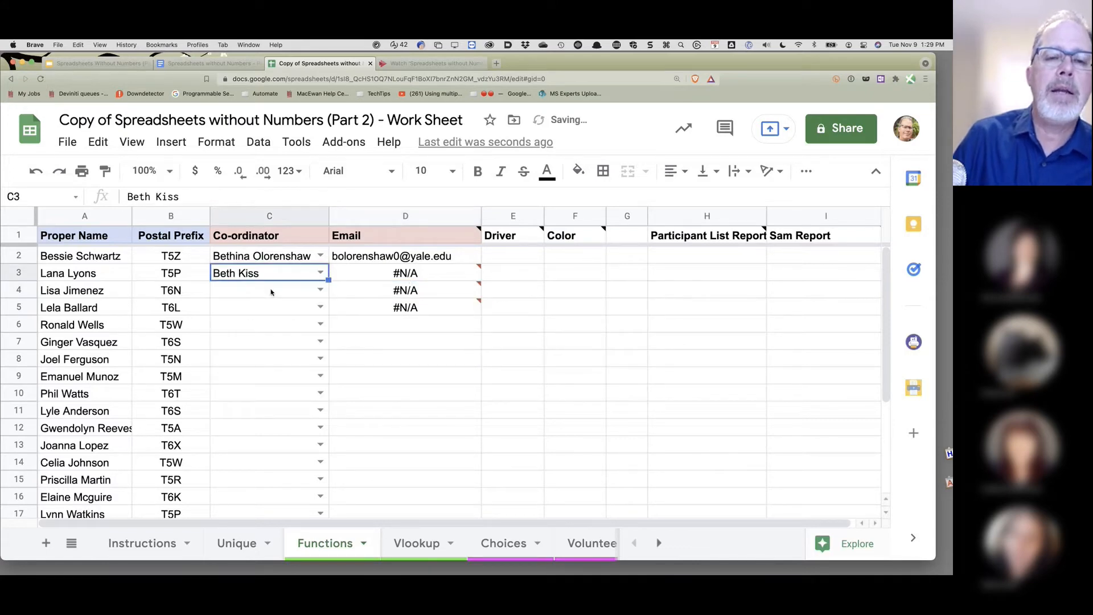
click(319, 289)
click(283, 353)
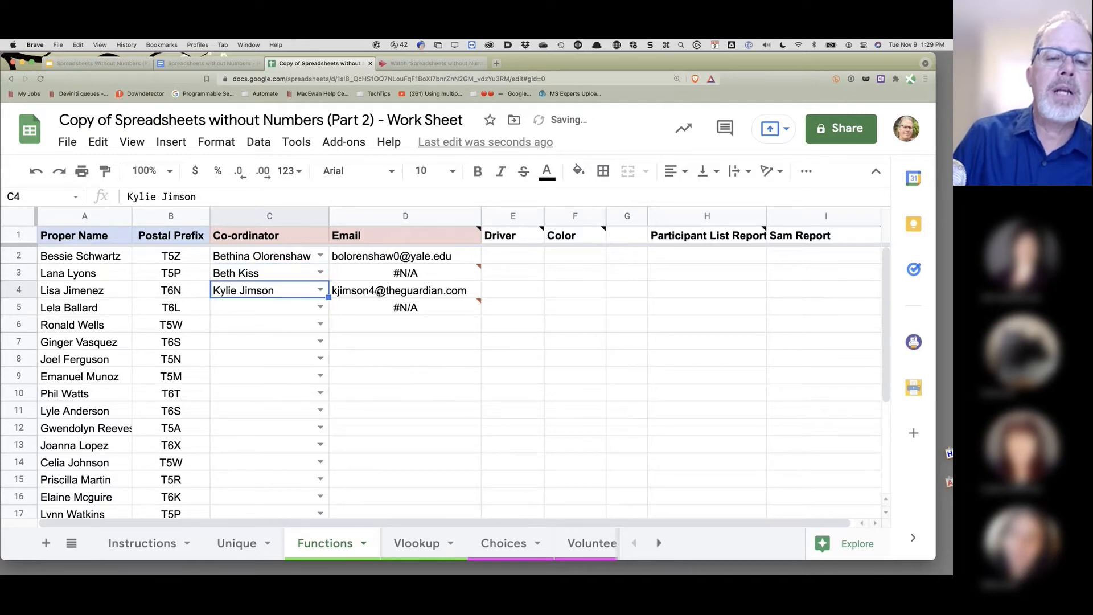
- Clear the broken copied lookups from D3:D5 and go to the Vlookup sheet
click(432, 296)
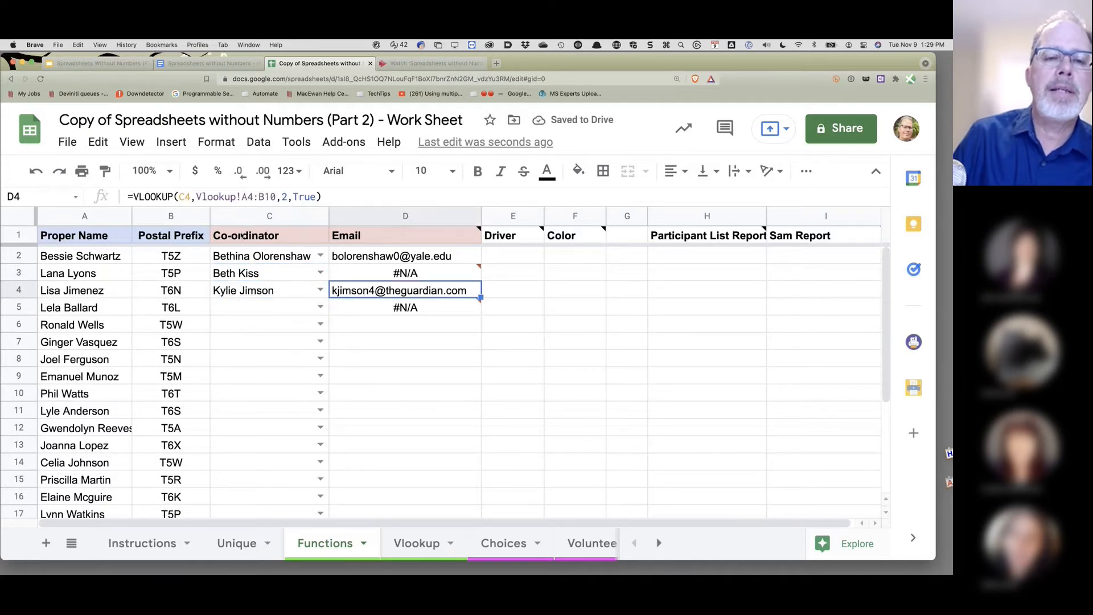
click(415, 273)
shift+click(414, 308)
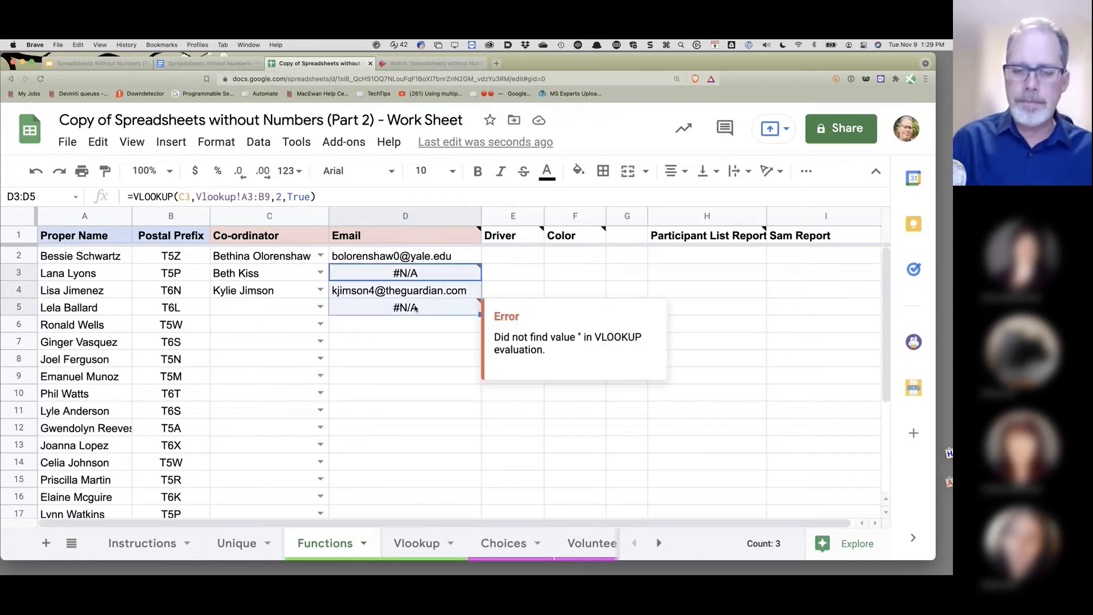
key(Delete)
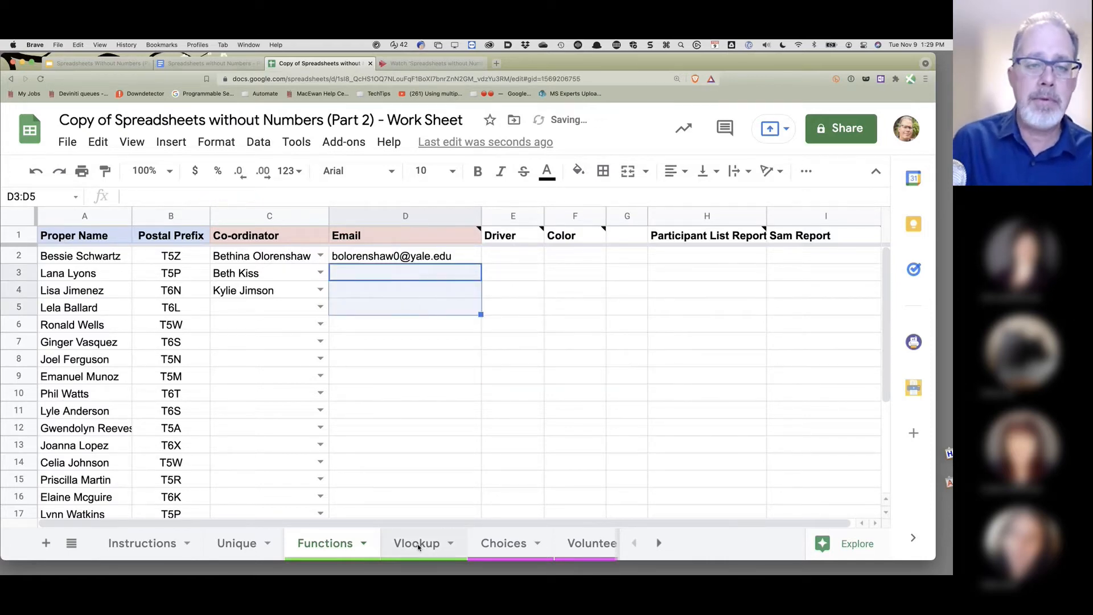
click(417, 544)
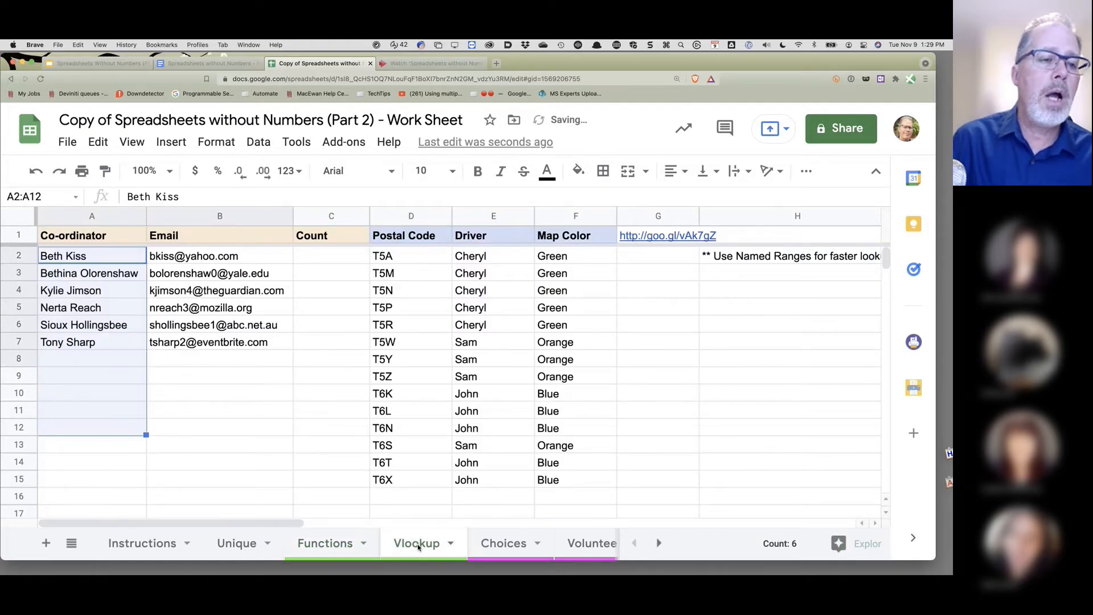
- Save Vlookup!A2:B10 through Data > Named ranges under the name CoordList
shift+click(242, 403)
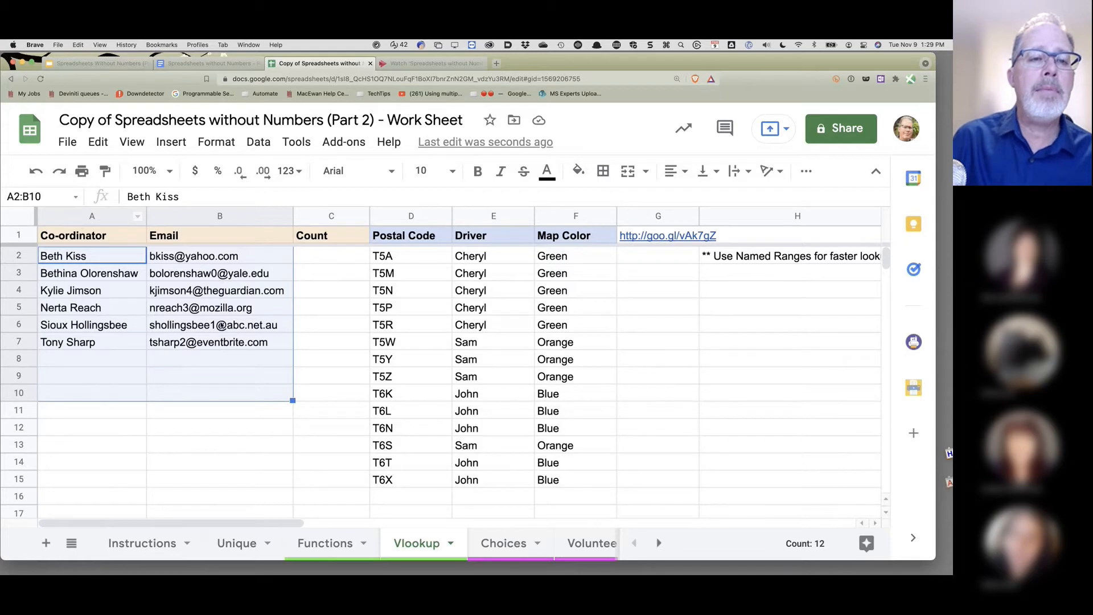
click(258, 142)
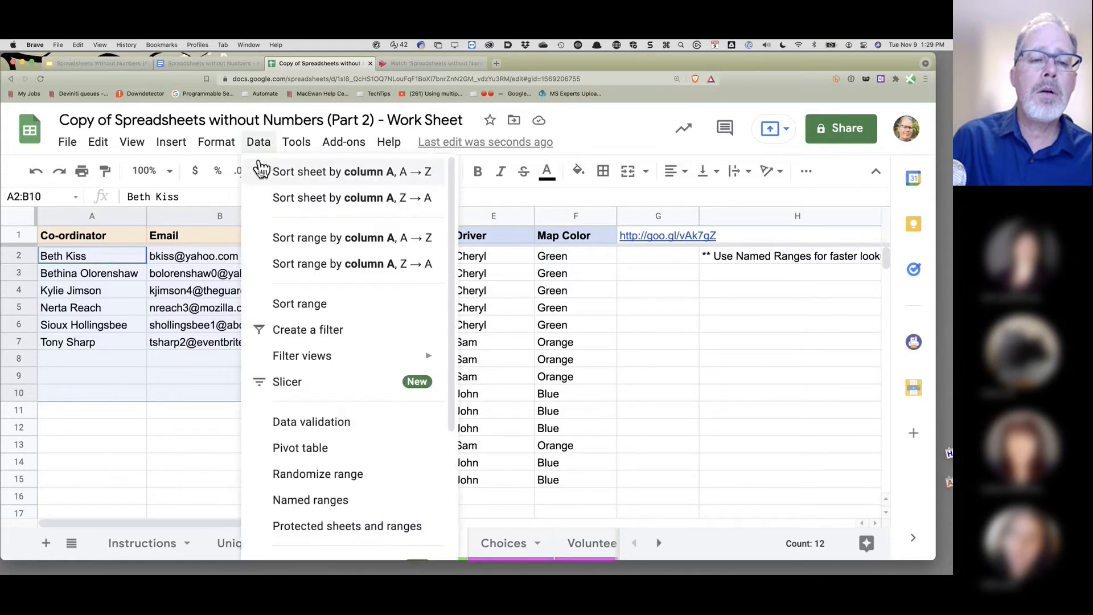
click(320, 499)
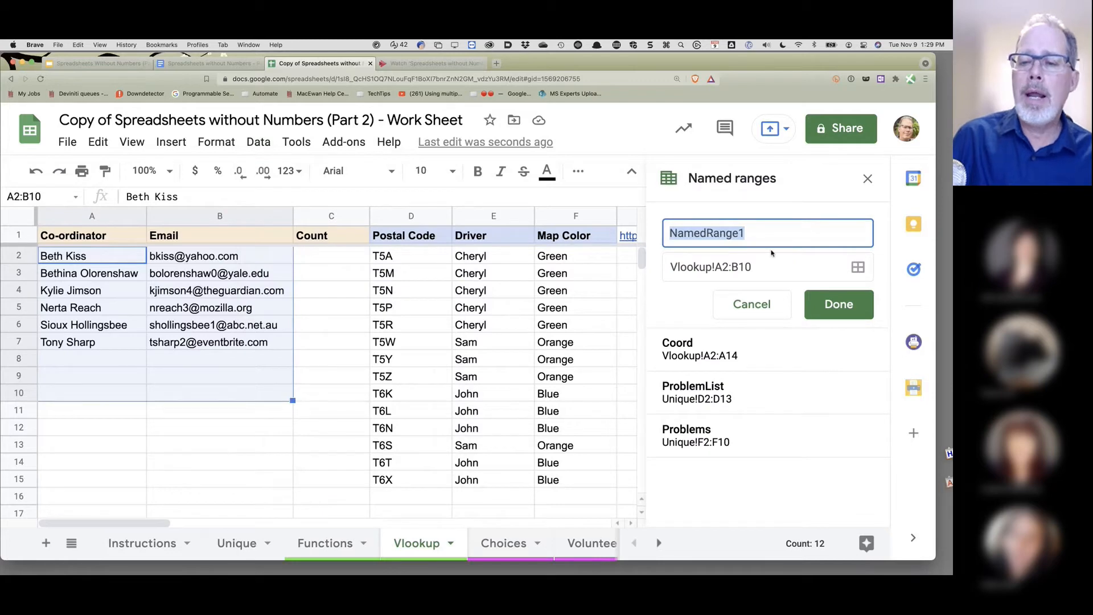
text(Cor)
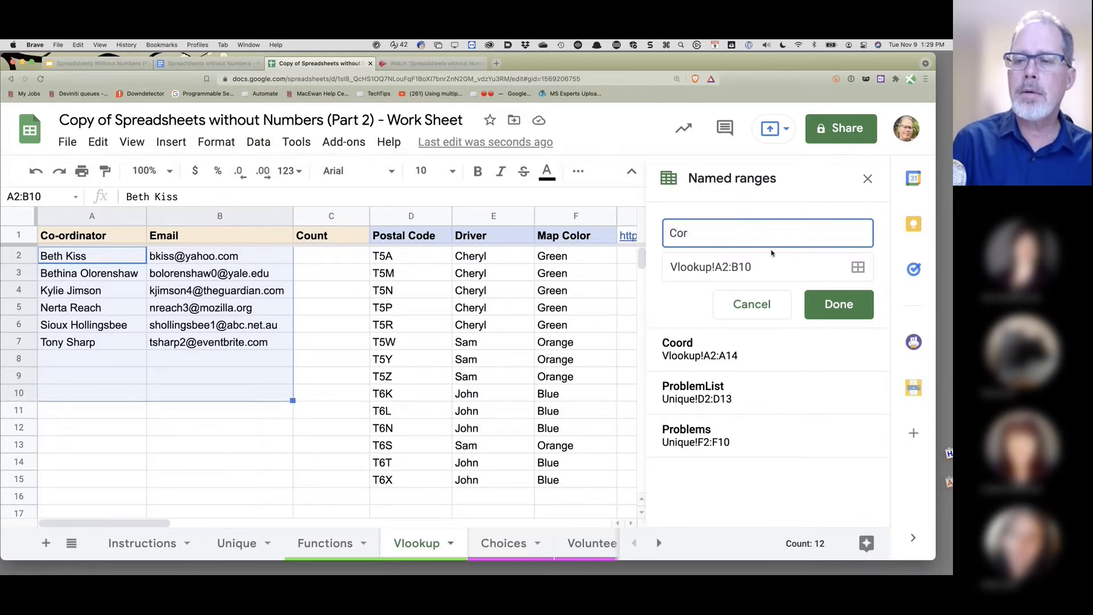
text(rdList)
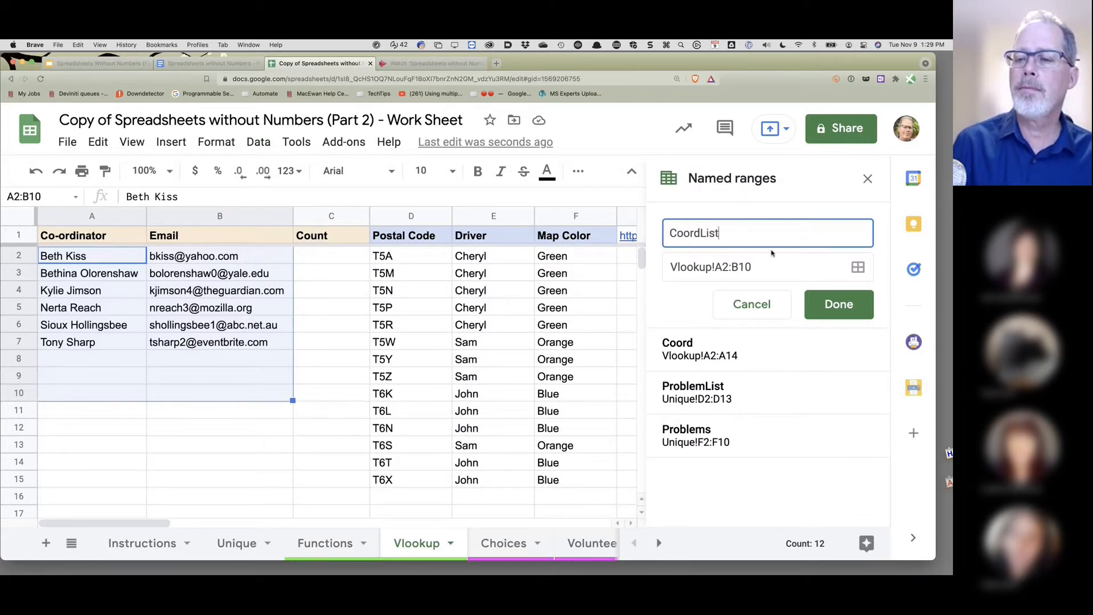
click(834, 309)
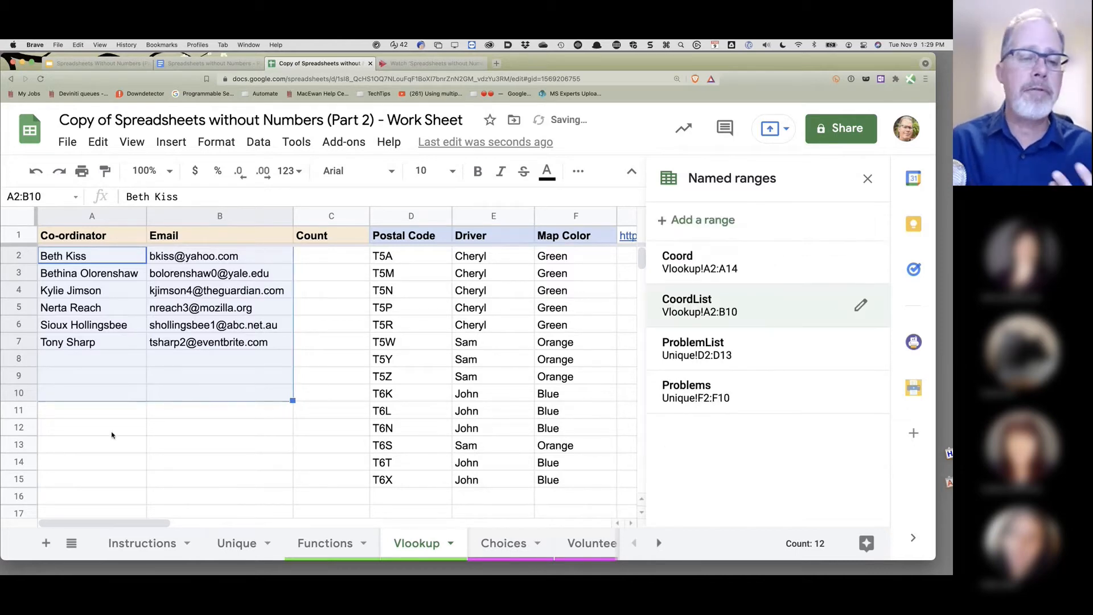
- Replace Vlookup!A2:B8 in D2's VLOOKUP with the CoordList named range and commit
click(326, 543)
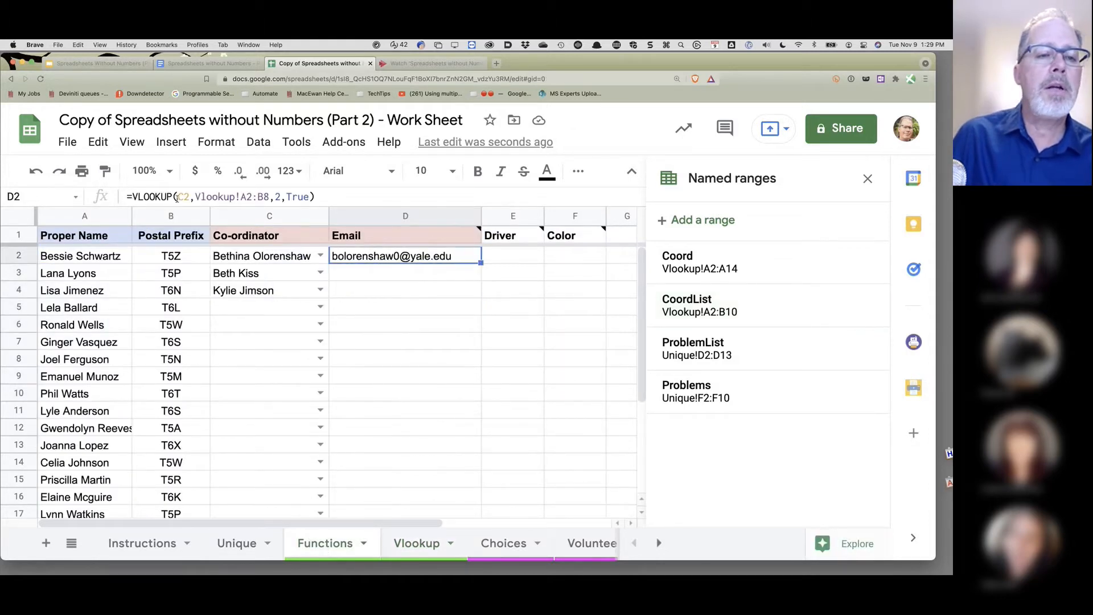
drag(197, 197, 260, 203)
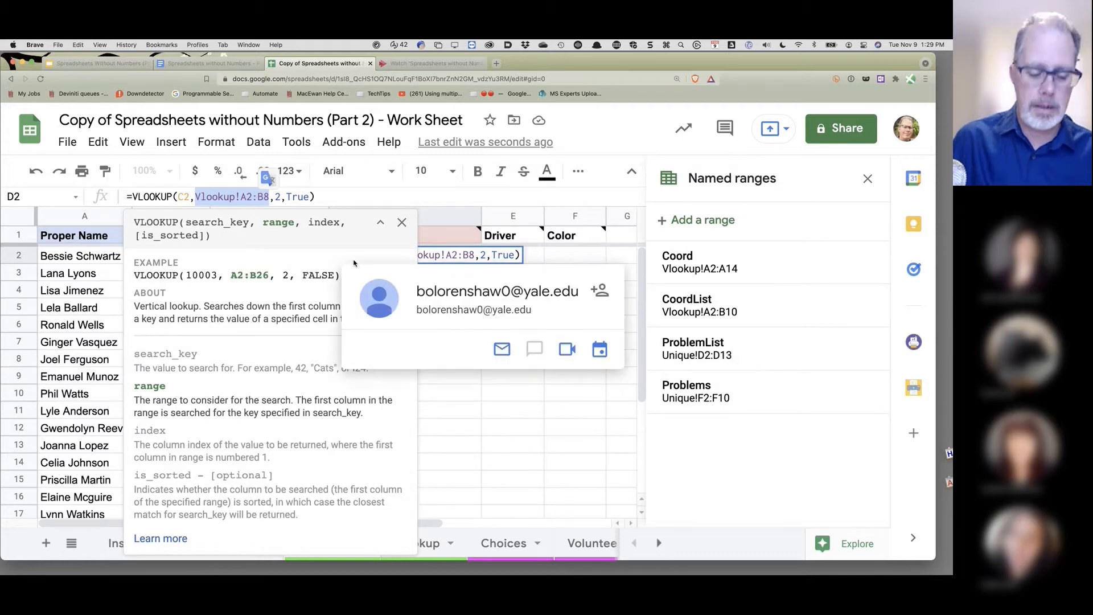
text(Coor)
key(Tab)
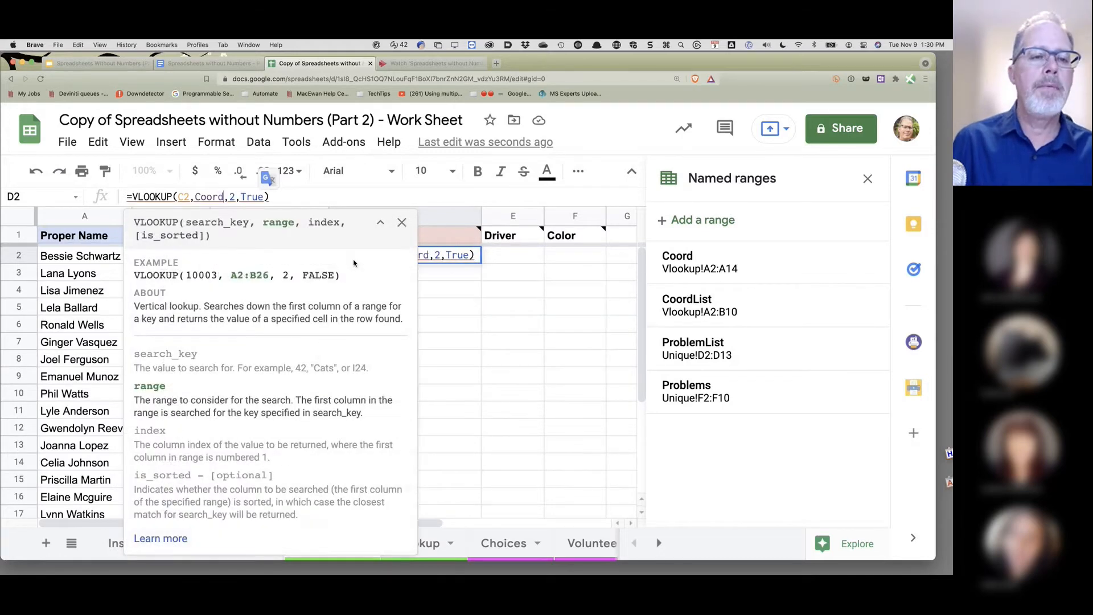
text(L)
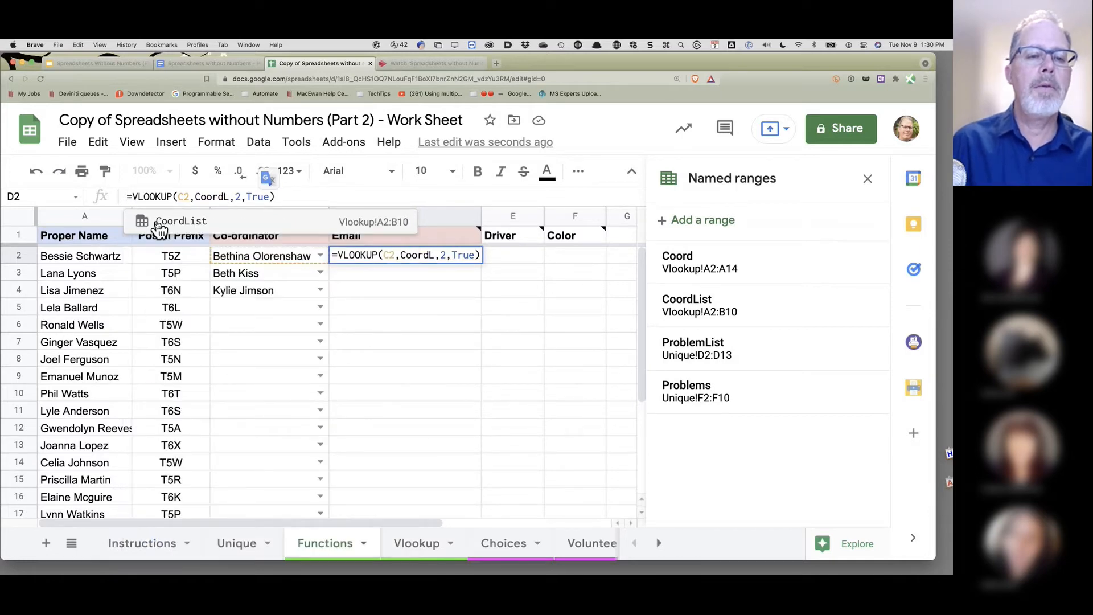
click(160, 222)
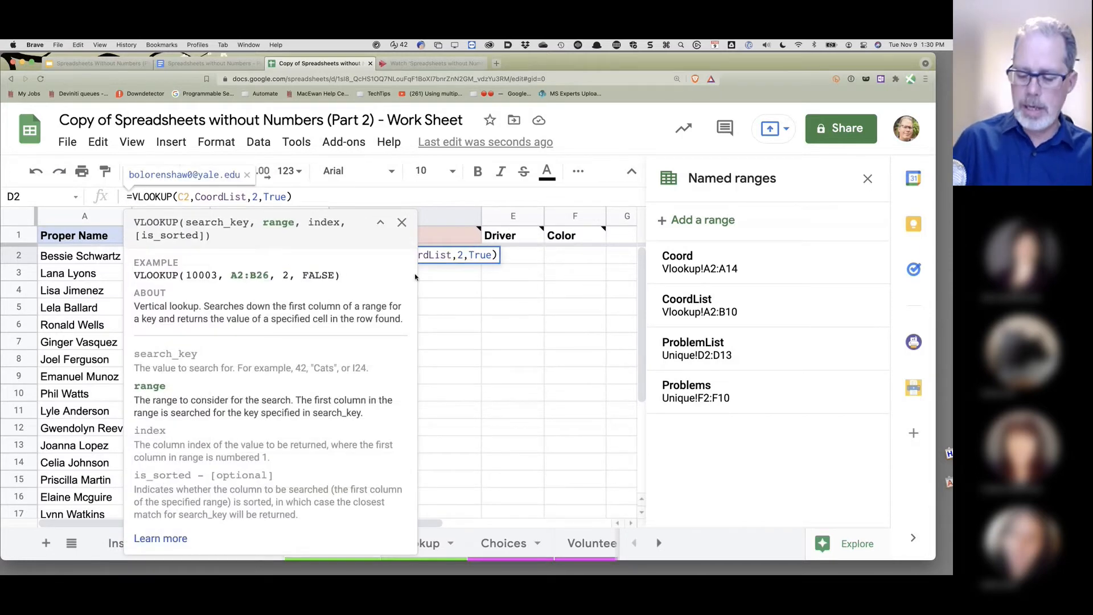
key(Return)
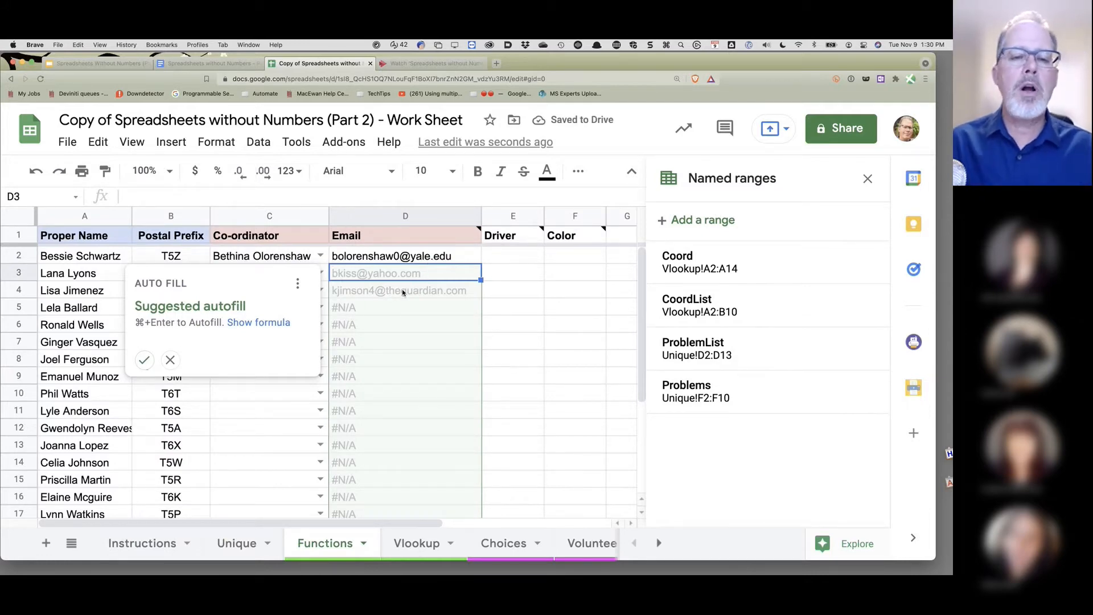
- Fill the lookup down the Email column and assign co-ordinators in rows 11, 6 and 8
click(146, 364)
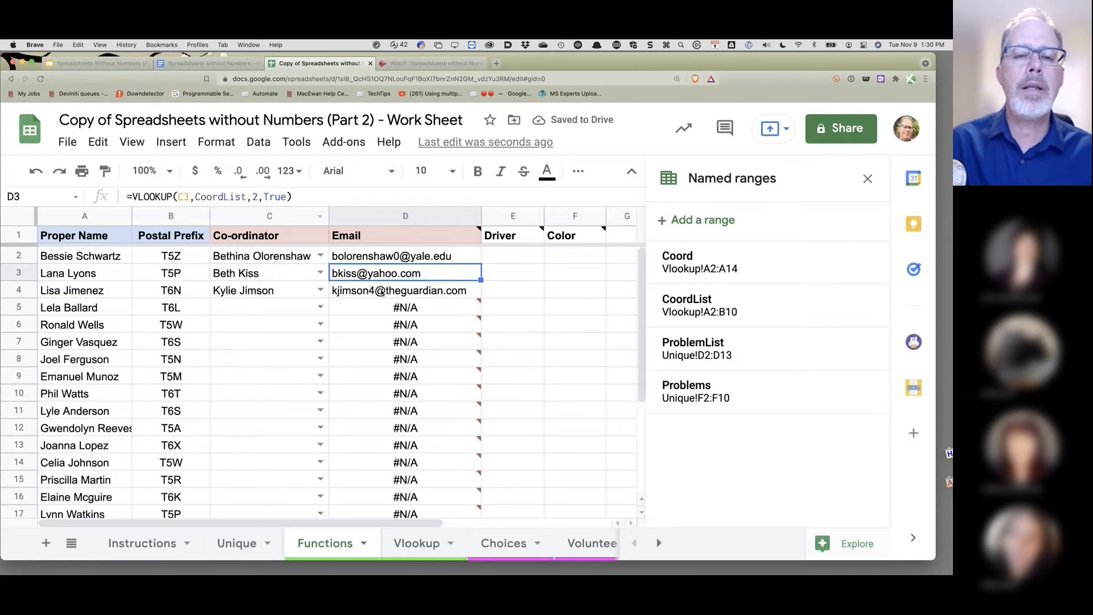
click(381, 291)
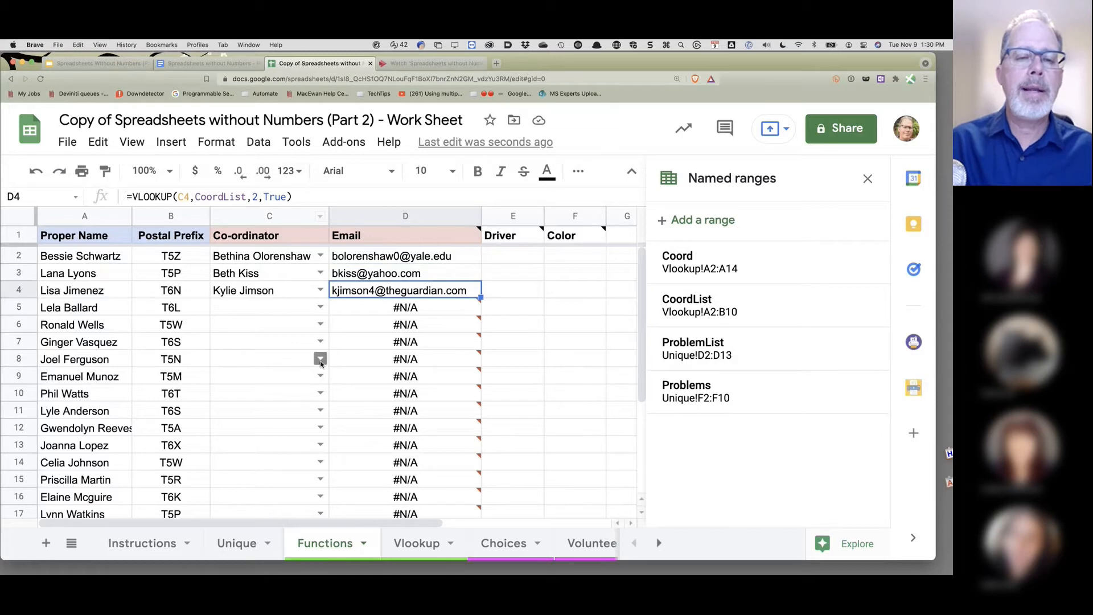
click(321, 410)
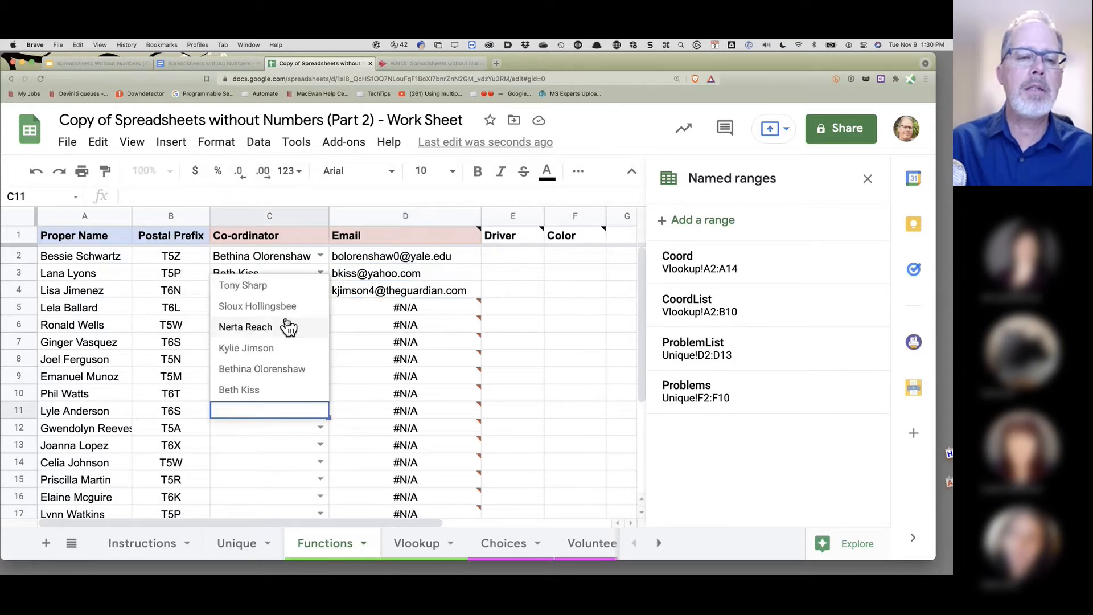
click(239, 390)
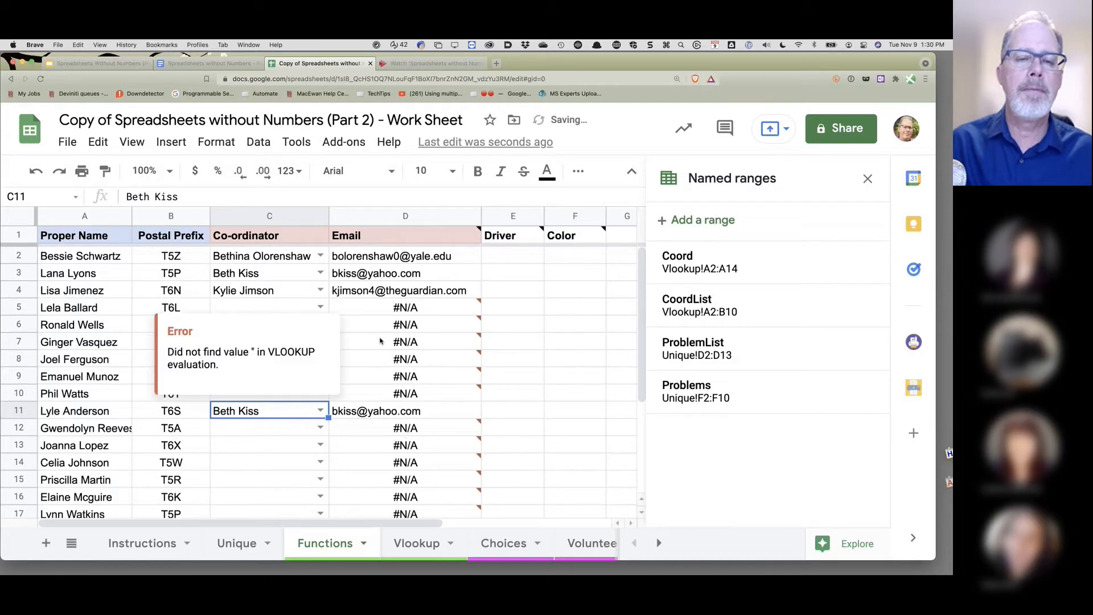
click(345, 331)
click(321, 324)
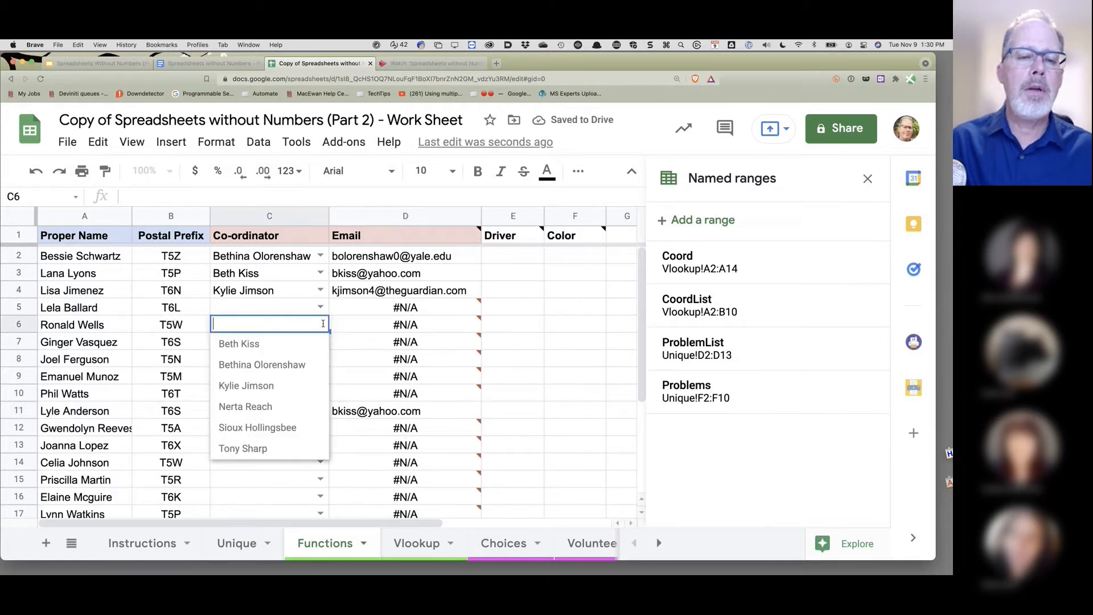
click(288, 363)
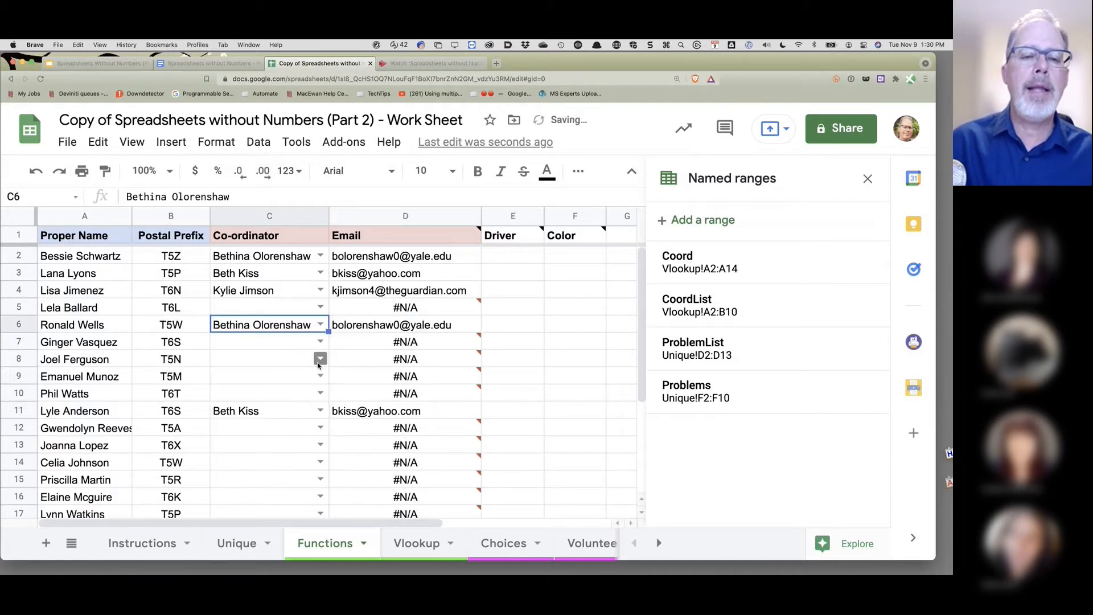
click(318, 361)
click(287, 384)
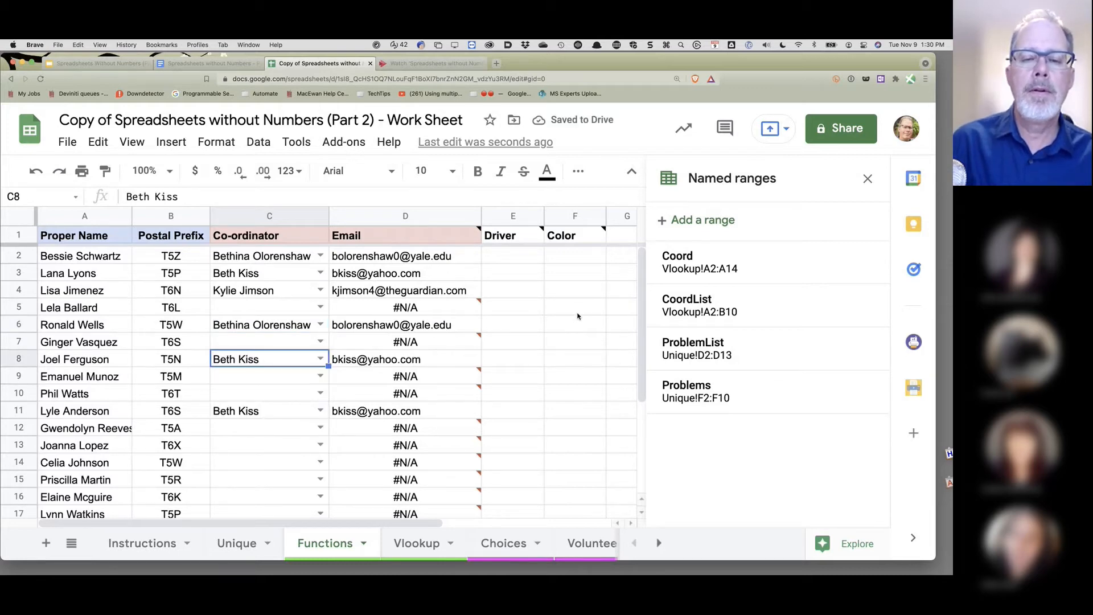
- Check the Email header's note and the lookup formula in D2
click(410, 241)
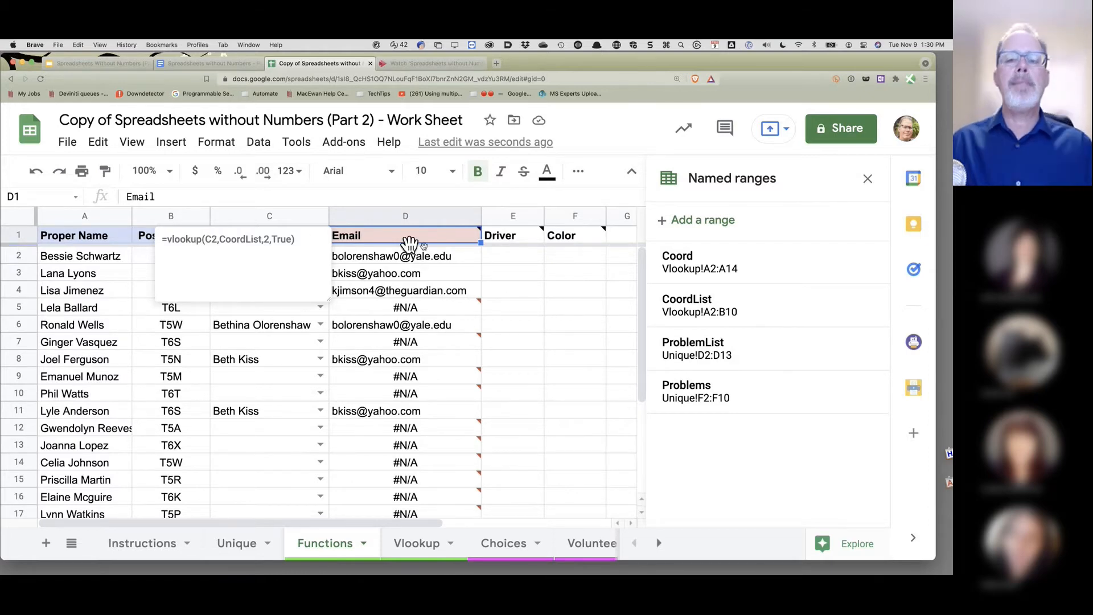
click(453, 257)
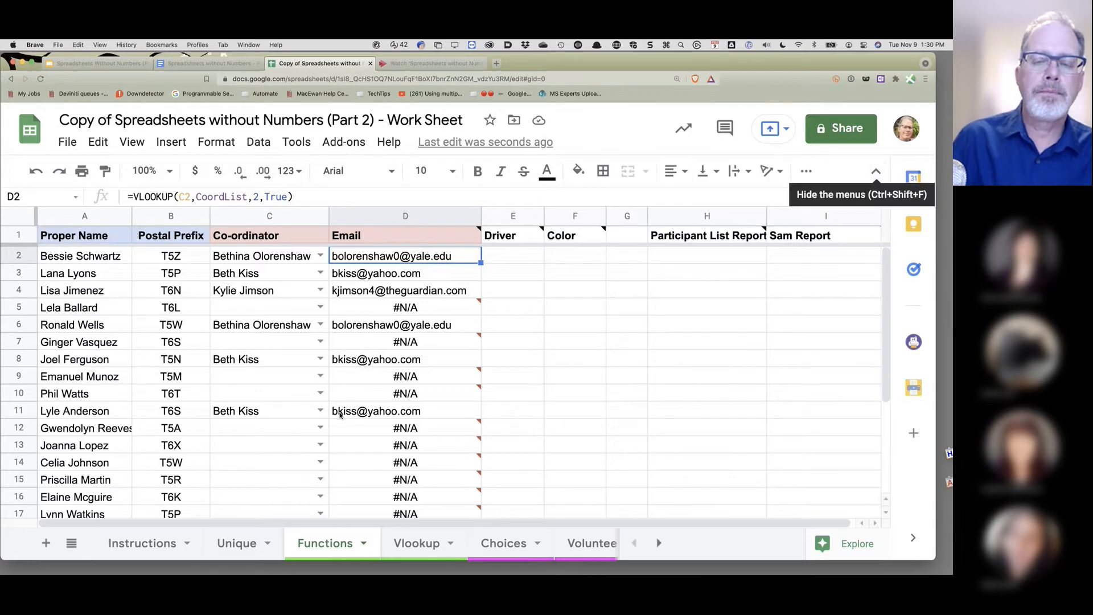
mouse_move(350, 464)
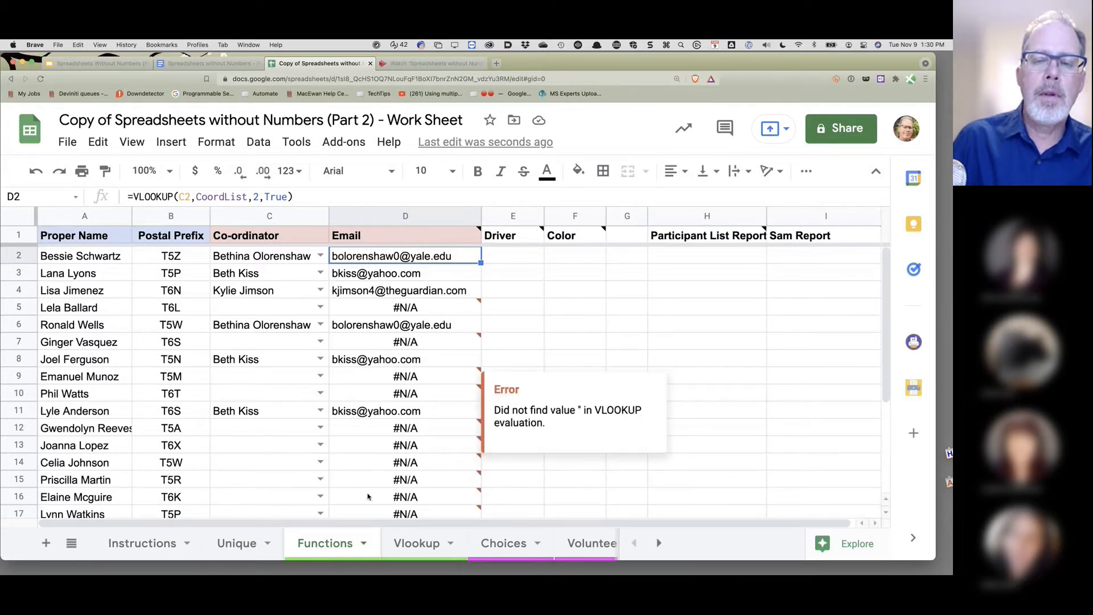
- Review the co-ordinator list on the Vlookup sheet, then return to Functions and select column C
click(409, 545)
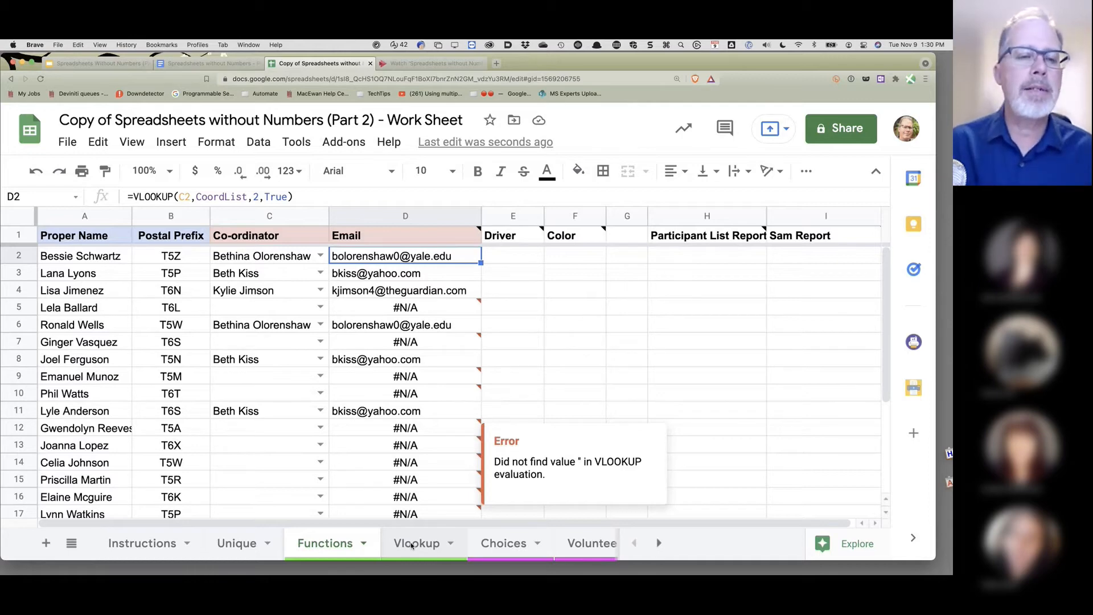
click(412, 546)
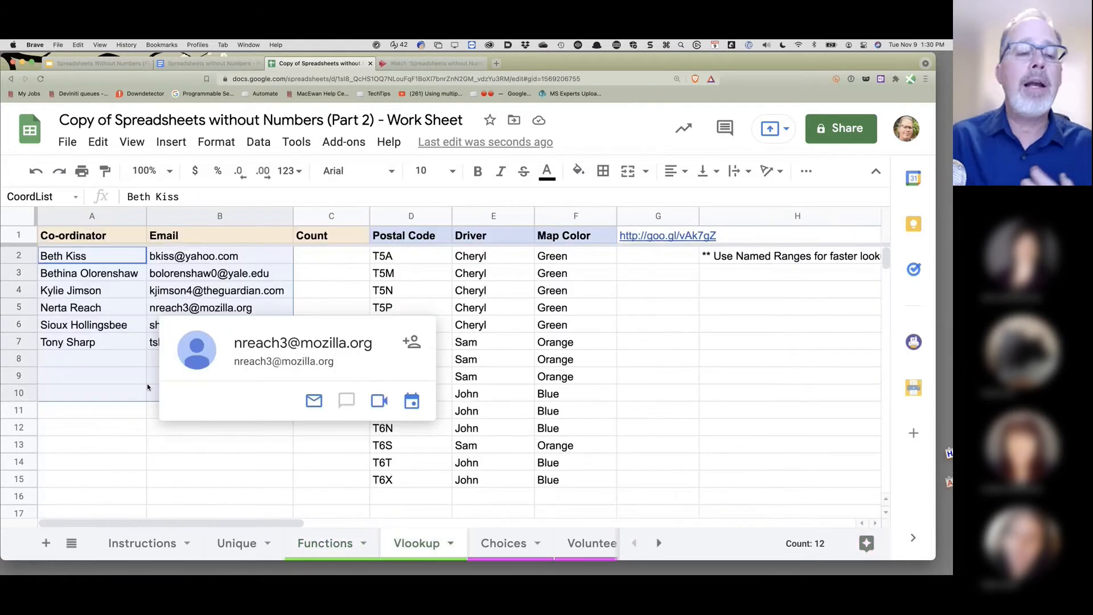
click(153, 432)
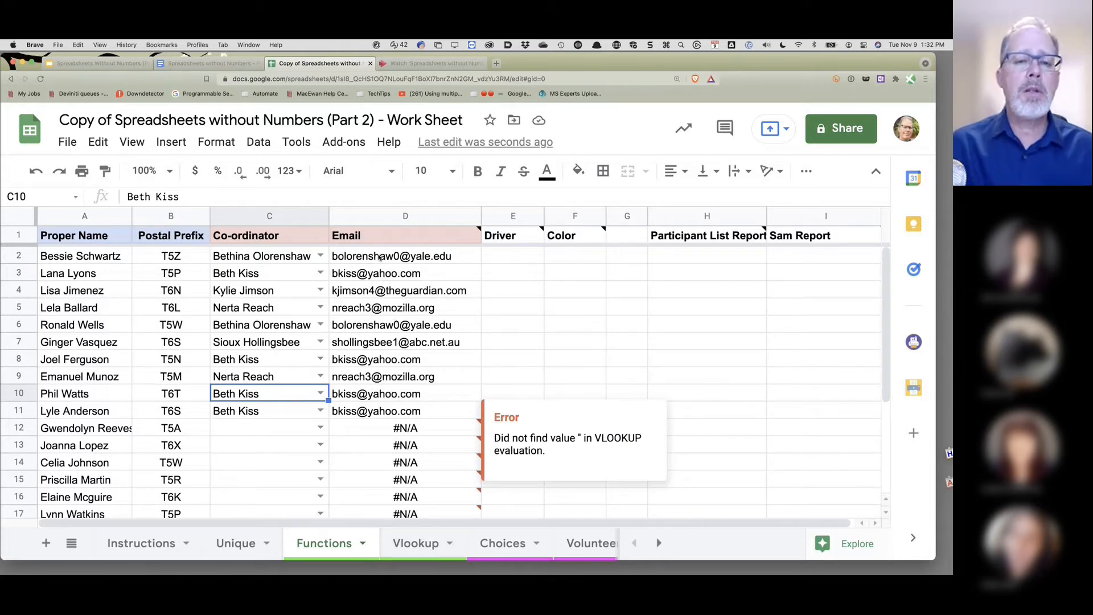
click(415, 545)
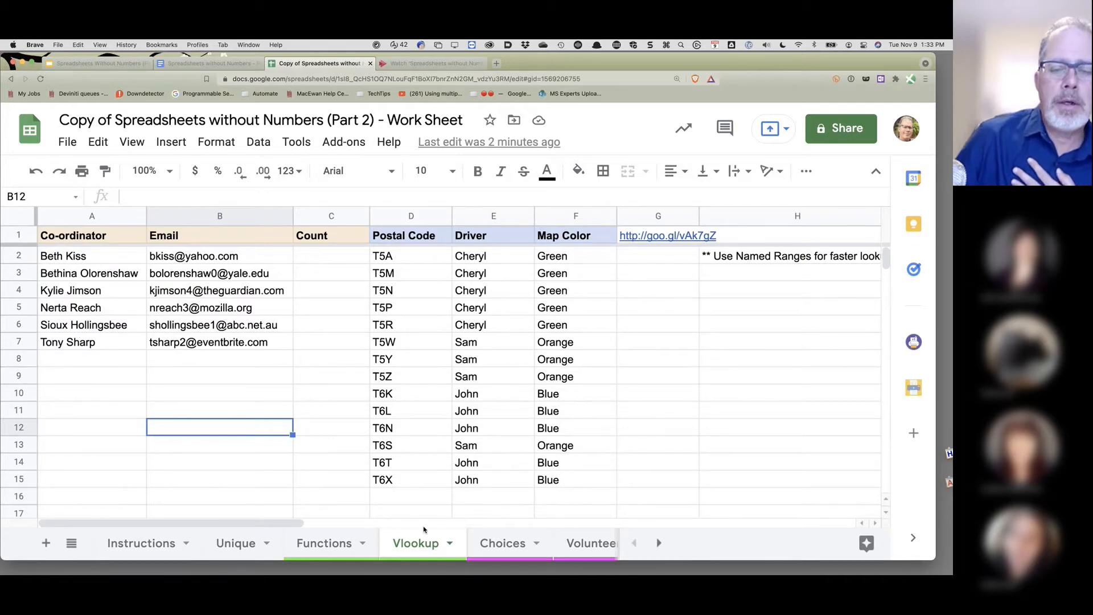
click(334, 545)
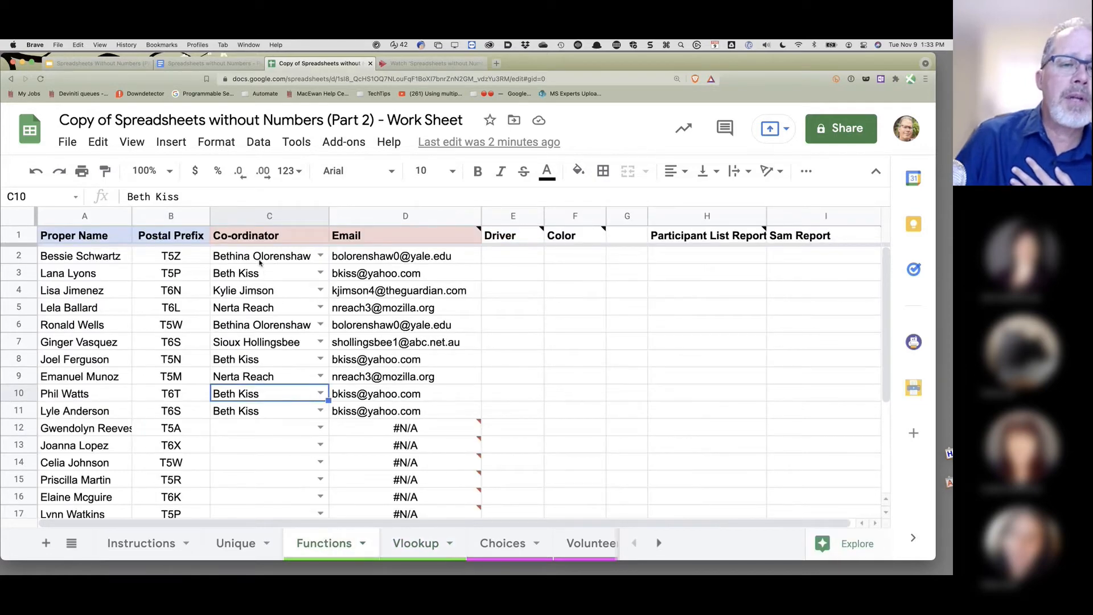
scroll(259, 467, down, 2)
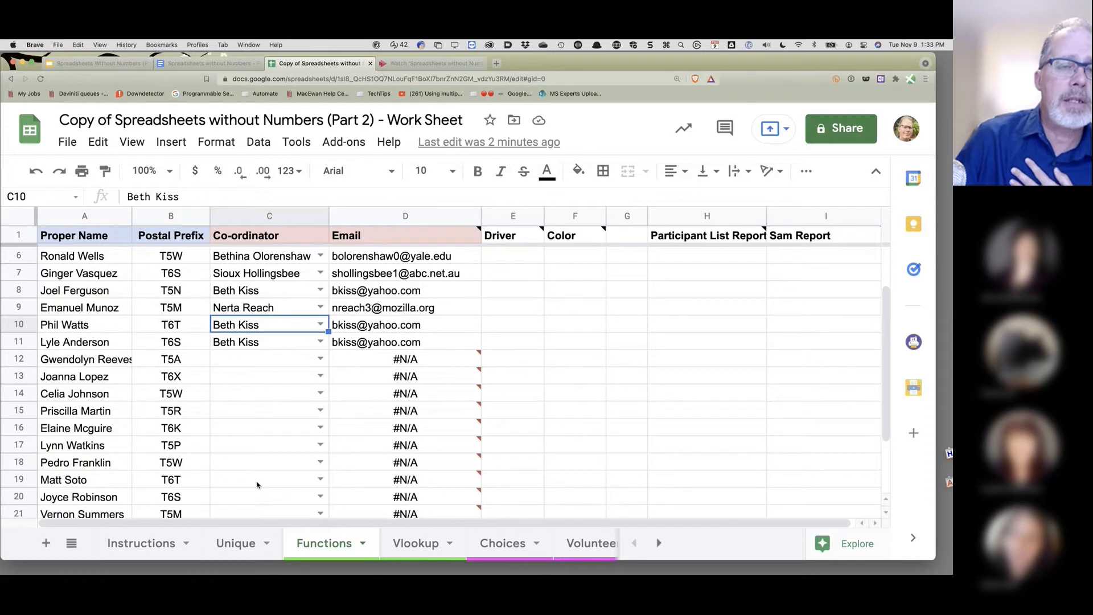
scroll(256, 485, up, 2)
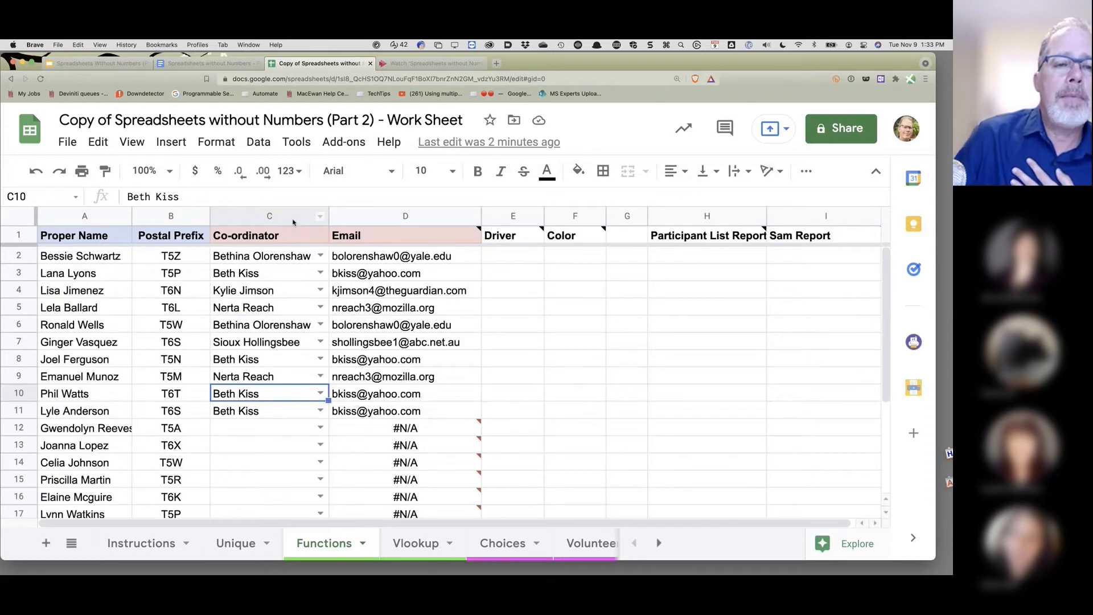
click(260, 216)
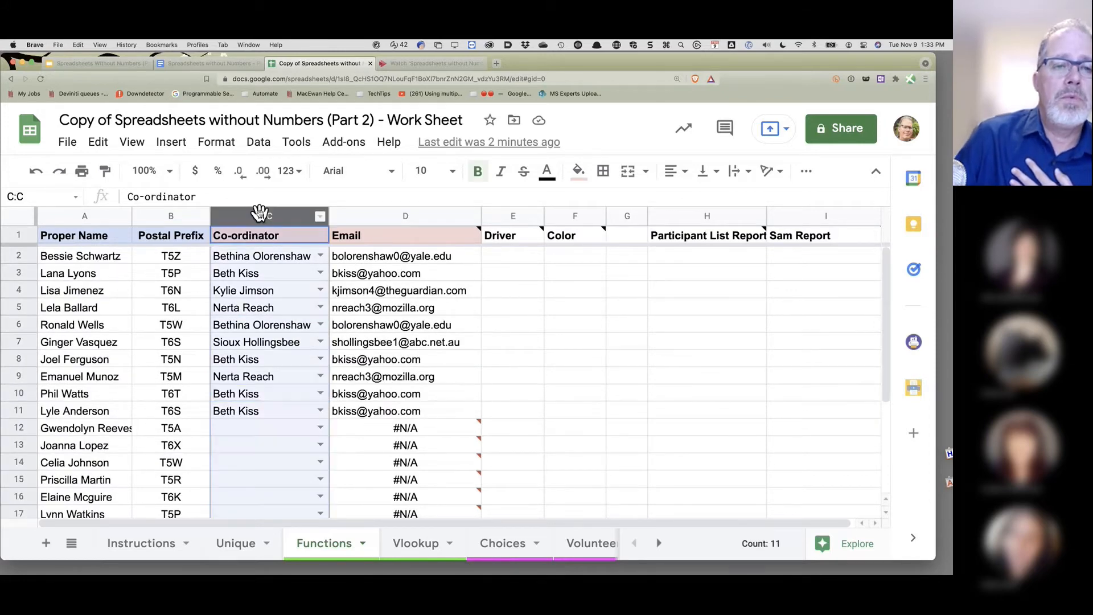
- Save Functions!C2:C24 as named range AssignedCoord and close the Named ranges sidebar
click(262, 149)
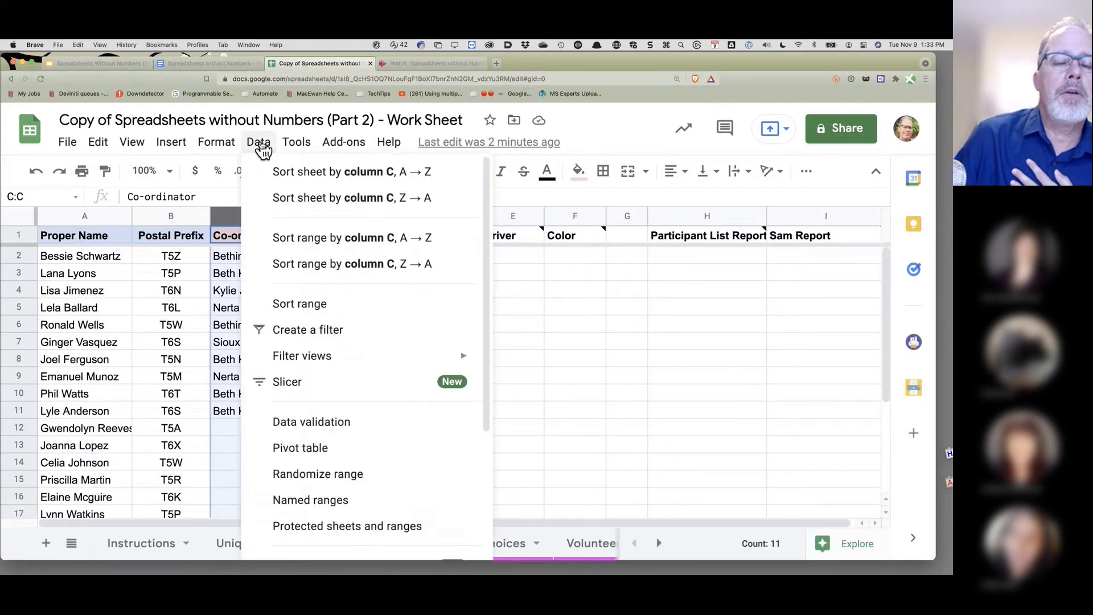
click(338, 501)
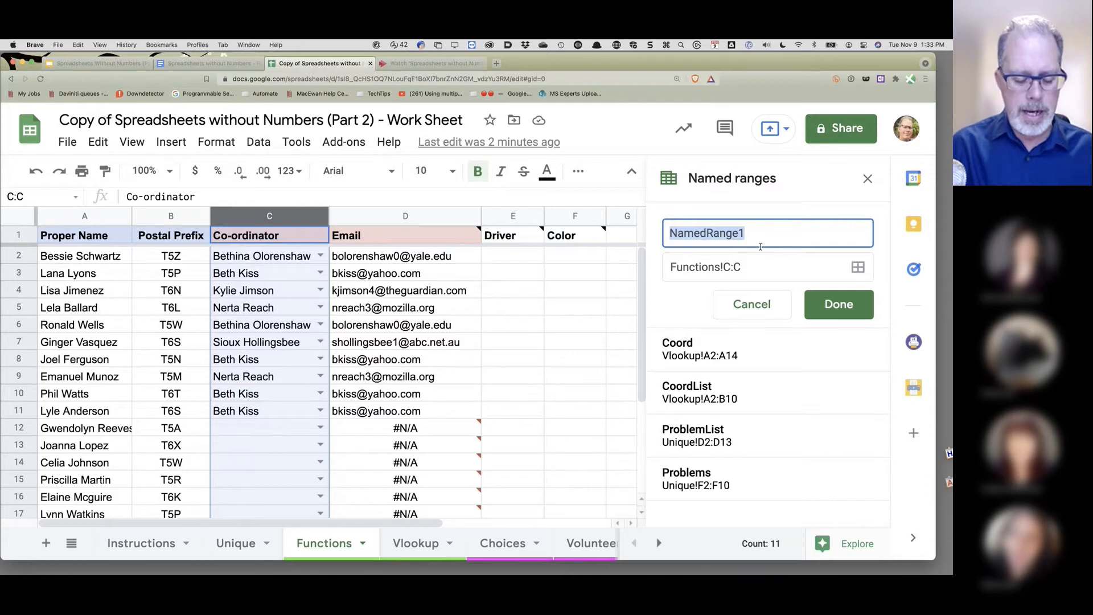
text(Assign)
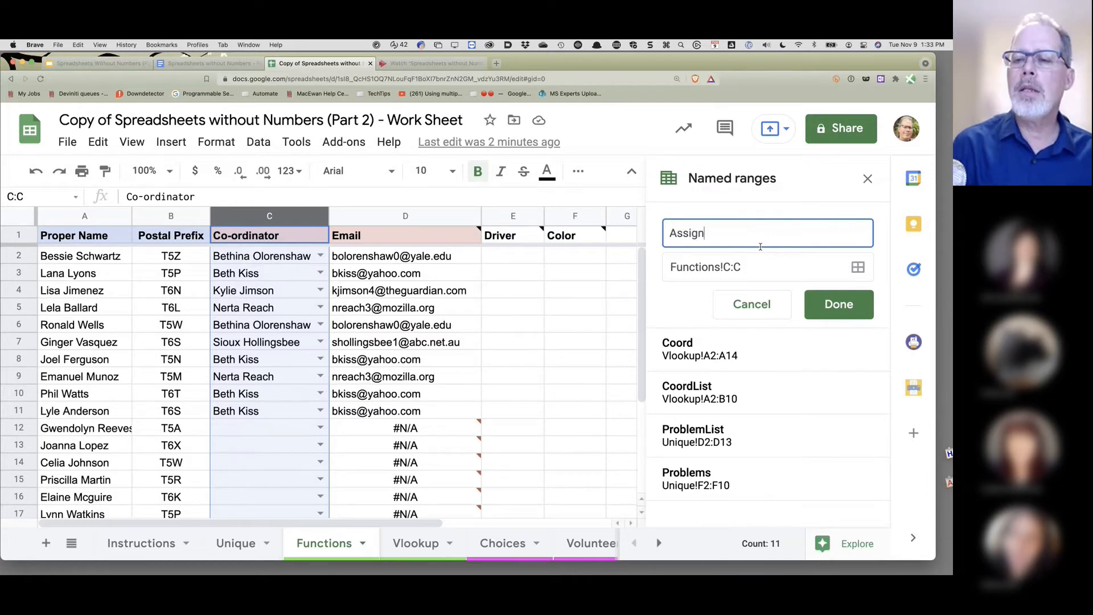
text(edCoord)
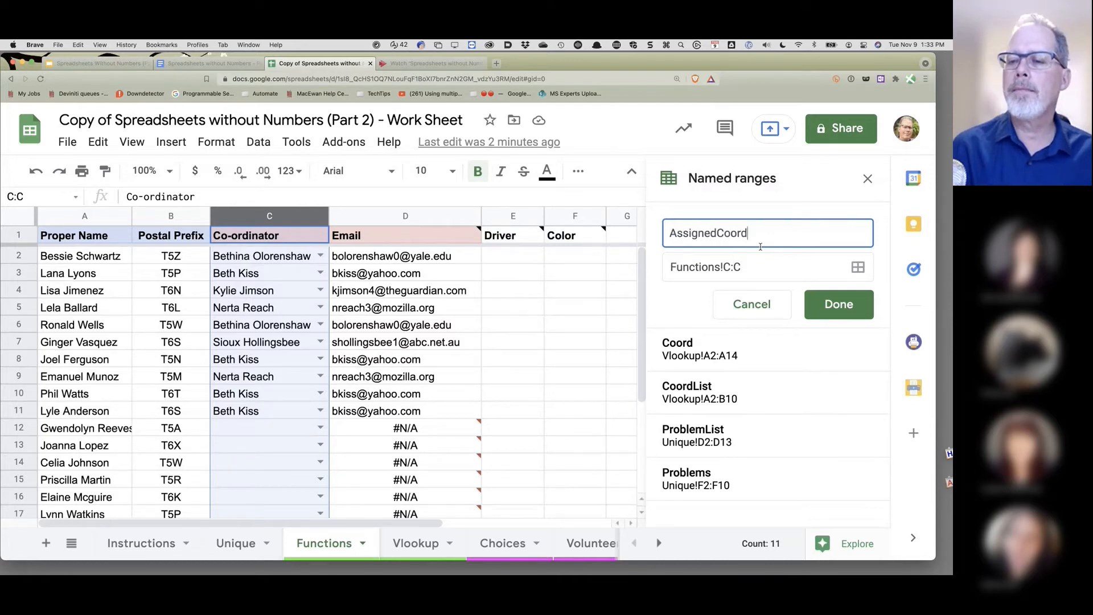
click(731, 267)
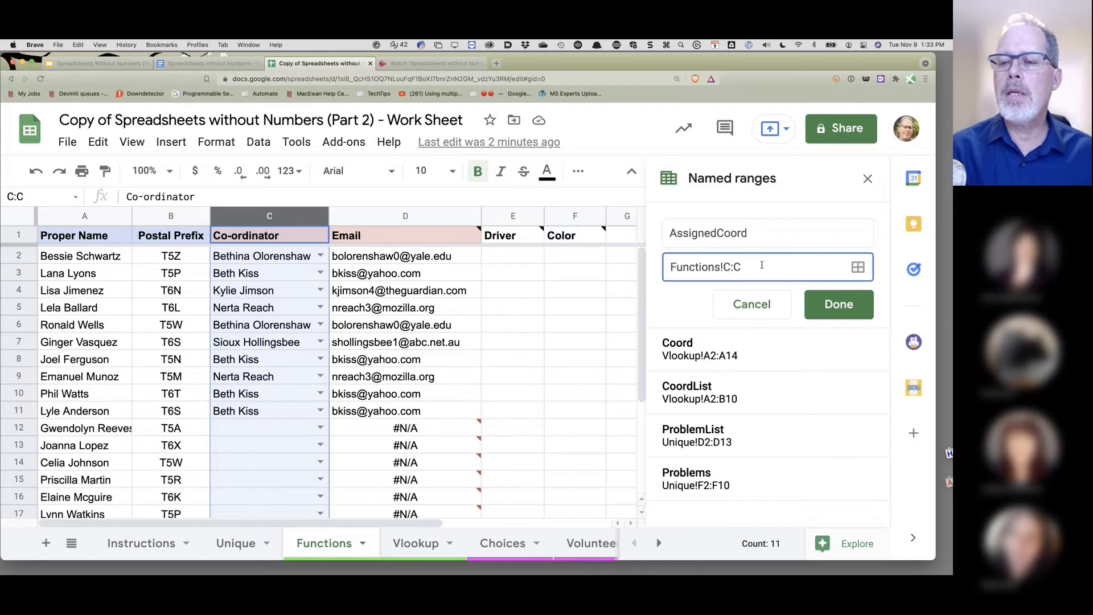
text(2)
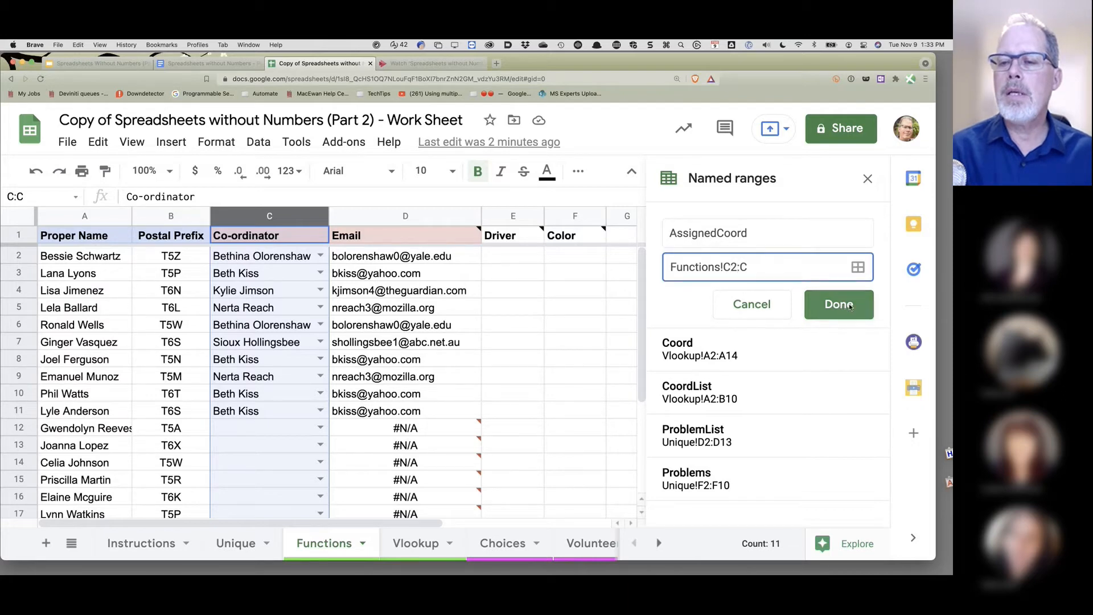
click(757, 267)
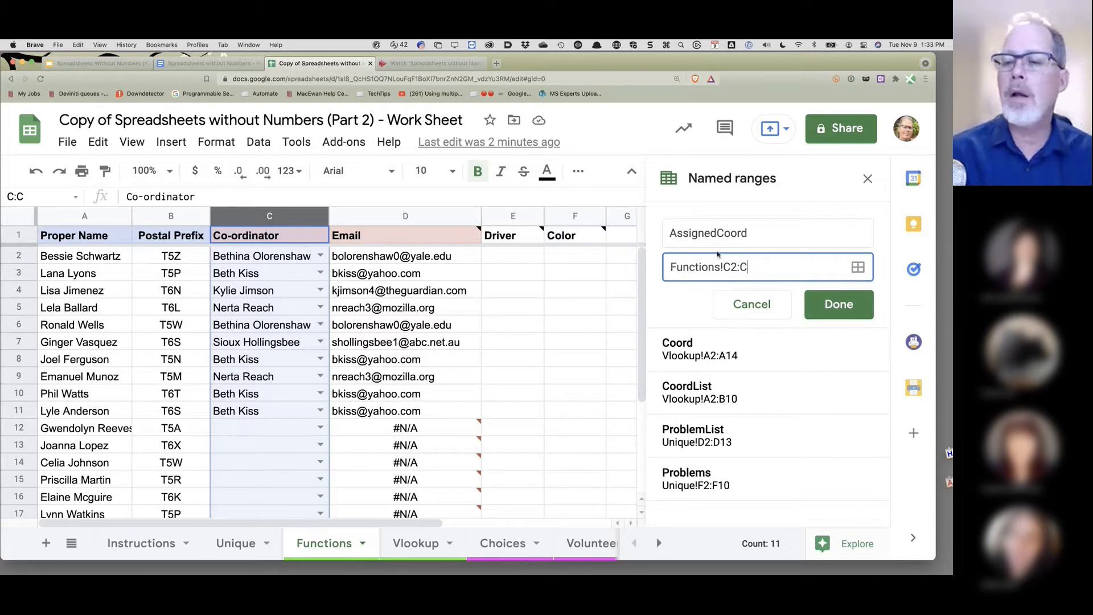
click(831, 303)
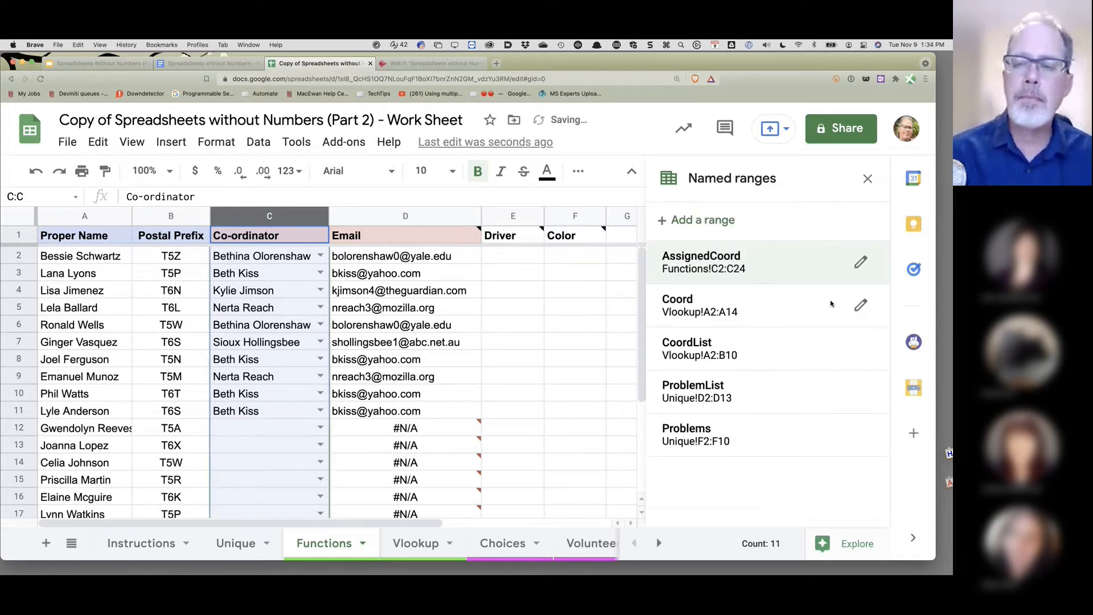
click(867, 180)
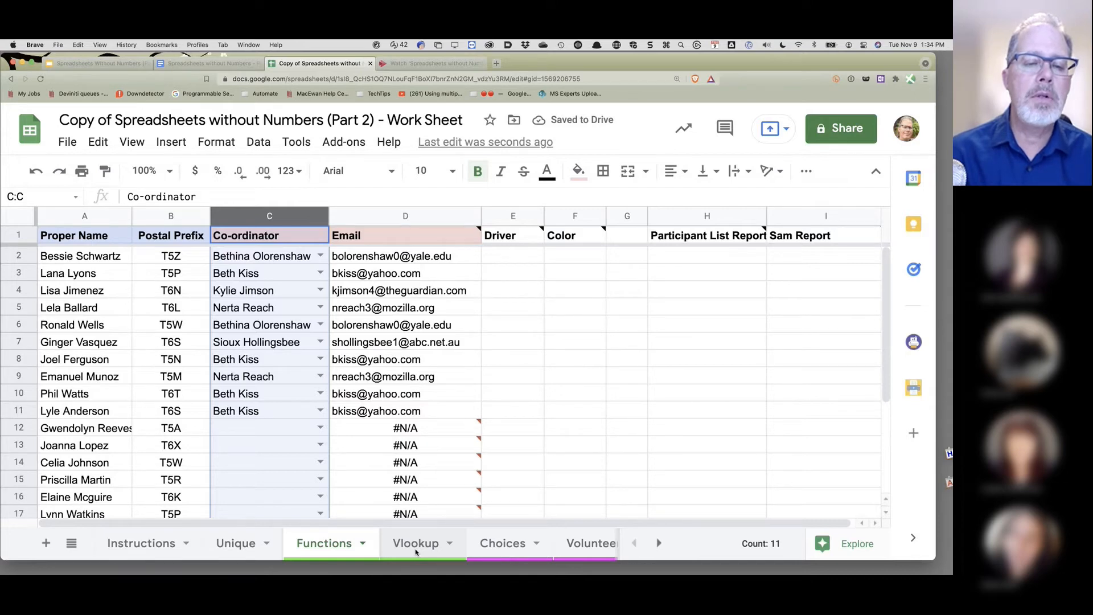
- Enter =COUNTIF(AssignedCoord,A2) in Vlookup!C2 and fill it down to C7
click(416, 544)
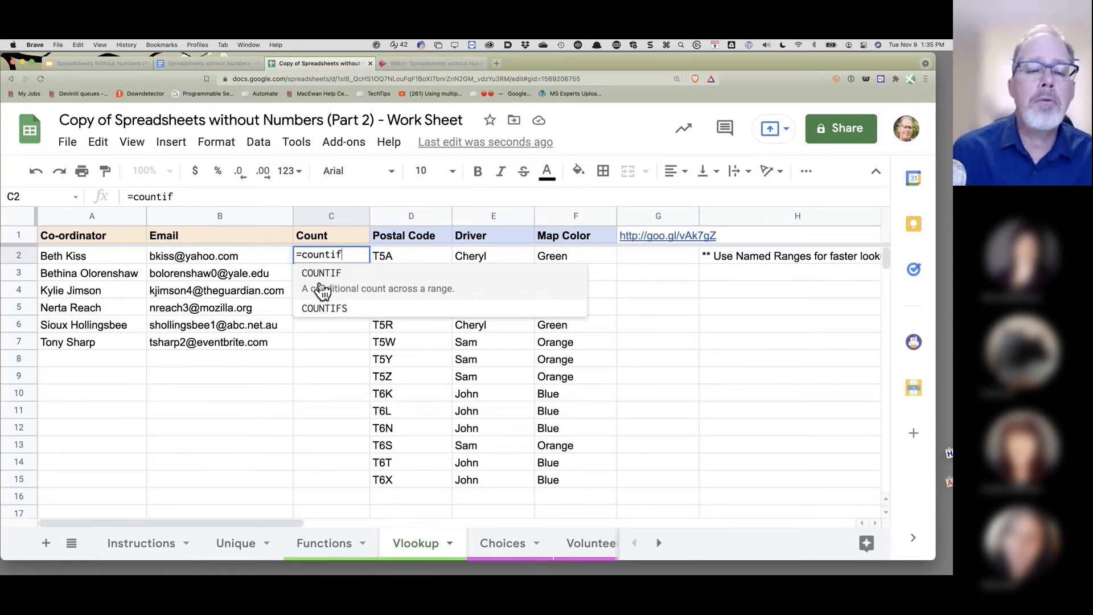
click(323, 290)
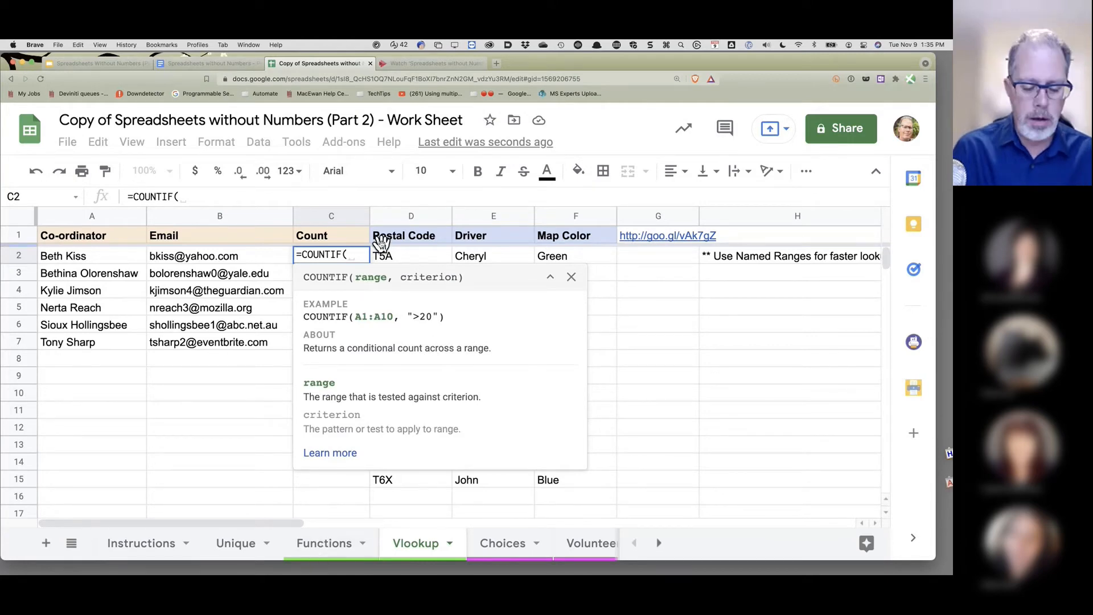
text(Assign)
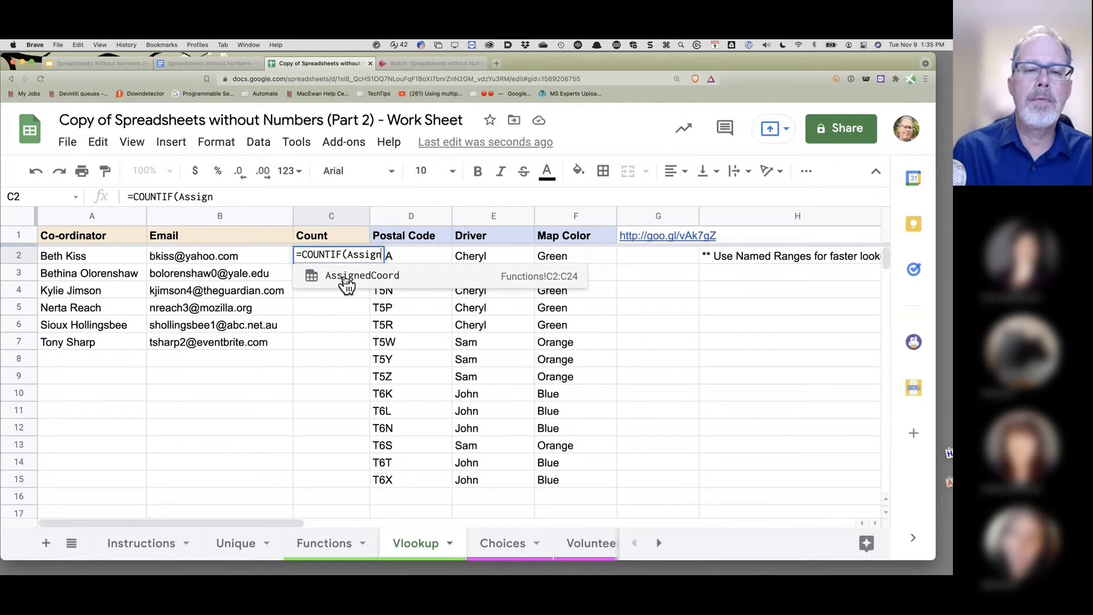
click(347, 277)
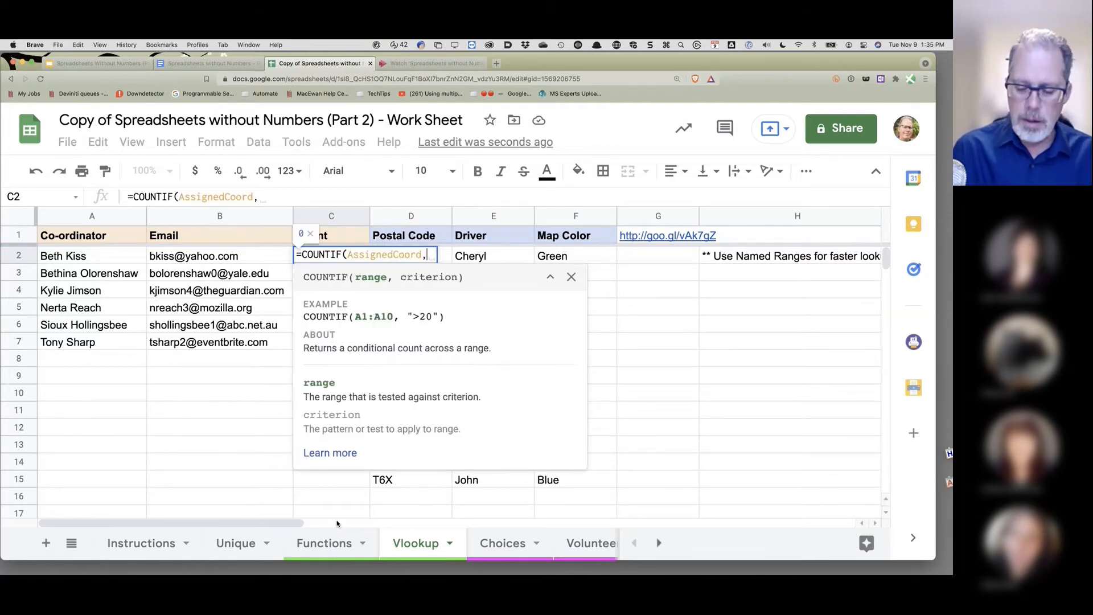
text(,)
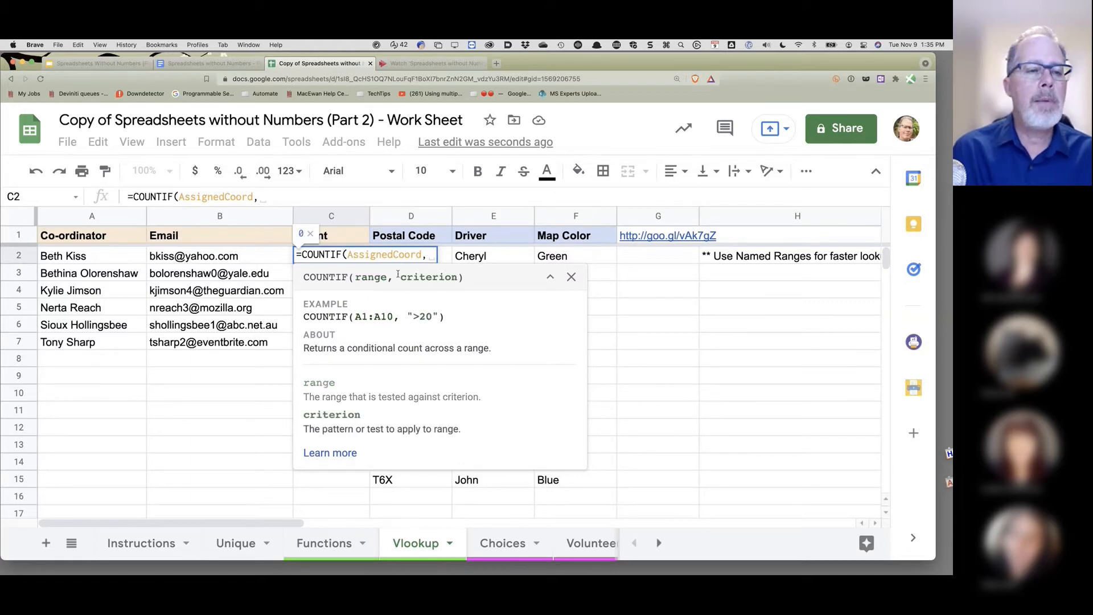
click(85, 259)
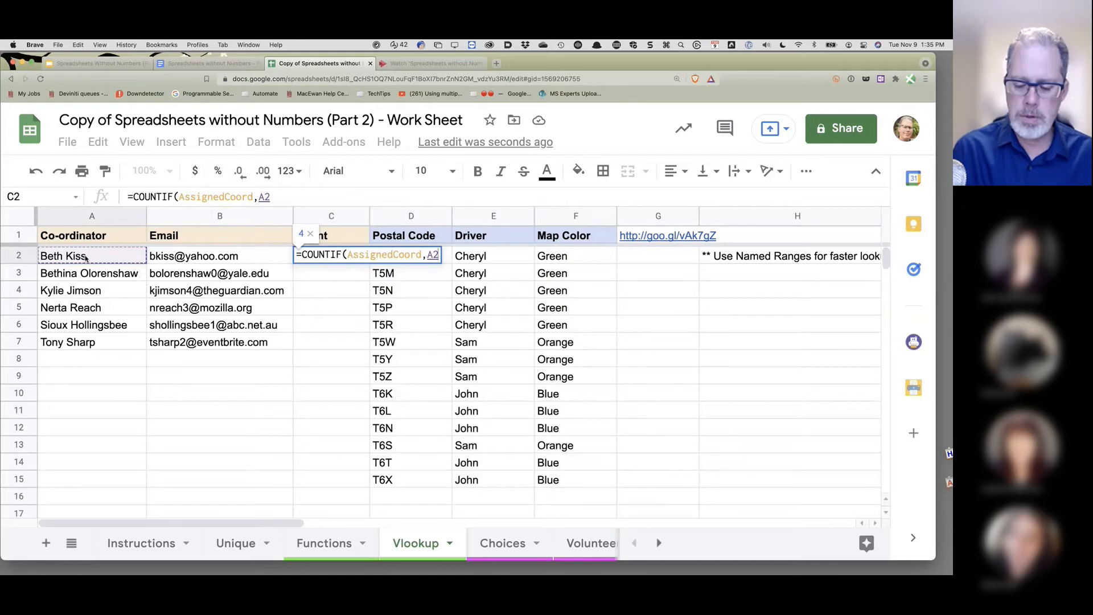
text())
key(Return)
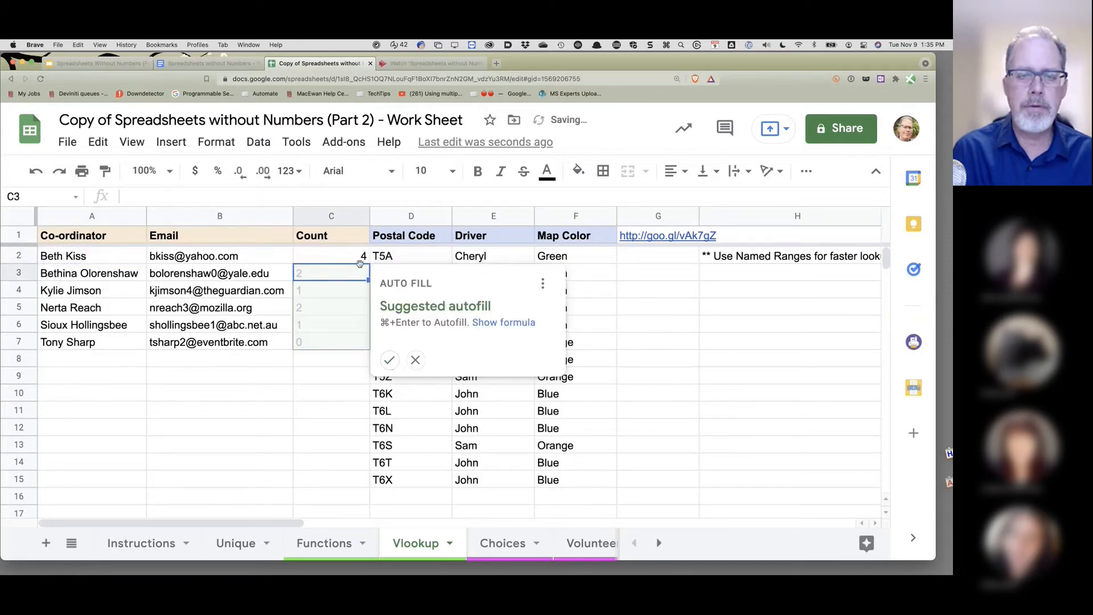
click(390, 359)
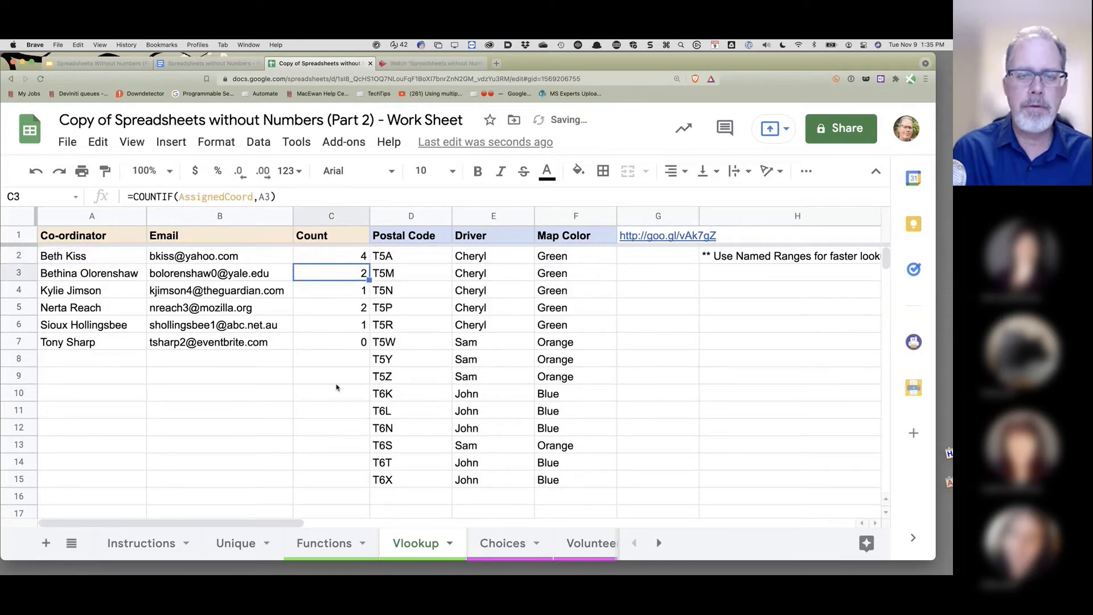
- Centre-align the values in the Count column
click(360, 216)
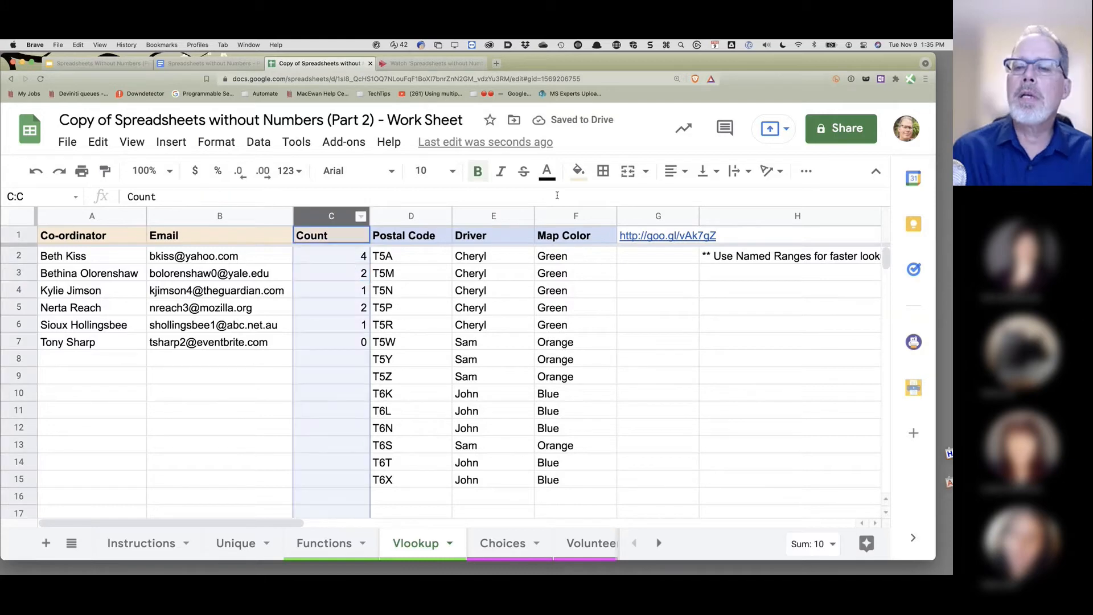
click(675, 171)
click(691, 196)
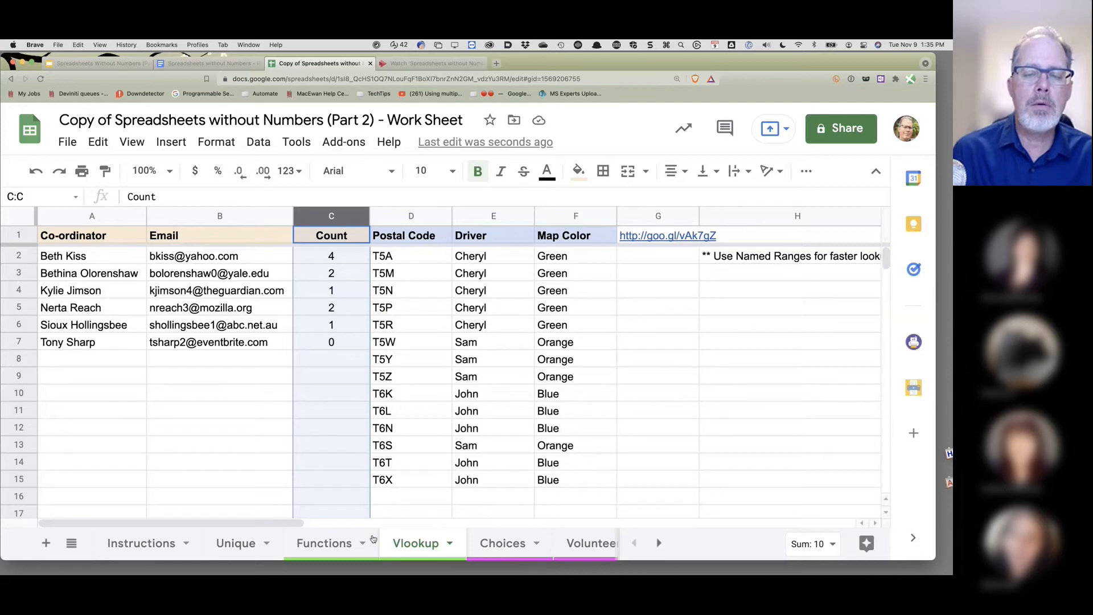
- On the Functions sheet, assign different co-ordinators to rows 10 and 3
click(332, 547)
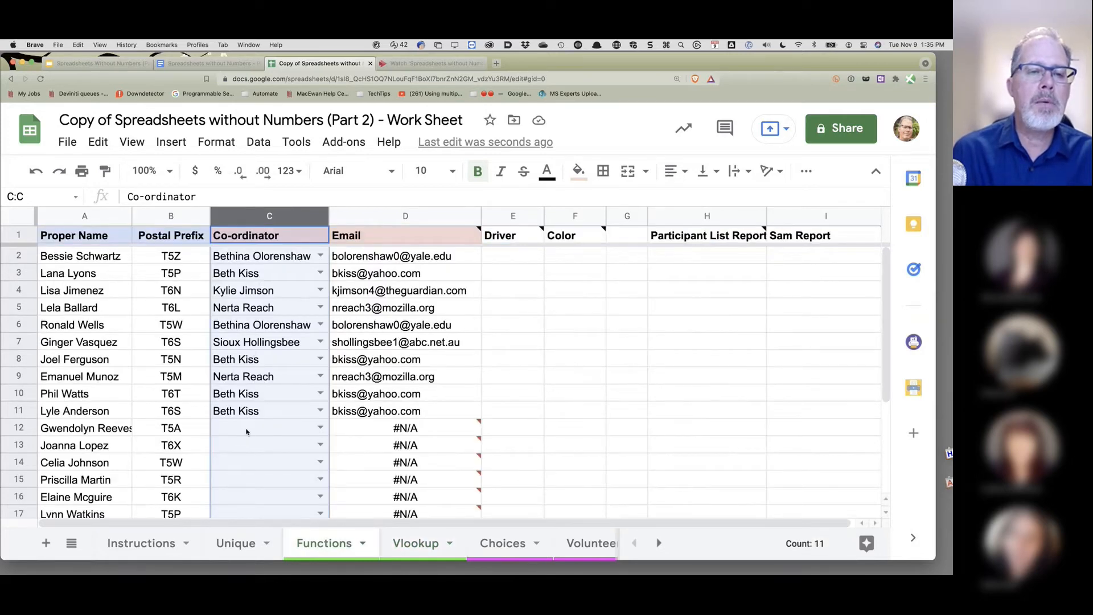
click(320, 393)
click(267, 517)
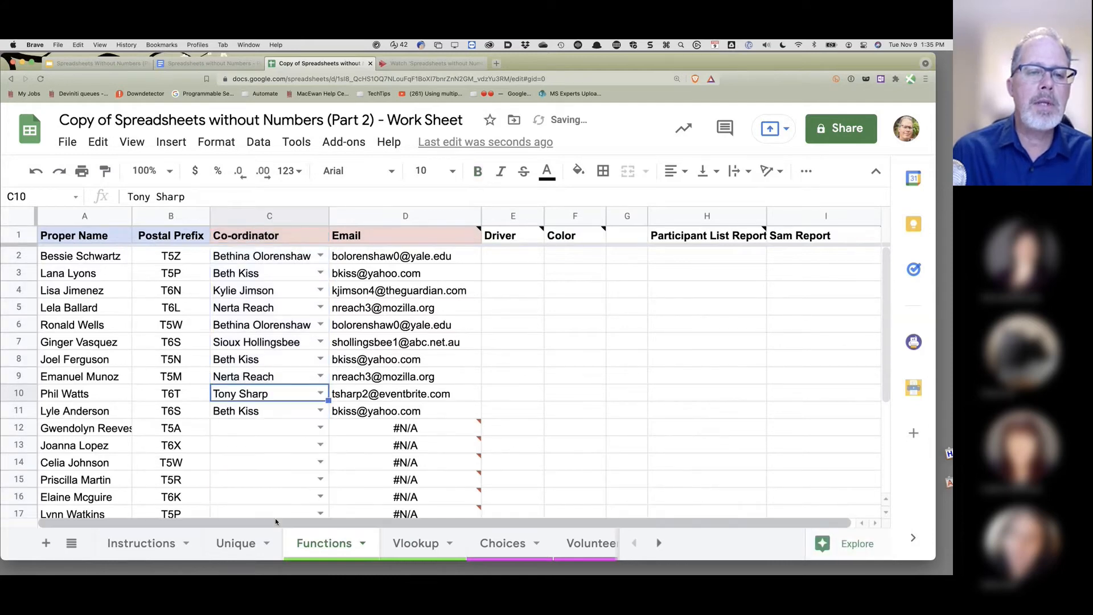
click(321, 274)
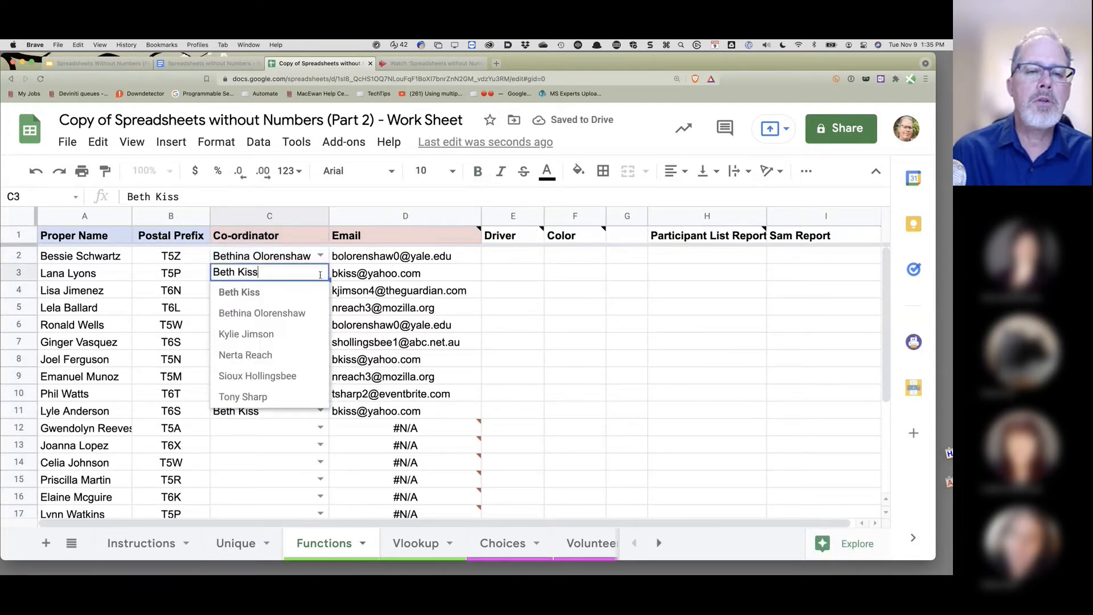
click(261, 353)
- Check the Vlookup Count column now reads 2, 2, 1, 3, 1, 1
click(419, 543)
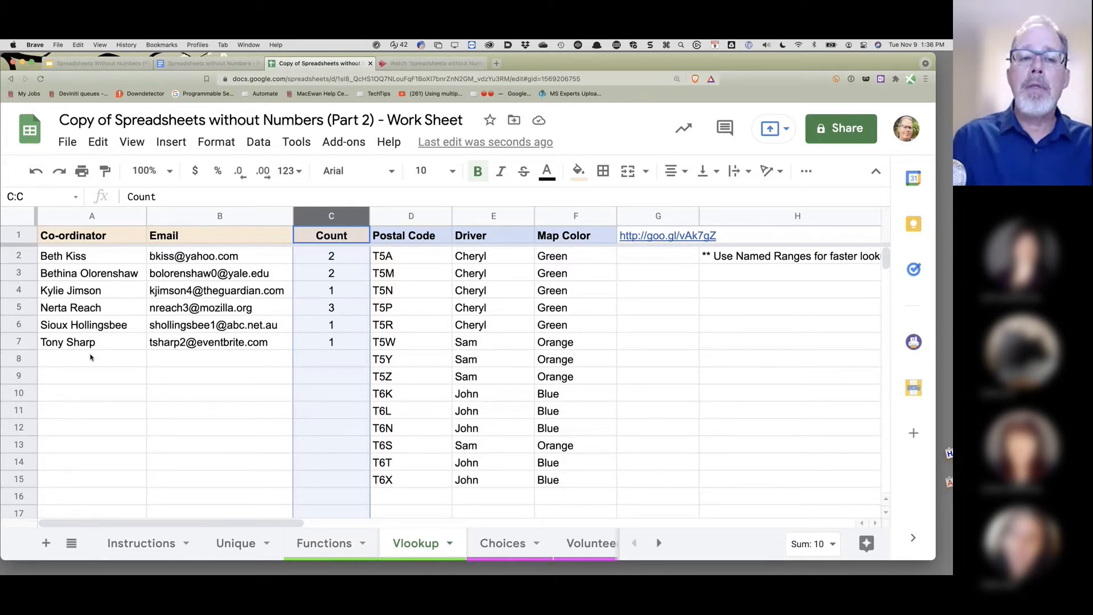
click(337, 555)
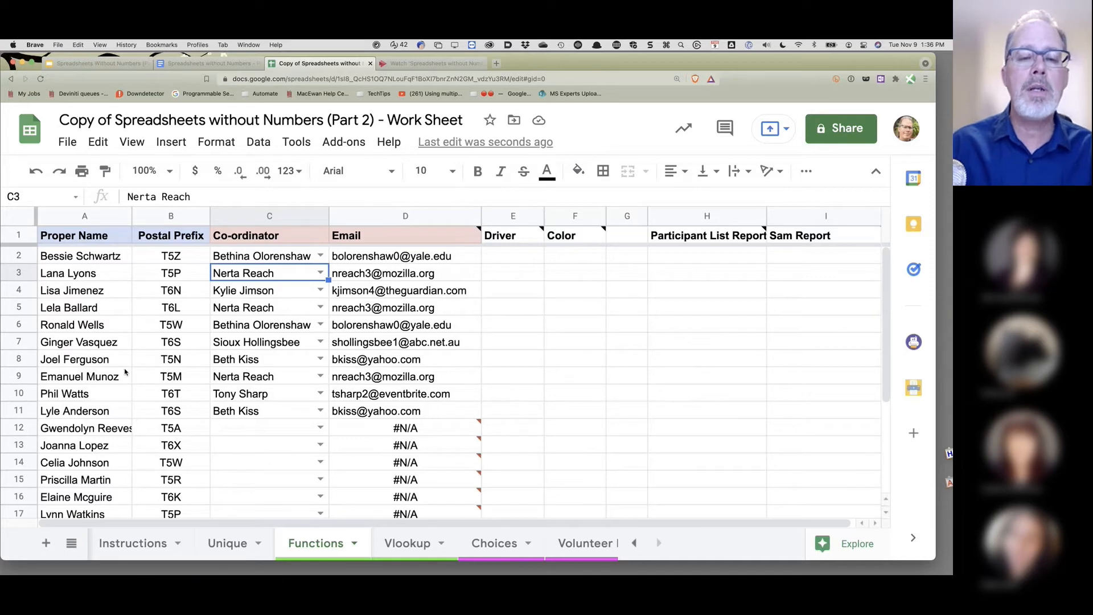
mouse_move(412, 376)
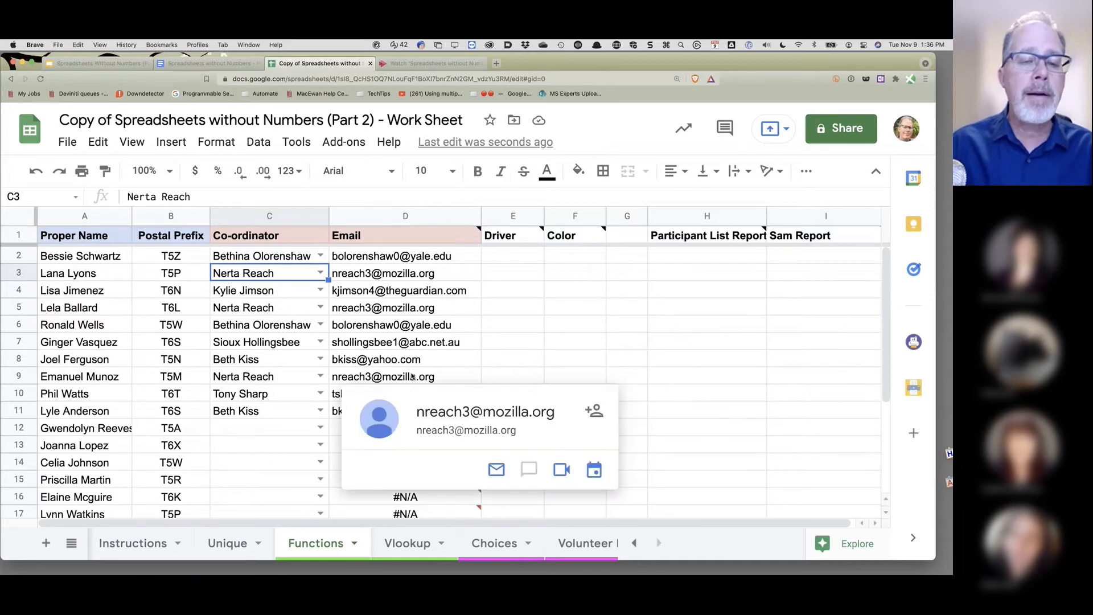
click(407, 542)
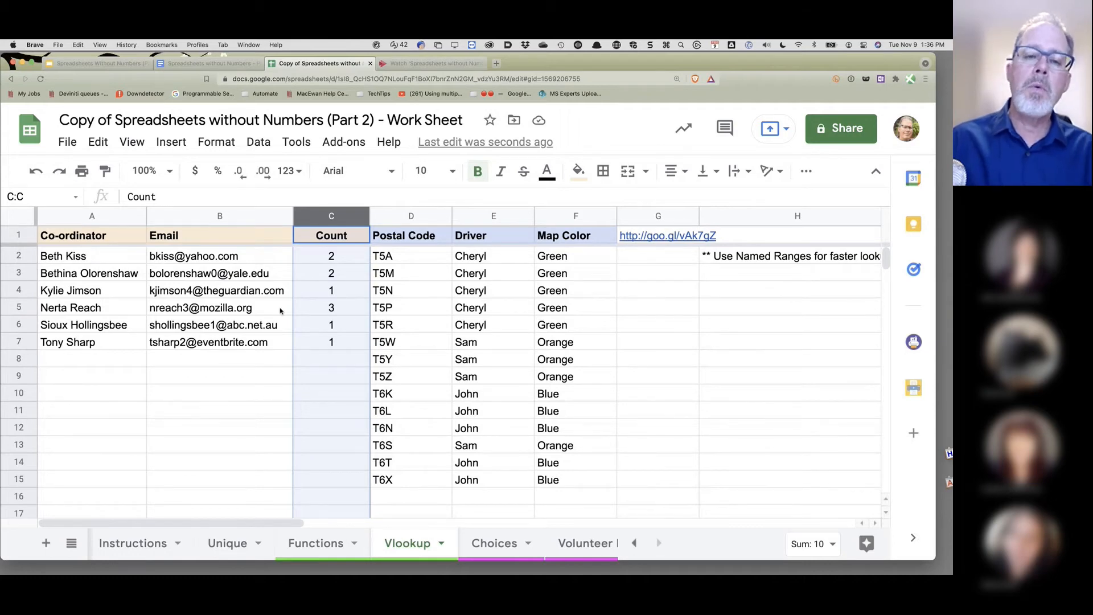
- Open the goo.gl postal-code map link from Vlookup!G1 in a new tab
mouse_move(280, 311)
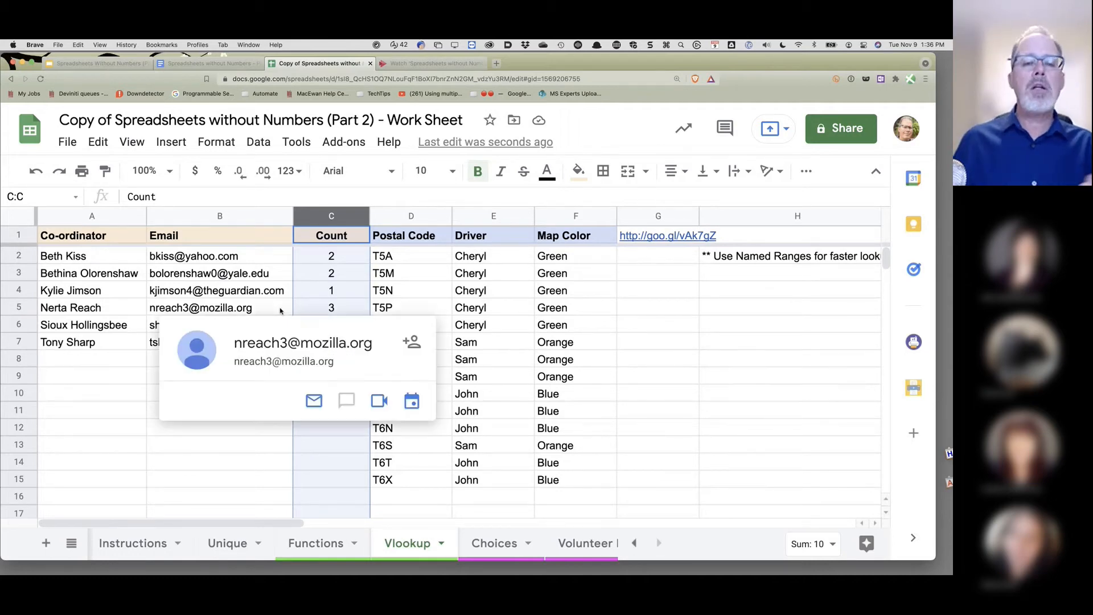
click(193, 465)
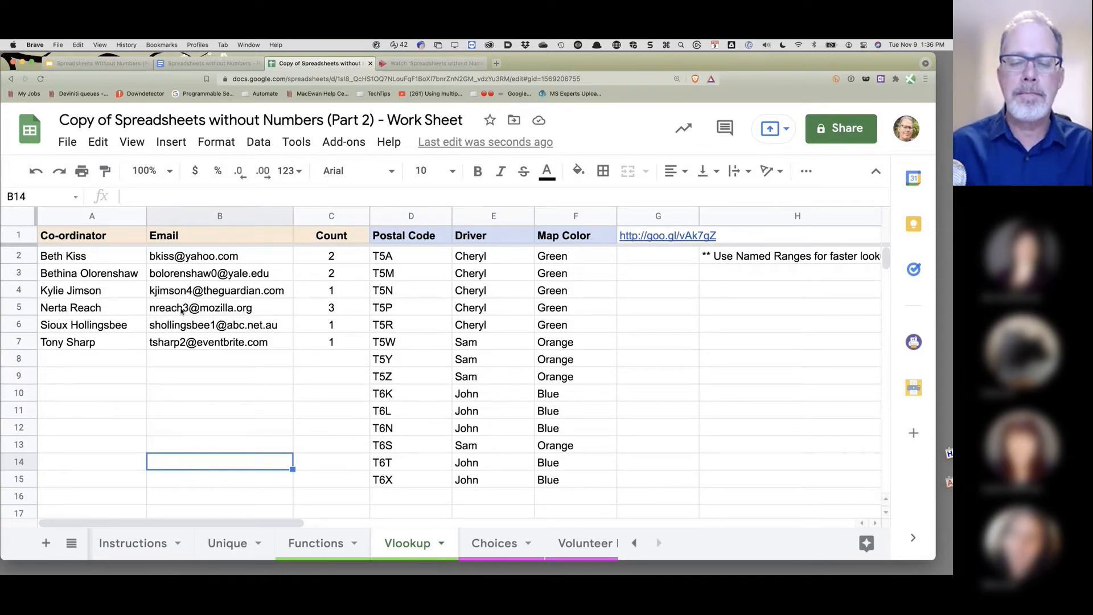
mouse_move(286, 292)
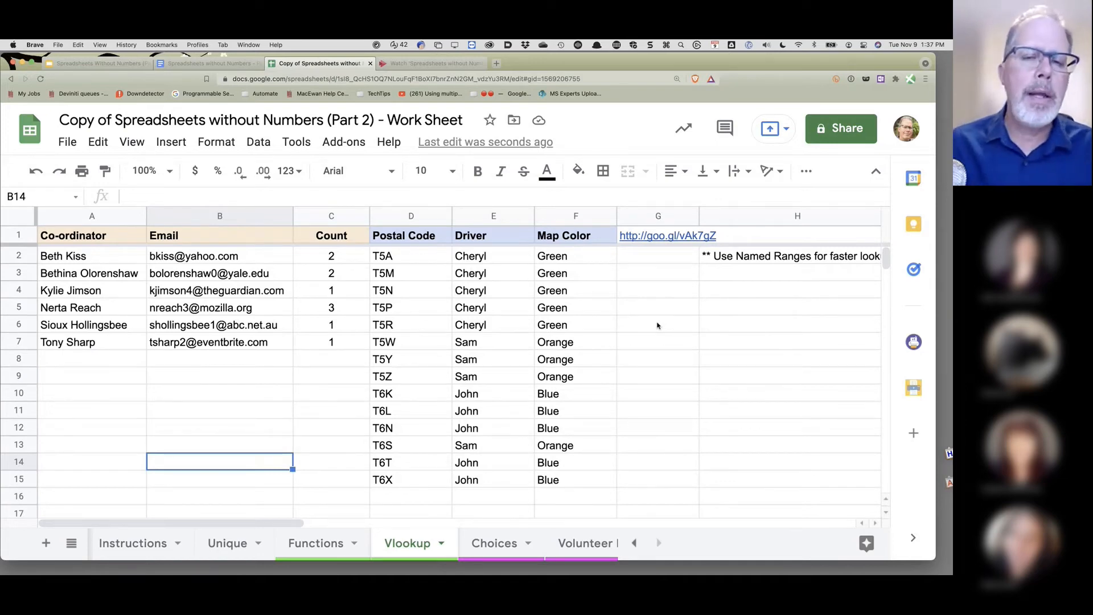
click(322, 546)
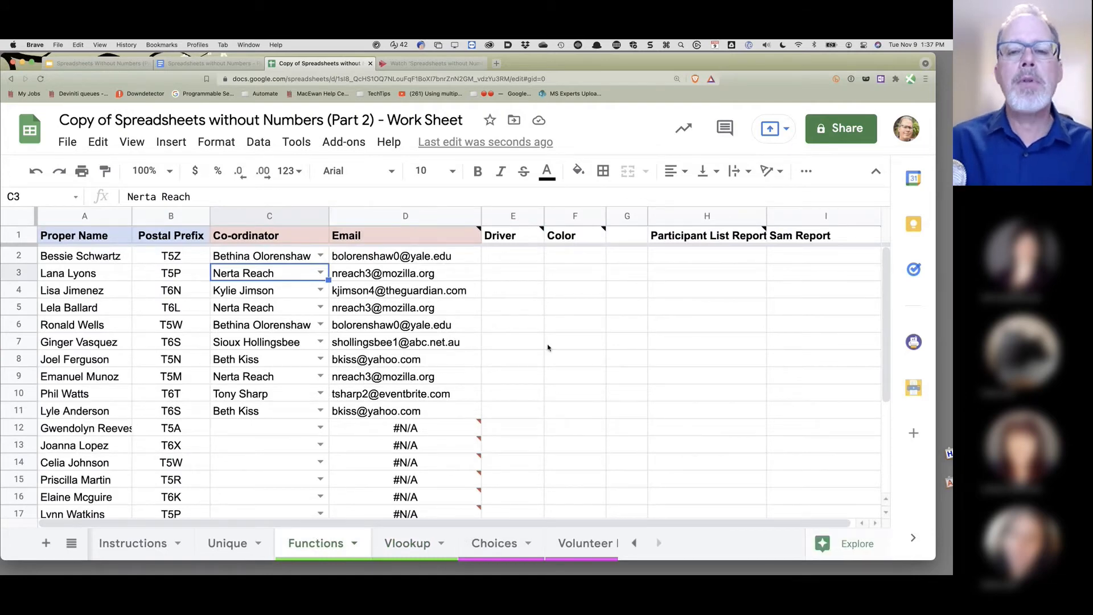
click(400, 545)
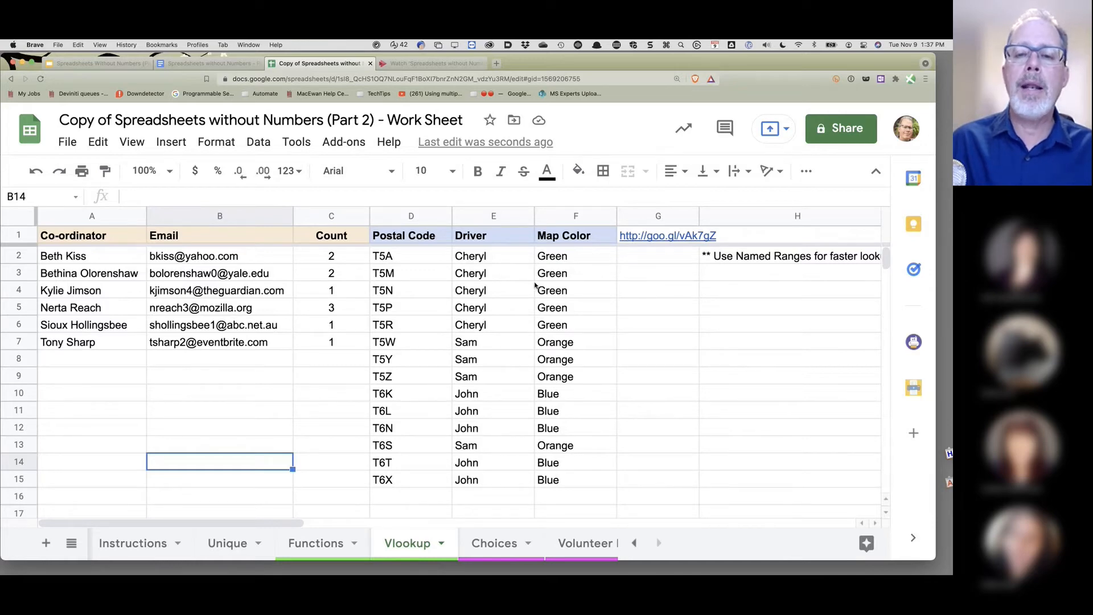
click(667, 238)
click(529, 266)
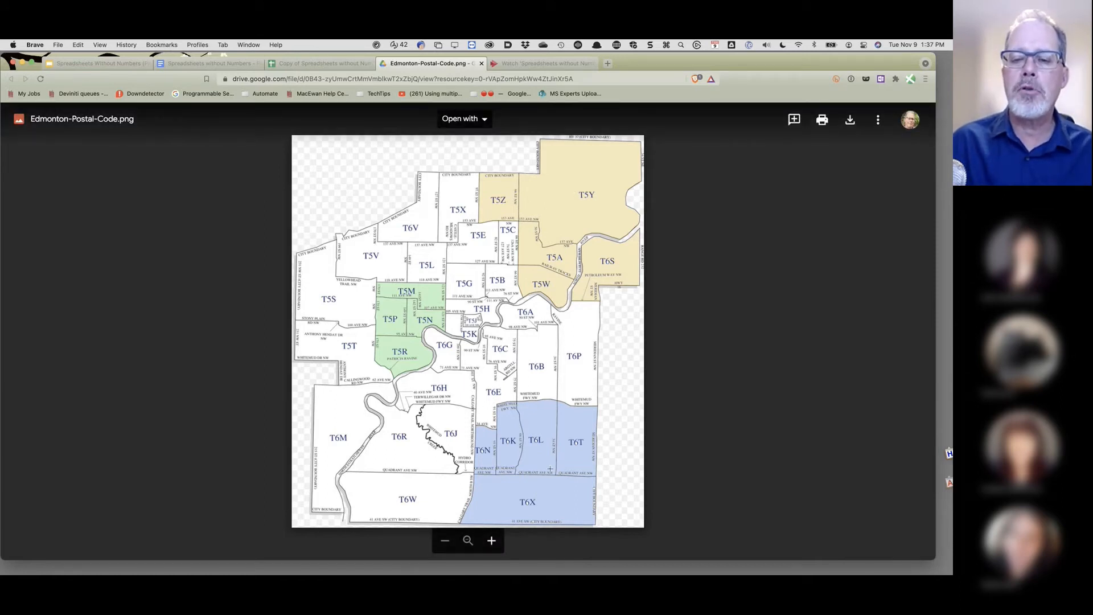
- Leave the Edmonton-Postal-Code.png map viewer and return to the spreadsheet's Vlookup sheet
click(322, 67)
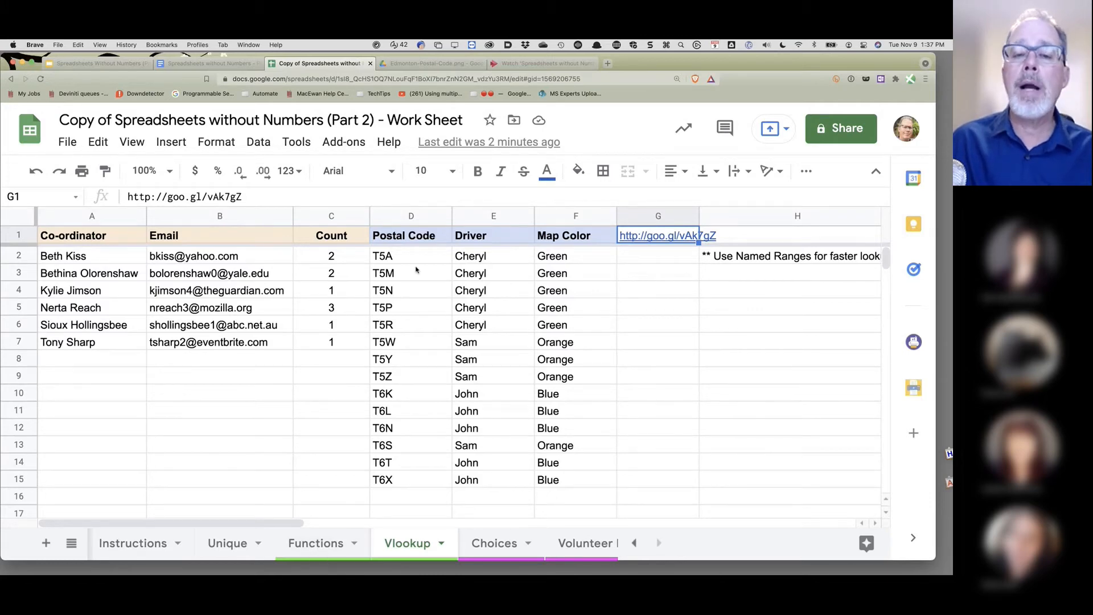
- Compare the Functions sheet's empty Driver cell E2 with the Vlookup sheet's driver table
click(320, 544)
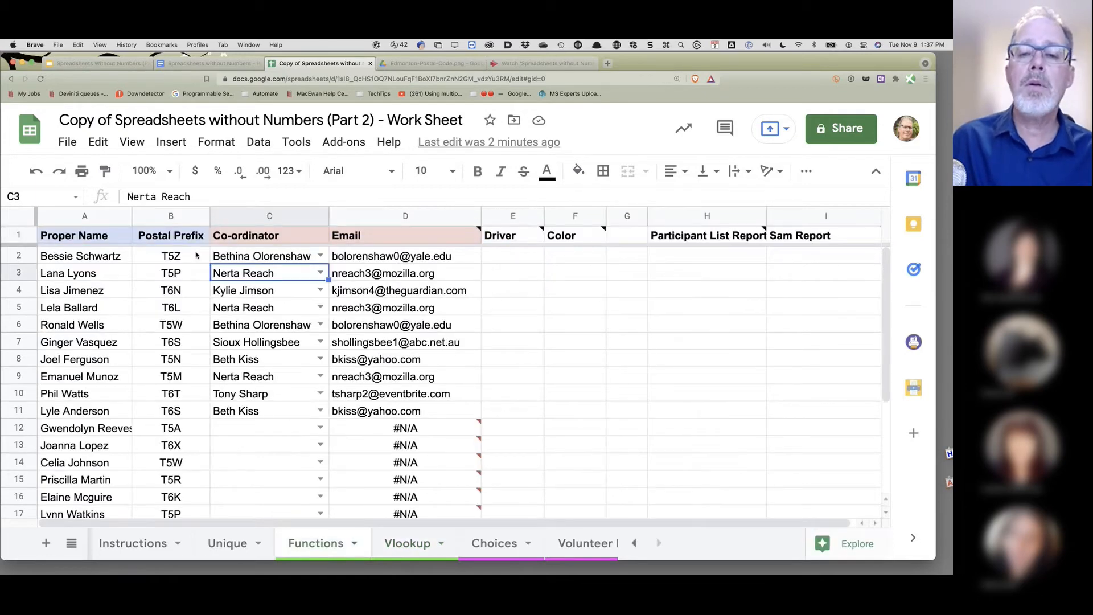
click(502, 257)
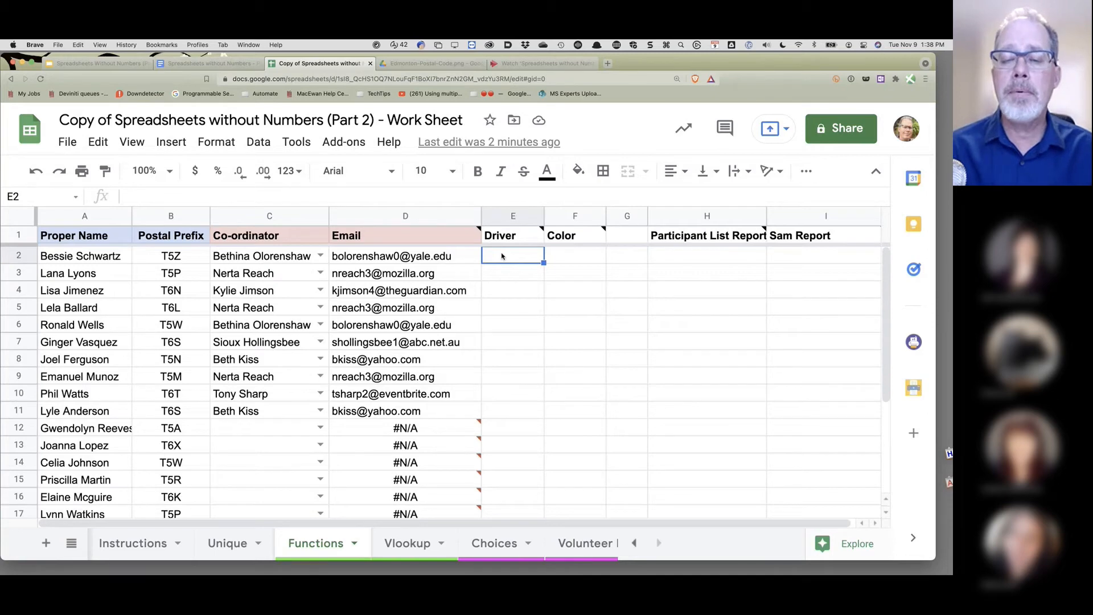
click(411, 542)
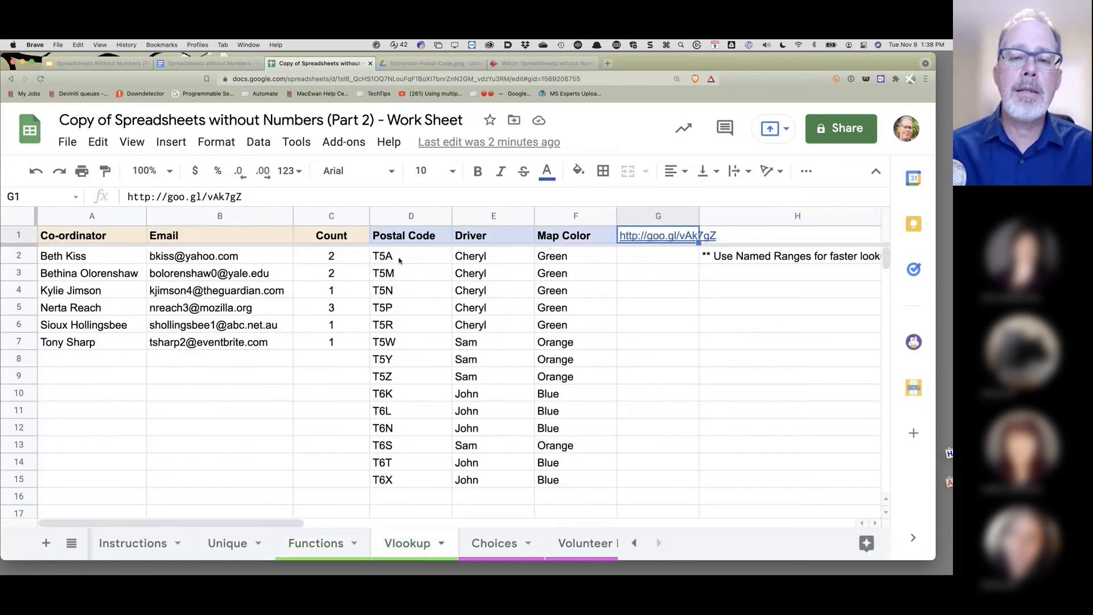
click(315, 558)
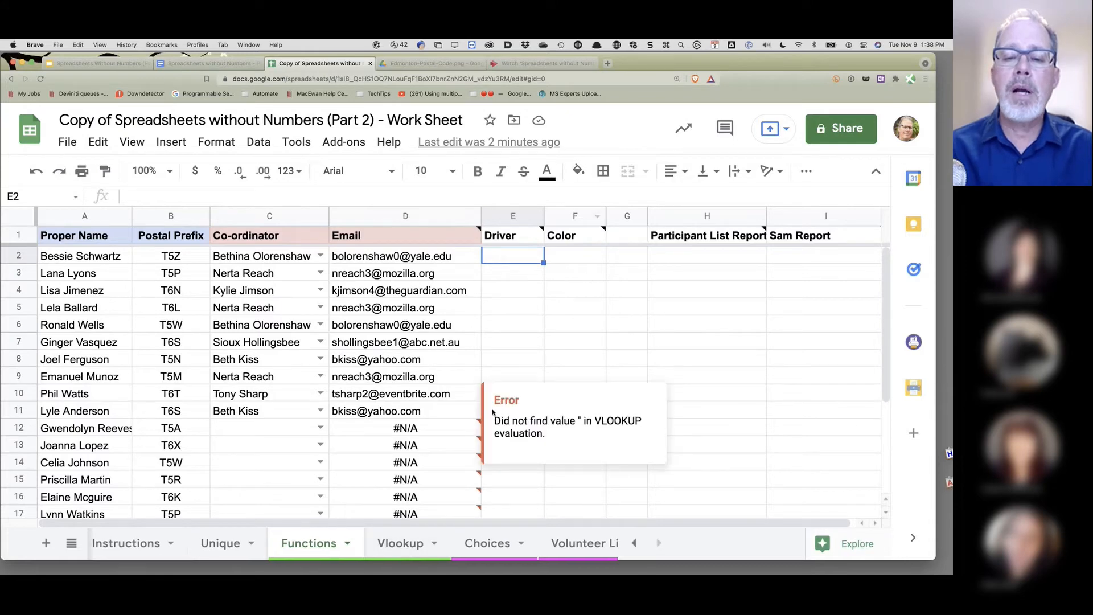
click(181, 260)
- Select the postal code, driver and map colour table D2:F15 on the Vlookup sheet
key(Down)
key(Down)
key(Down)
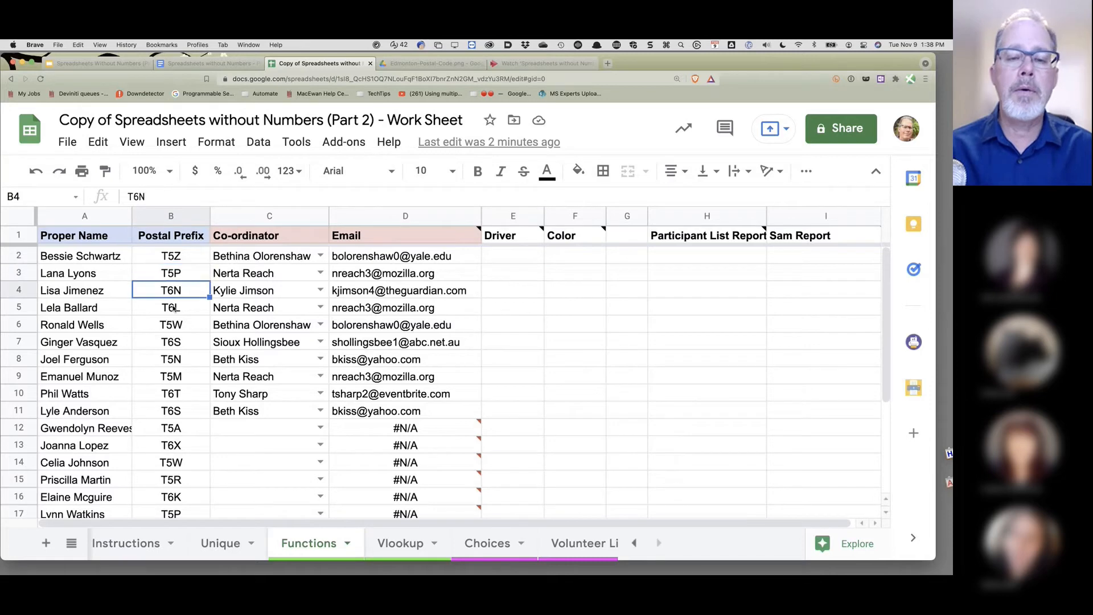
click(402, 545)
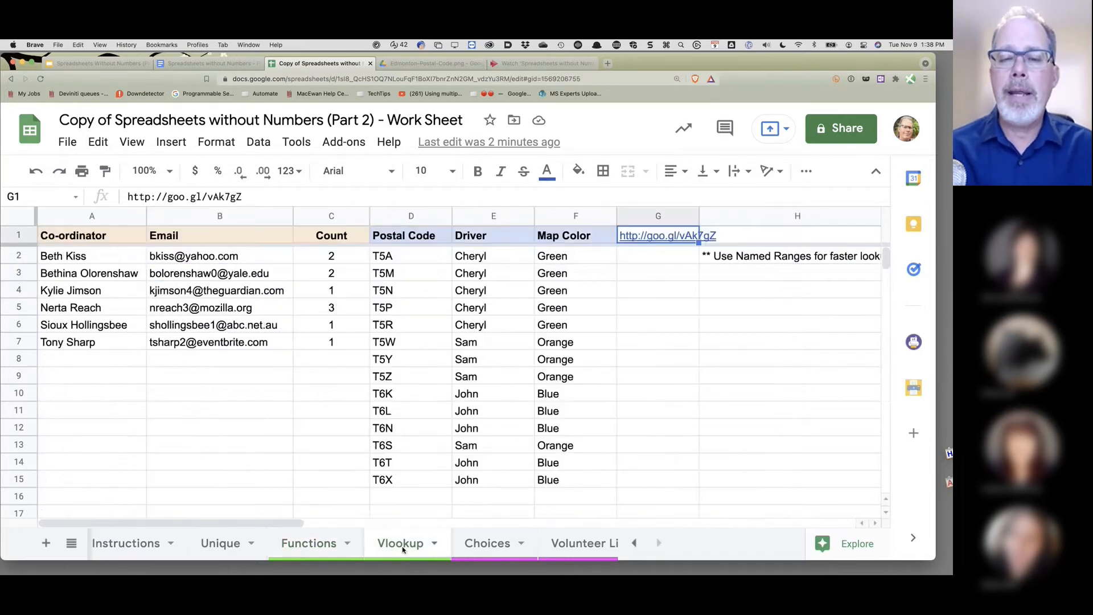
drag(399, 257, 564, 484)
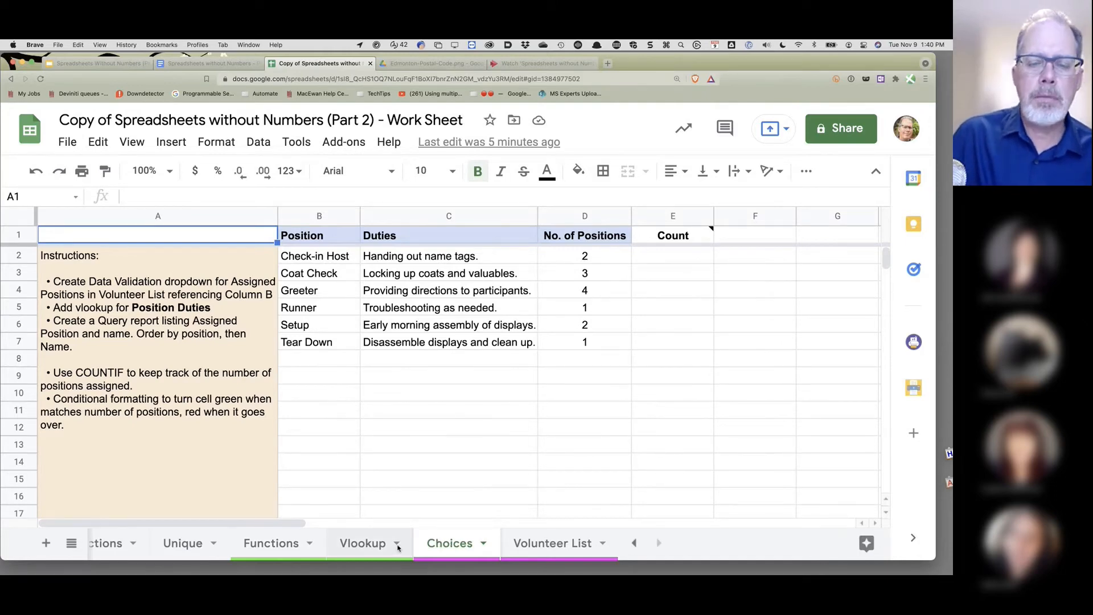
click(372, 544)
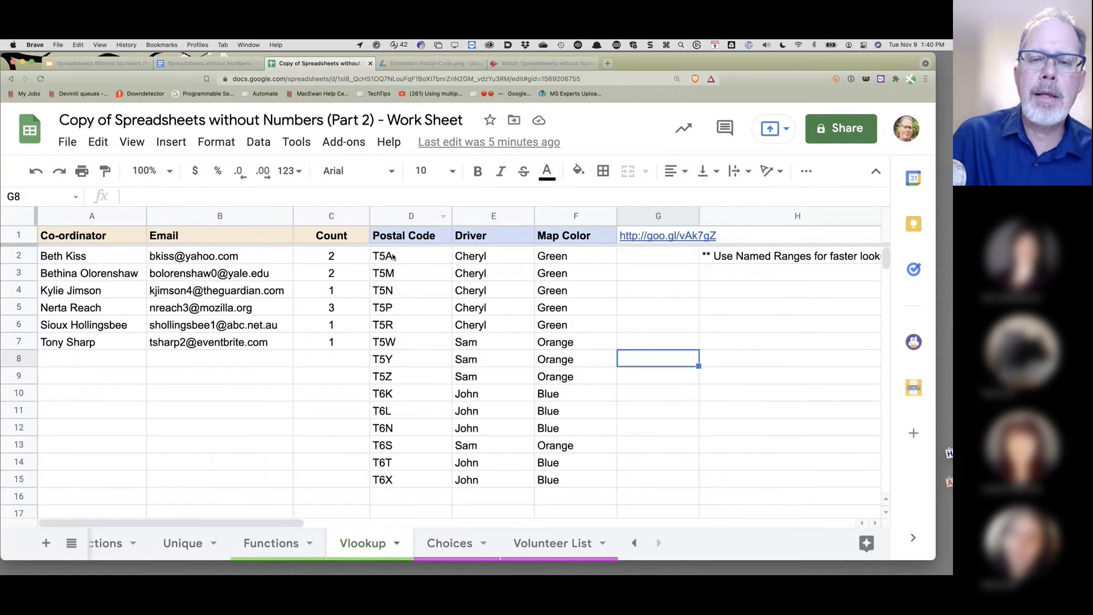
drag(398, 256, 586, 487)
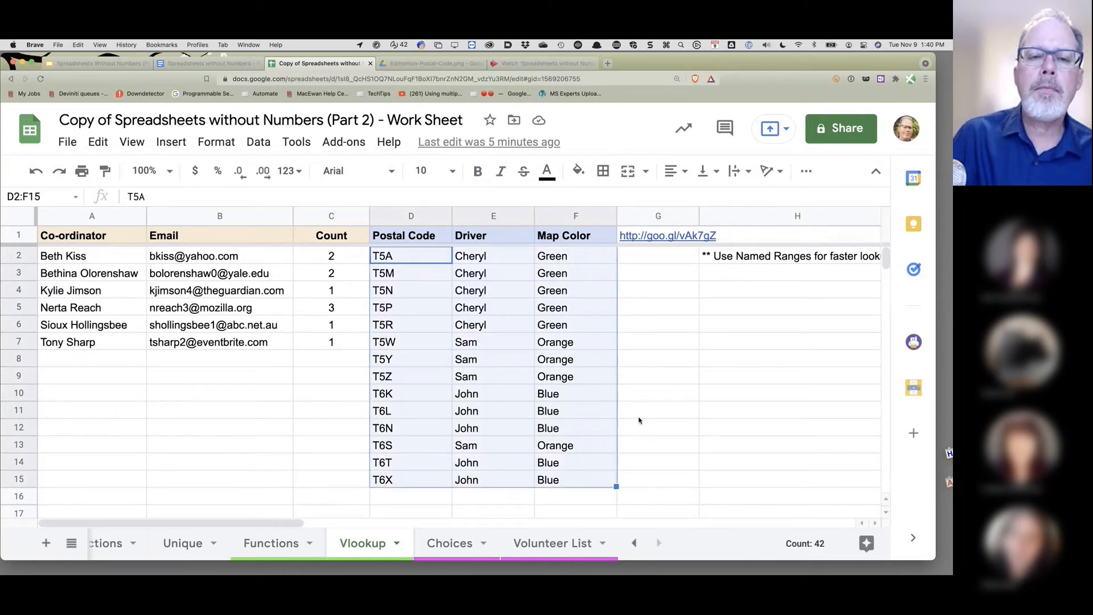
- Name the selected range D2:F15 'MapDriver' through Data > Named ranges
click(259, 144)
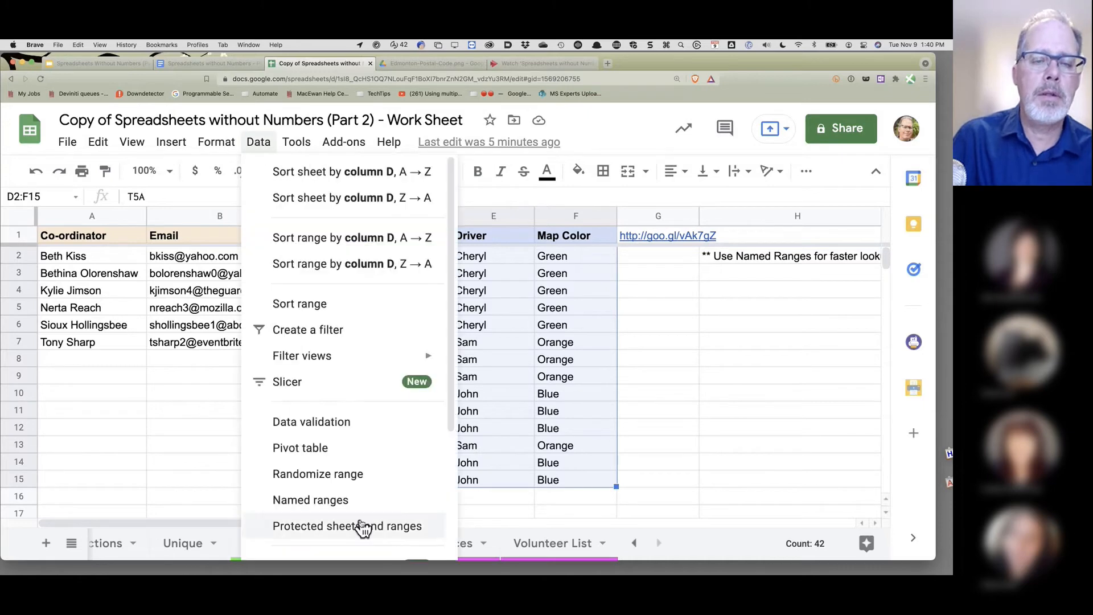
click(325, 500)
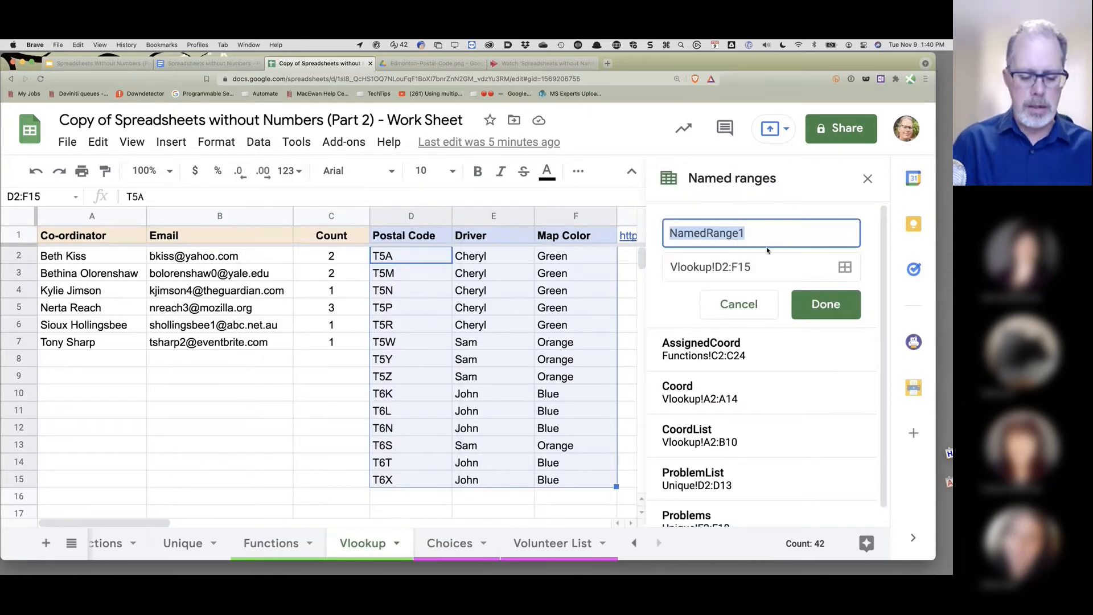
text(MapD)
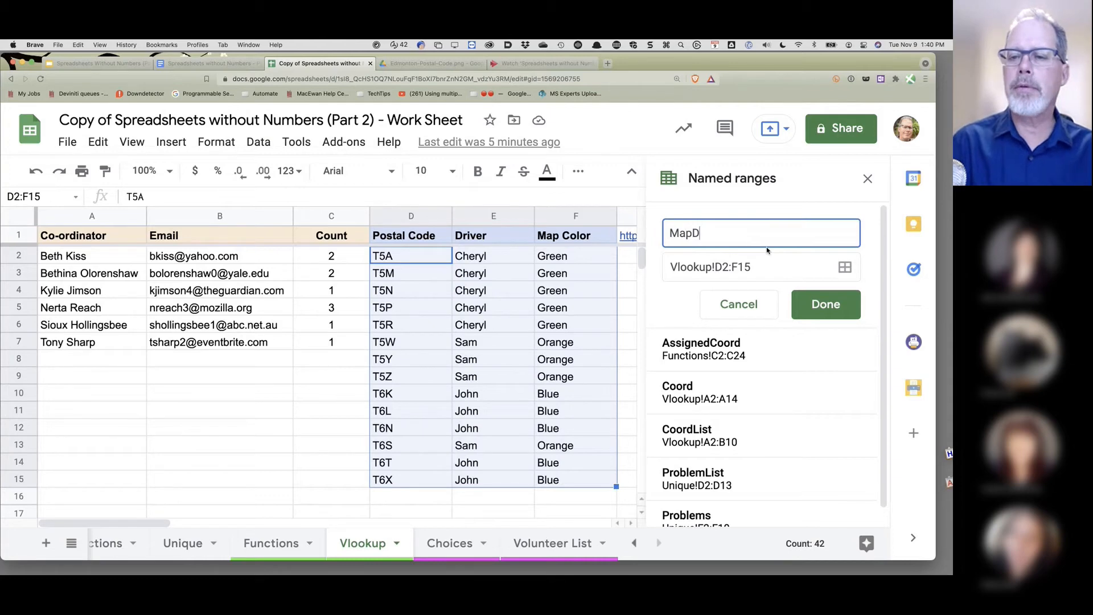
text(river)
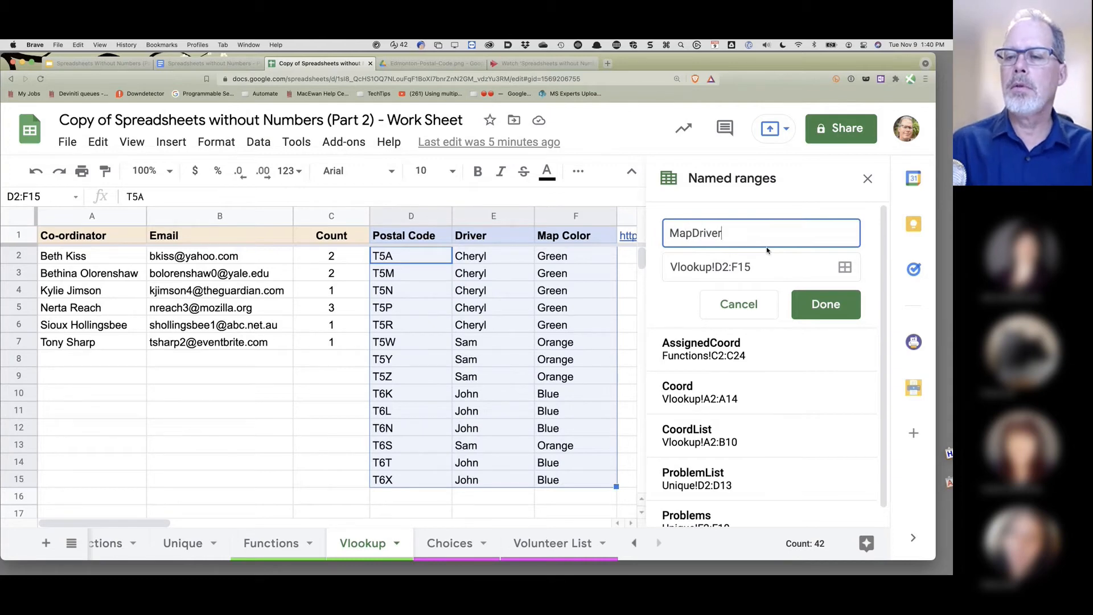
click(827, 312)
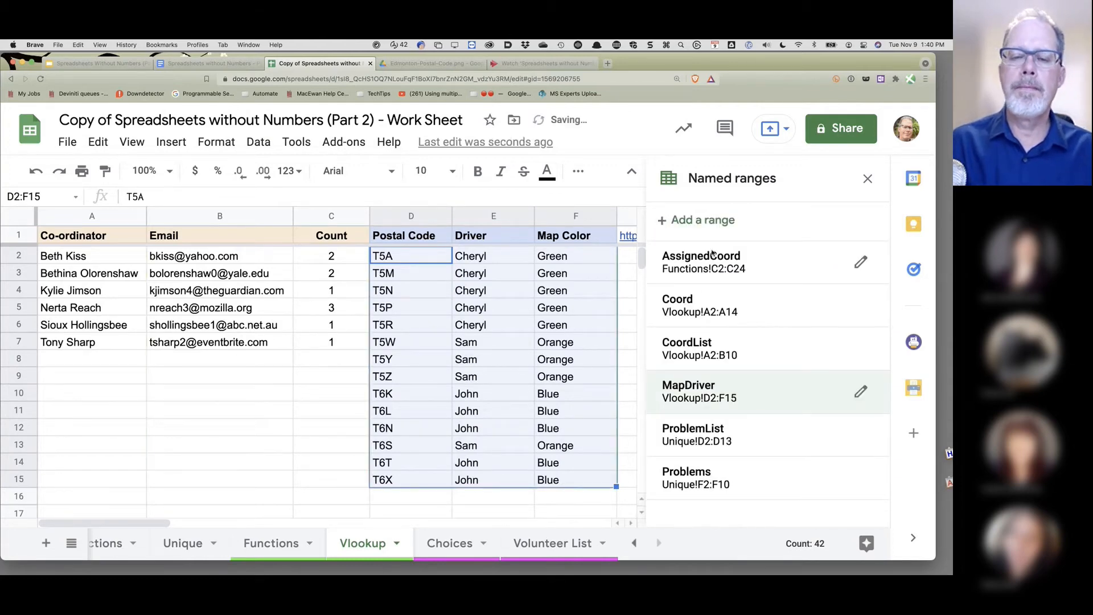
- Close the named ranges panel, check MapDriver on the Vlookup sheet, and return to Functions
click(283, 548)
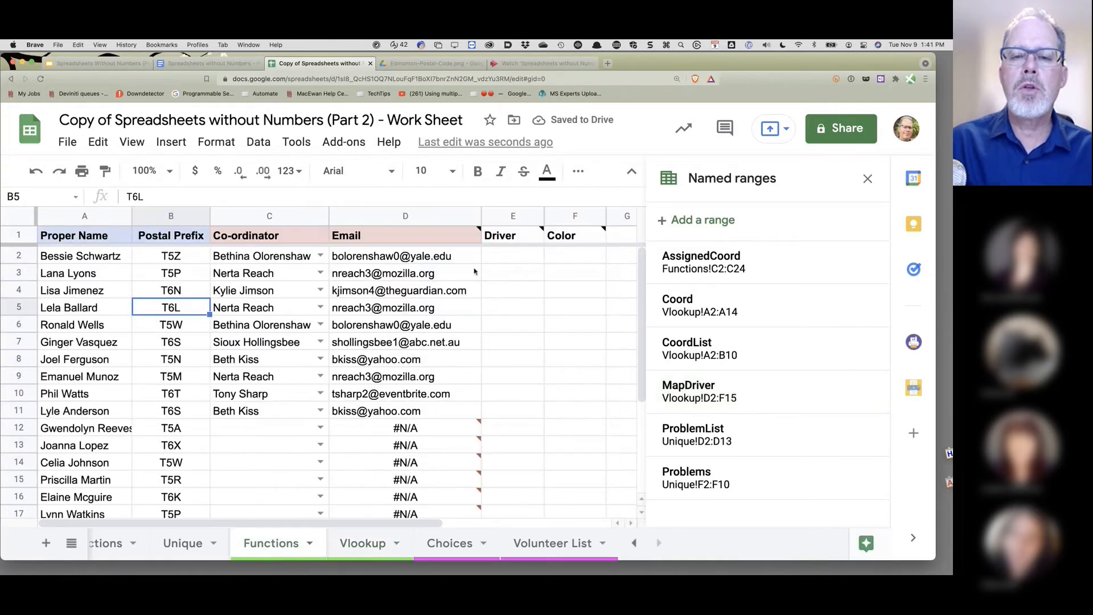
click(506, 257)
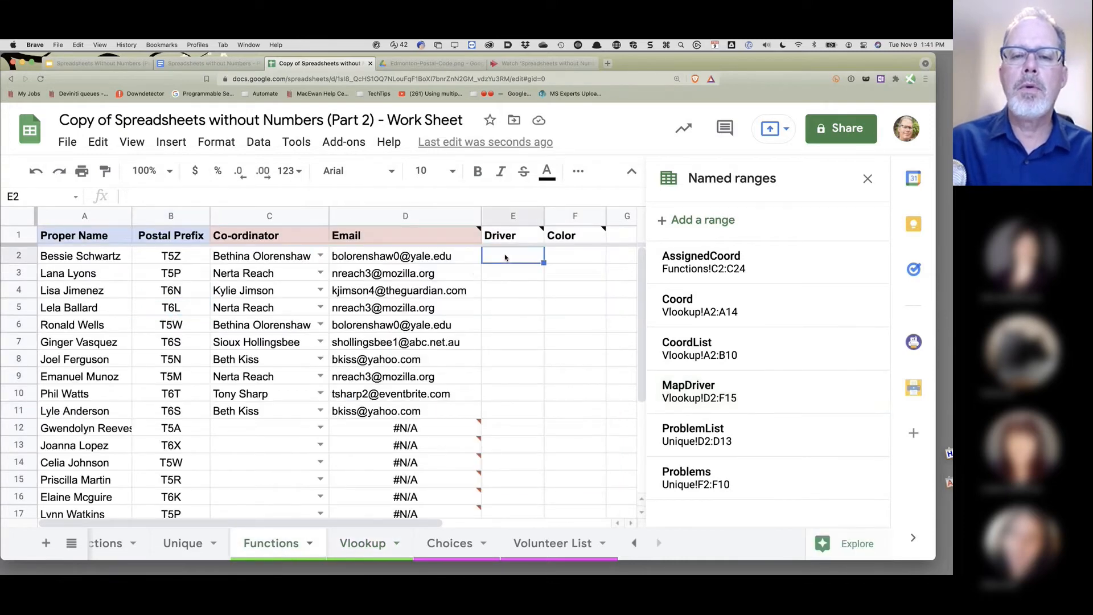
click(867, 180)
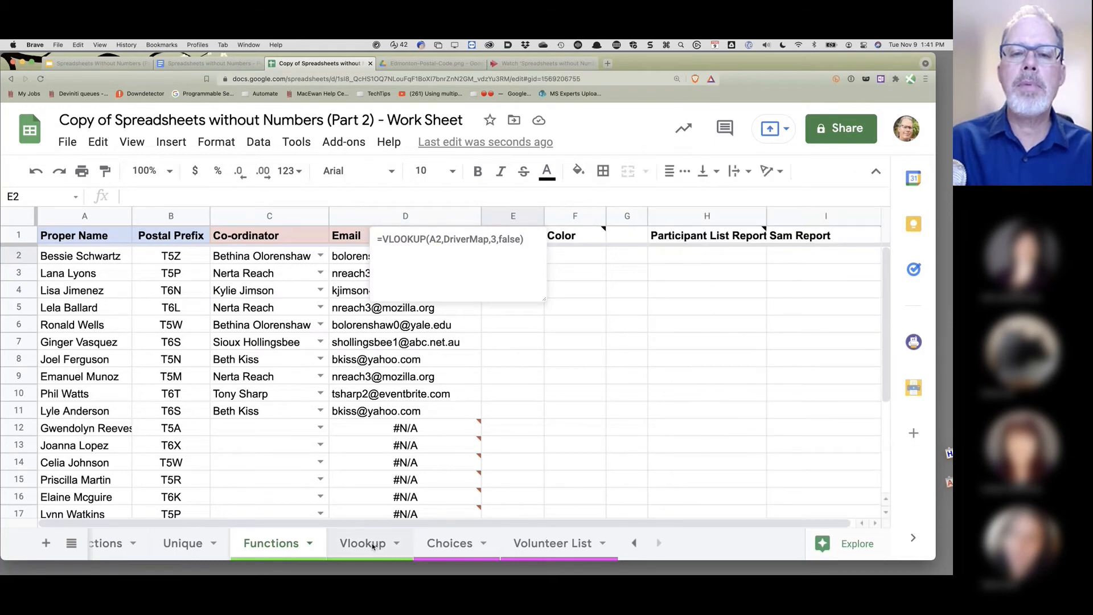
click(373, 544)
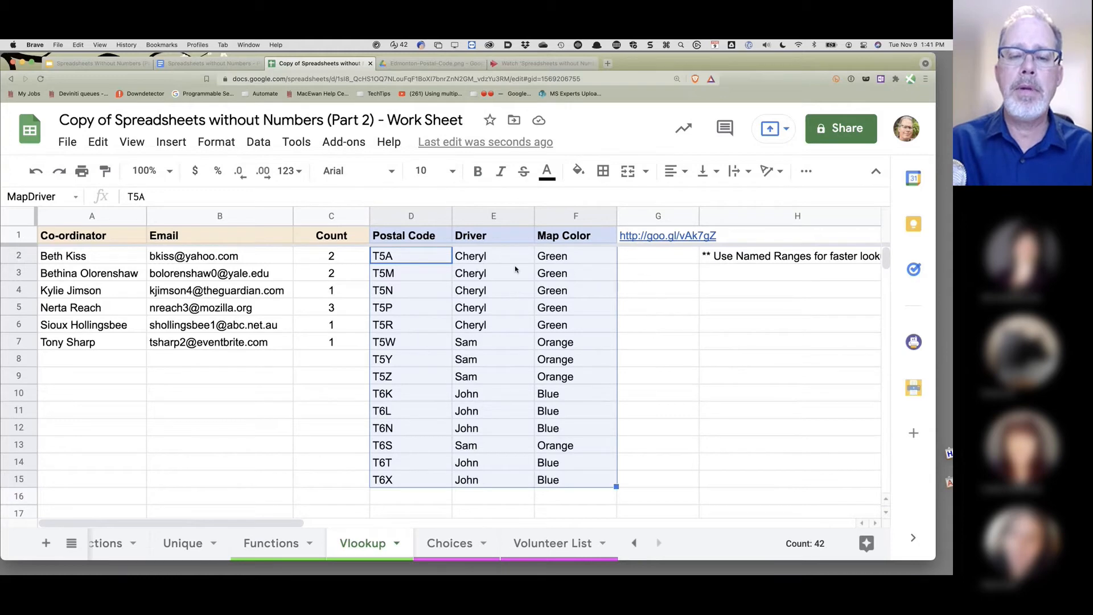
click(279, 558)
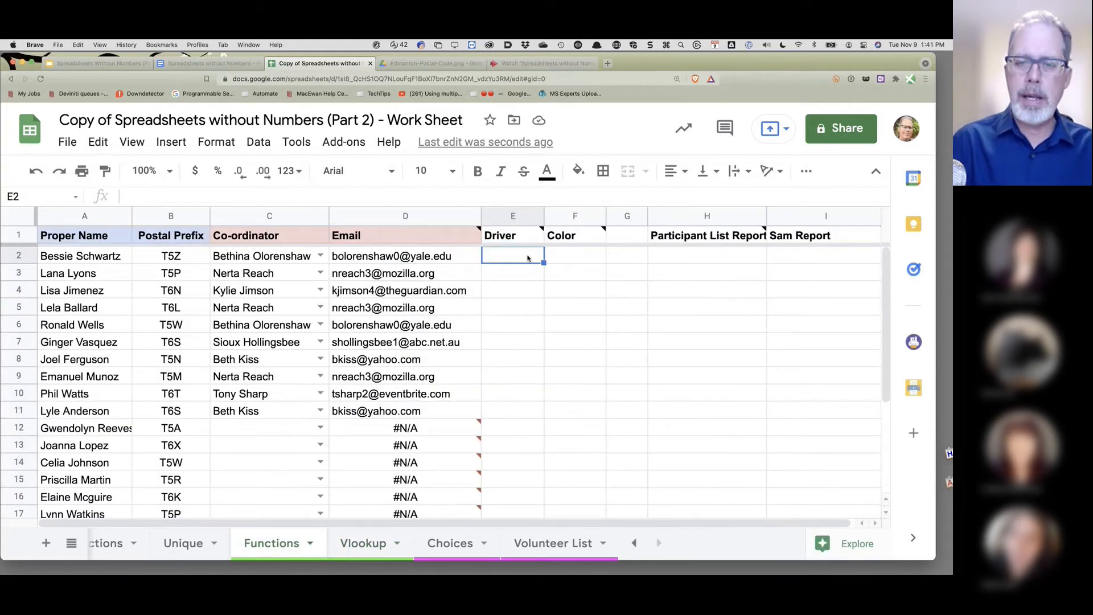
- Enter =VLOOKUP(B2,MapDriver,2,True) in E2 and auto-fill it down the Driver column
text(=vl)
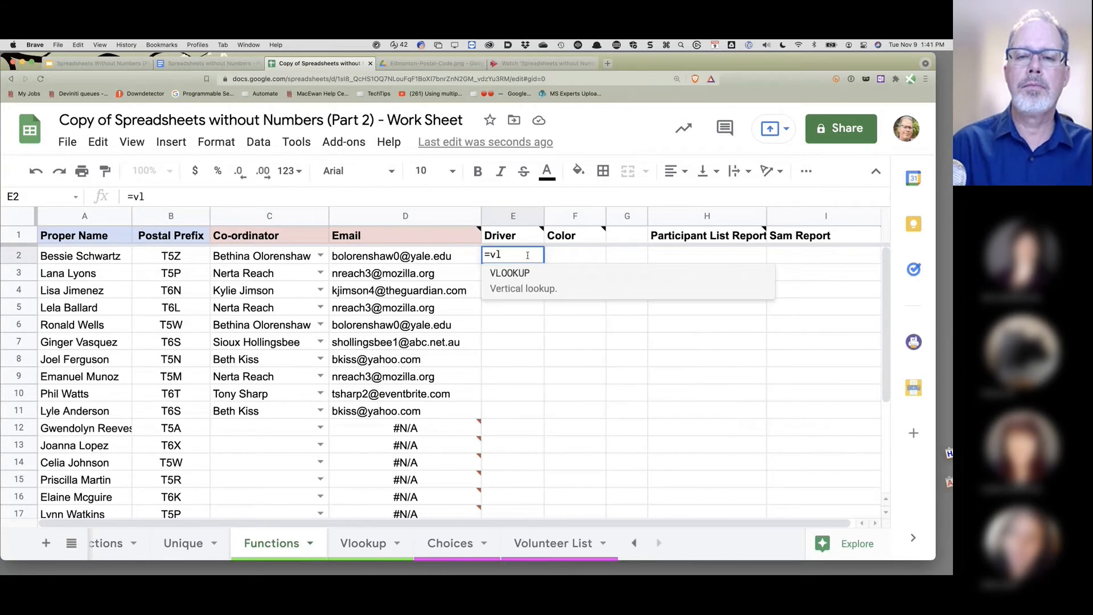
key(Tab)
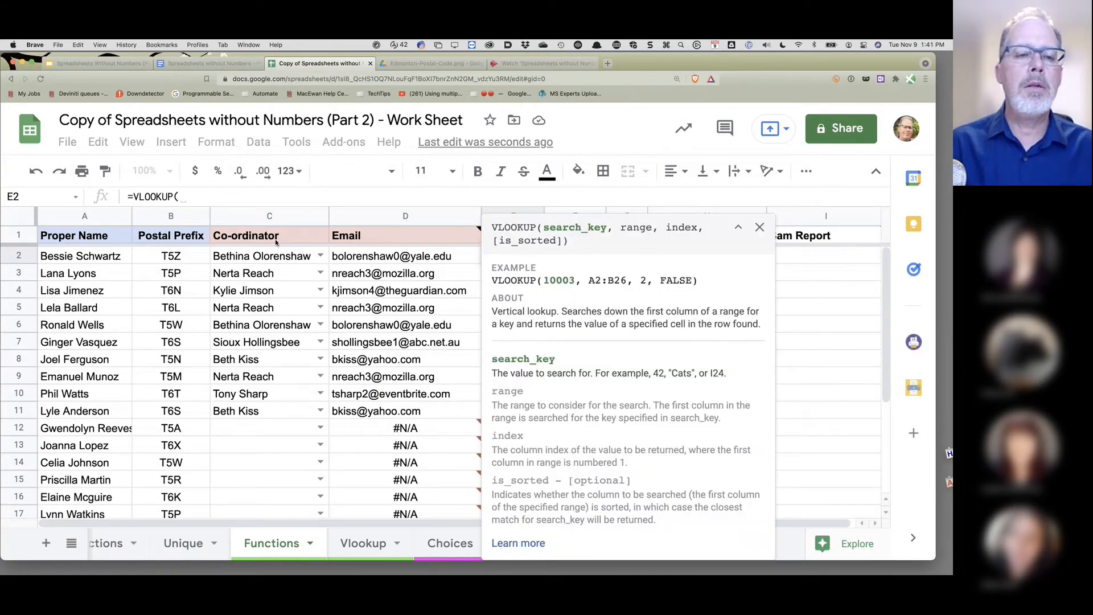
click(165, 258)
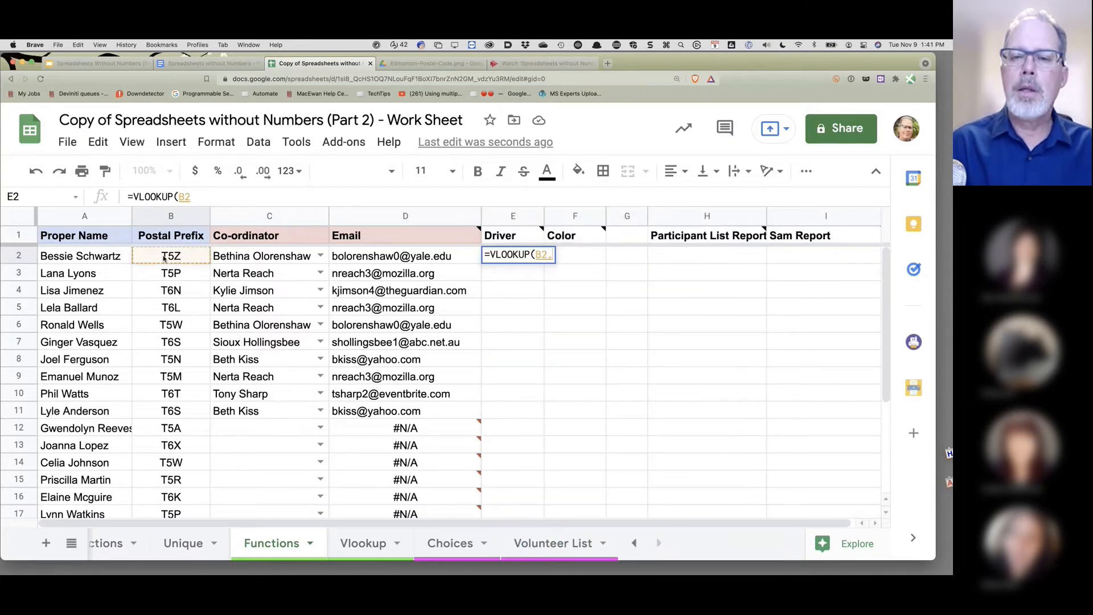
text(,)
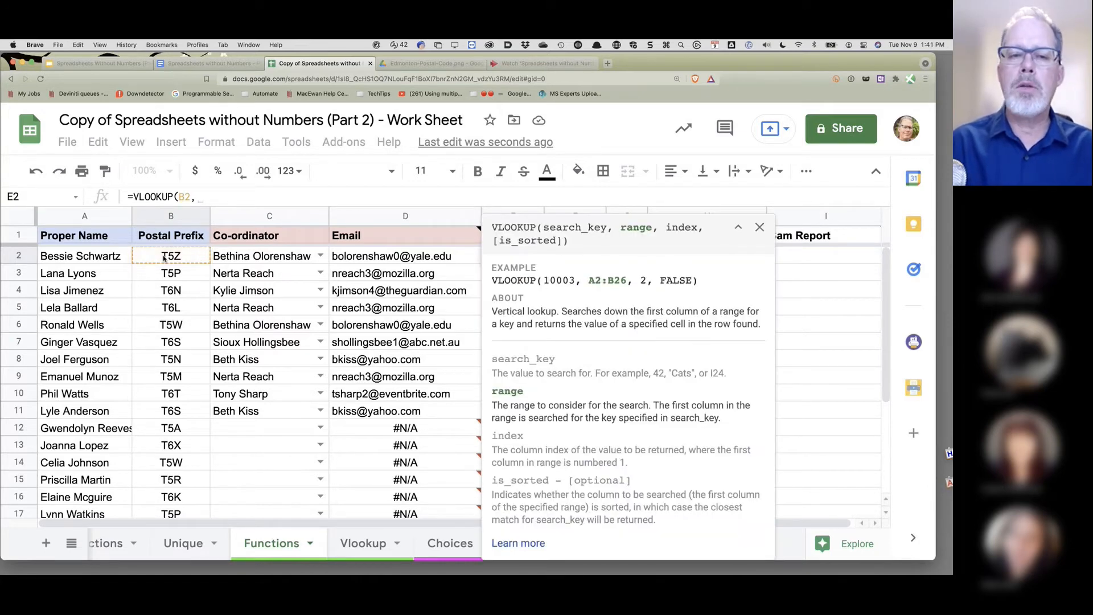
text(Map)
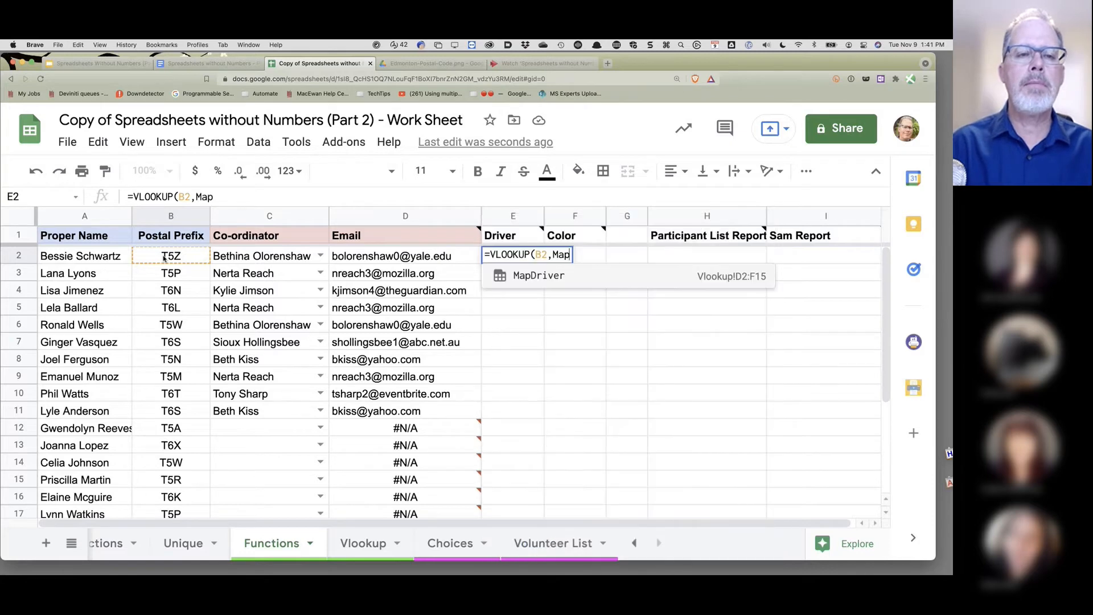
click(529, 281)
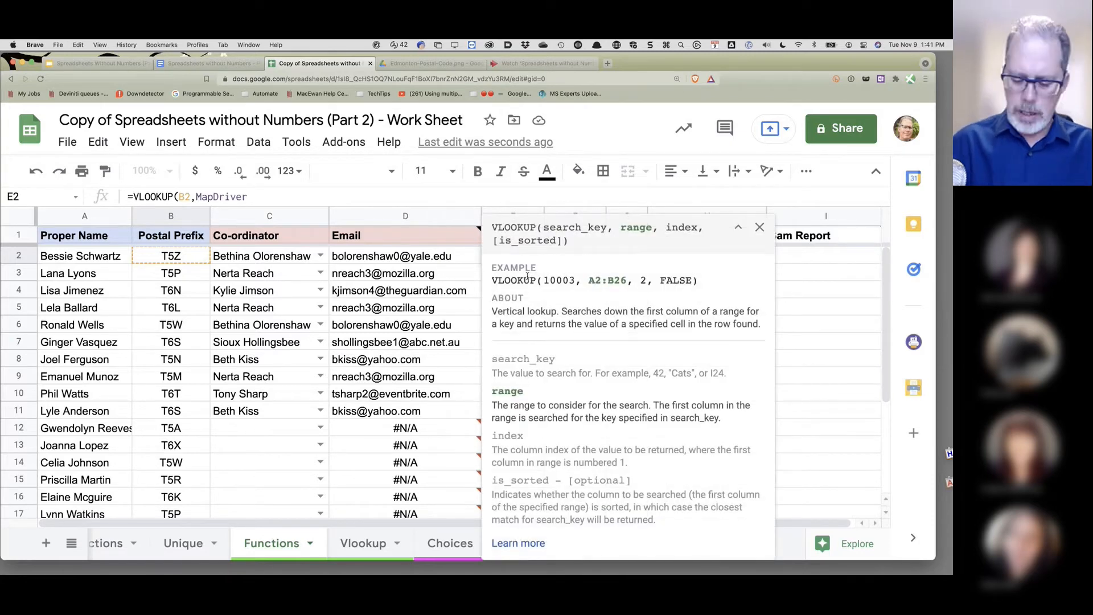
text(,)
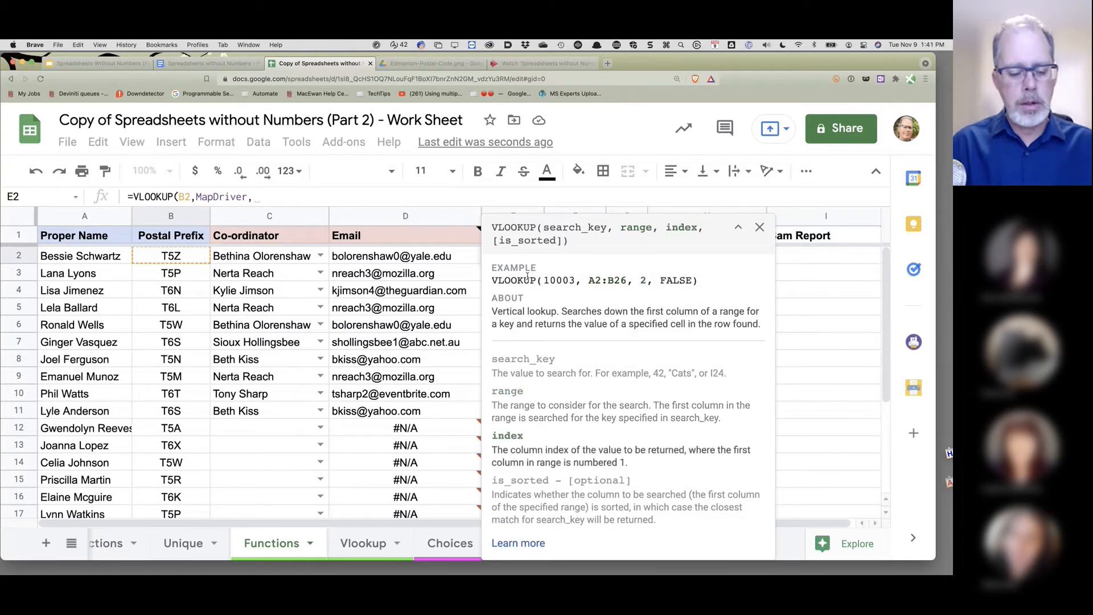
text(2)
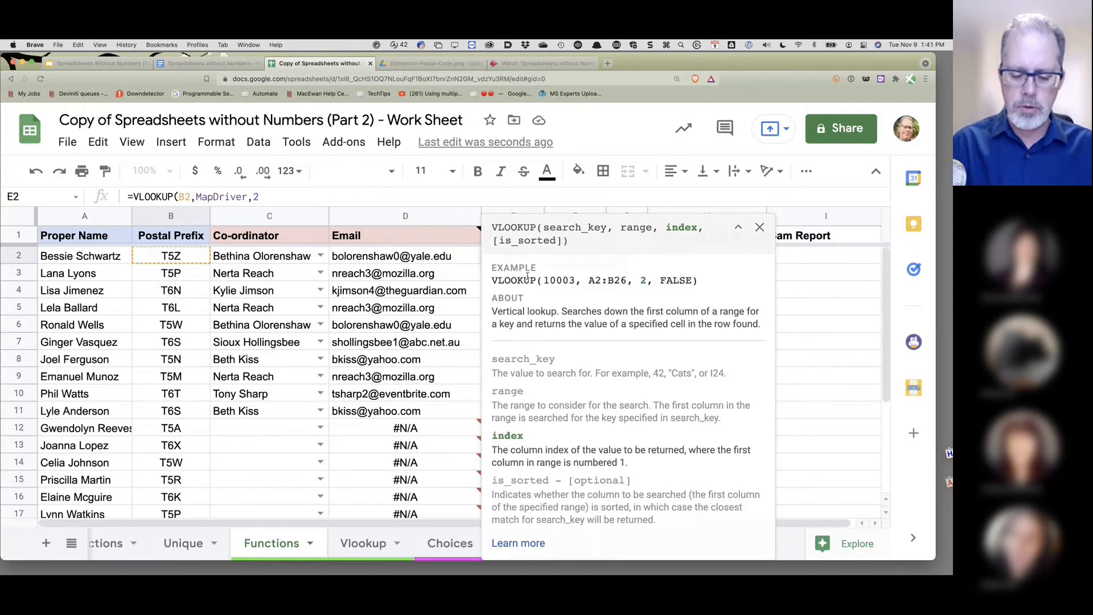
text(True)
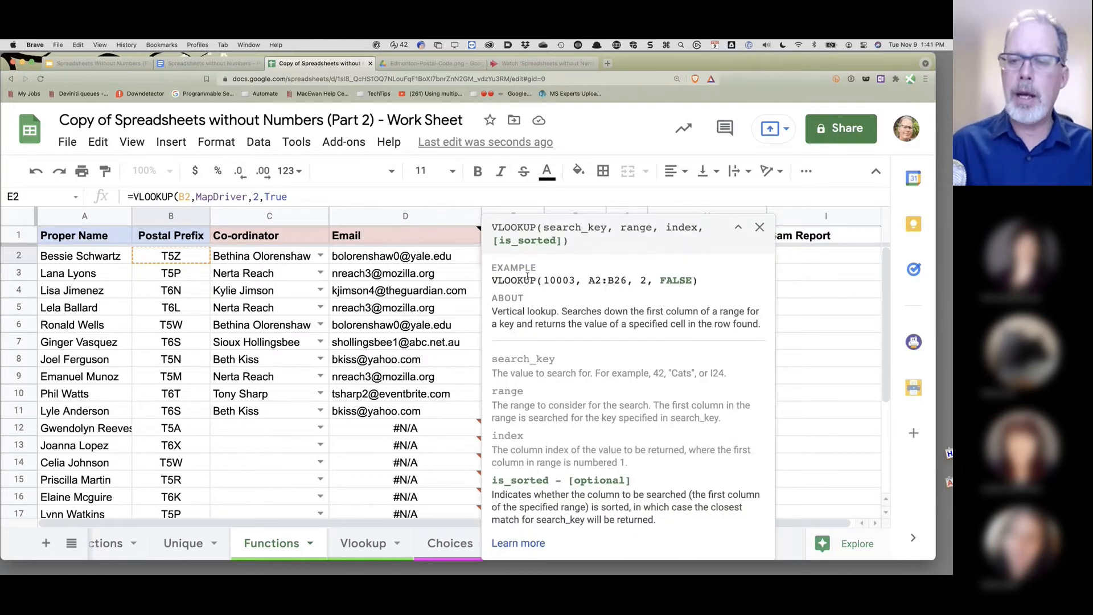
click(759, 227)
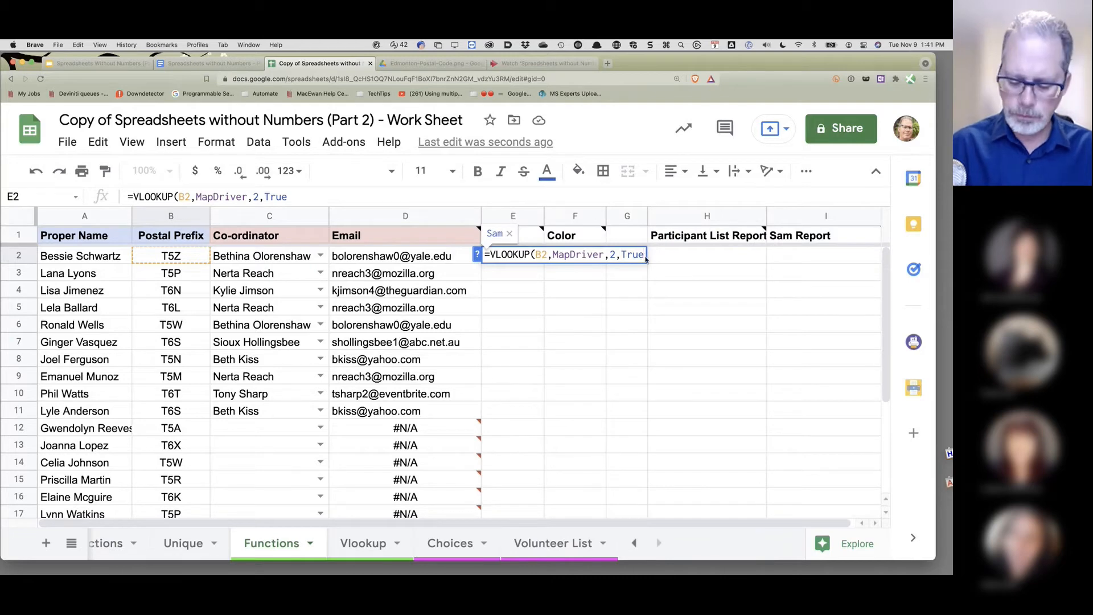
text())
key(Return)
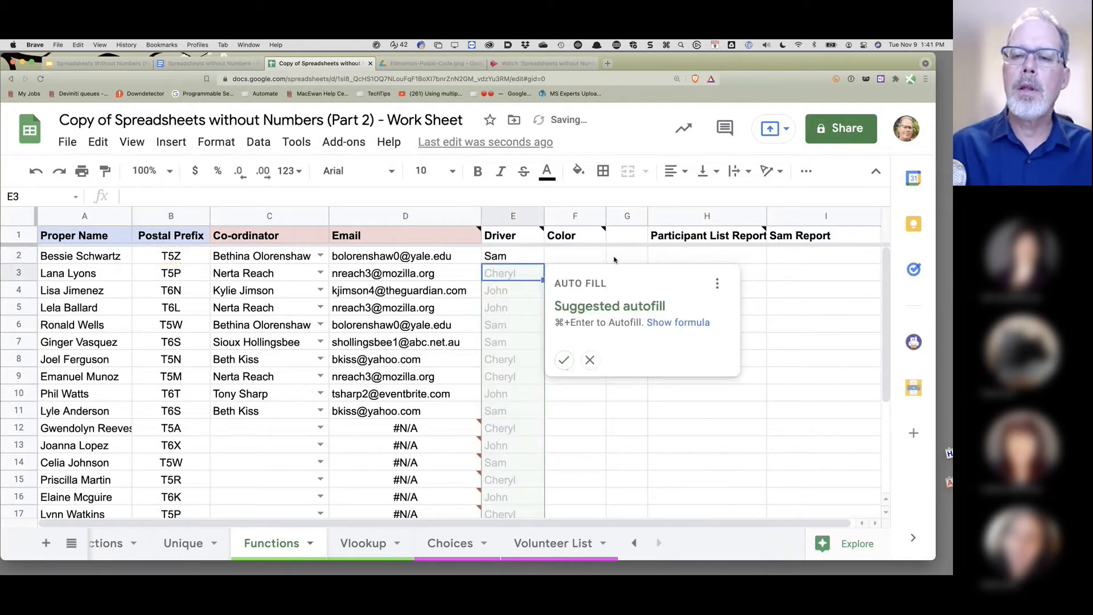
click(563, 359)
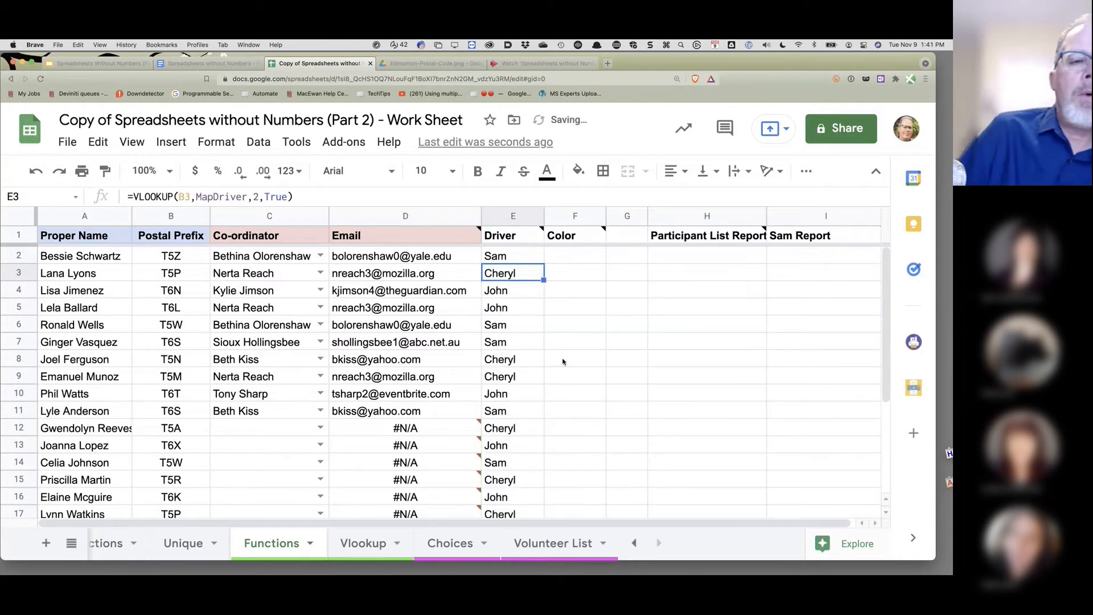
- Review E2's driver result against postal codes T5N and T5A on the Volunteer List sheet
click(504, 259)
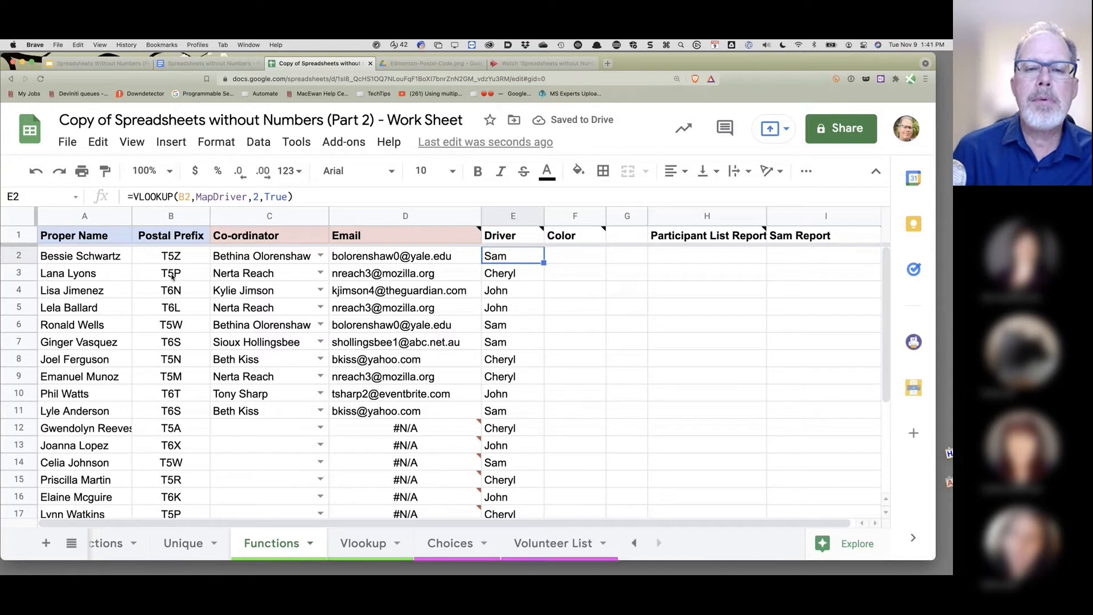
click(536, 546)
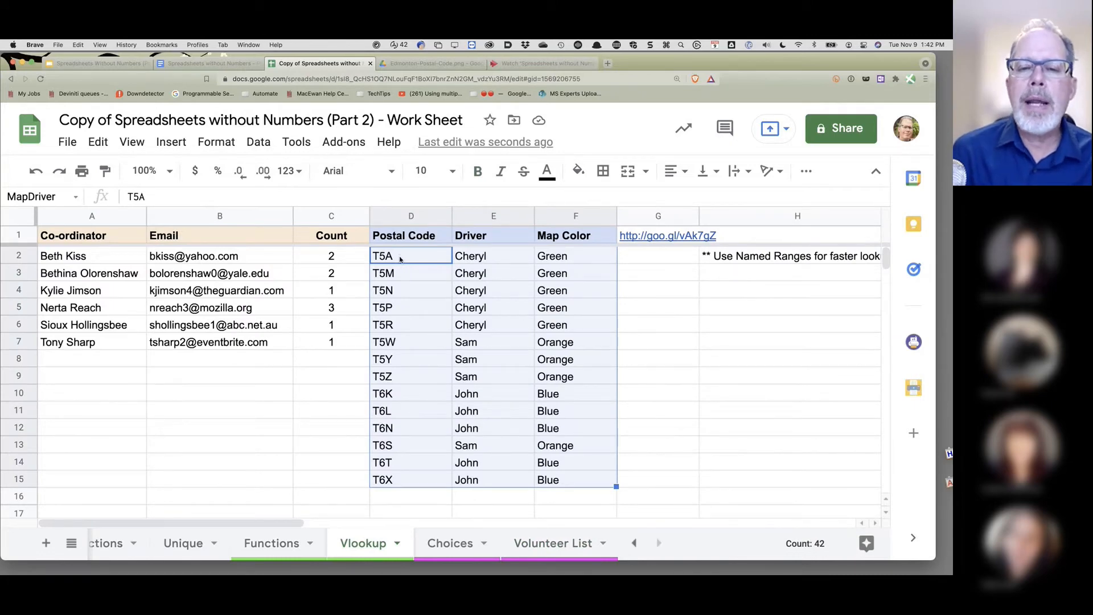
click(398, 291)
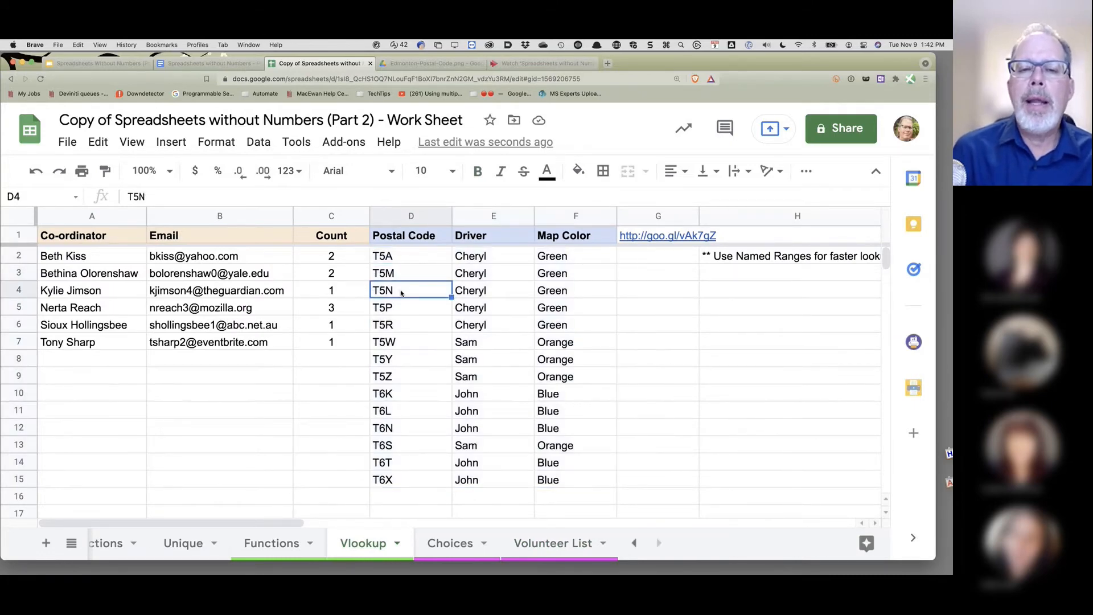
click(374, 259)
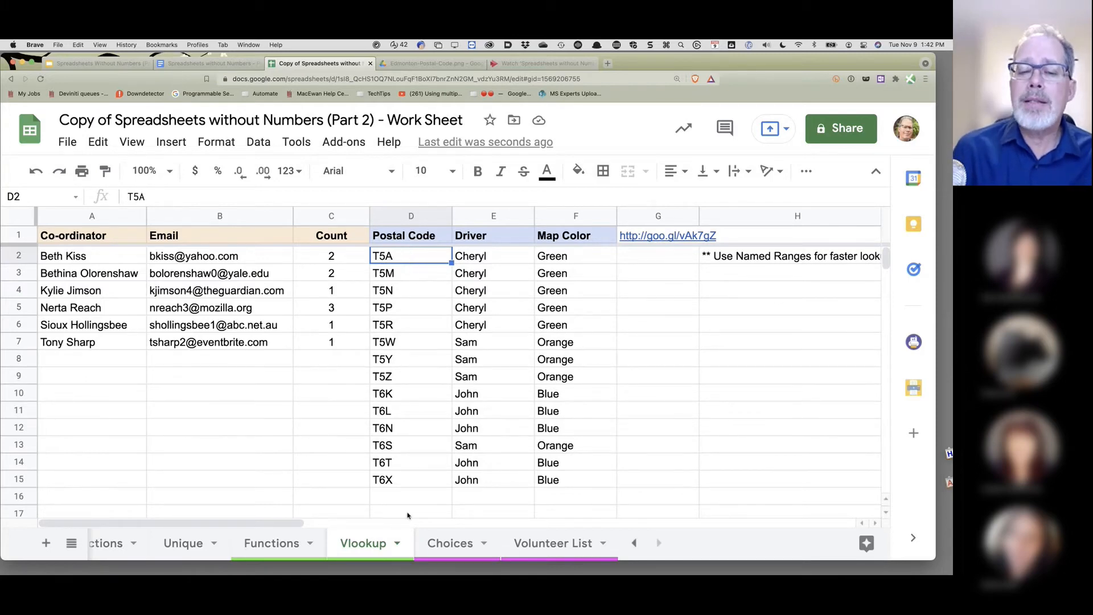
click(302, 551)
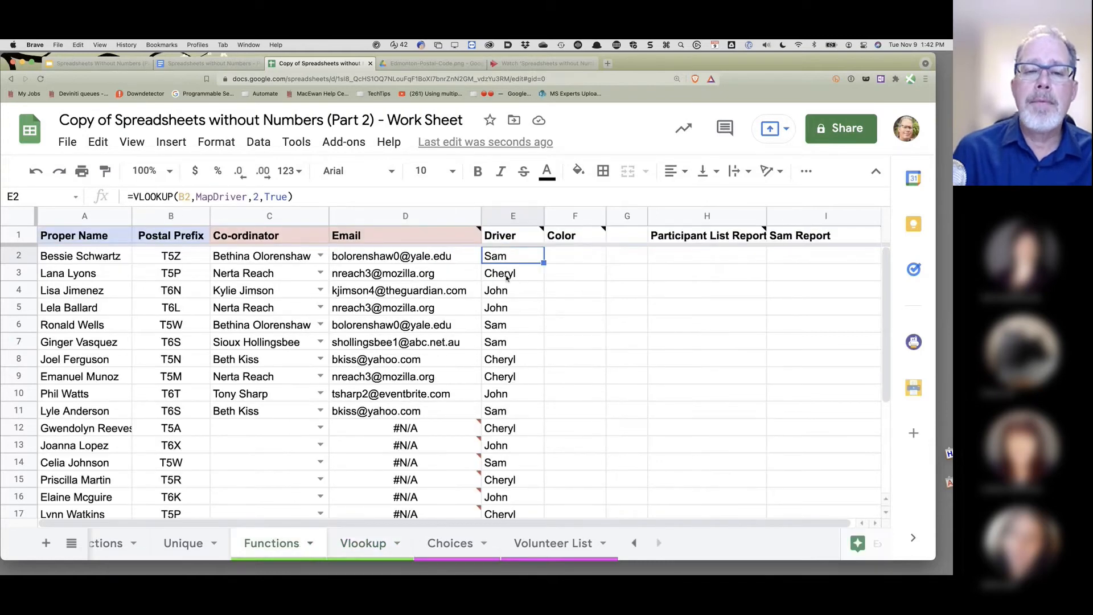
- Change E2's formula to exact match: =VLOOKUP(B2,MapDriver,2,False)
click(276, 198)
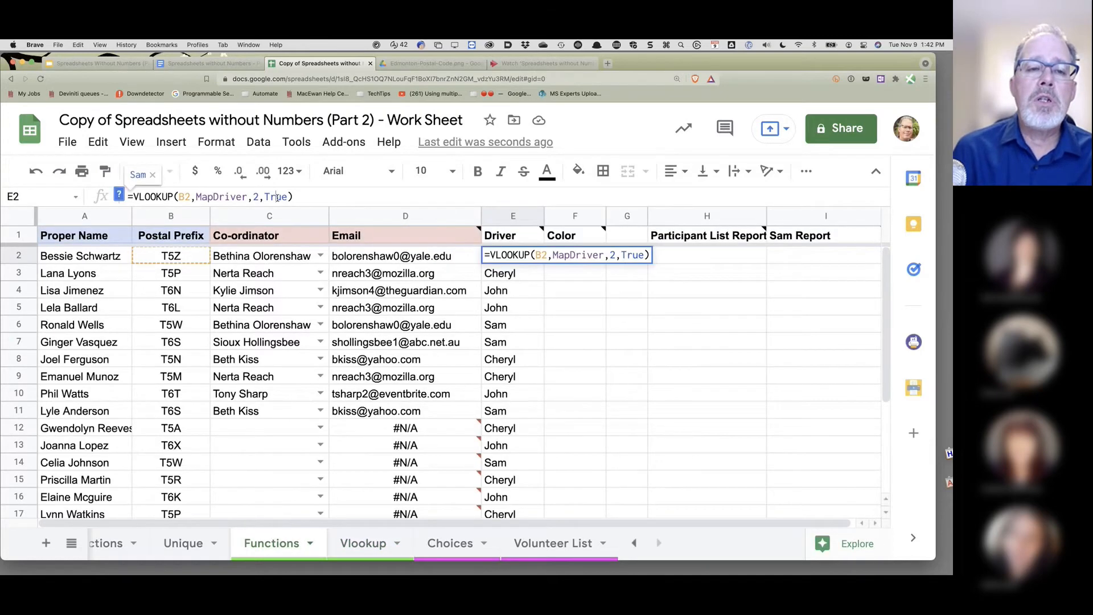
double_click(284, 197)
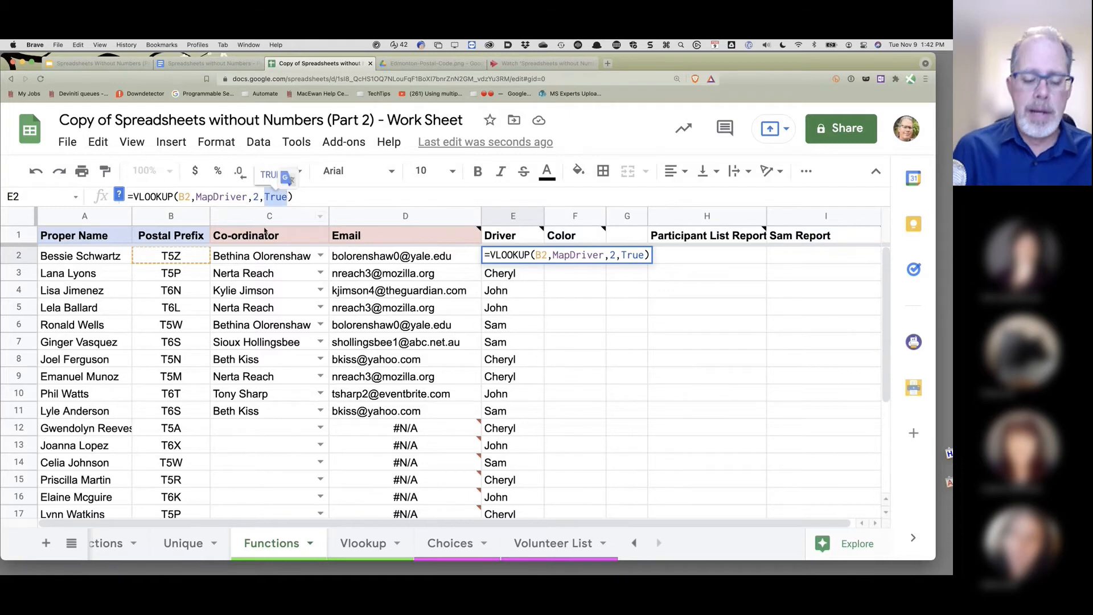
text(False)
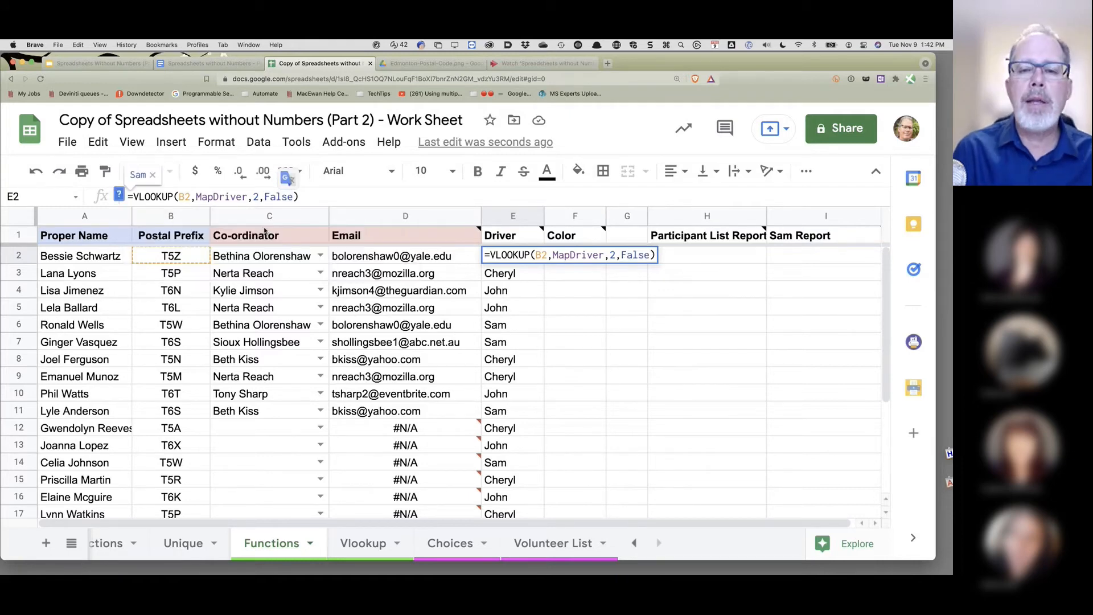
key(Return)
click(515, 255)
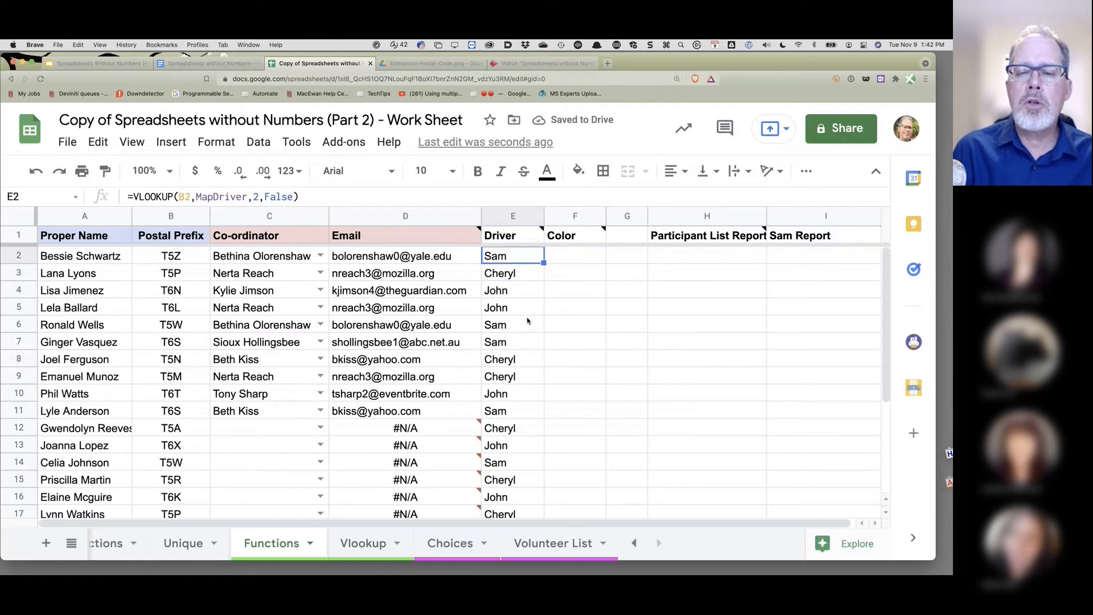
- Fill the exact-match driver formula from E2 down to E24 and verify it in E6
drag(544, 262, 536, 512)
scroll(525, 340, down, 2)
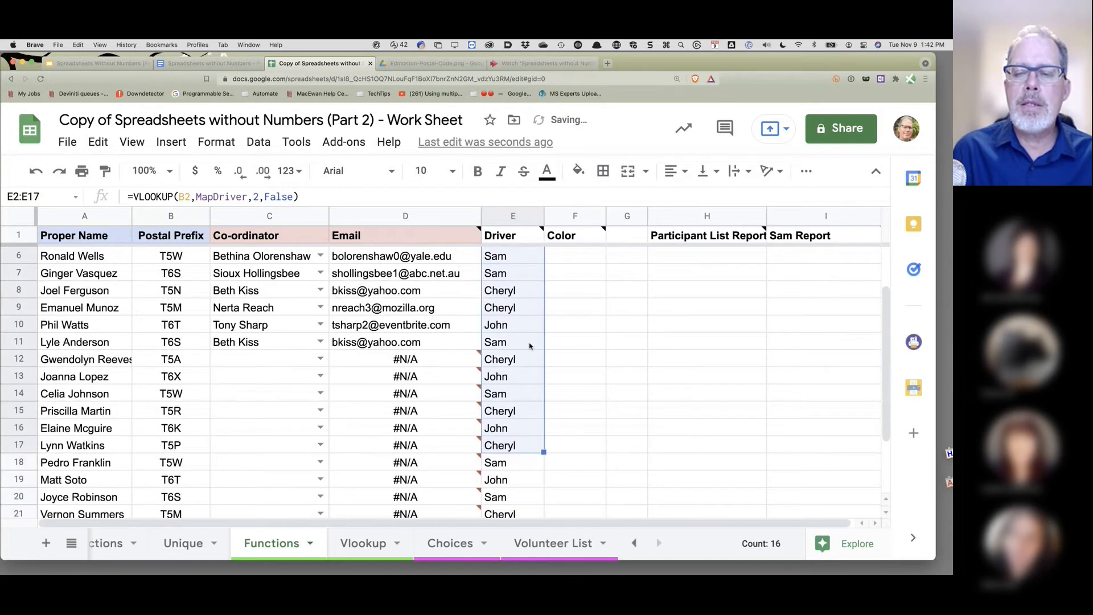
scroll(529, 344, down, 1)
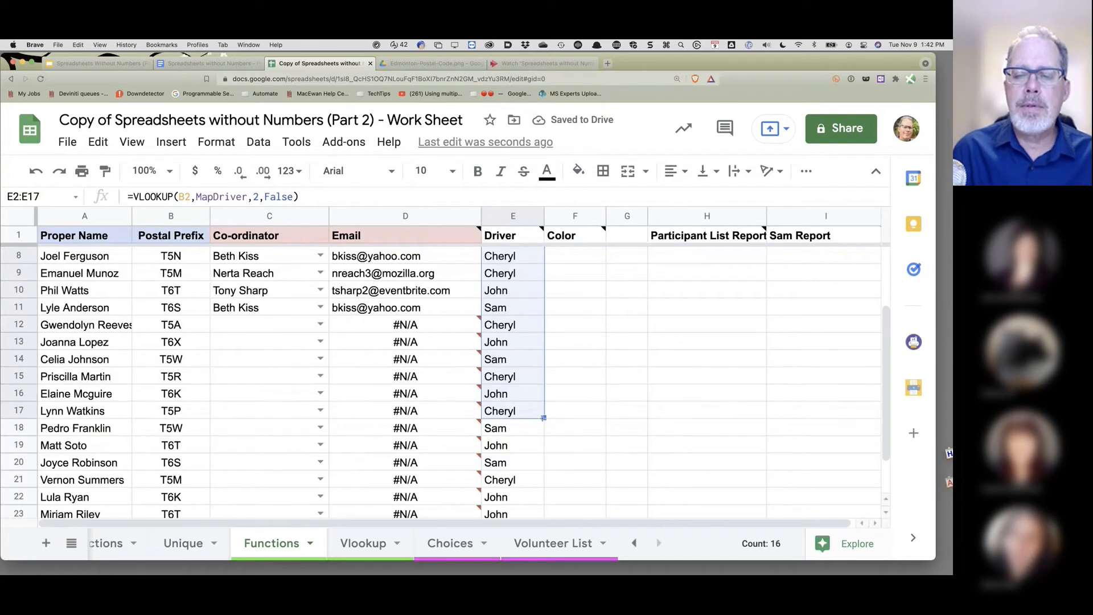
drag(543, 417, 543, 461)
scroll(513, 349, up, 3)
scroll(512, 349, right, 1)
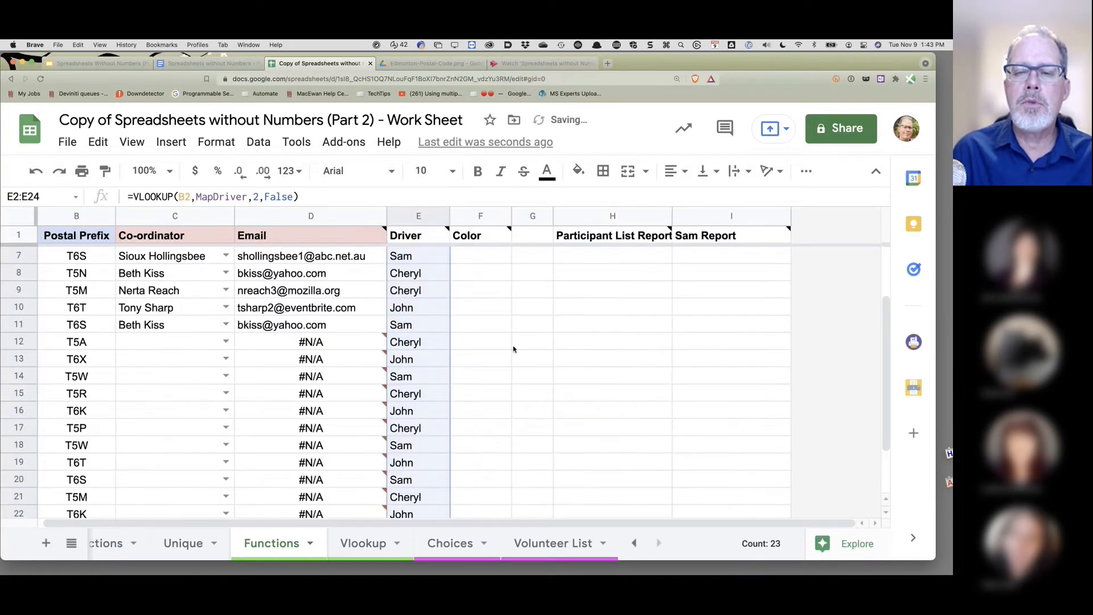
scroll(513, 349, up, 2)
click(434, 322)
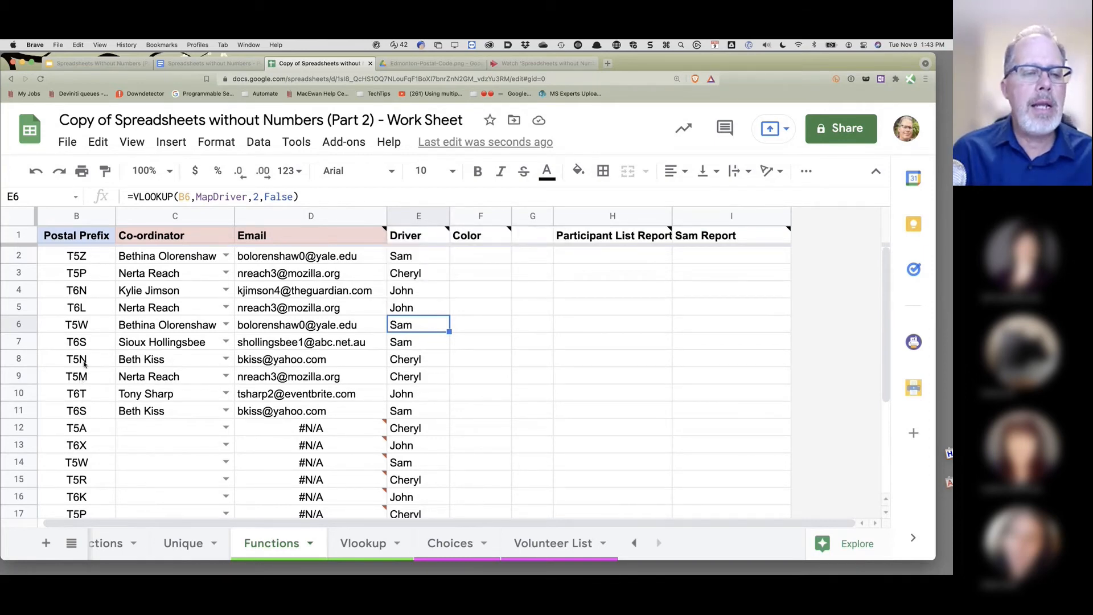
click(382, 545)
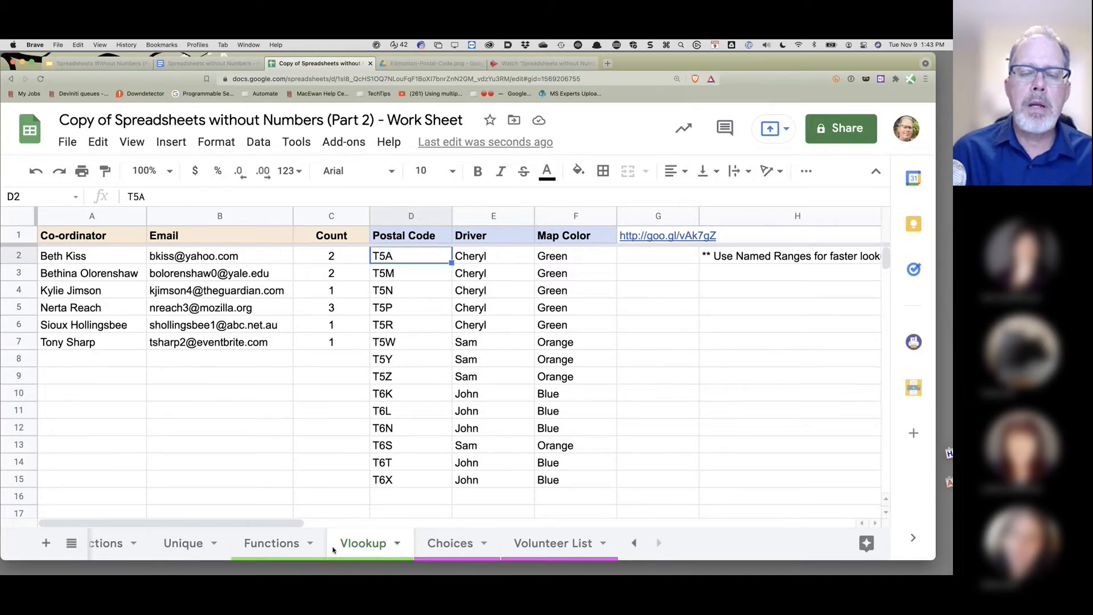
- Copy the driver lookup formula from E2 on the Functions sheet
click(297, 550)
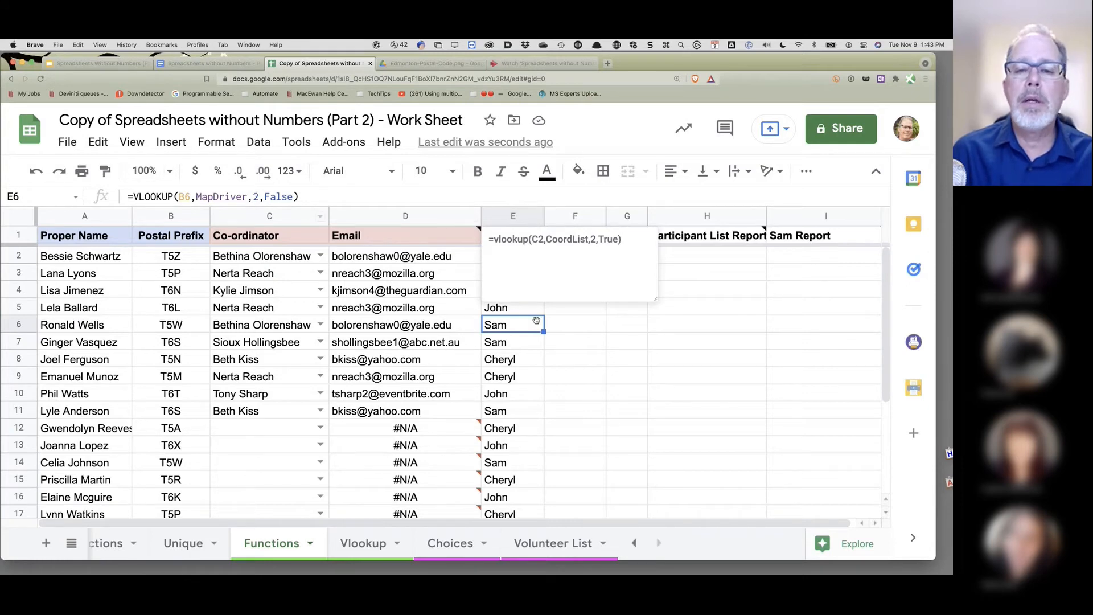
click(556, 315)
click(513, 256)
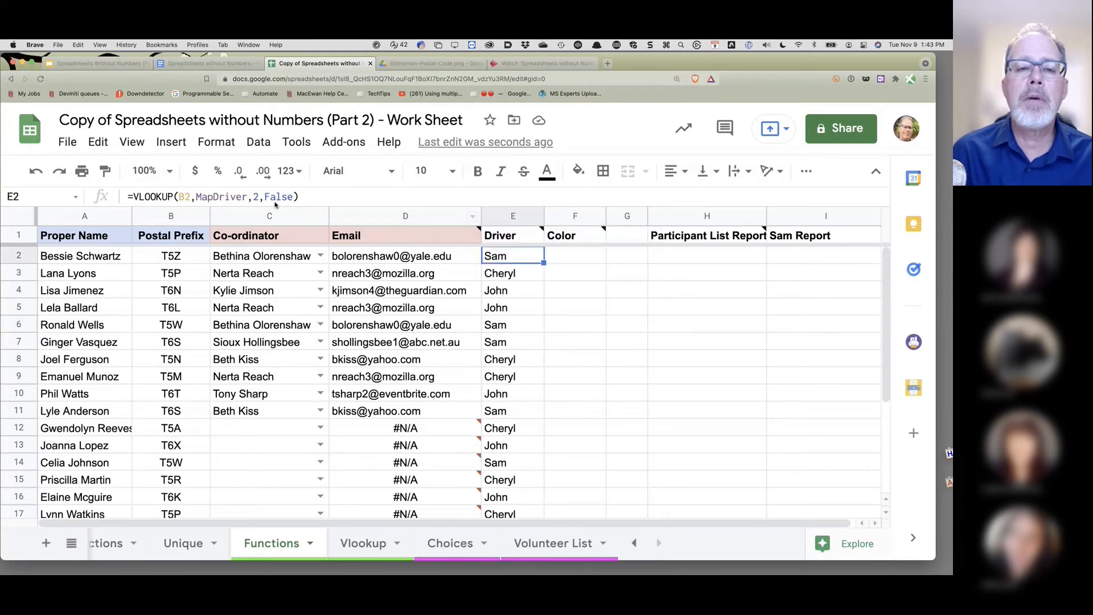
click(212, 196)
drag(127, 196, 214, 196)
key(shift+End)
key(ctrl+c)
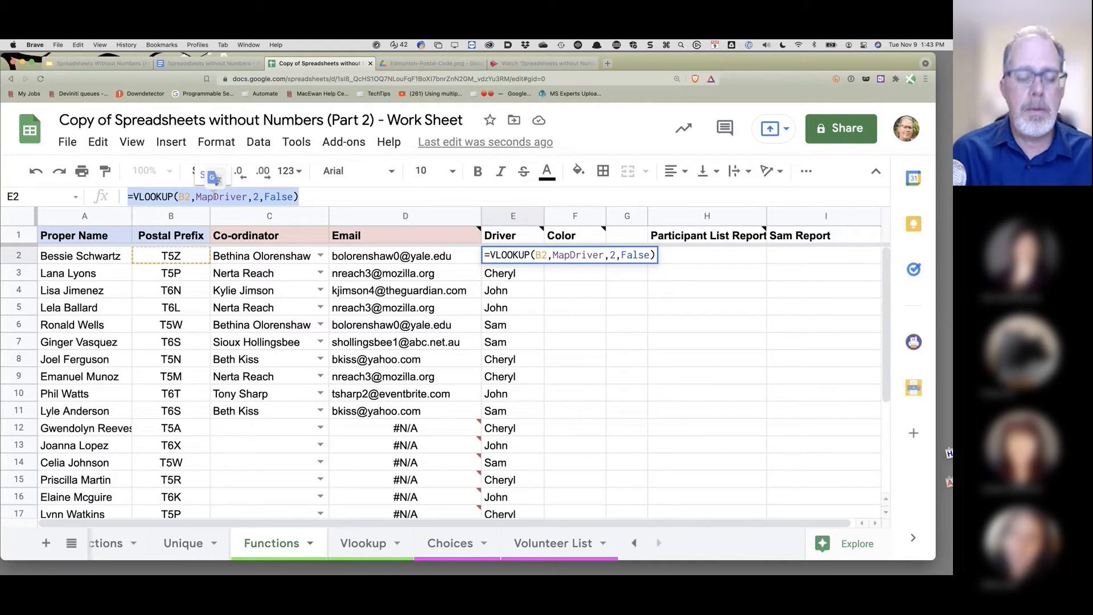
click(546, 283)
- Enter =VLOOKUP(B2,MapDriver,3,False) in F2 and auto-fill it down the Color column
click(566, 256)
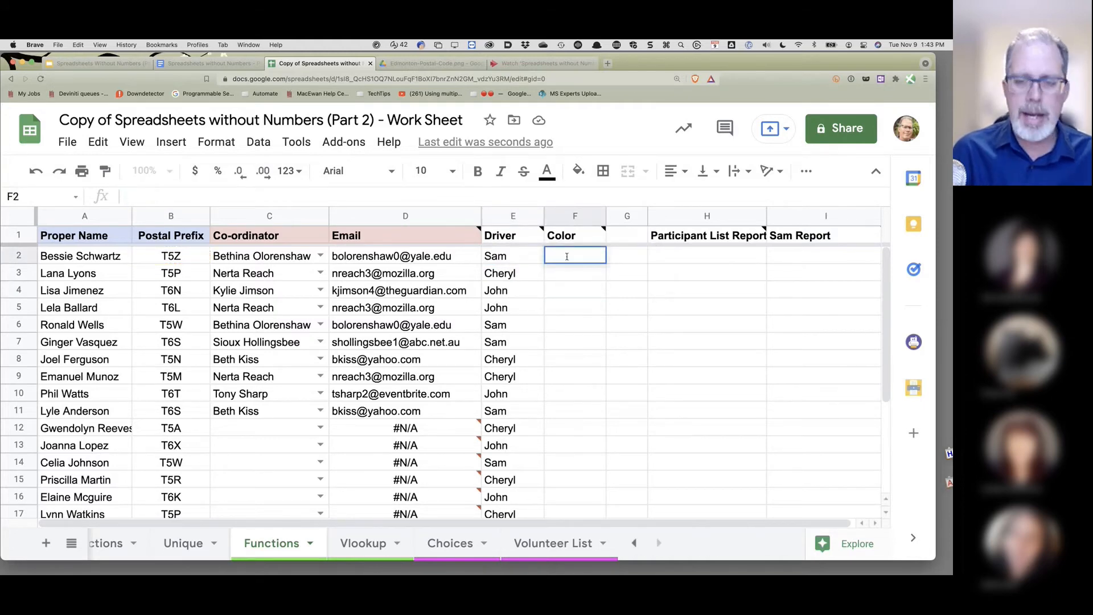
double_click(566, 256)
key(ctrl+v)
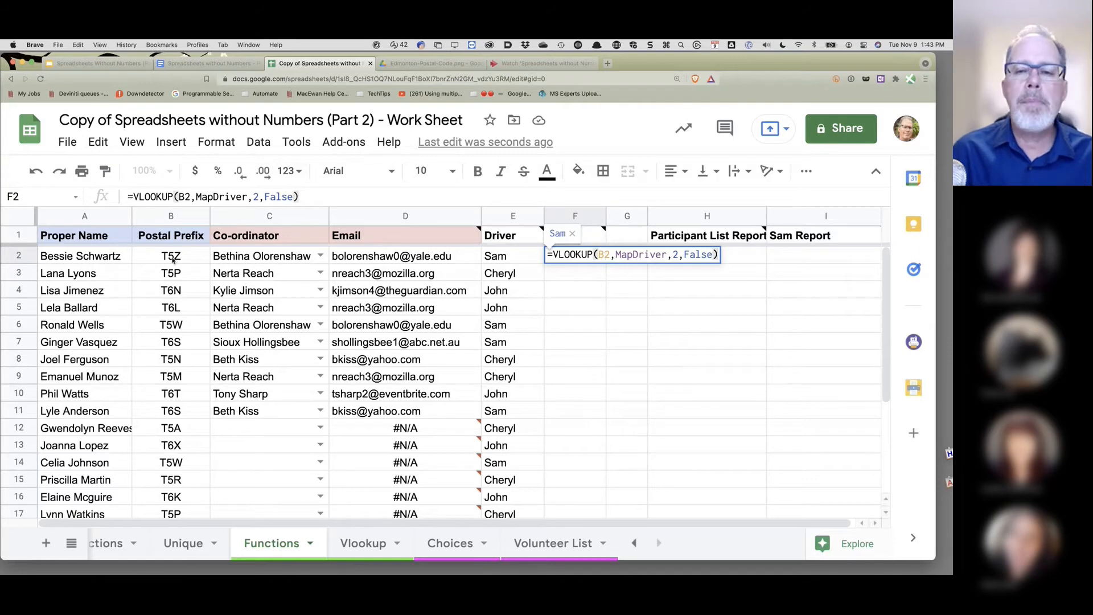
double_click(676, 254)
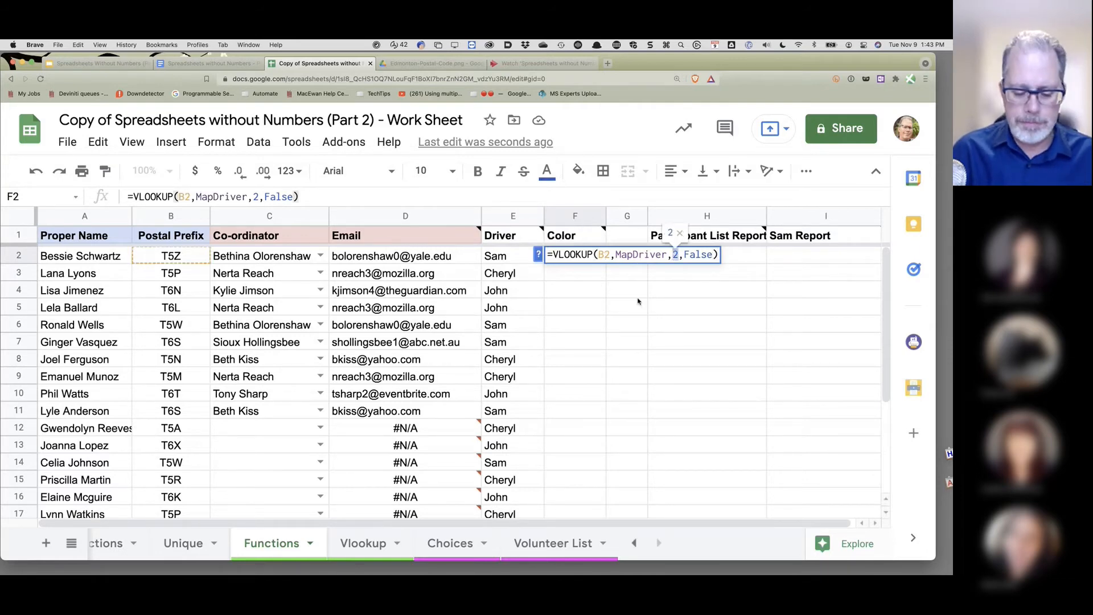
text(3)
key(Return)
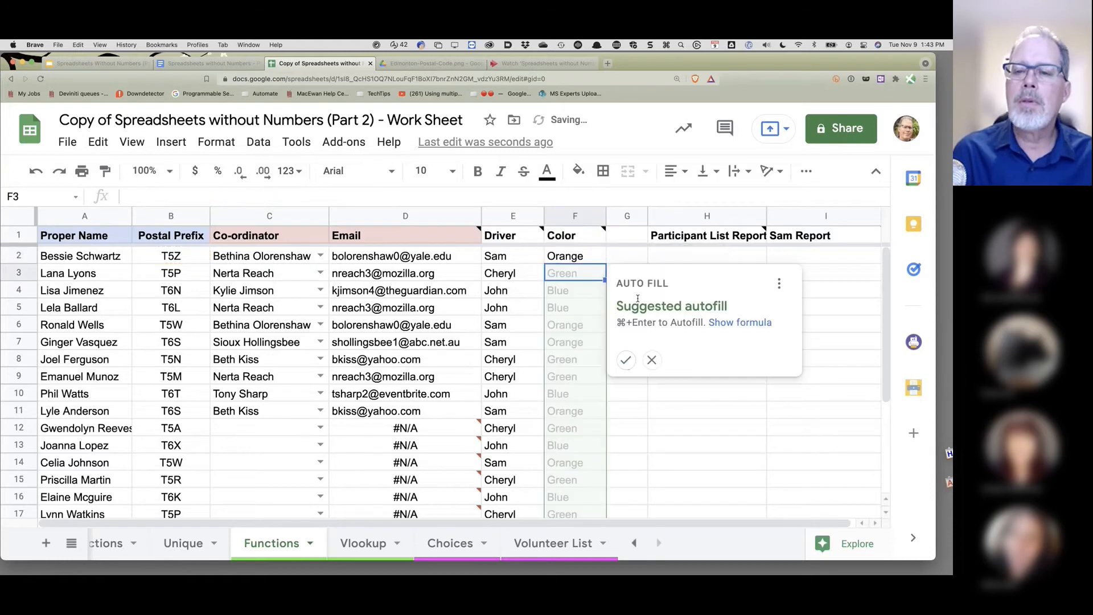
click(628, 359)
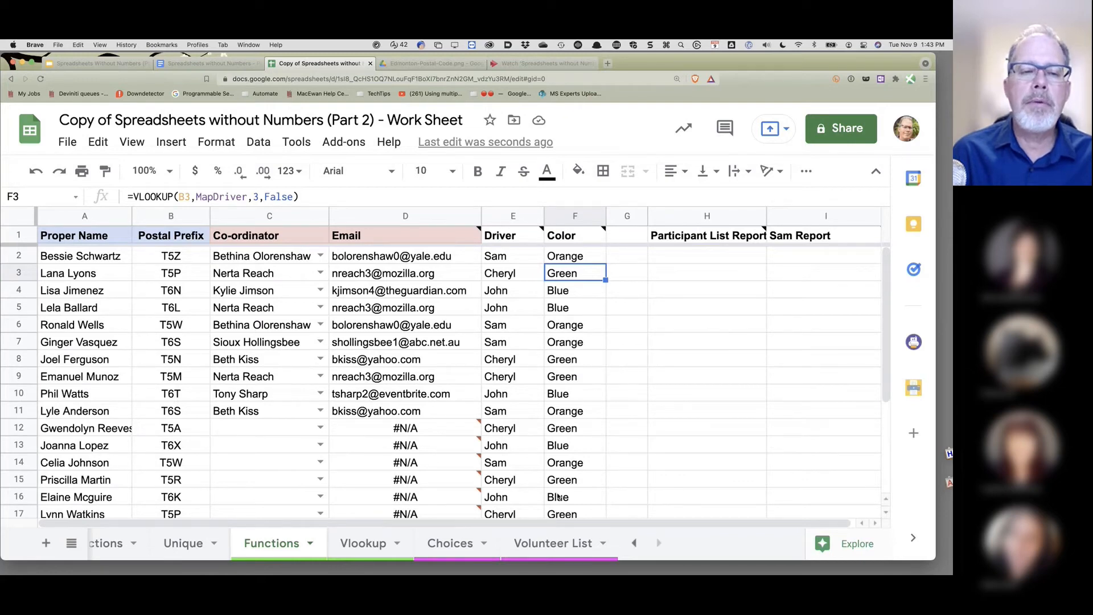
click(173, 381)
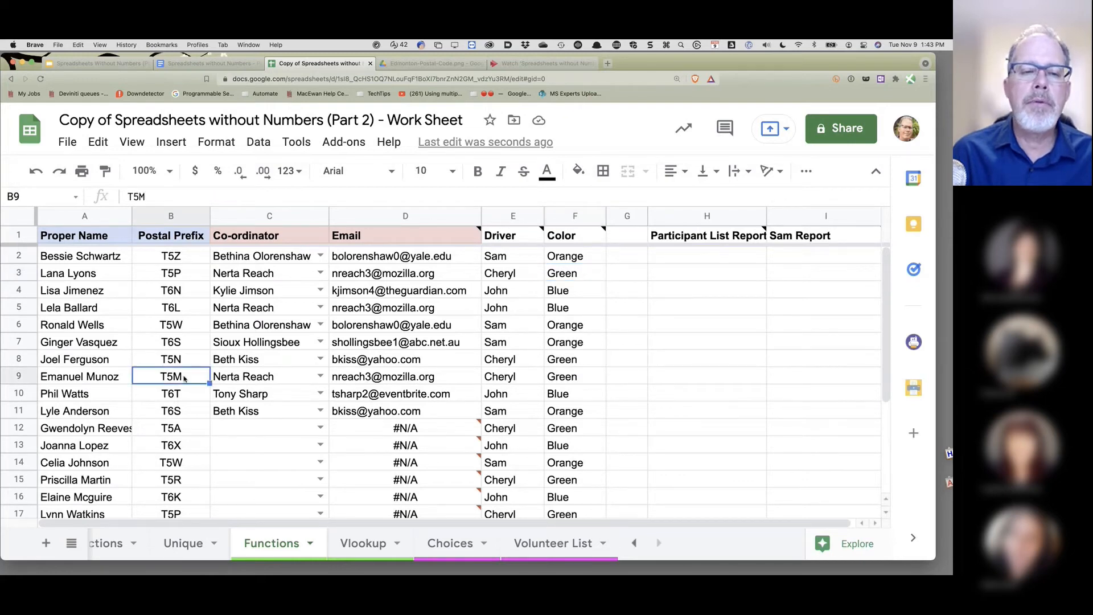
- Change B9's postal prefix from T5M to T6S so its driver becomes Sam, then view add-ons
double_click(170, 377)
double_click(179, 375)
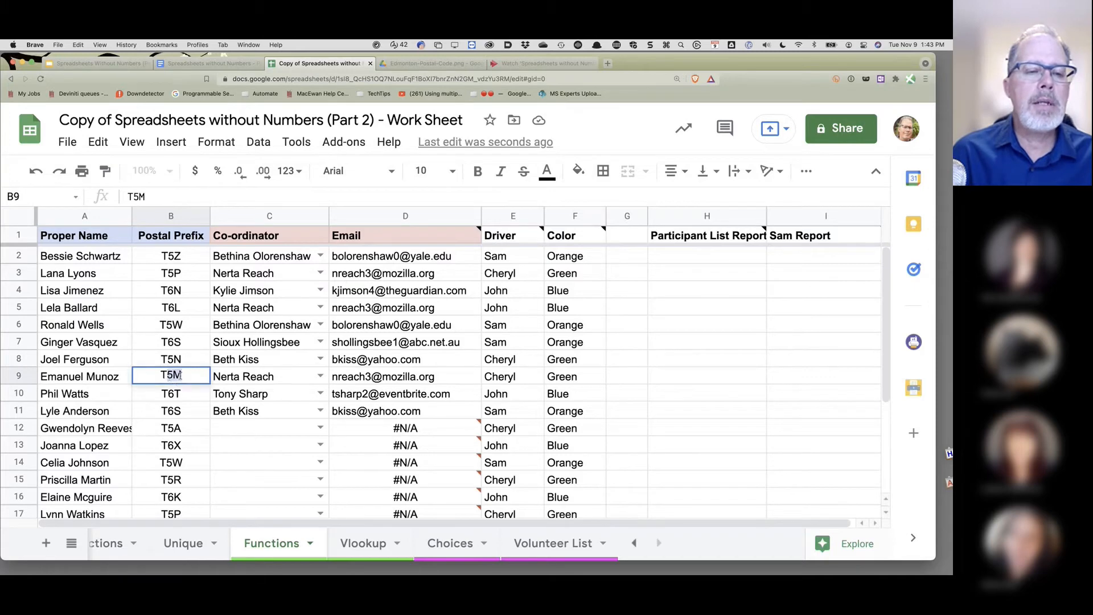
text(T6S)
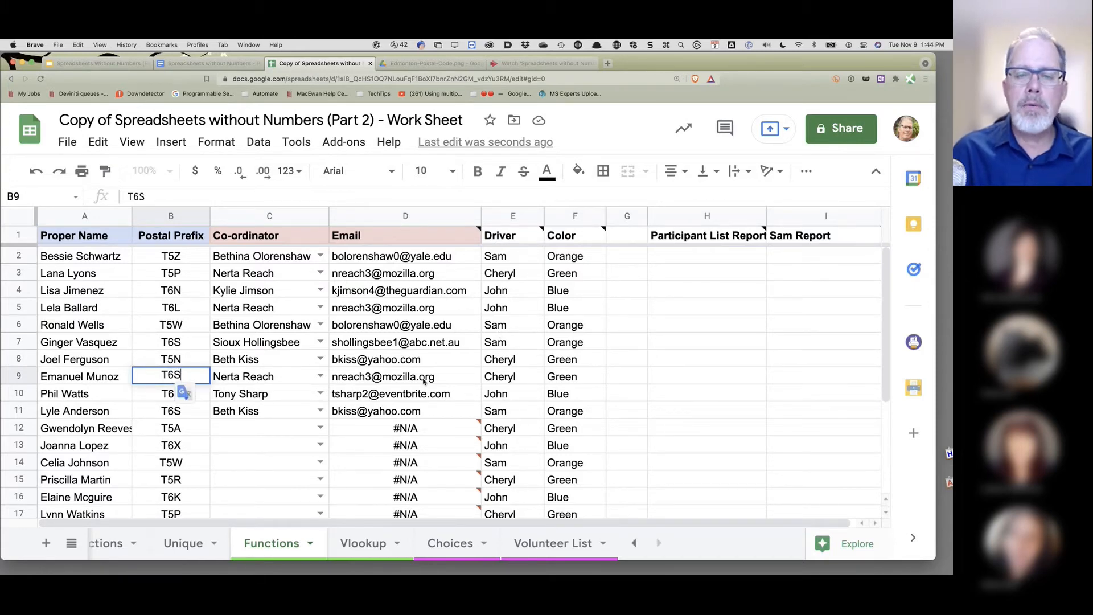
key(Return)
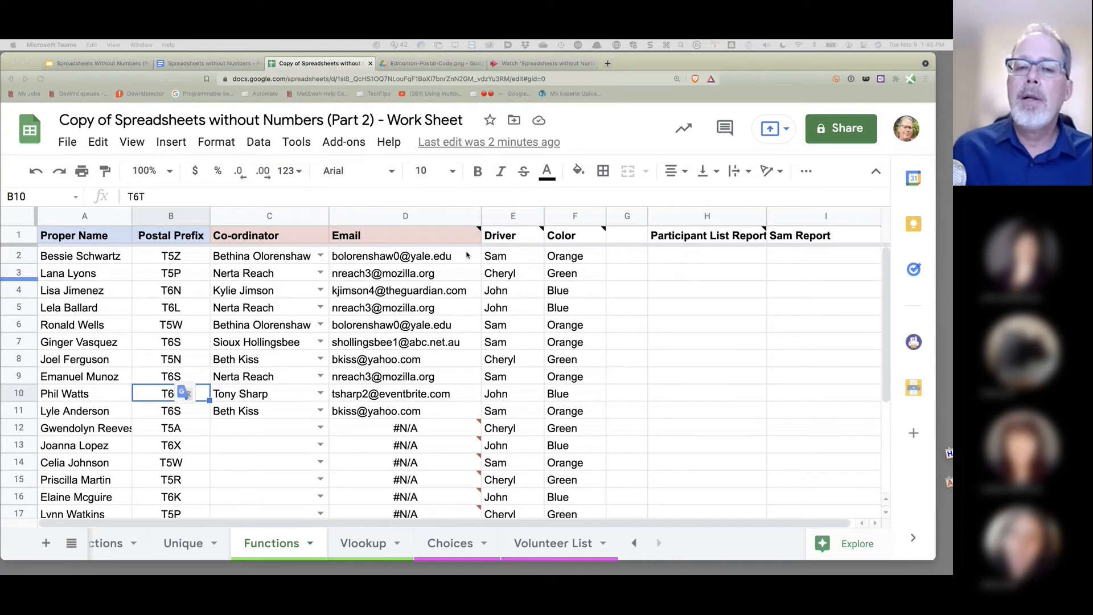
click(341, 142)
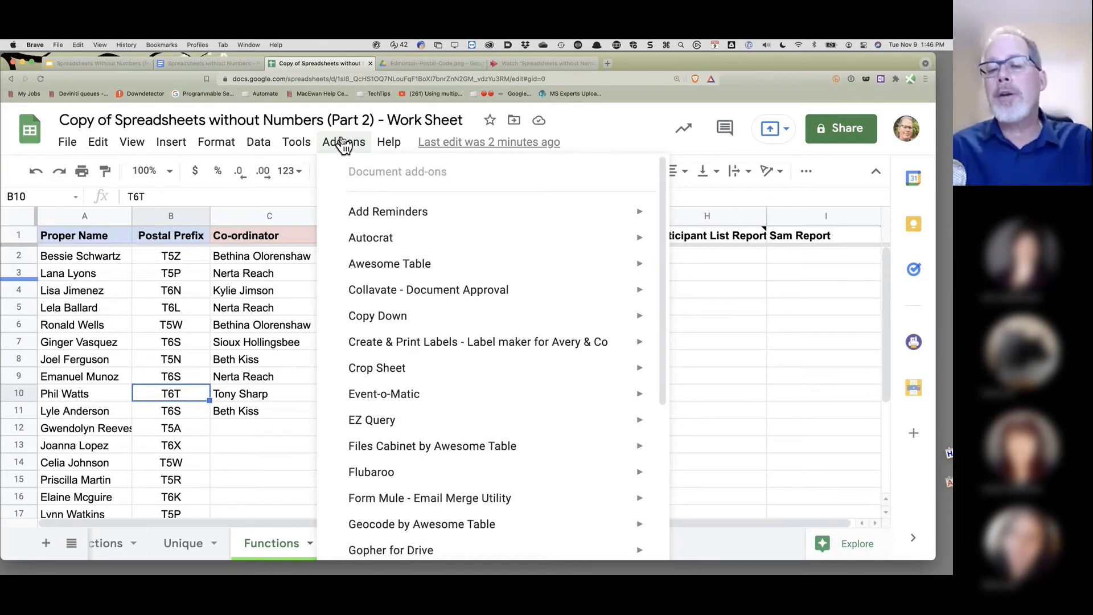
- Find the EZ Query add-on in the Google Workspace Marketplace and open its details
scroll(376, 188, down, 5)
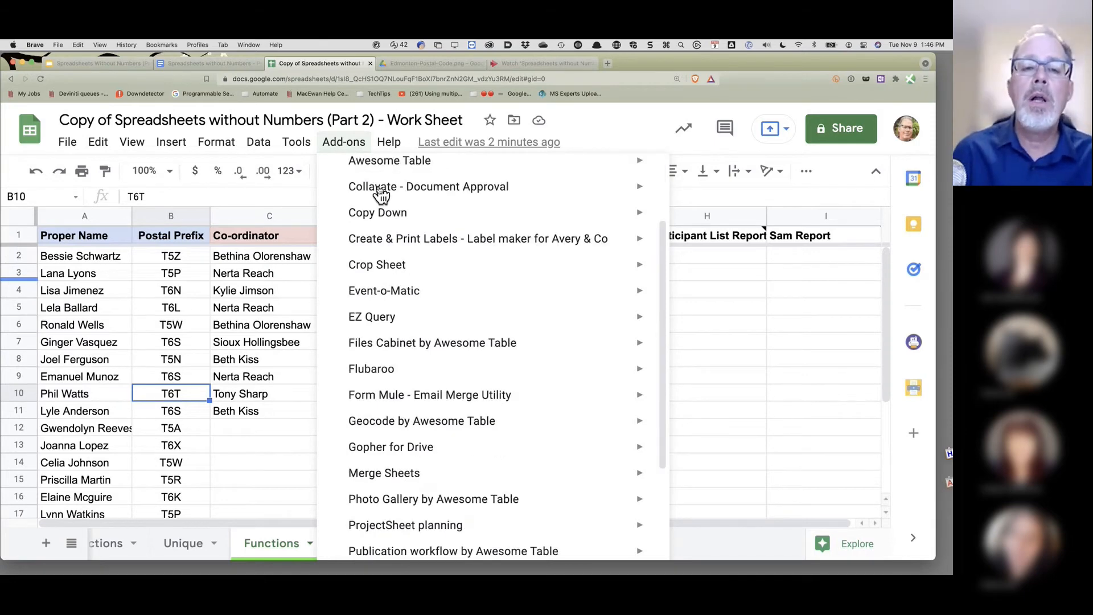
mouse_move(377, 169)
scroll(408, 263, down, 3)
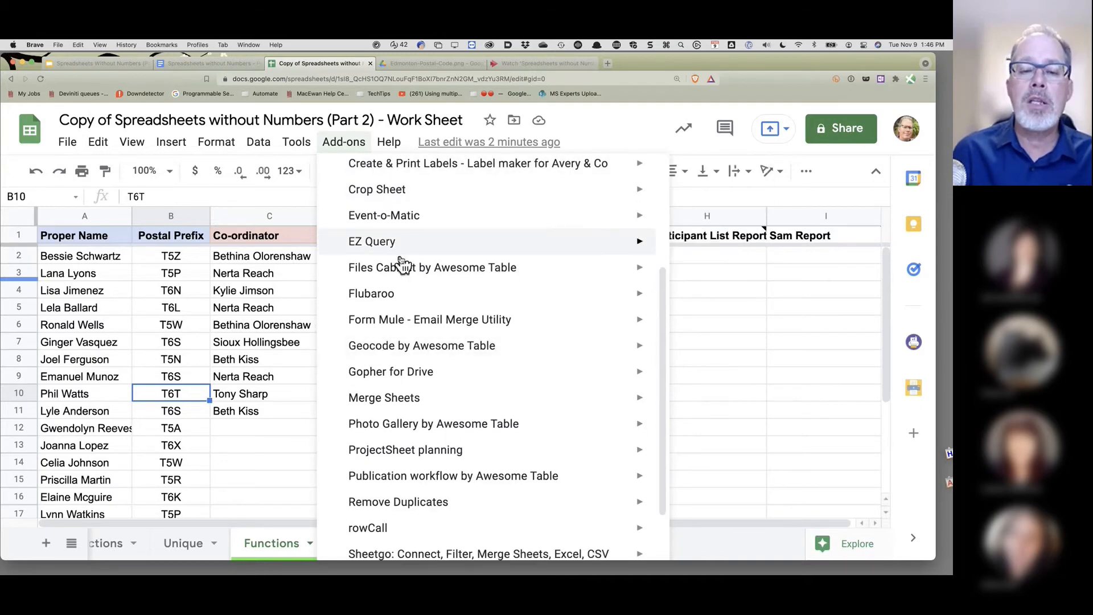
mouse_move(400, 256)
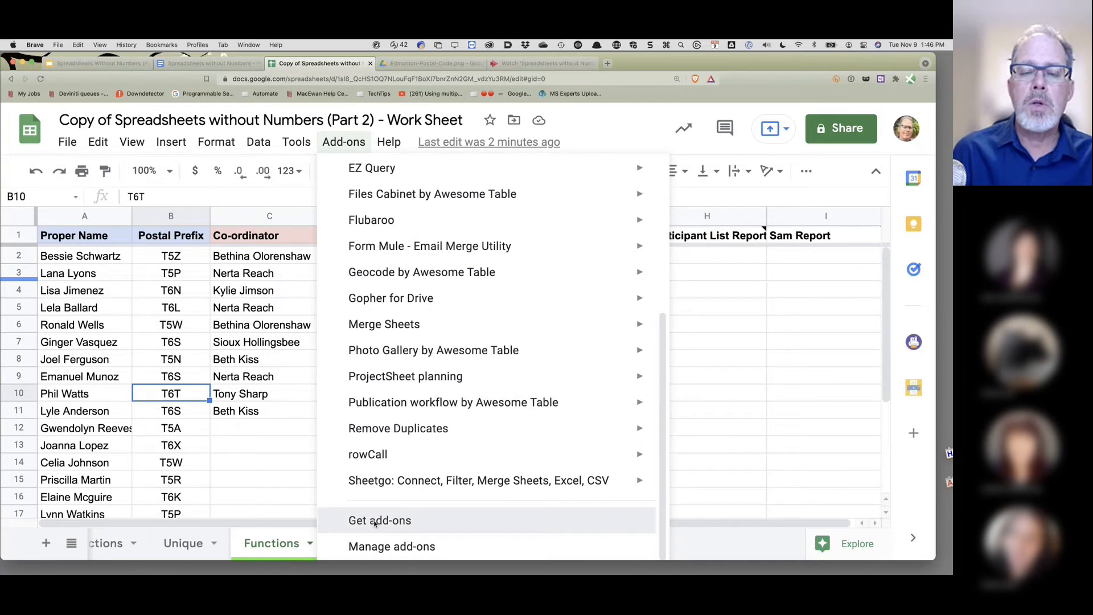
click(375, 521)
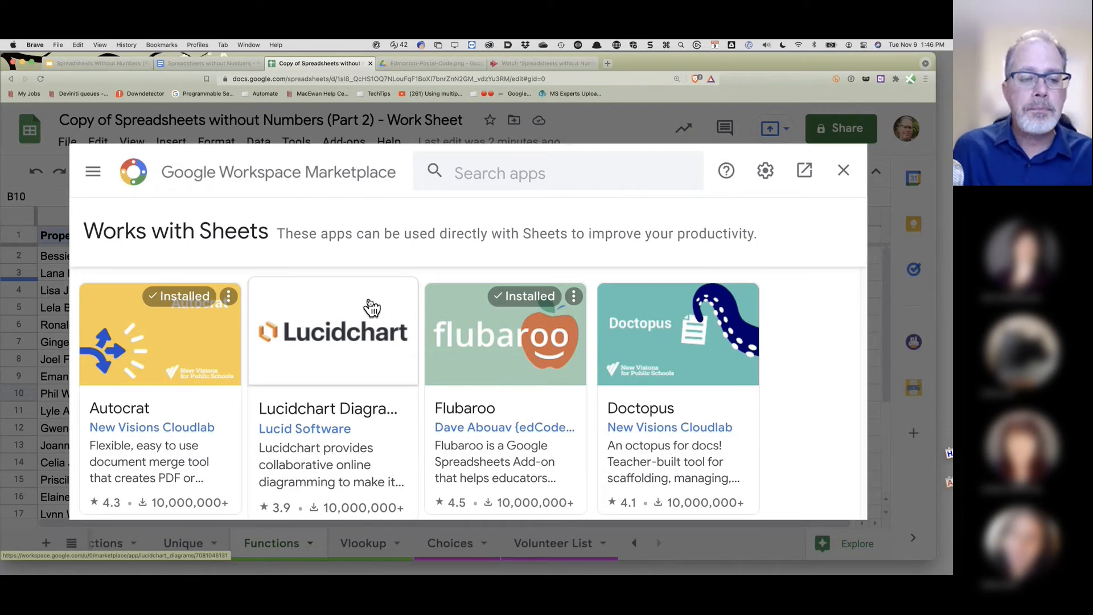
click(472, 169)
text(ez)
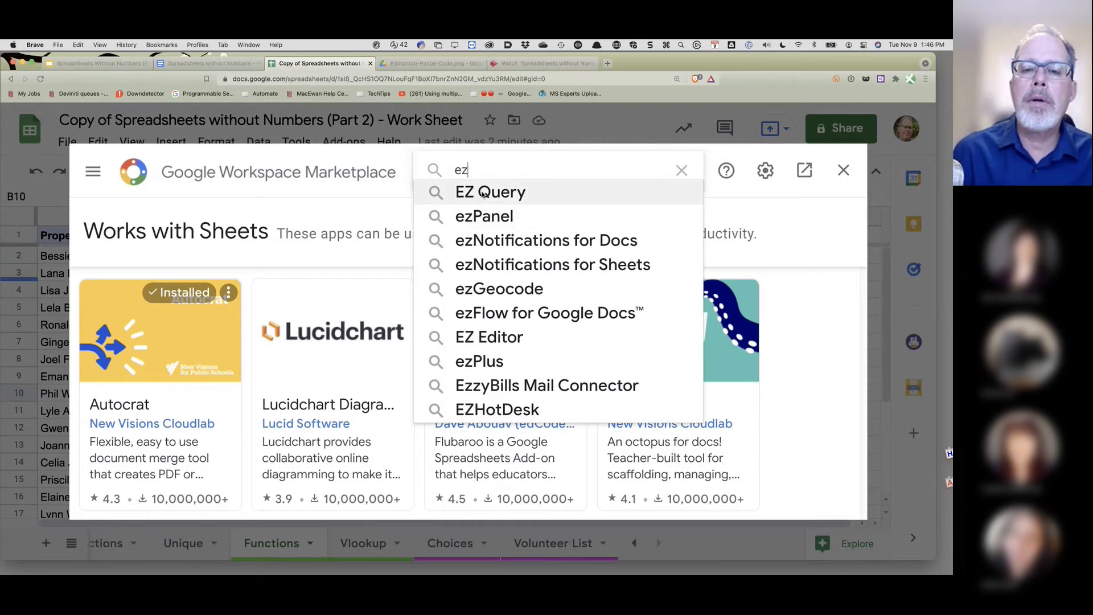
click(482, 193)
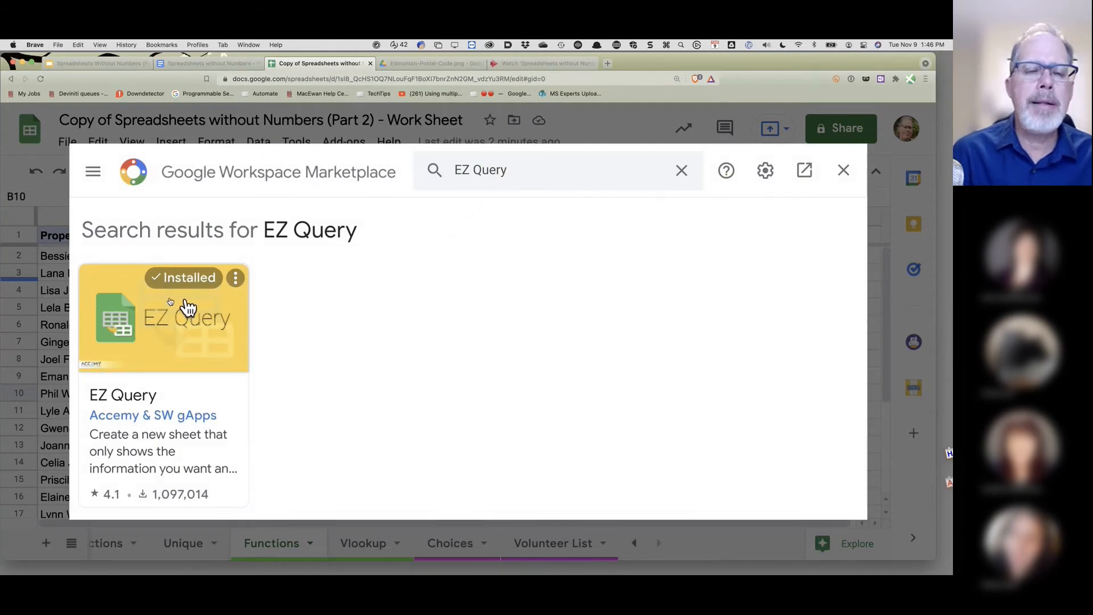
click(189, 343)
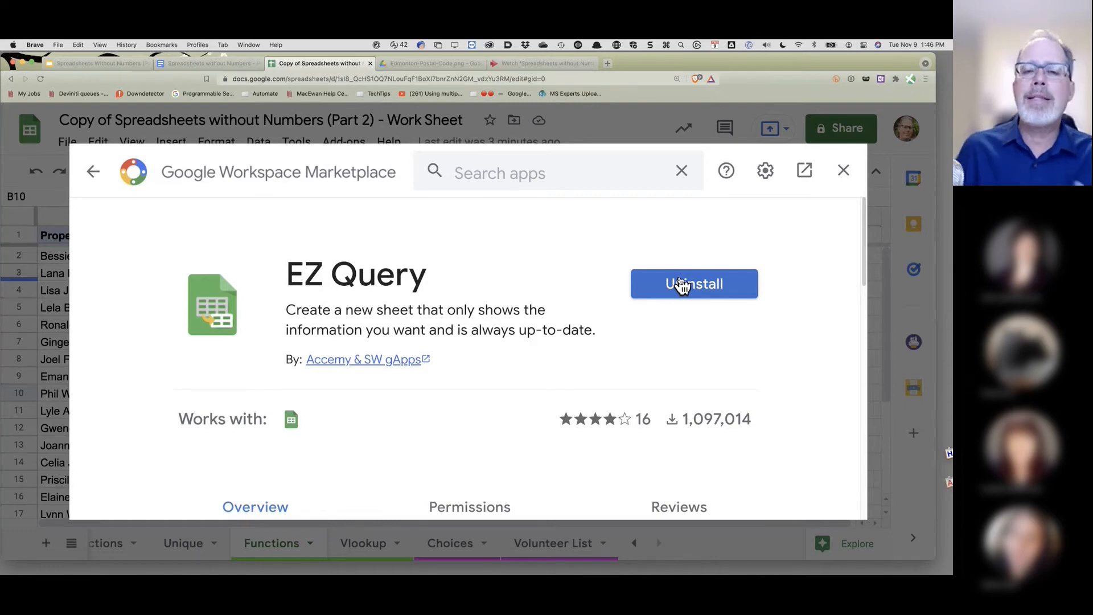
- Uninstall EZ Query, confirm, and close the marketplace back to the add-ons list
click(705, 291)
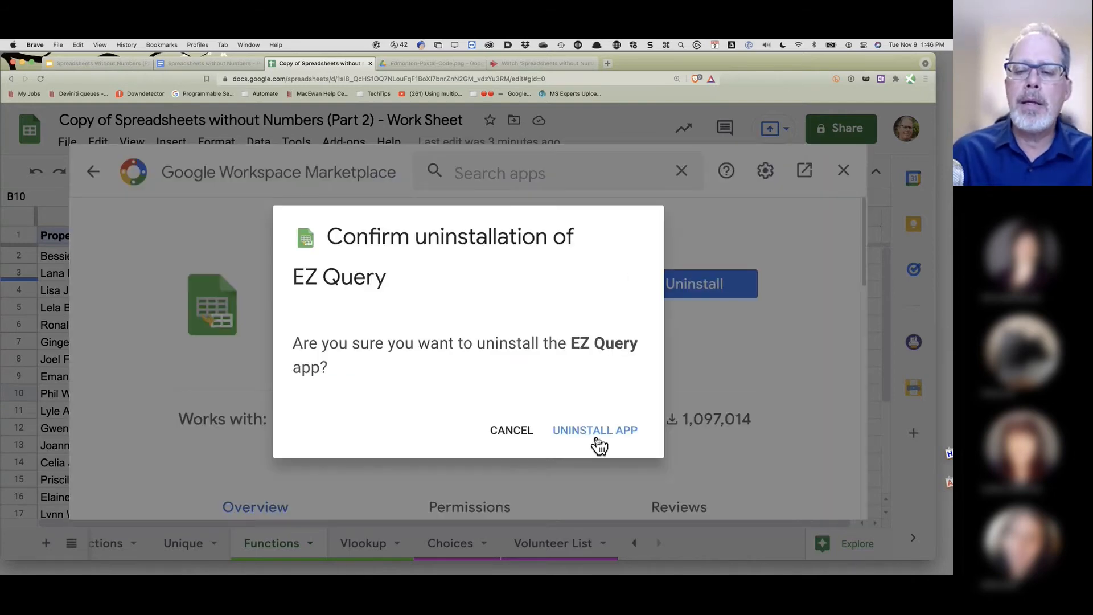
click(596, 436)
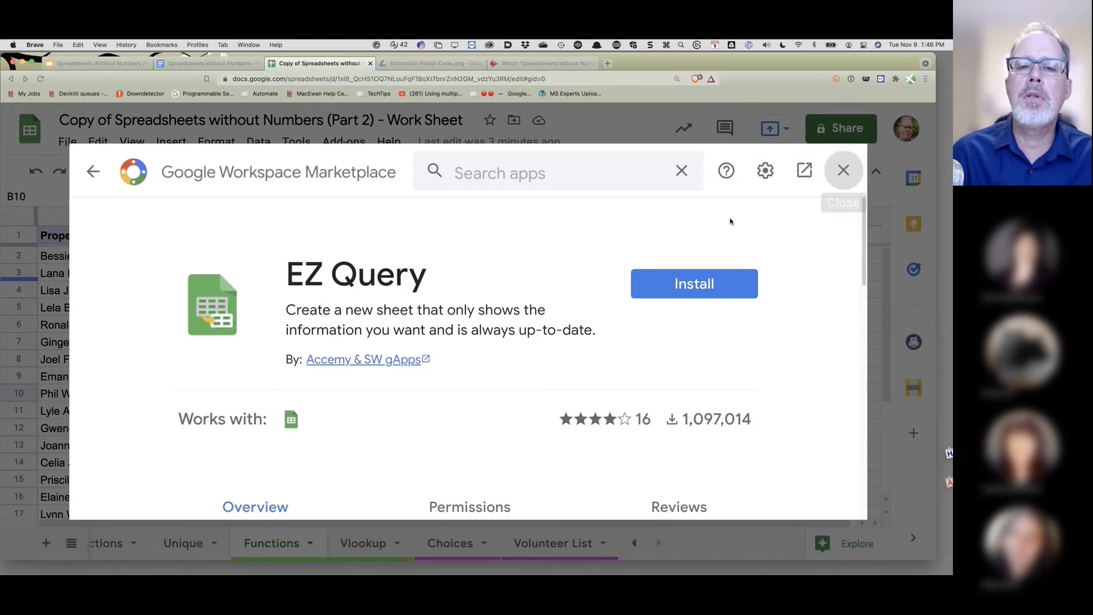
key(Escape)
click(346, 141)
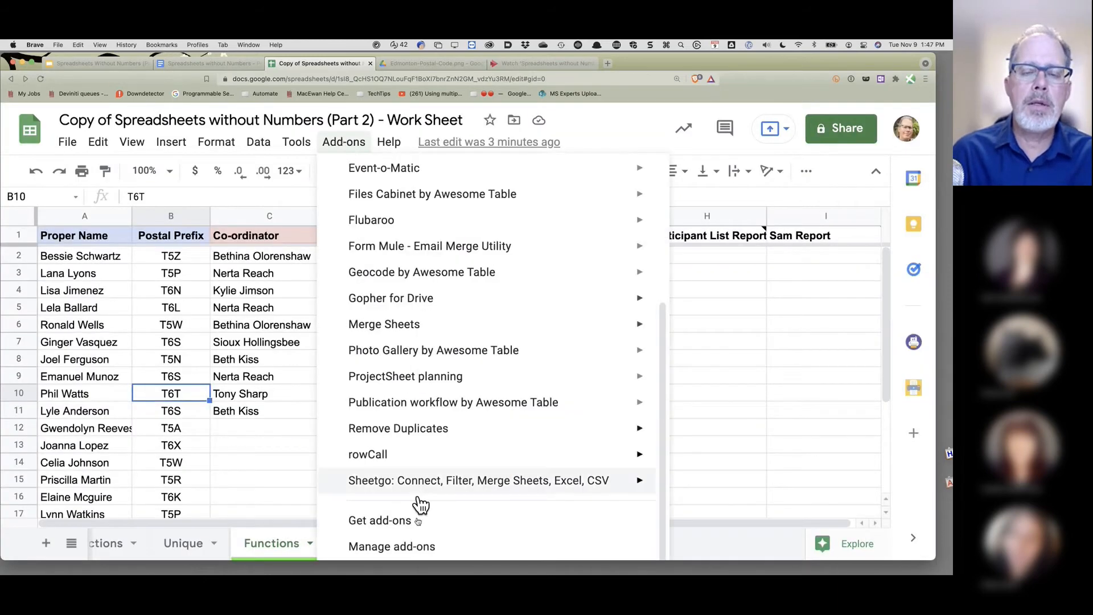
- Search the add-on marketplace for 'ez' and bring up the EZ Query add-on's details
click(419, 521)
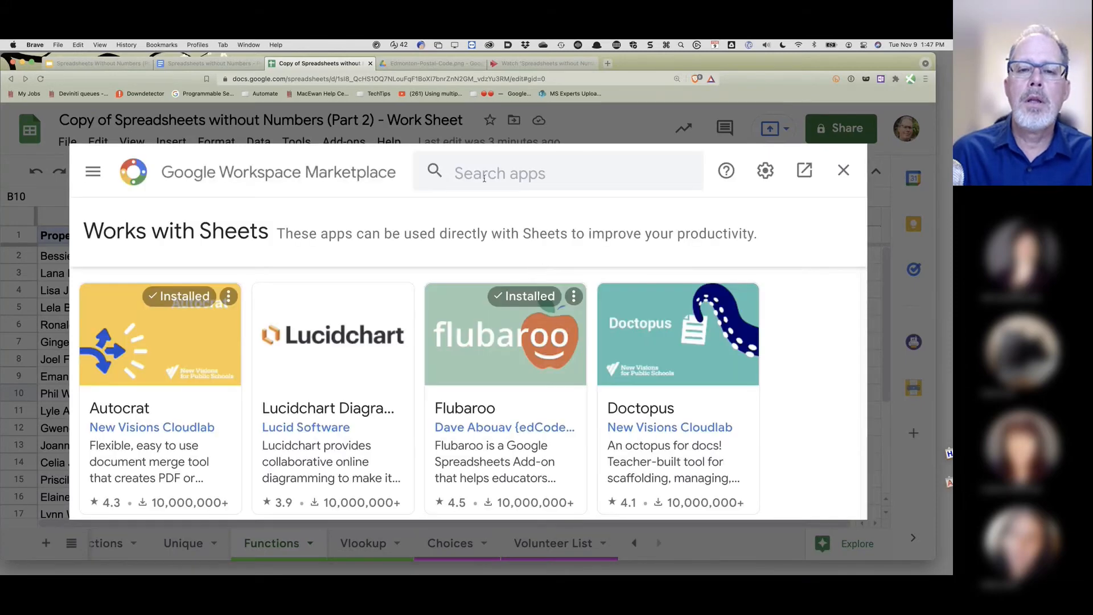
click(483, 177)
text(w)
key(BackSpace)
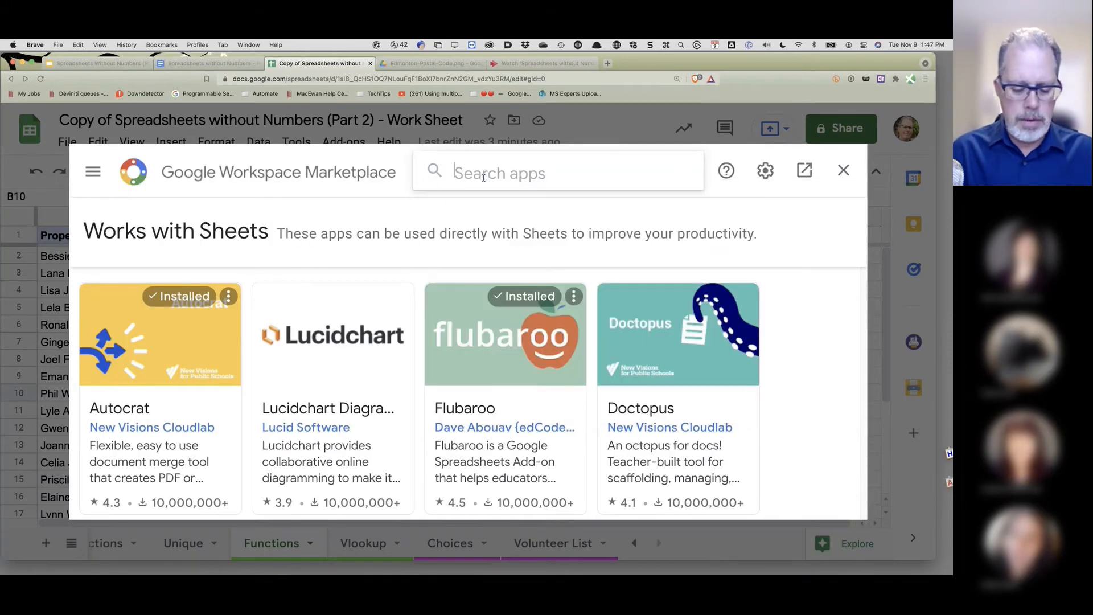
text(ez)
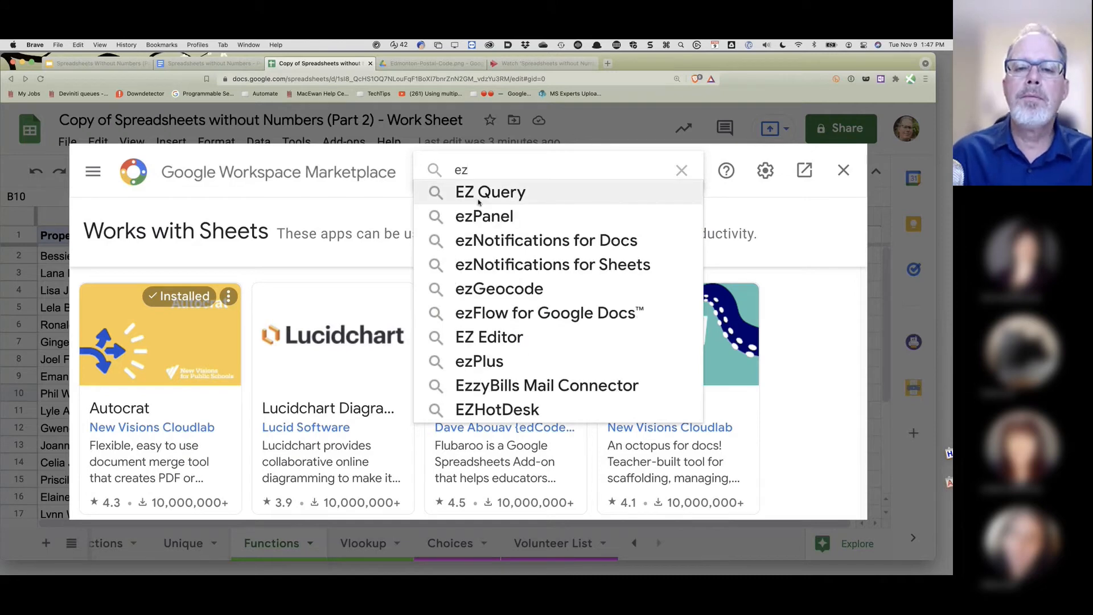
click(478, 199)
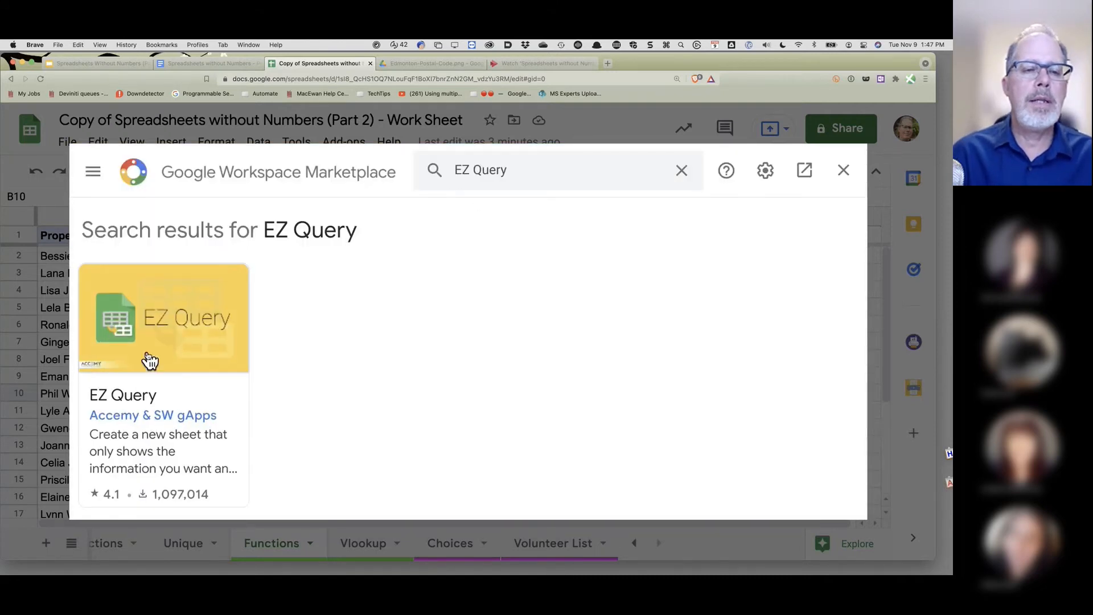
click(149, 360)
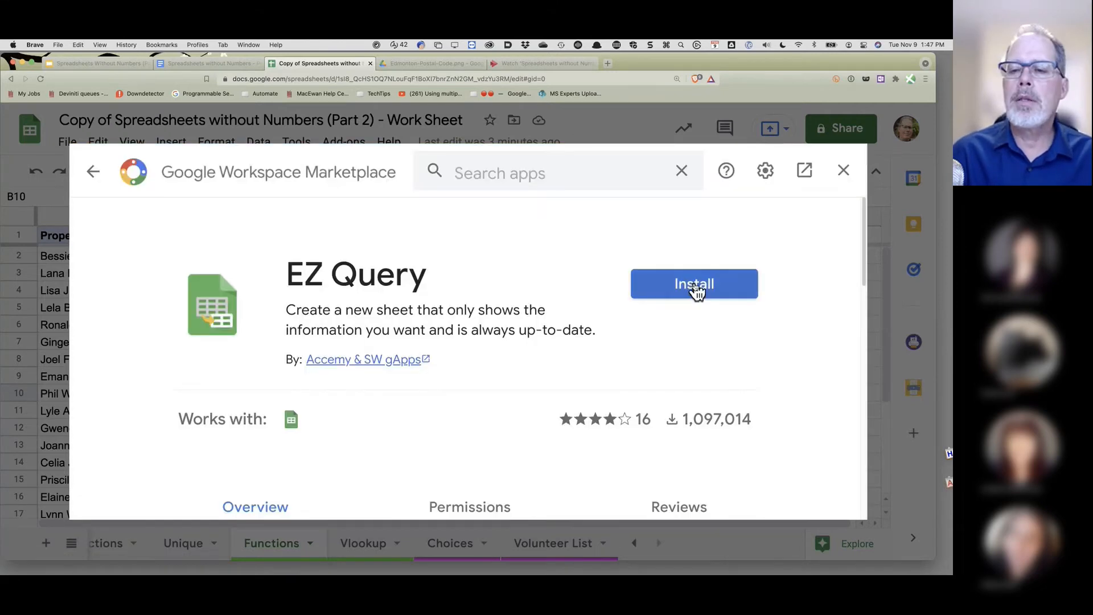
- Install EZ Query under the chosen account, allow its access, and close the Marketplace
click(695, 287)
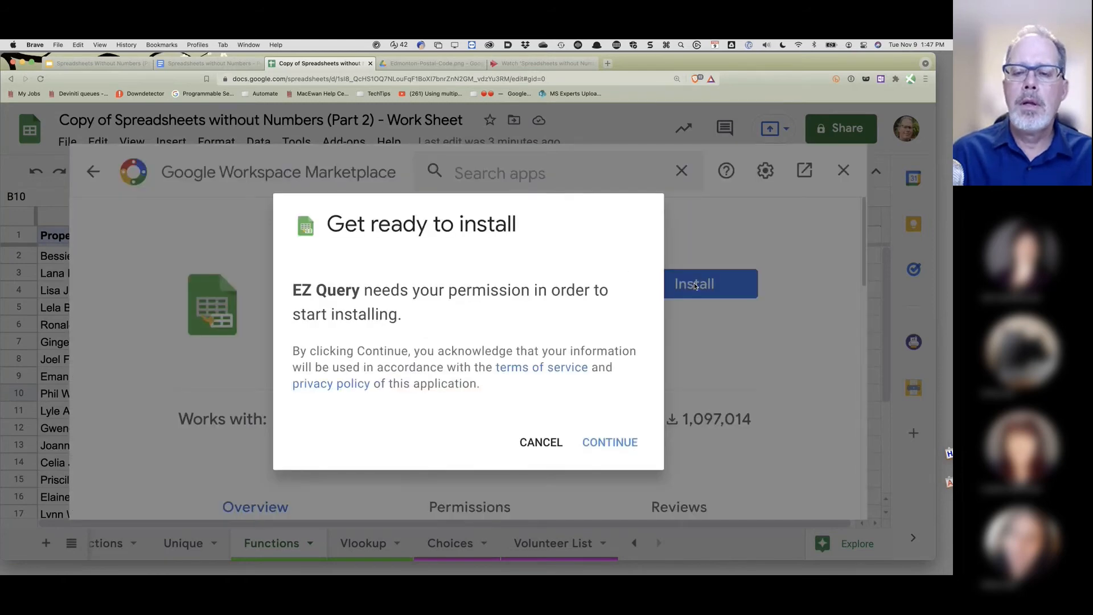
click(606, 449)
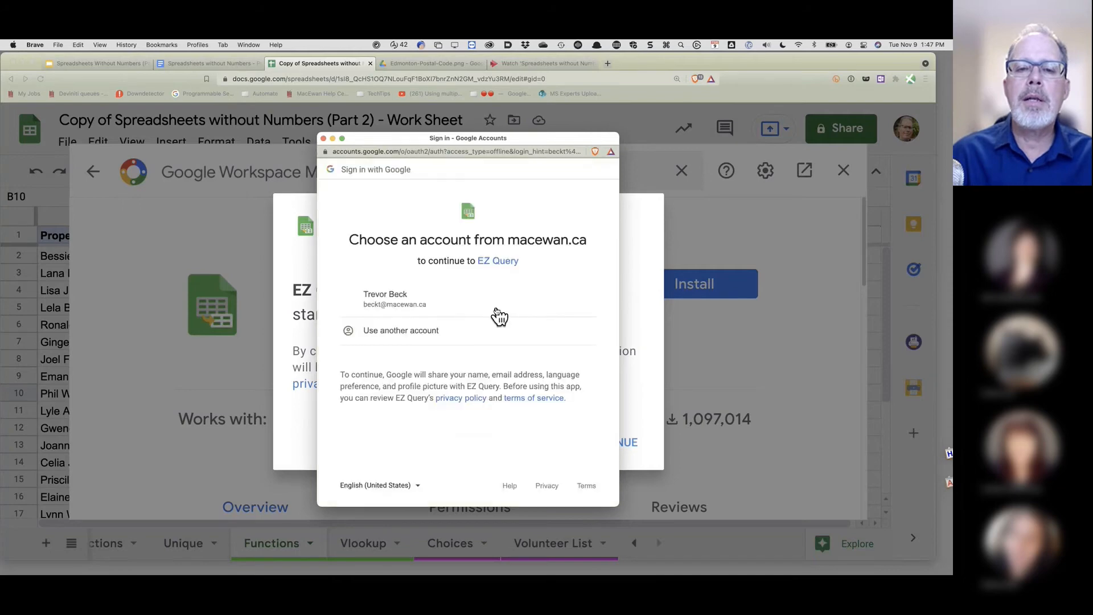
click(384, 304)
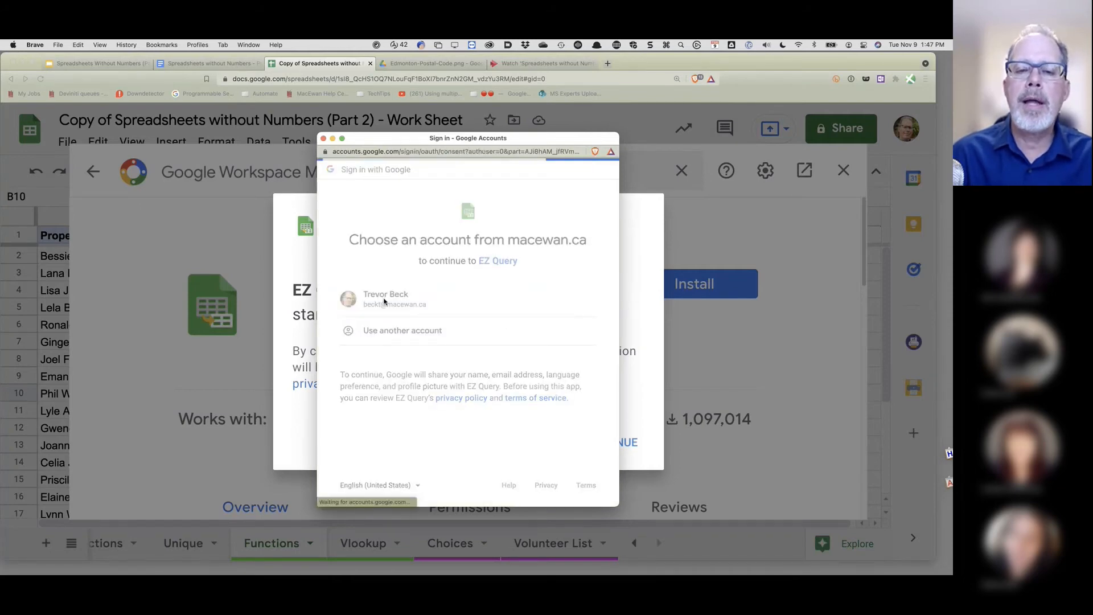
scroll(506, 353, down, 2)
scroll(508, 354, down, 2)
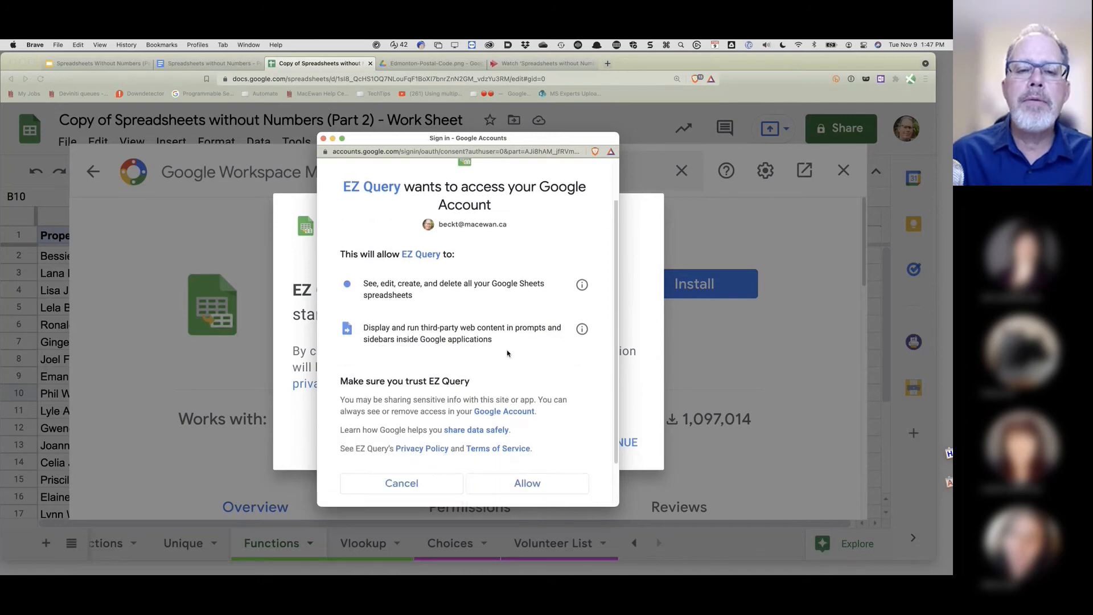
scroll(401, 354, up, 3)
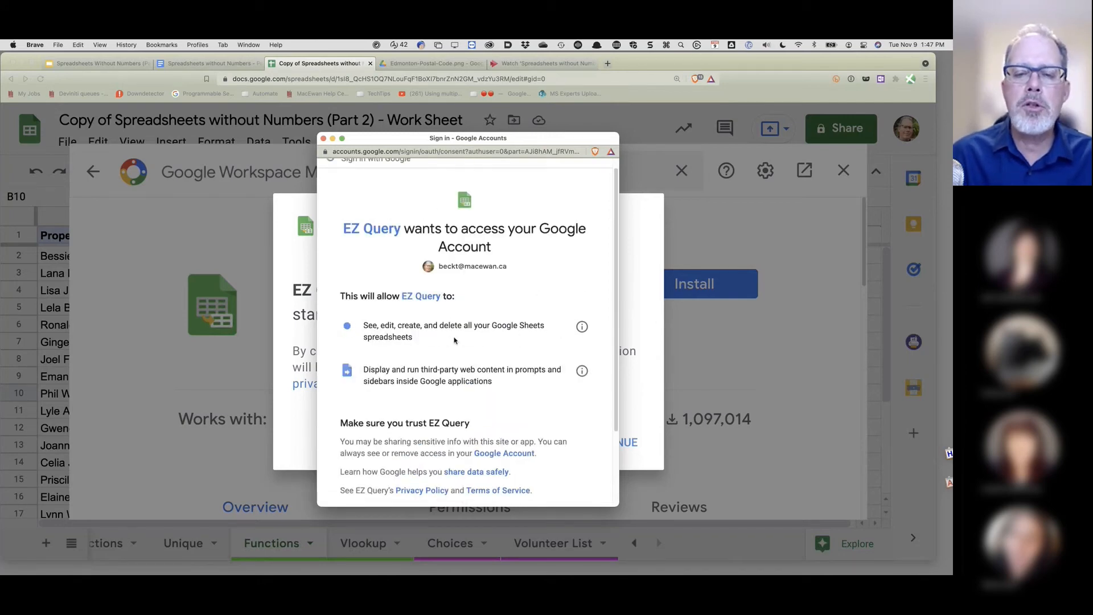
scroll(454, 340, down, 2)
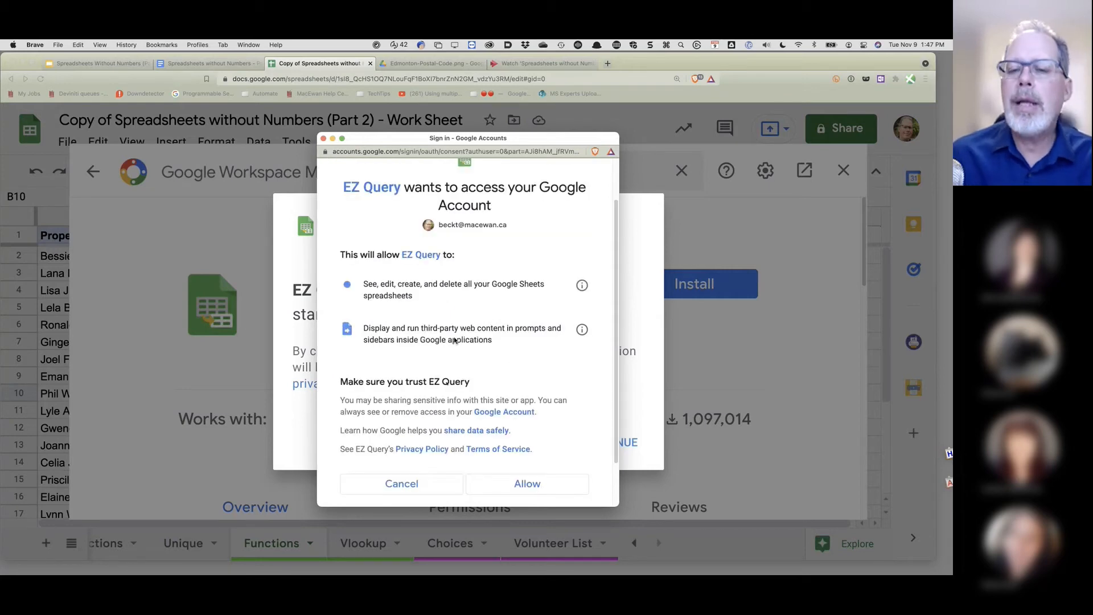
scroll(454, 340, down, 1)
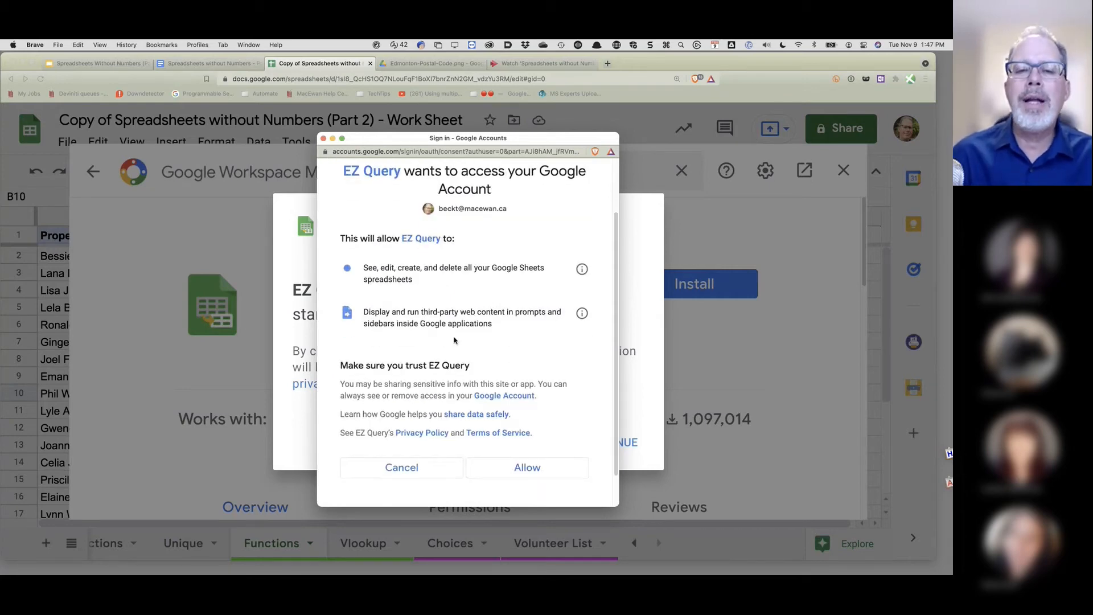
click(529, 465)
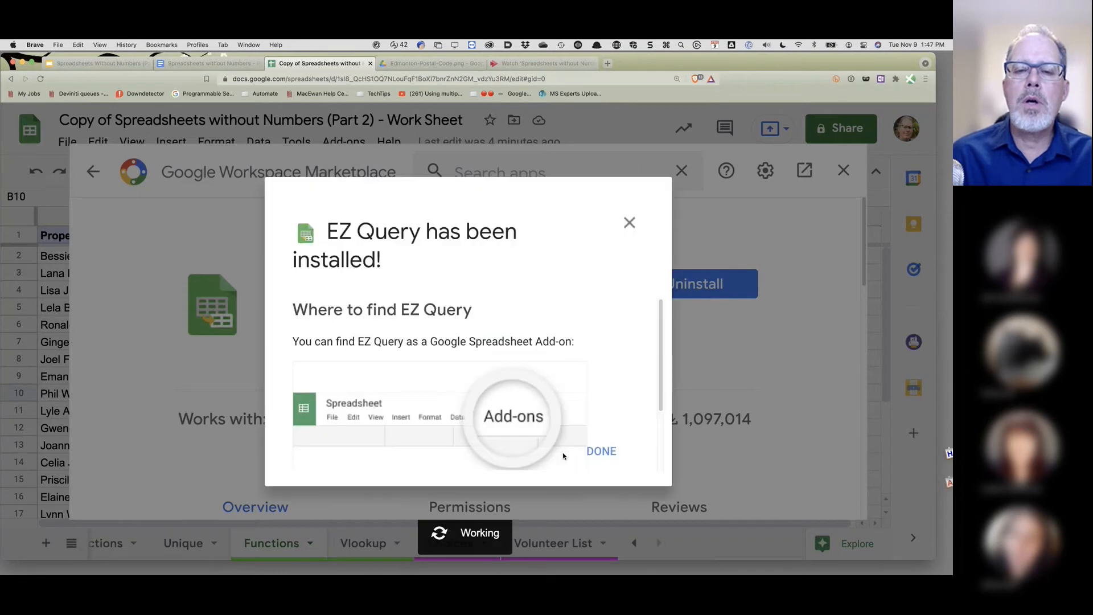
click(597, 449)
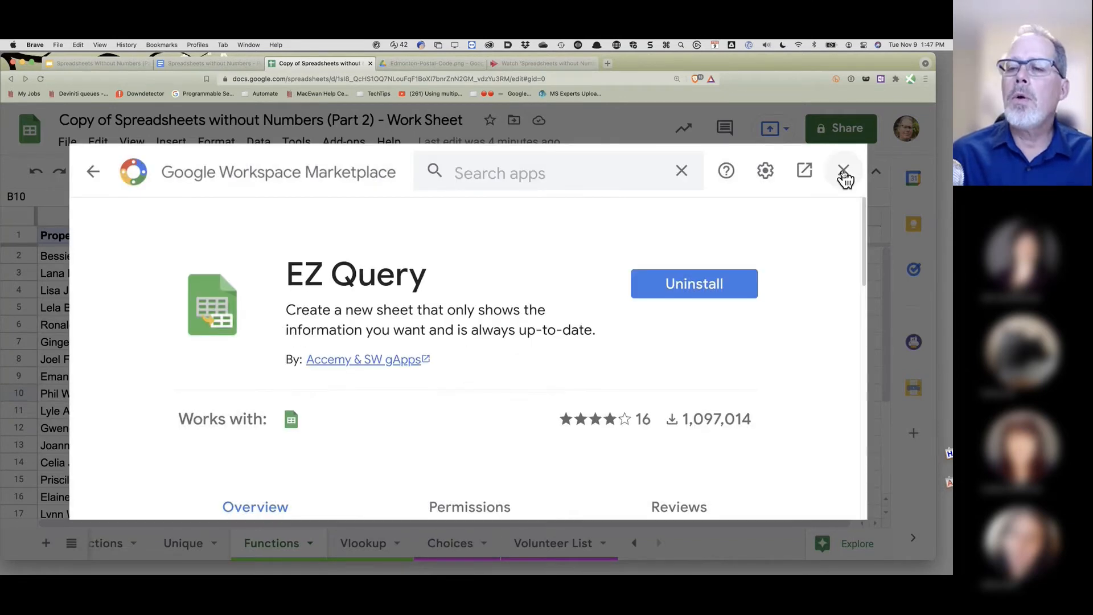
click(843, 171)
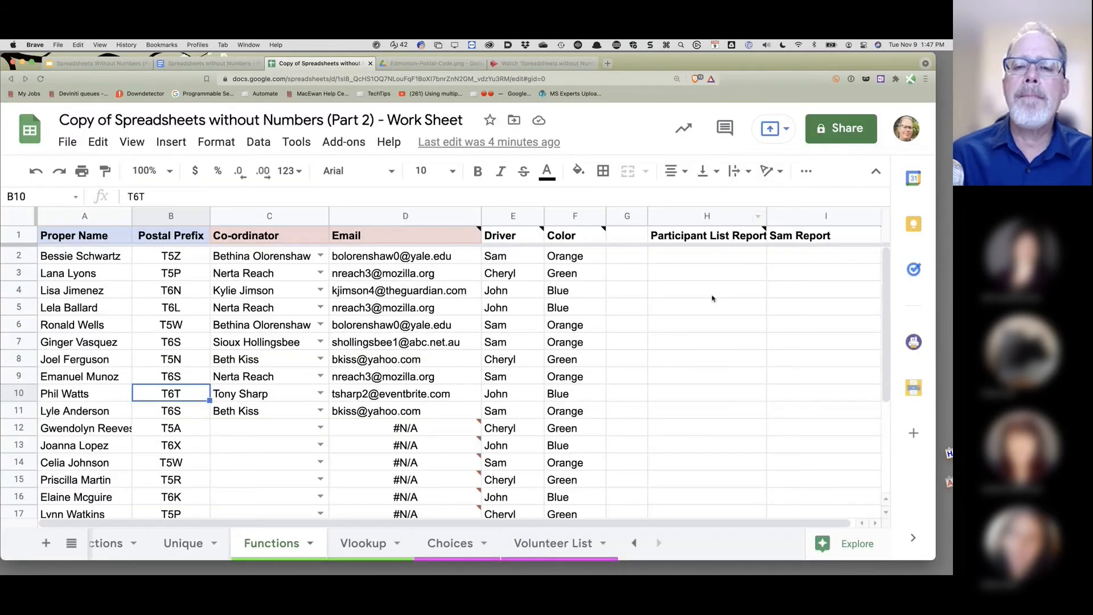
- Confirm EZ Query is listed under Add-ons and launch its Create sheet panel
click(359, 151)
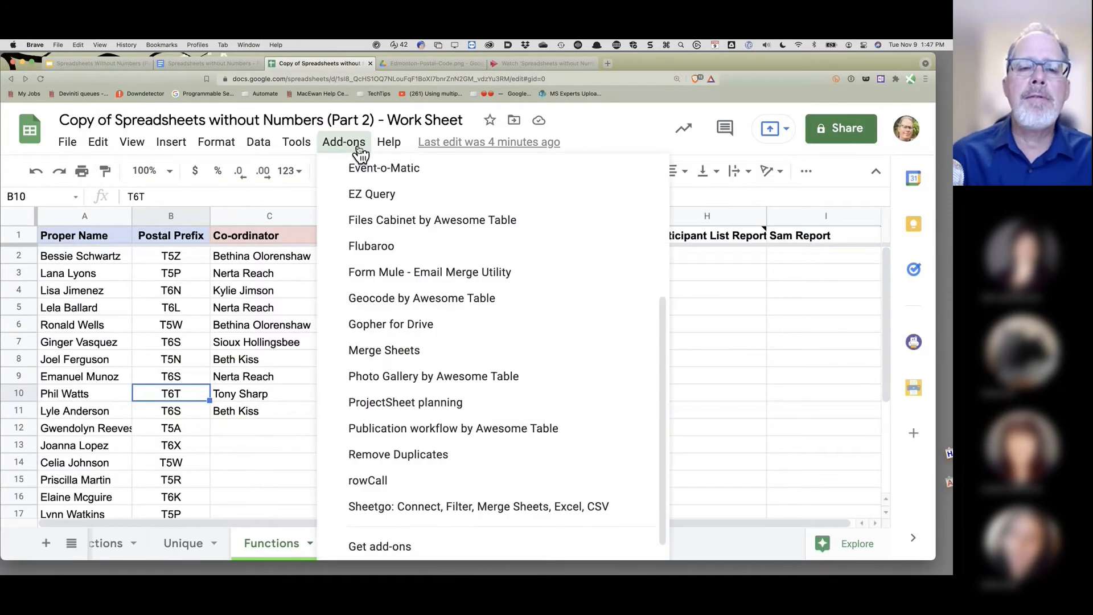
mouse_move(366, 200)
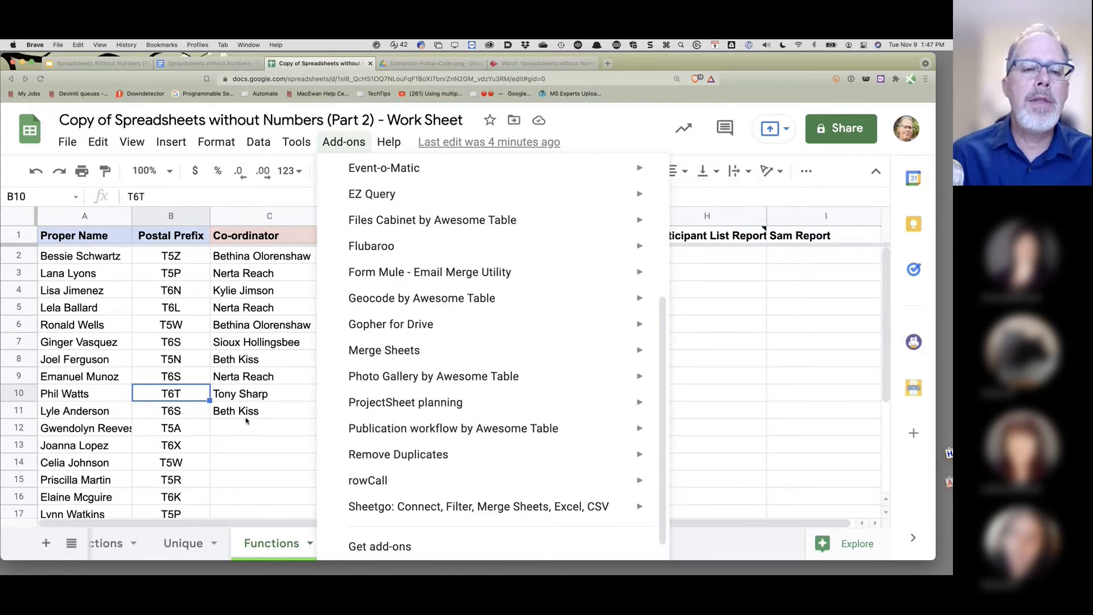
click(245, 413)
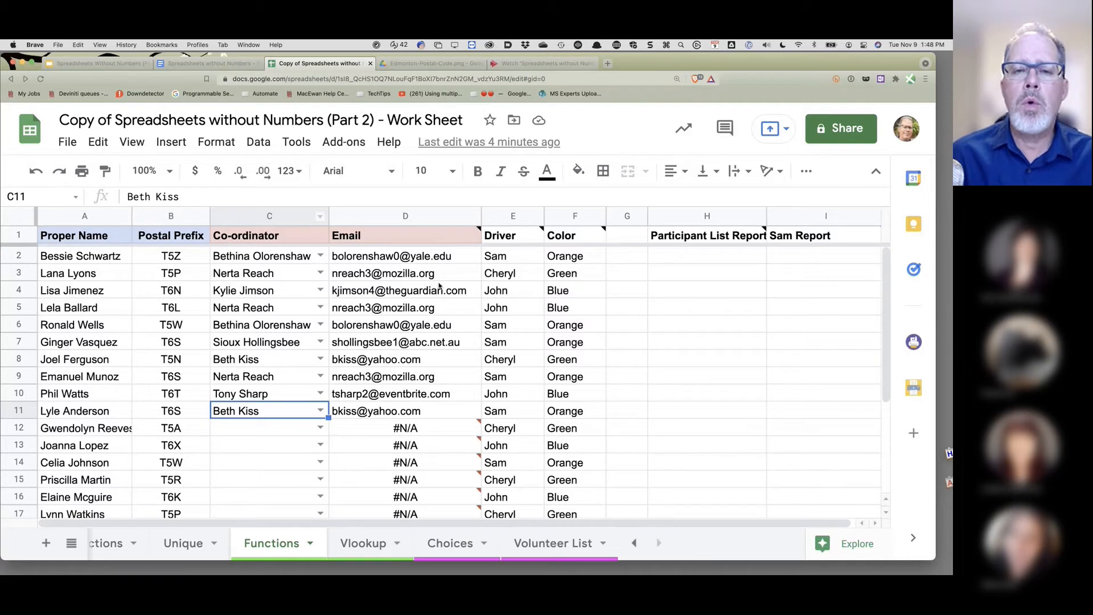
click(345, 144)
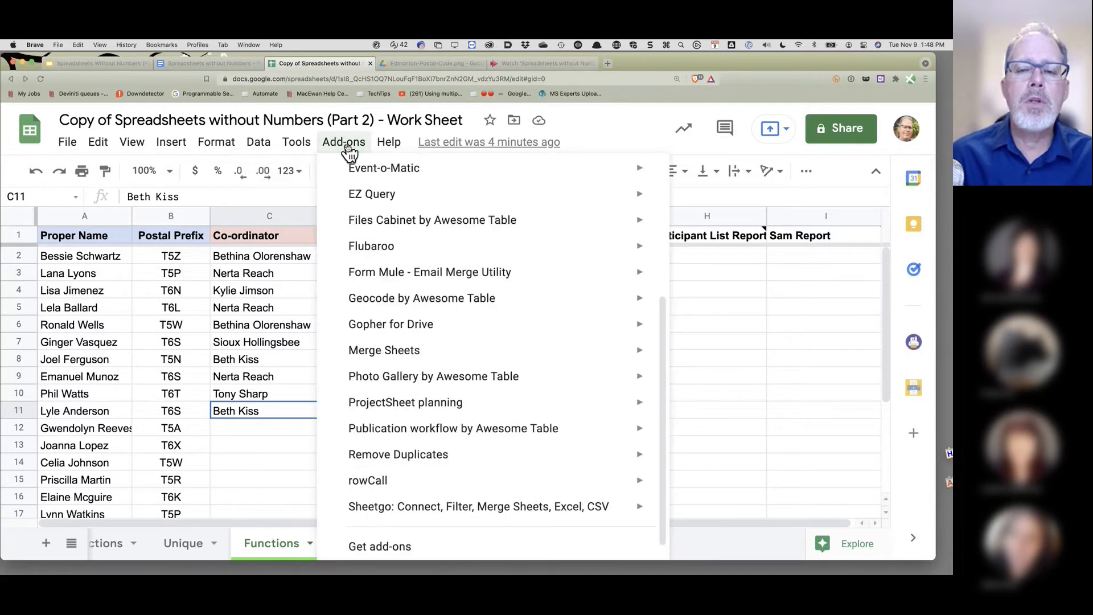
click(795, 374)
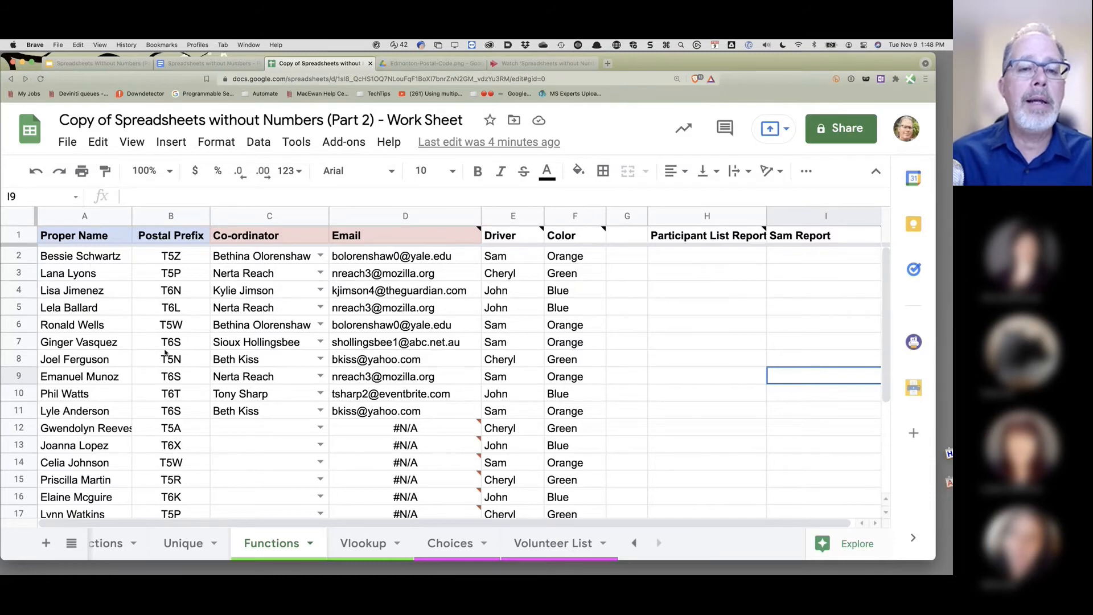
click(343, 146)
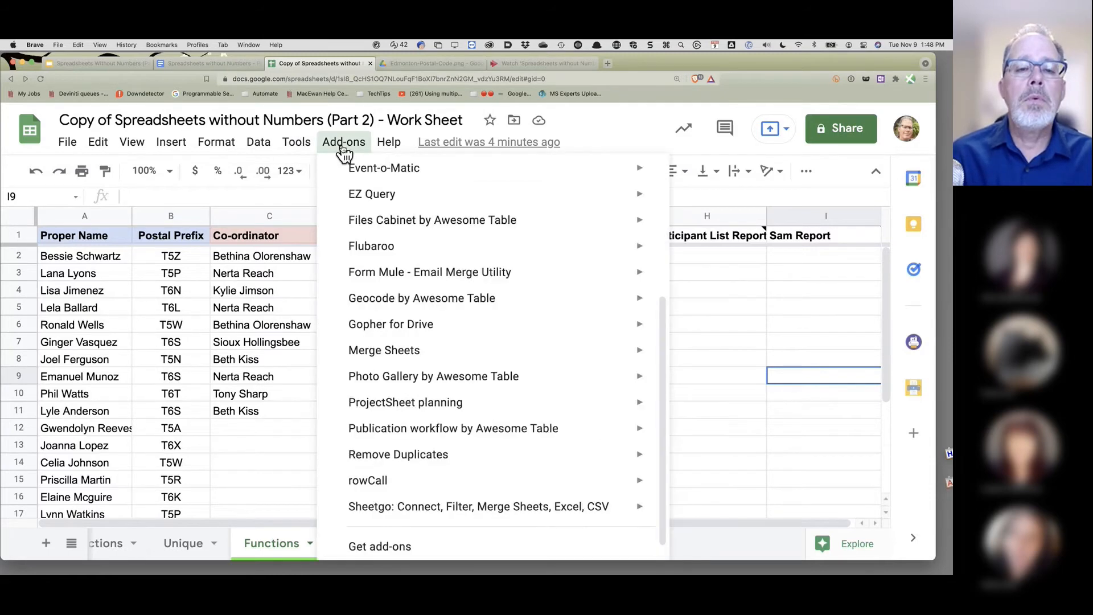
click(388, 141)
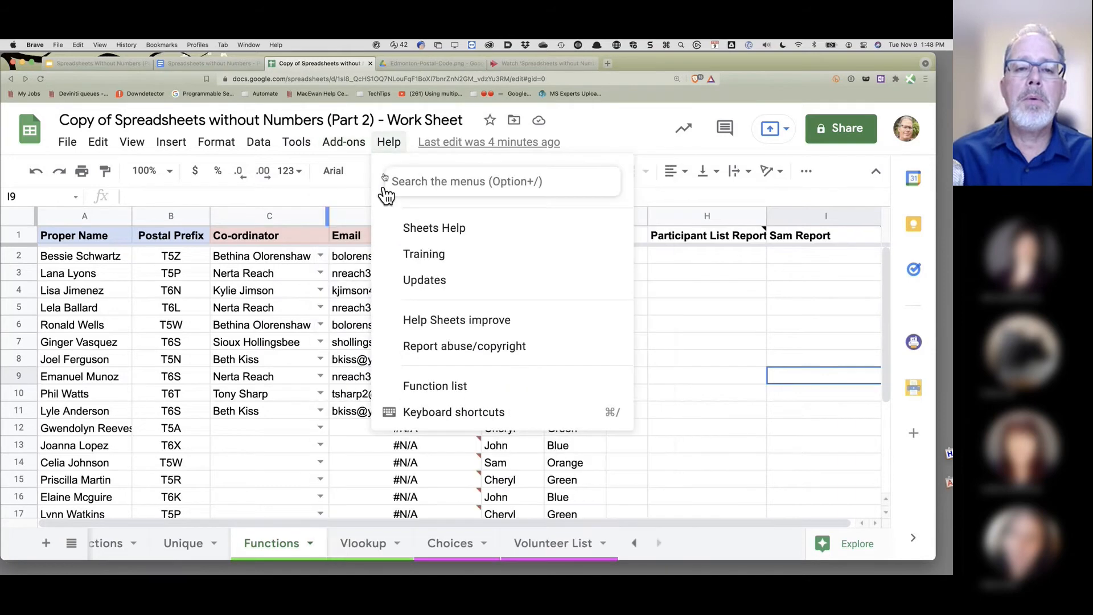
click(343, 143)
click(342, 143)
mouse_move(360, 196)
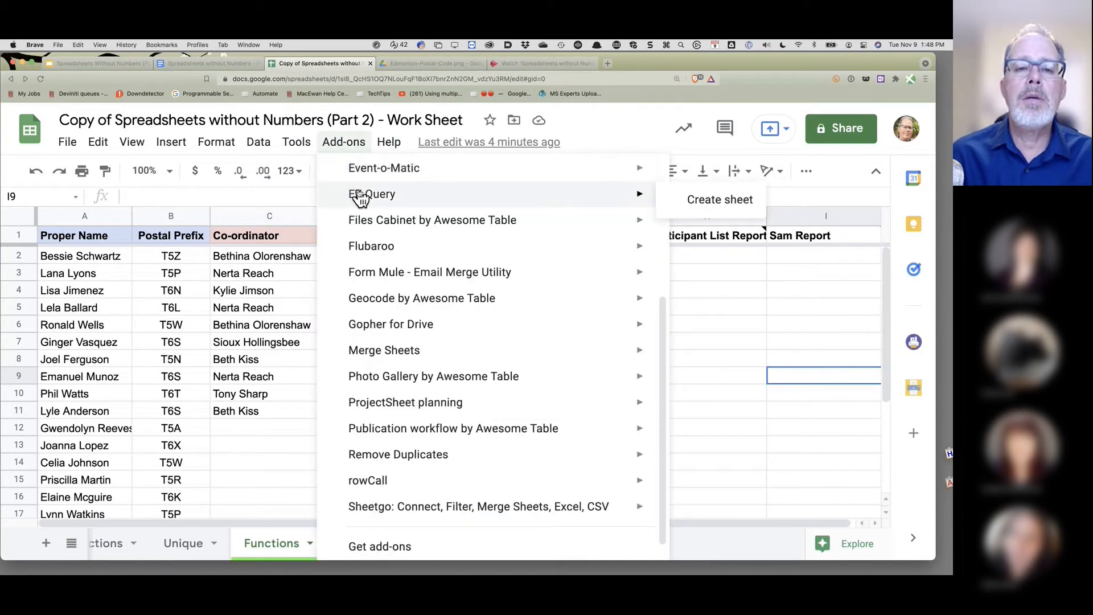
click(719, 199)
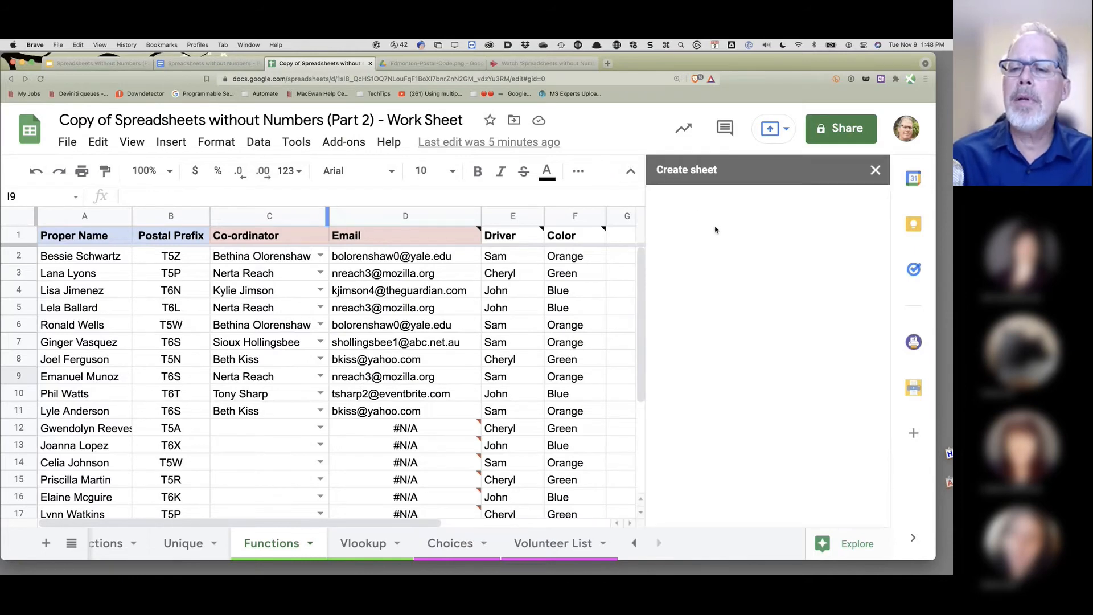
- Name the new sheet Participants, include only columns A, B, E and F, and create it
click(680, 287)
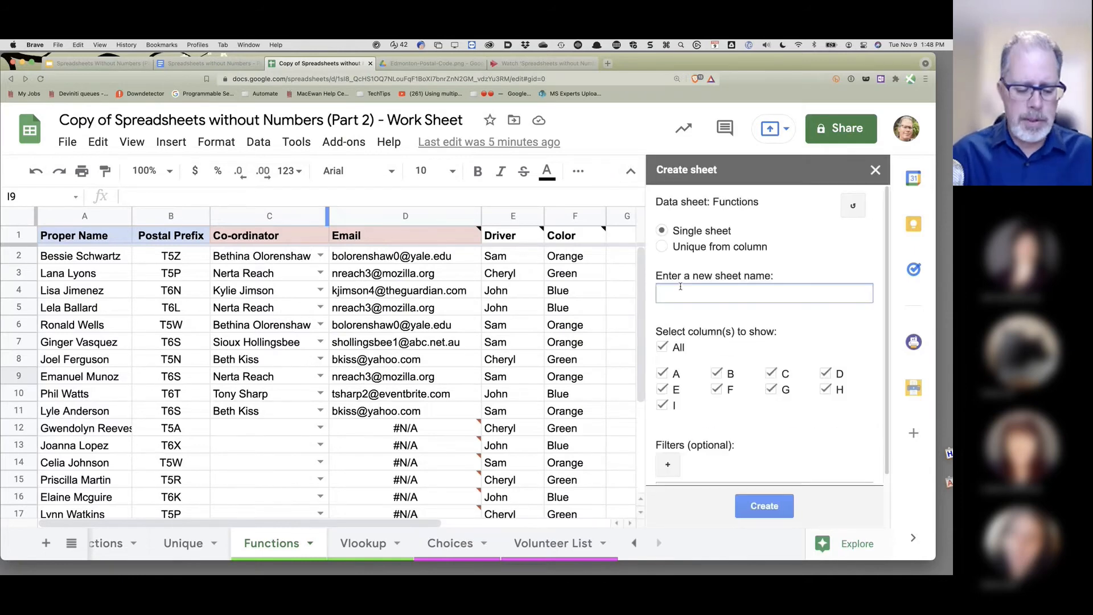
text(Part)
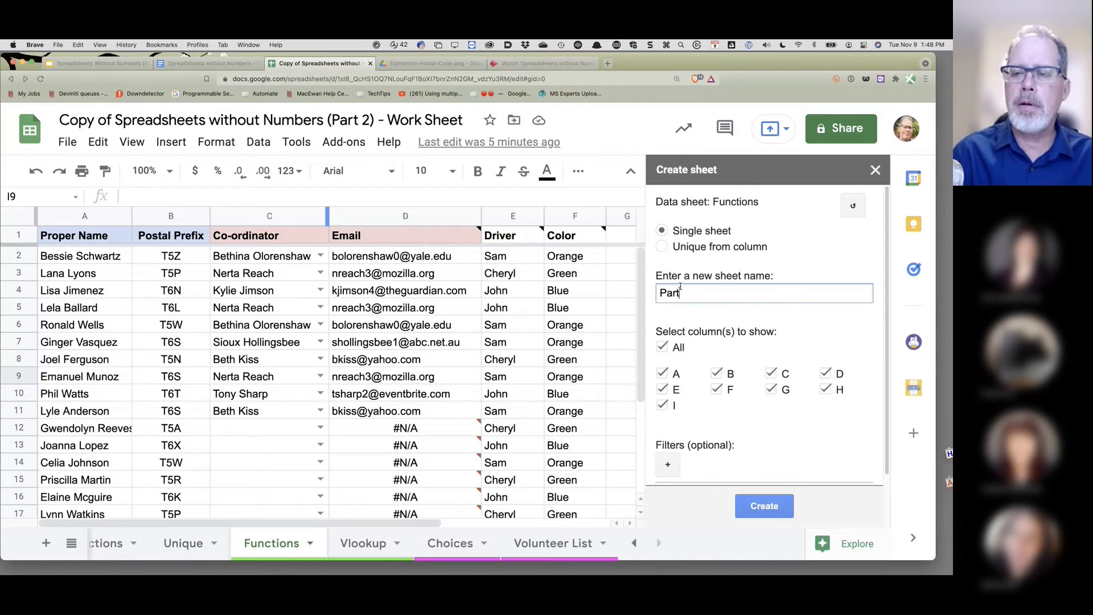
text(icipa)
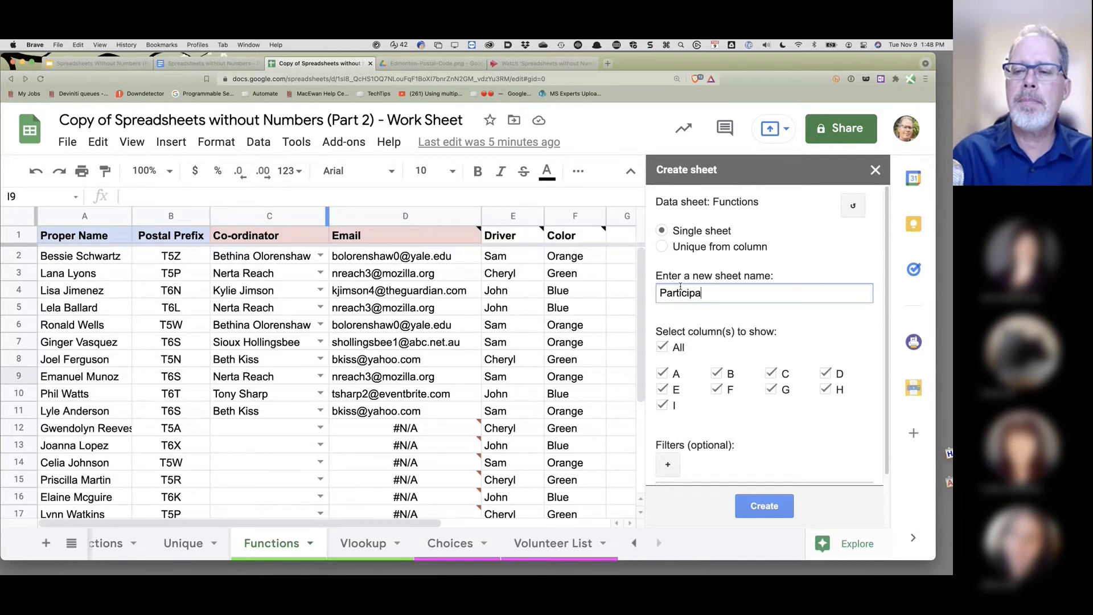
text(nts)
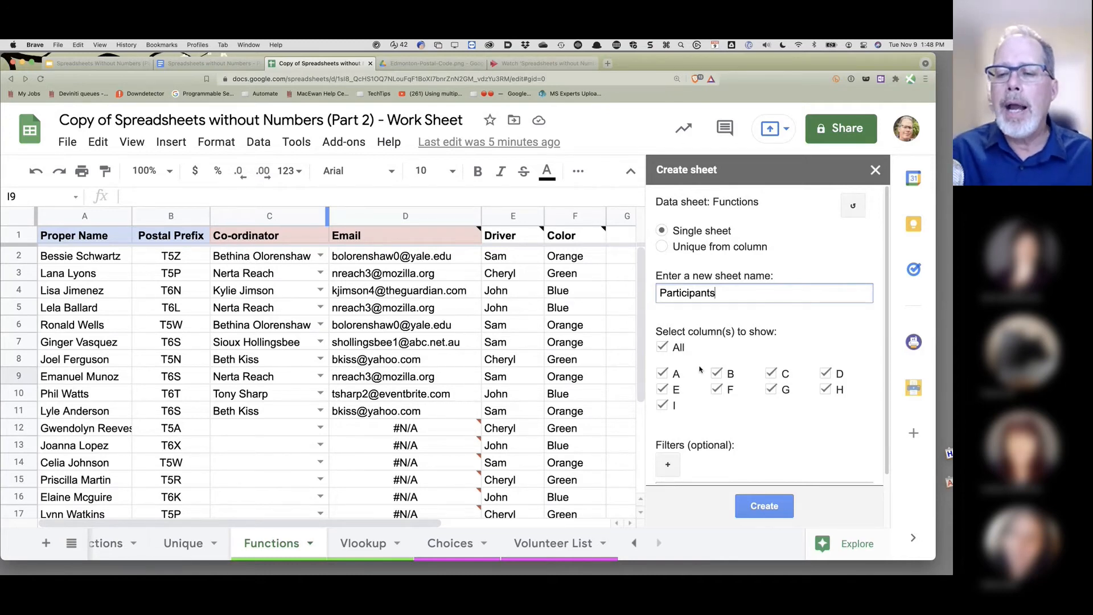
click(662, 348)
click(661, 373)
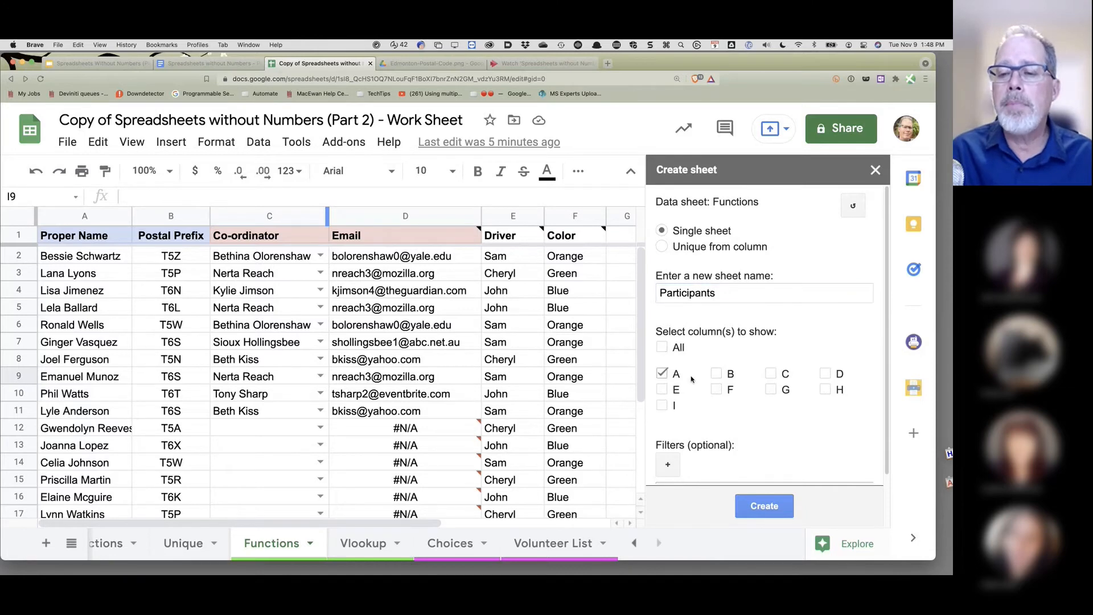
click(717, 373)
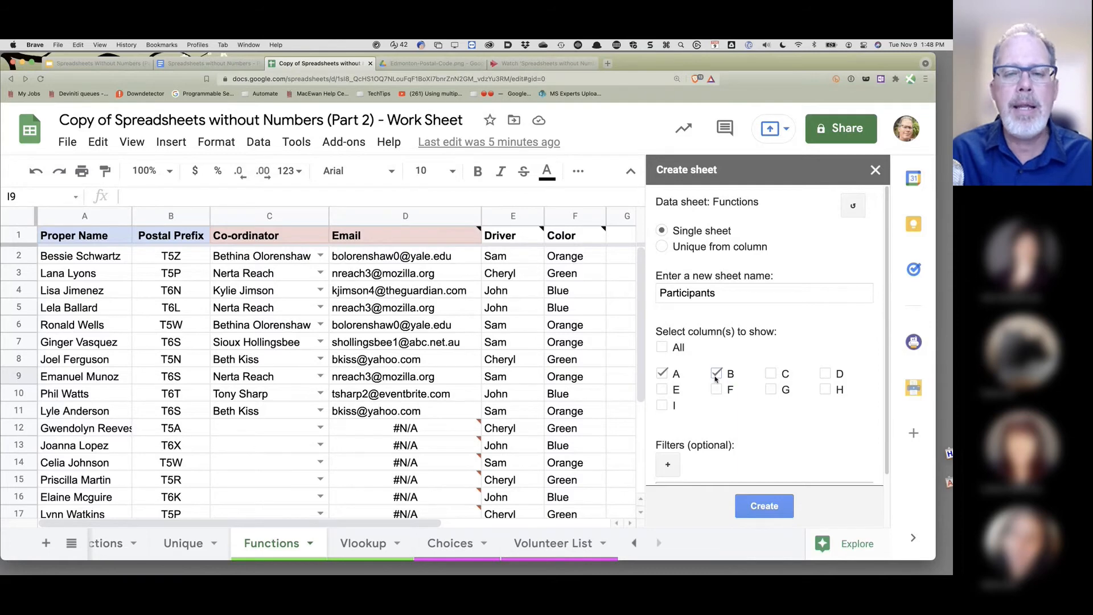
click(661, 390)
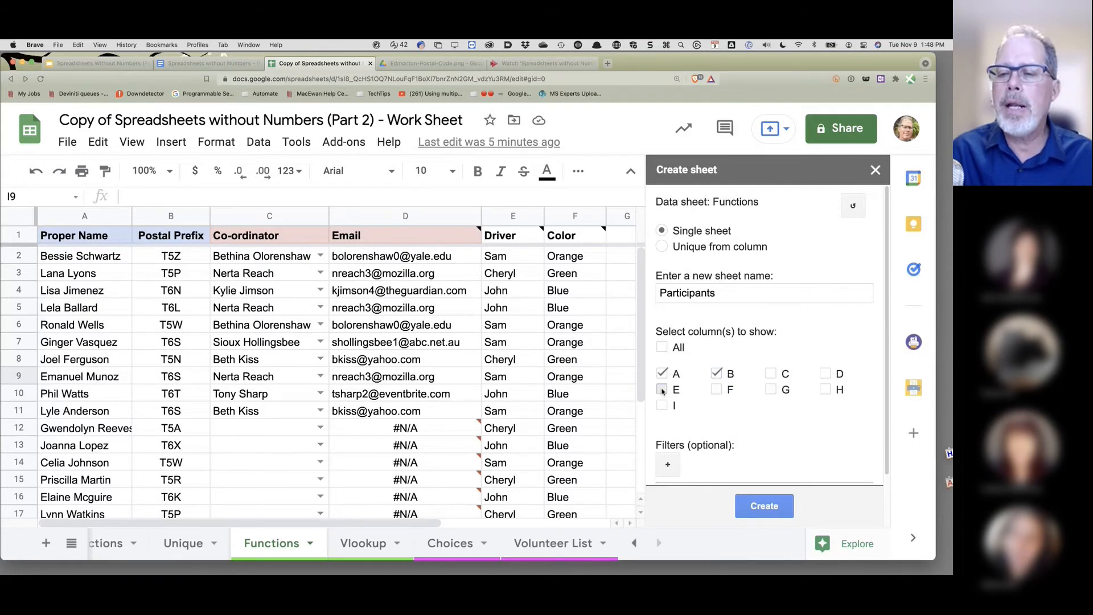
click(716, 389)
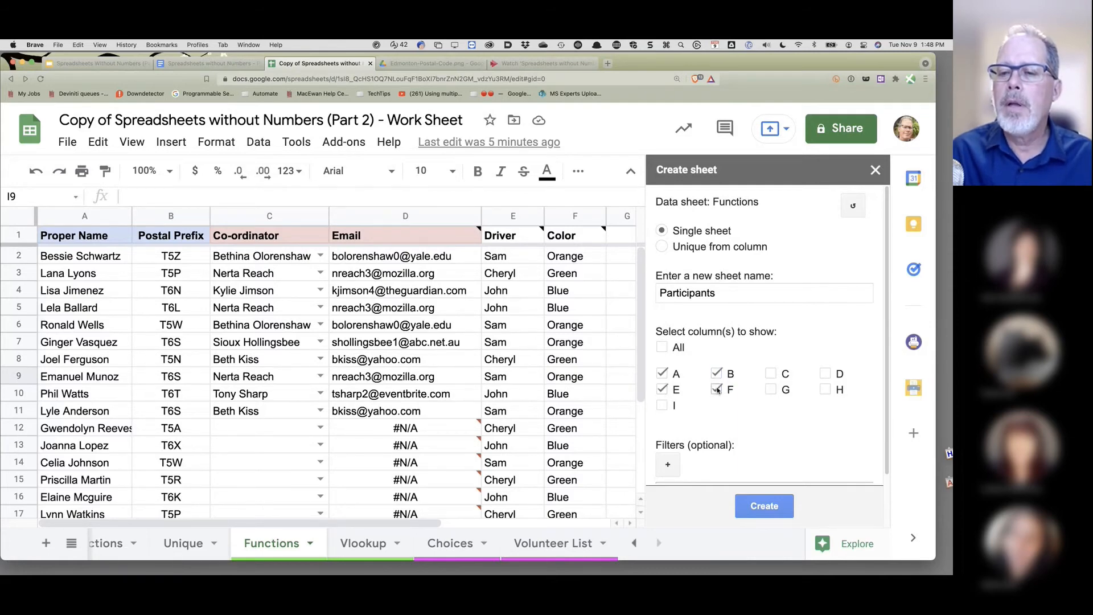
click(765, 508)
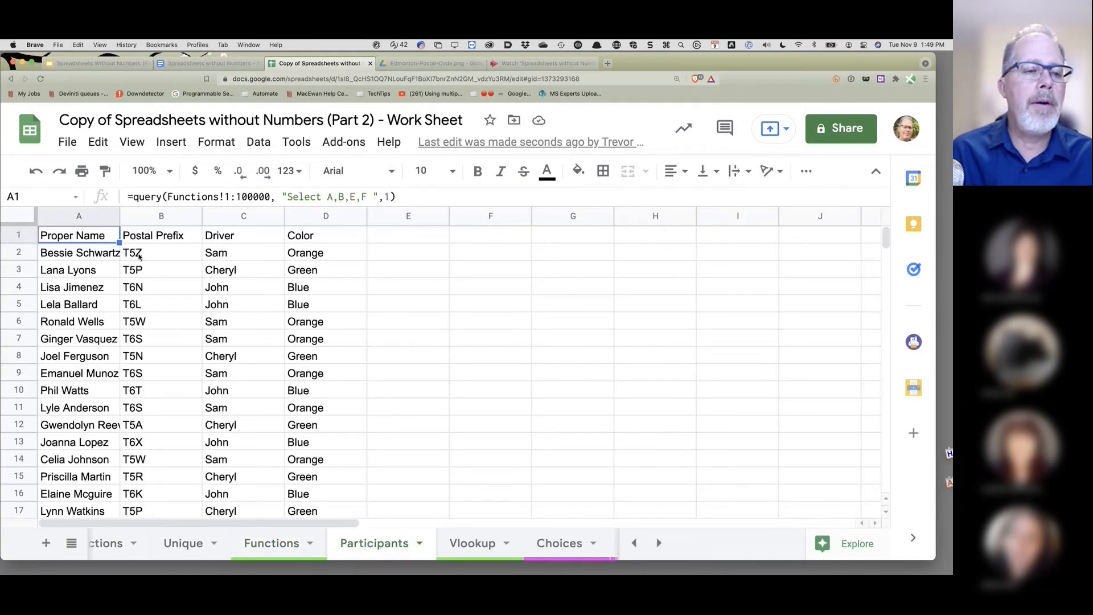
scroll(141, 253, right, 2)
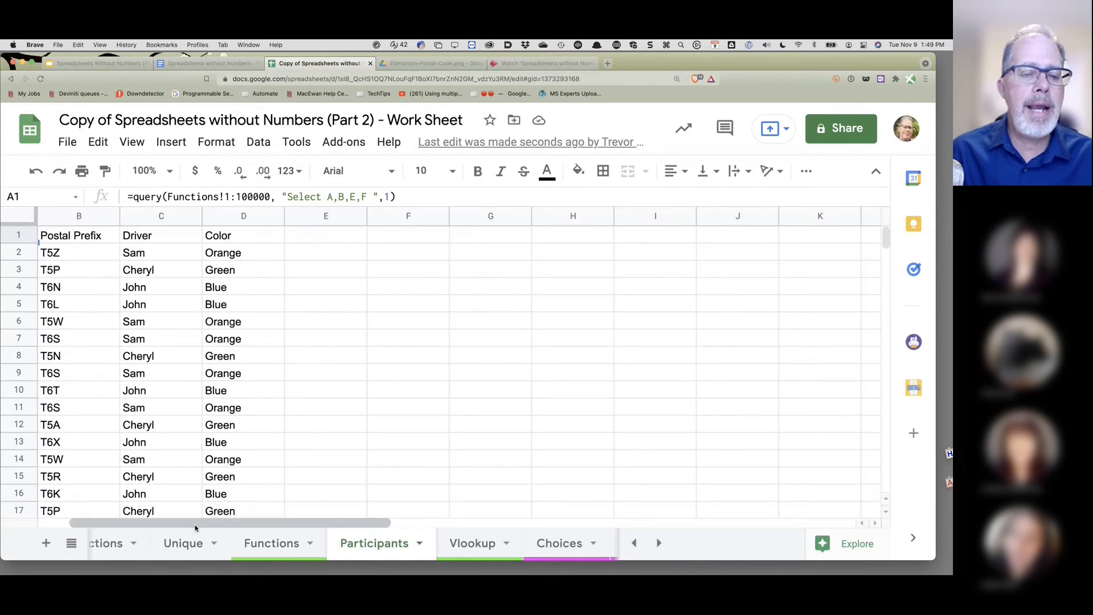
scroll(160, 321, left, 2)
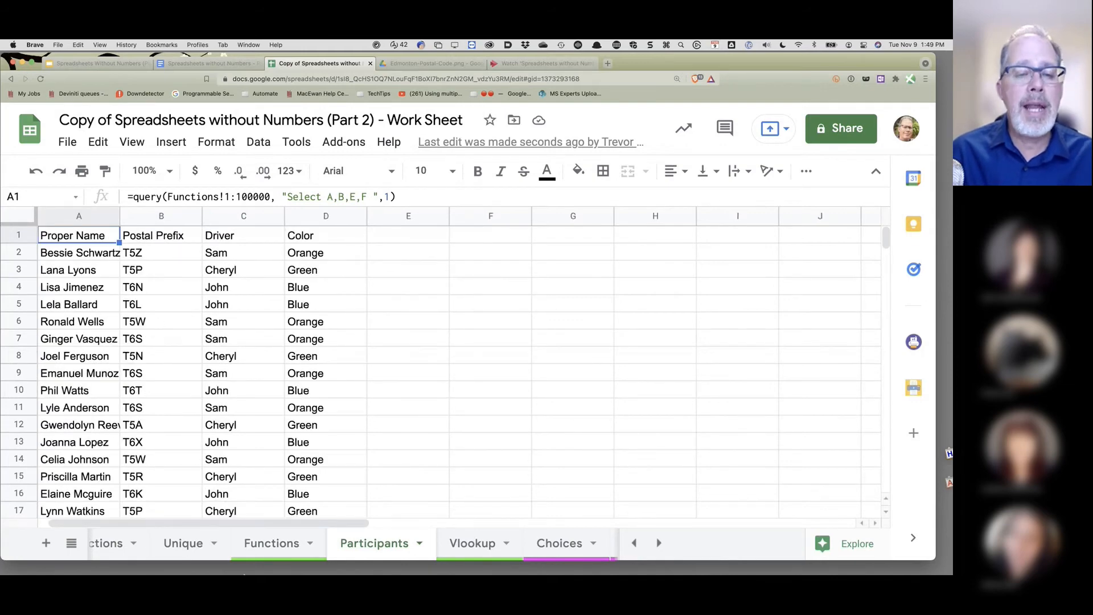
click(270, 555)
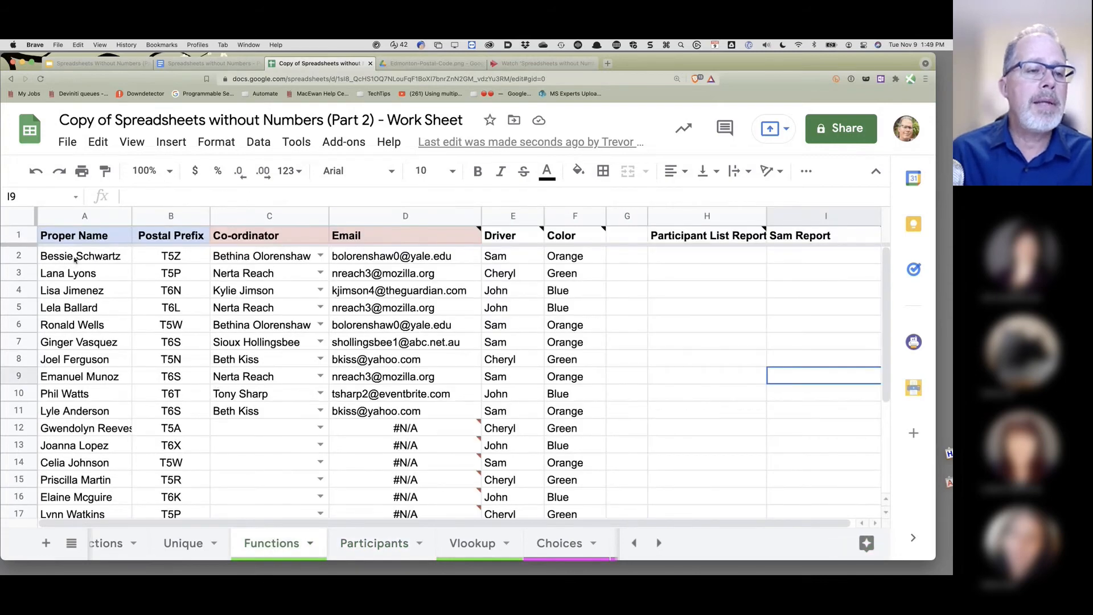
click(115, 257)
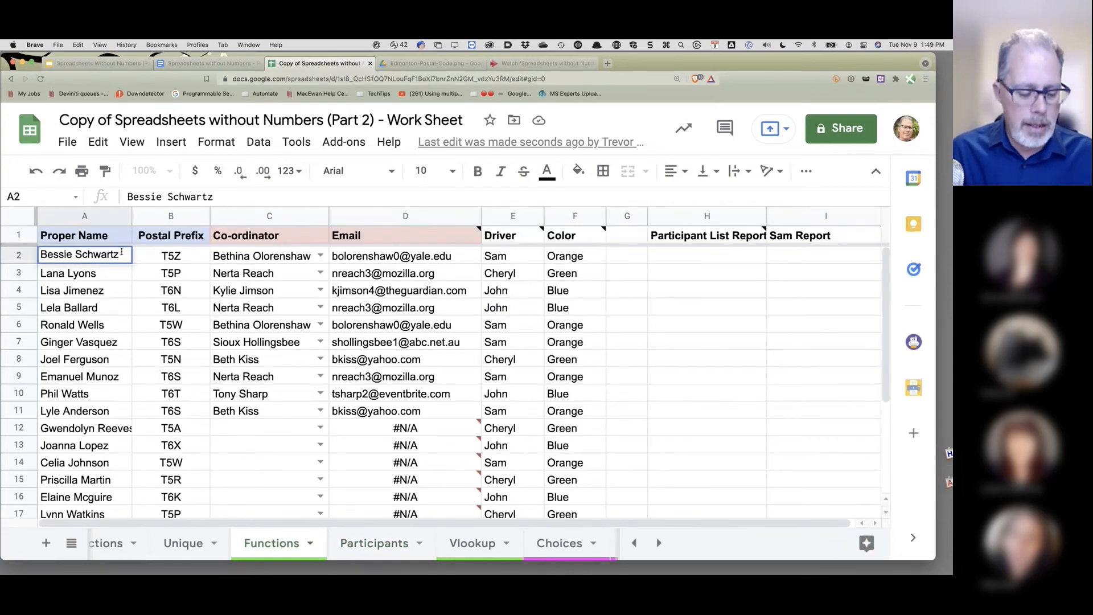
text(z)
key(Return)
key(Down)
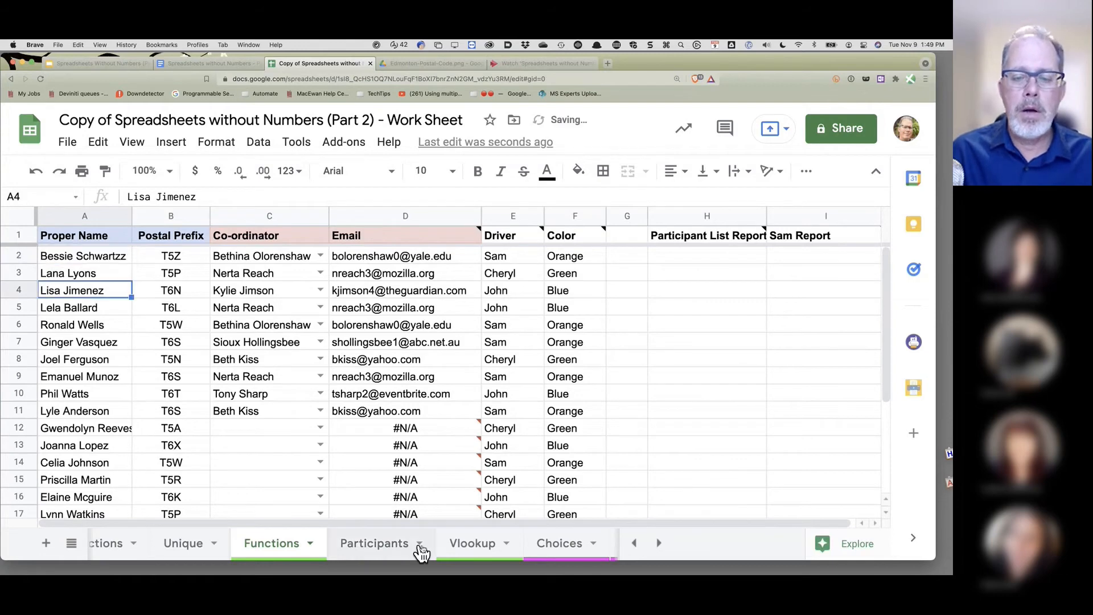
- Widen Participants' column A to show full names and select the header row
click(386, 549)
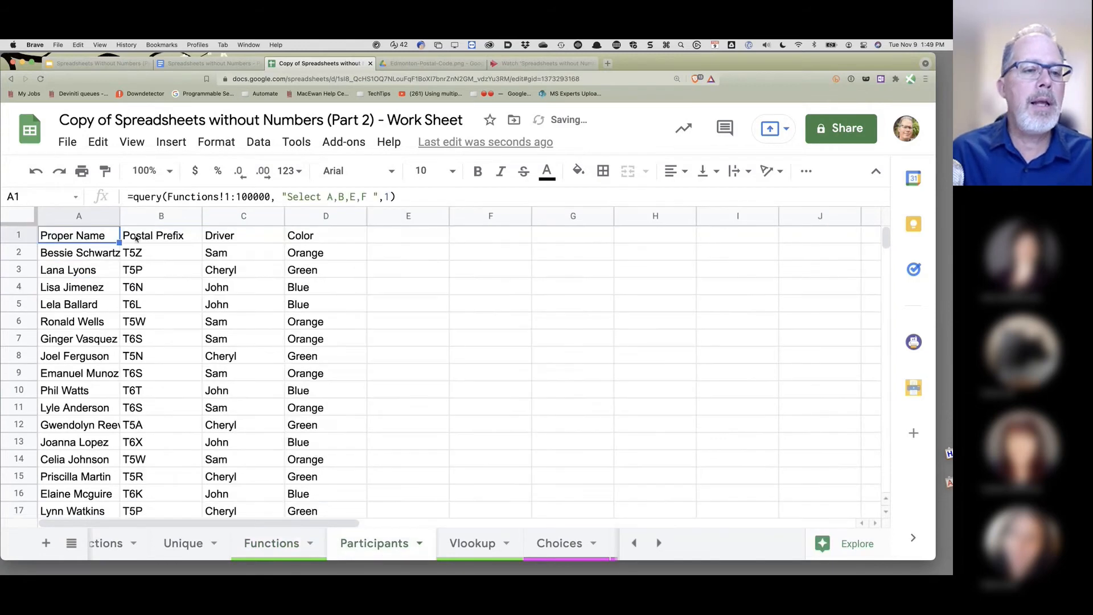
drag(119, 217, 146, 217)
click(123, 257)
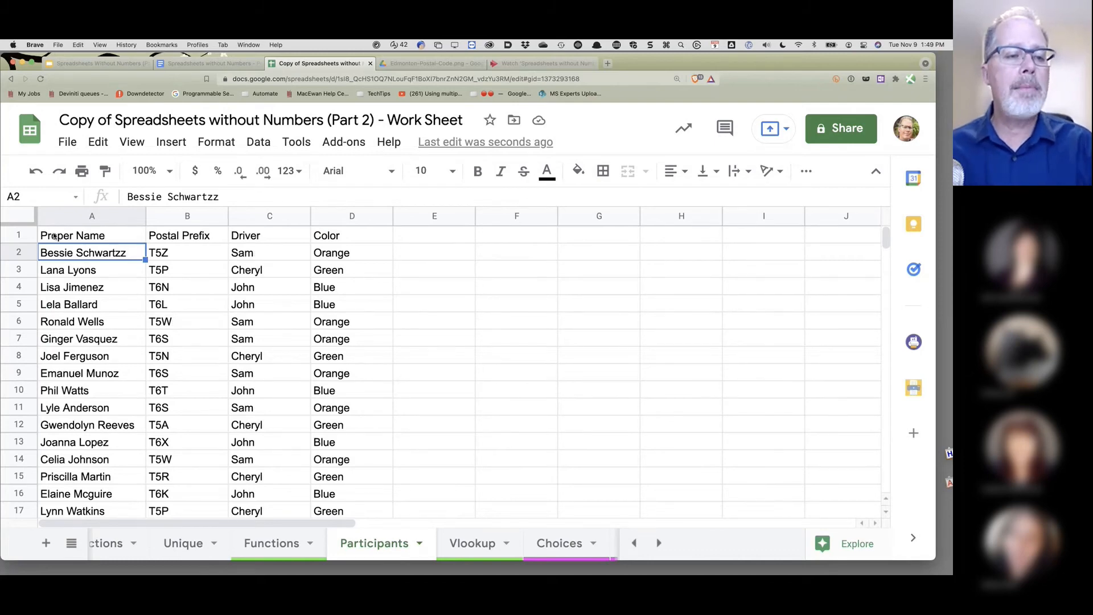
click(16, 234)
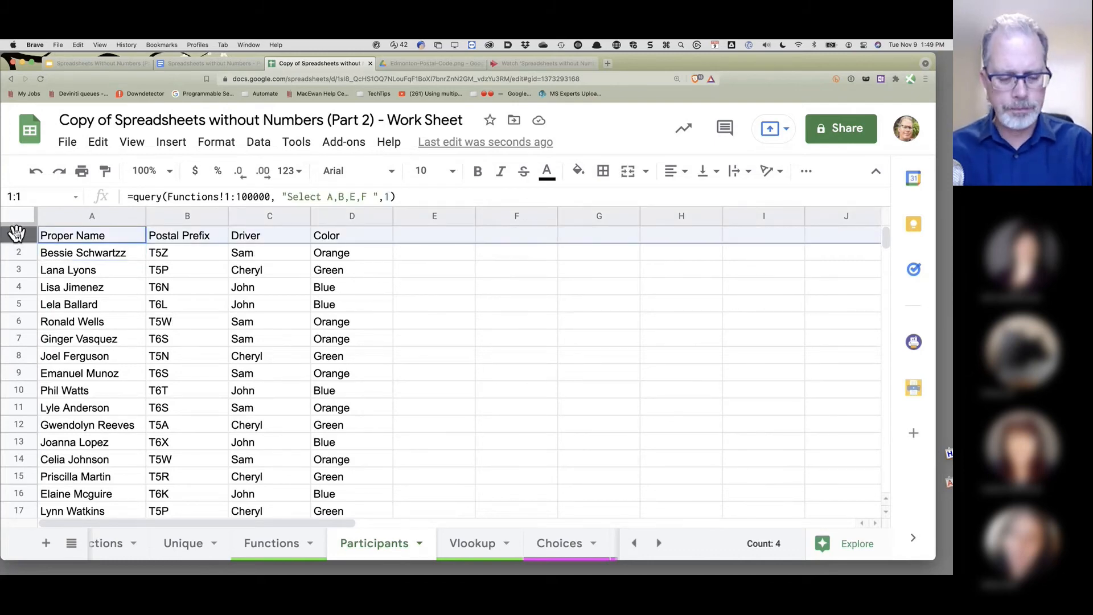
- Bold the Participants header row and clear the Blue value in D4
key(super+b)
click(372, 284)
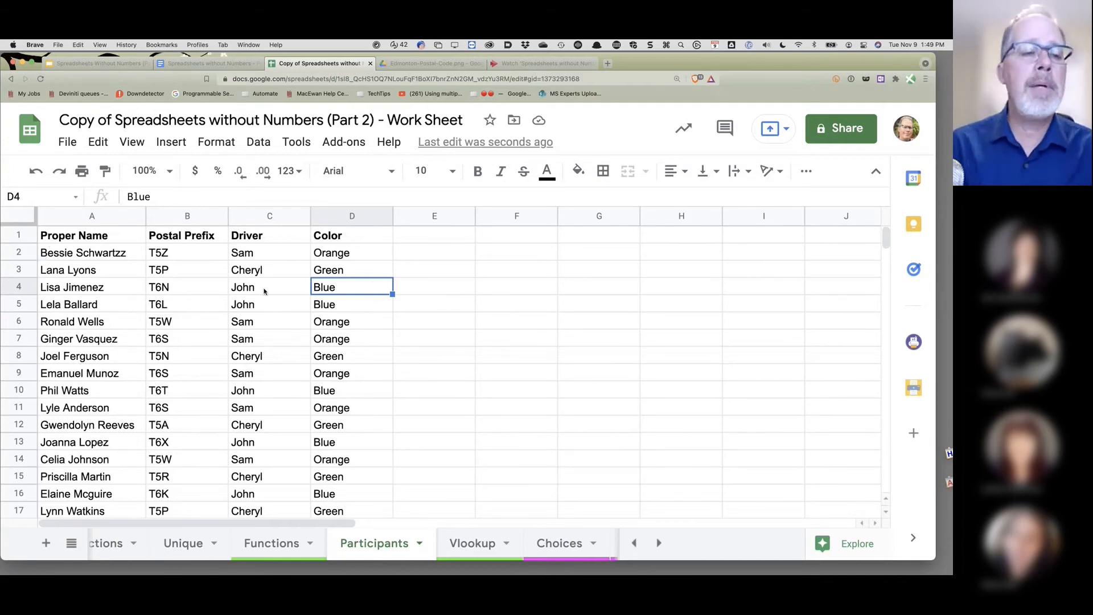
key(Delete)
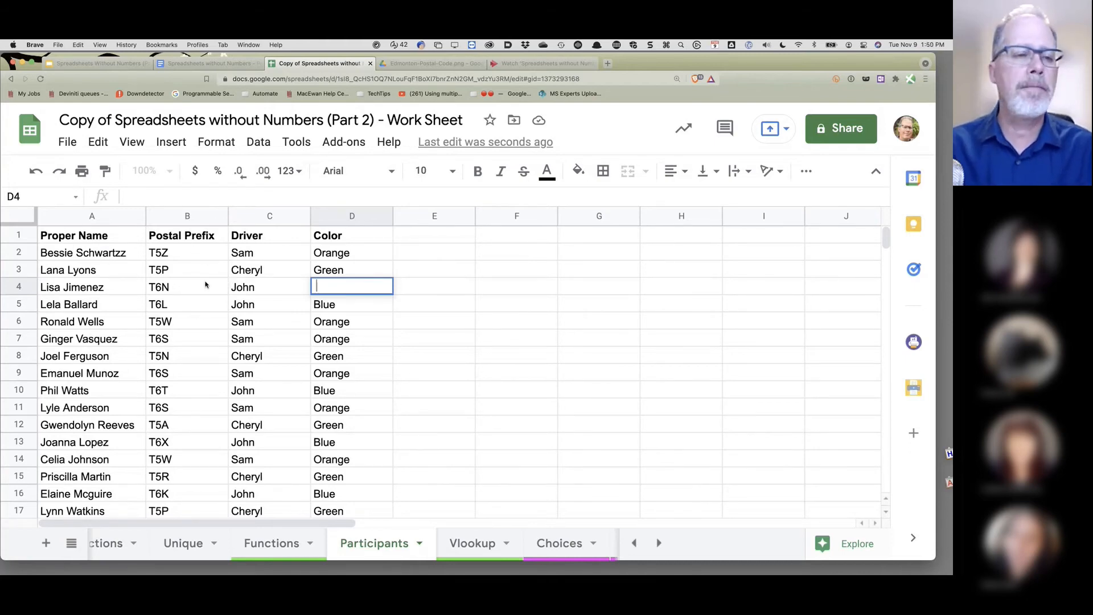
- Inspect the #REF! error in A1 and the blocking cell D4 on Participants
click(299, 547)
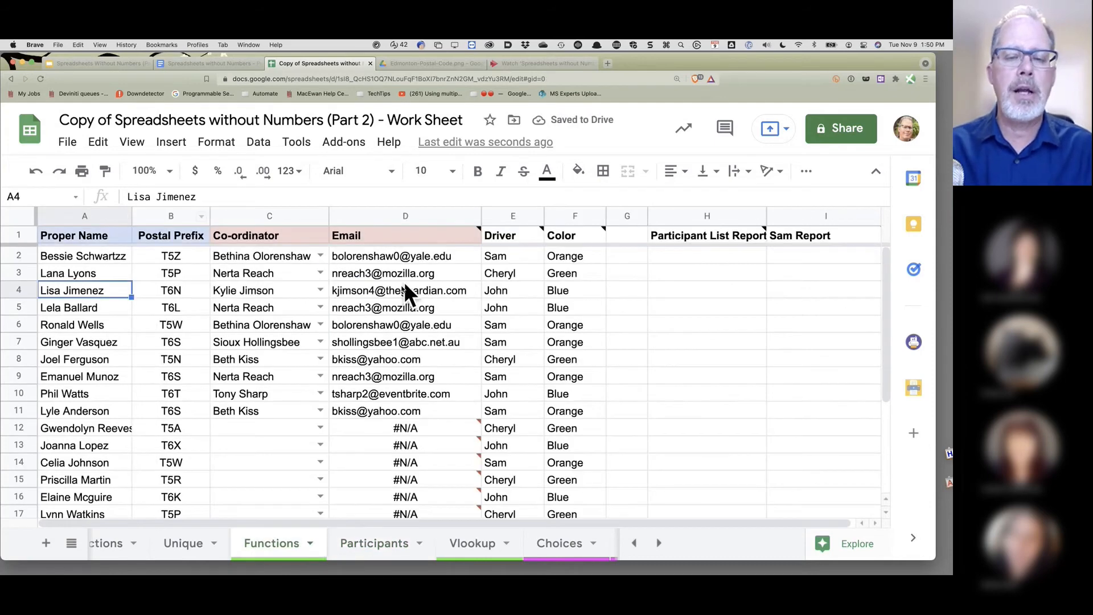
click(391, 551)
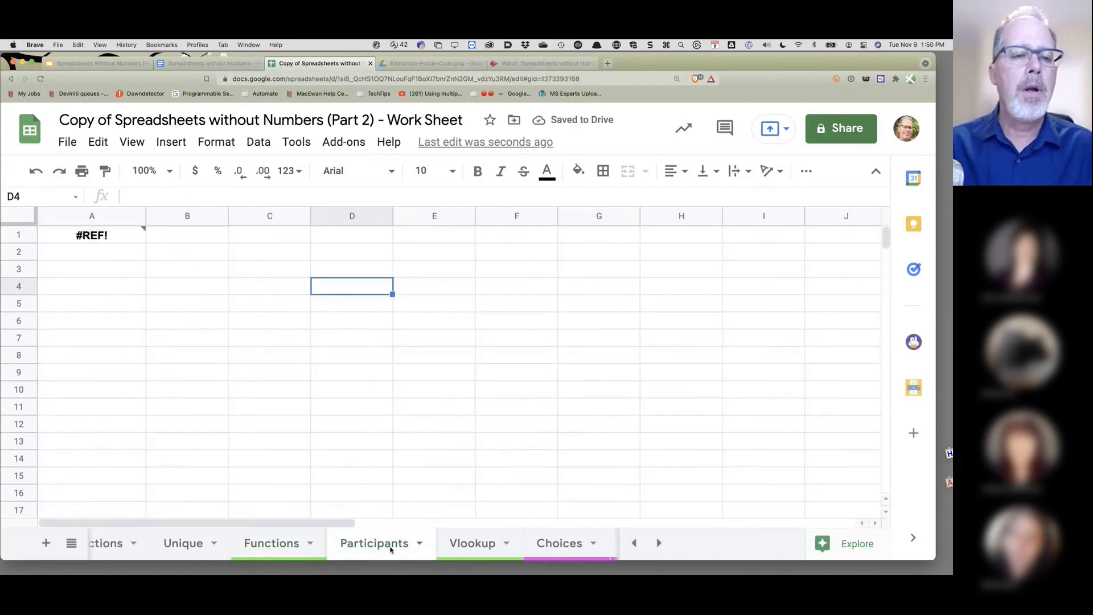
click(113, 237)
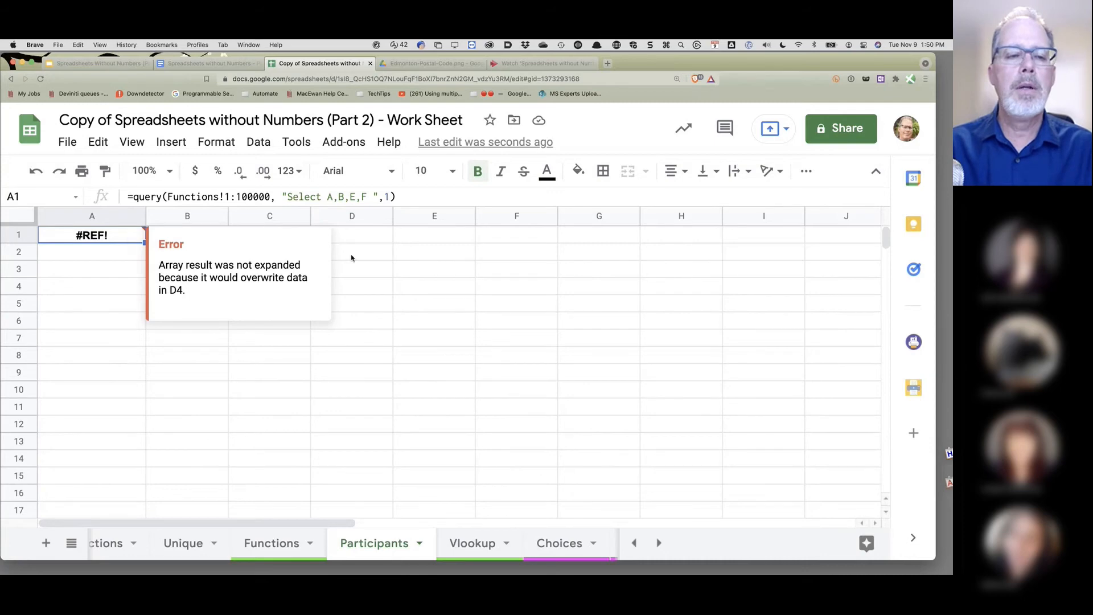
click(361, 290)
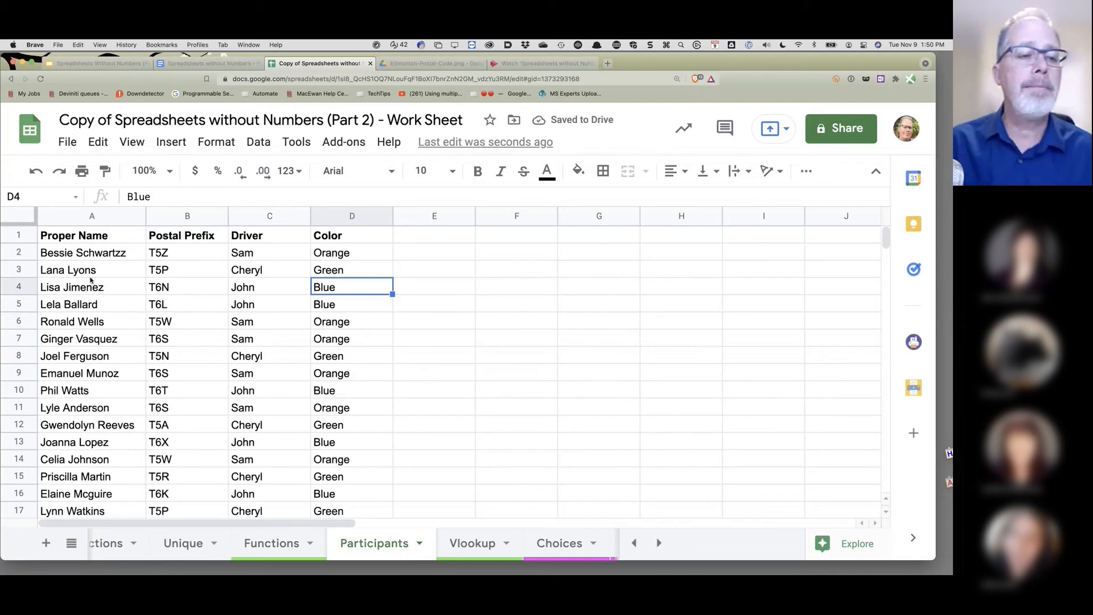
click(69, 236)
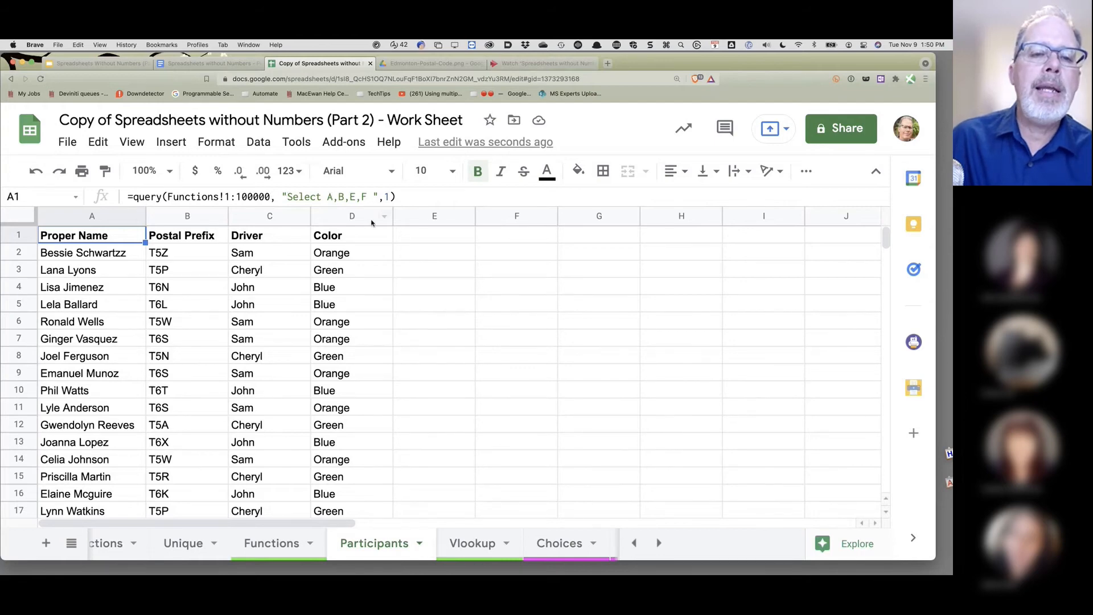
- Try adding column C to the QUERY formula in A1
click(349, 197)
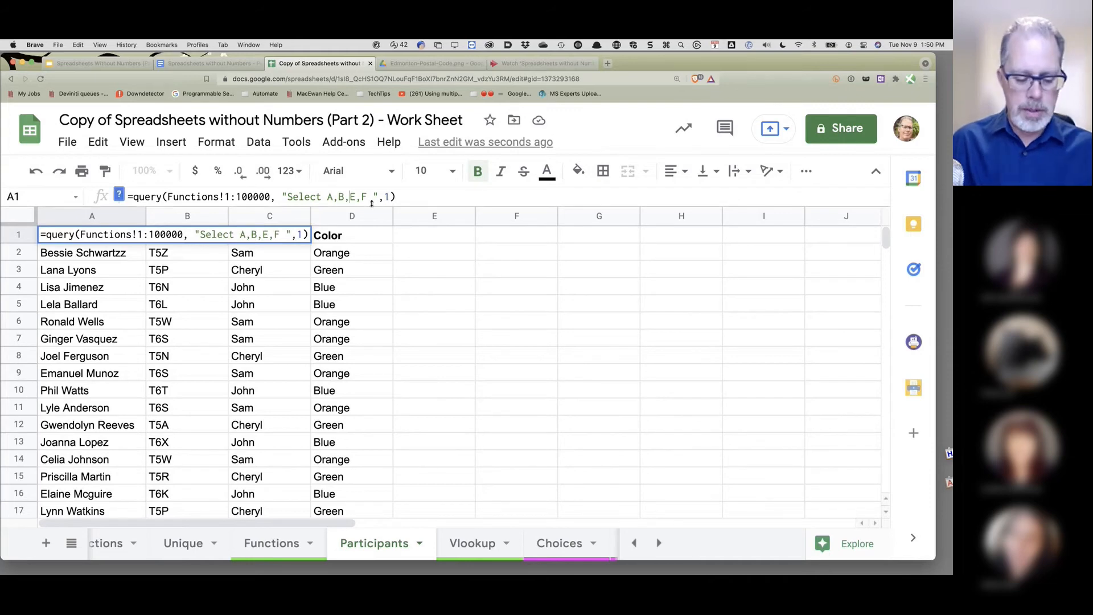
text(C,)
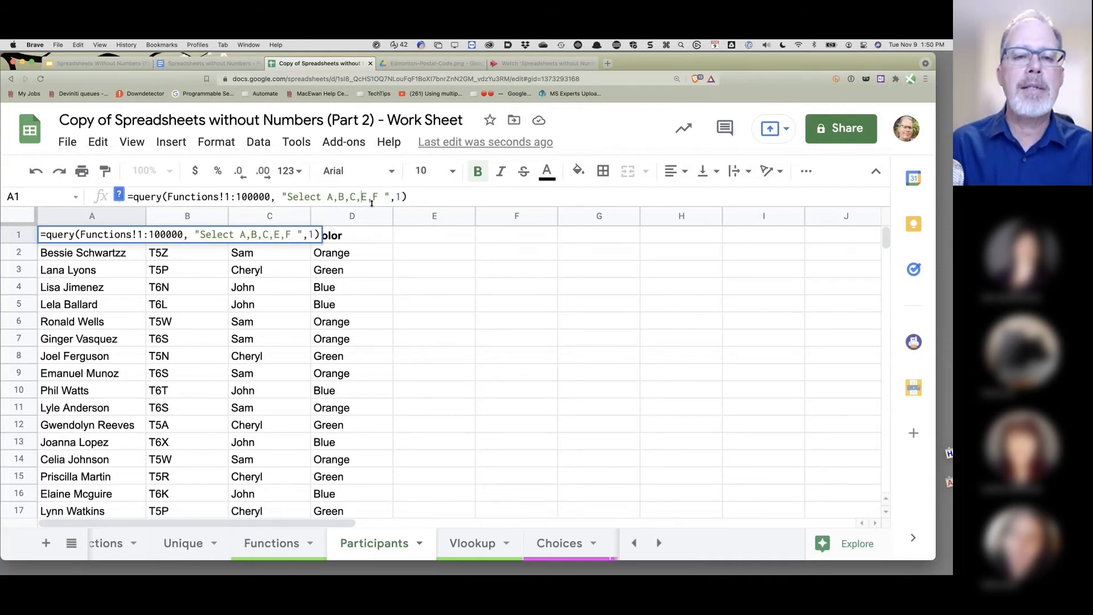
key(Return)
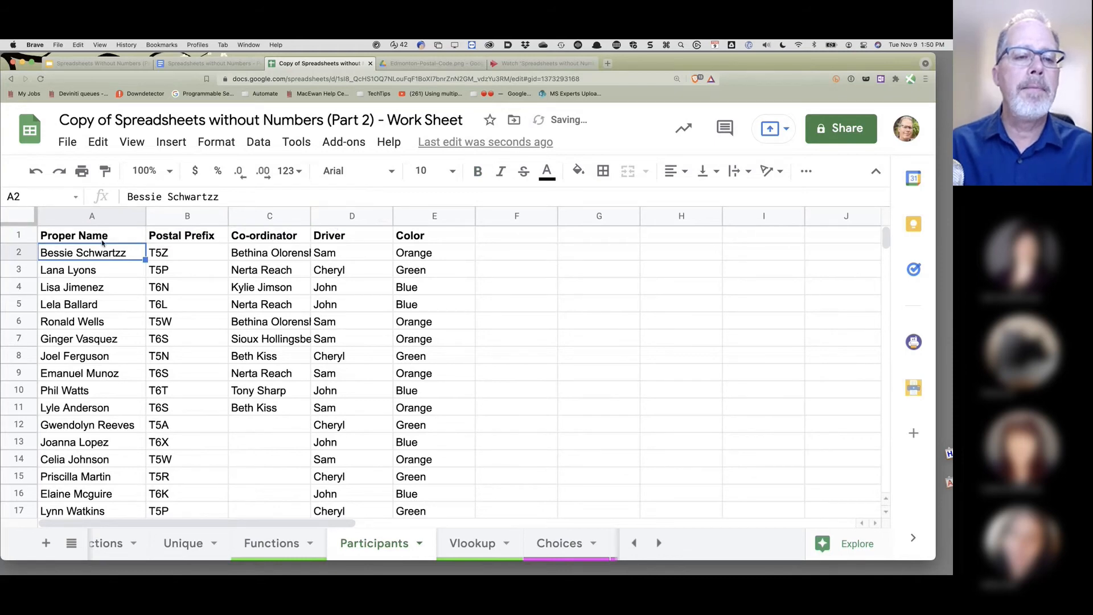
- Change the query to "Select B,A,E,F" so Postal Prefix comes first
click(112, 239)
click(365, 197)
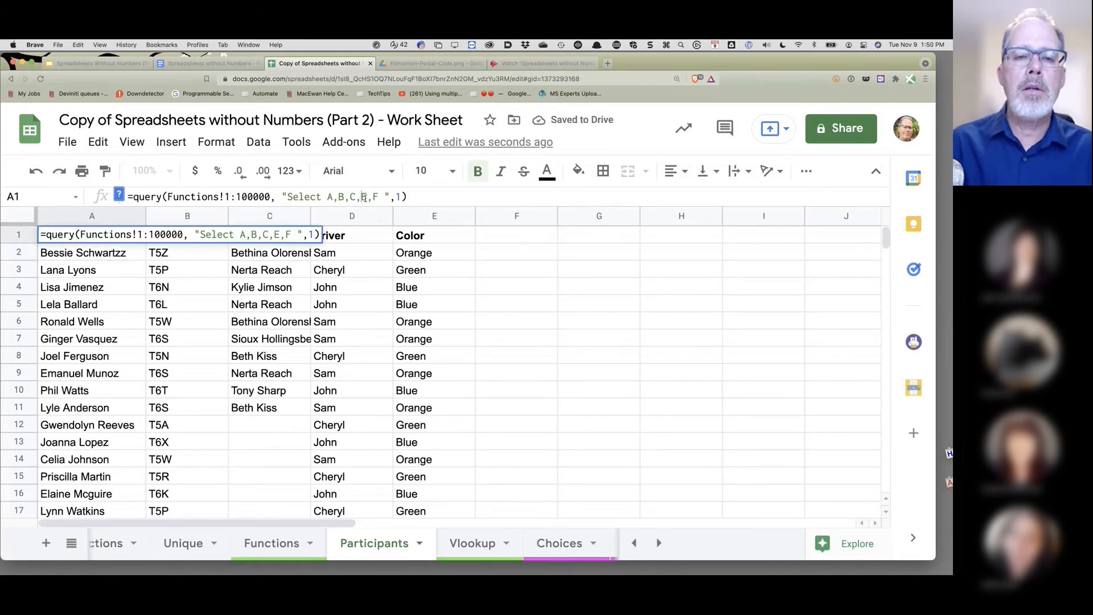
key(BackSpace)
key(BackSpace)
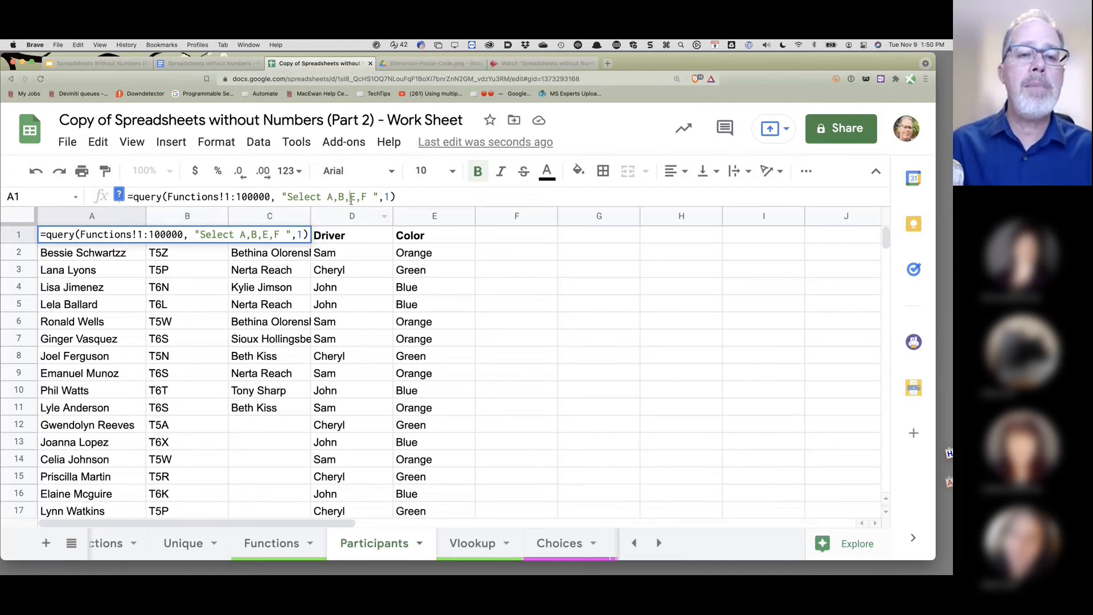
text(A,)
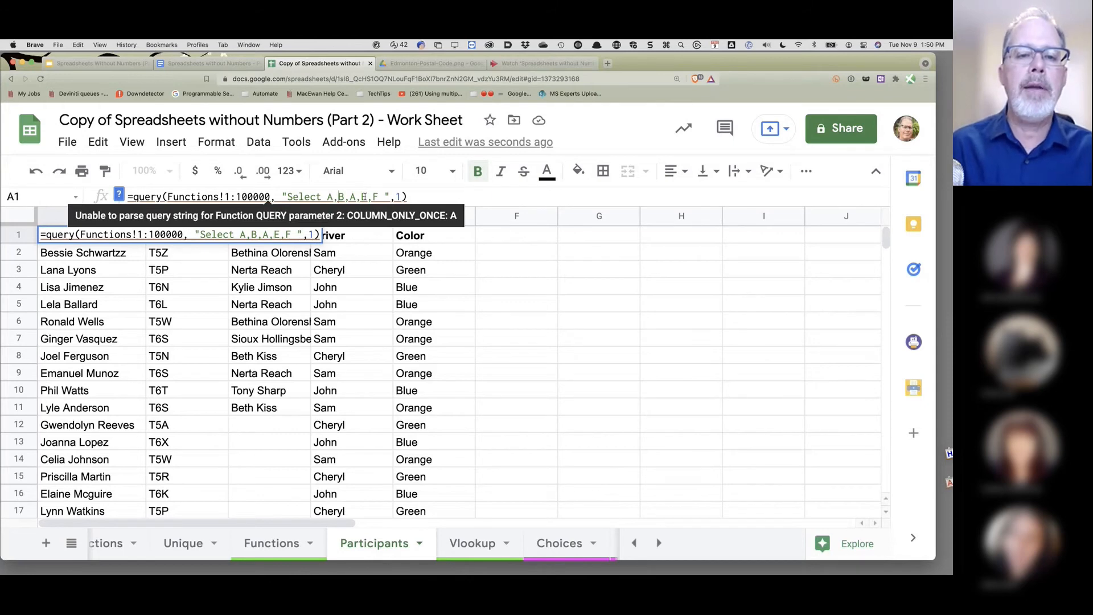
key(BackSpace)
key(BackSpace)
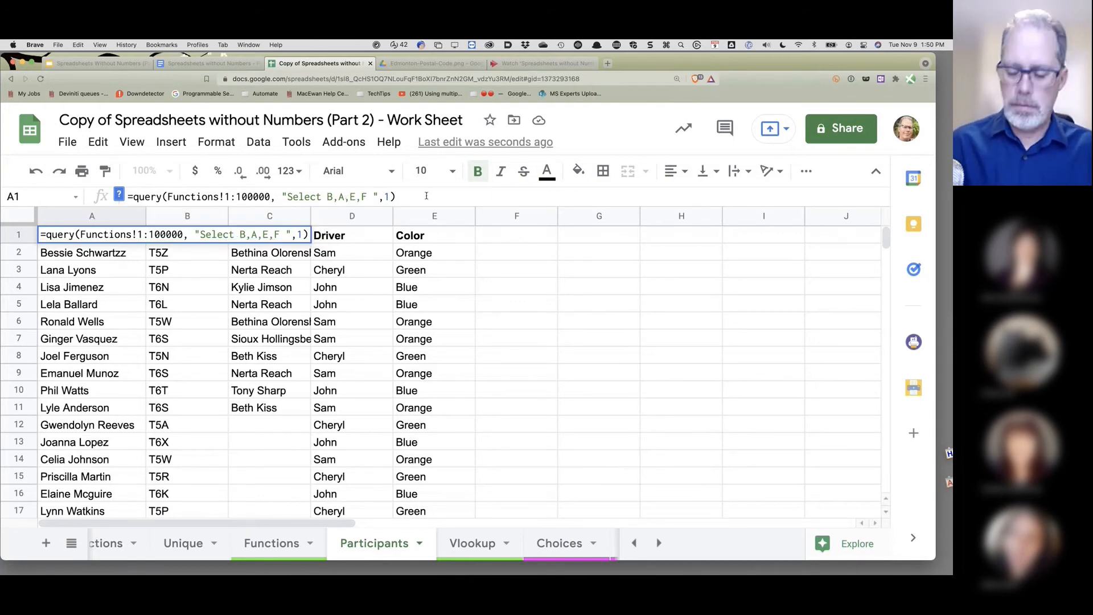
key(Return)
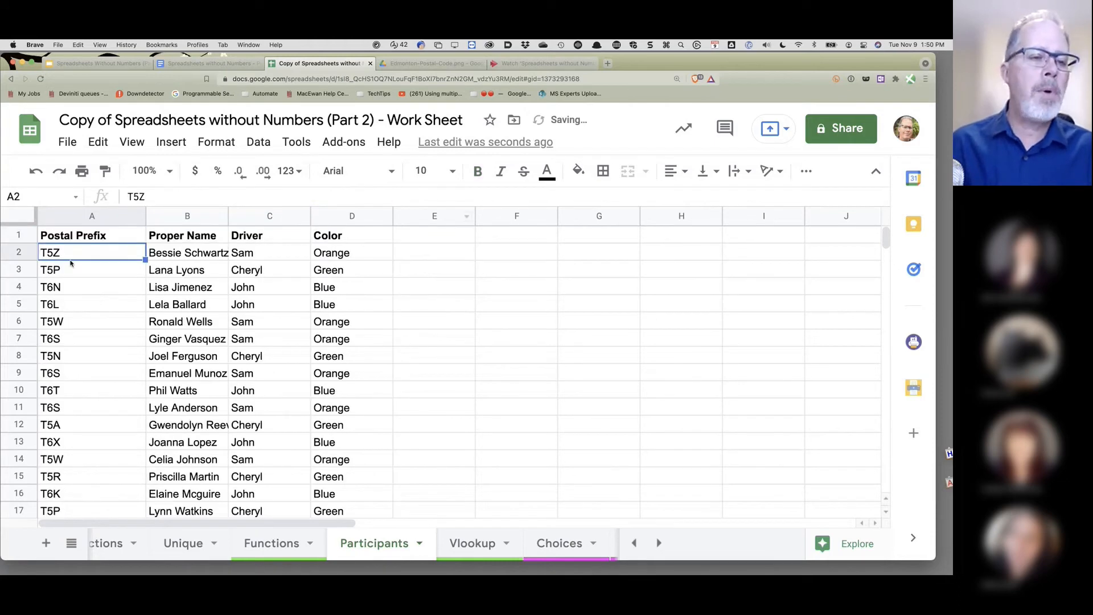
scroll(77, 356, down, 2)
scroll(76, 355, up, 2)
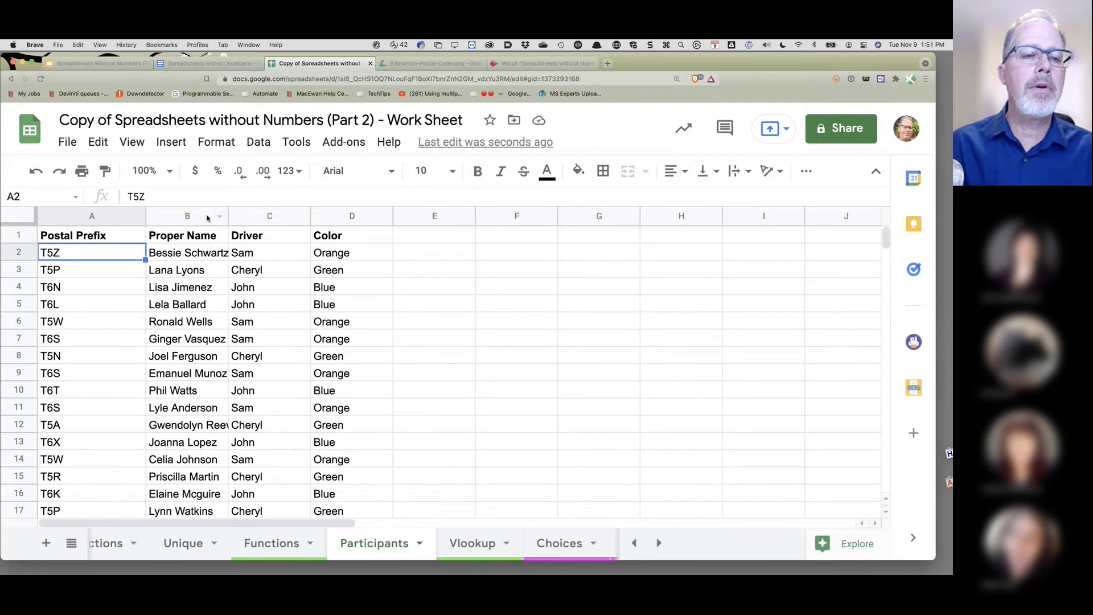
drag(210, 216, 318, 218)
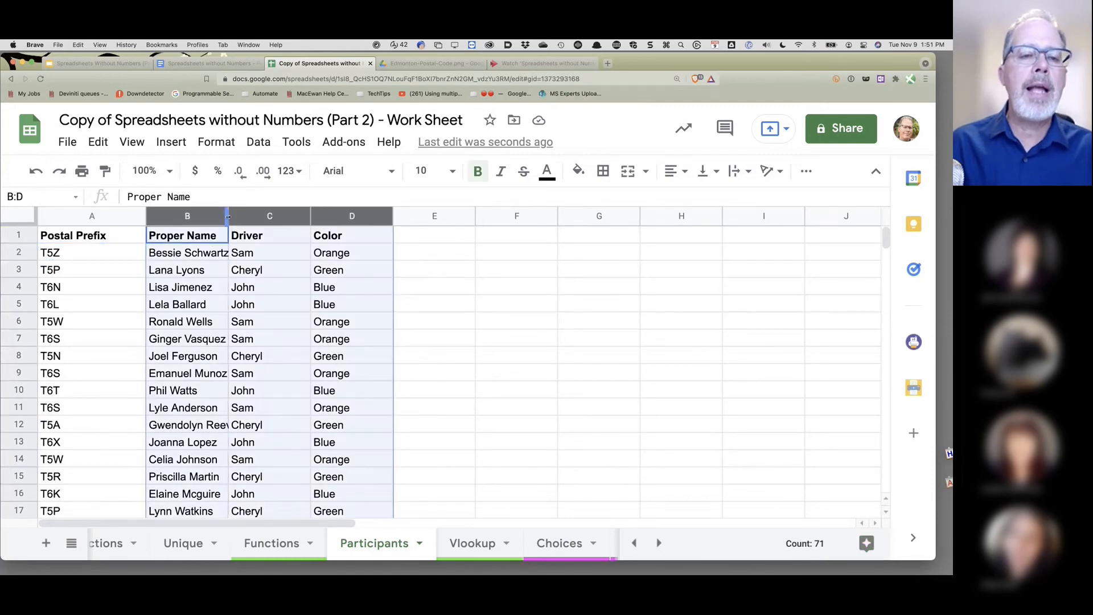
drag(228, 216, 253, 216)
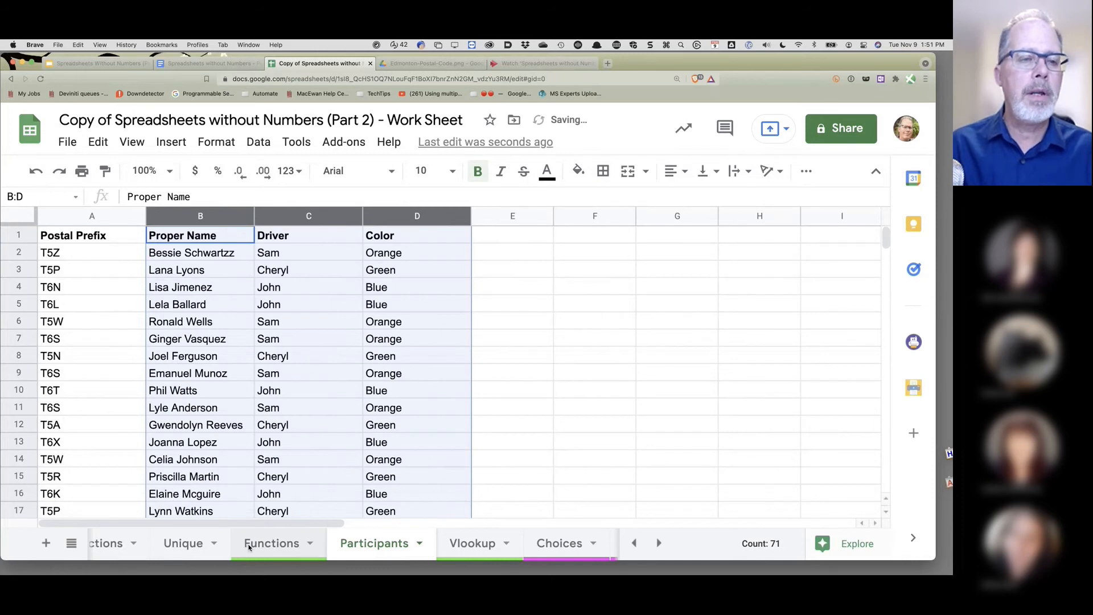
click(249, 544)
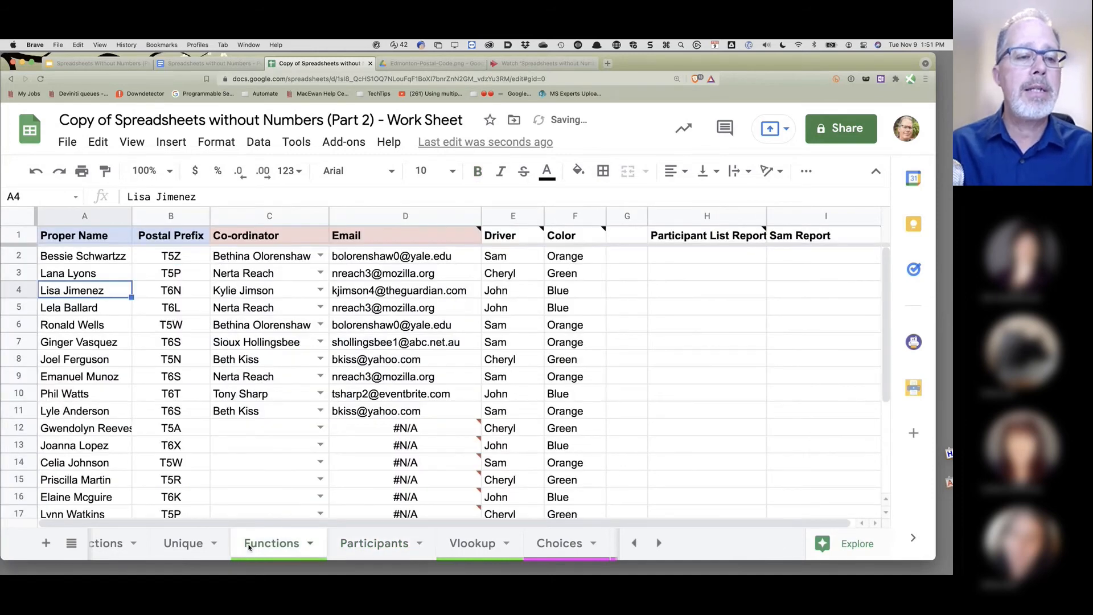
click(121, 255)
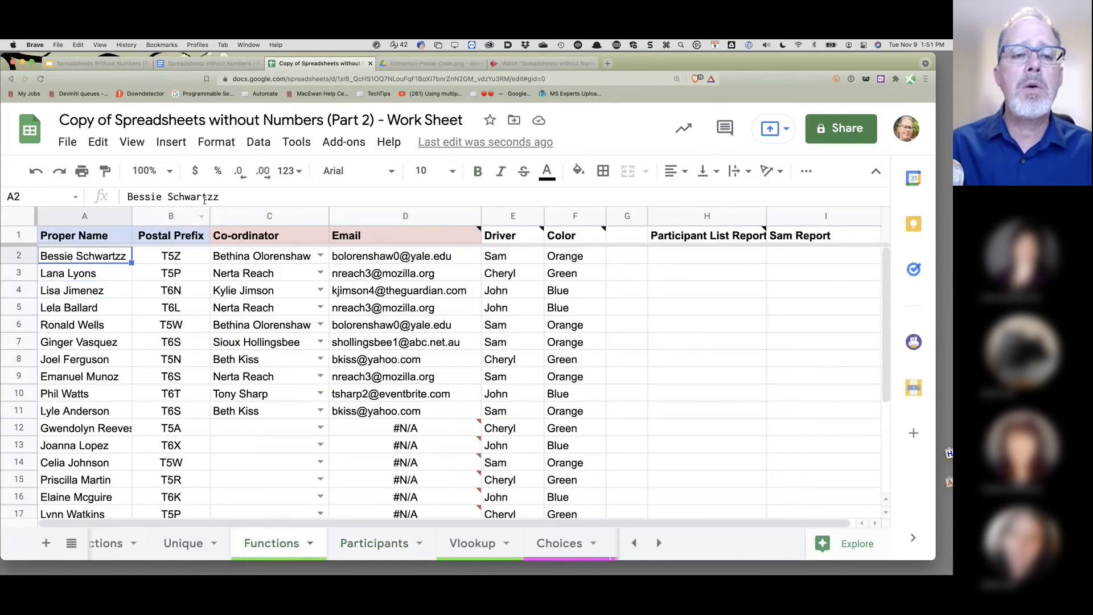
click(243, 198)
key(BackSpace)
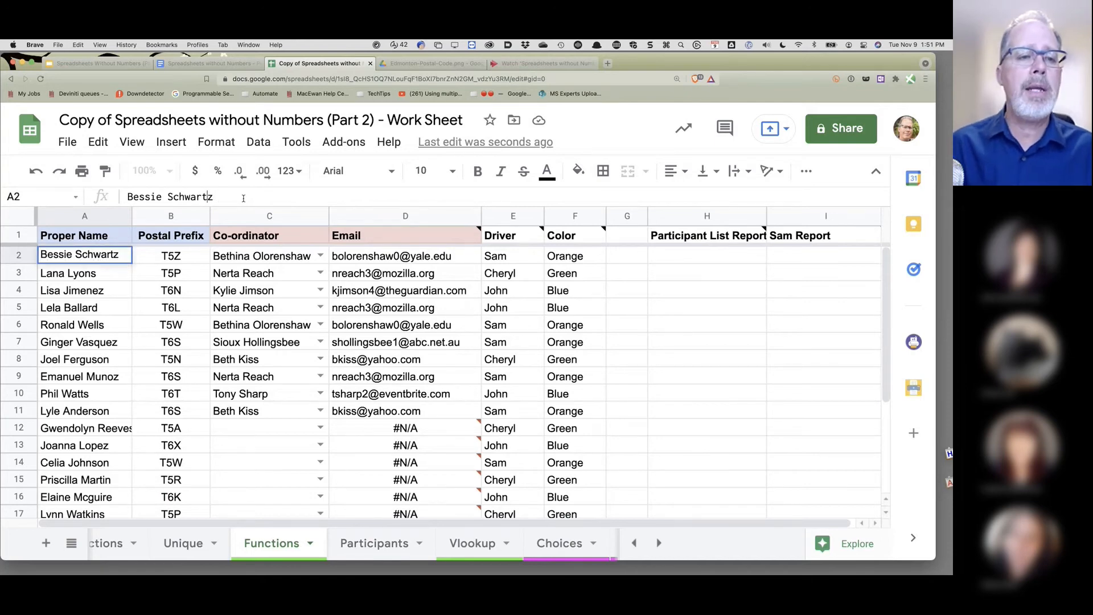
text(e)
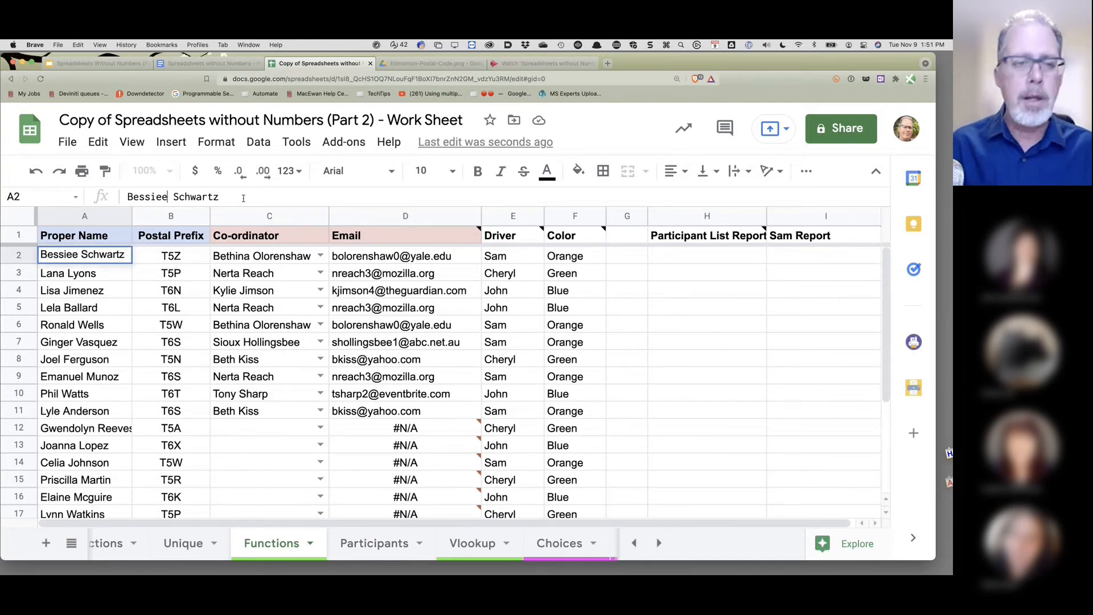
key(Return)
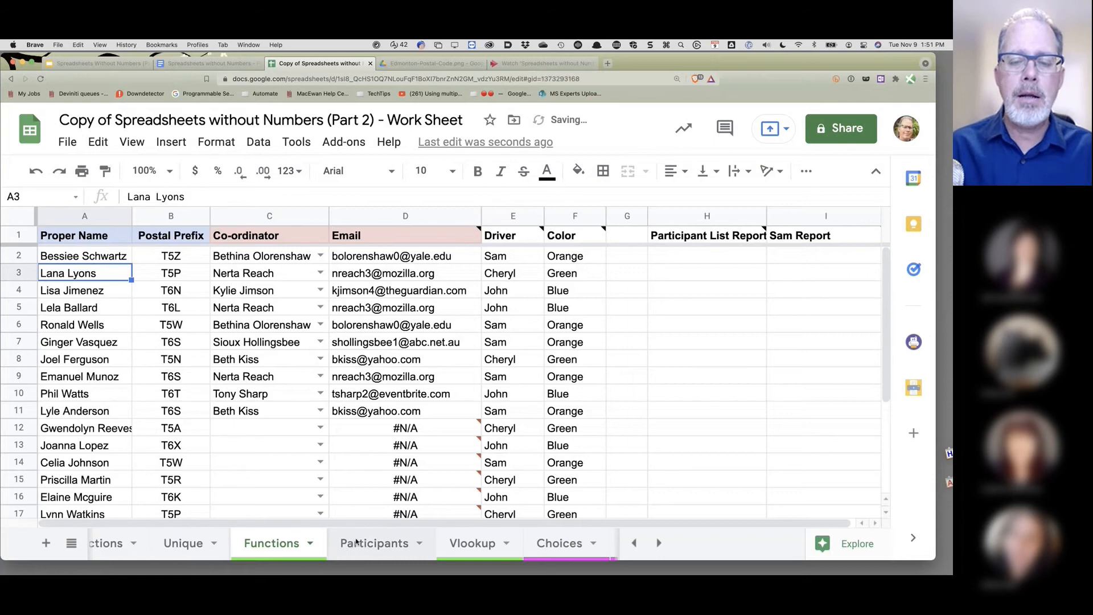
- Check the Participants QUERY formula in A1 picks up the renamed participant
click(355, 542)
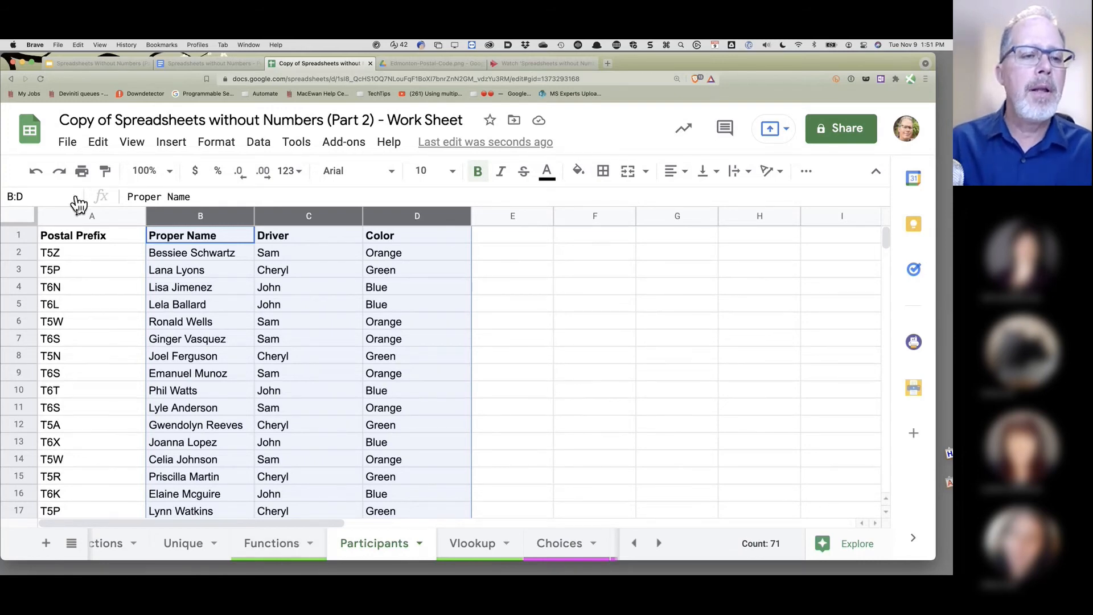
click(90, 239)
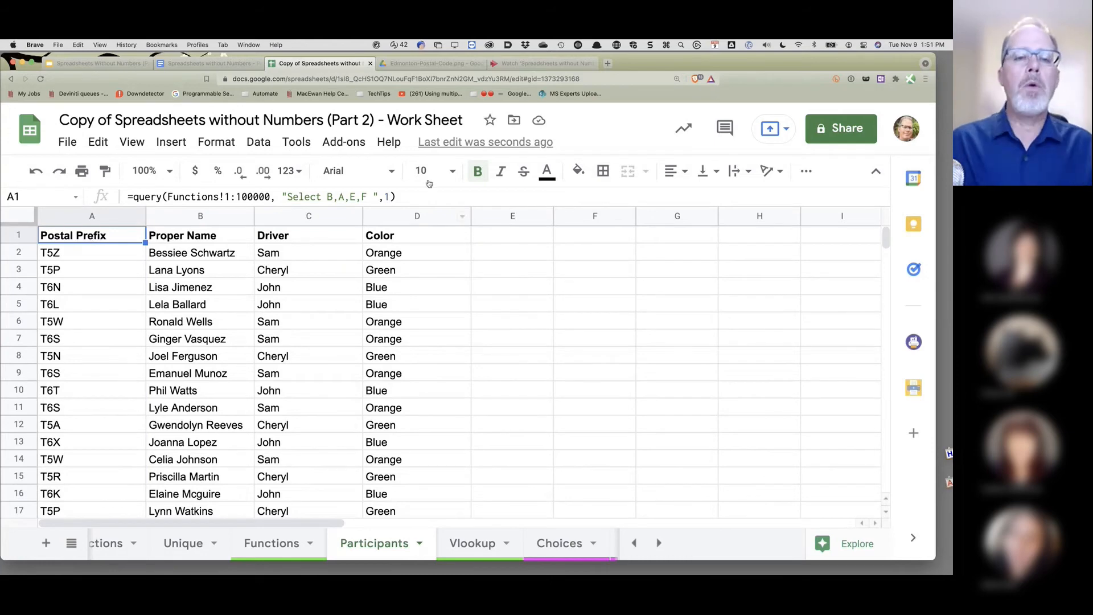
click(375, 196)
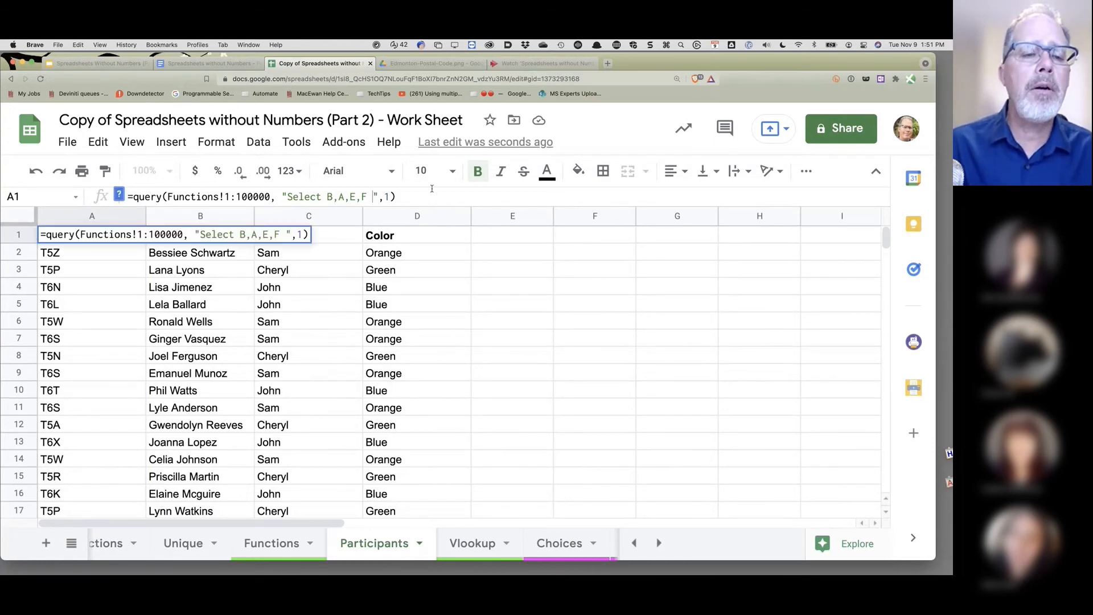
click(357, 329)
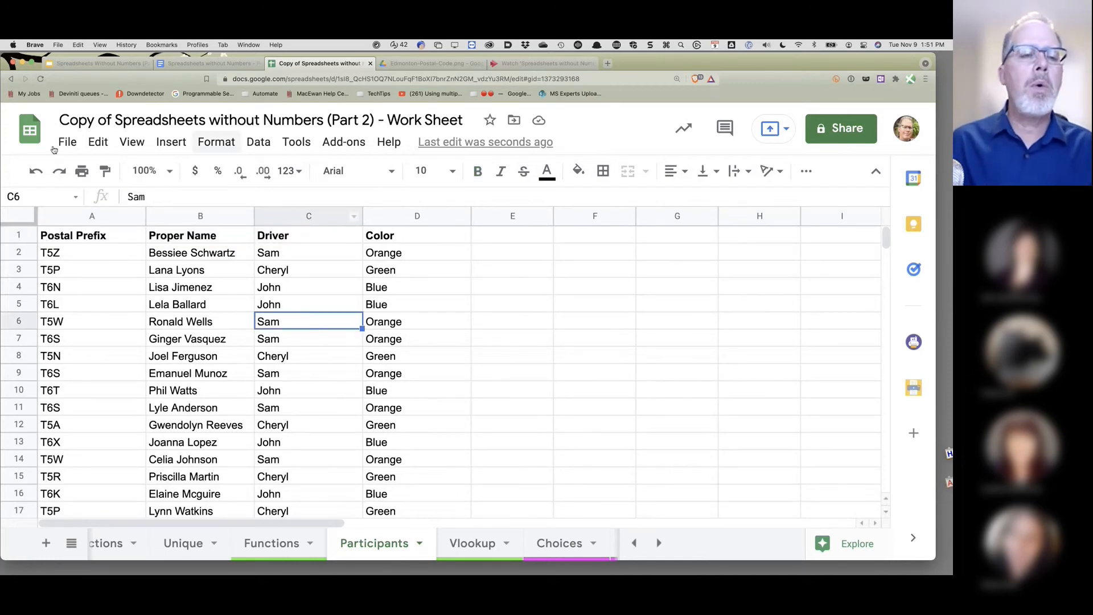
click(90, 235)
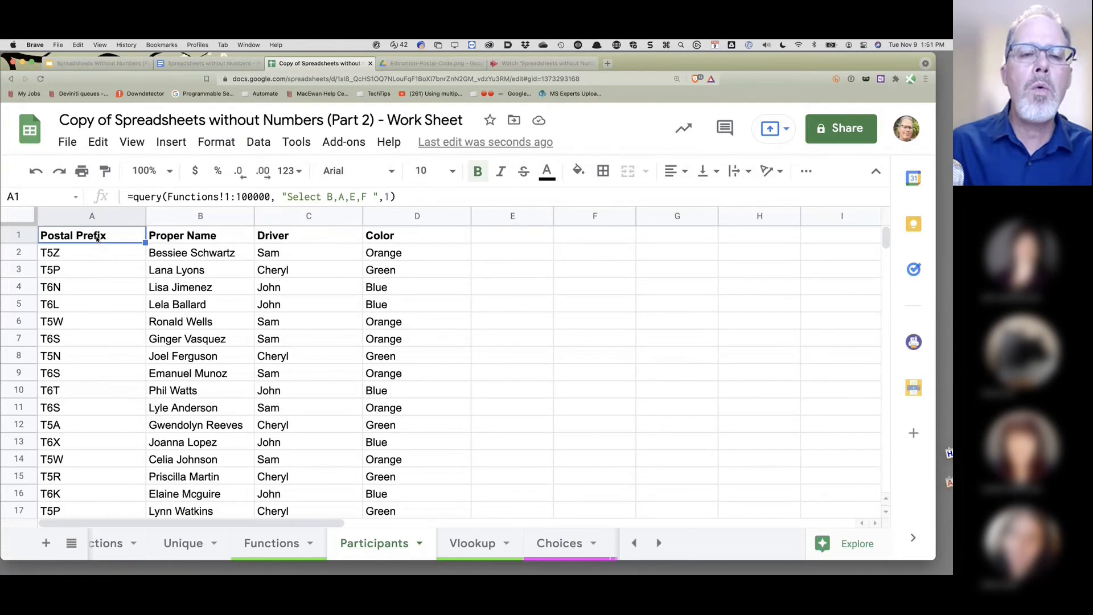
click(220, 65)
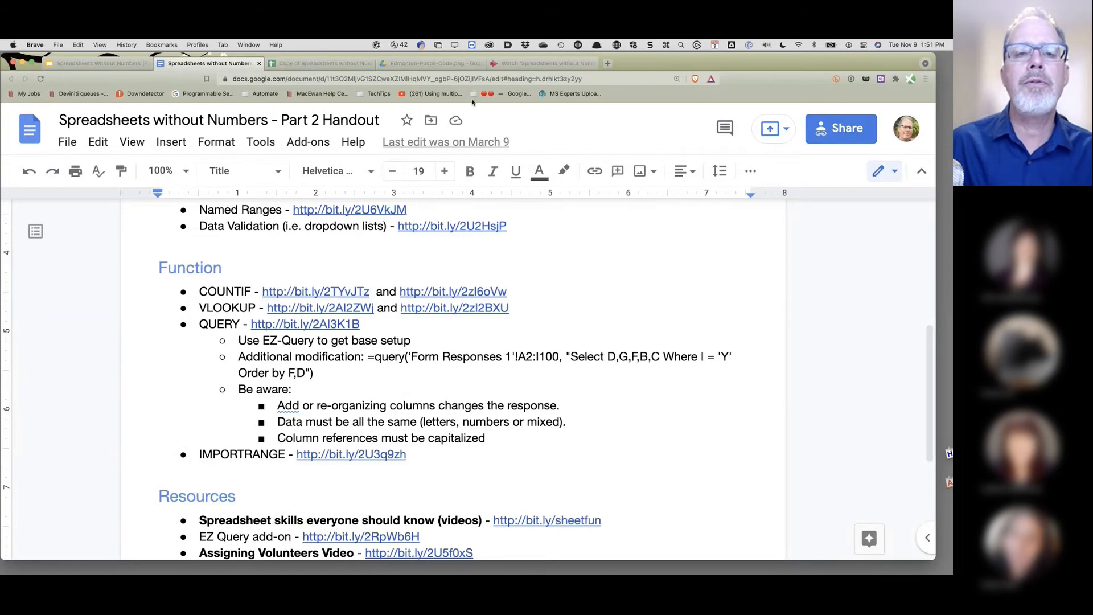
click(303, 66)
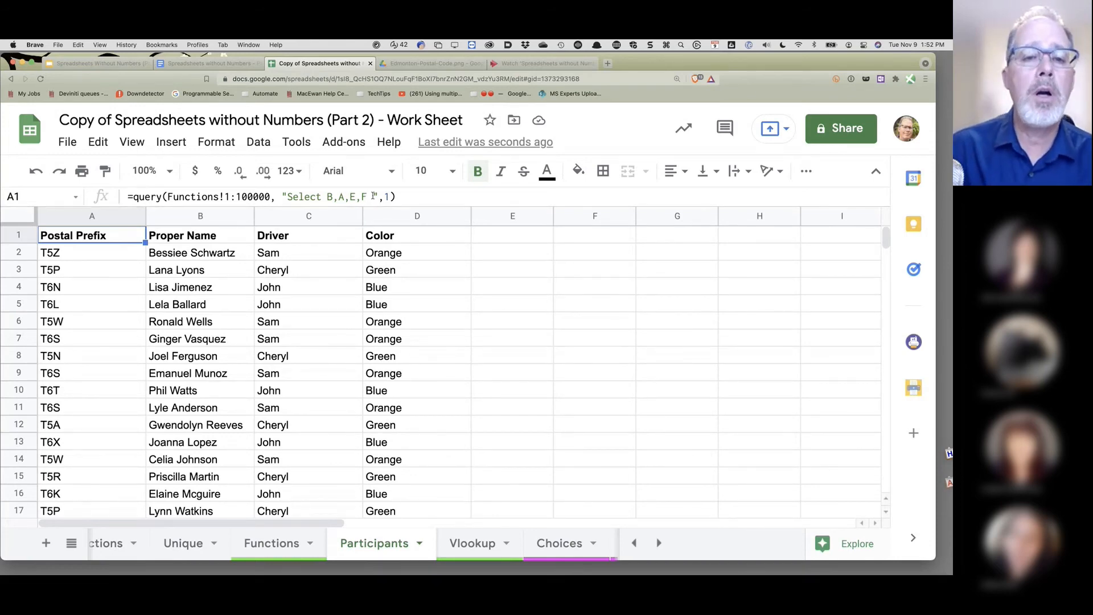
- Add "Order by A" to A1's QUERY string to sort participants by proper name
click(370, 197)
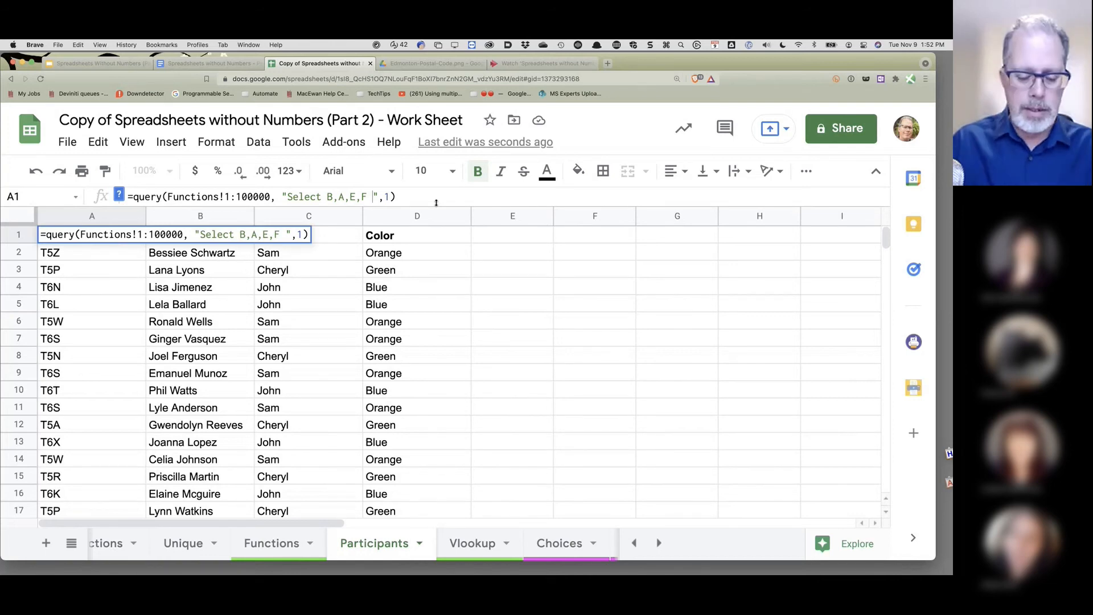
text(O)
text(rder)
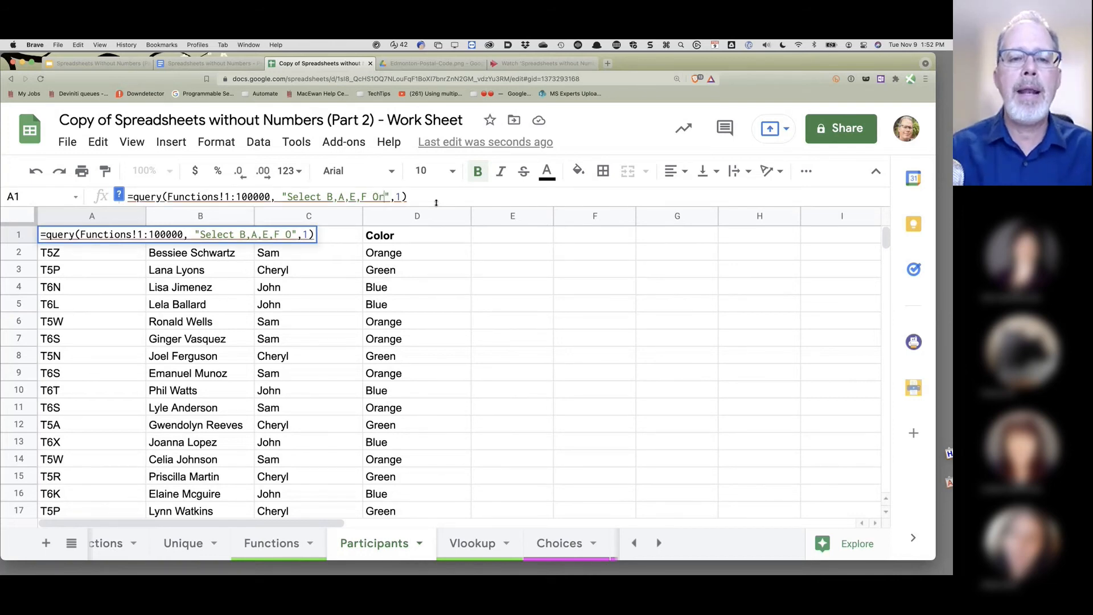
text( by)
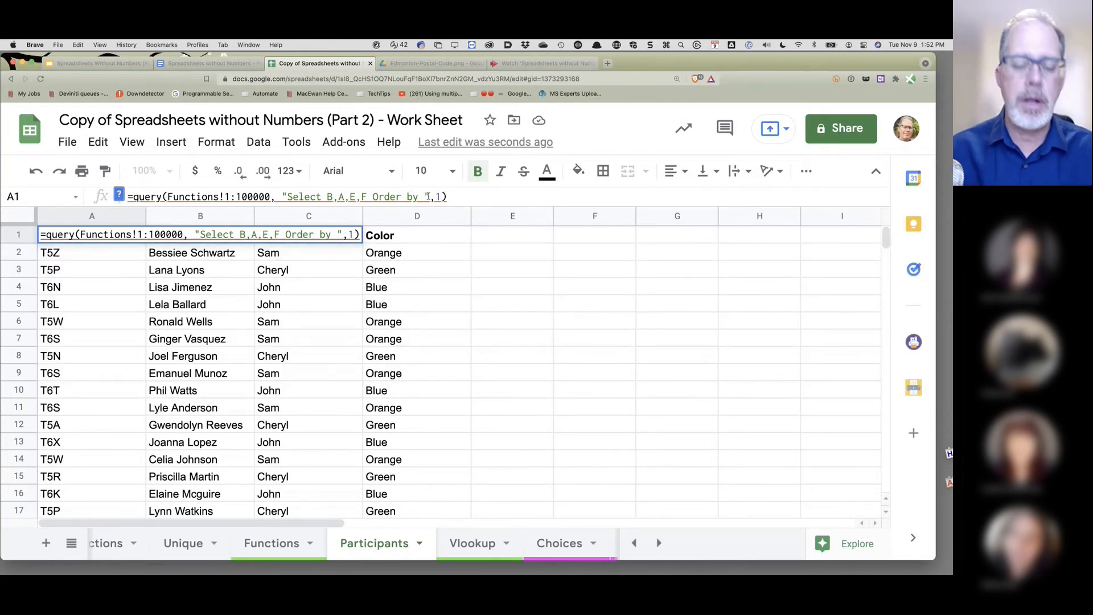
text(A)
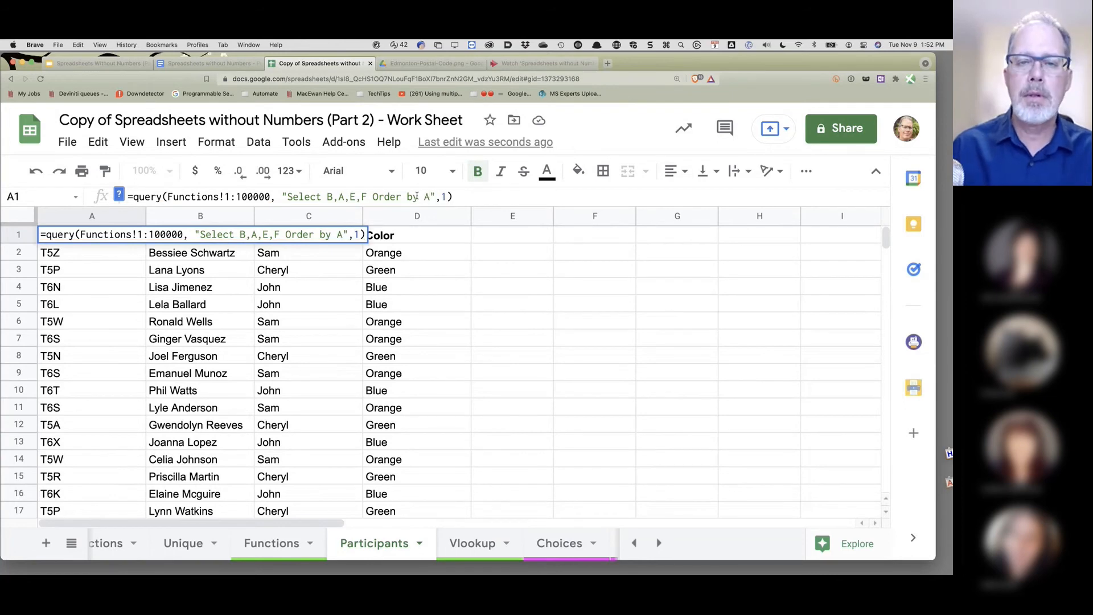
key(Return)
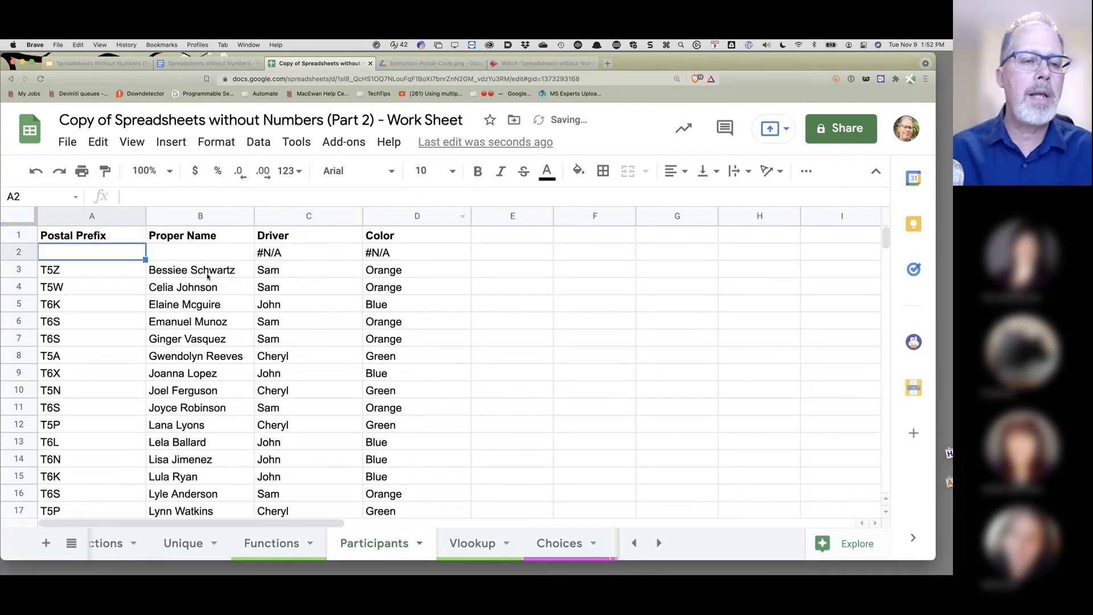
scroll(205, 282, down, 5)
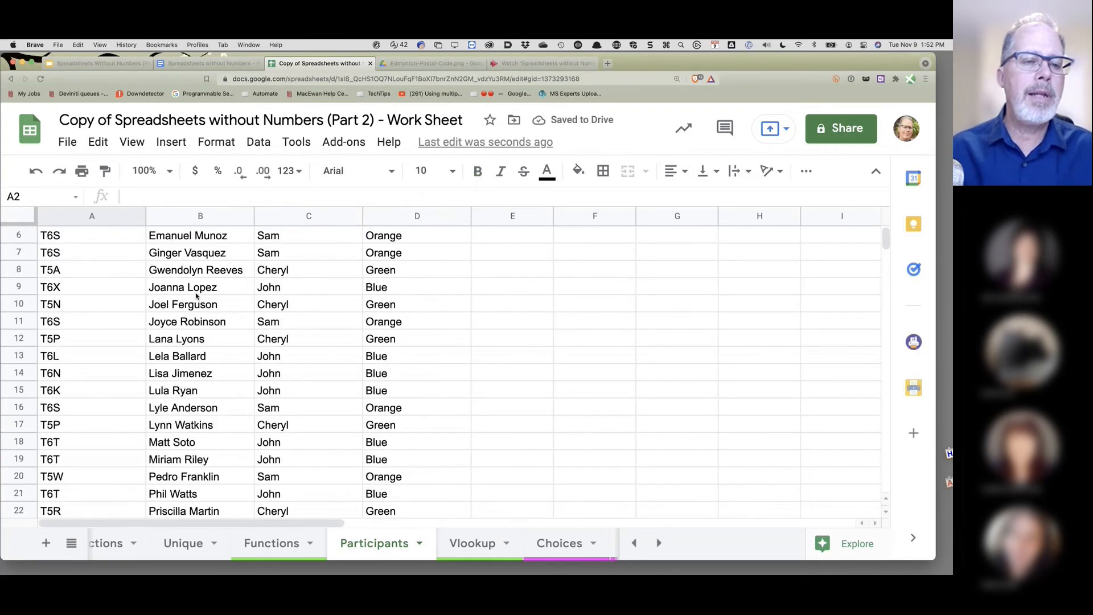
scroll(195, 297, down, 1)
scroll(195, 296, up, 3)
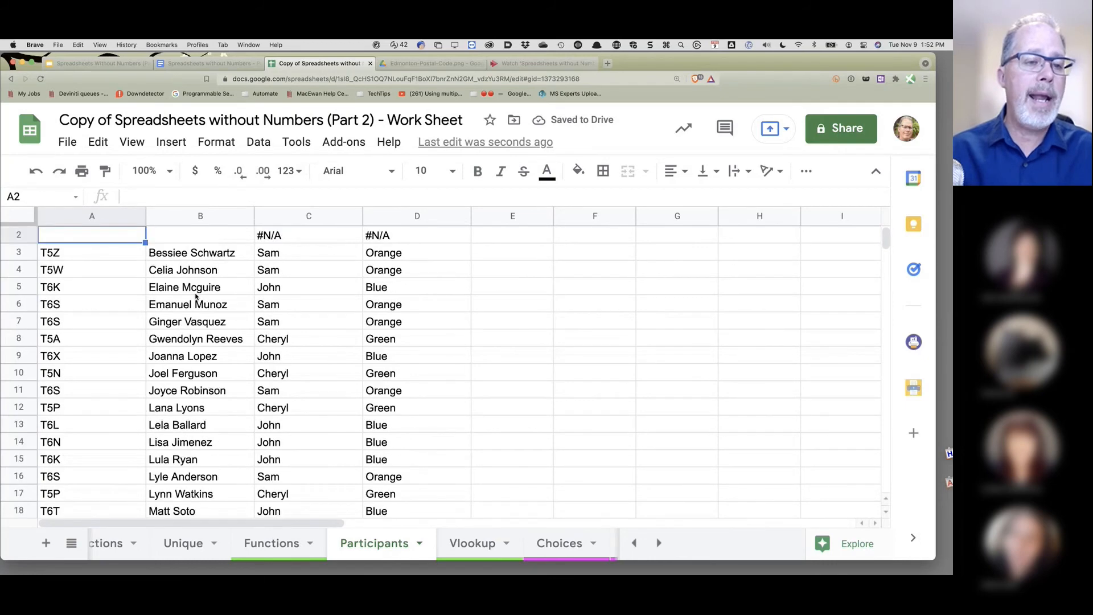
scroll(195, 297, up, 1)
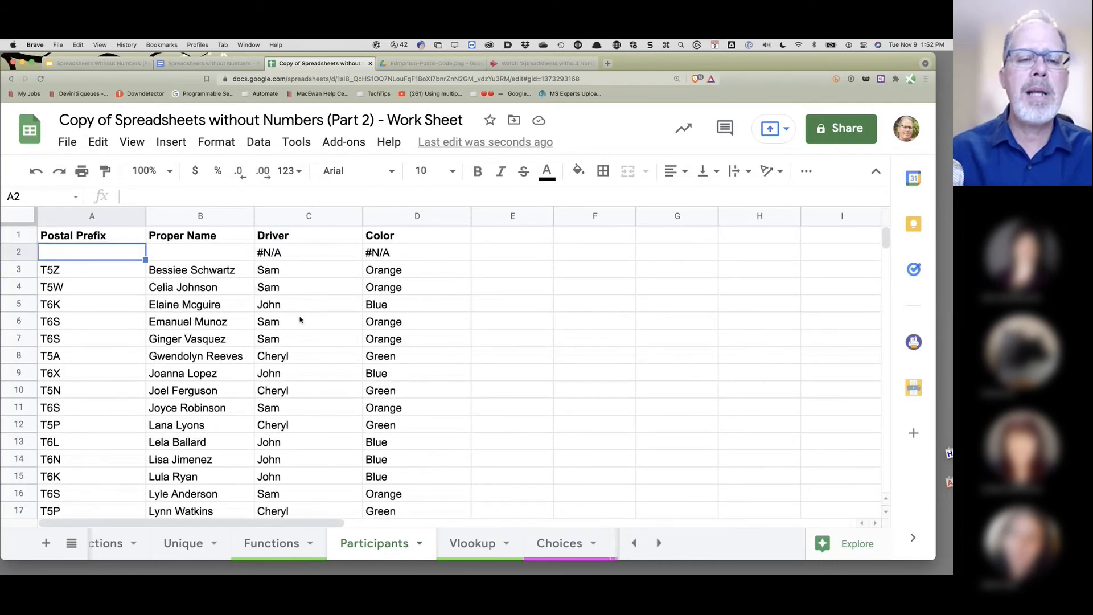
click(117, 236)
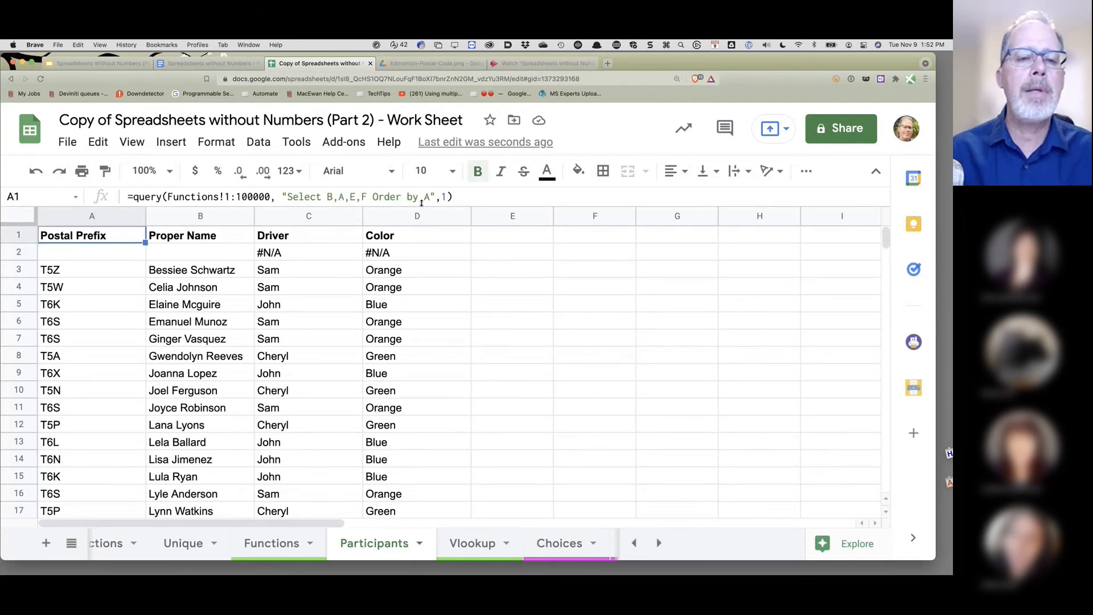
click(352, 196)
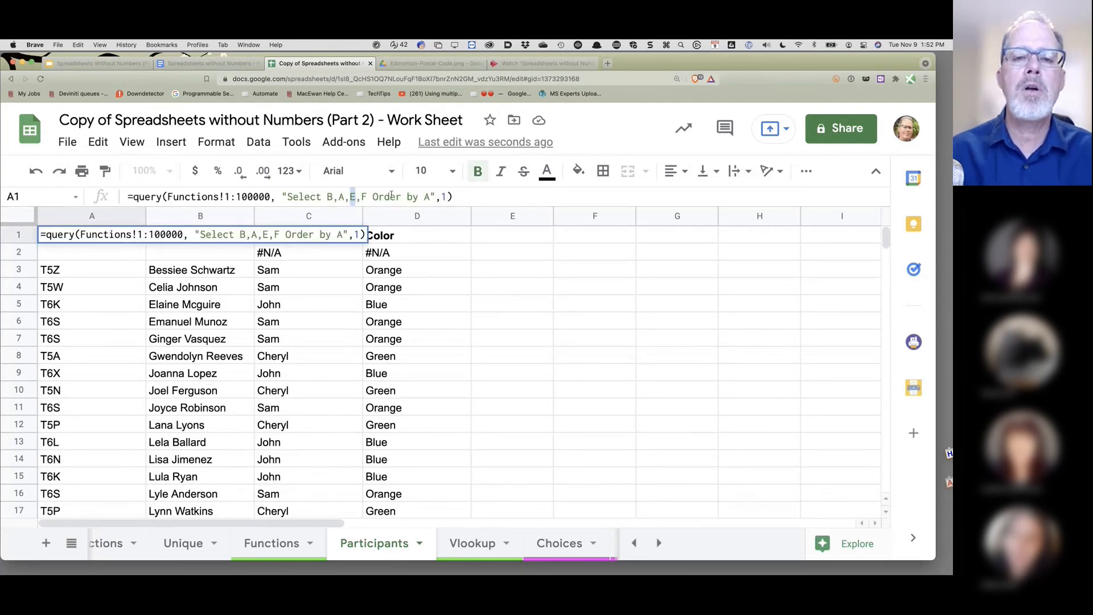
- Replace "Order by A" with "Order by E" to group rows by driver Cheryl, John, Sam
double_click(426, 196)
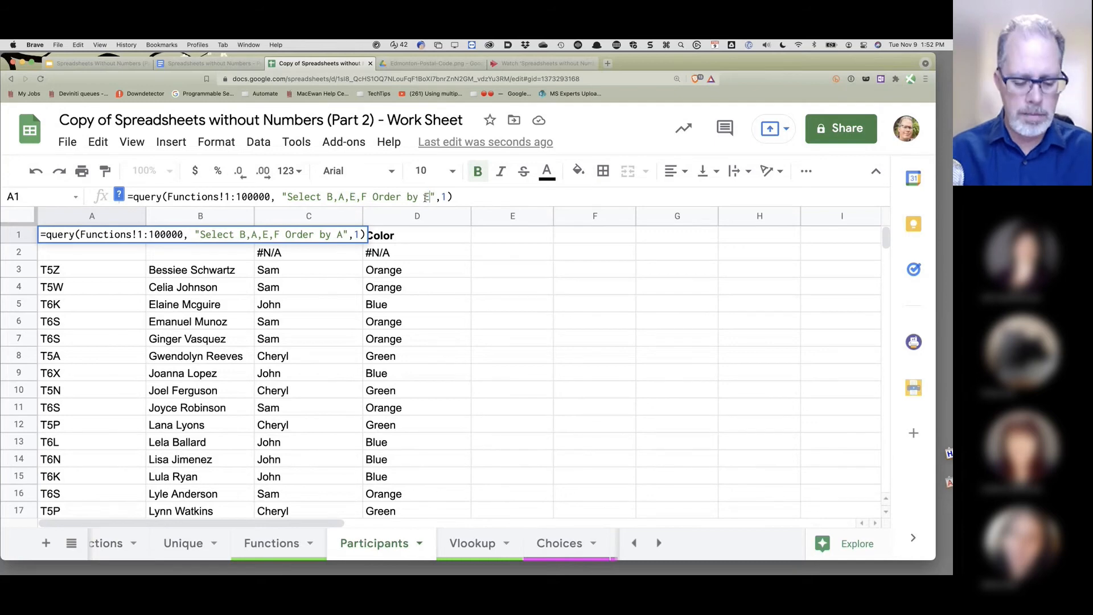
text(E)
key(Return)
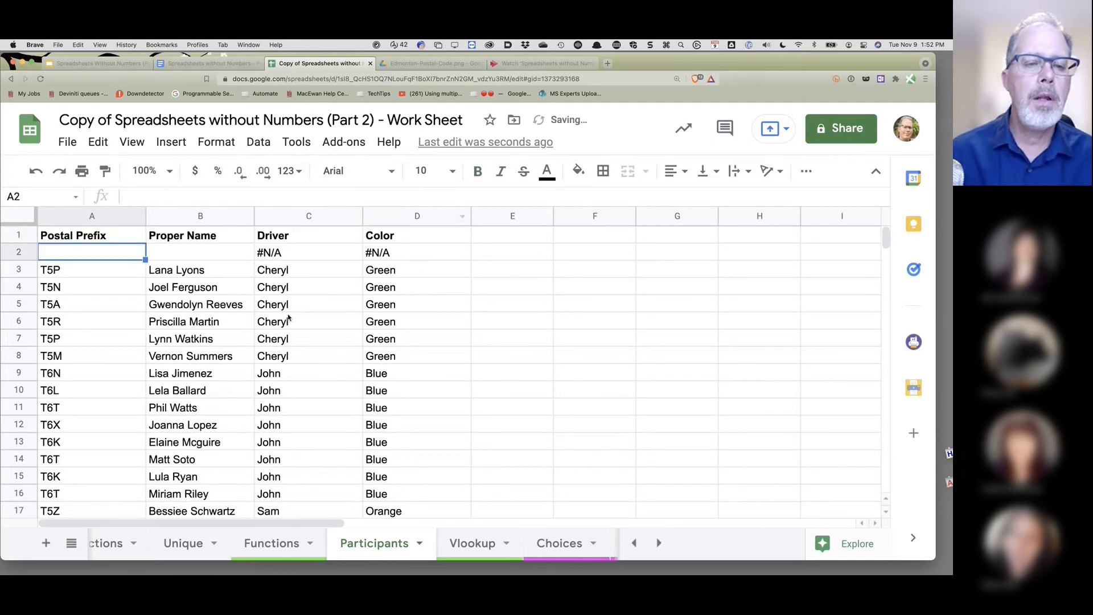
scroll(310, 291, down, 3)
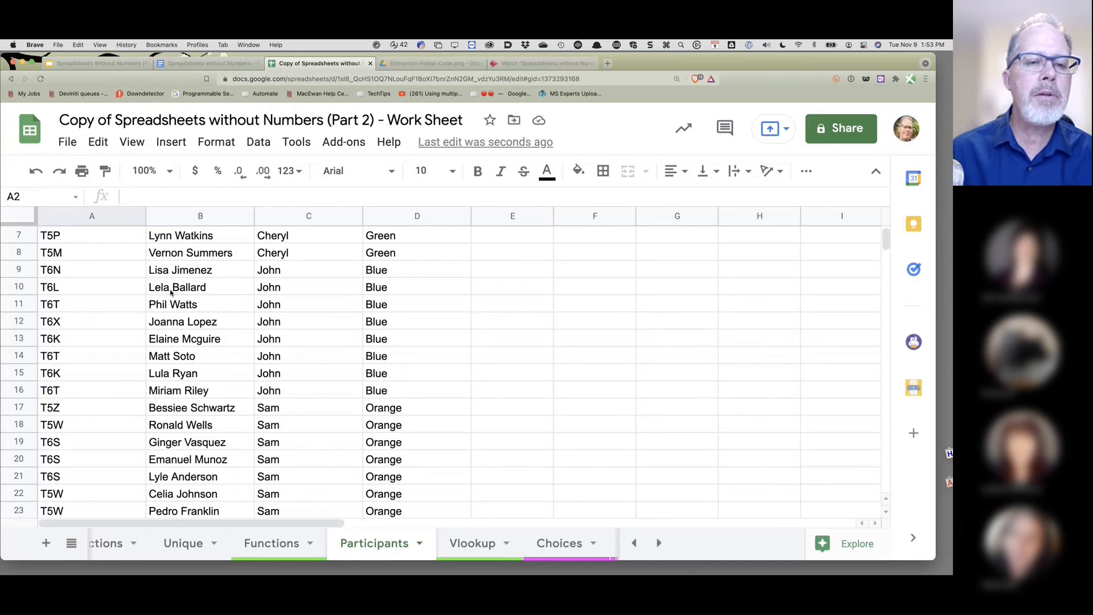
scroll(171, 292, up, 3)
click(107, 236)
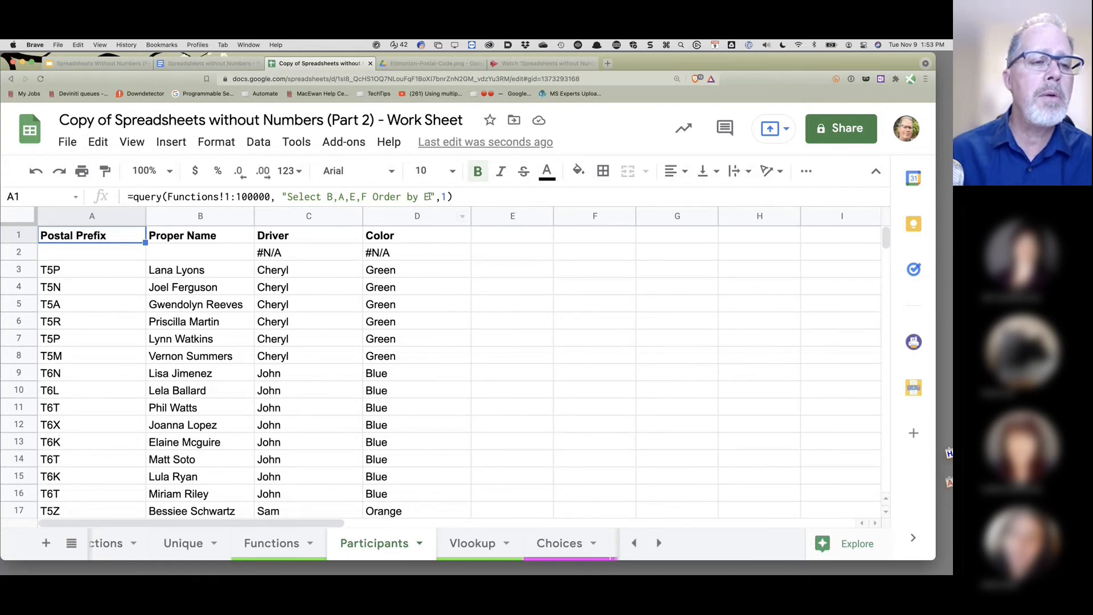
click(428, 196)
text(,)
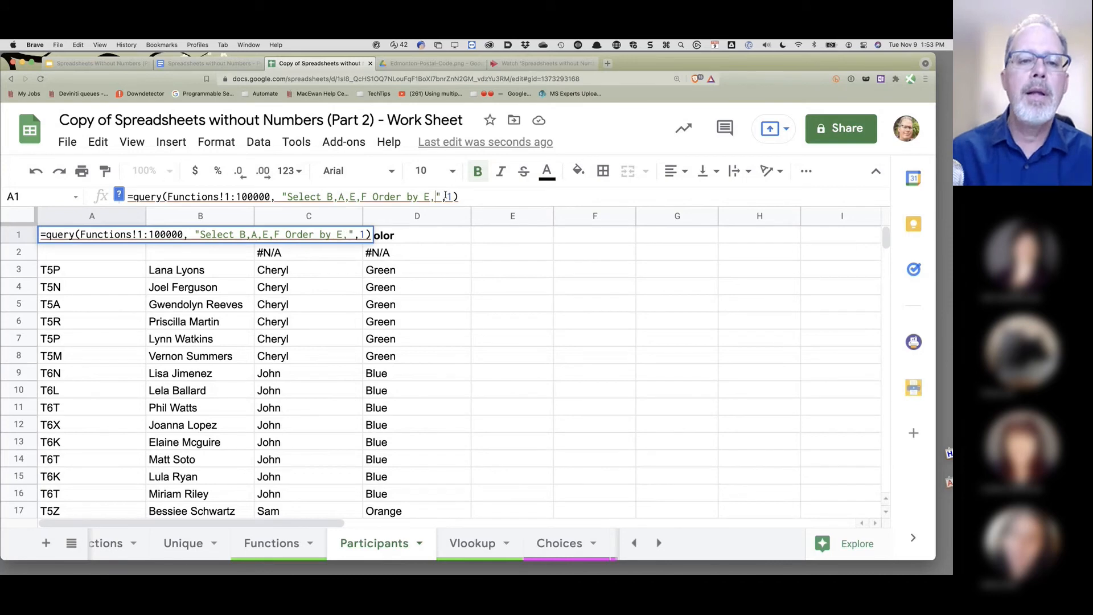
key(Return)
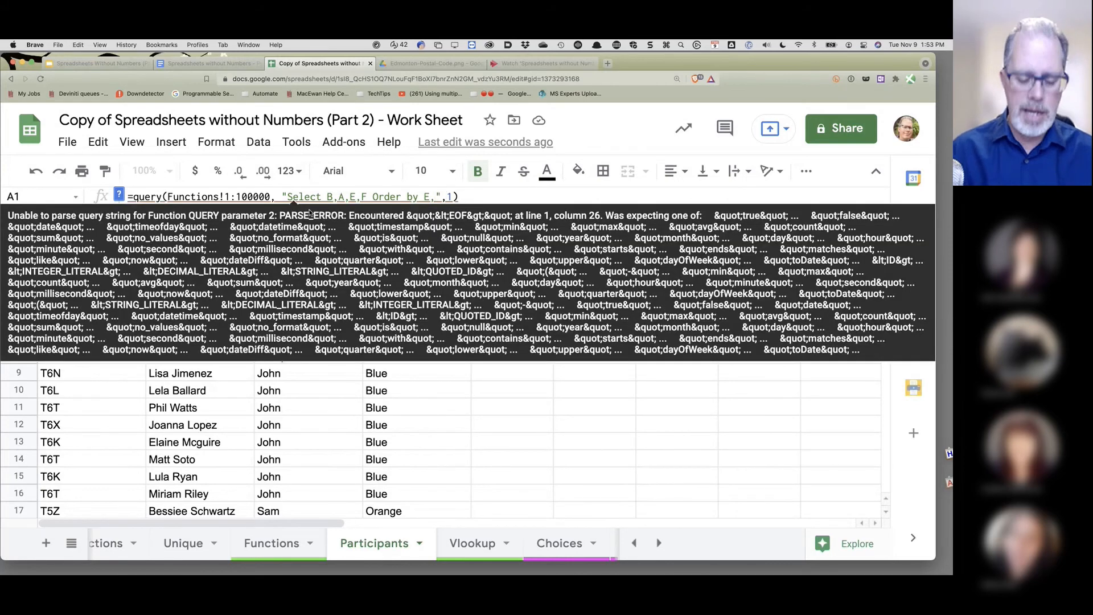
text(B)
key(Return)
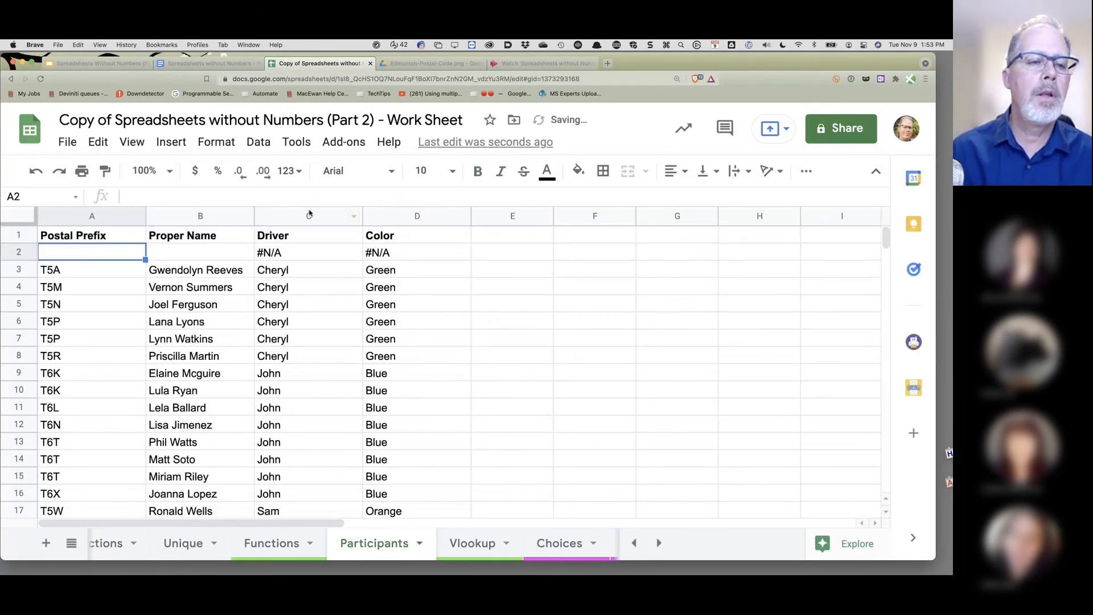
click(464, 293)
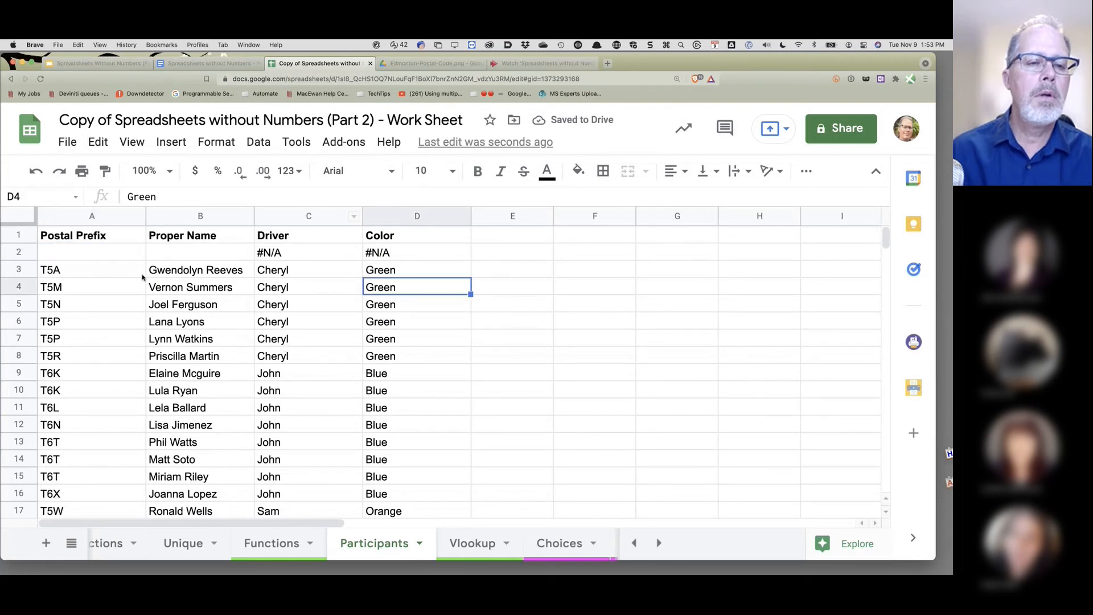
drag(269, 276, 274, 356)
drag(68, 269, 66, 364)
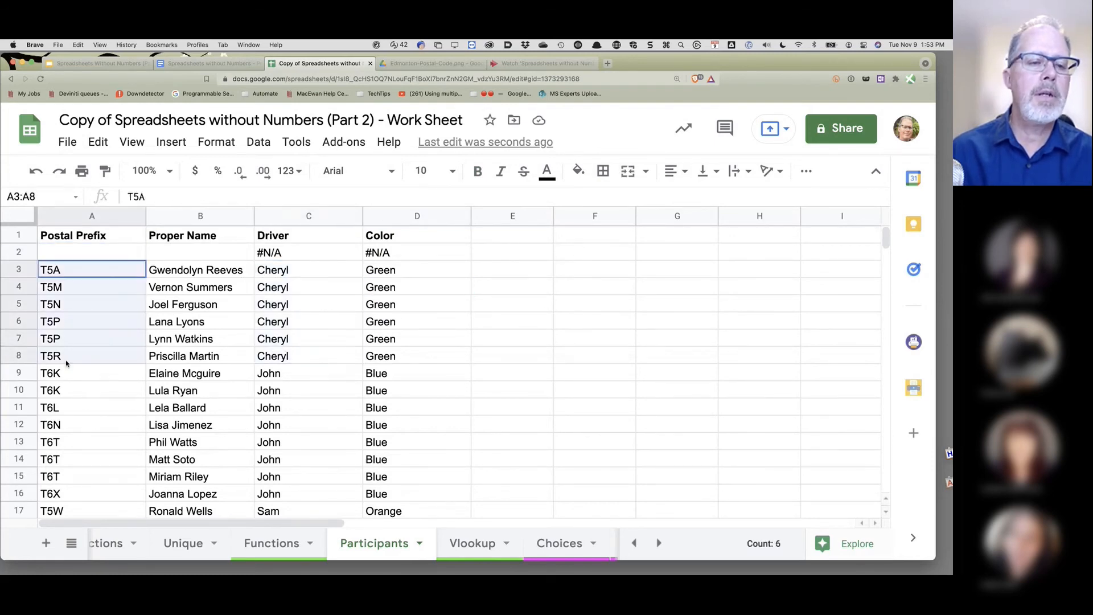
scroll(344, 366, down, 1)
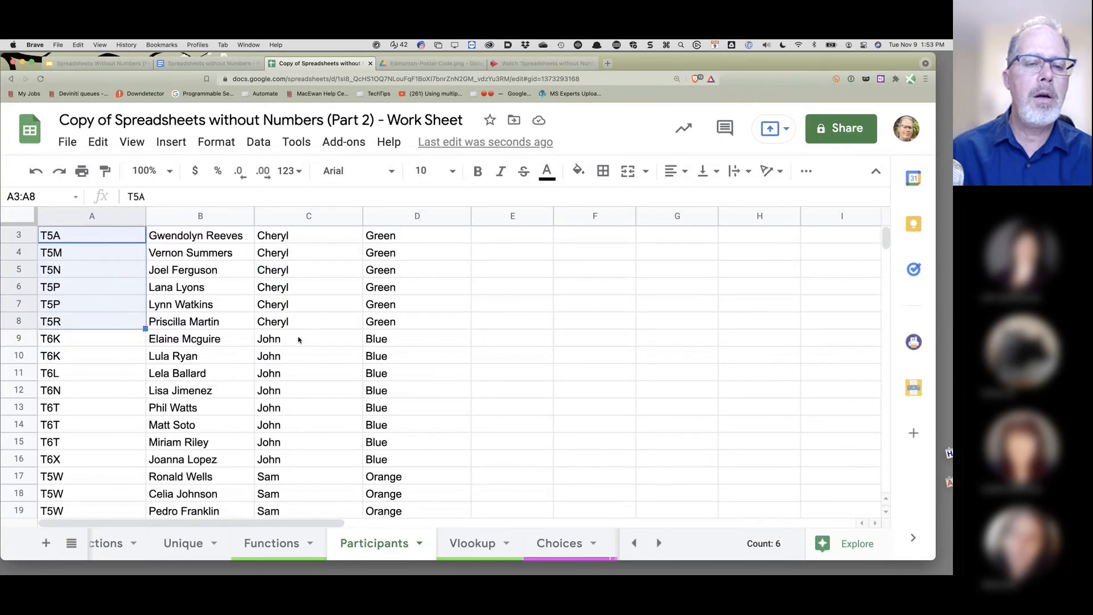
drag(299, 341, 291, 458)
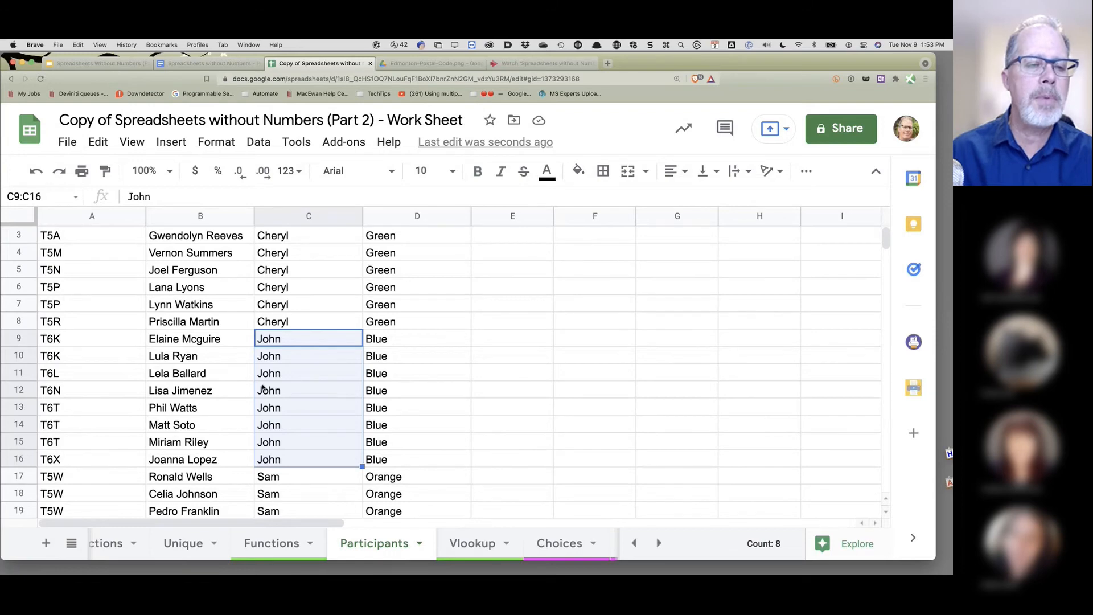
drag(64, 341, 70, 454)
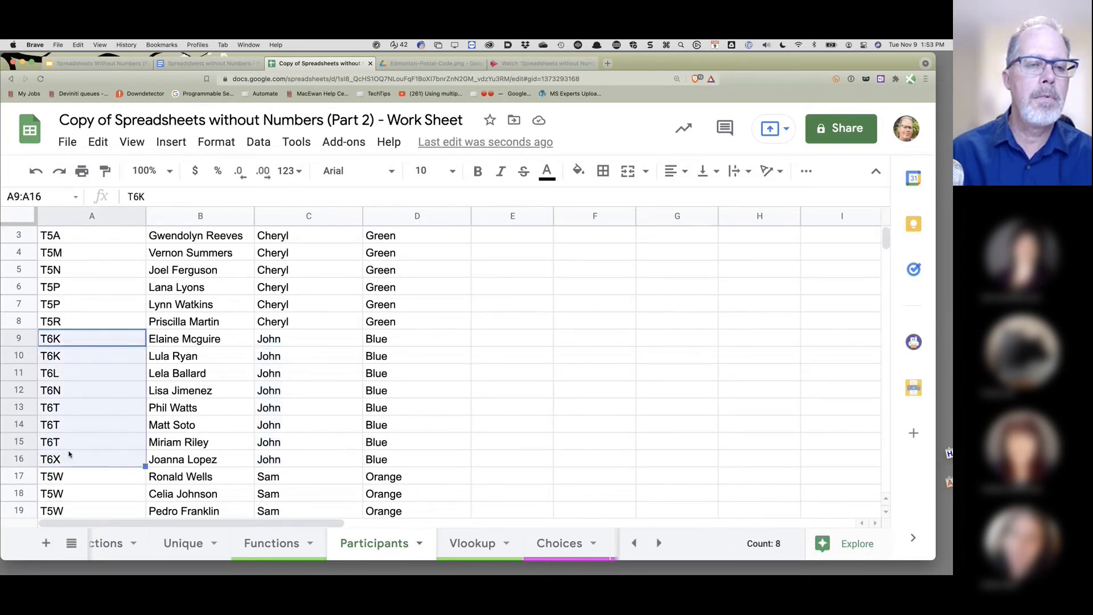
scroll(69, 453, up, 1)
click(80, 252)
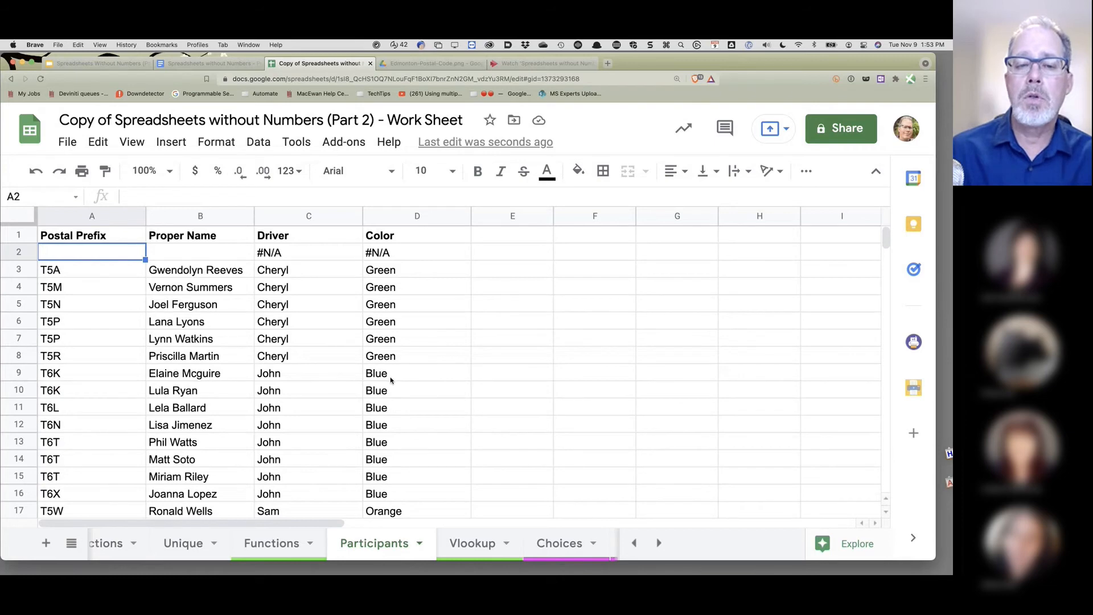
key(Up)
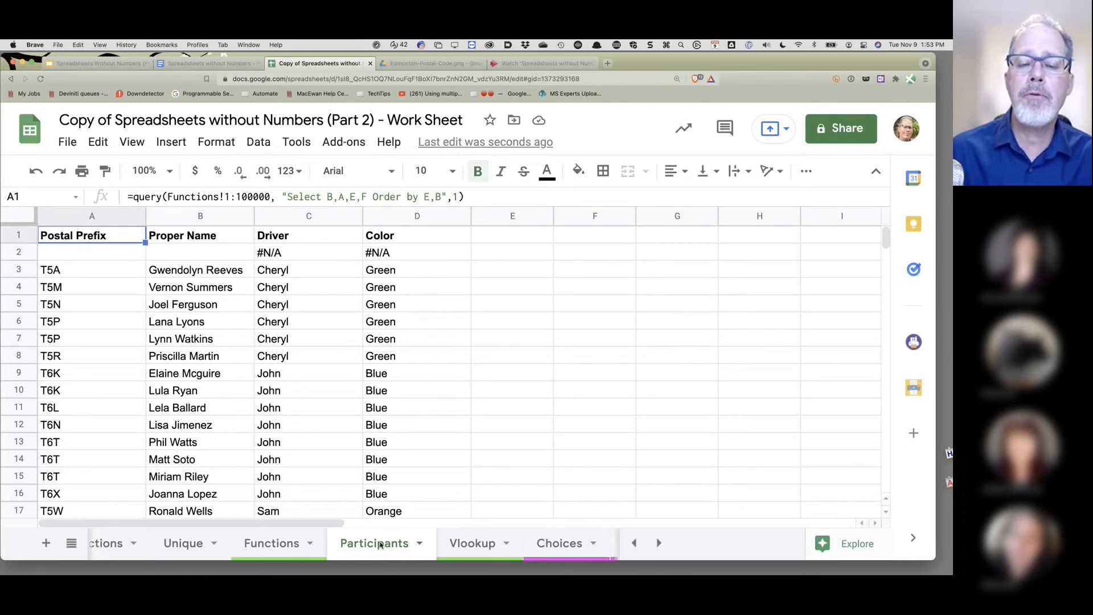
- From the Functions sheet, launch EZ Query's Create sheet panel
click(293, 545)
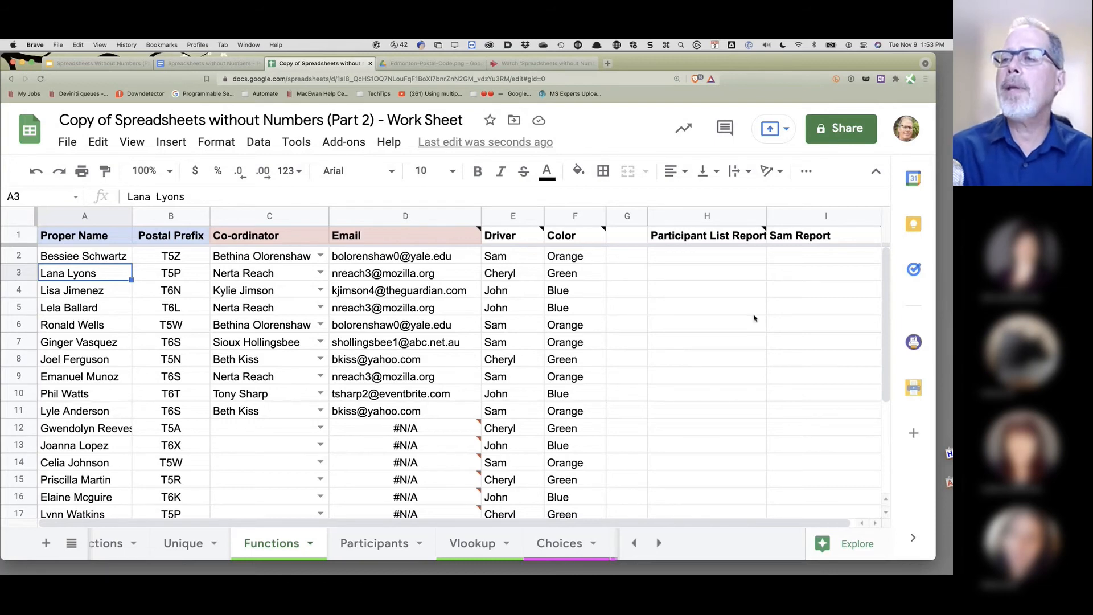
mouse_move(819, 244)
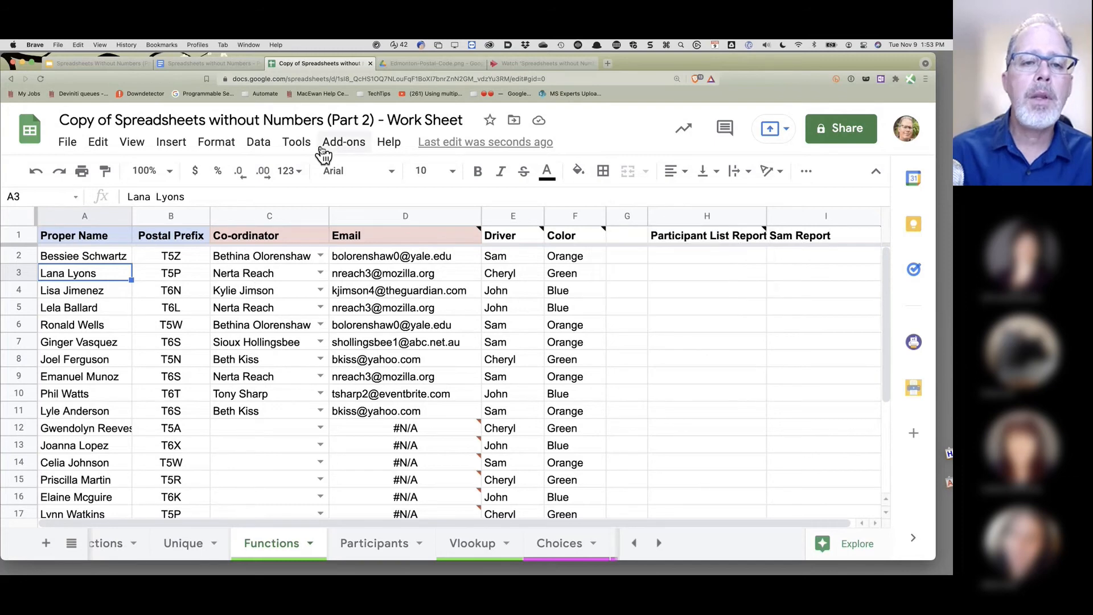
click(344, 146)
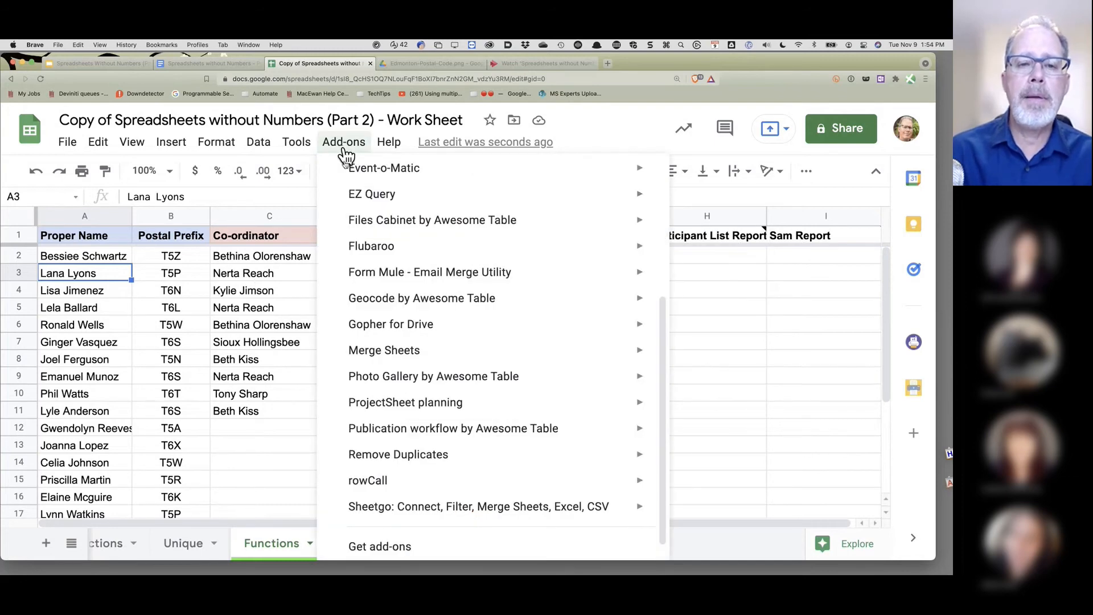
mouse_move(354, 195)
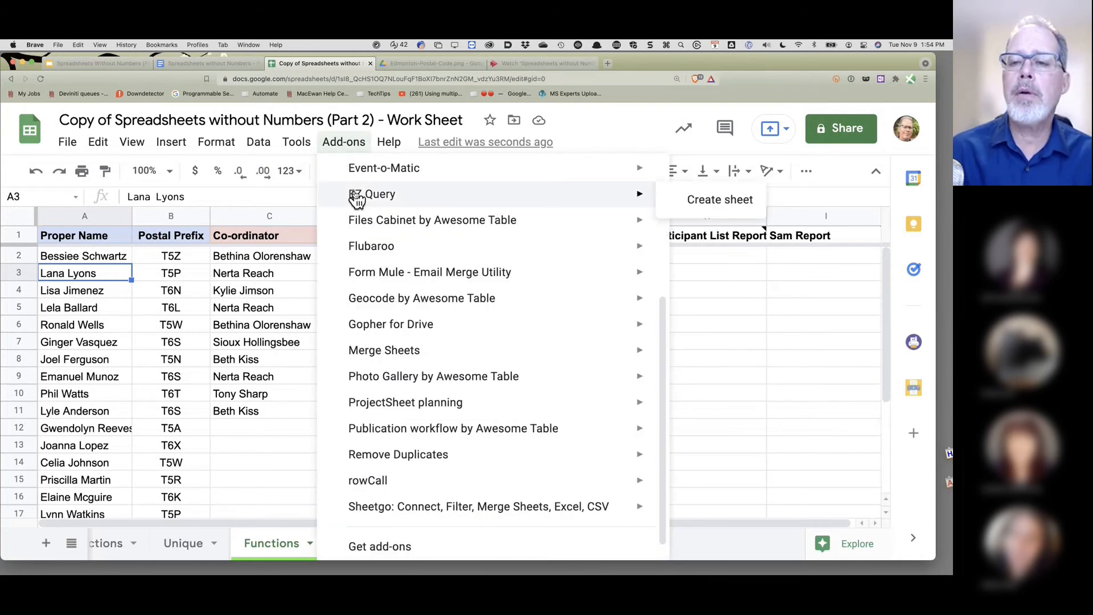
click(705, 198)
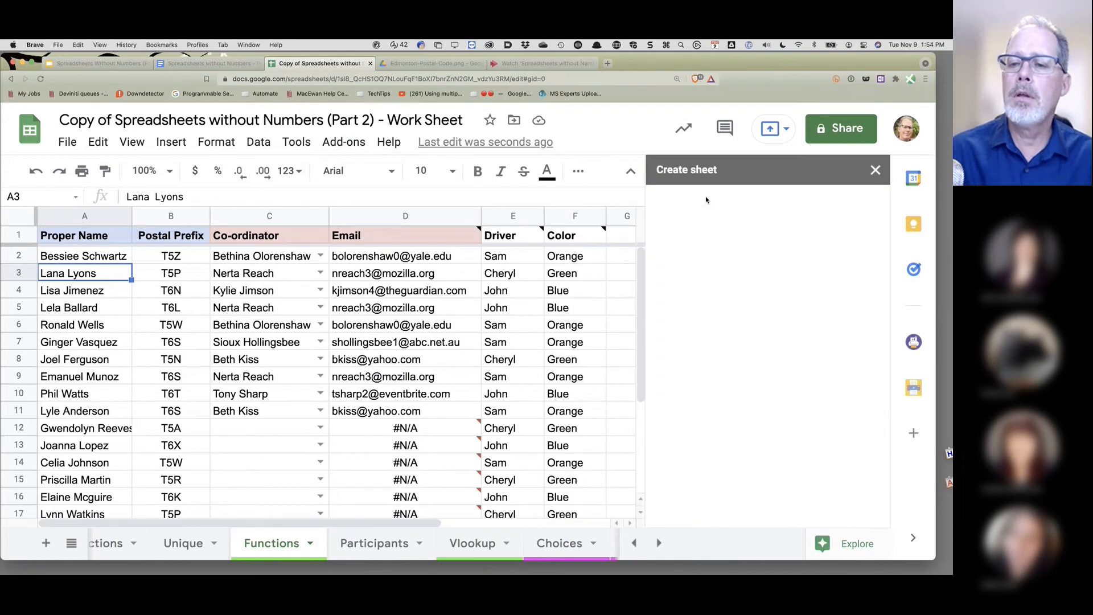
- Name the new sheet Sam and include only columns A, B, E and F
click(680, 289)
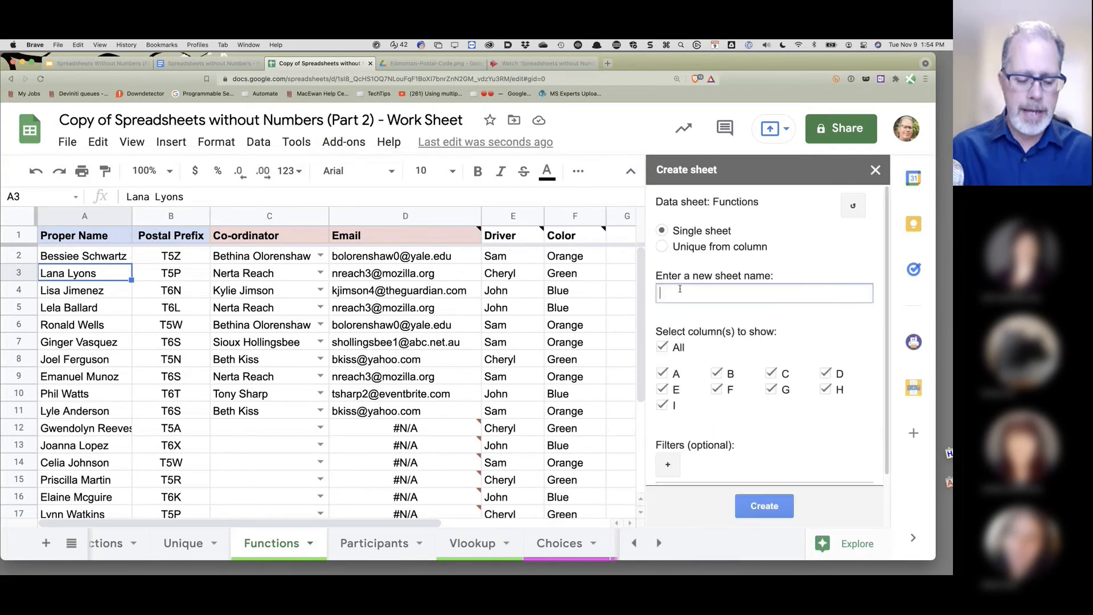
text(Sam)
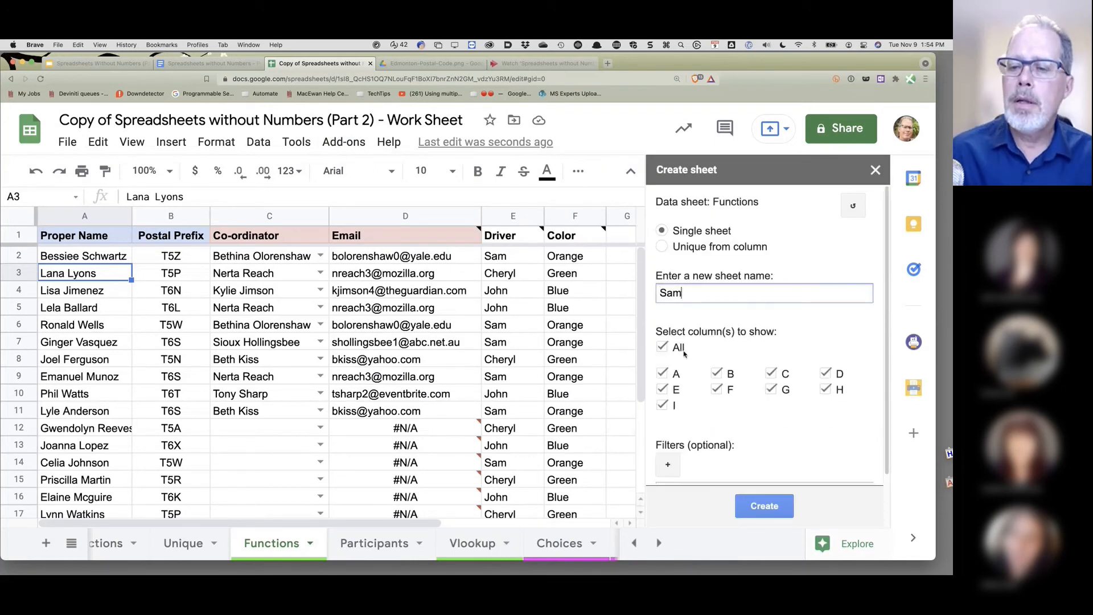
click(680, 349)
click(662, 373)
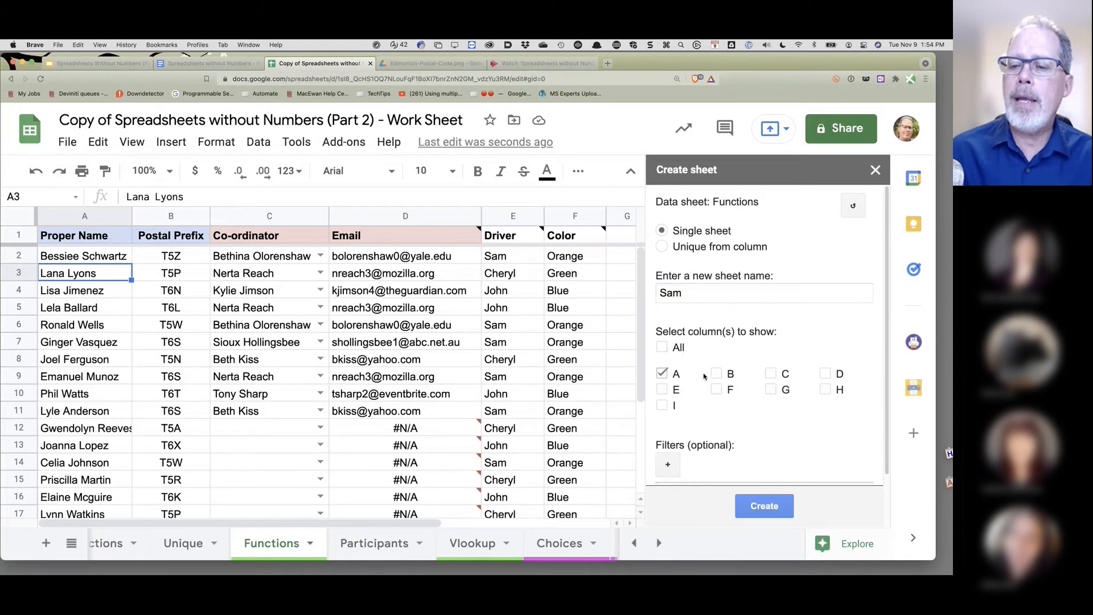
click(717, 374)
click(661, 389)
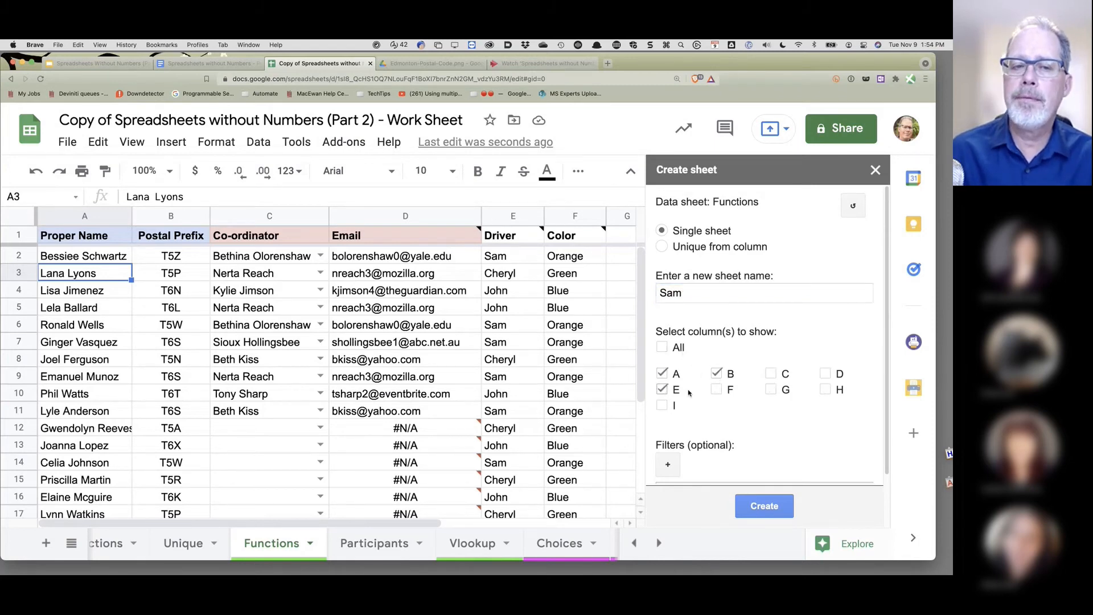
click(716, 389)
scroll(782, 385, down, 1)
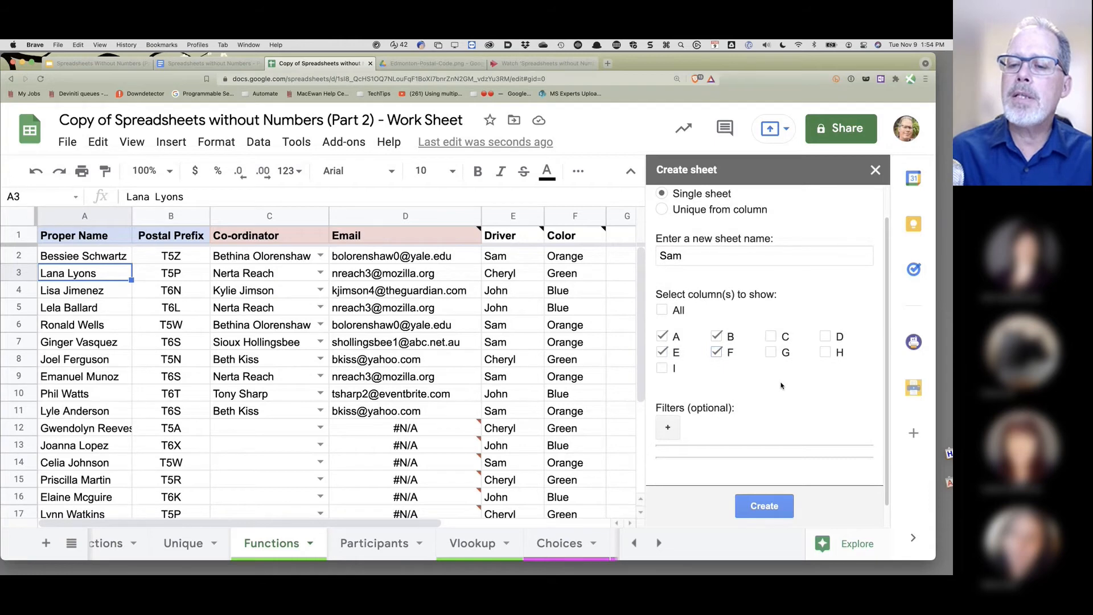
scroll(781, 385, down, 1)
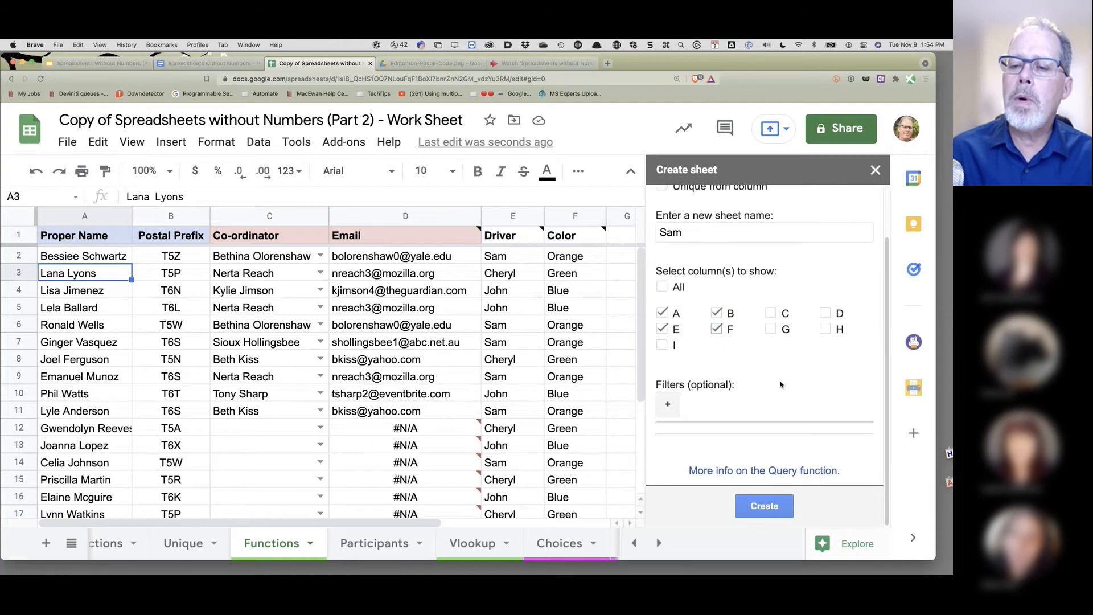
- Add the filter E = Sam and create the Sam sheet
click(668, 405)
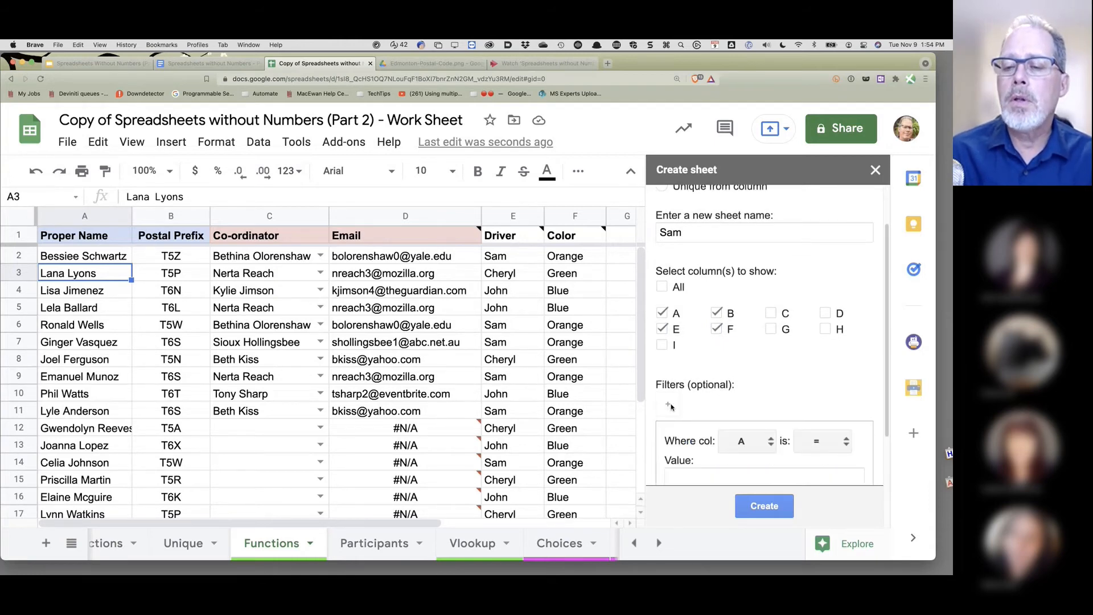
scroll(790, 398, down, 2)
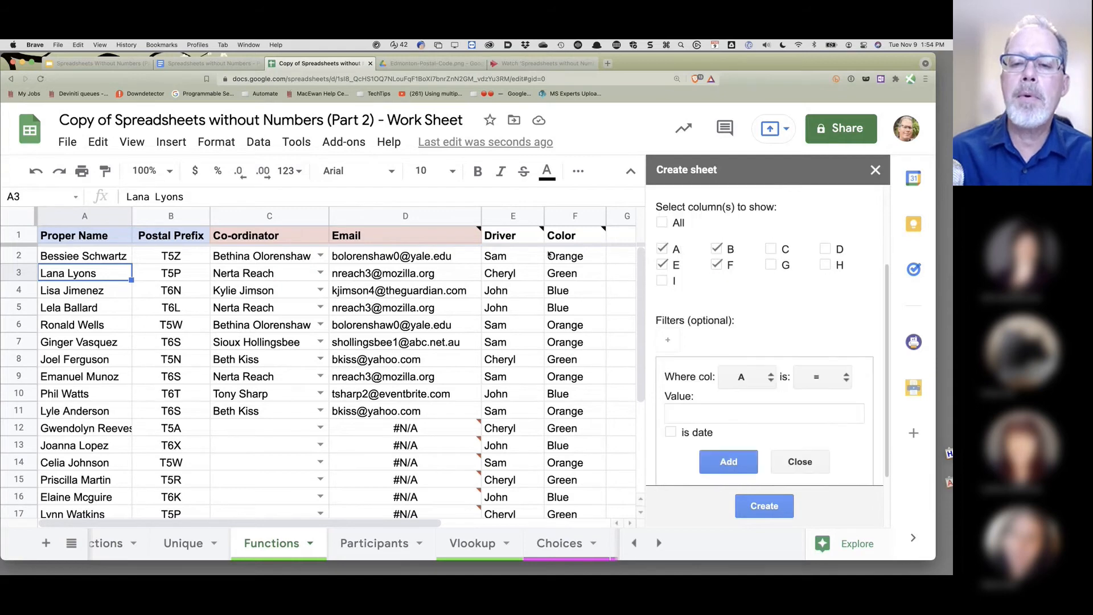
click(769, 380)
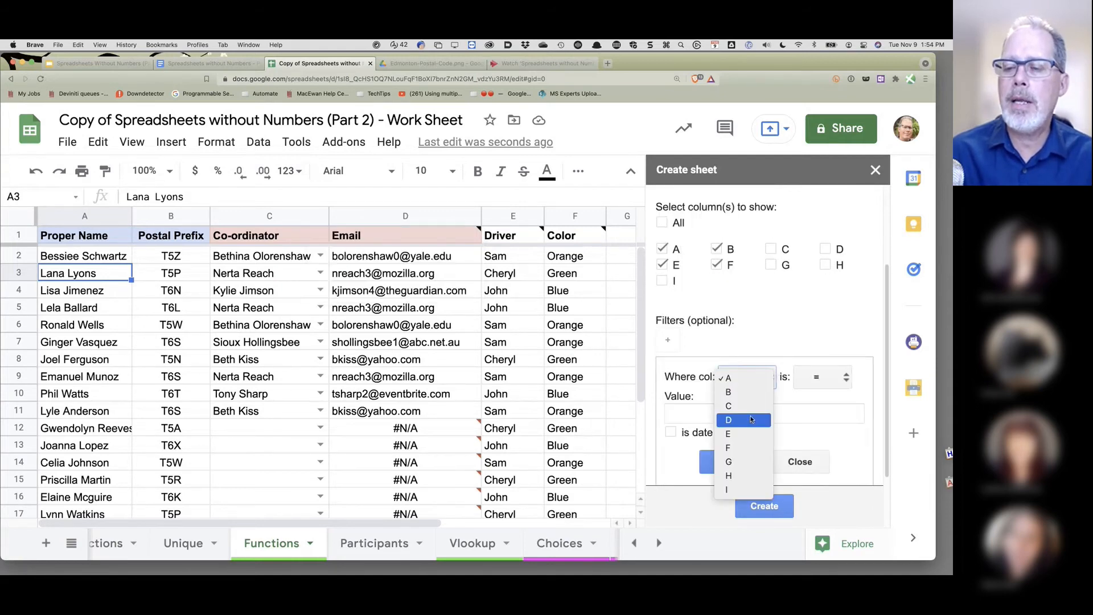
click(747, 434)
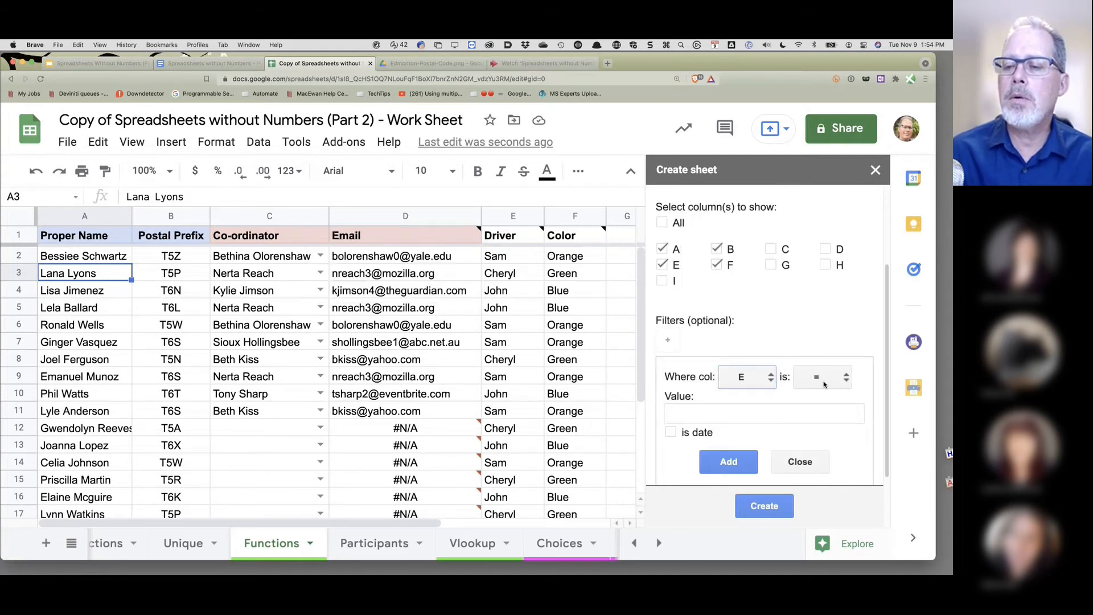
click(700, 414)
text(Same)
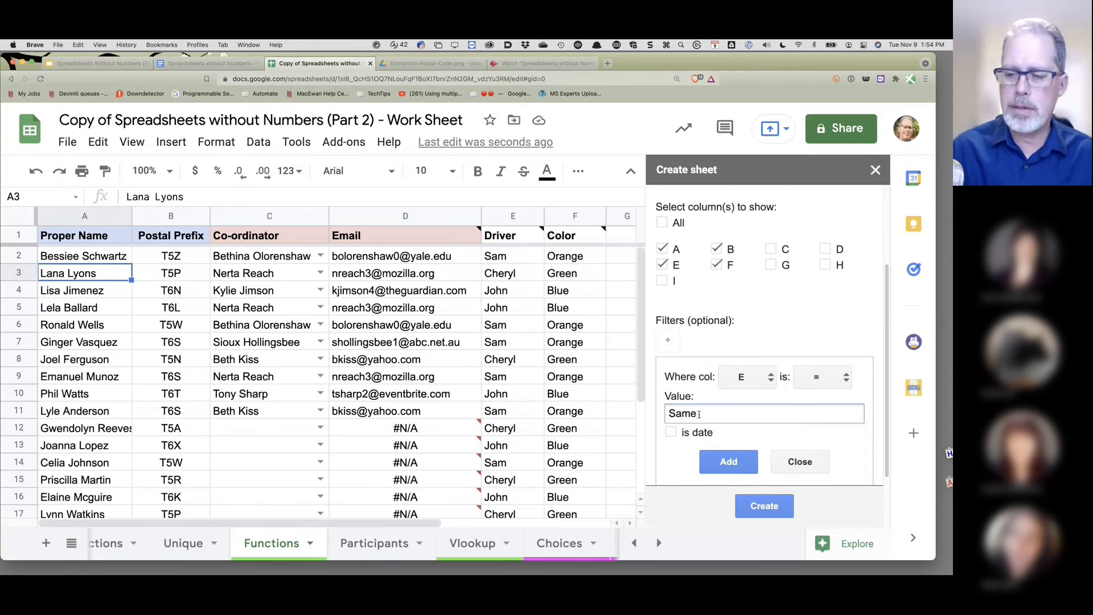
key(BackSpace)
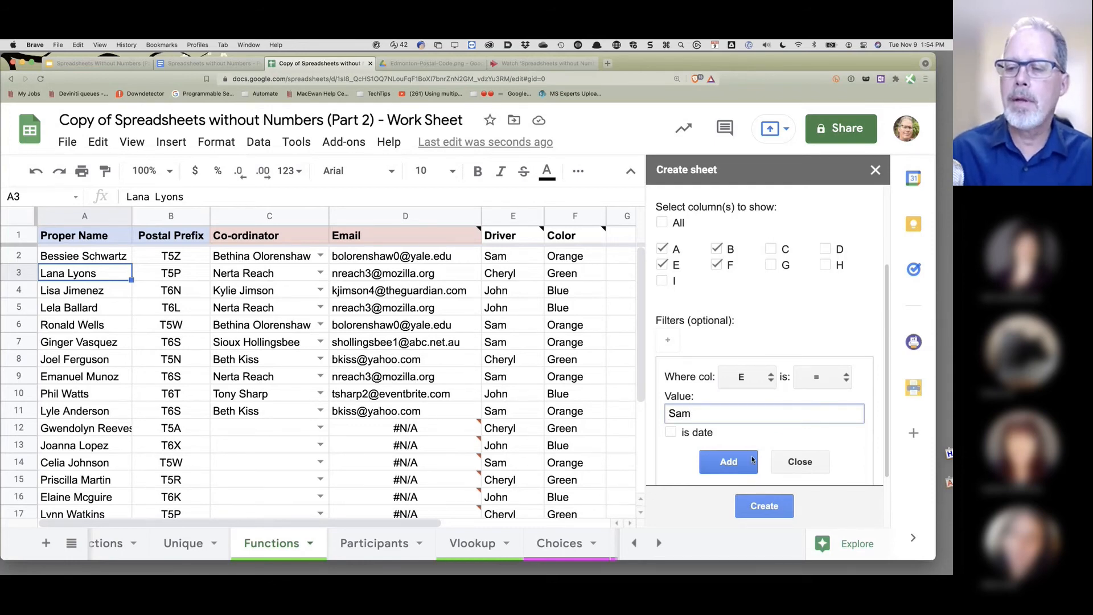
click(729, 462)
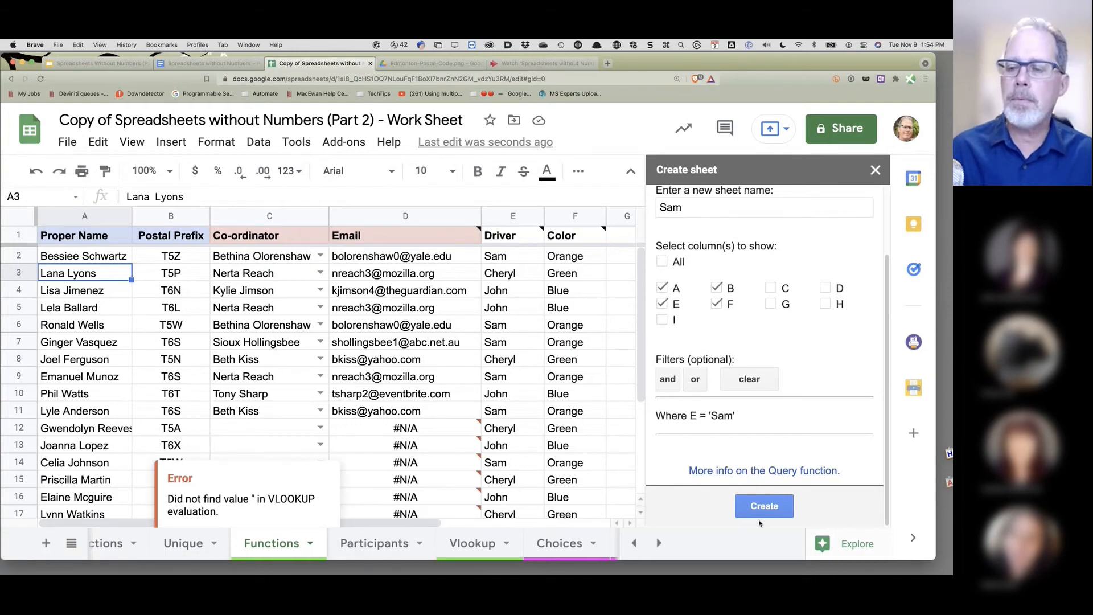
click(767, 505)
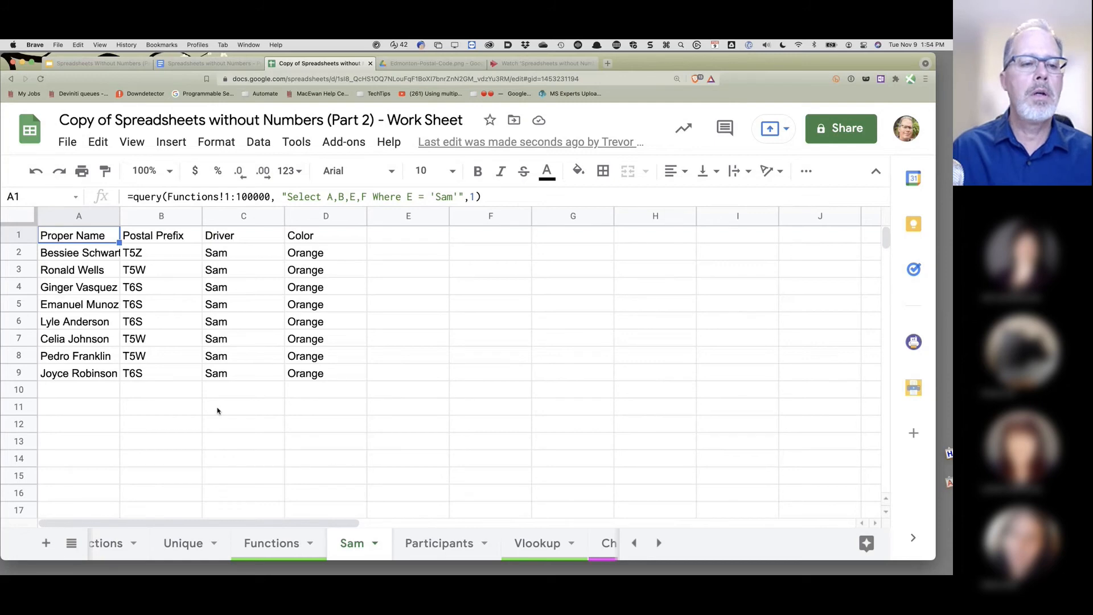
- Append 'Order by B' to A1's query so Sam's rows sort by postal prefix
click(462, 196)
text(Order by )
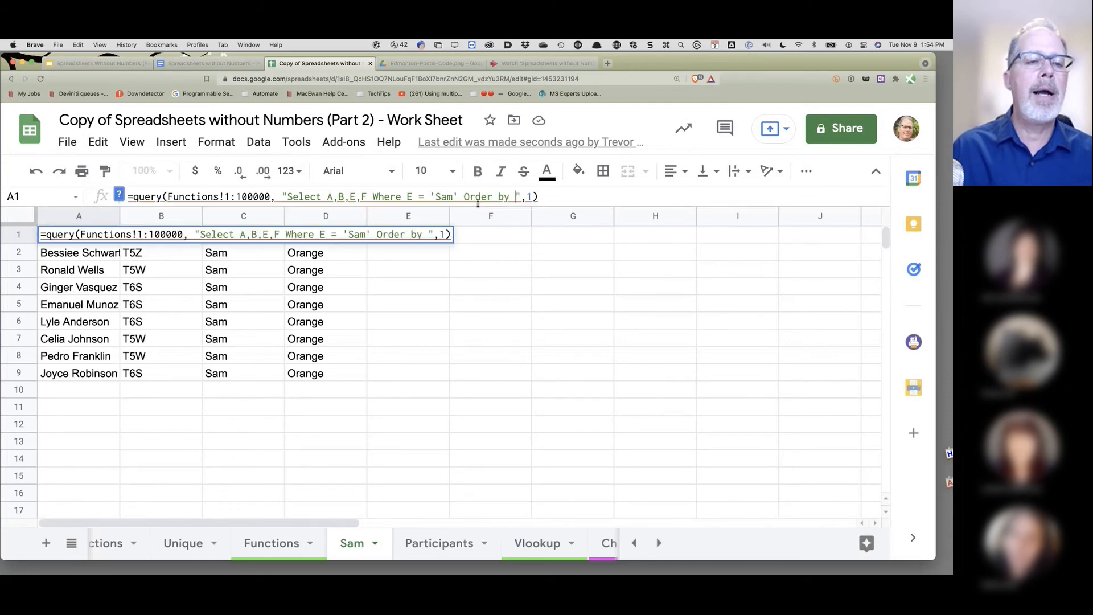
text(B)
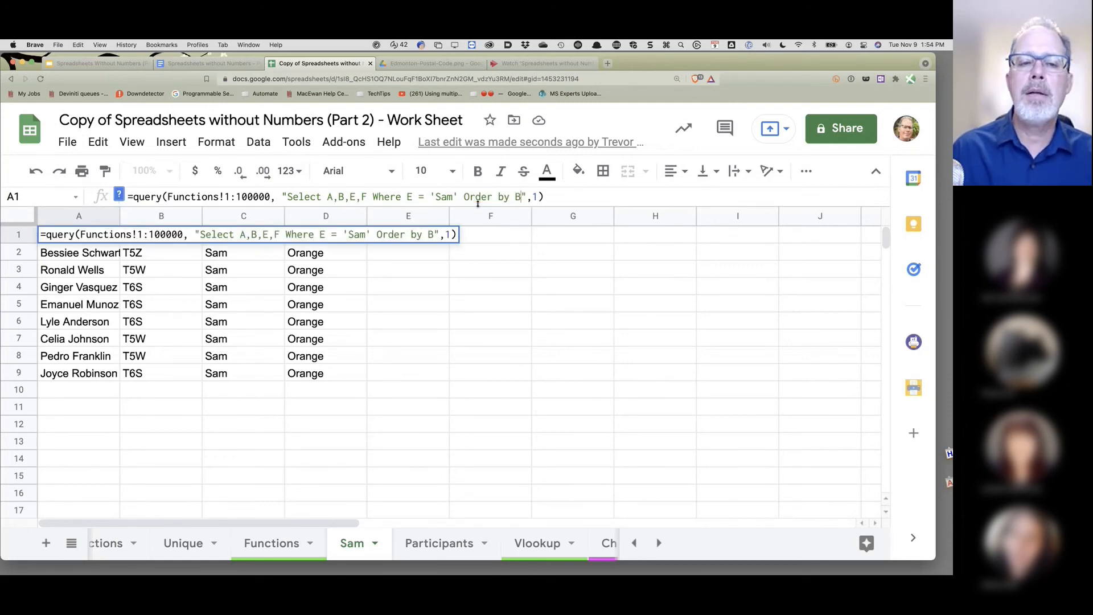
key(Return)
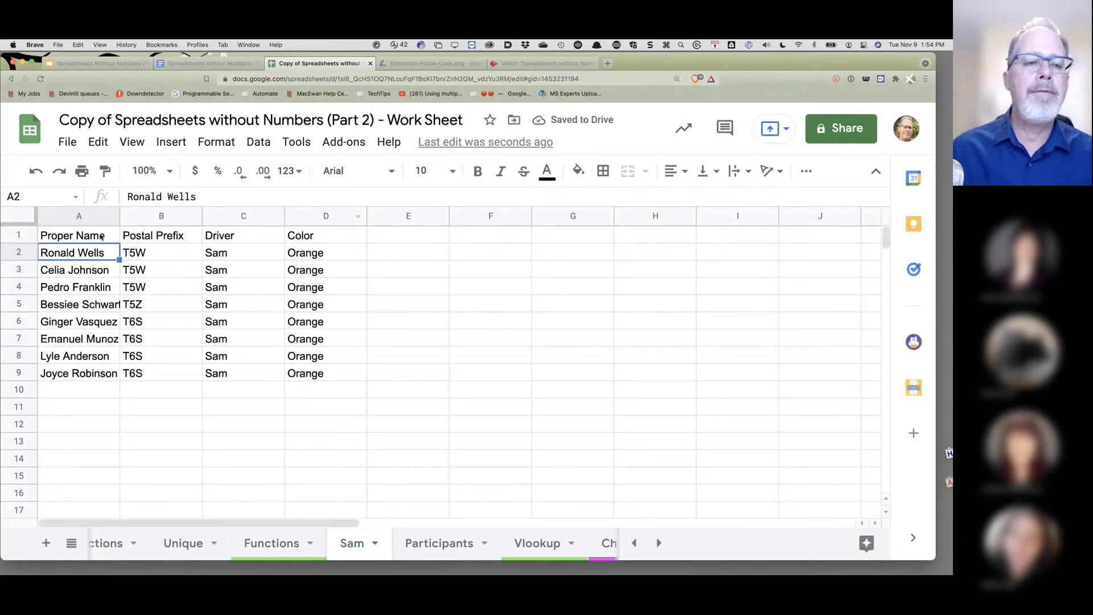
- Change the query's Select A,B to B,A so Postal Prefix comes before Proper Name
key(Up)
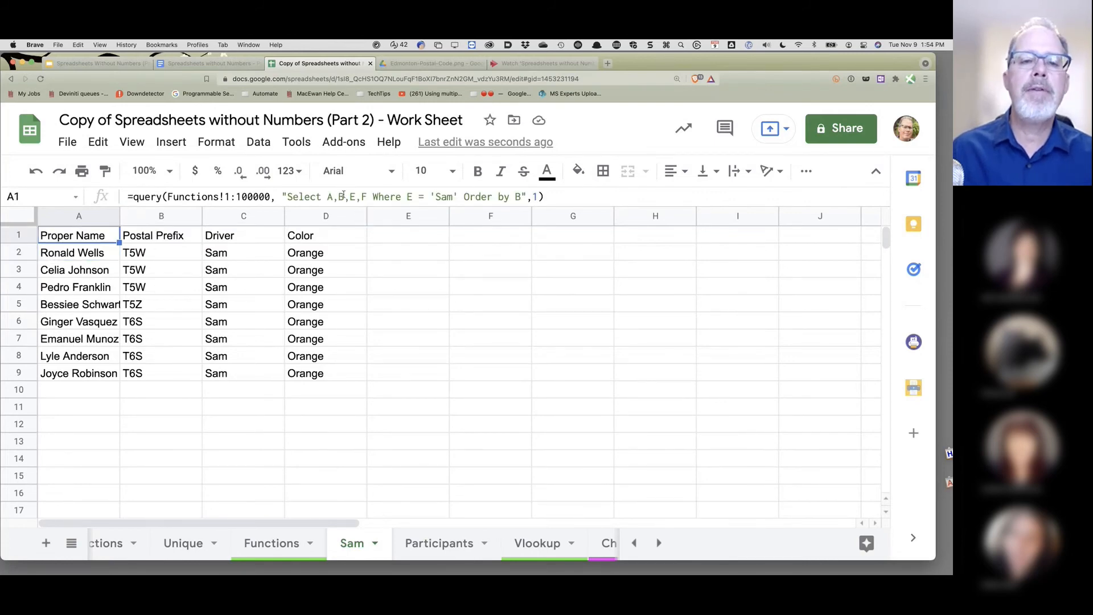
drag(345, 196, 327, 197)
text(B,A)
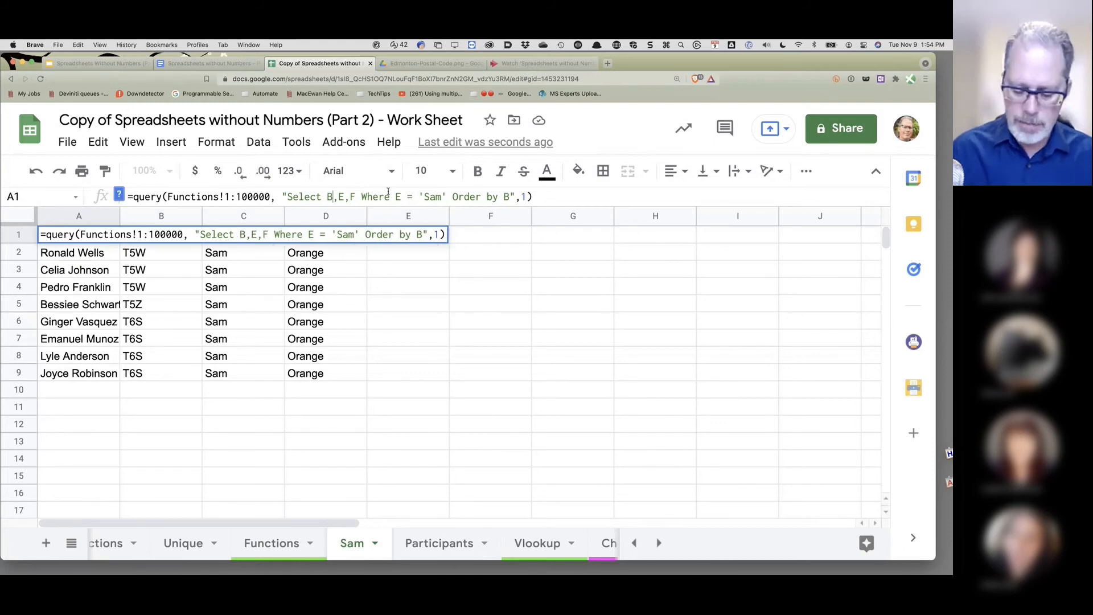
key(Return)
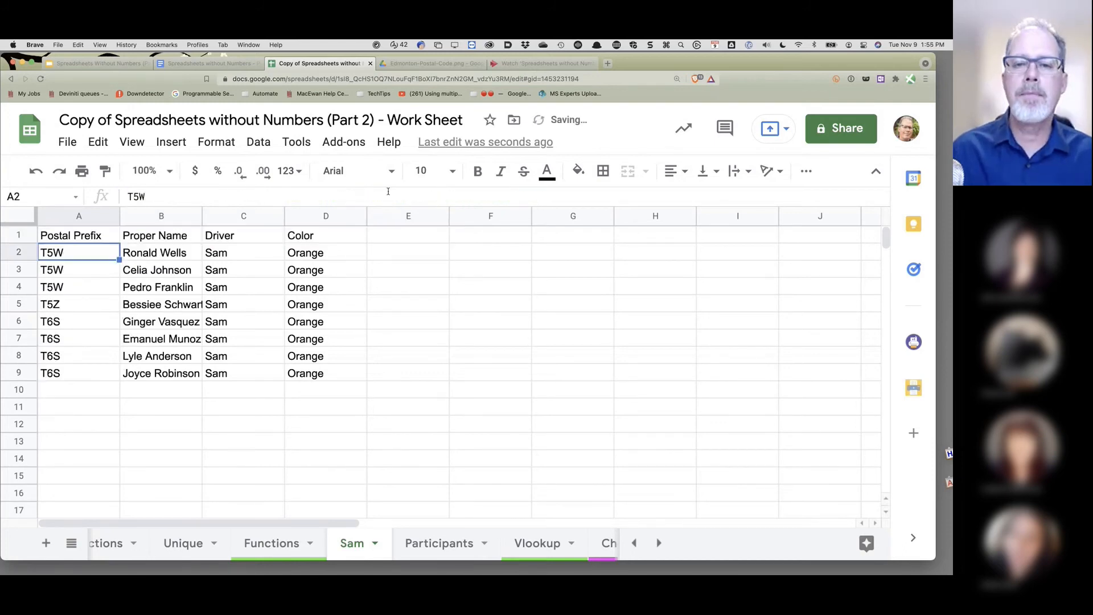
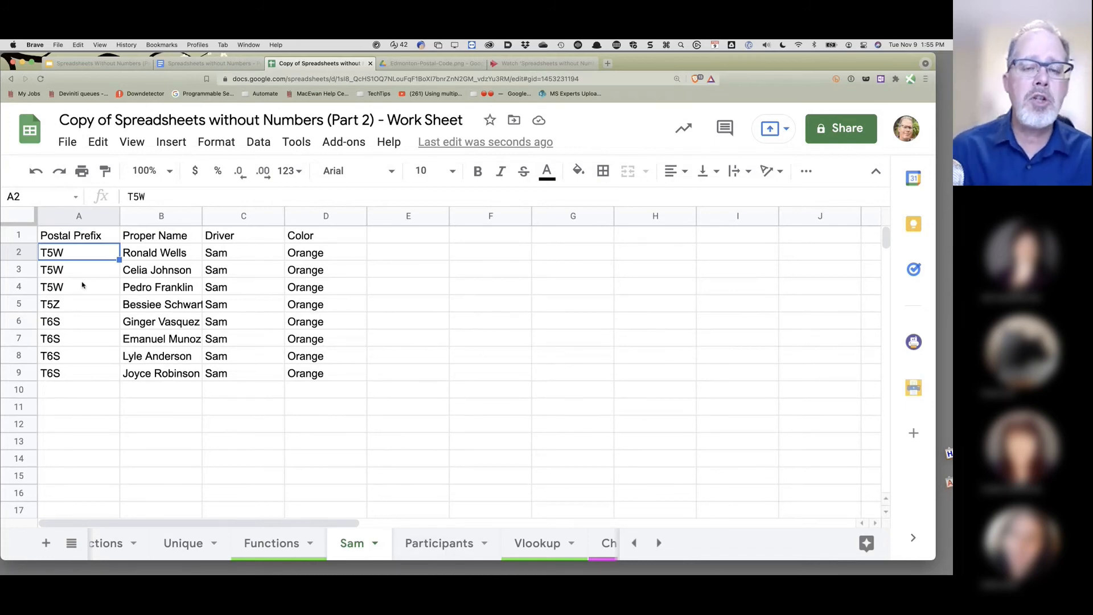
- Protect the Sam sheet with warning-only editing, described as 'Protect Sam'
click(375, 544)
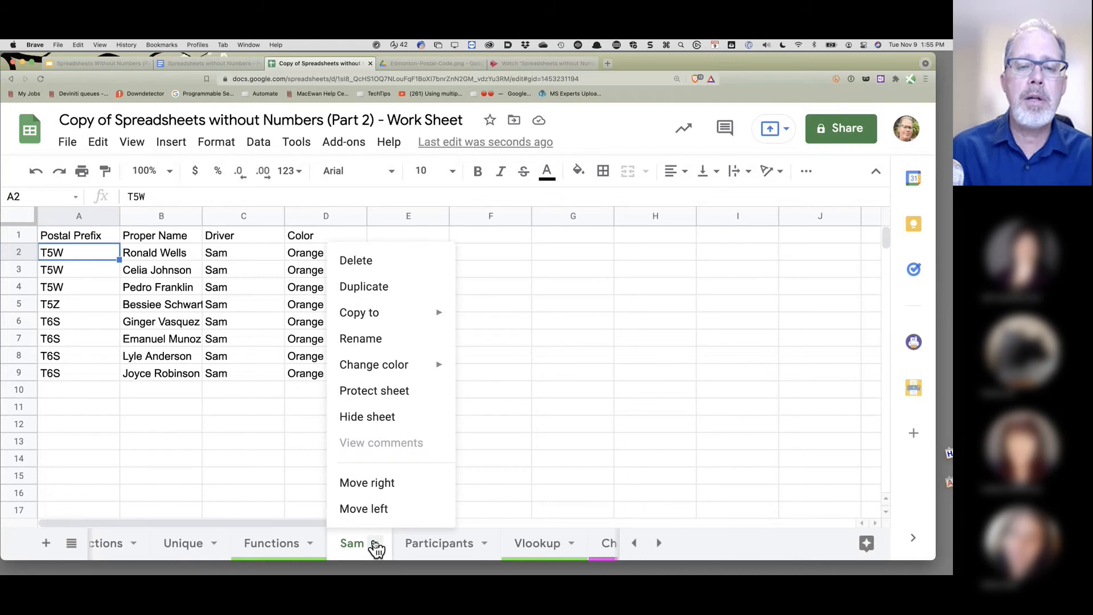
click(386, 397)
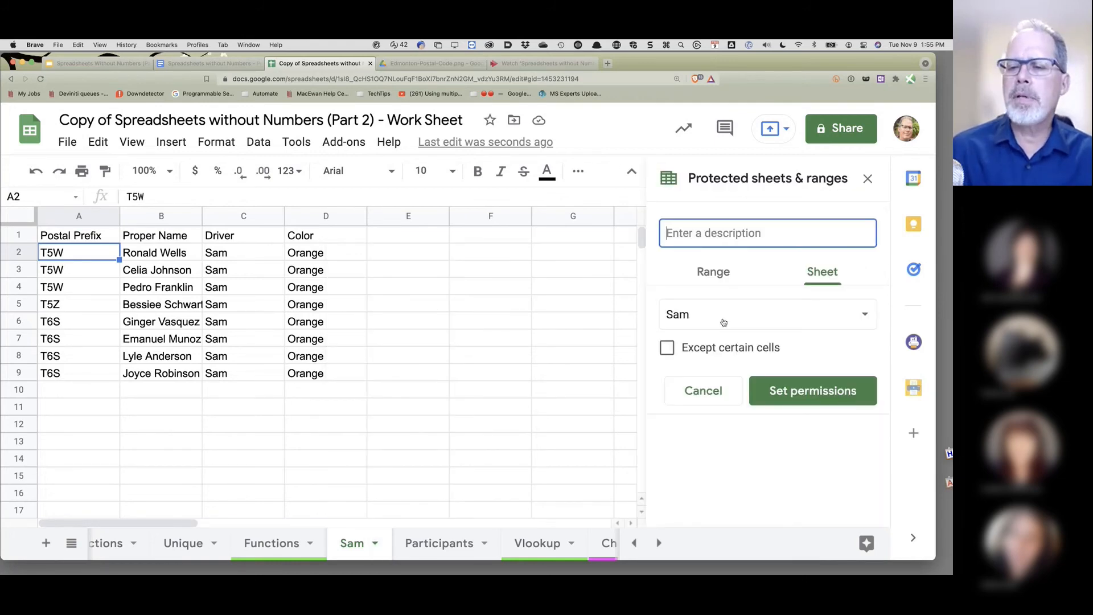
text(P)
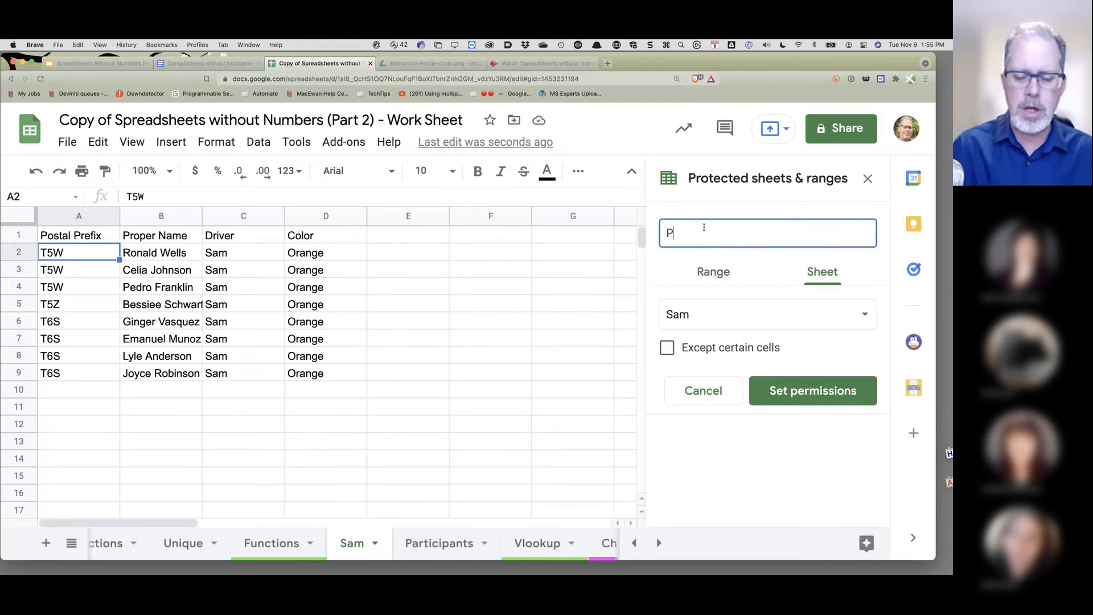
text(rotect Sam)
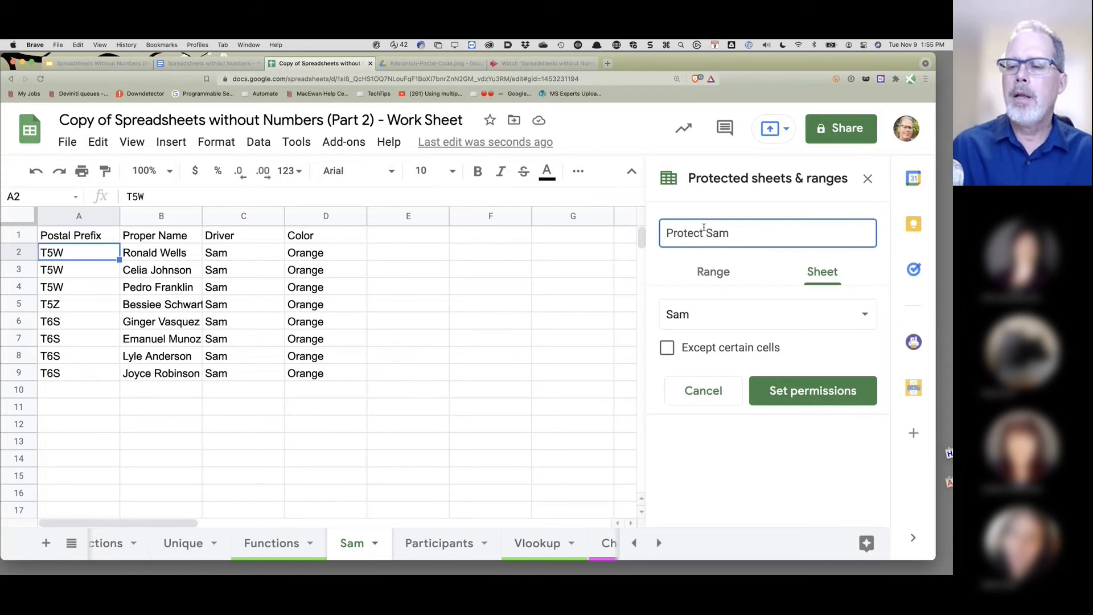
click(790, 391)
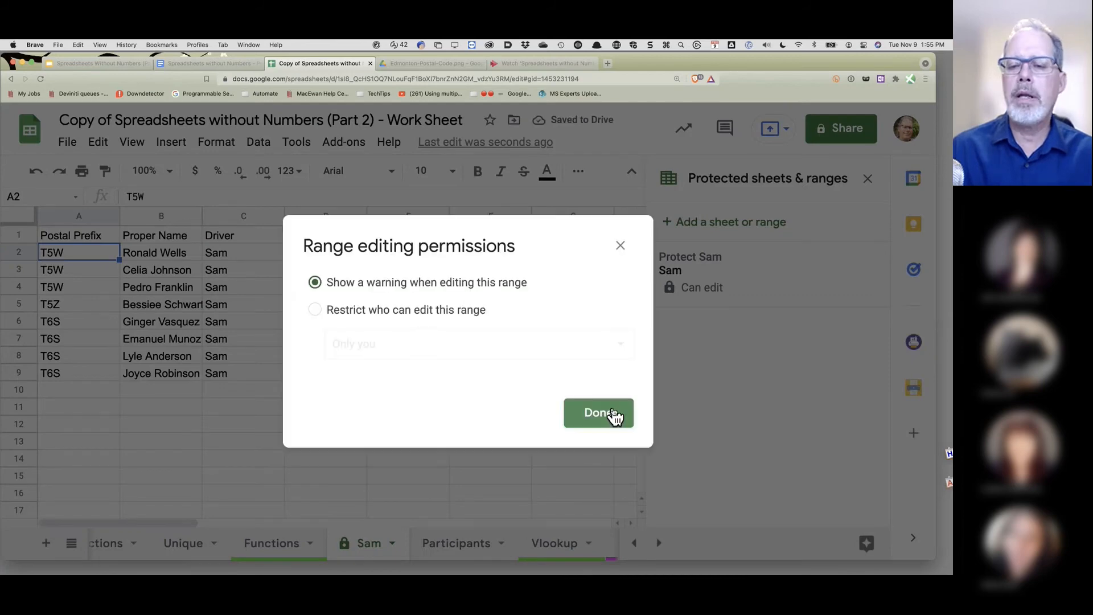
click(606, 414)
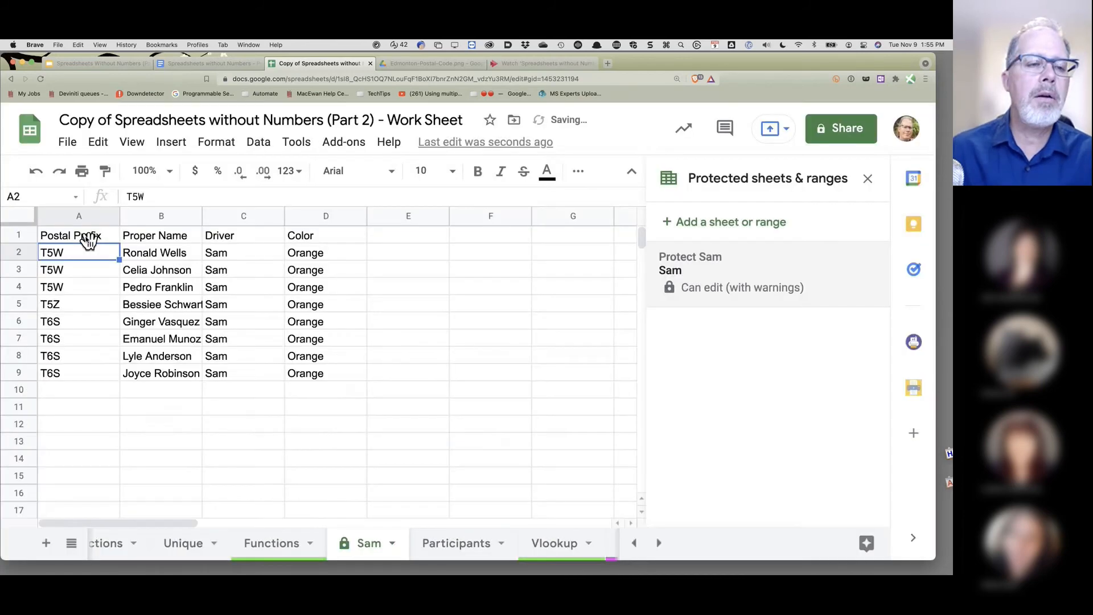
click(88, 239)
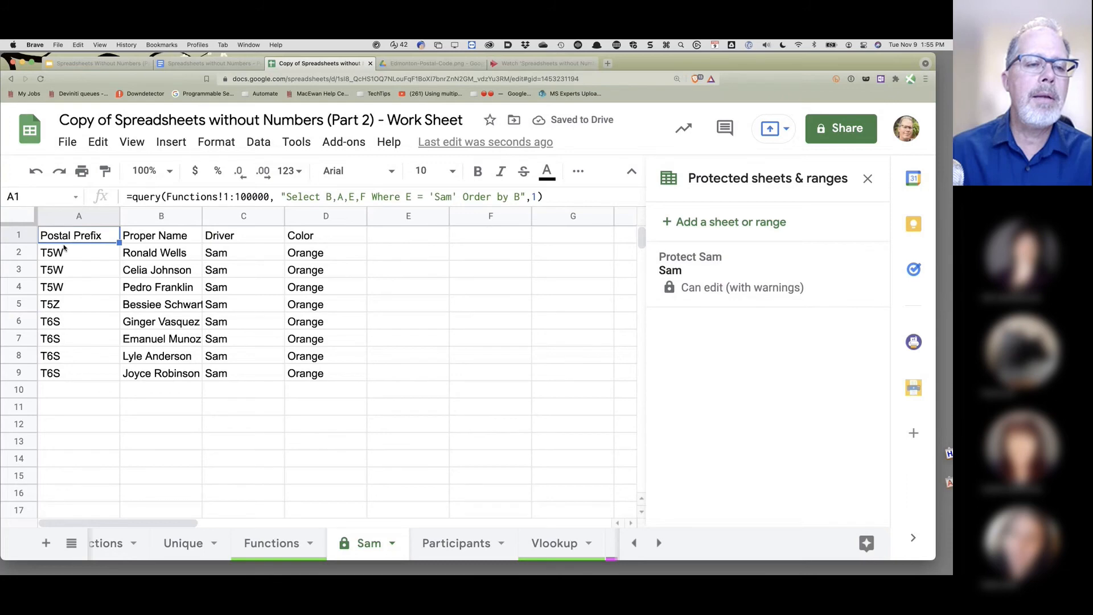
click(89, 254)
click(91, 237)
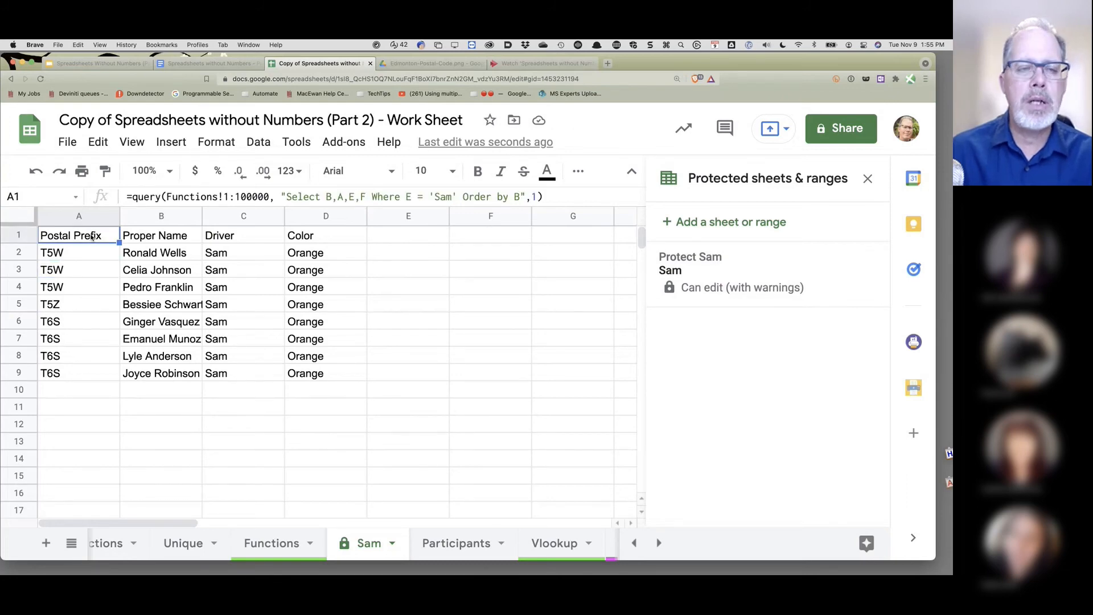
text(sdfsf)
click(83, 290)
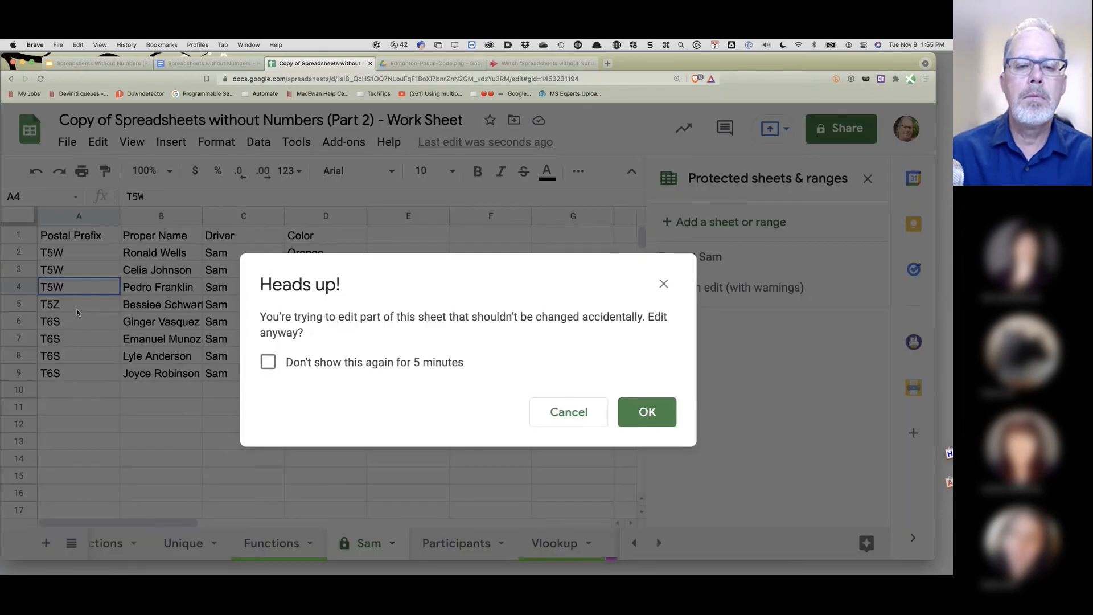
drag(78, 312, 573, 409)
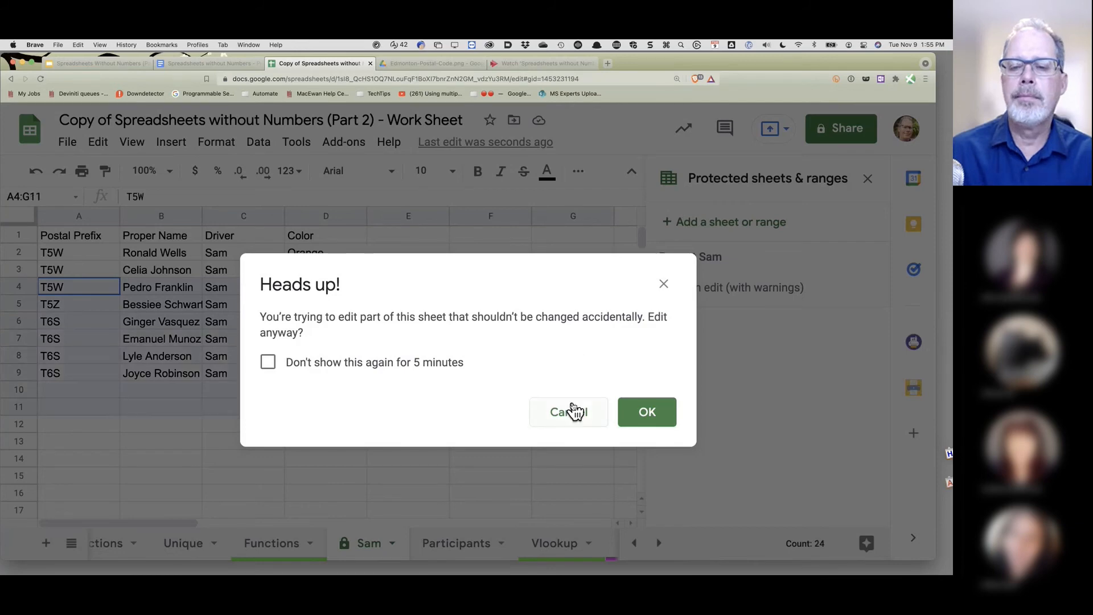
click(569, 411)
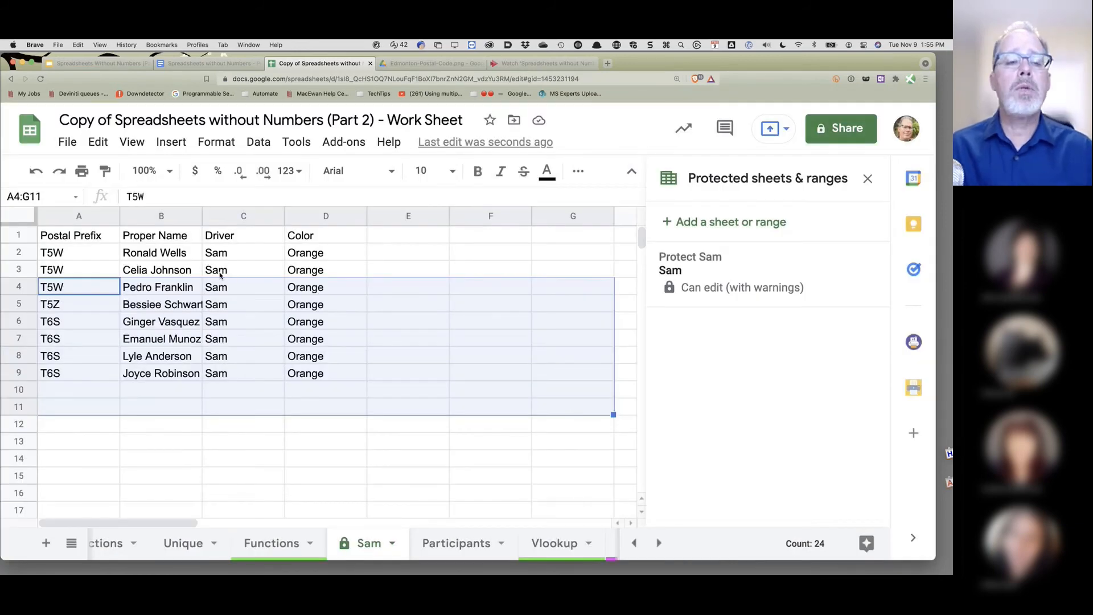
click(83, 233)
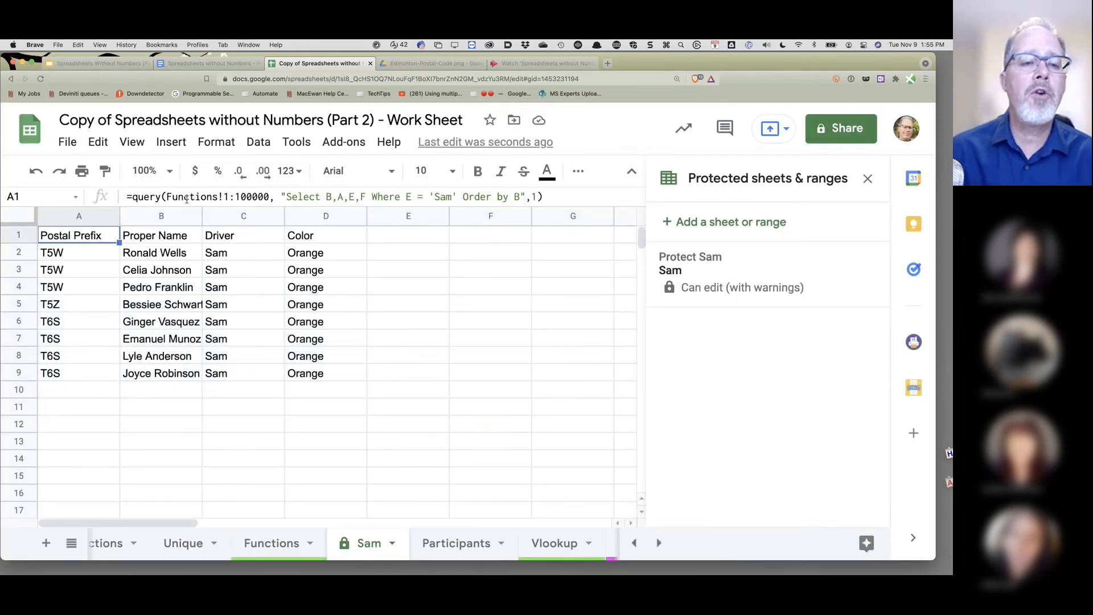
click(187, 198)
triple_click(186, 199)
key(super+c)
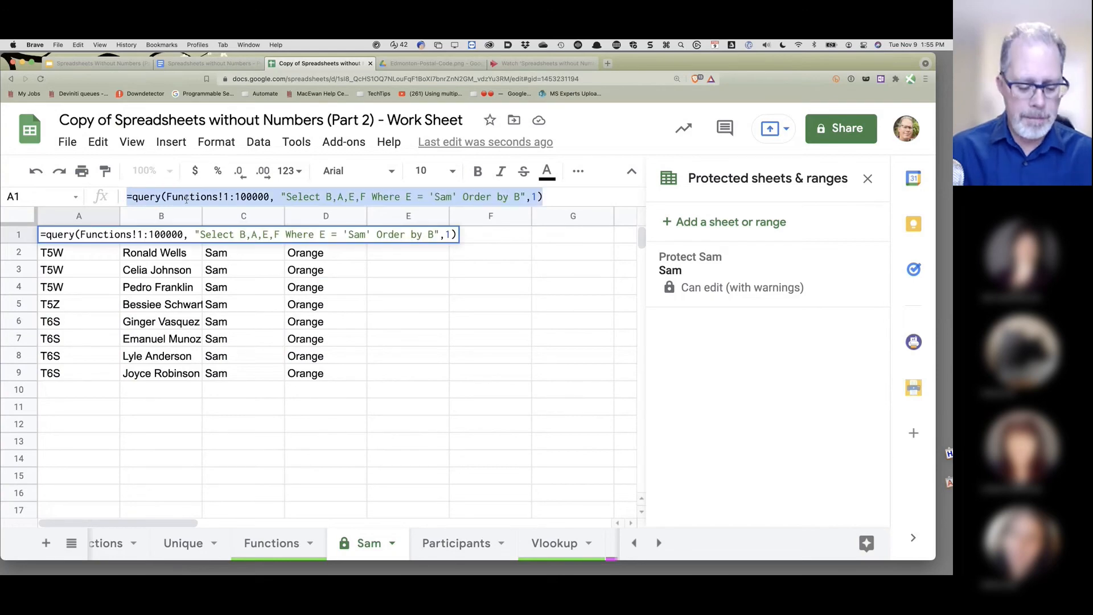
click(140, 393)
click(109, 238)
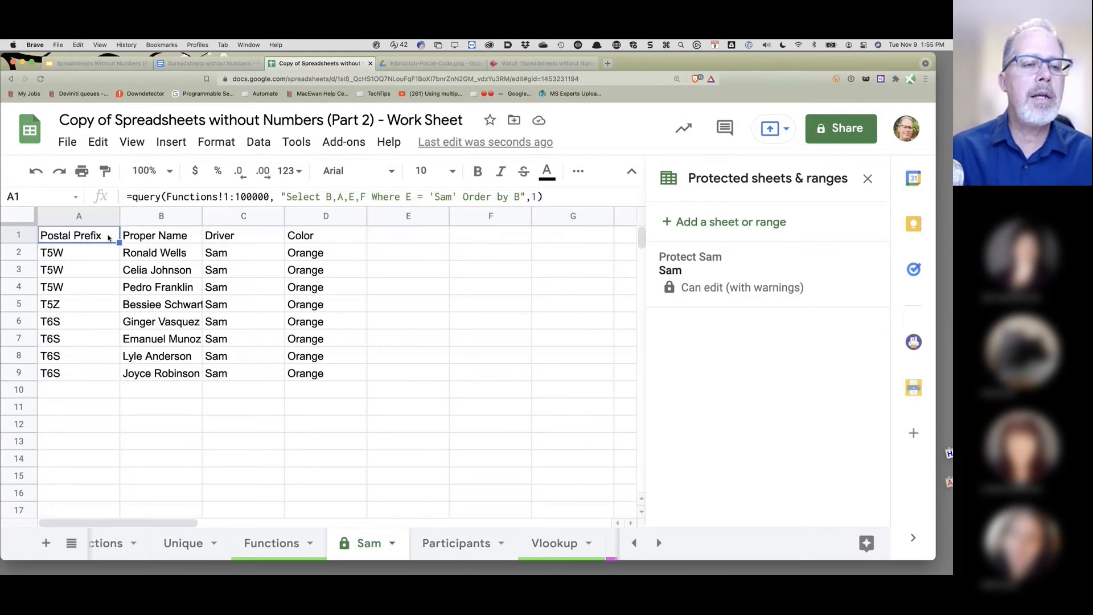
- Insert a note on A1 containing the query formula, accepting the protection warning
right_click(109, 238)
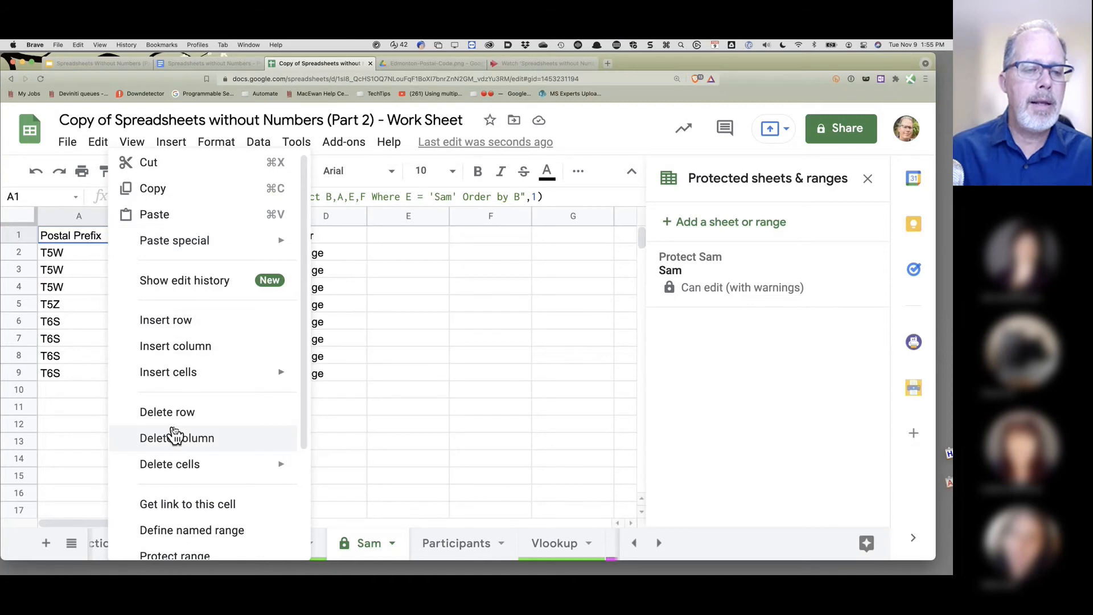
scroll(173, 435, down, 3)
scroll(183, 425, down, 2)
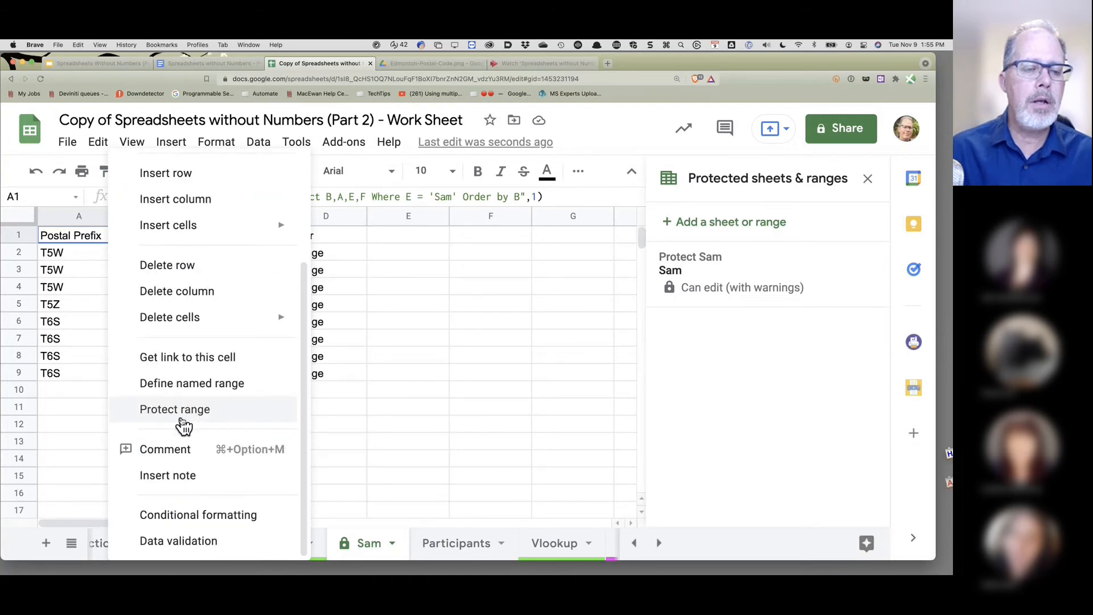
click(182, 485)
key(super+v)
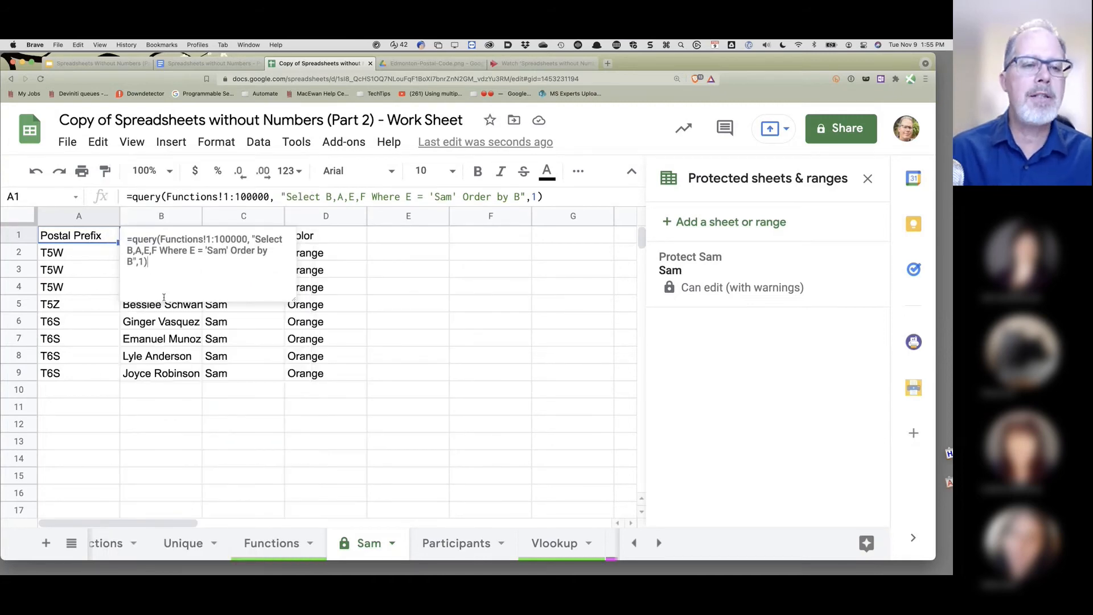
drag(160, 475, 671, 428)
click(671, 428)
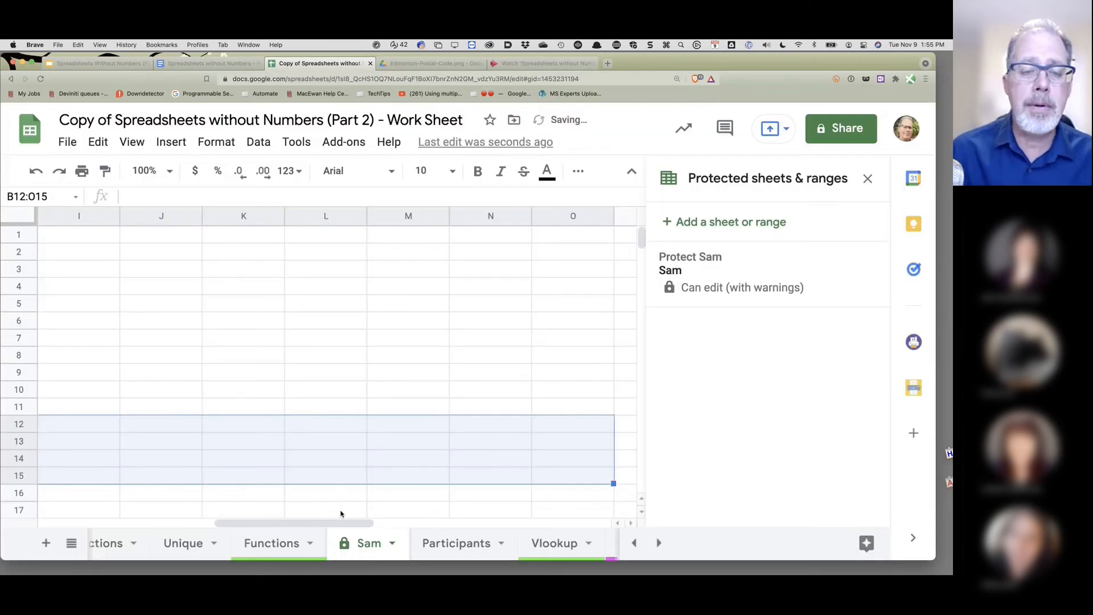
drag(344, 520, 141, 515)
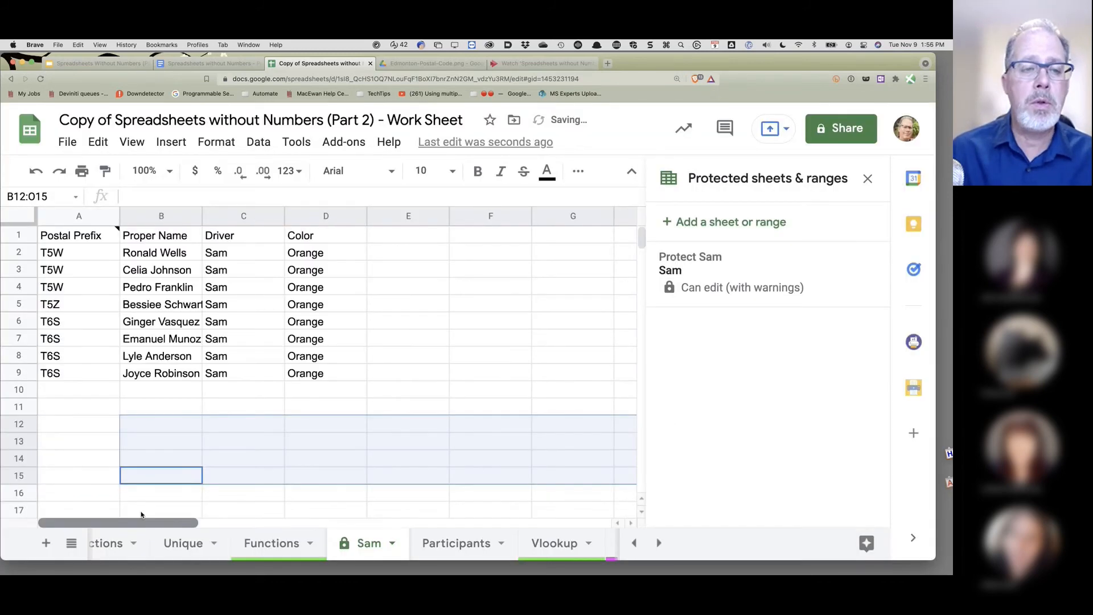
- Delete the query formula from A1, confirming past the protected-sheet warning
click(58, 242)
key(Delete)
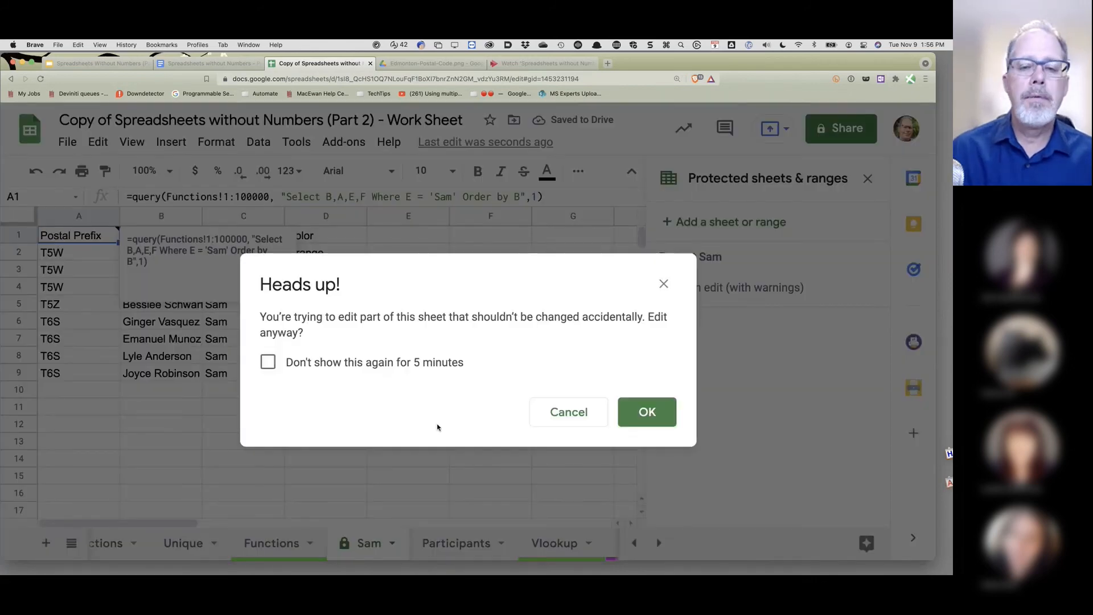
click(643, 413)
click(172, 392)
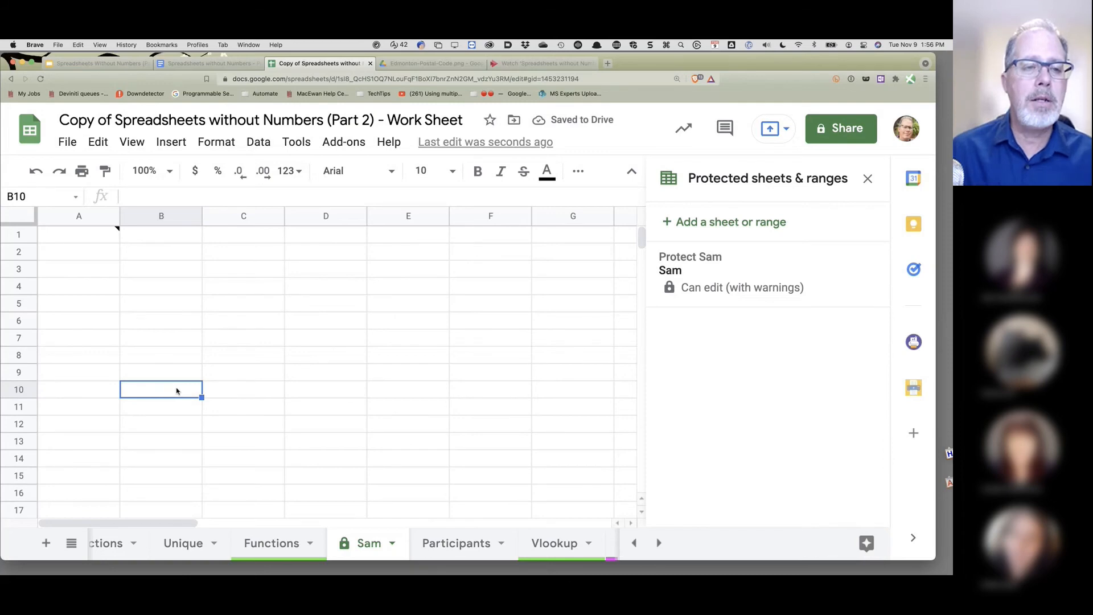
- Paste the query formula back into A1, restoring the Sam results list
click(116, 234)
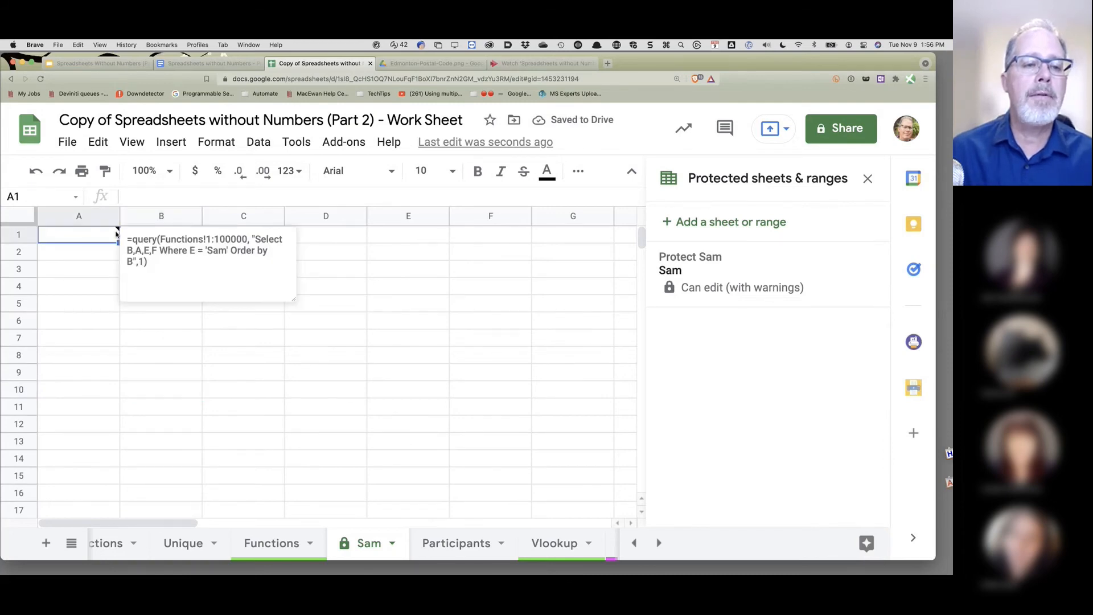
triple_click(124, 240)
key(super+c)
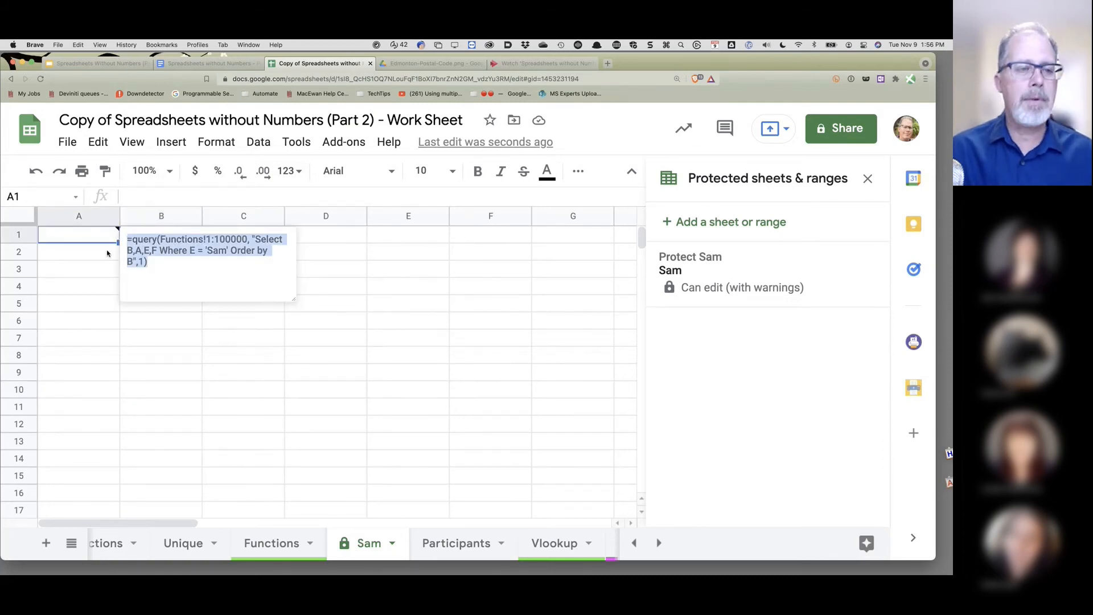
click(87, 238)
key(super+v)
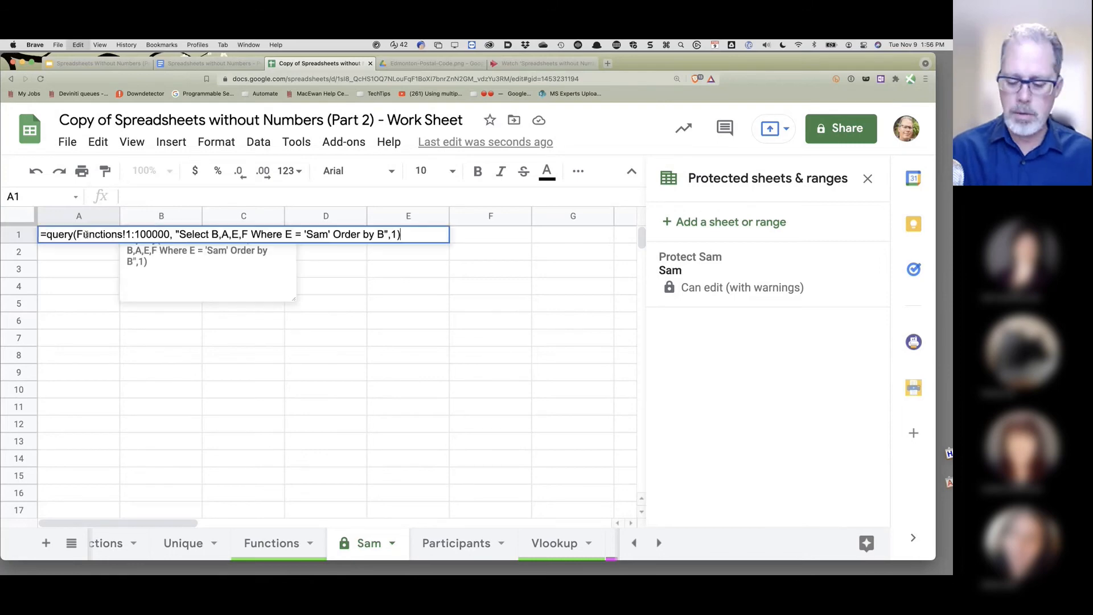
key(Return)
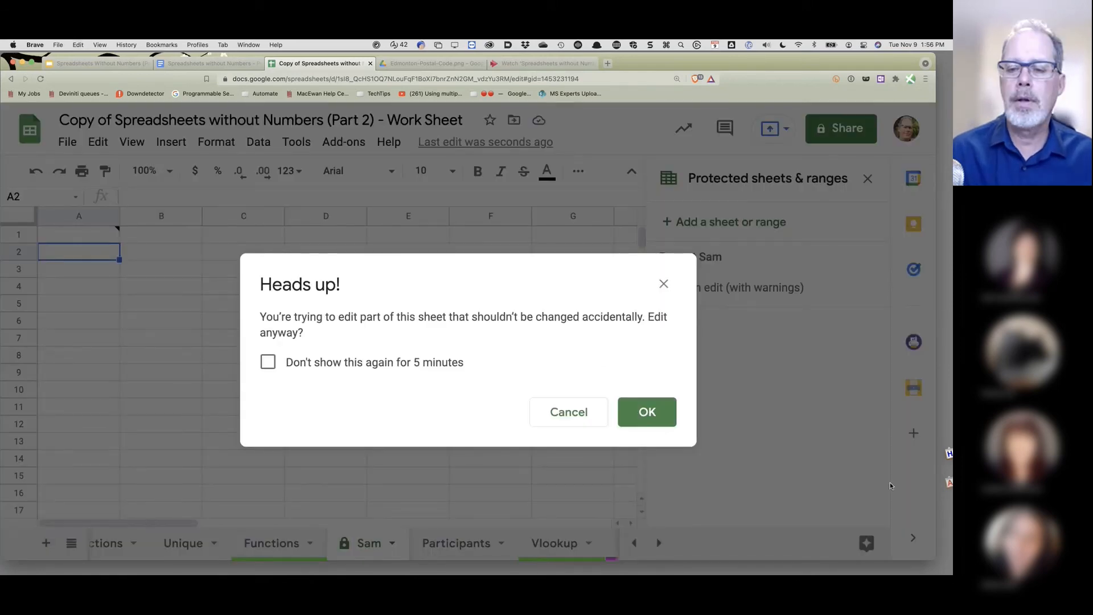
click(645, 411)
click(408, 407)
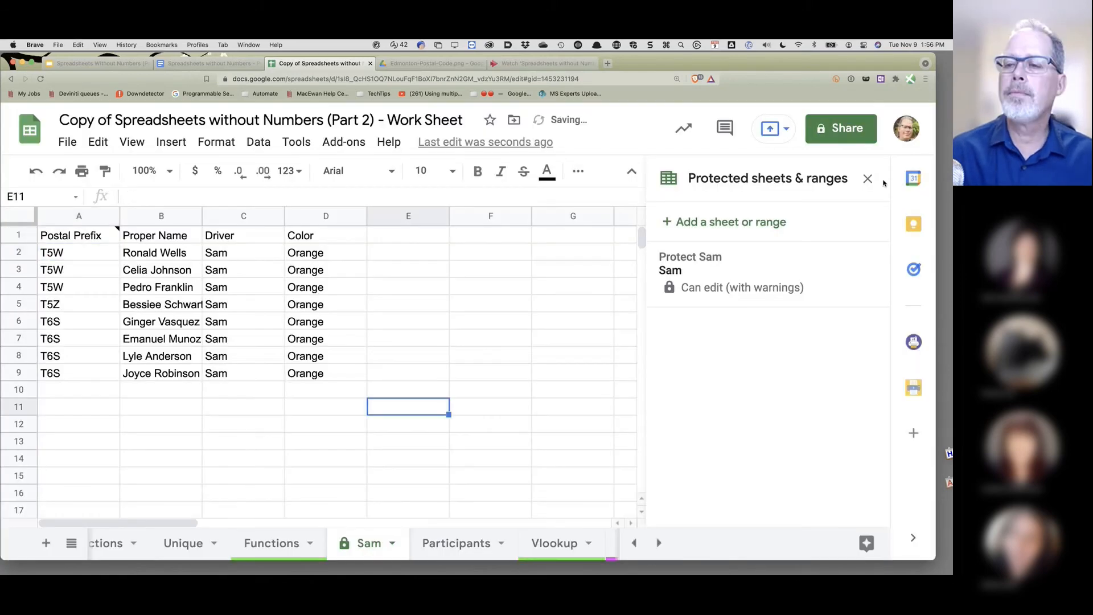
- Close the Protected sheets & ranges panel, view A1's note, and switch to Participants
click(868, 178)
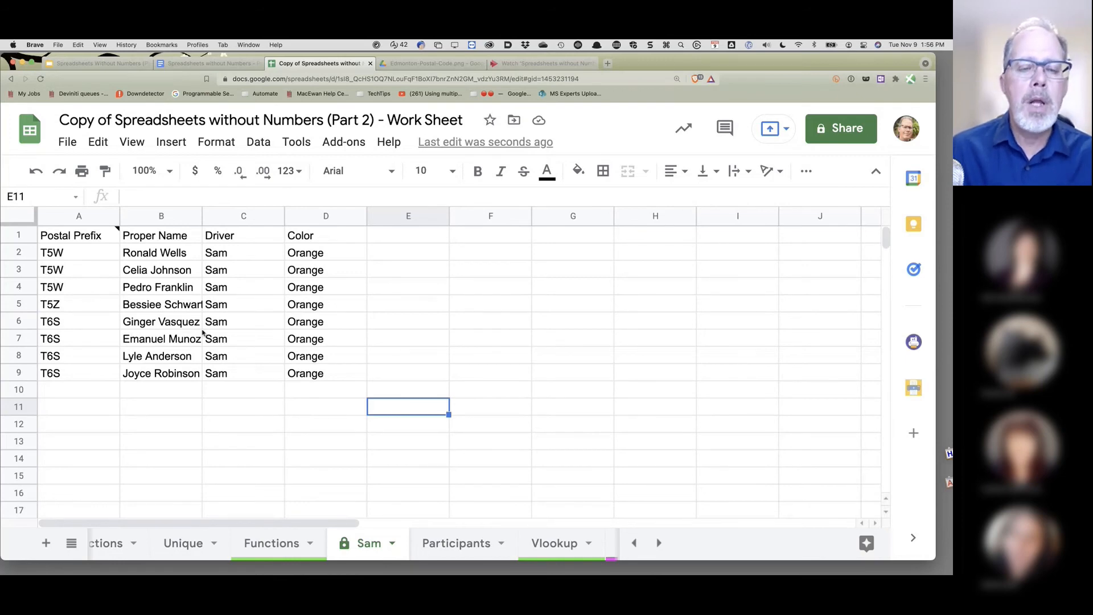
mouse_move(81, 235)
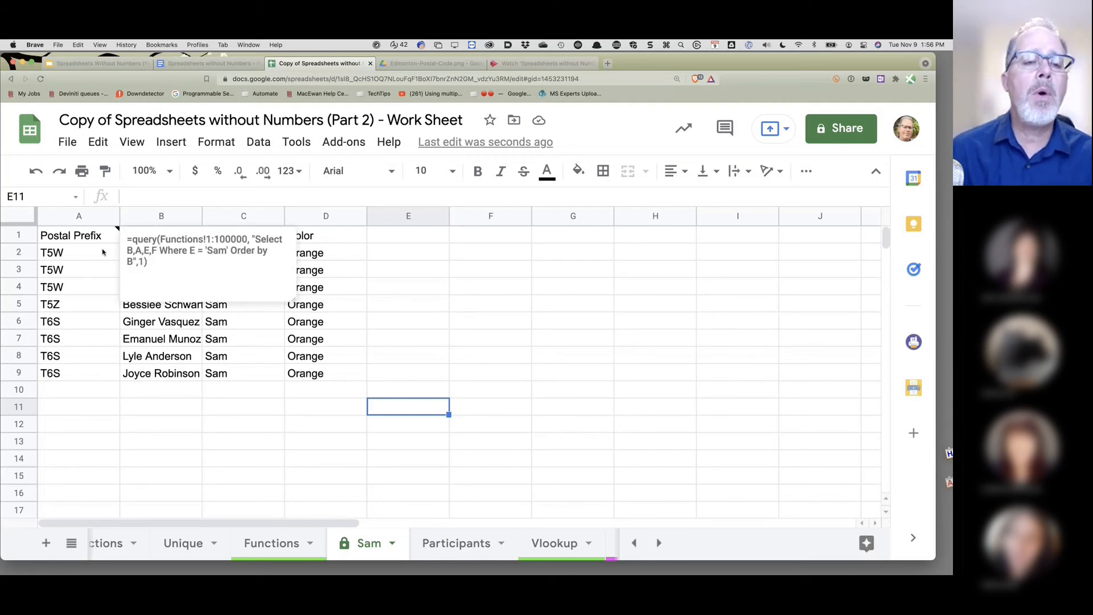
click(463, 551)
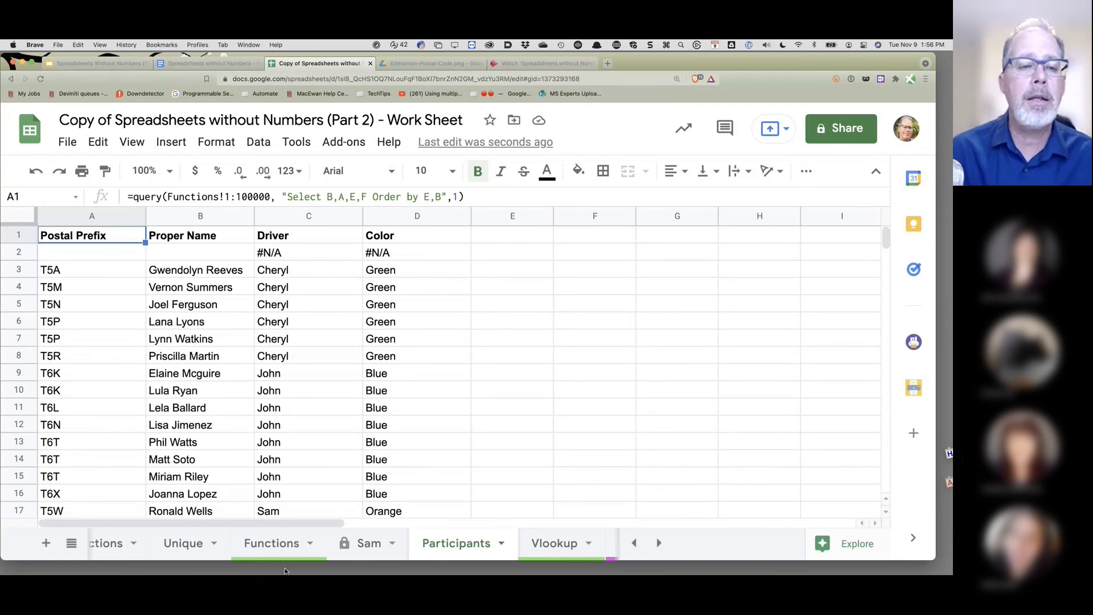
scroll(234, 367, down, 2)
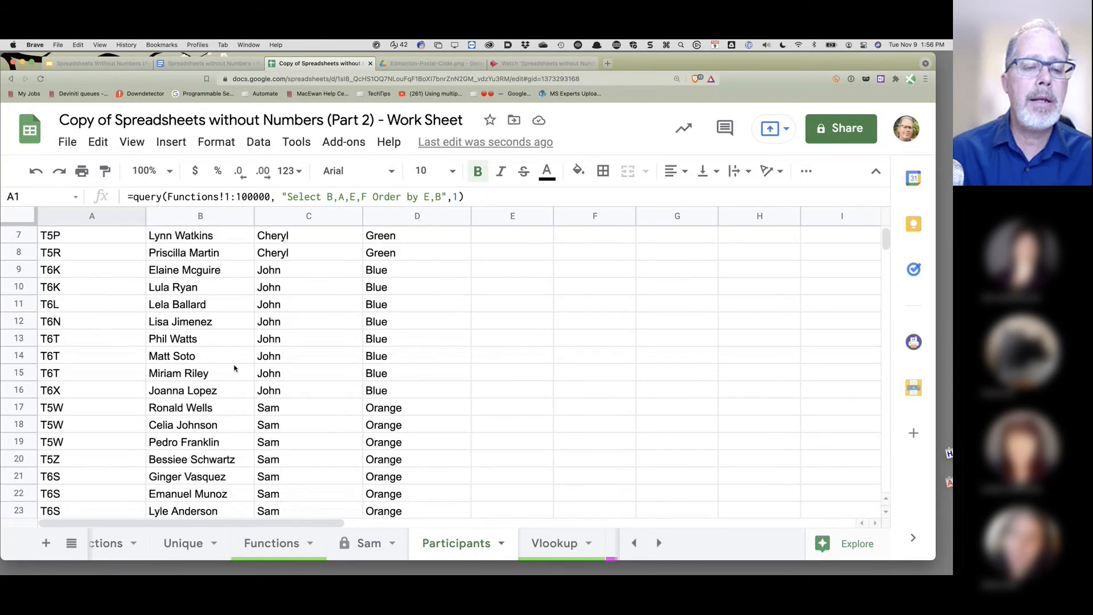
scroll(234, 367, down, 2)
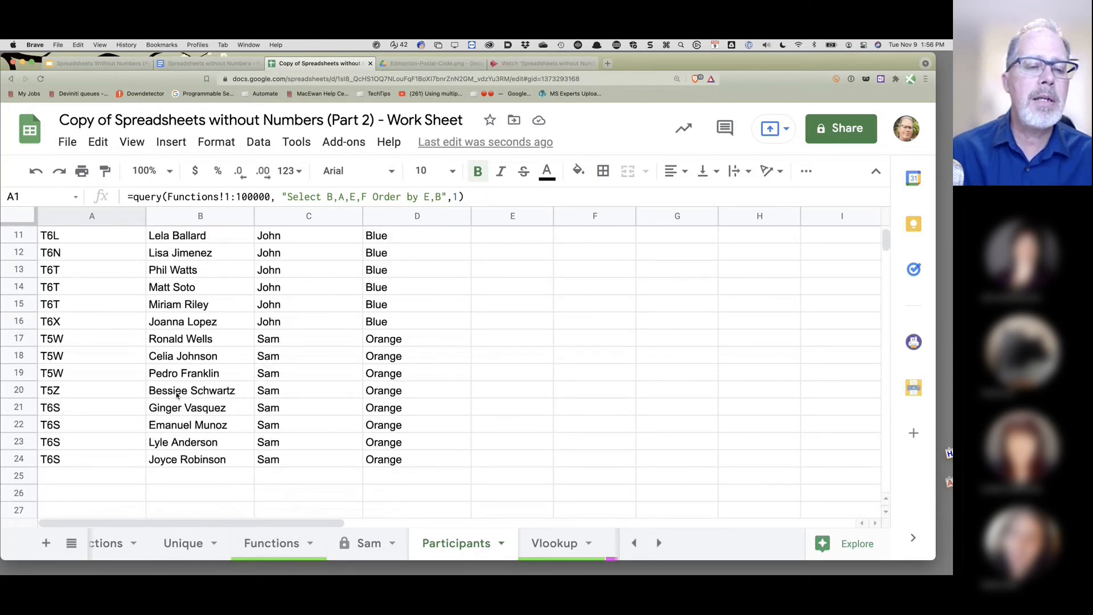
click(178, 393)
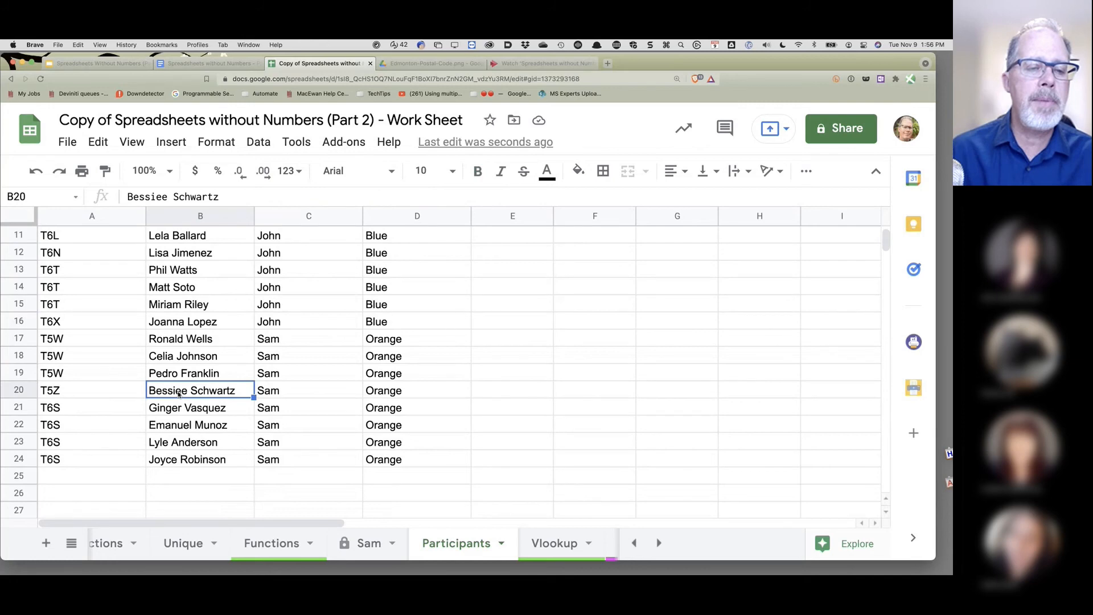
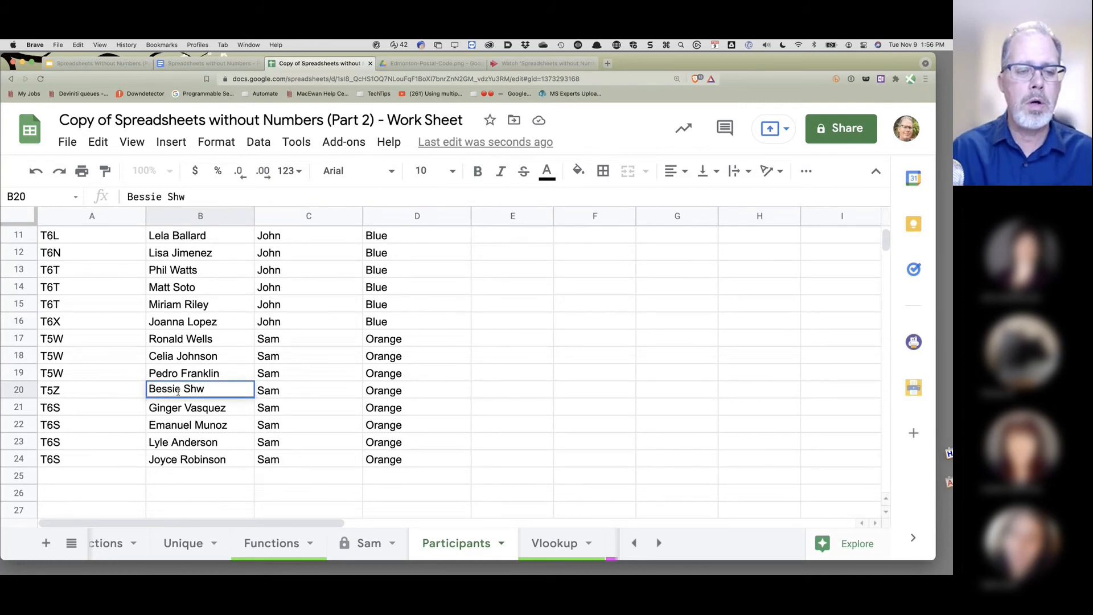
key(Return)
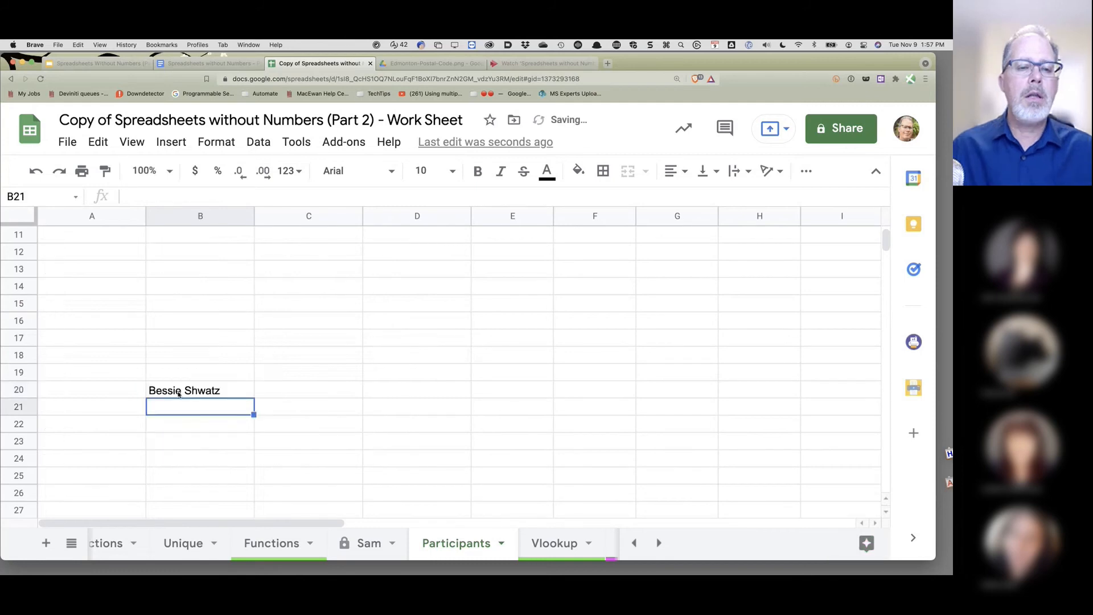
scroll(393, 368, up, 5)
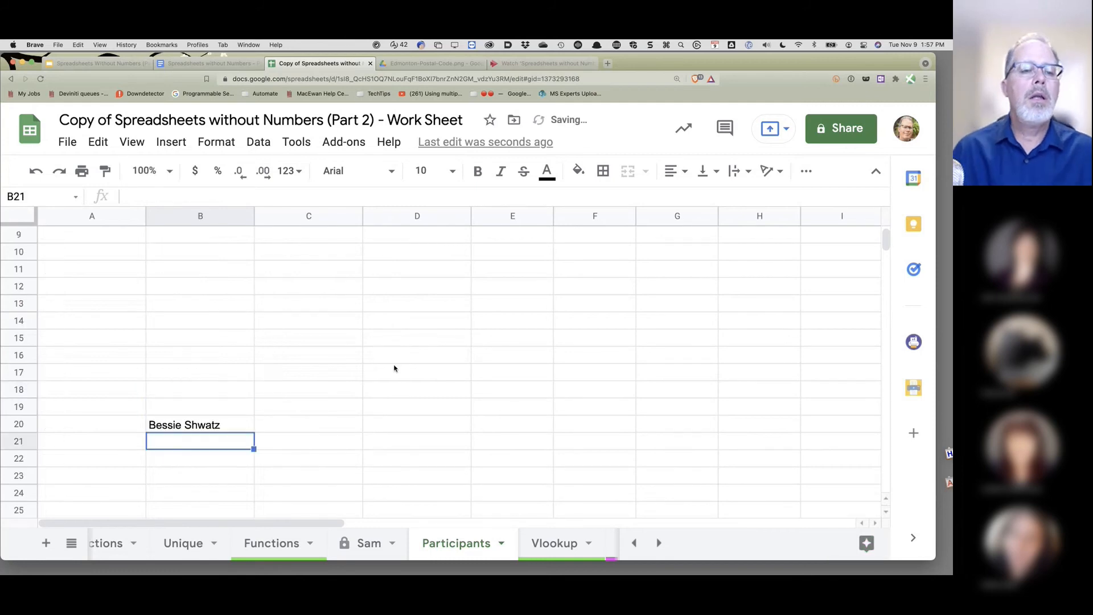
click(97, 238)
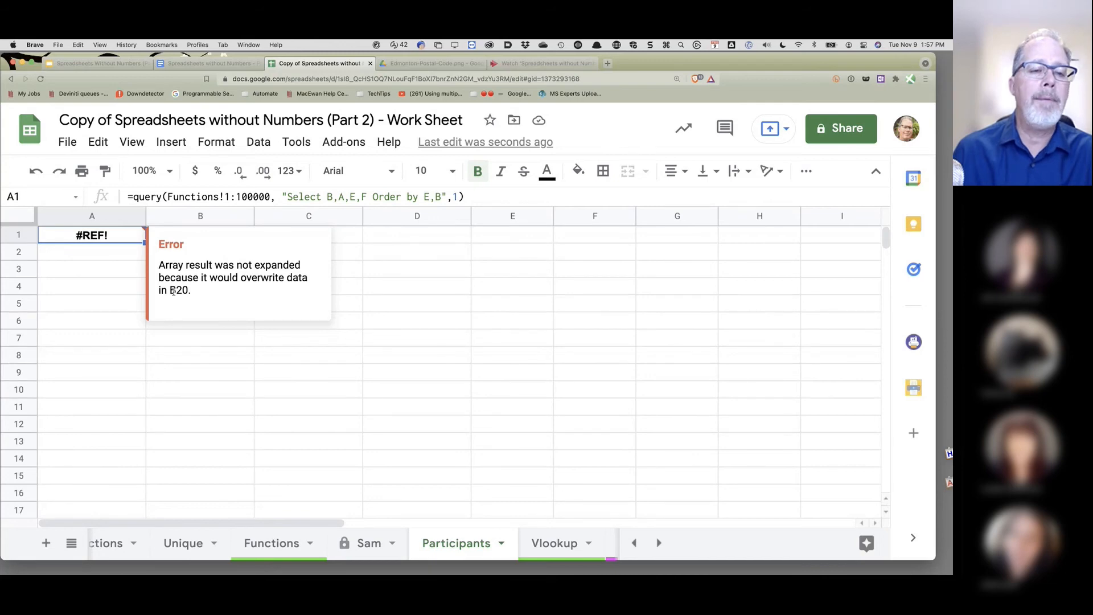
click(220, 375)
scroll(225, 344, down, 1)
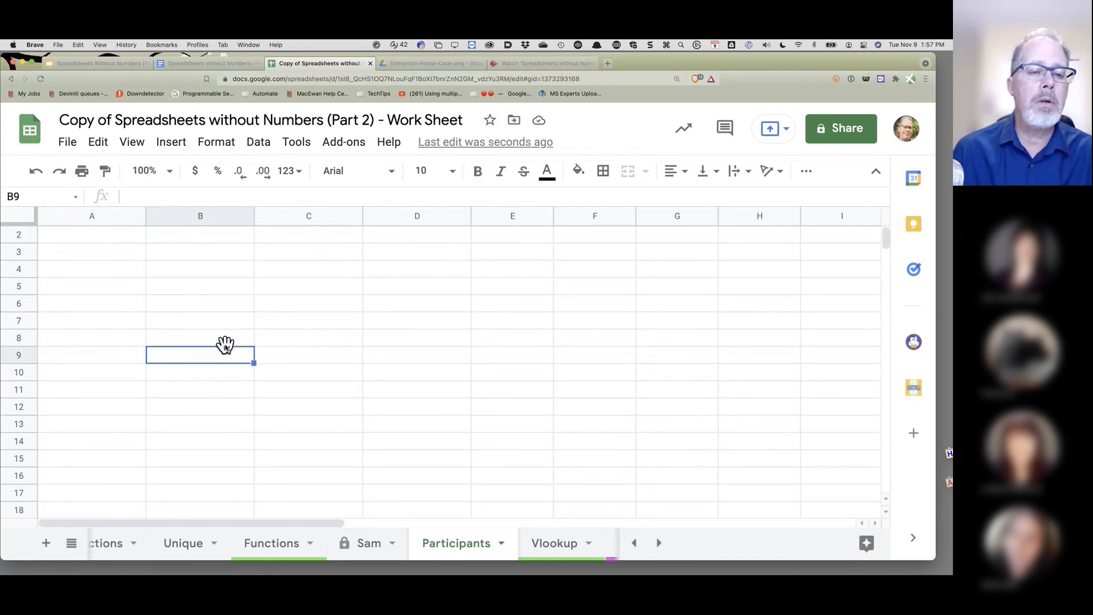
scroll(225, 344, down, 3)
click(205, 443)
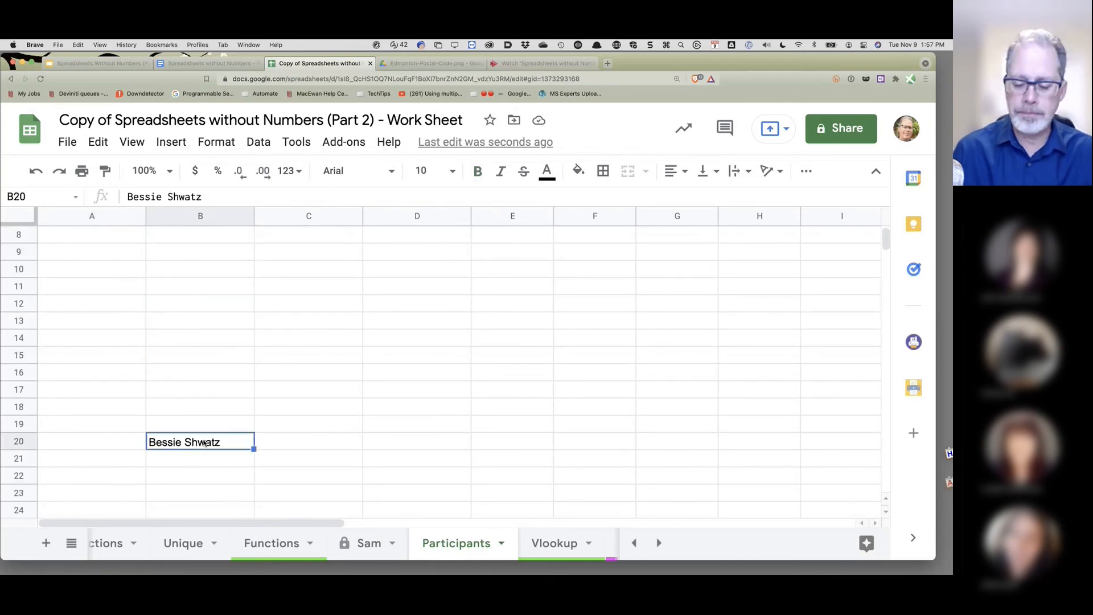
key(ctrl+z)
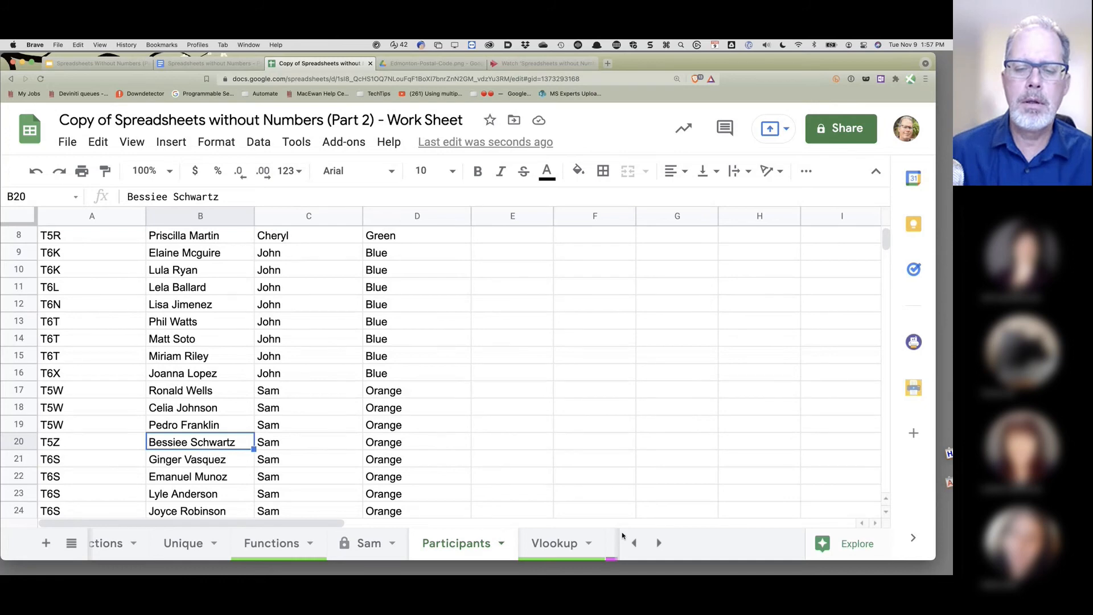
- Scroll the sheet tab bar to reveal the Choices and Volunteer List tabs
click(421, 339)
scroll(424, 306, up, 3)
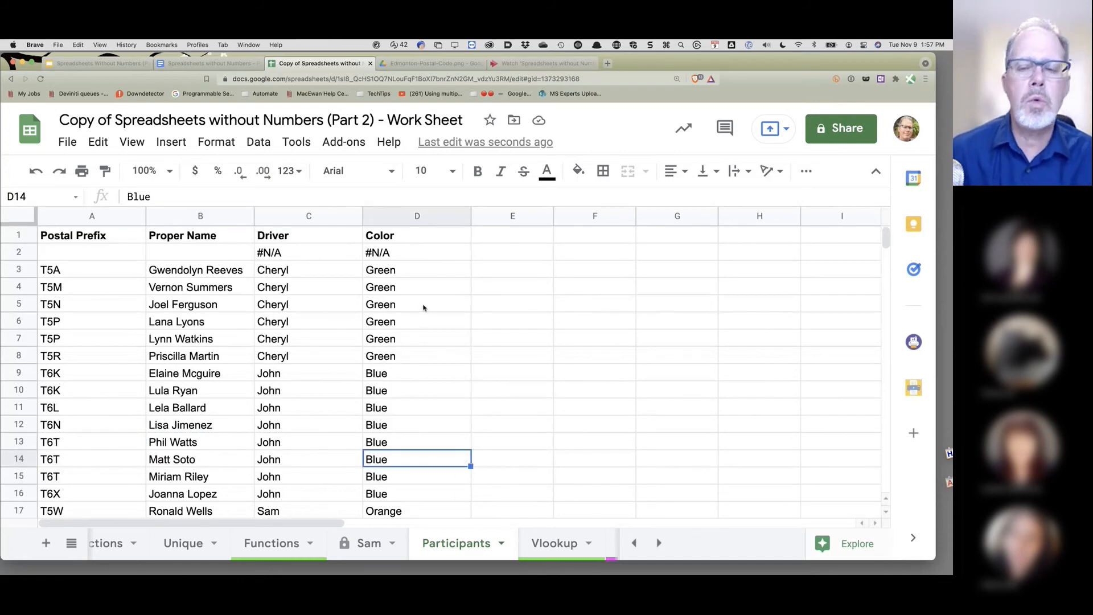
click(658, 543)
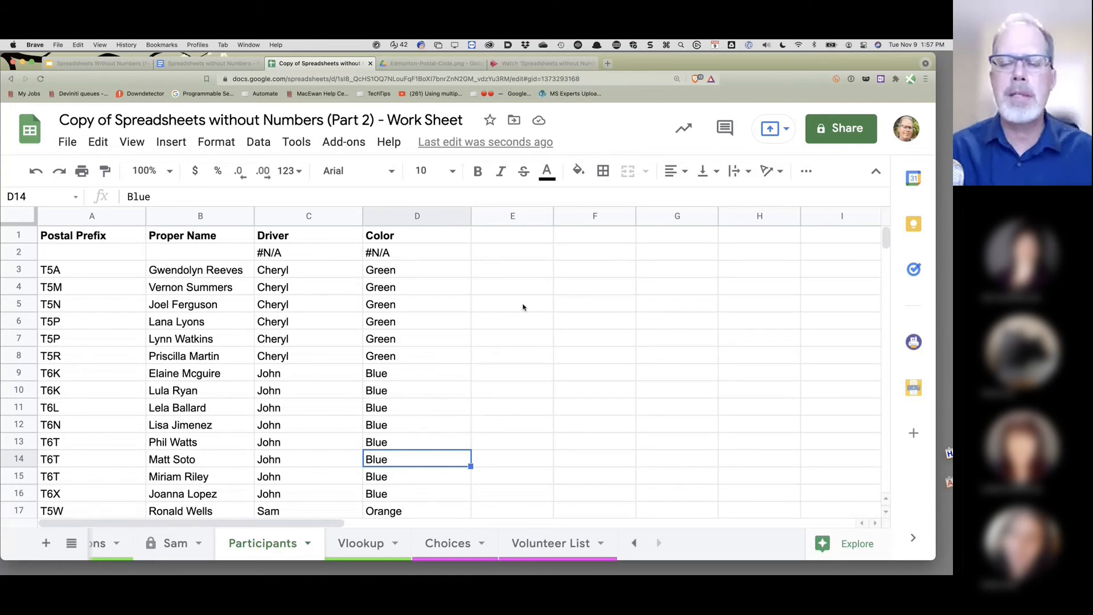
scroll(447, 528, left, 1)
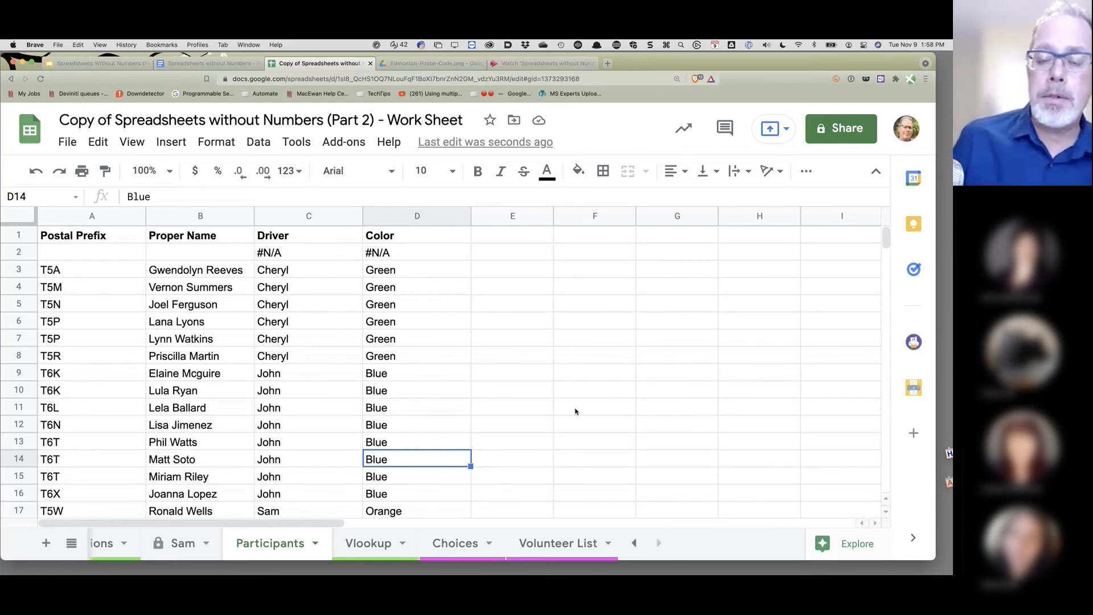
- Switch to the Choices sheet listing positions, duties and counts
click(462, 548)
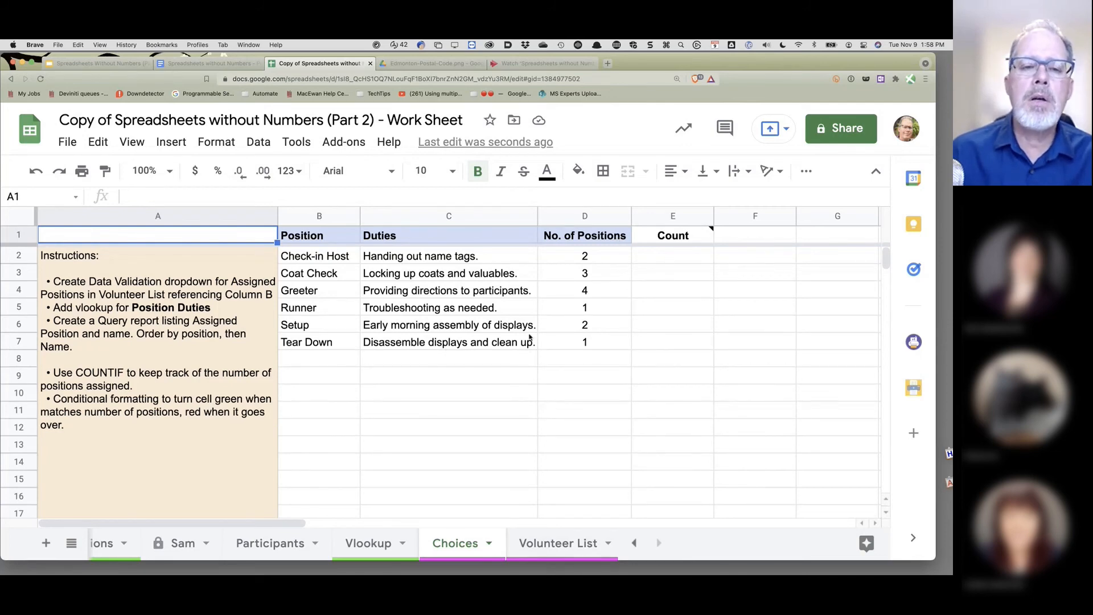
click(592, 545)
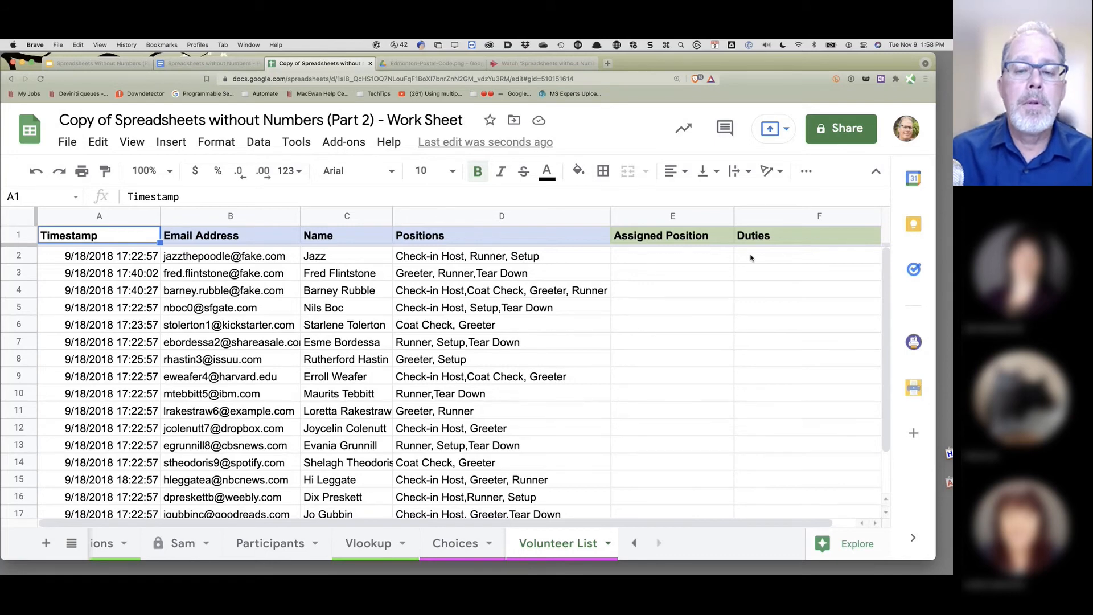
click(460, 547)
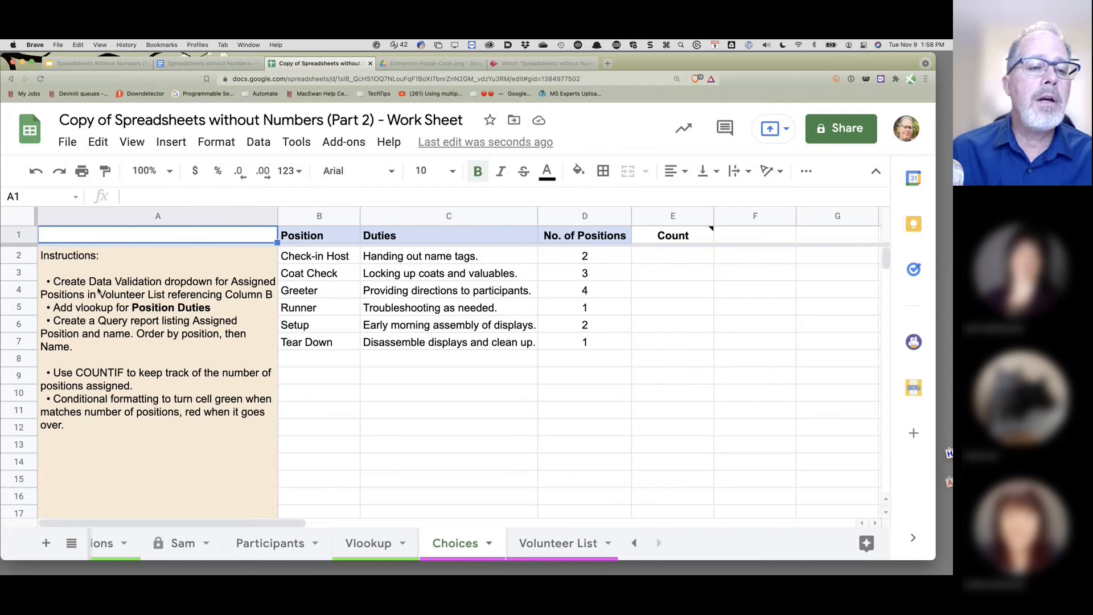
click(54, 287)
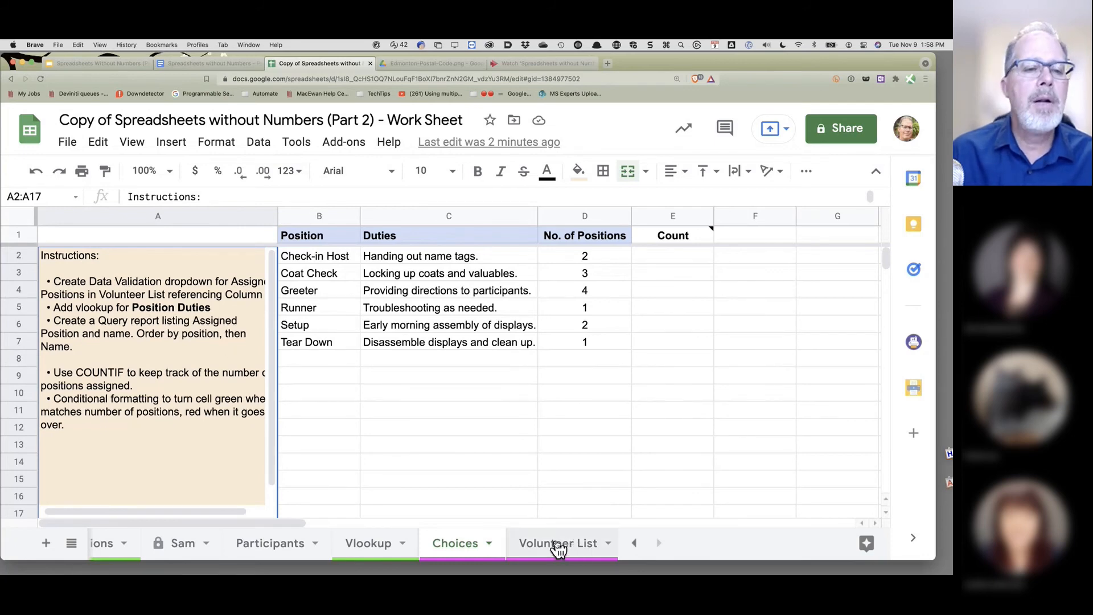
click(317, 481)
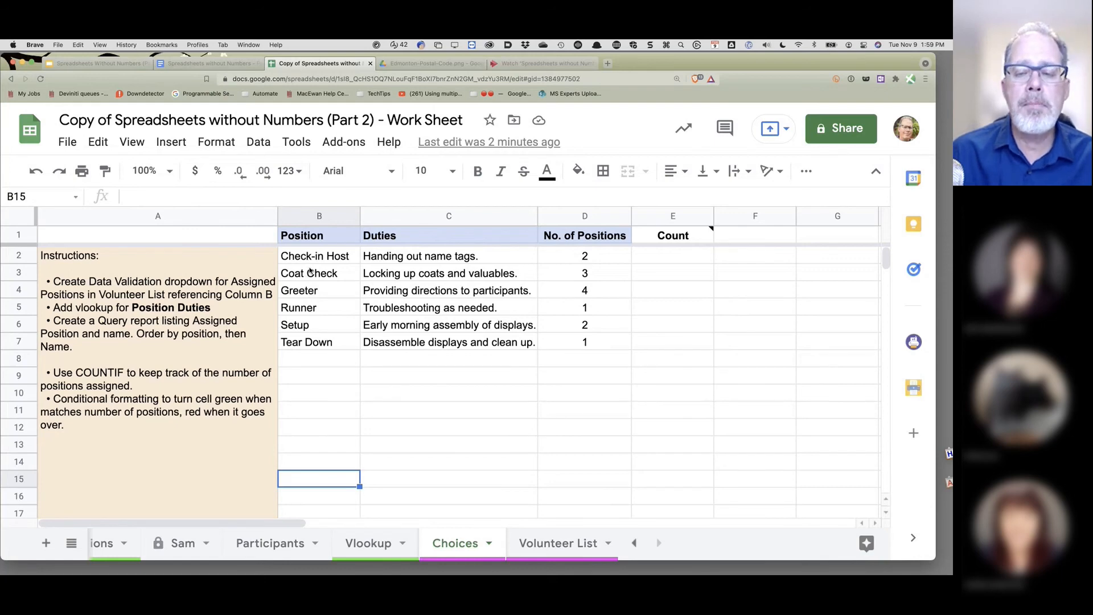
click(575, 558)
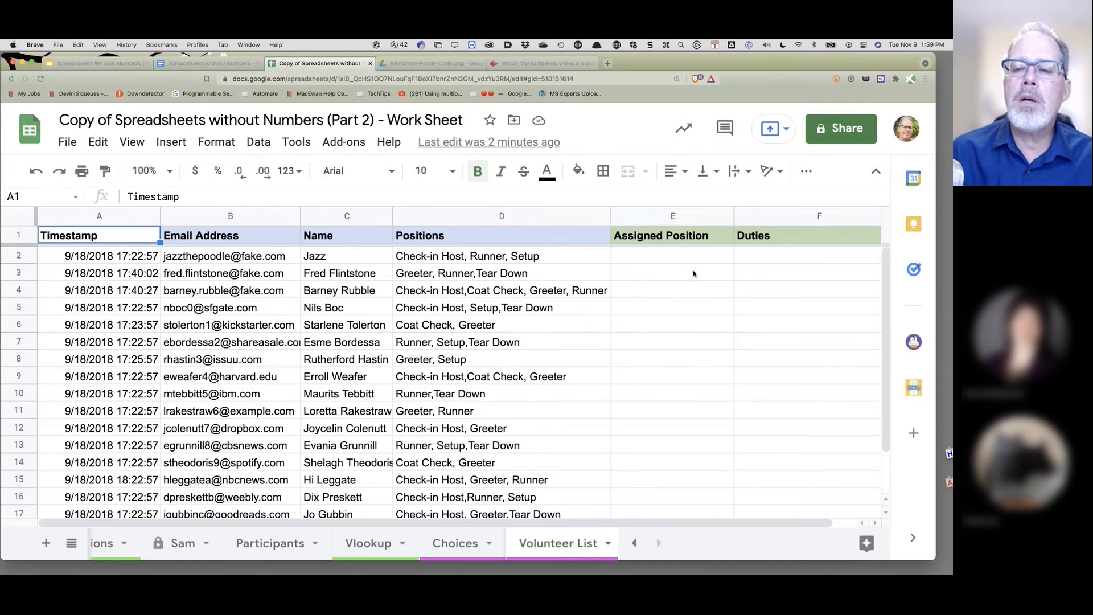
click(454, 543)
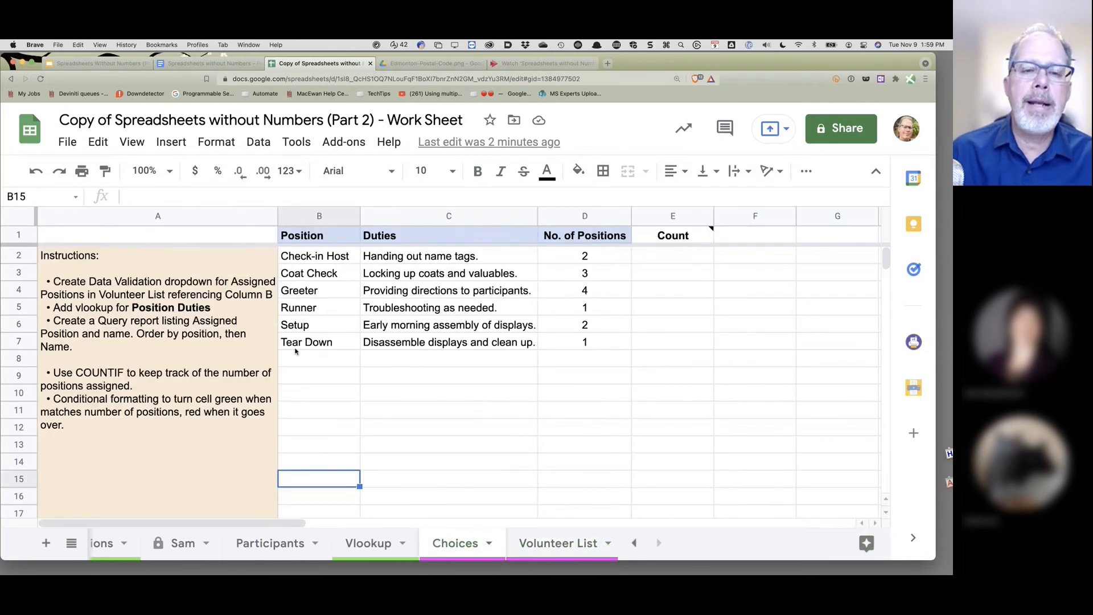
click(579, 550)
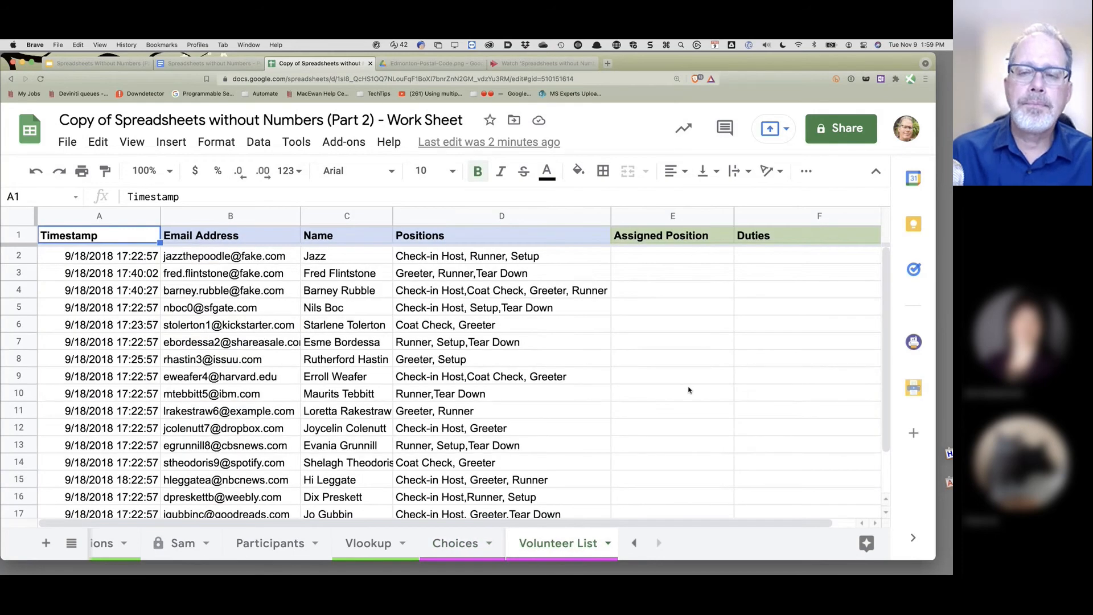
click(455, 547)
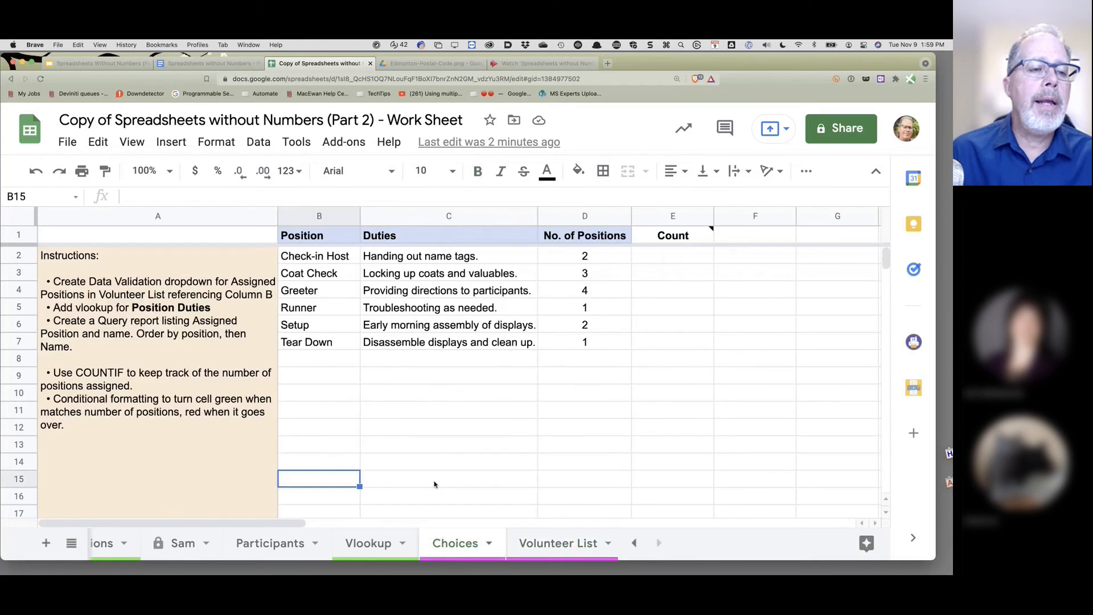
click(557, 547)
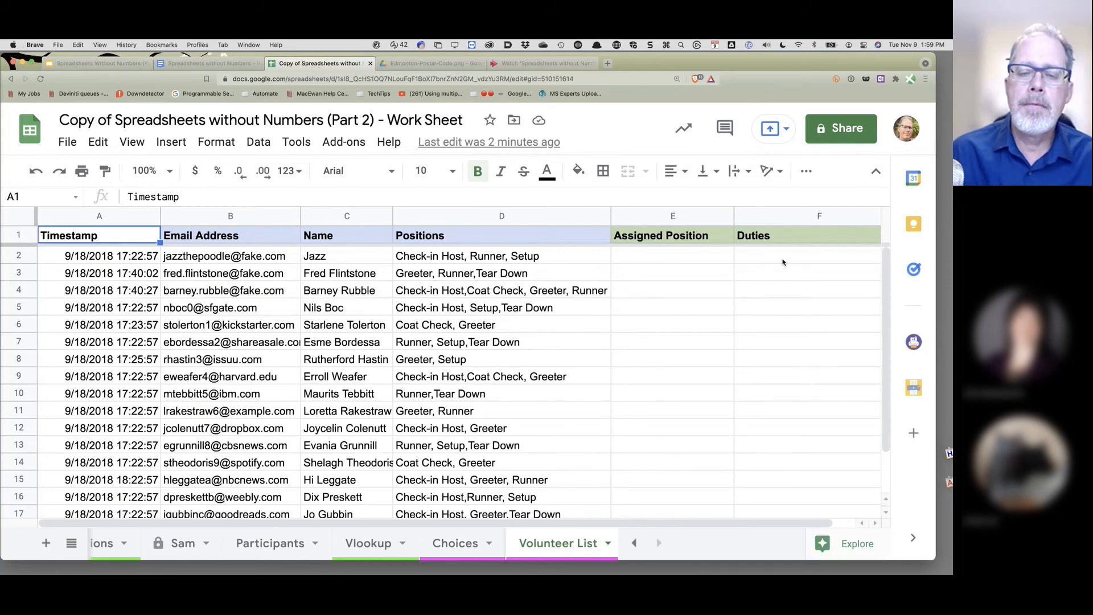
click(454, 547)
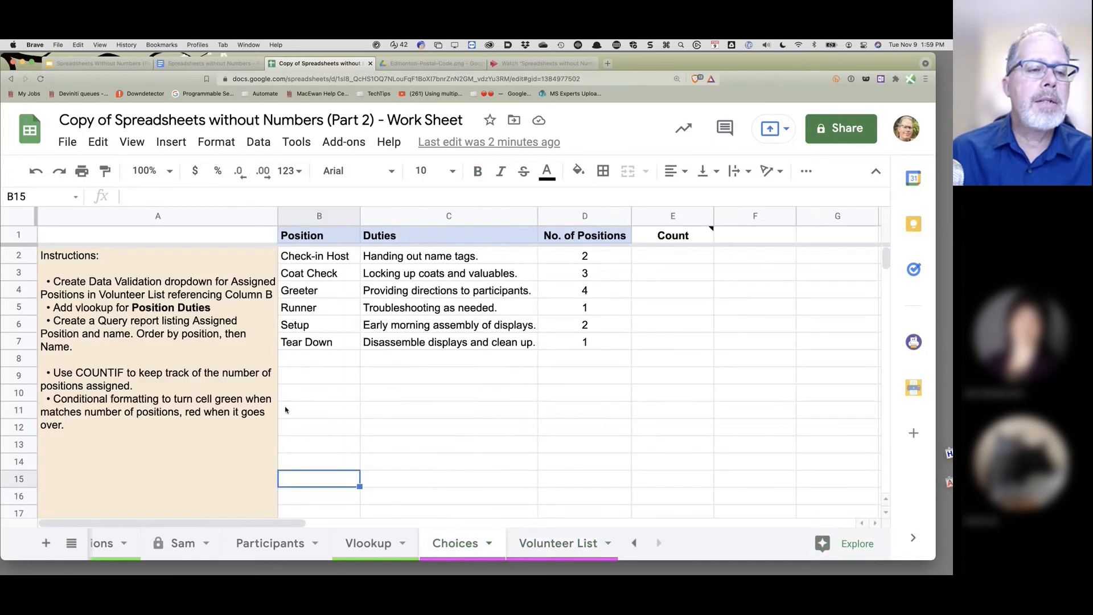
click(567, 557)
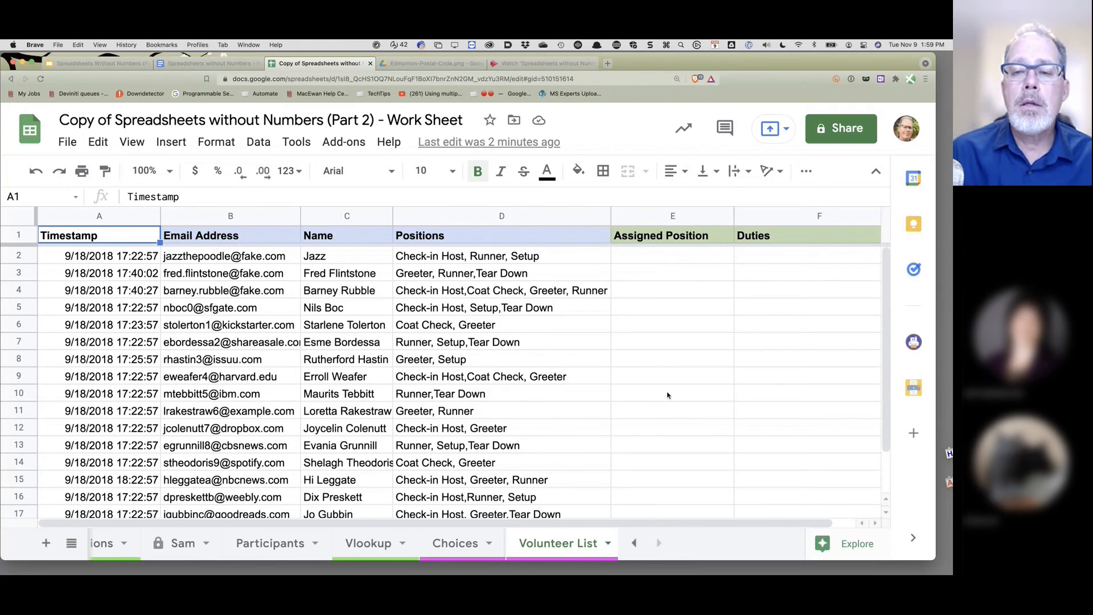
click(661, 259)
click(335, 254)
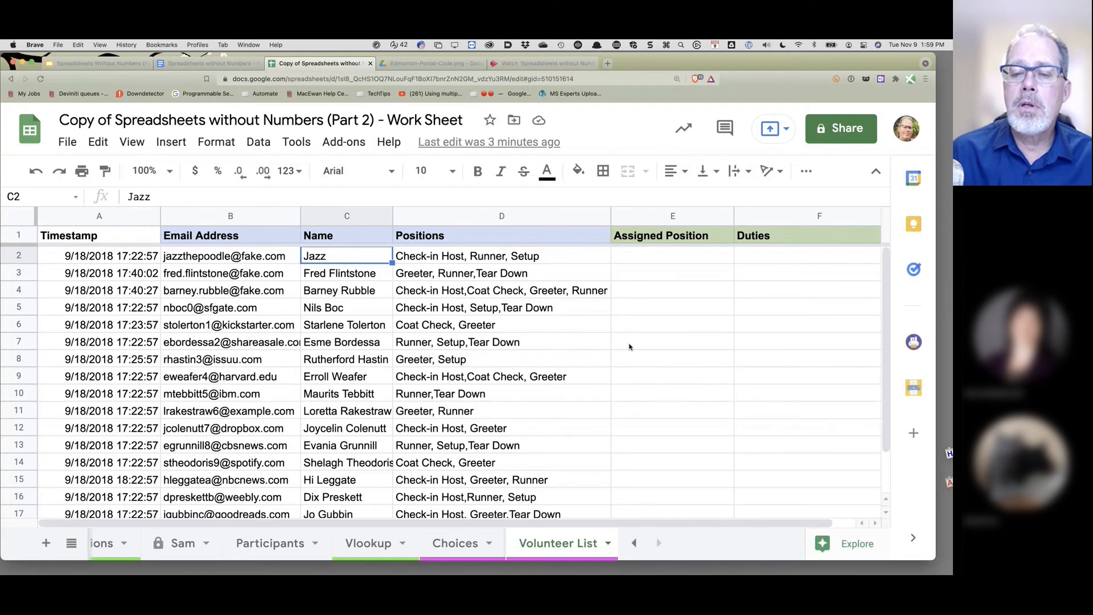
click(444, 555)
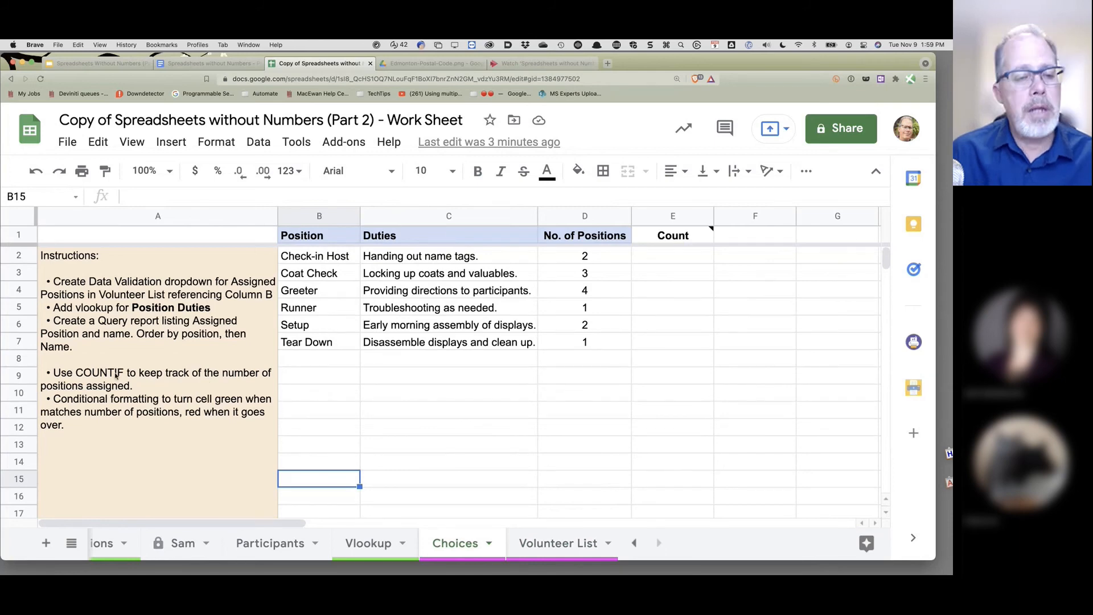
click(675, 258)
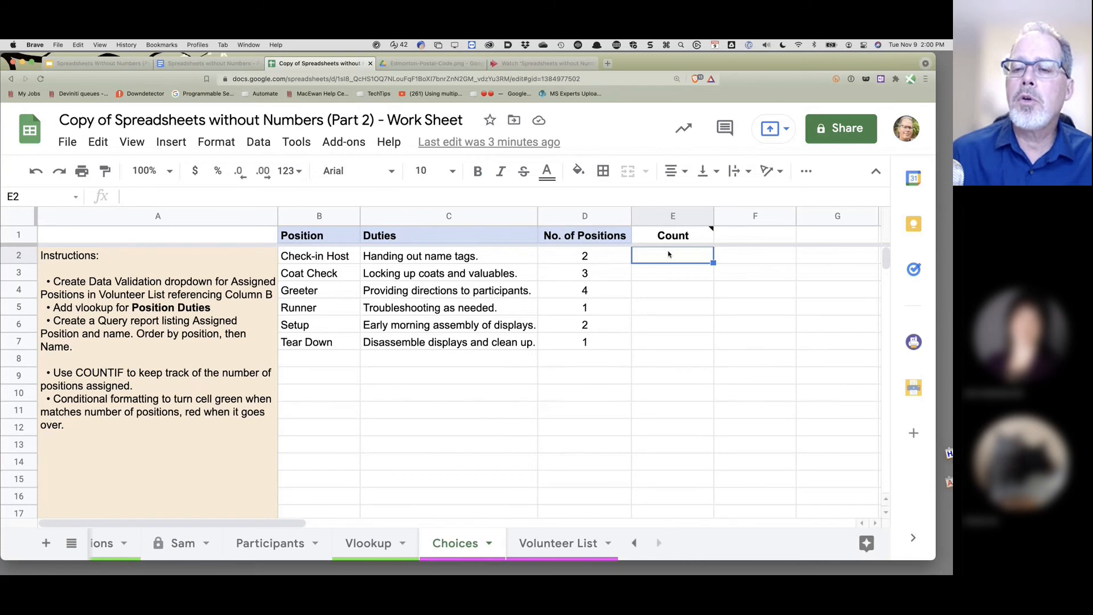
text(2)
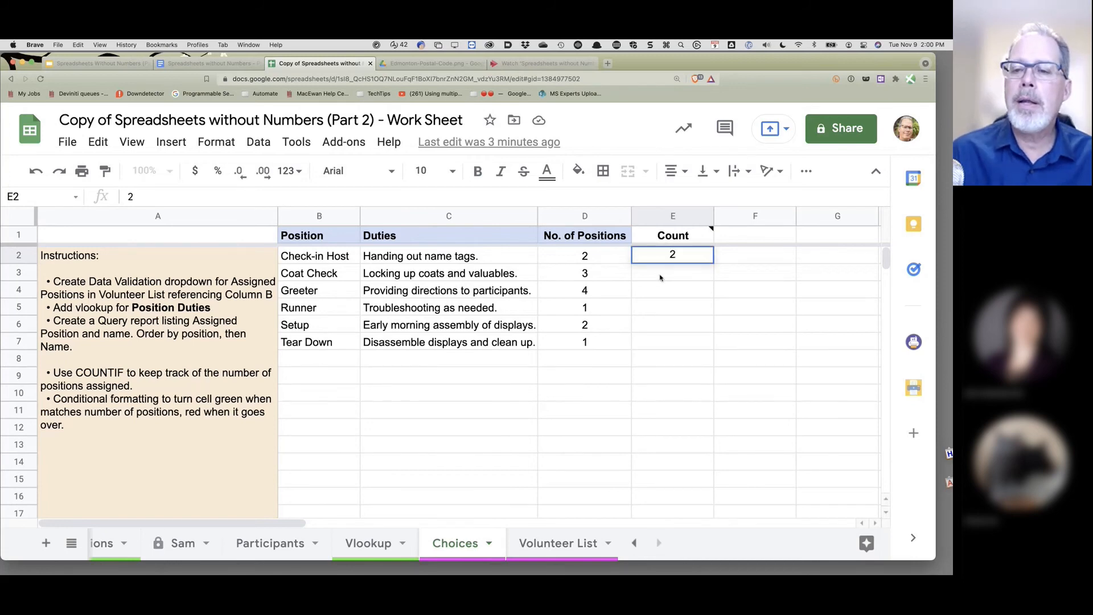
key(Return)
click(673, 256)
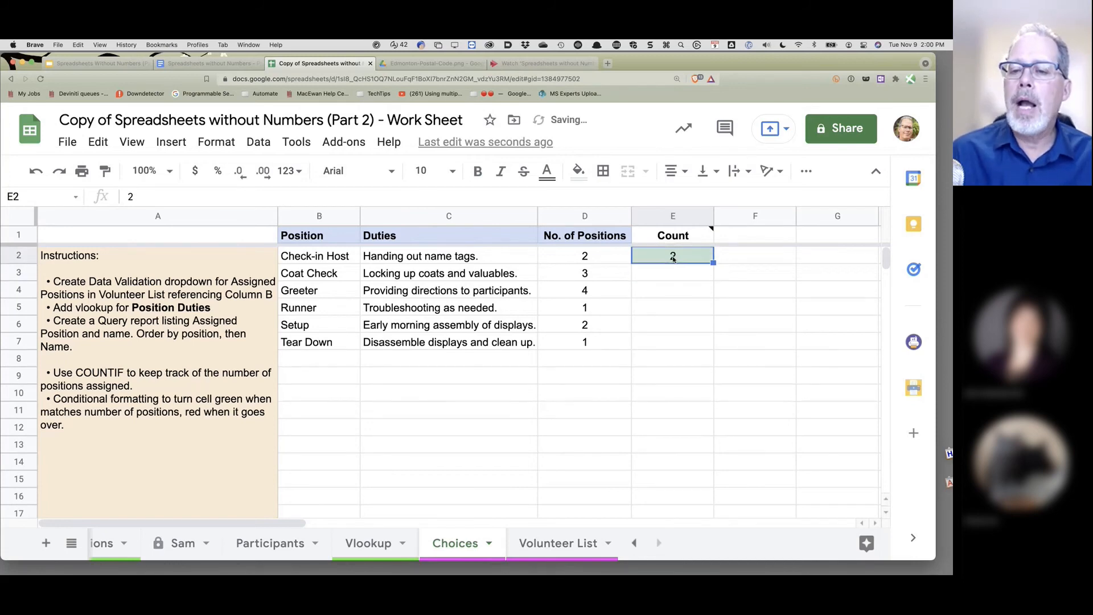
key(Delete)
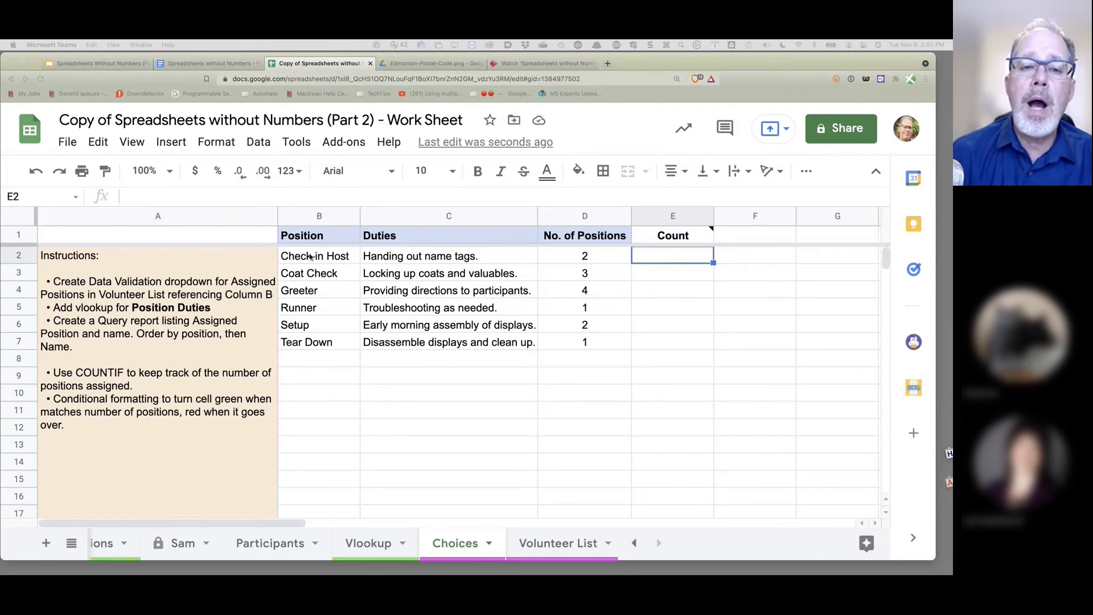
- Name Choices!B2:B7 'PositionList' and return to the Volunteer List sheet
drag(312, 257, 331, 349)
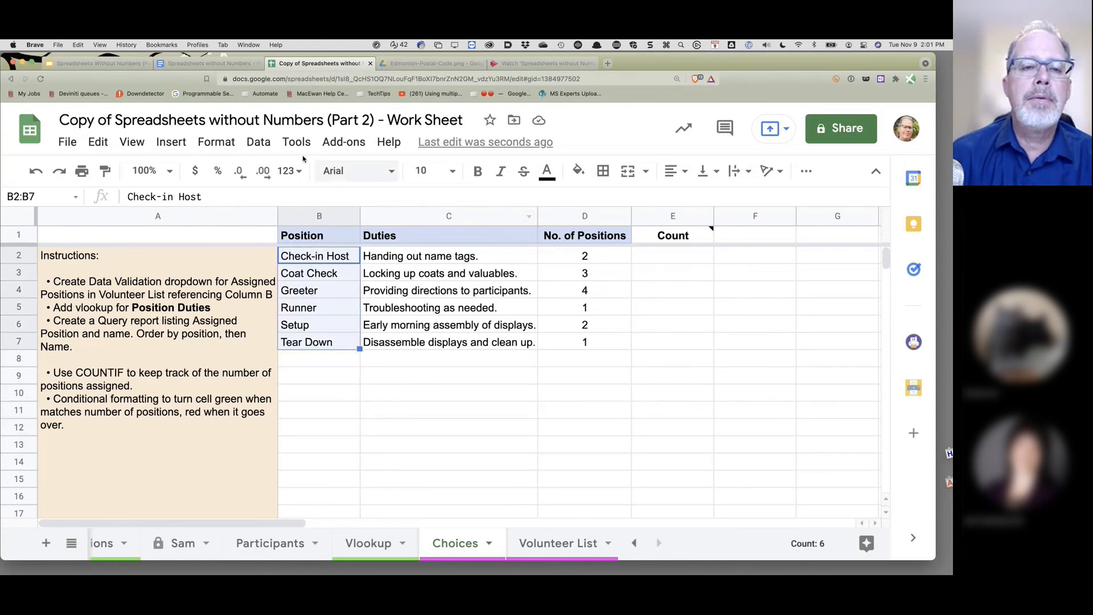
click(259, 145)
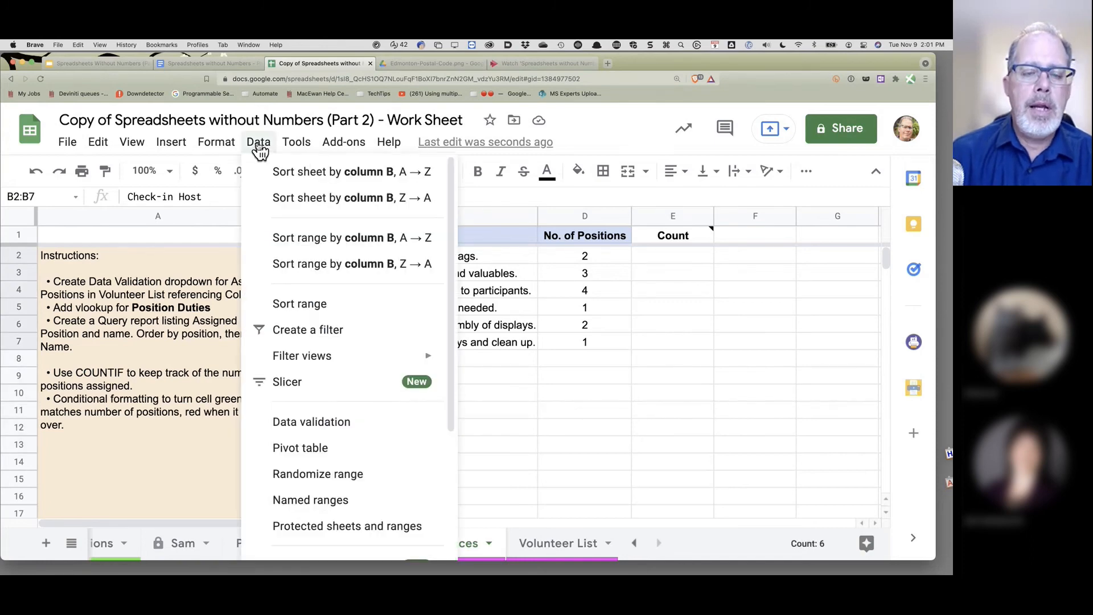
click(321, 500)
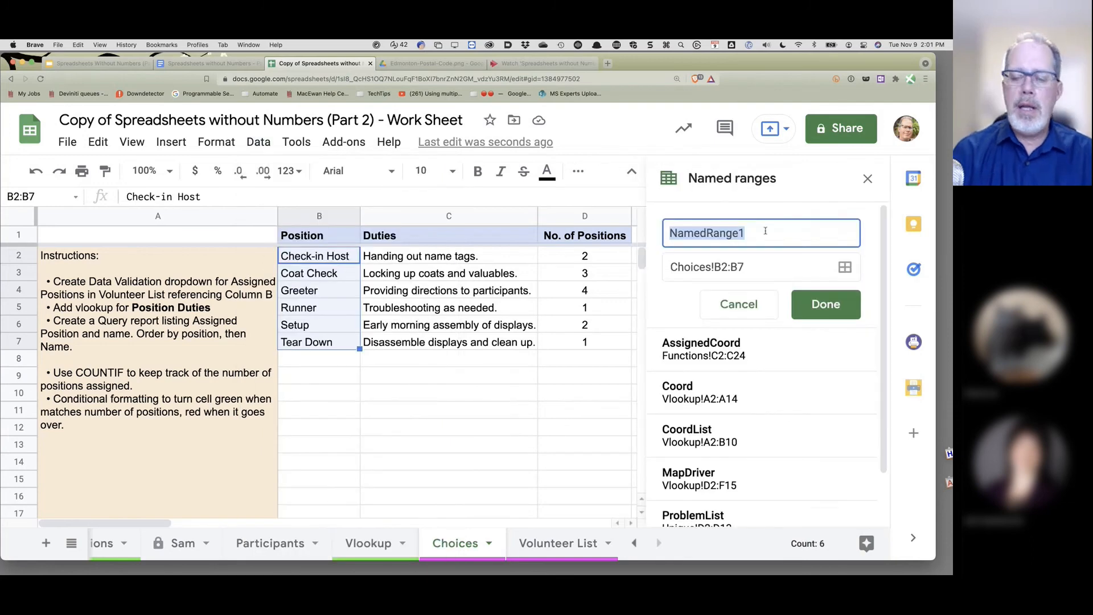
text(Position)
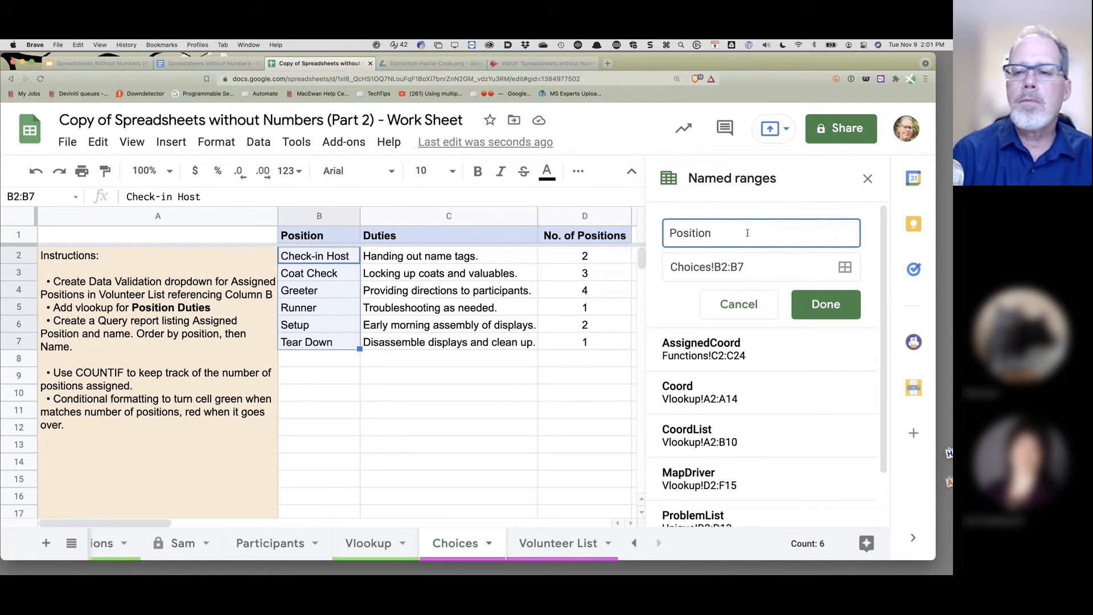
text(List)
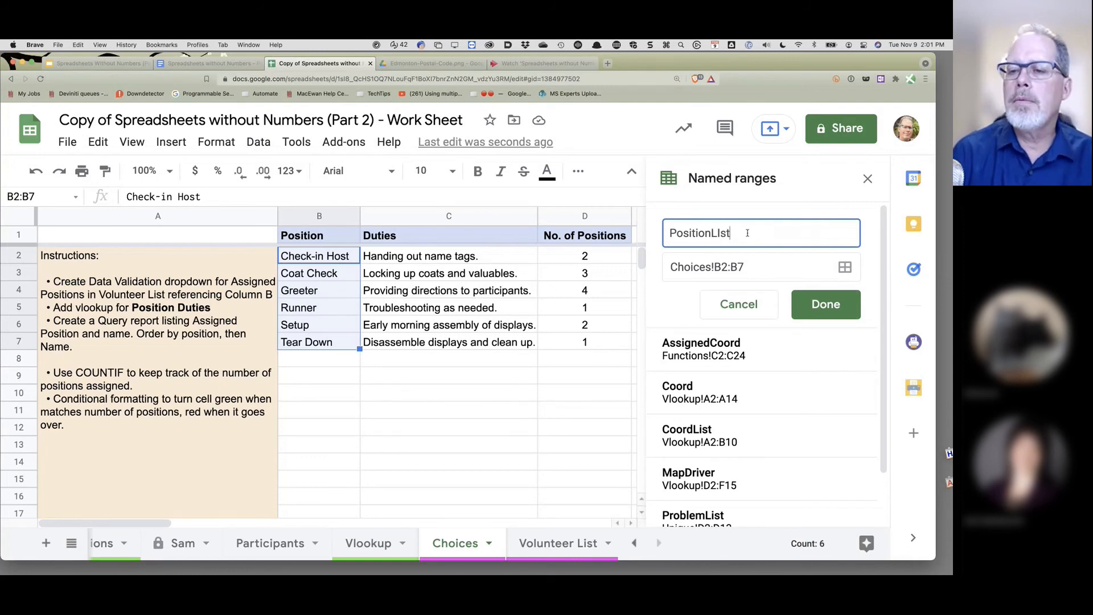
key(BackSpace)
key(BackSpace)
text(st)
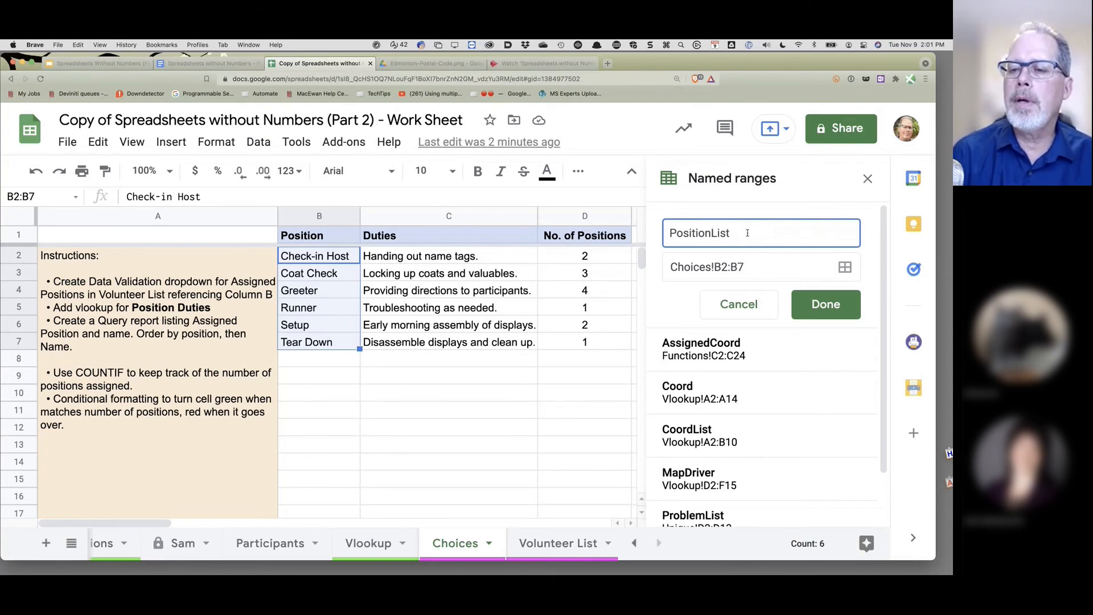
click(797, 308)
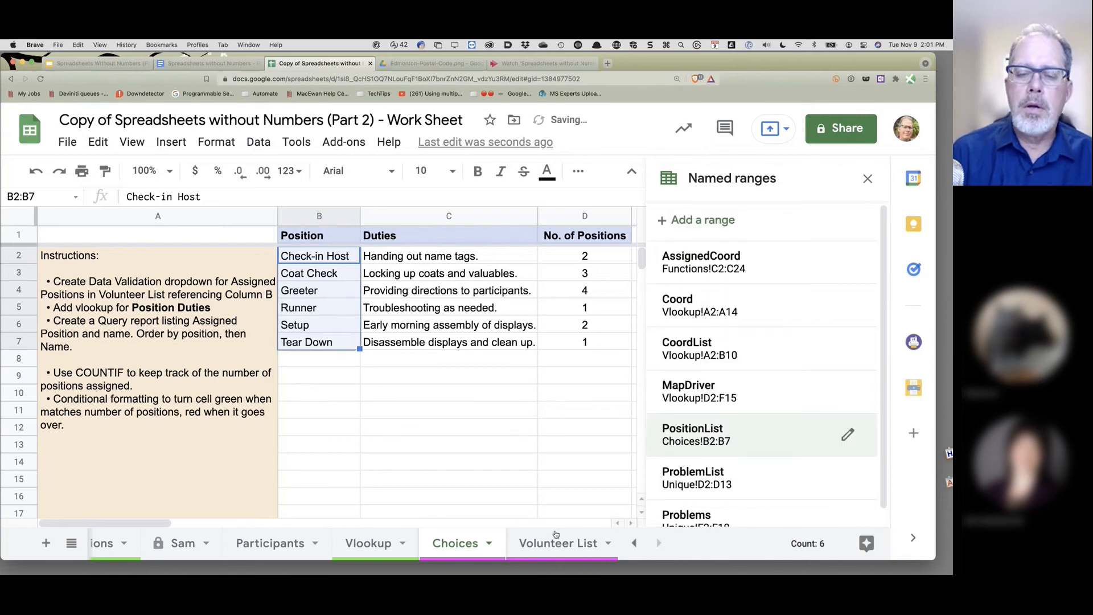
click(543, 546)
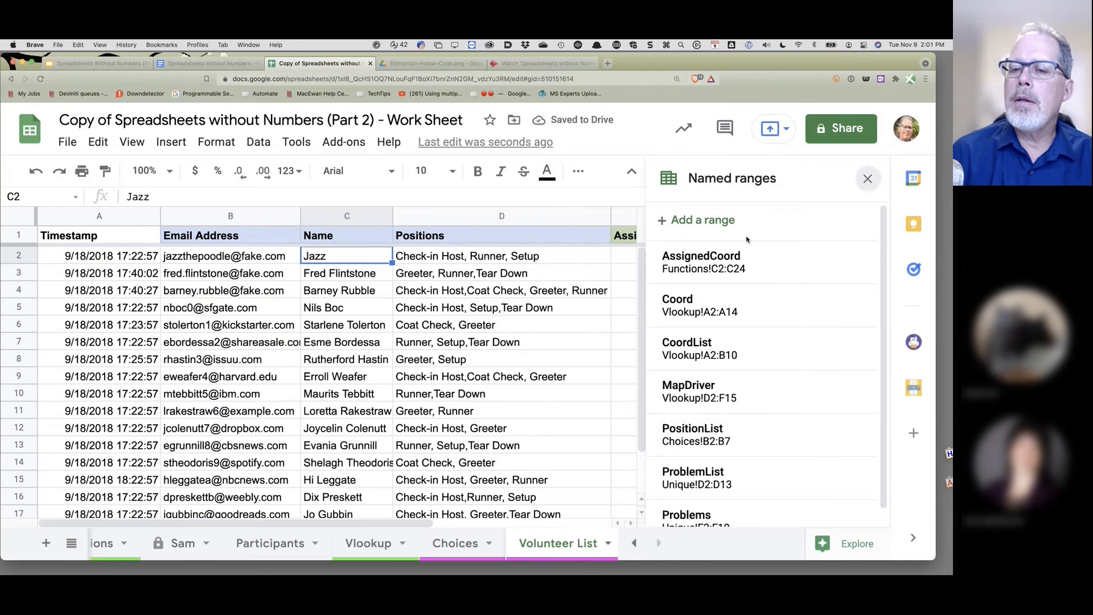
click(867, 181)
- Add a dropdown rule to column E from E2 using the PositionList range
click(676, 216)
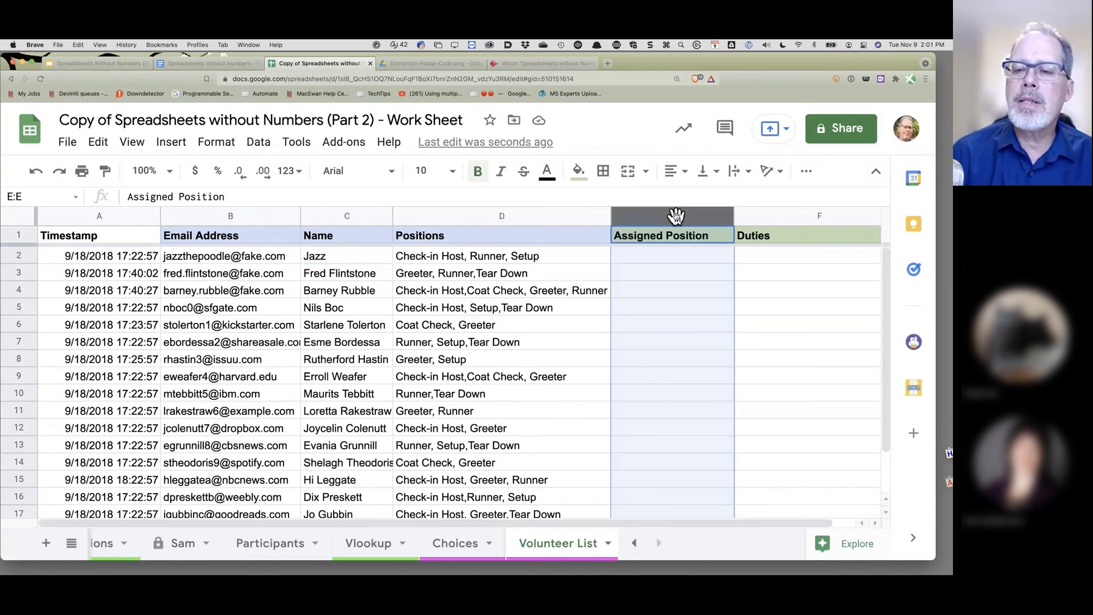
click(253, 145)
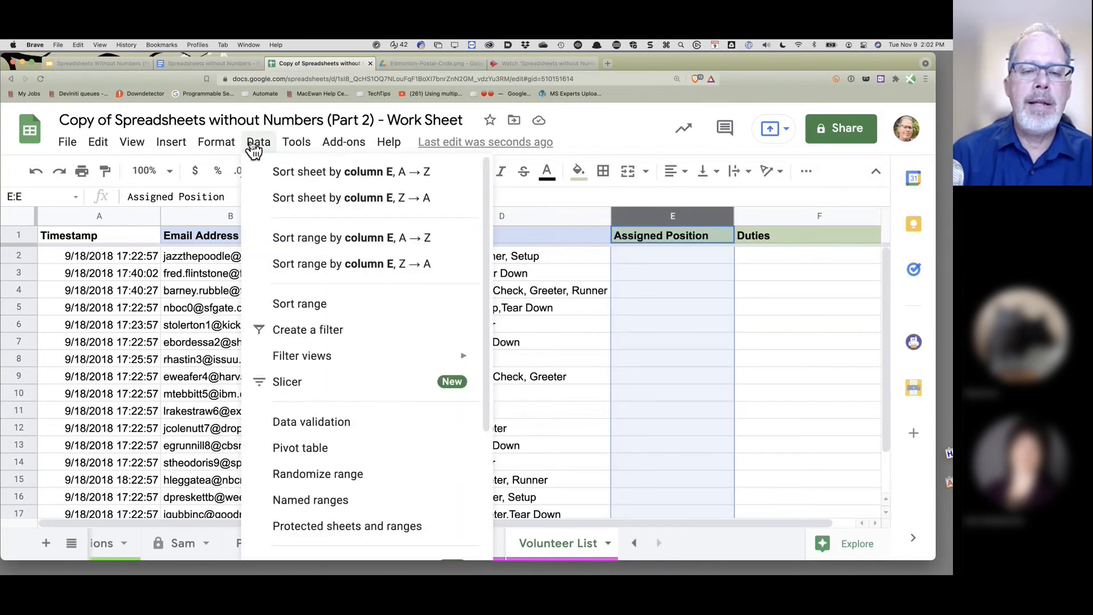
click(336, 427)
drag(411, 244, 426, 245)
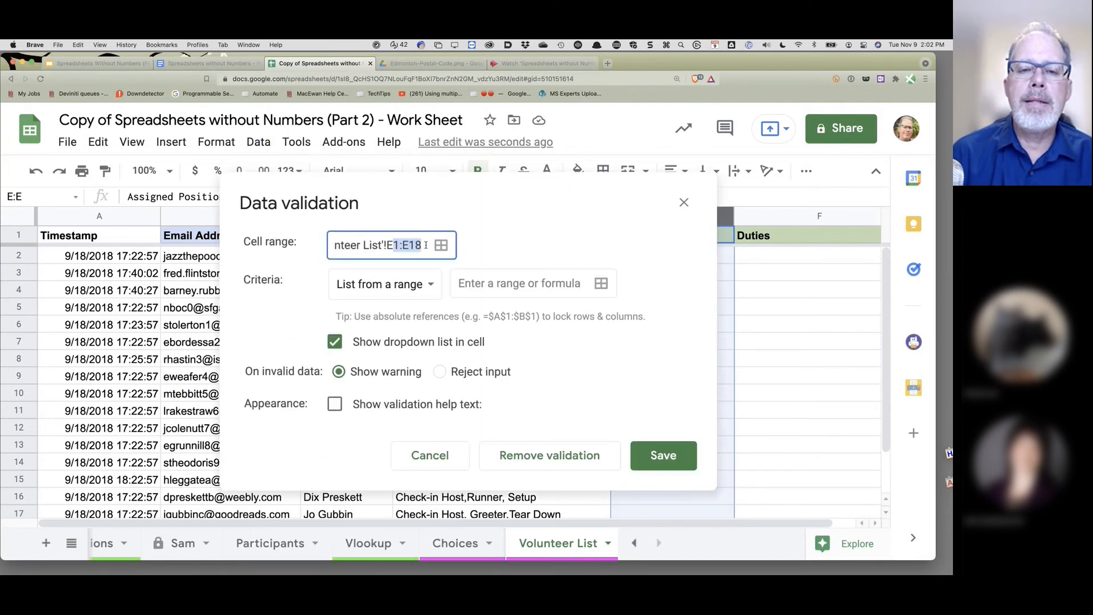
text(2:E1)
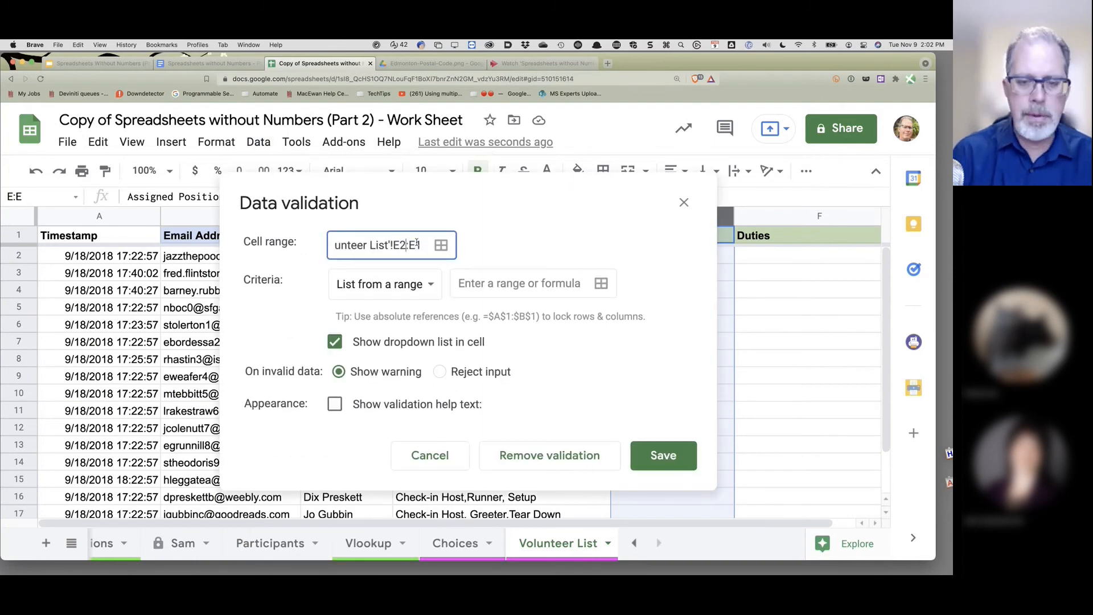
key(Tab)
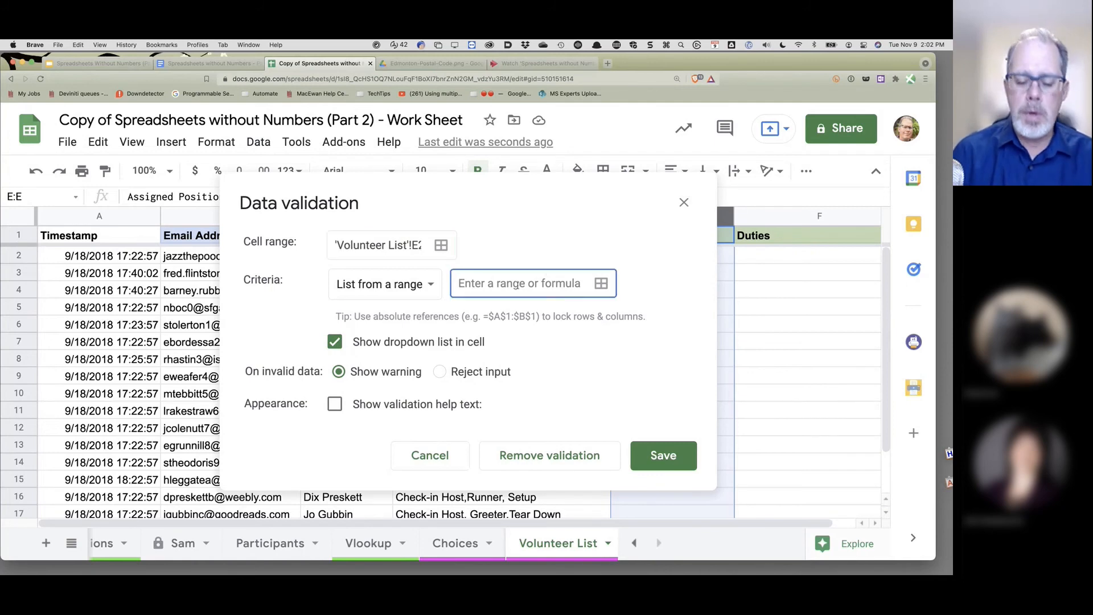
text(Pos)
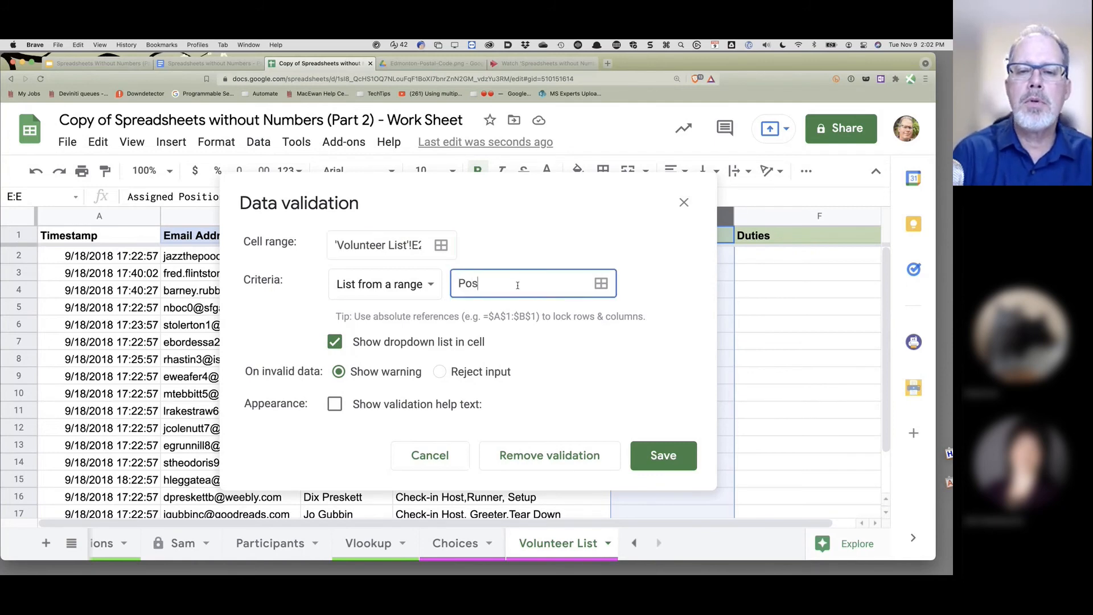
text(itionList)
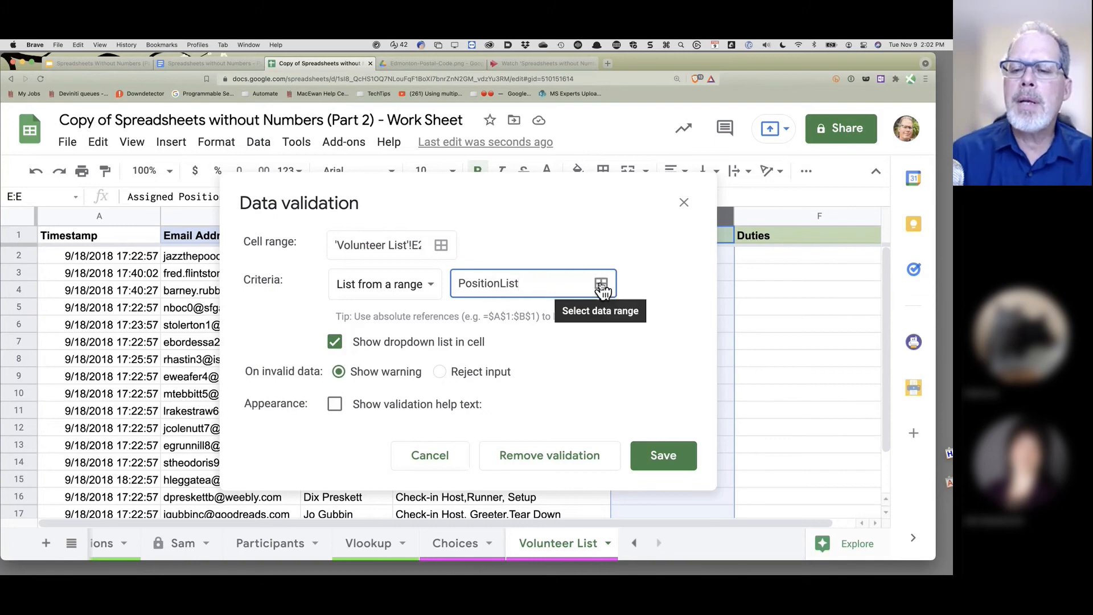
click(663, 457)
- Set E2 to Check-in Host and E3 to Coat Check, then go to Choices
click(725, 255)
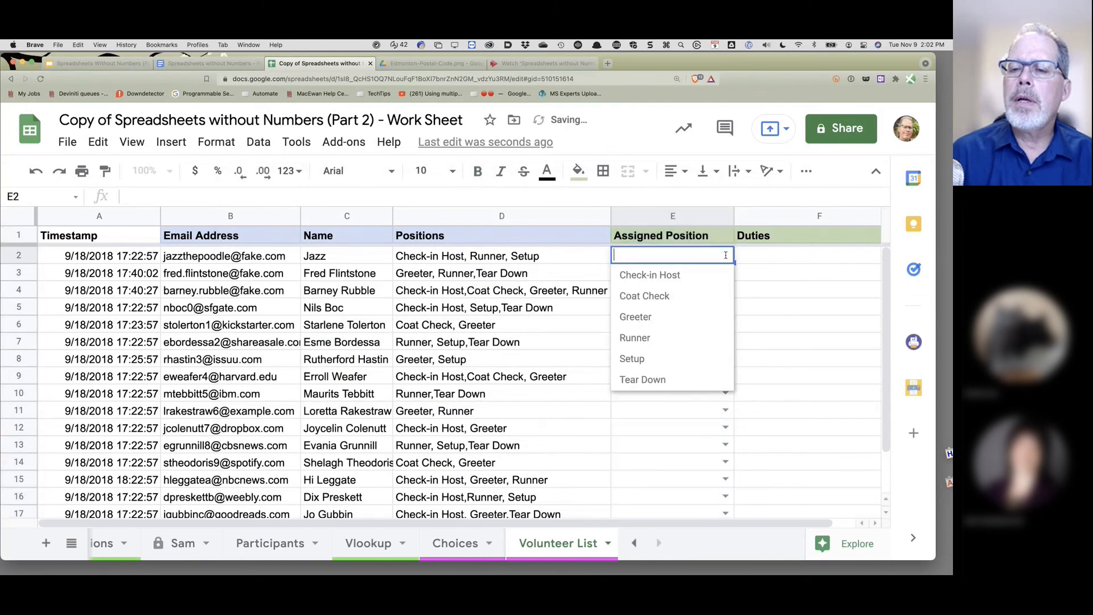
click(672, 480)
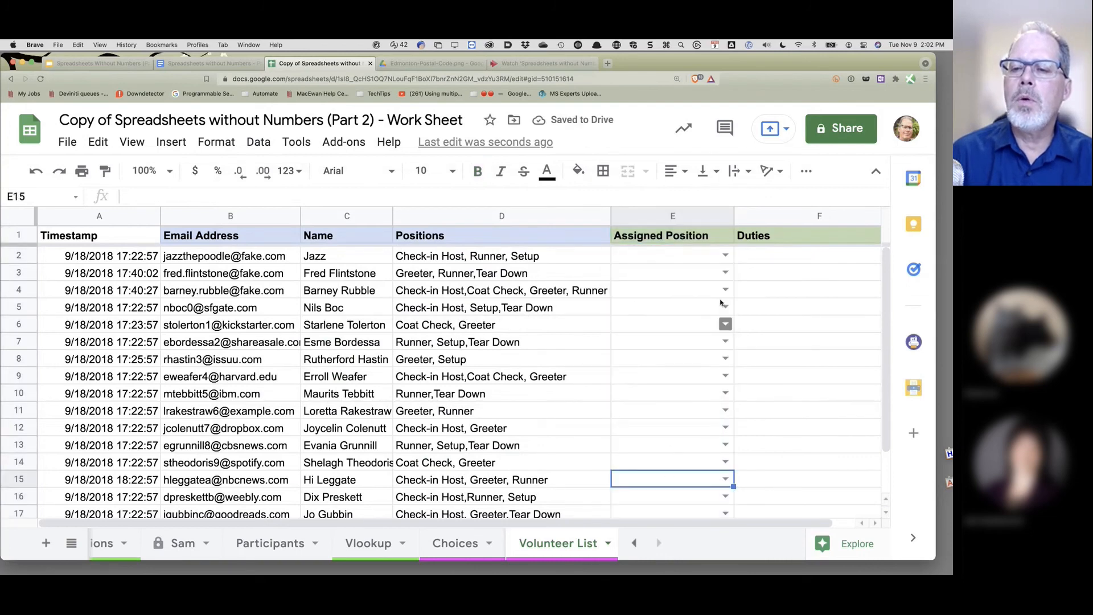
click(725, 256)
click(677, 276)
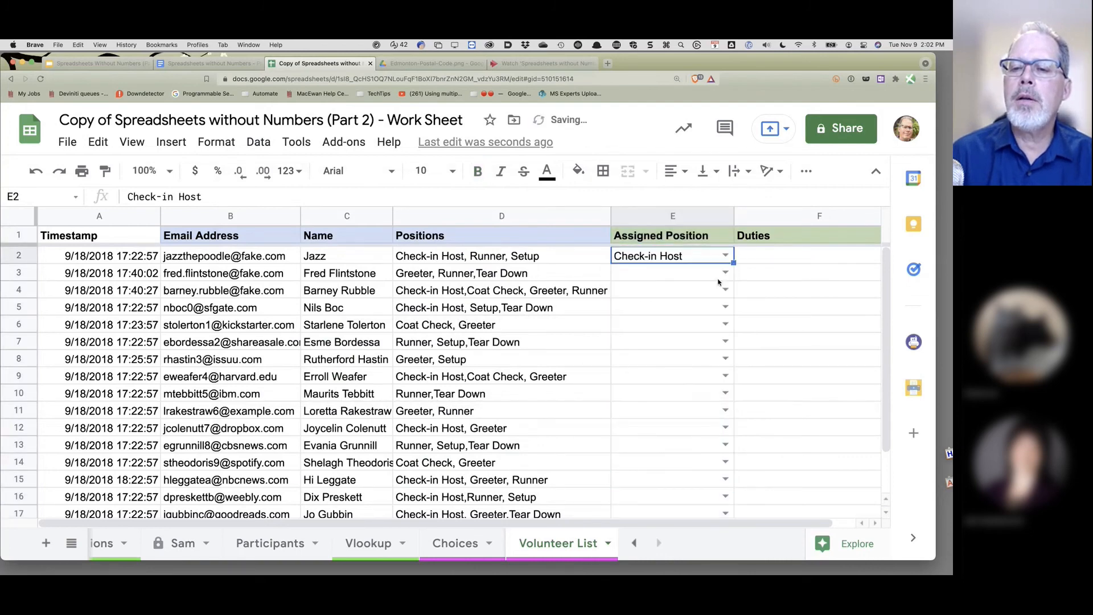
click(725, 273)
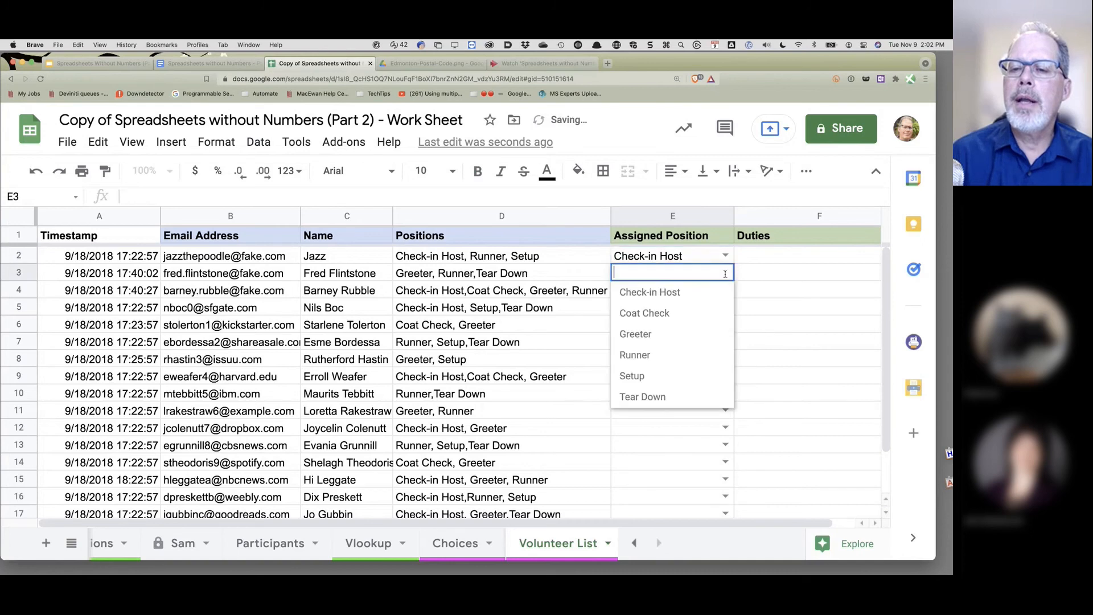
click(691, 313)
click(764, 256)
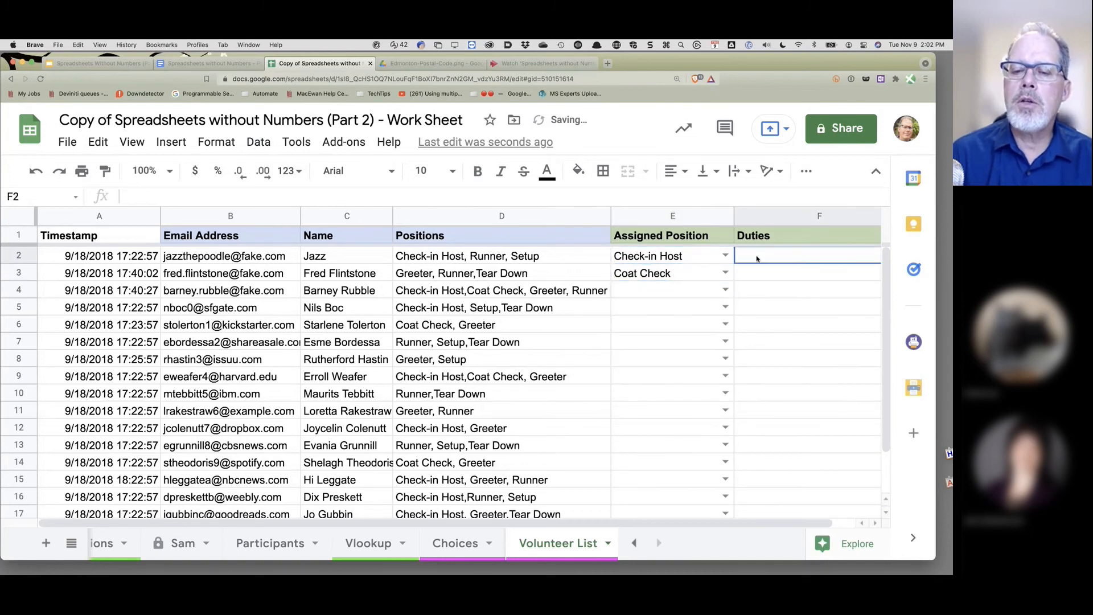
click(465, 557)
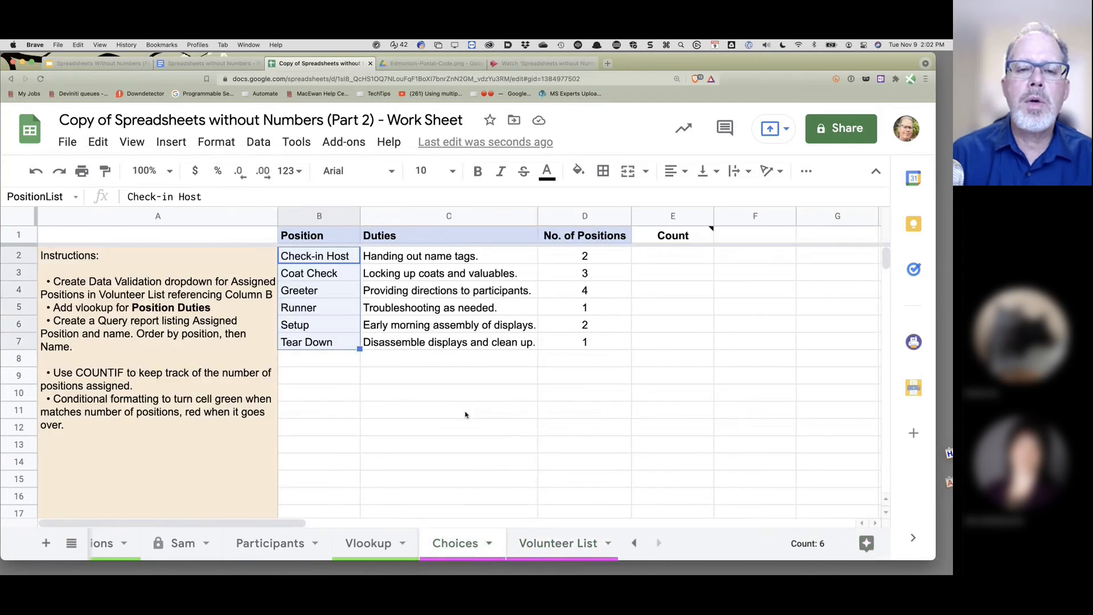
- Name the Position and Duties cells Choices!B2:C7 'DutiesList'
click(452, 407)
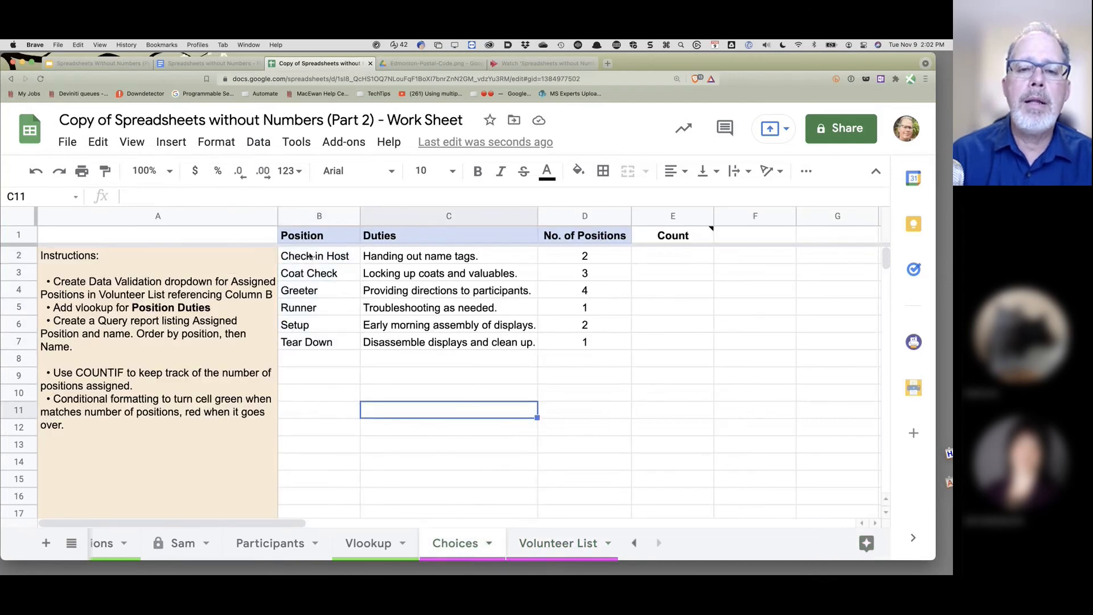
click(349, 260)
drag(349, 261, 443, 345)
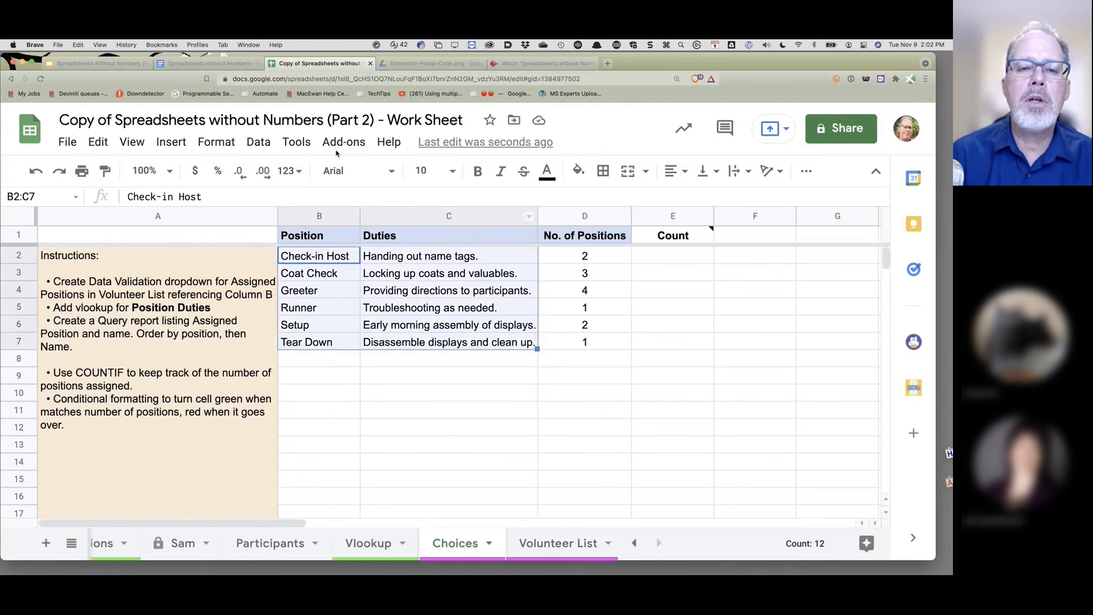
click(263, 145)
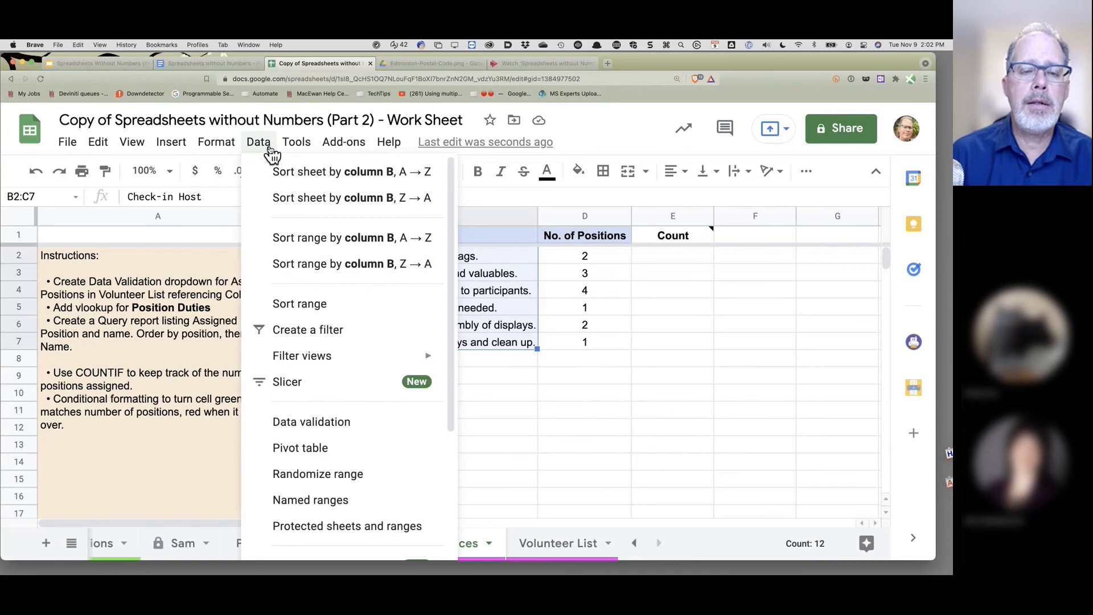
click(340, 499)
text(Duti)
text(esList)
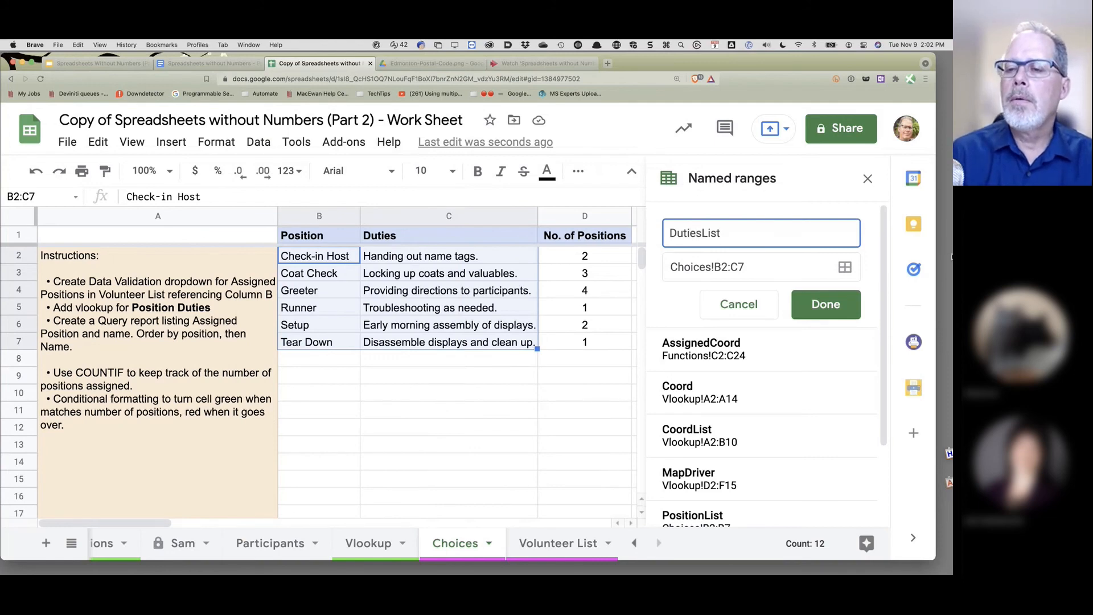
click(825, 304)
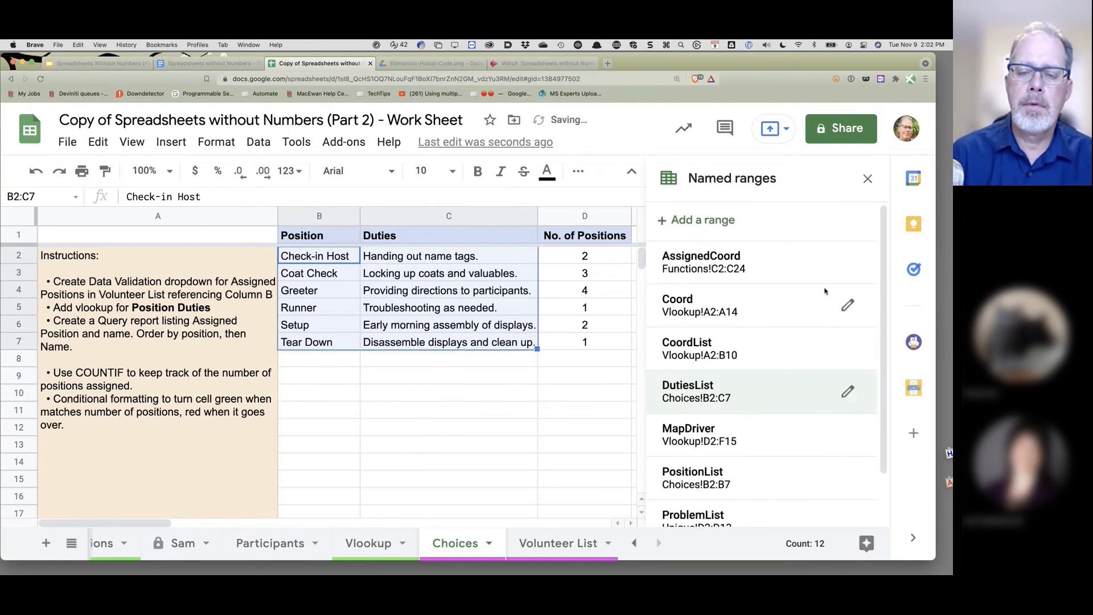
click(561, 546)
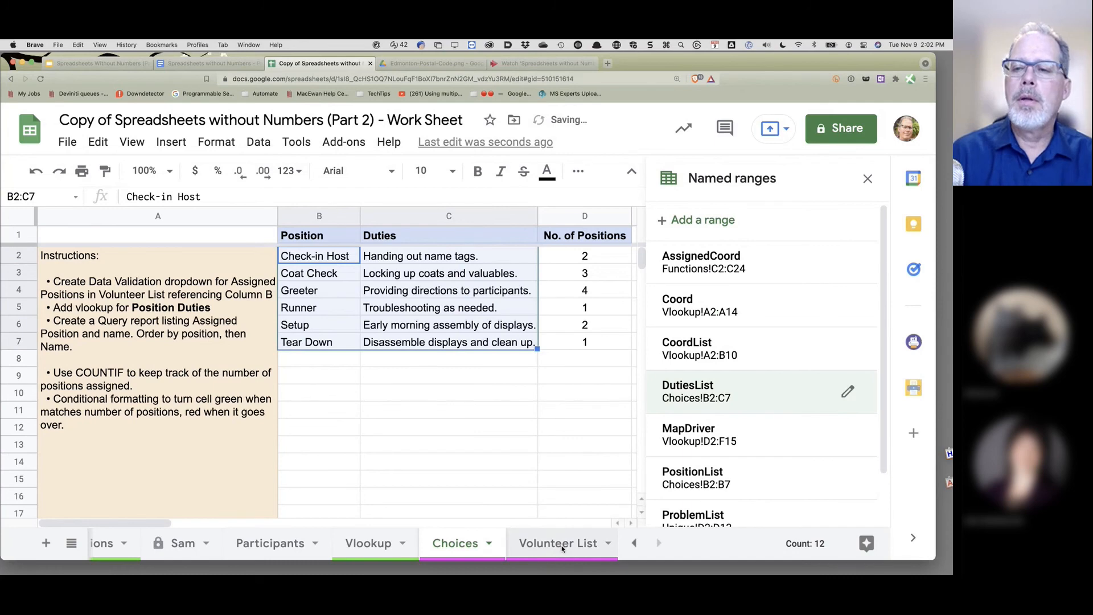
- Enter =VLOOKUP(E2,DutiesList,2) in F2 to show the assigned position's duties
click(867, 179)
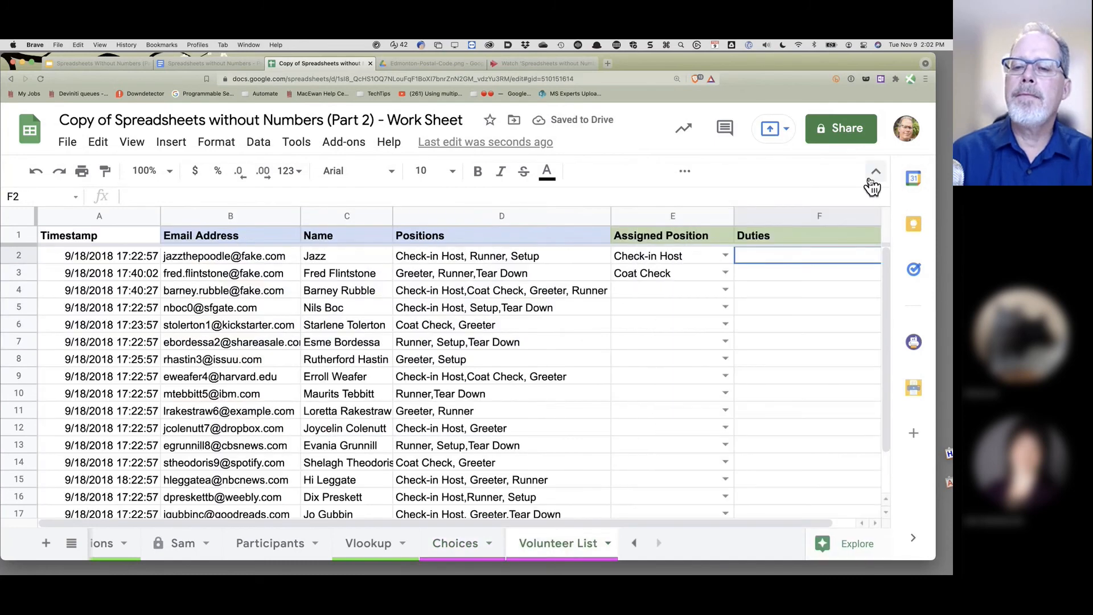
double_click(771, 256)
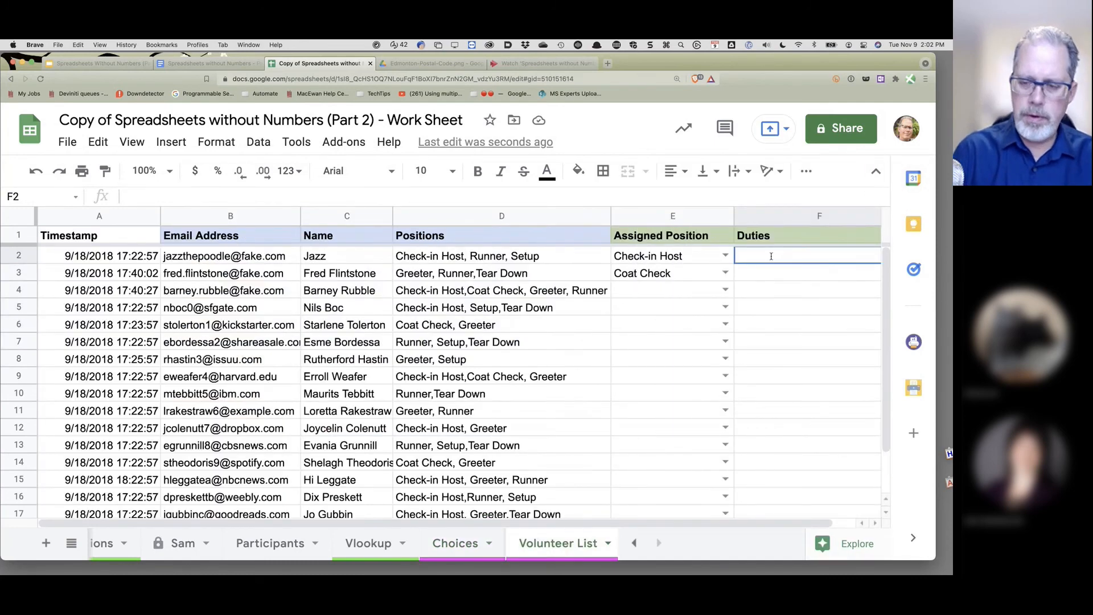
text(=vl)
key(Tab)
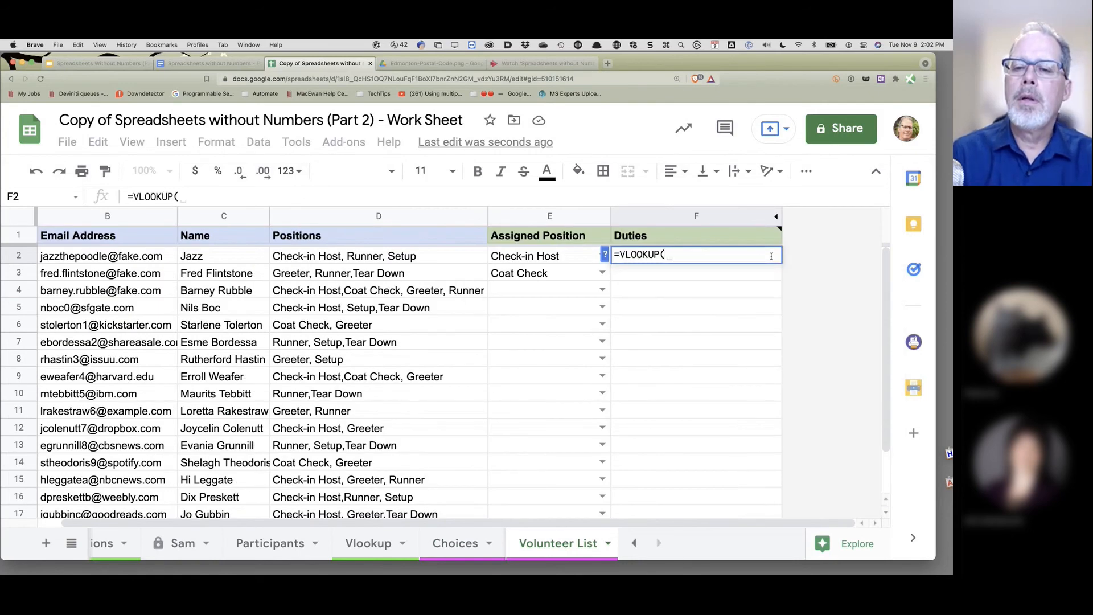
click(541, 259)
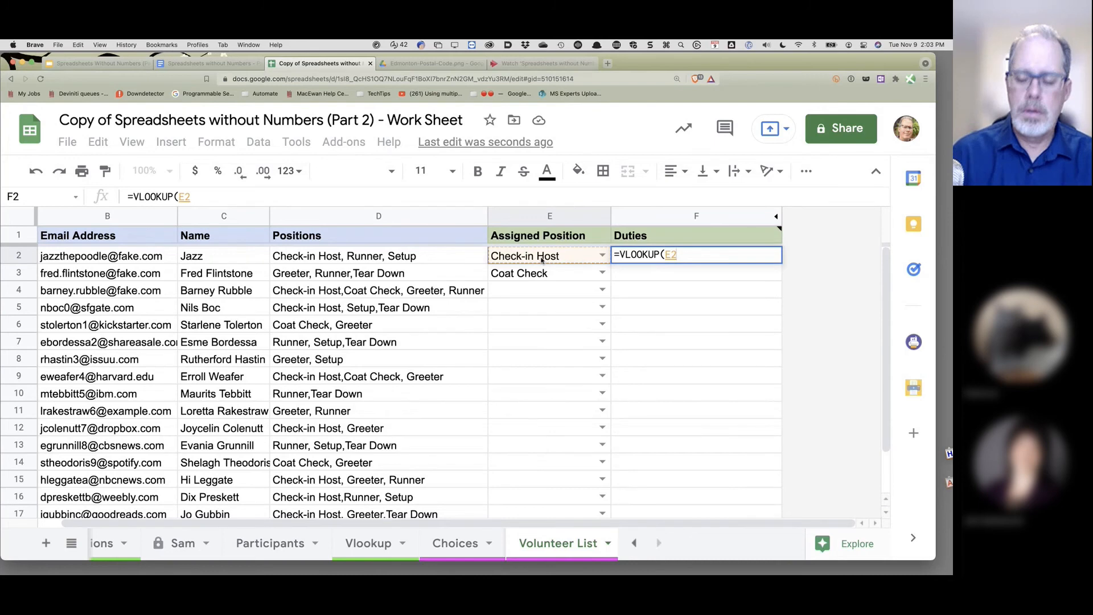
text(,)
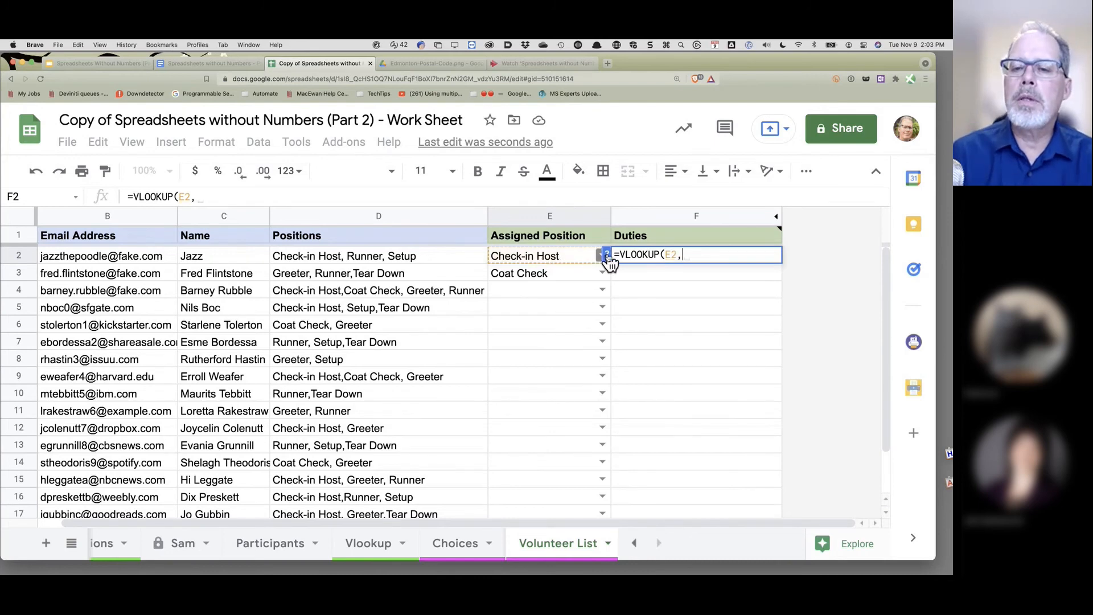
click(607, 255)
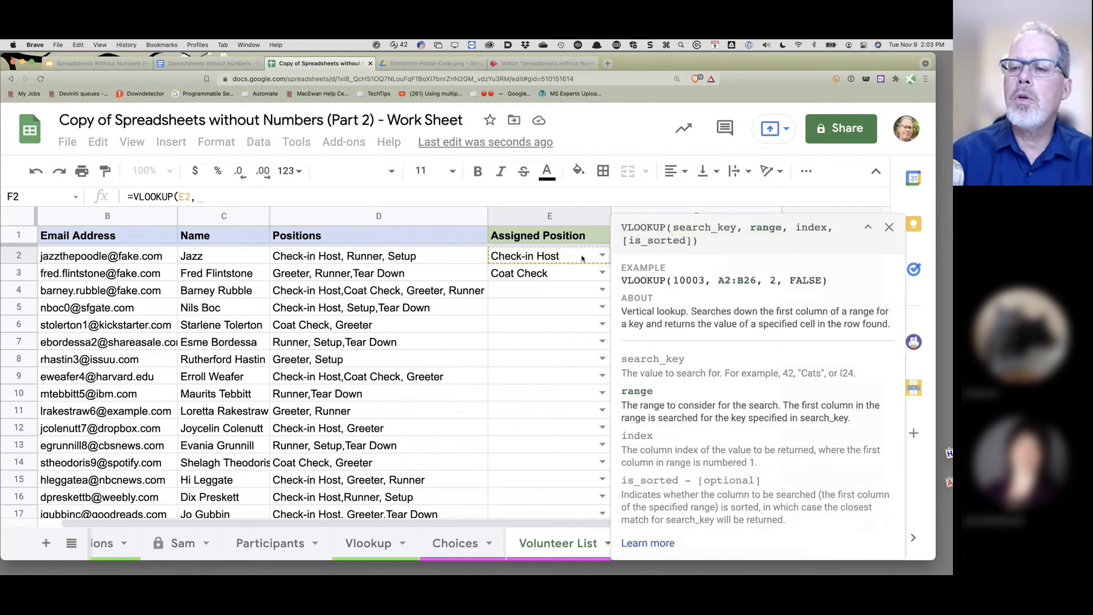
click(888, 227)
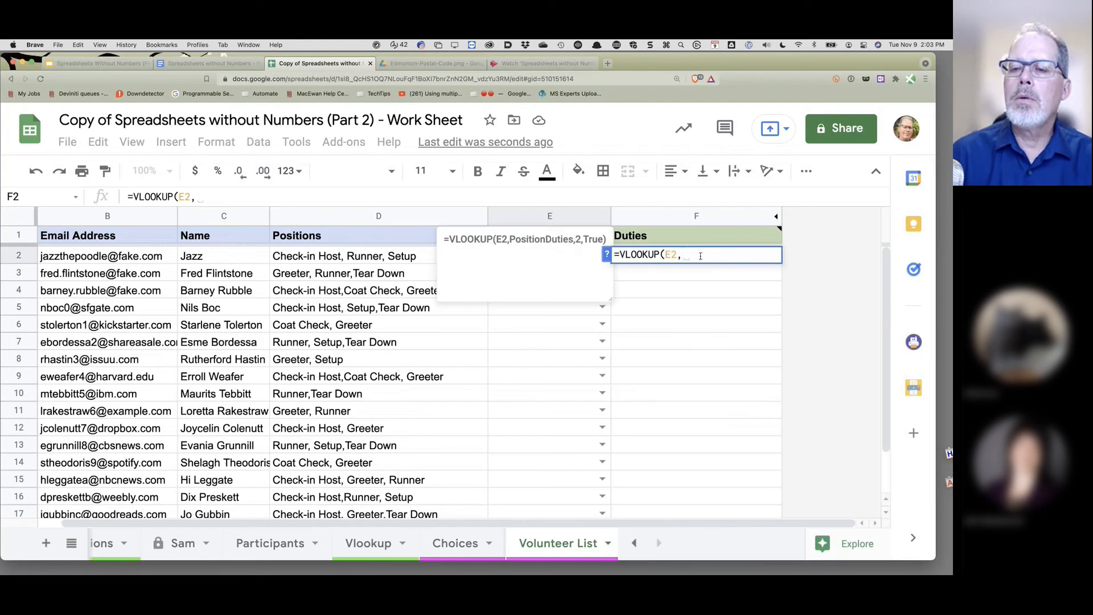
text(Dut)
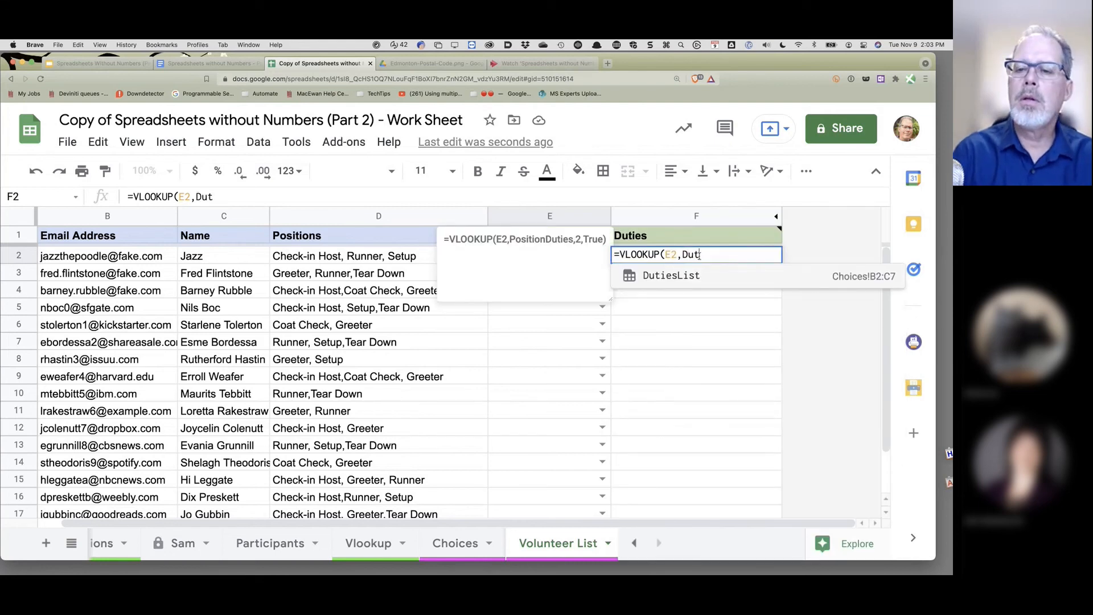
key(Tab)
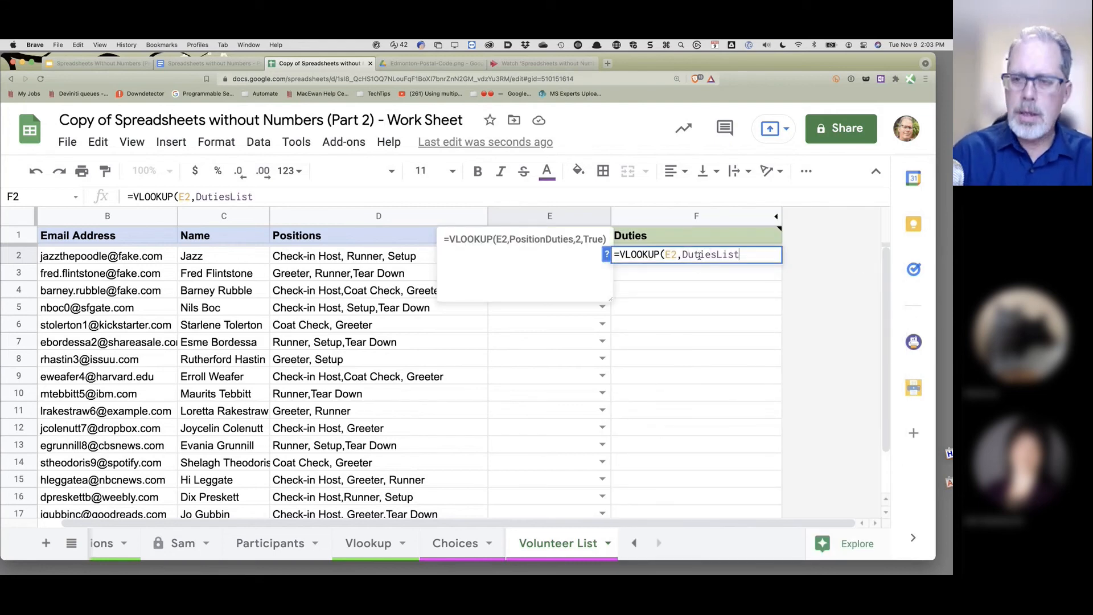
text(,)
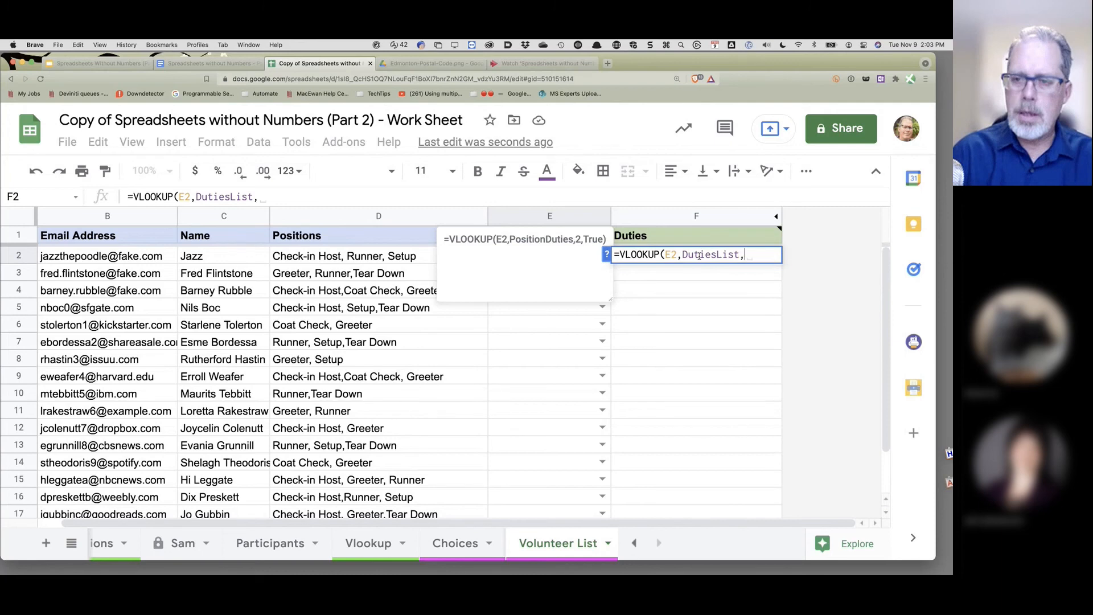
click(606, 254)
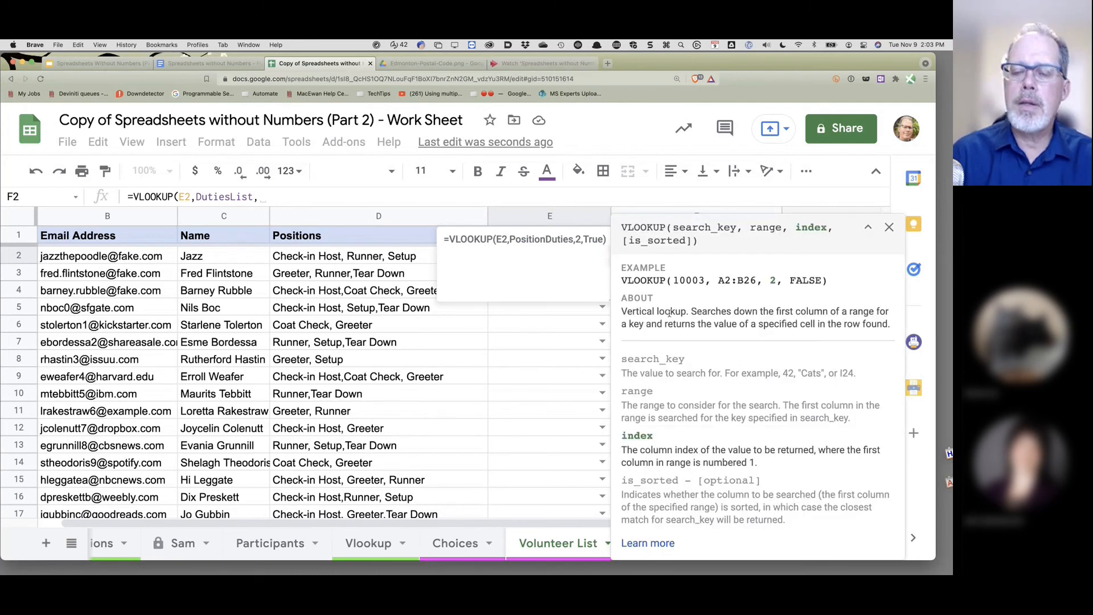
text(2)
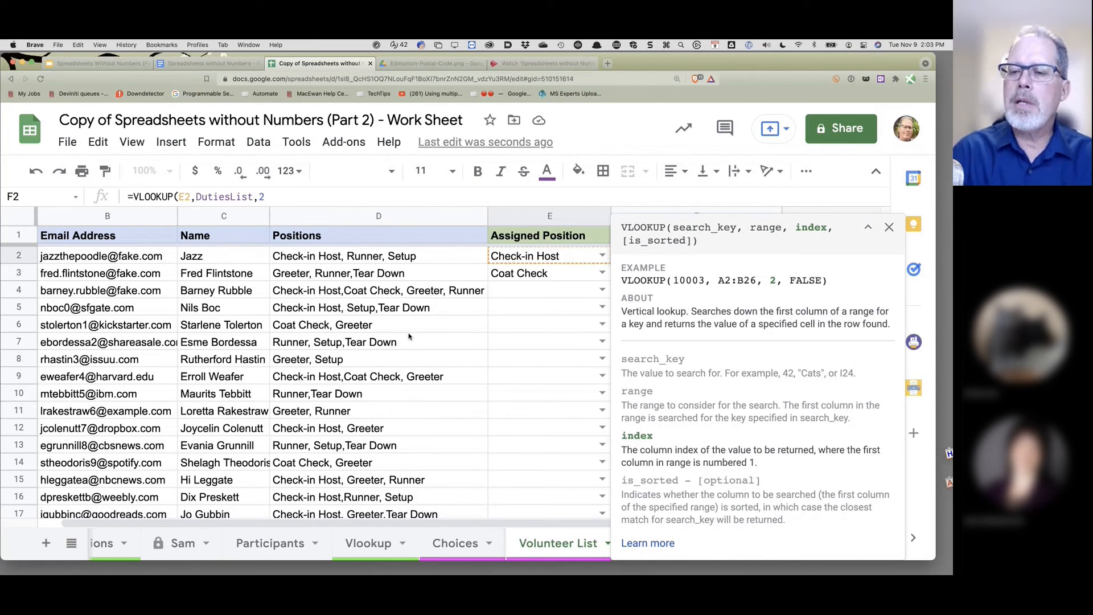
text())
key(Return)
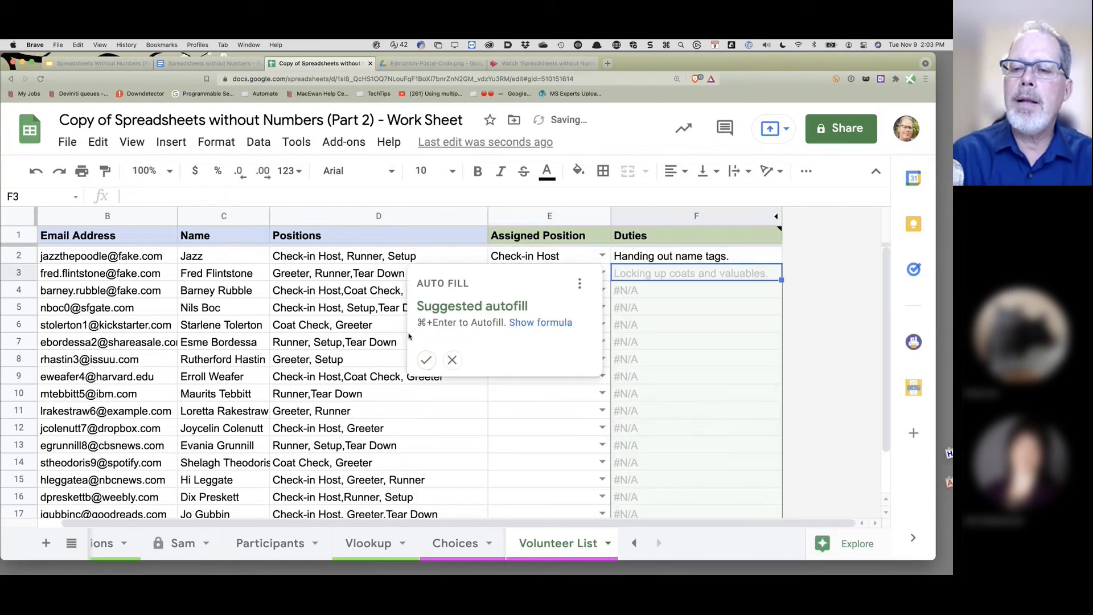
- Autofill the lookup down column F; assign Runner, Setup, Check-in Host, Check-in Host, Coat Check to E4–E8
click(428, 361)
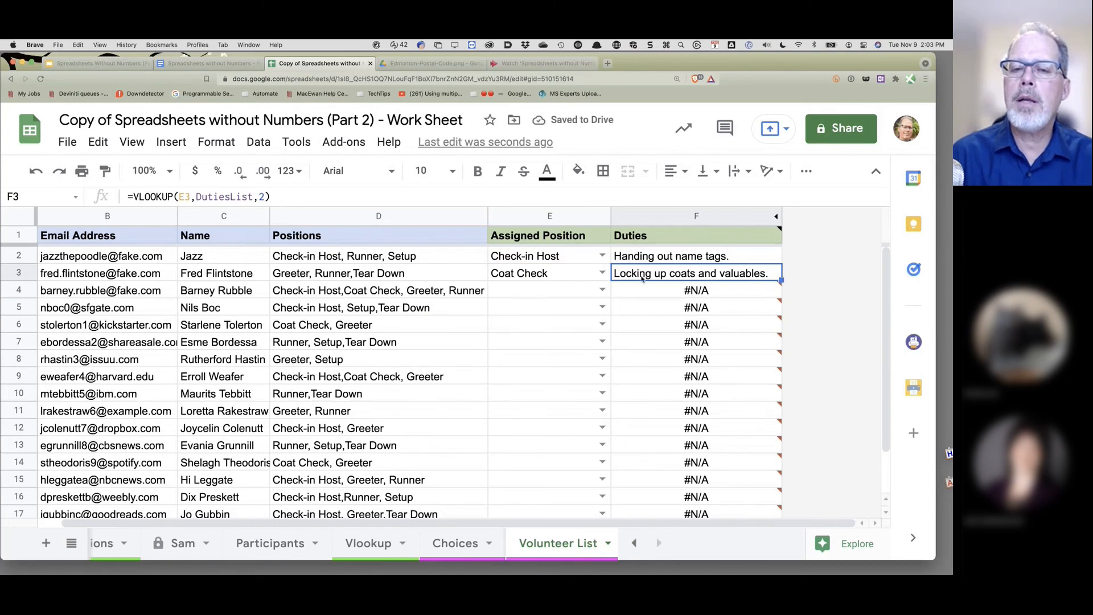
click(602, 290)
click(555, 381)
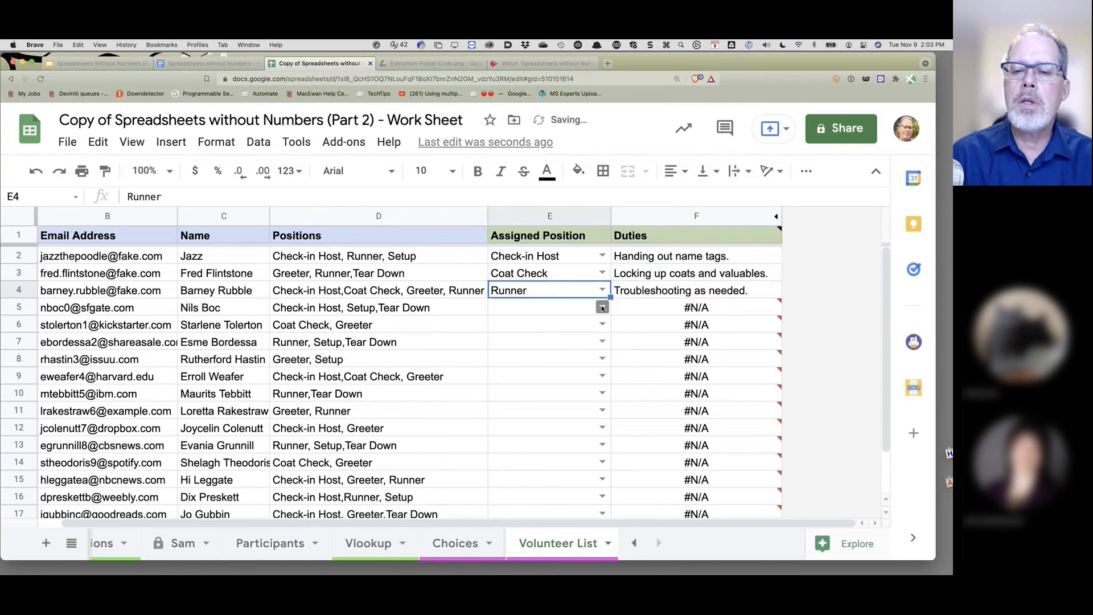
click(602, 307)
click(532, 411)
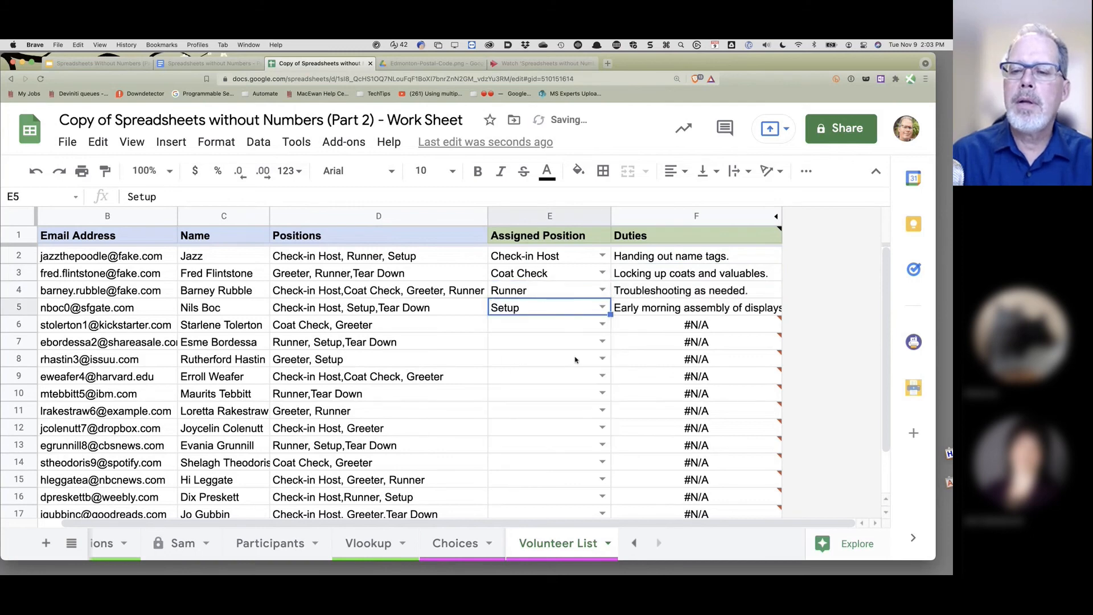
click(602, 324)
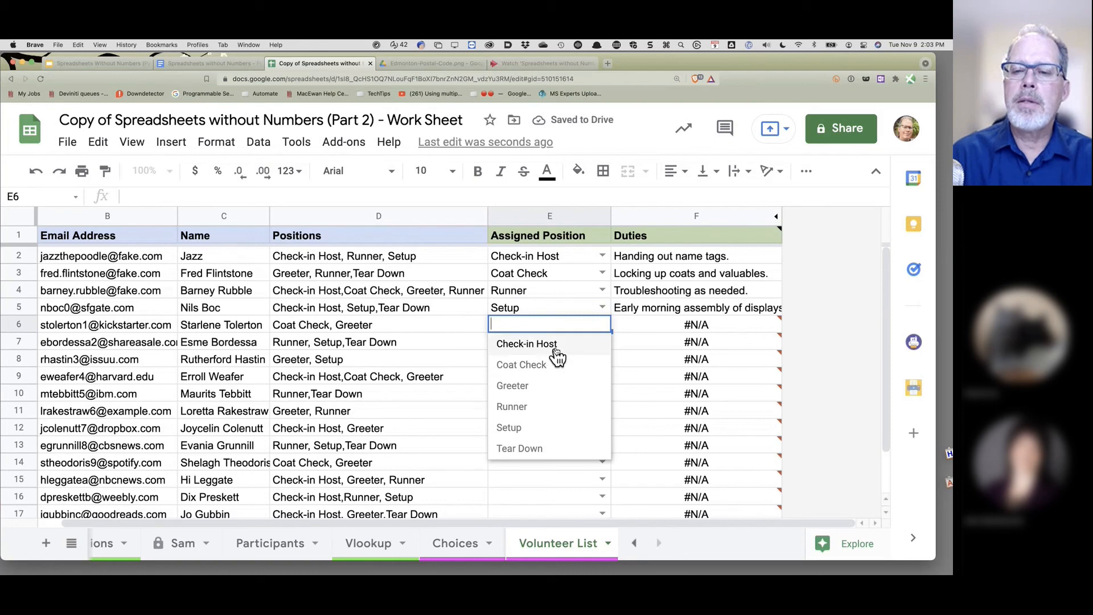
click(555, 346)
click(602, 342)
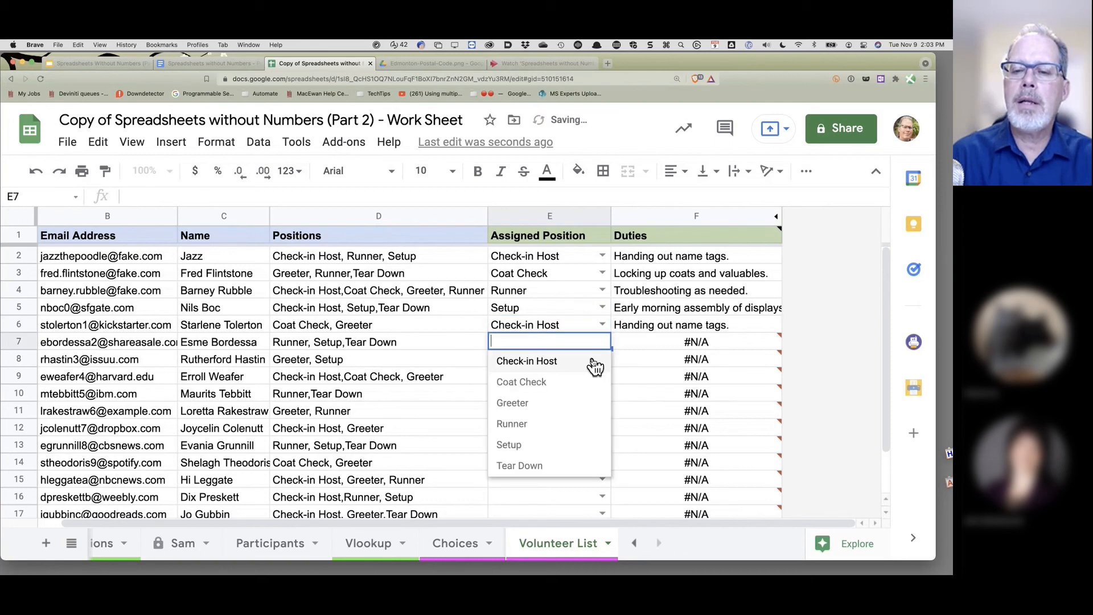
click(594, 365)
click(602, 359)
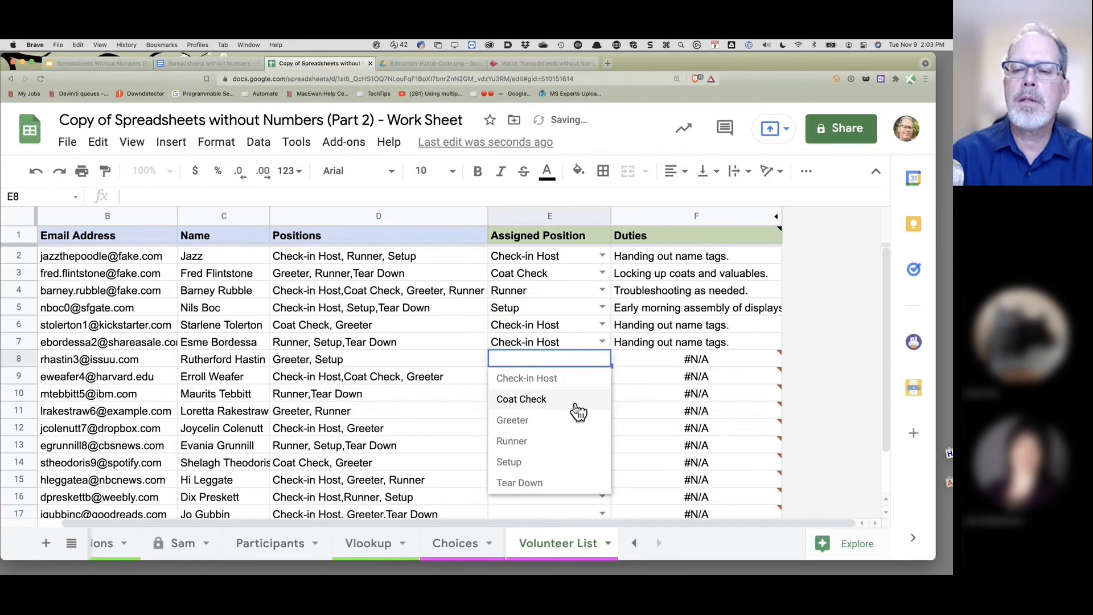
click(577, 401)
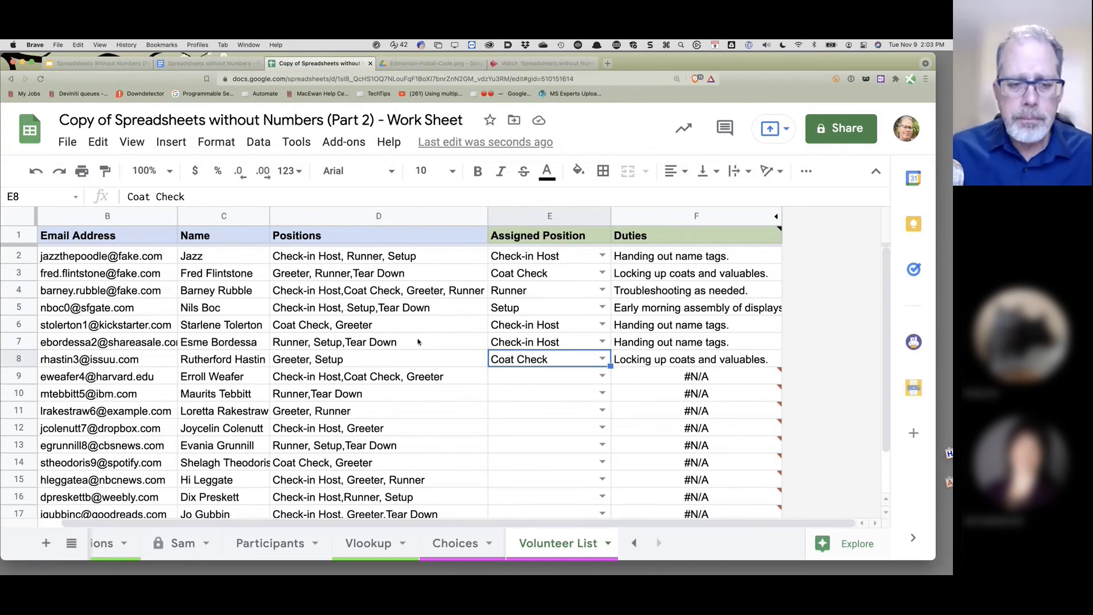
click(307, 256)
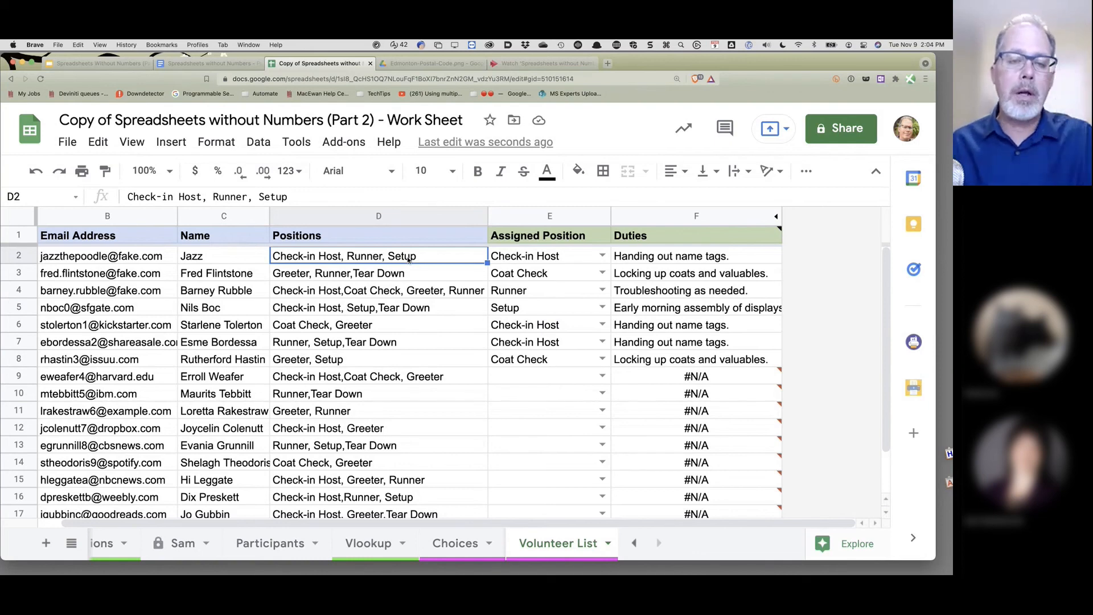
- Create a filter view named 'Checkin' on the Positions column (column D)
click(387, 215)
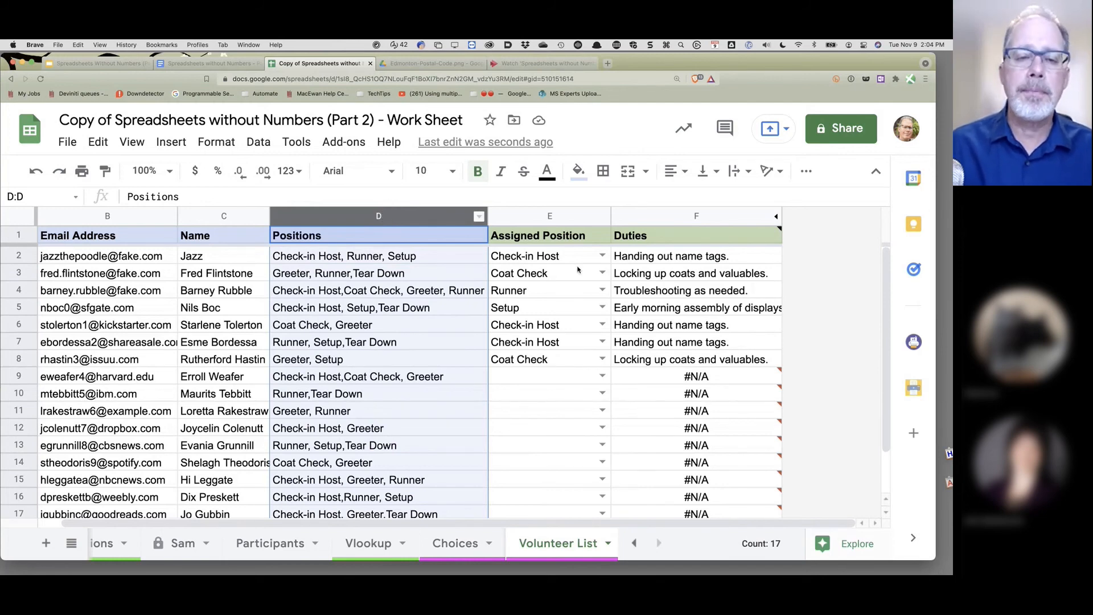
click(807, 174)
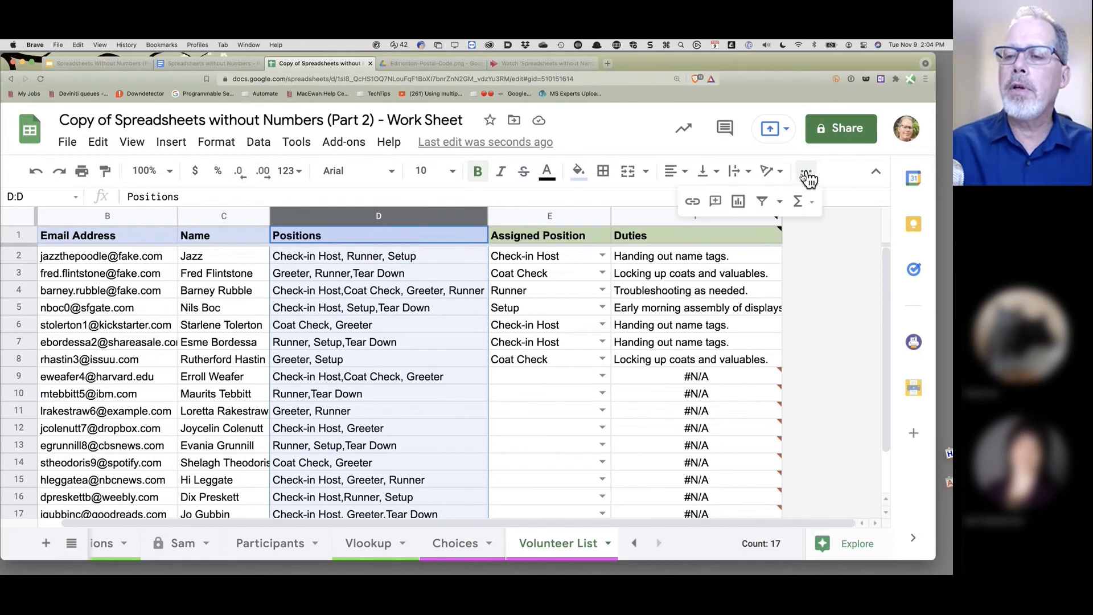
click(780, 201)
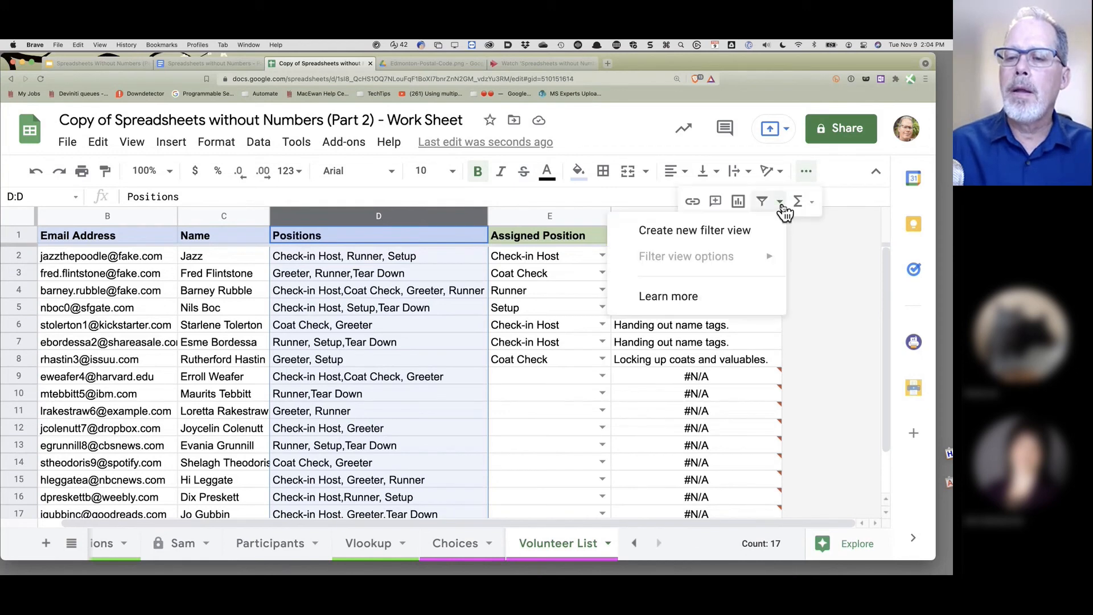
click(715, 240)
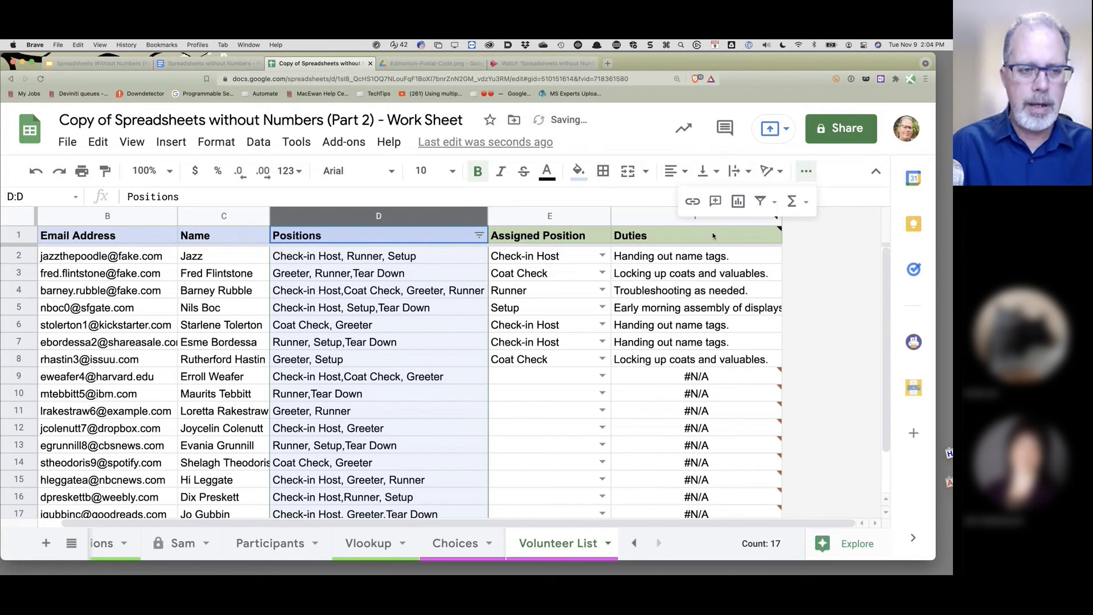
text(Checkin)
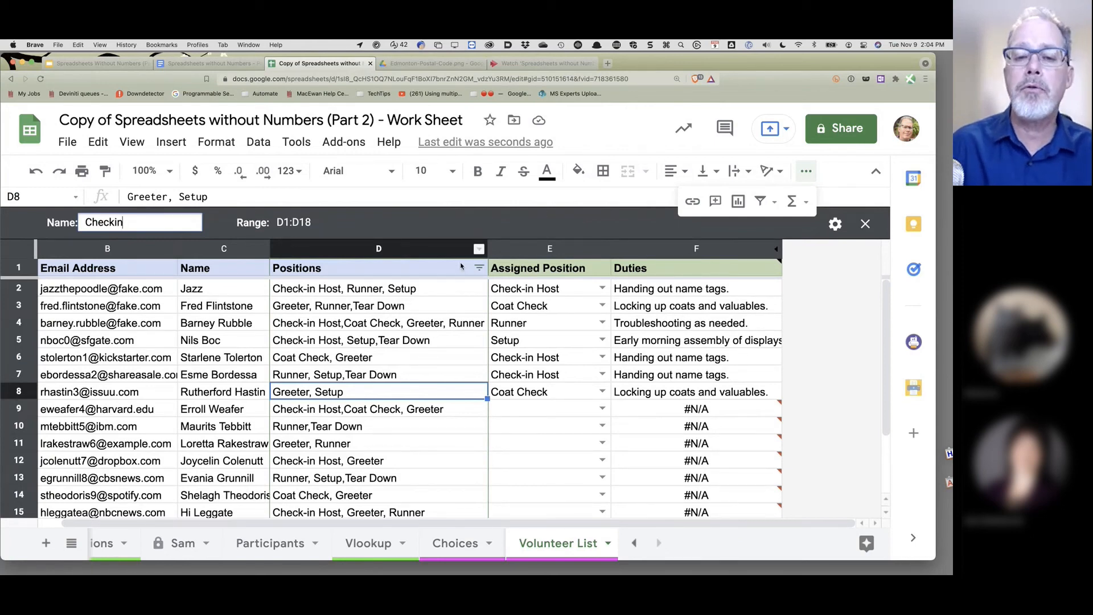
- Filter the Positions column by the condition Text contains 'Check-in'
click(478, 268)
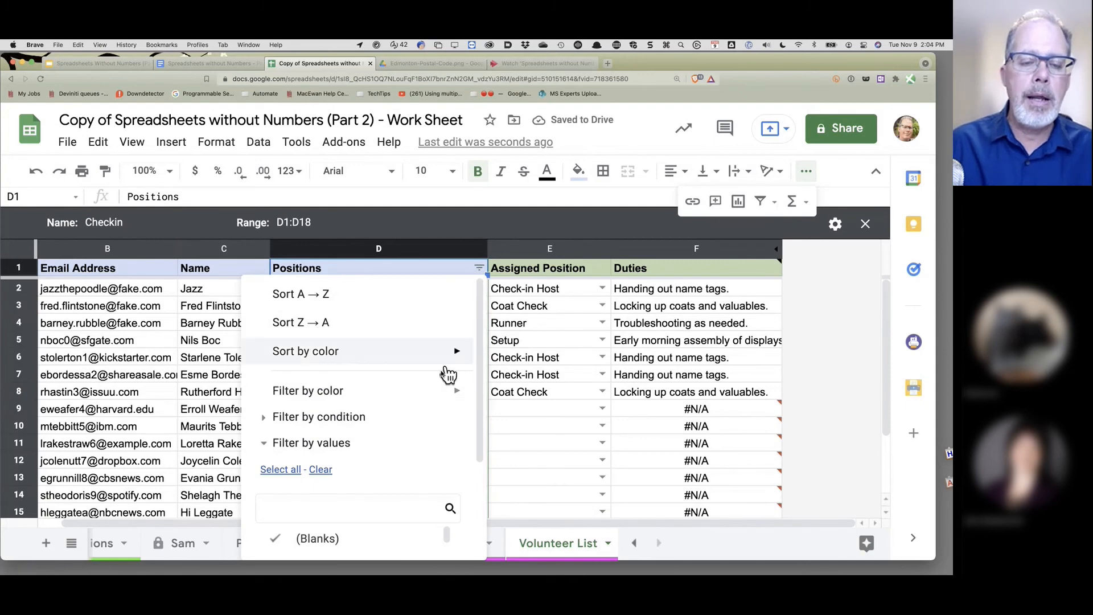
scroll(439, 373, down, 3)
scroll(395, 463, down, 2)
scroll(395, 463, up, 1)
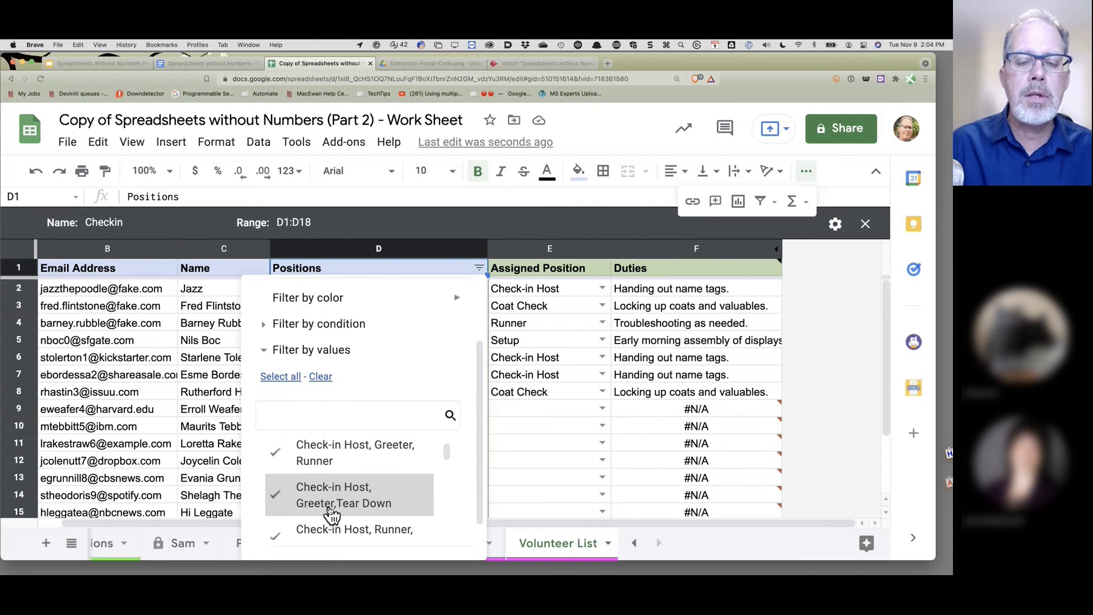
scroll(403, 453, up, 2)
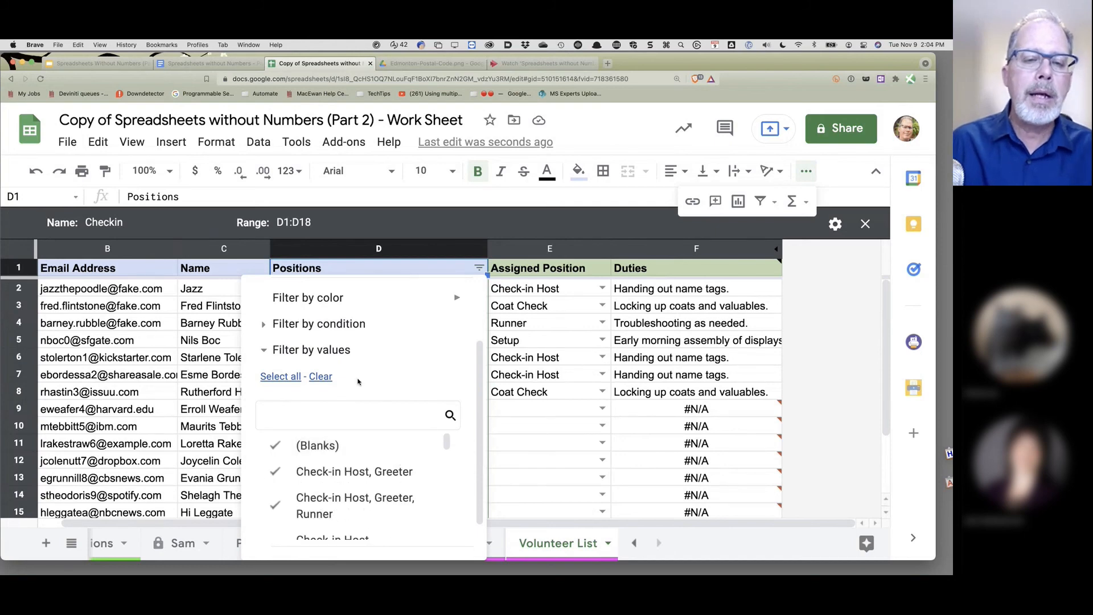
click(325, 328)
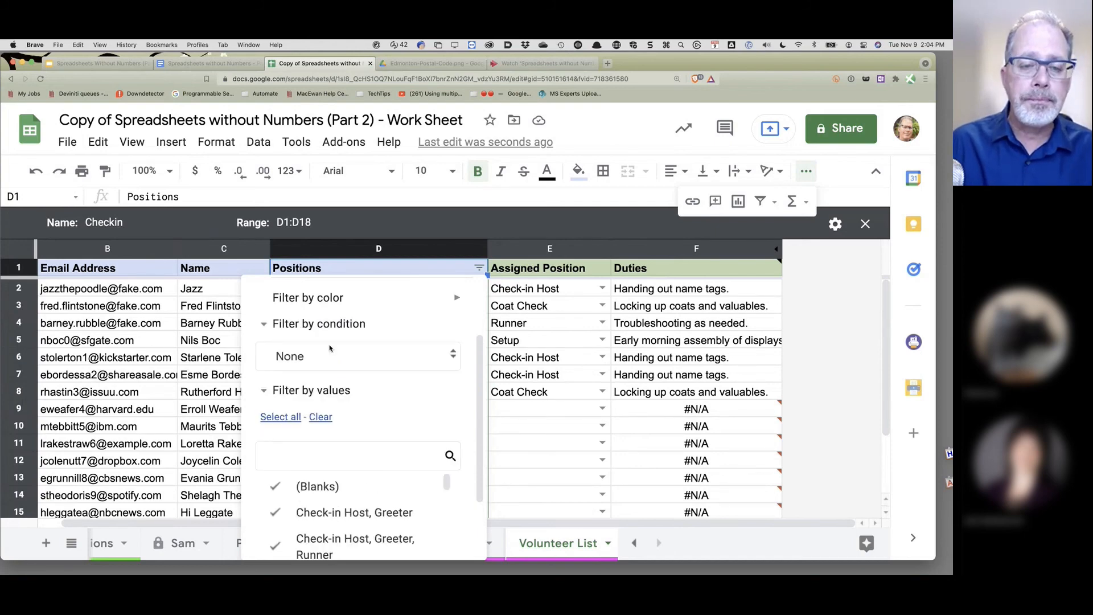
click(319, 358)
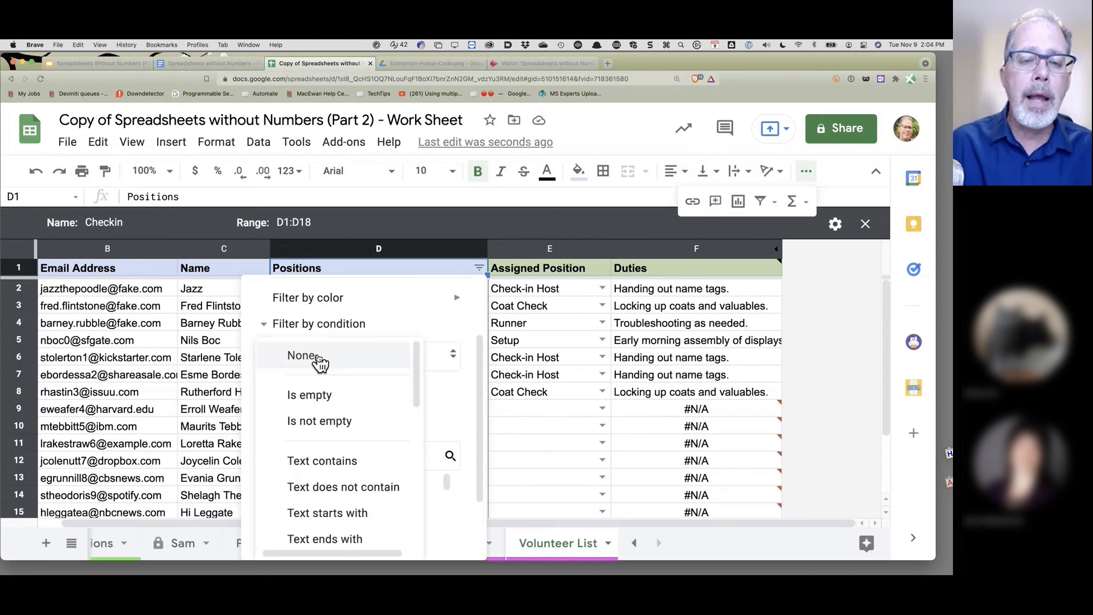
click(344, 461)
click(329, 395)
text(Chec)
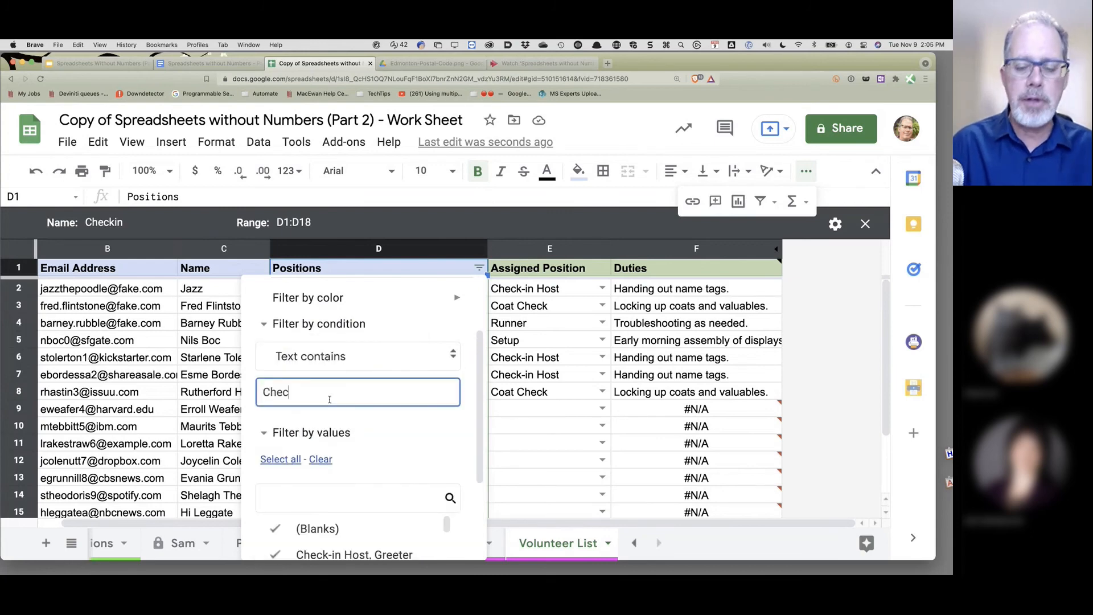
text(k-in)
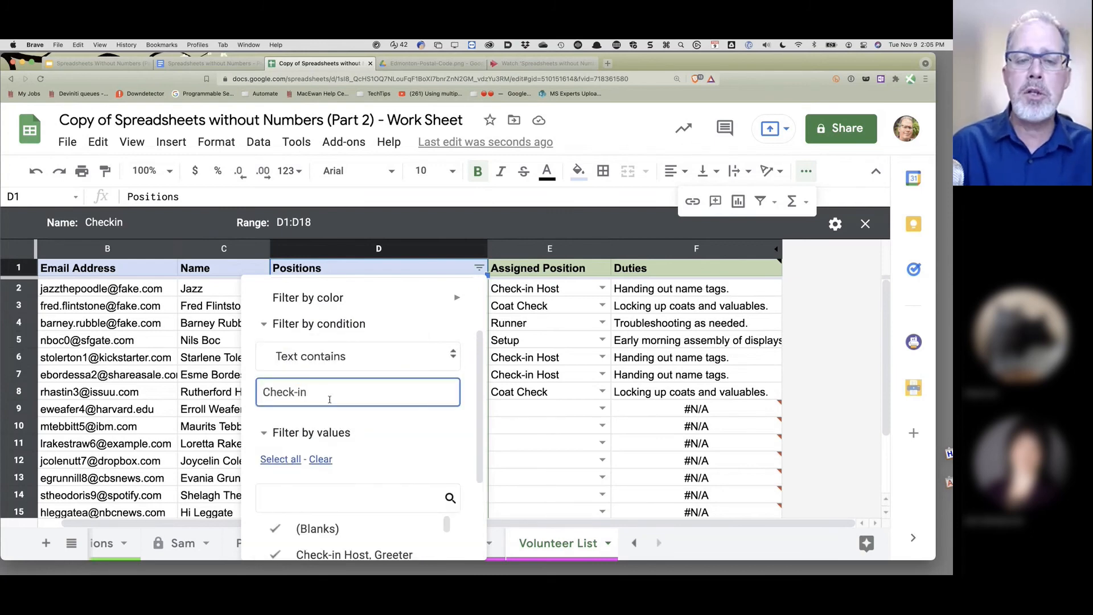
scroll(466, 380, down, 3)
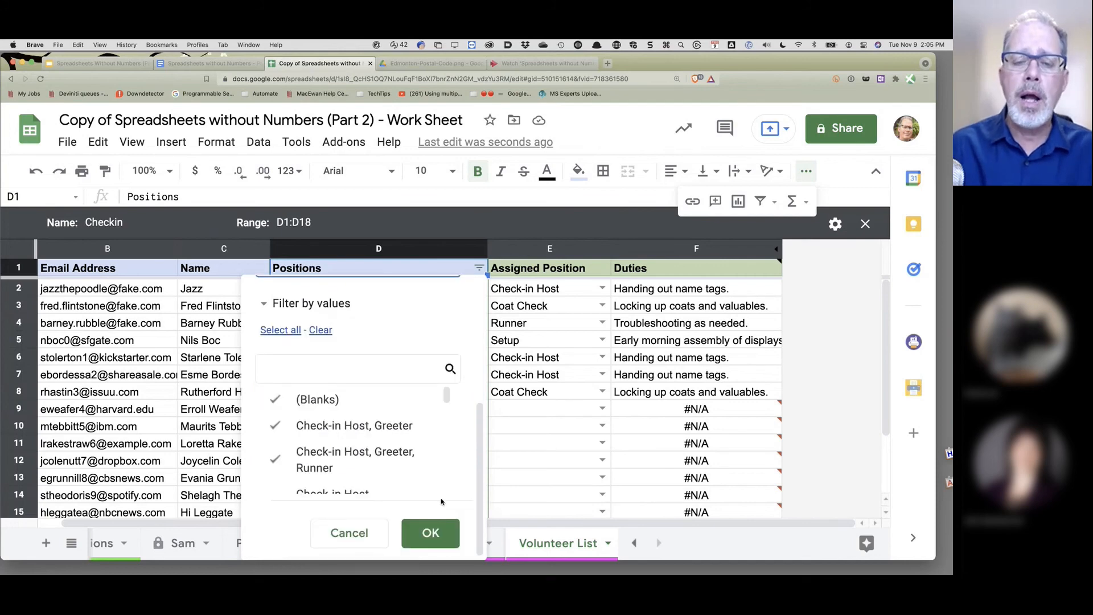
click(431, 534)
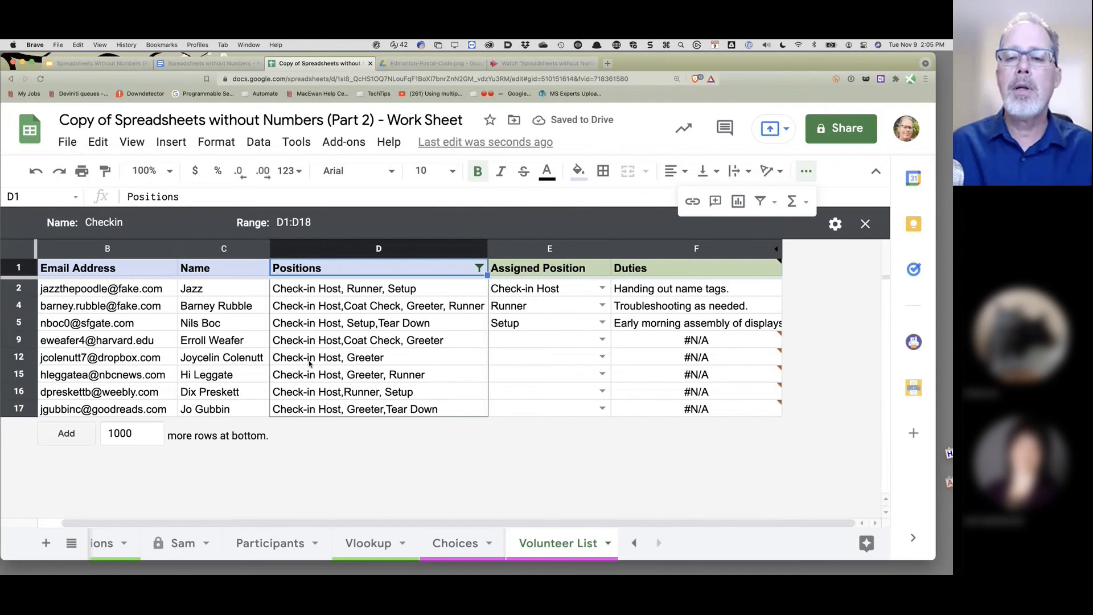
- Set E2, E4 and E5 to Check-in Host, then close the Checkin filter view
click(602, 289)
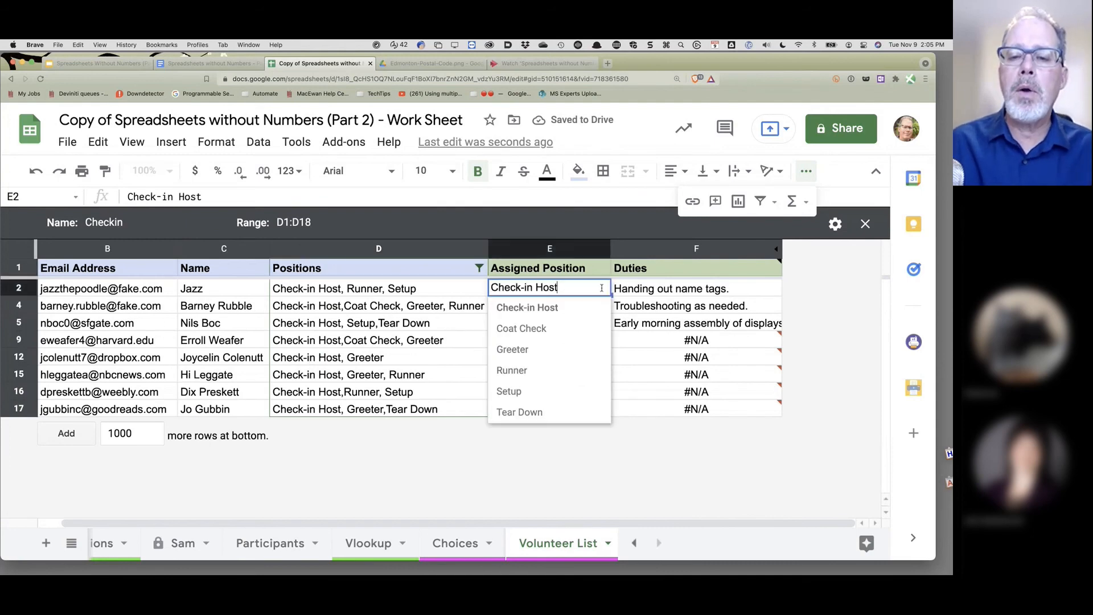
click(565, 307)
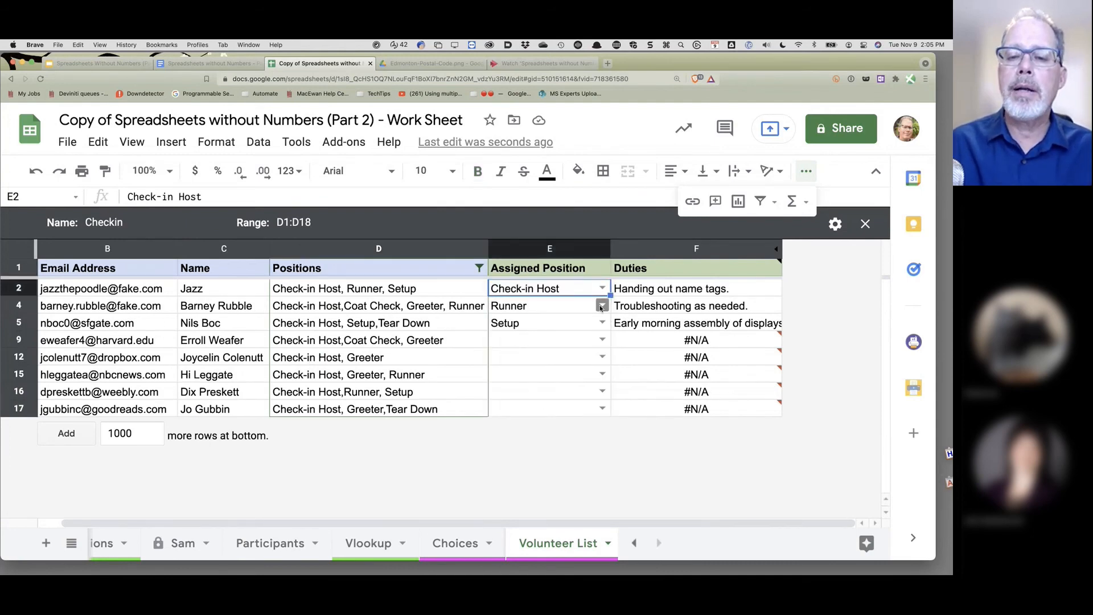
click(602, 306)
click(591, 323)
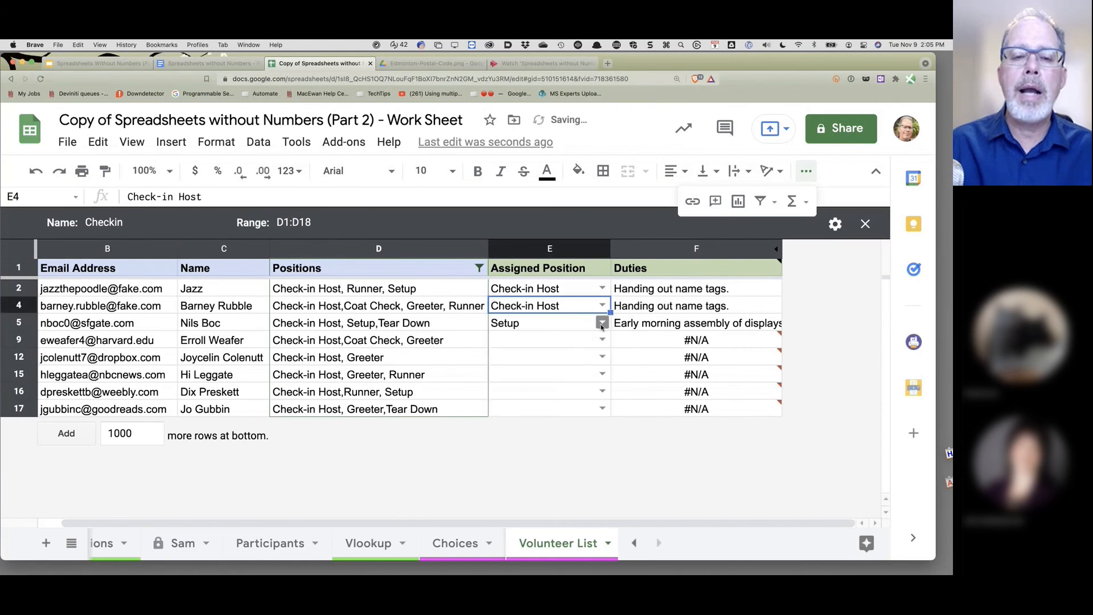
double_click(601, 324)
click(562, 342)
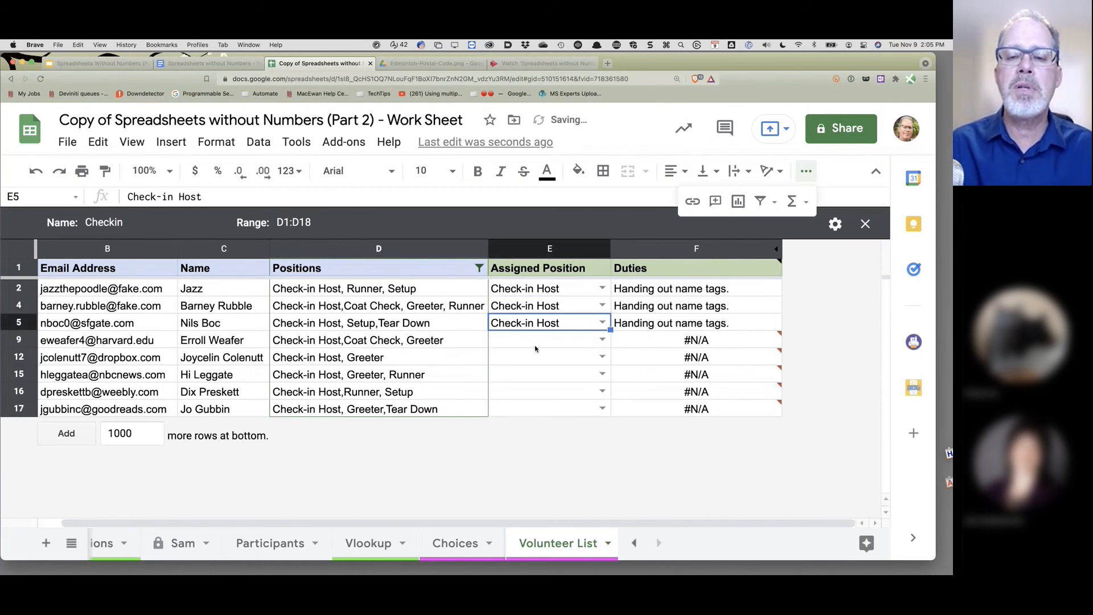
click(865, 224)
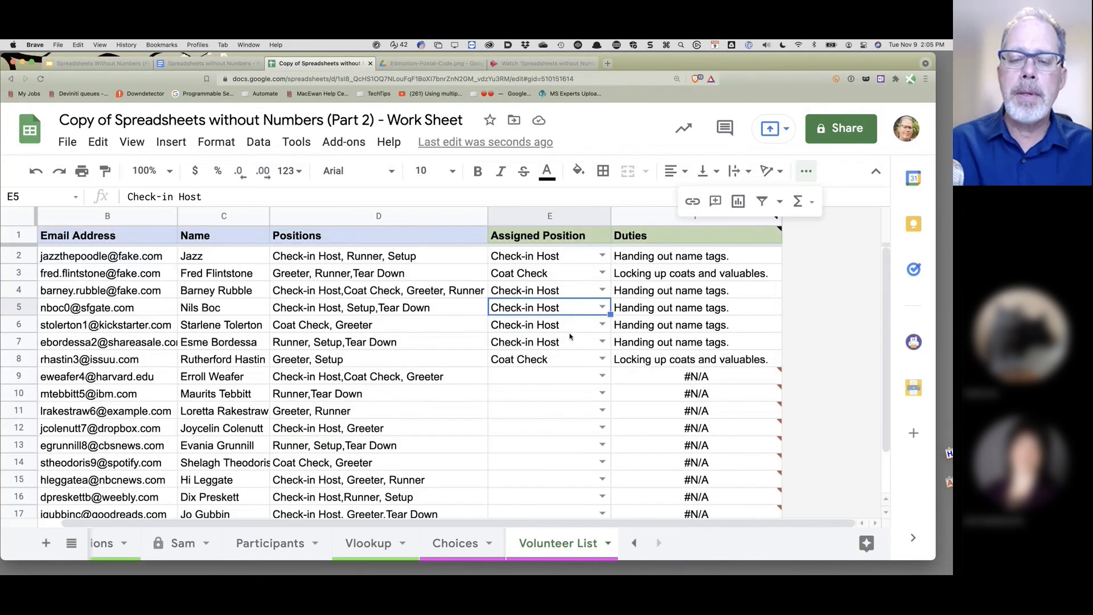
click(457, 544)
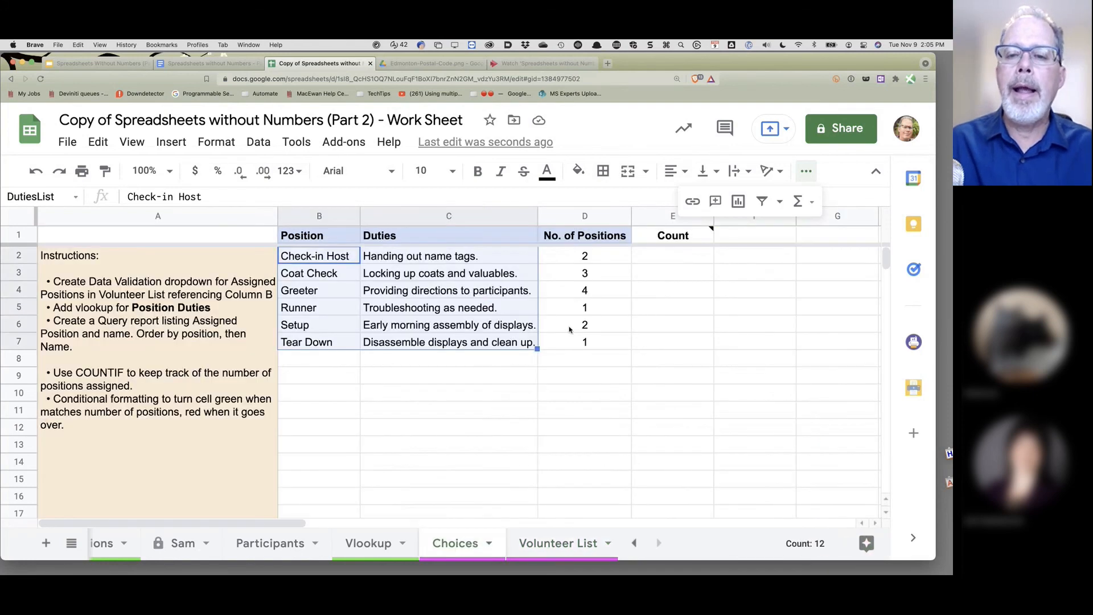
- Define the named range AssignedPosition for column E of the Volunteer List sheet
click(659, 374)
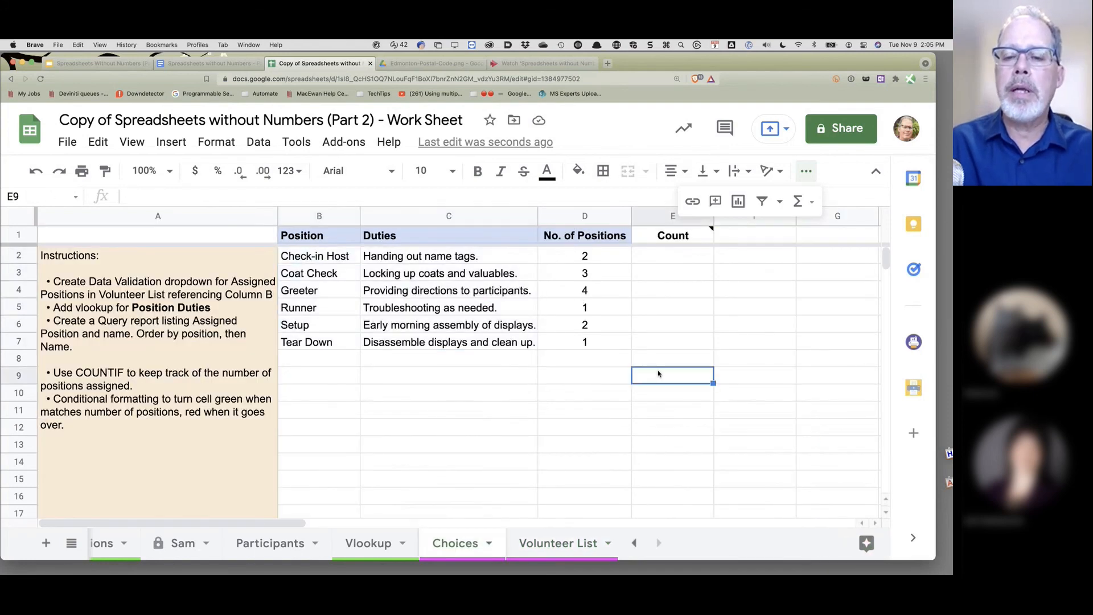
click(537, 545)
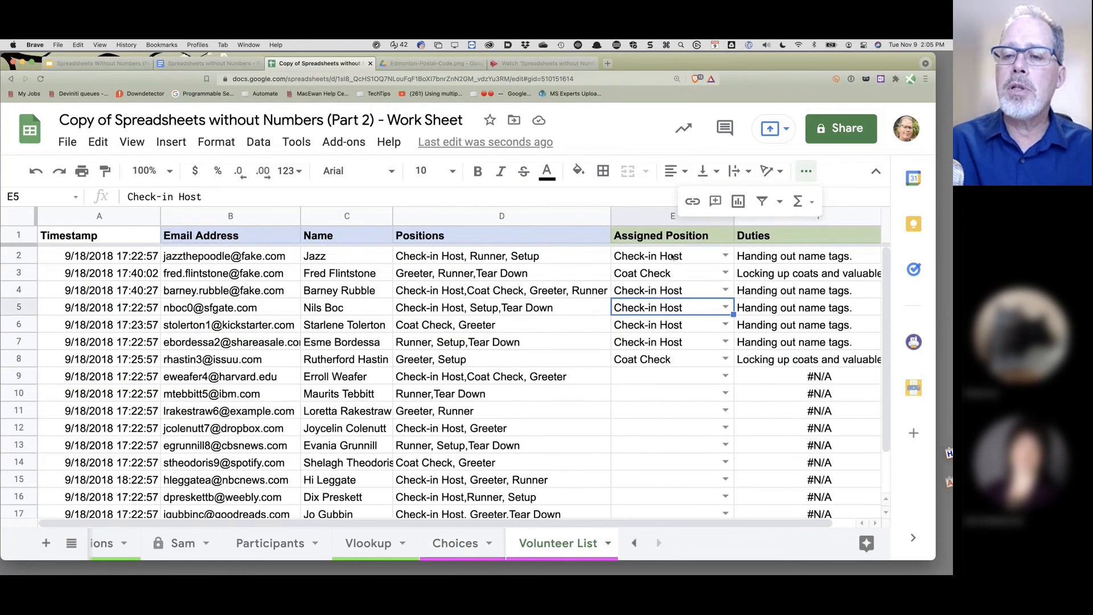
click(653, 218)
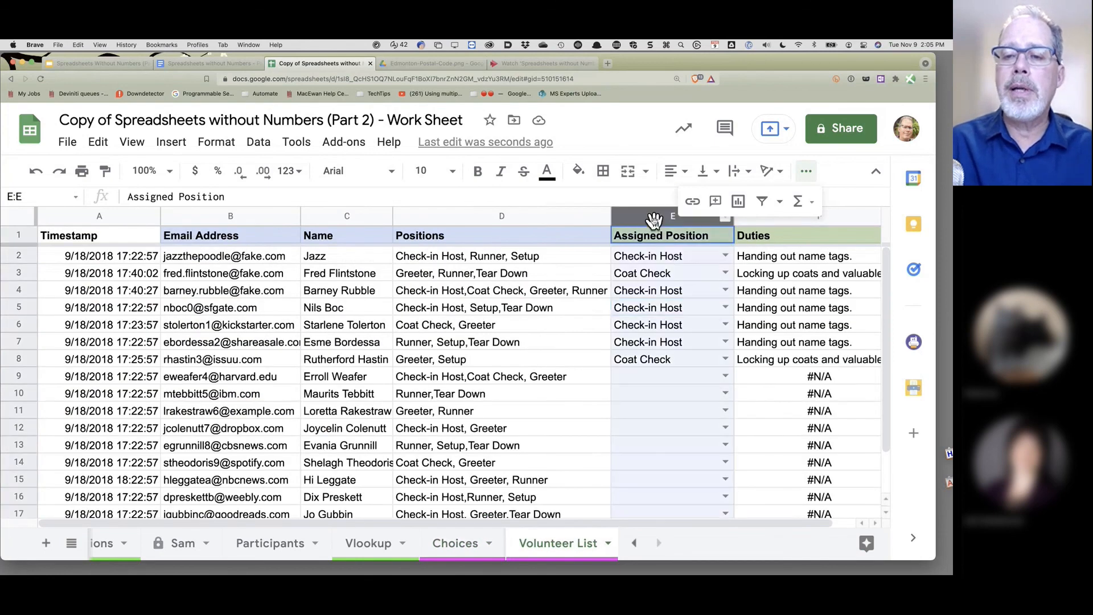
click(262, 149)
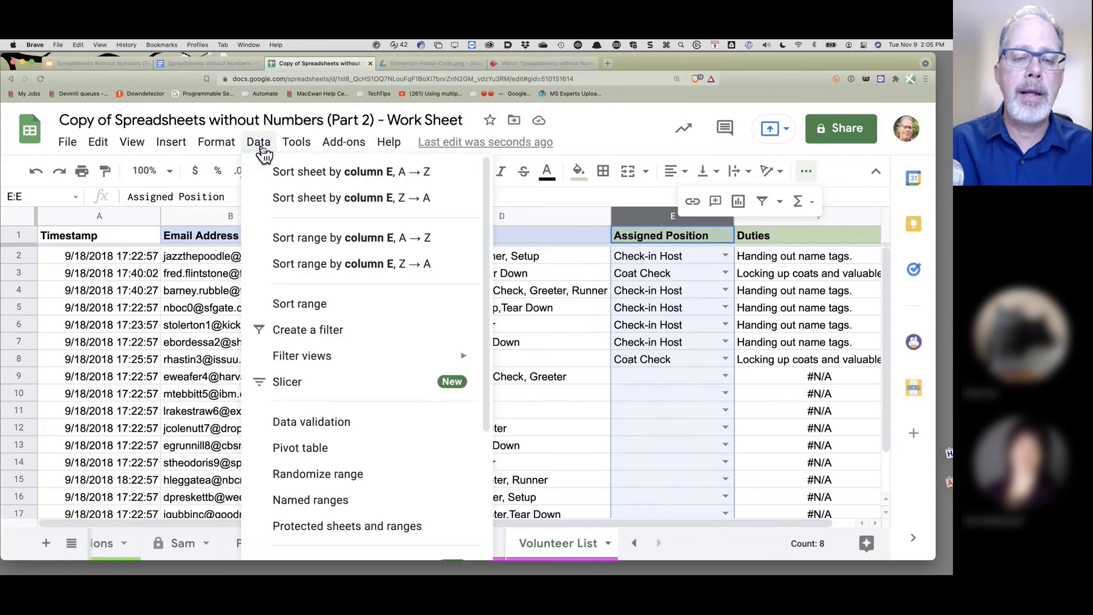
click(308, 500)
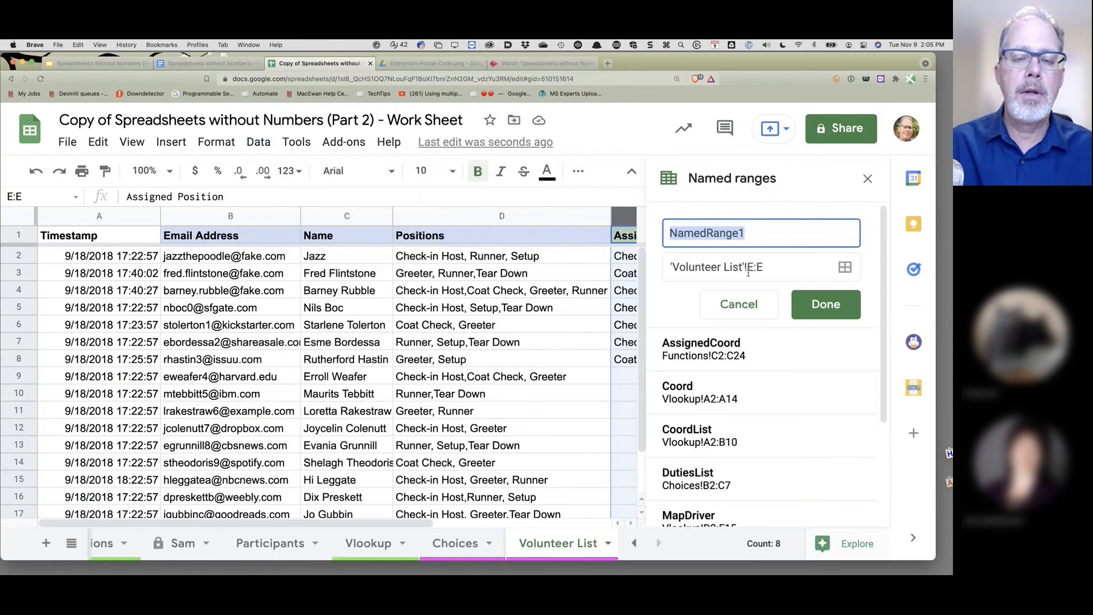
text(Assig)
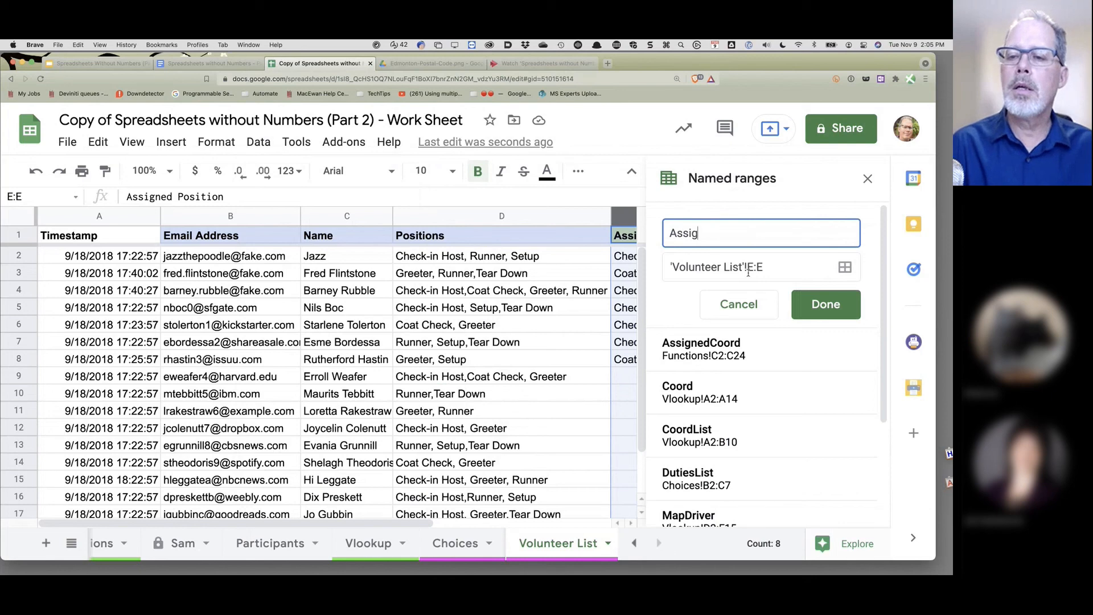
text(nedPositon)
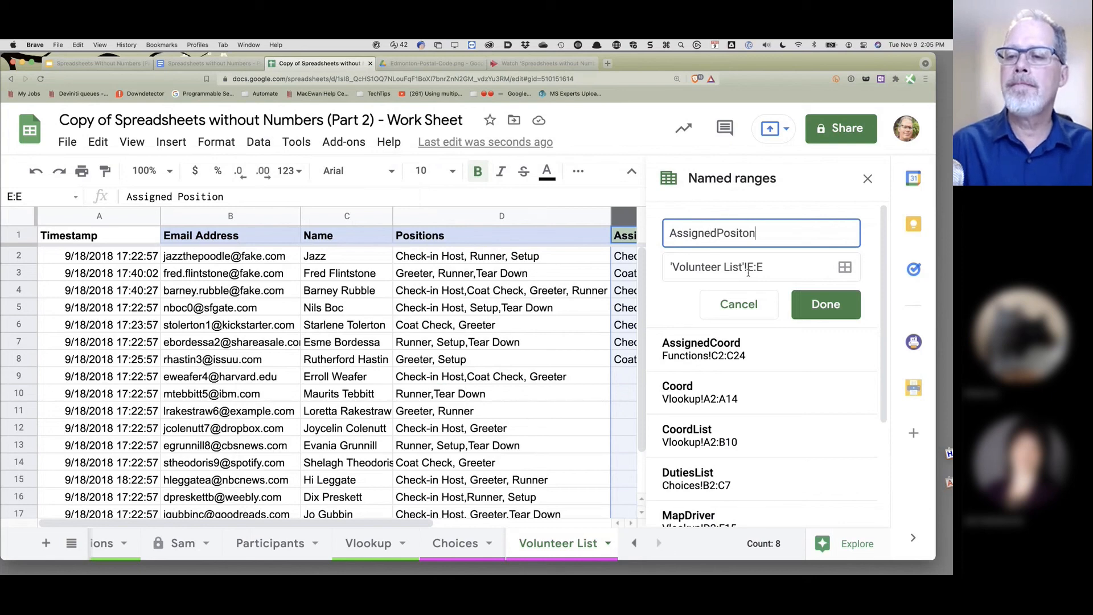
key(BackSpace)
key(BackSpace)
key(BackSpace)
text(tion)
click(842, 299)
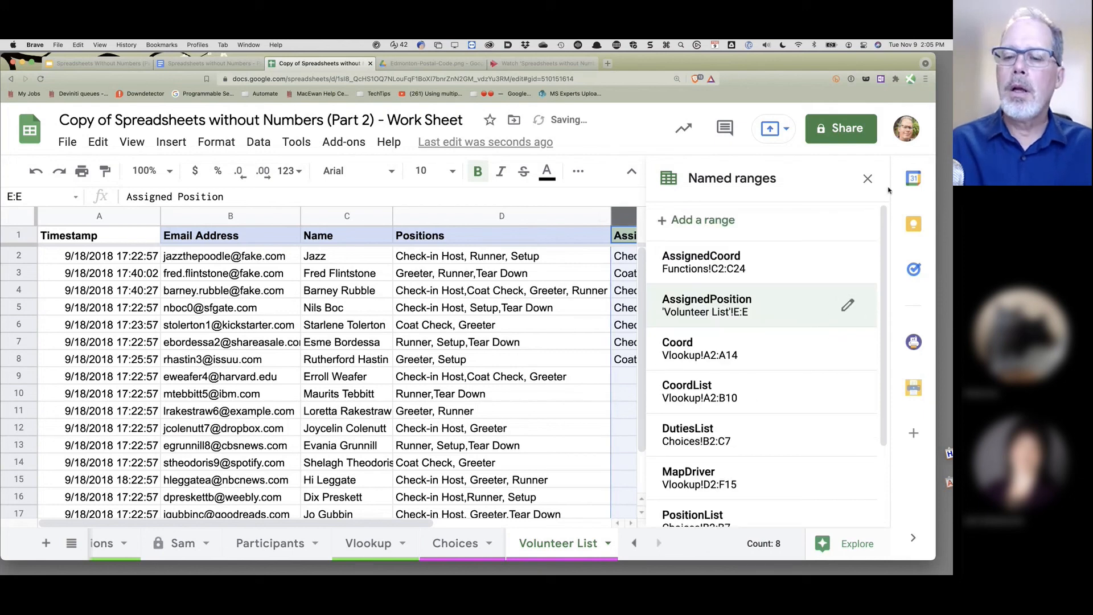
click(454, 546)
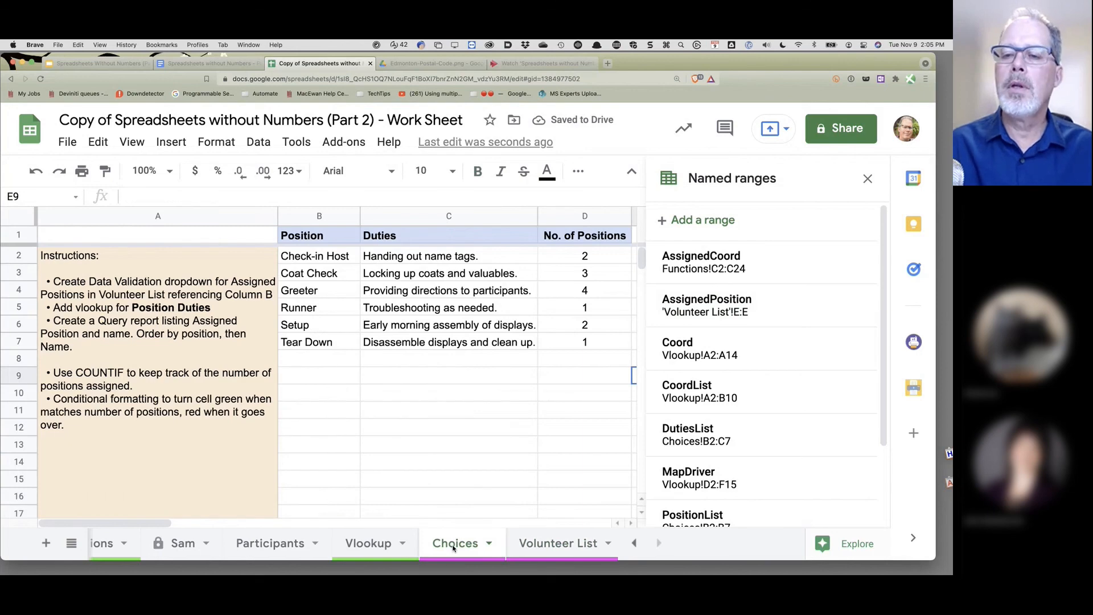
- Enter =COUNTIF(AssignedPosition,B2) in E2 of the Choices sheet
click(867, 178)
click(662, 263)
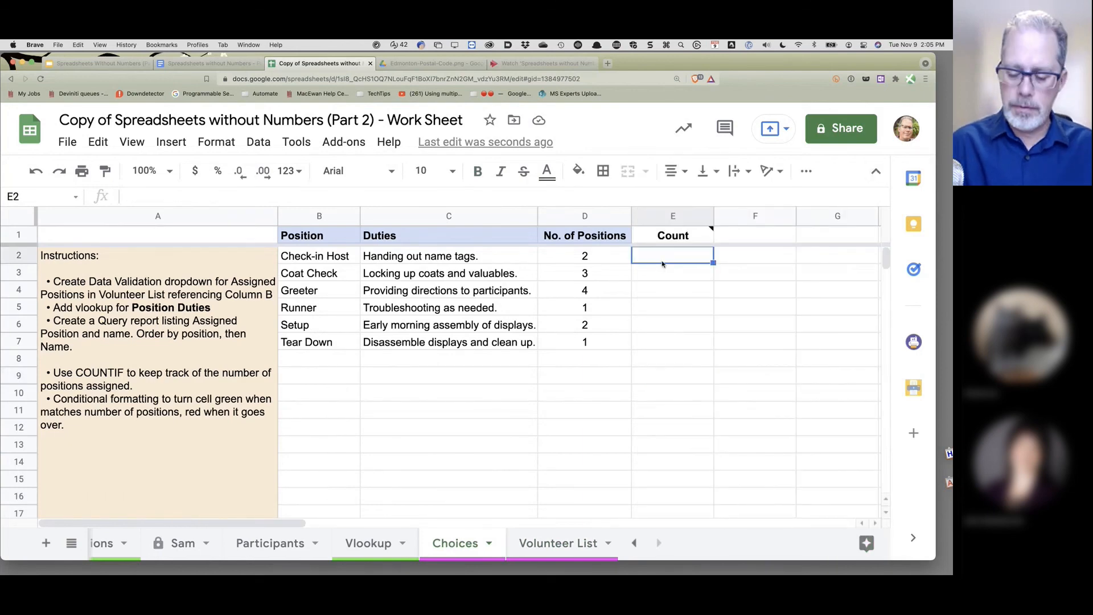
text(=)
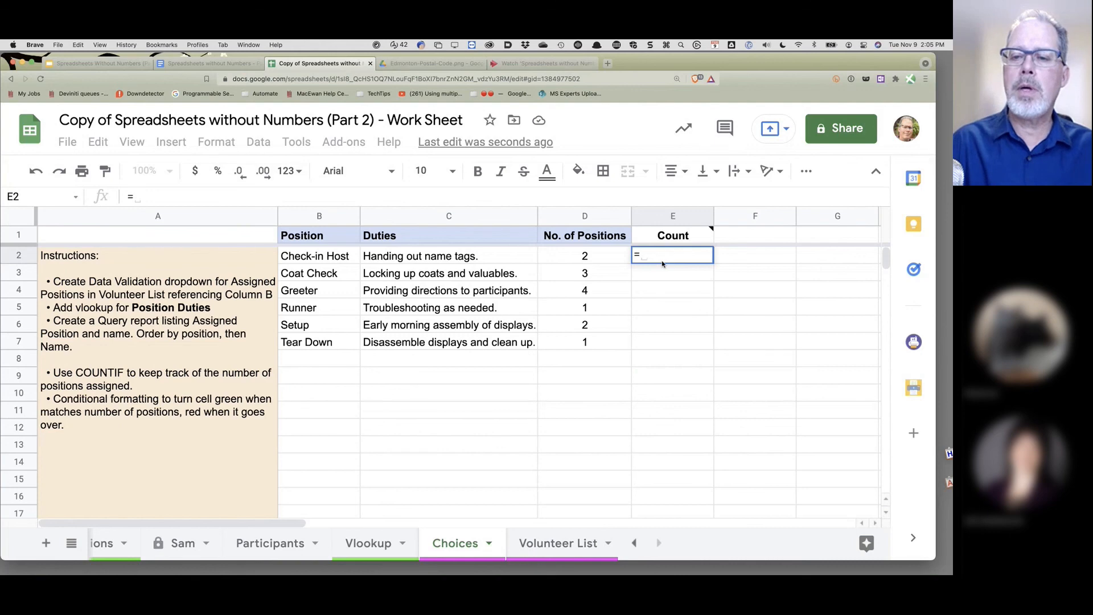
text(cou)
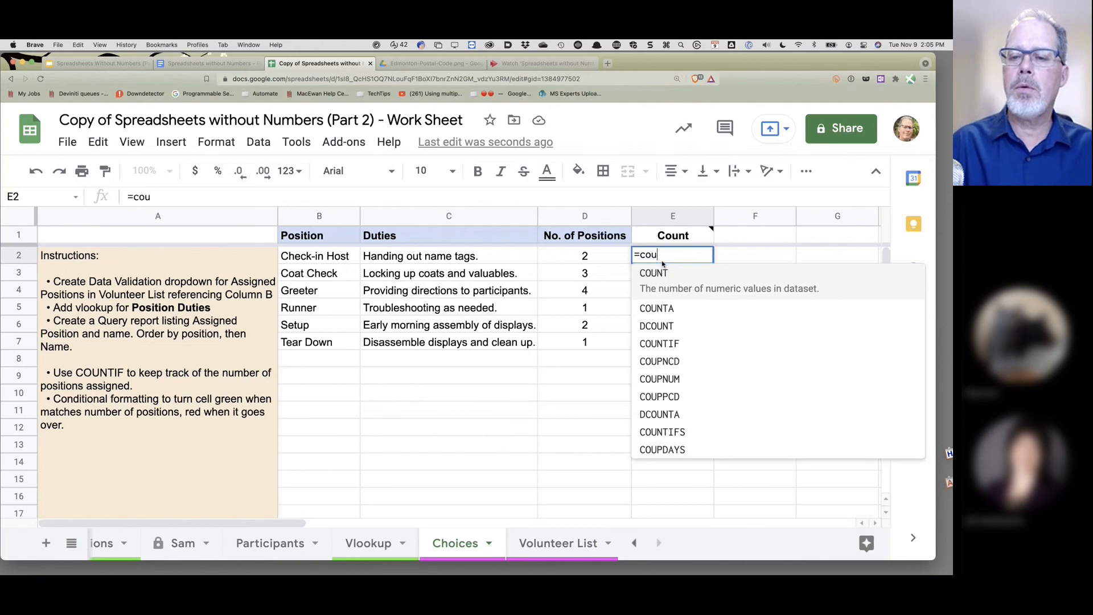
key(Down)
key(Down)
key(Down)
key(Tab)
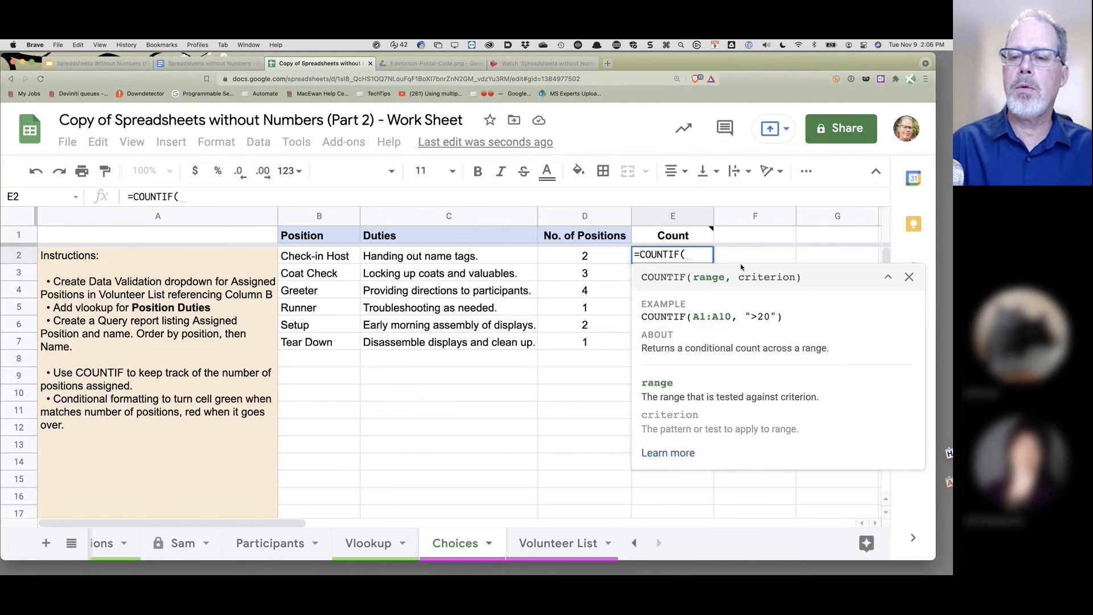
text(As)
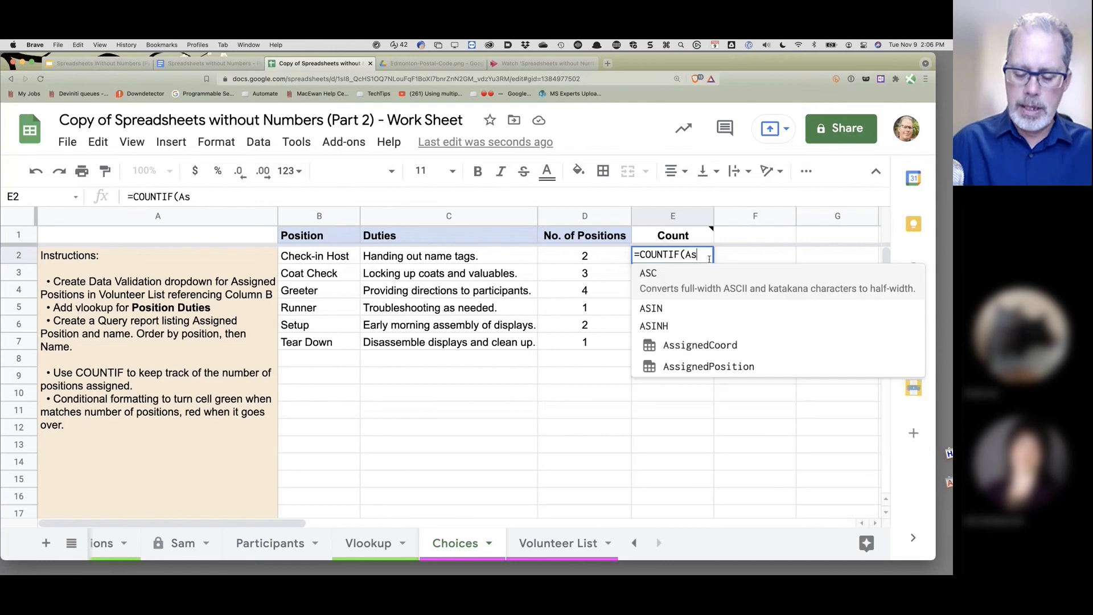
text(s)
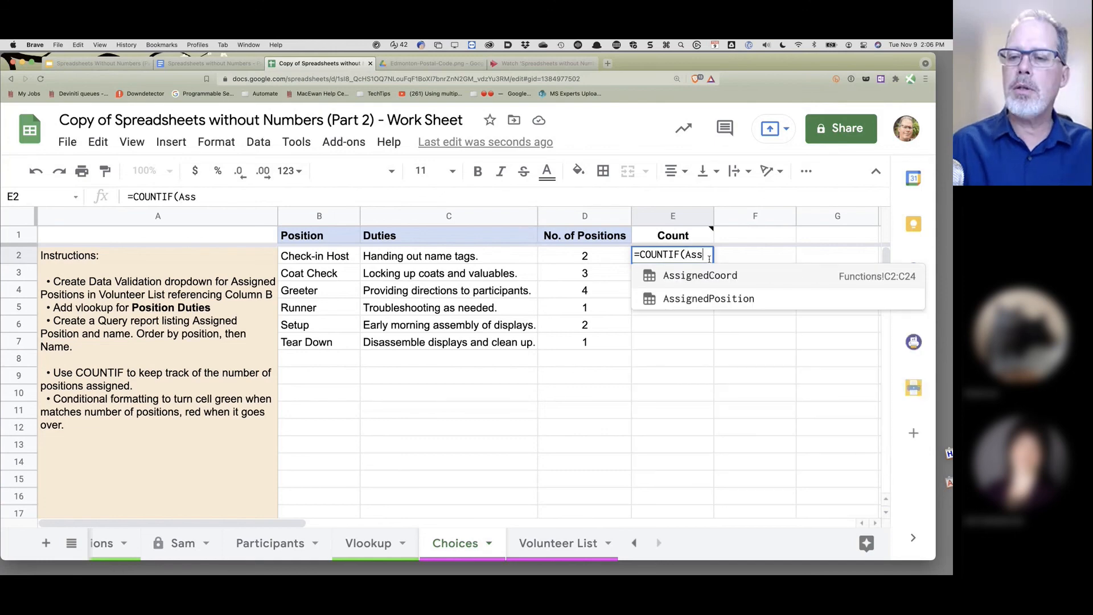
click(703, 300)
text(,)
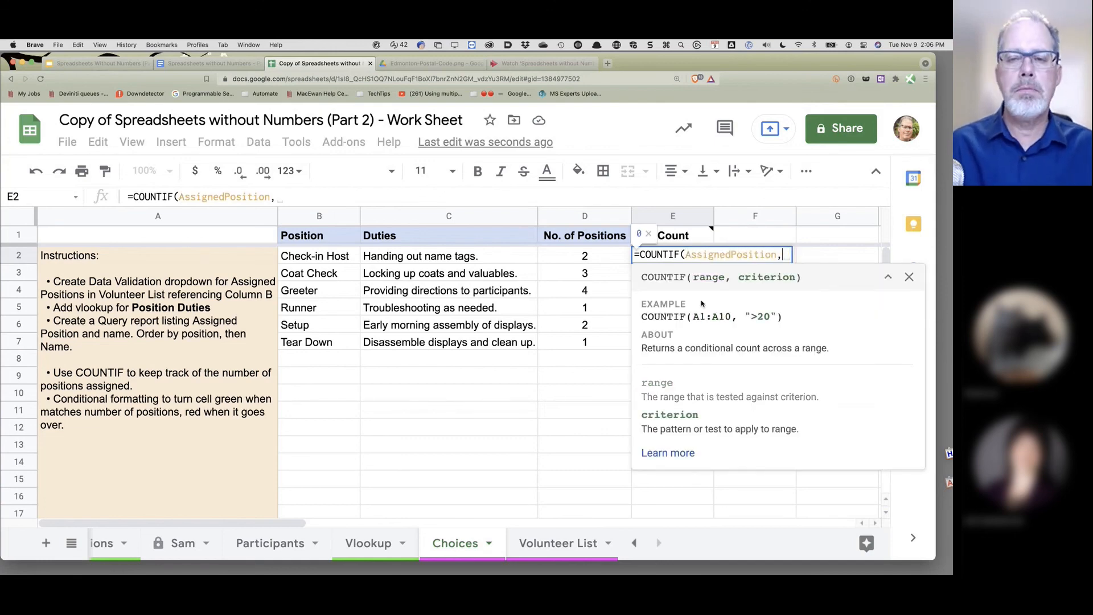
click(311, 260)
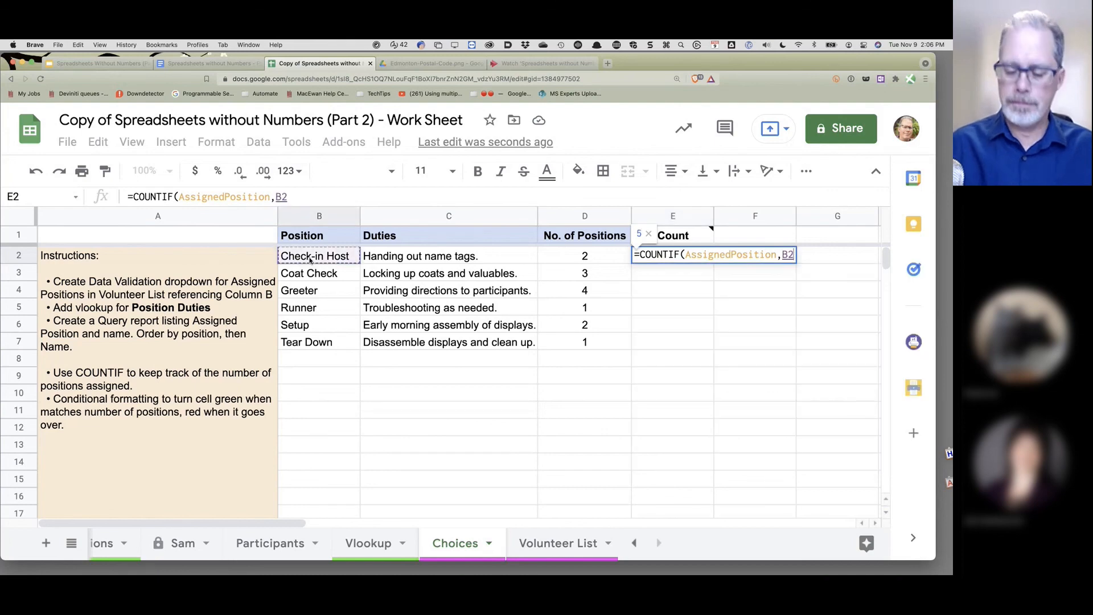
text())
key(Return)
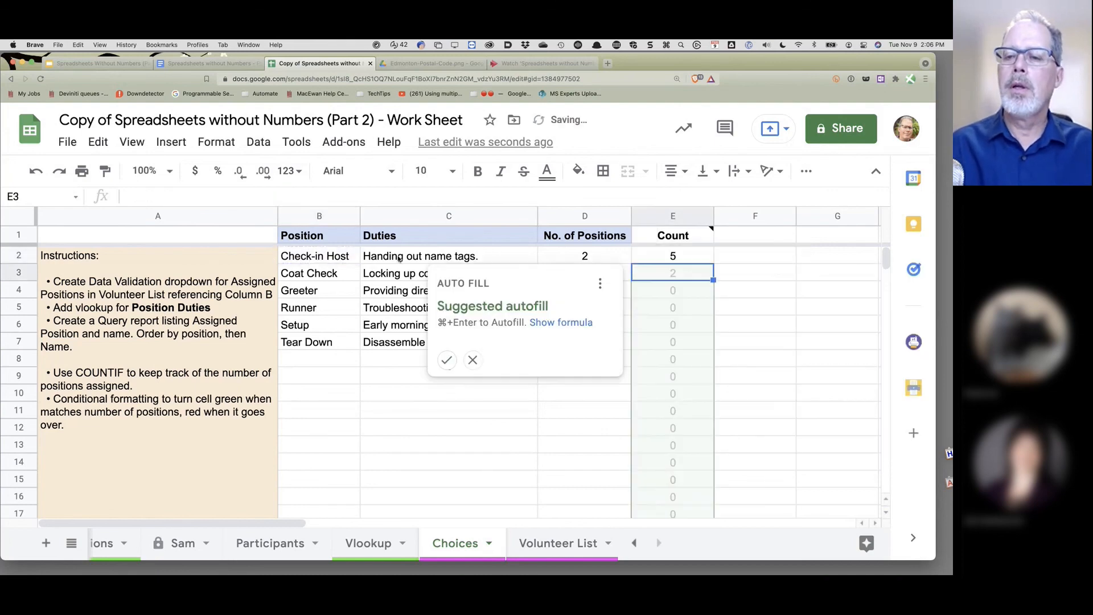
- Fill the COUNTIF formula down the Count column to E43
click(447, 361)
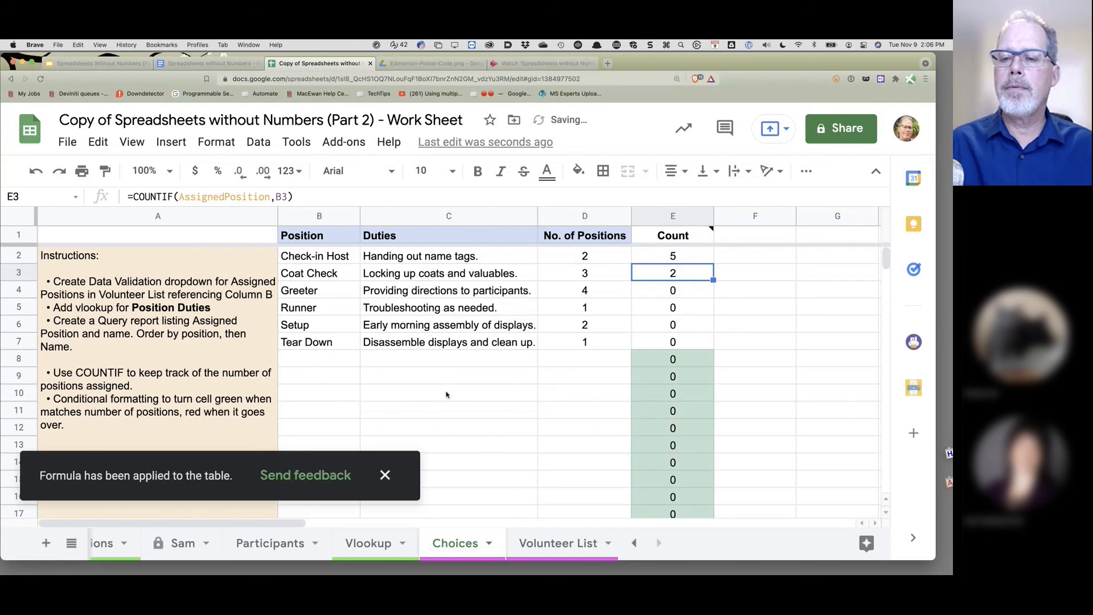
click(703, 360)
scroll(688, 383, down, 10)
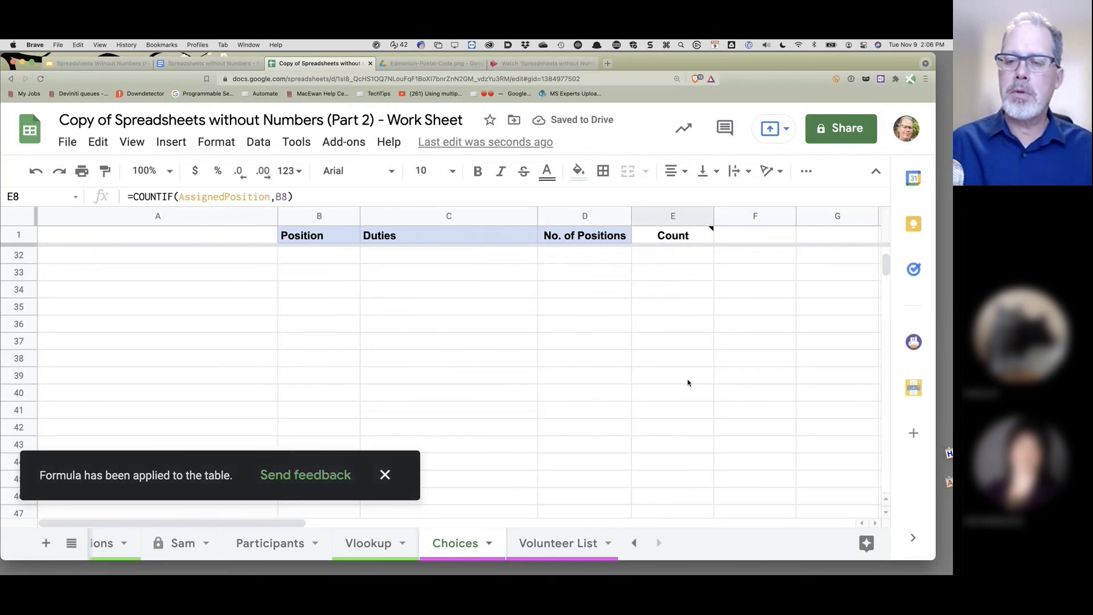
shift+click(707, 380)
scroll(801, 321, up, 8)
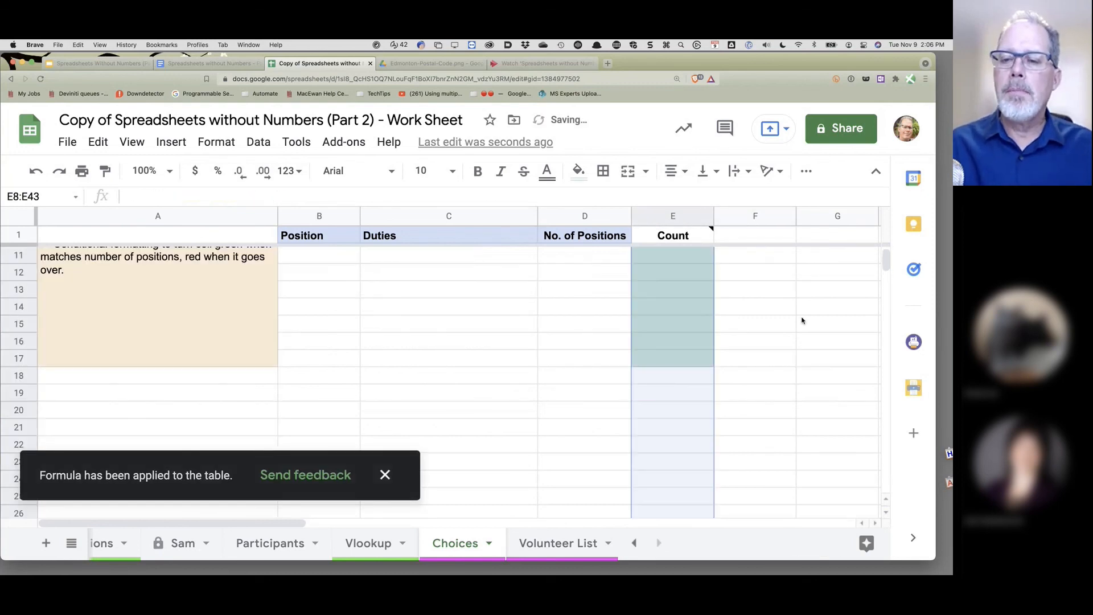
scroll(801, 320, up, 3)
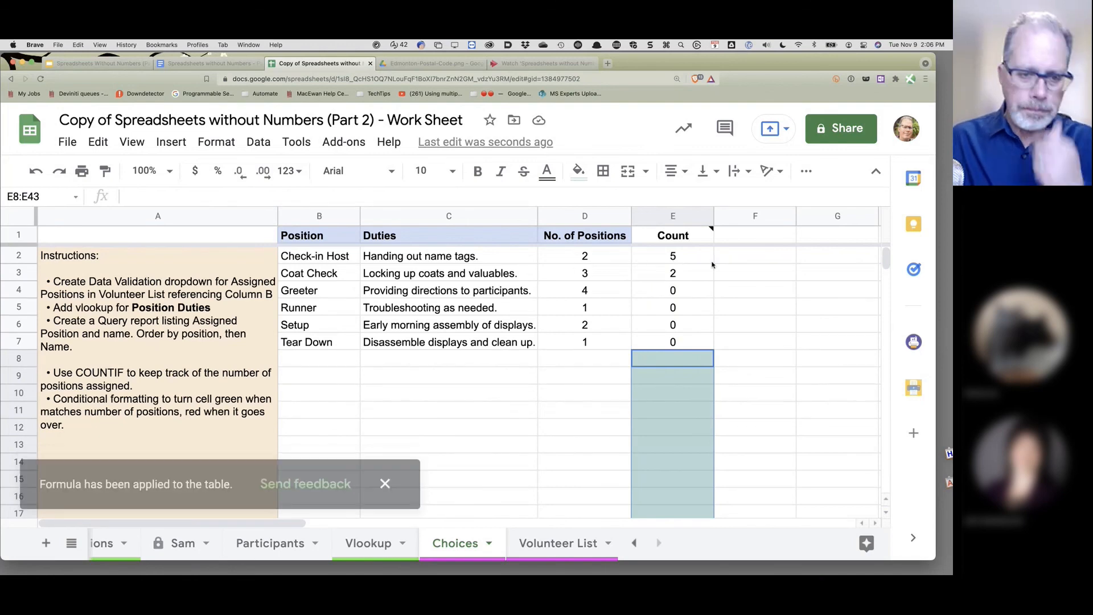
click(564, 547)
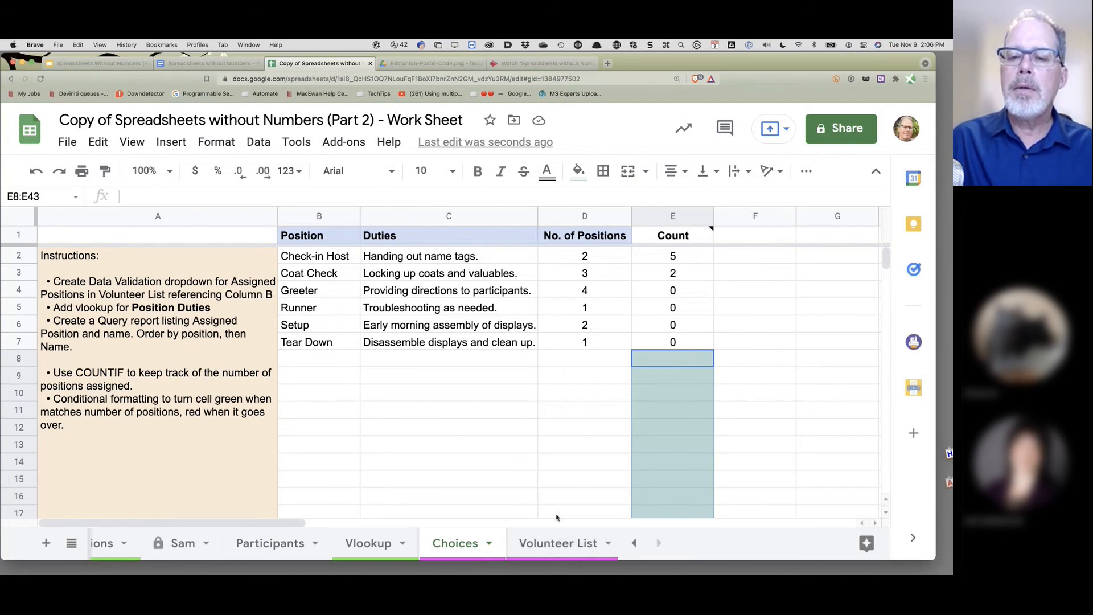
- Reassign E5 to Coat Check, then select the Count formulas E2:E7 on Choices
click(552, 552)
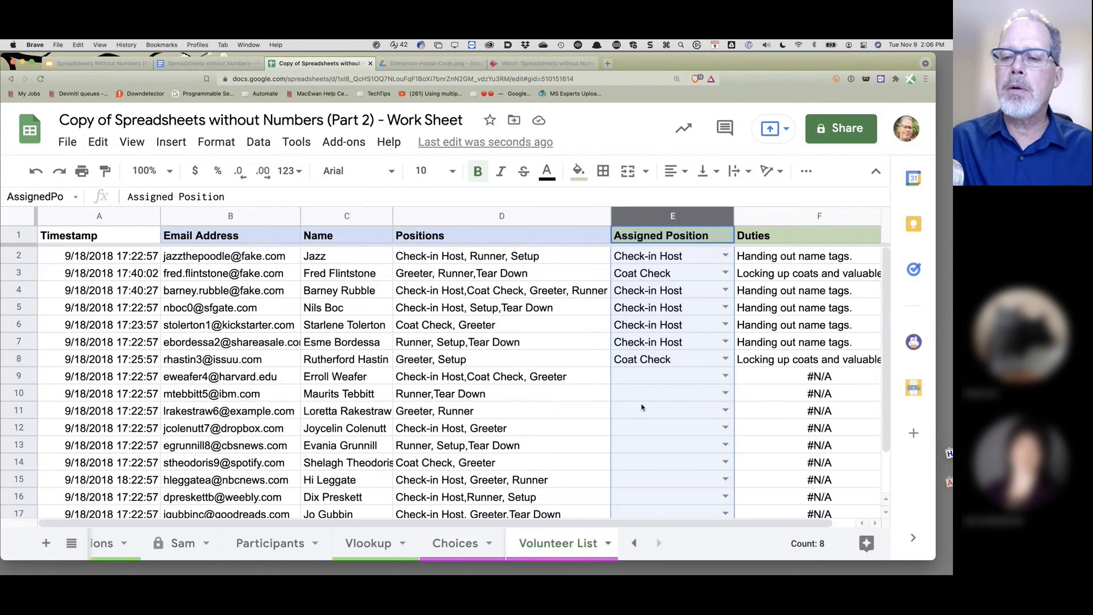
click(725, 308)
click(640, 348)
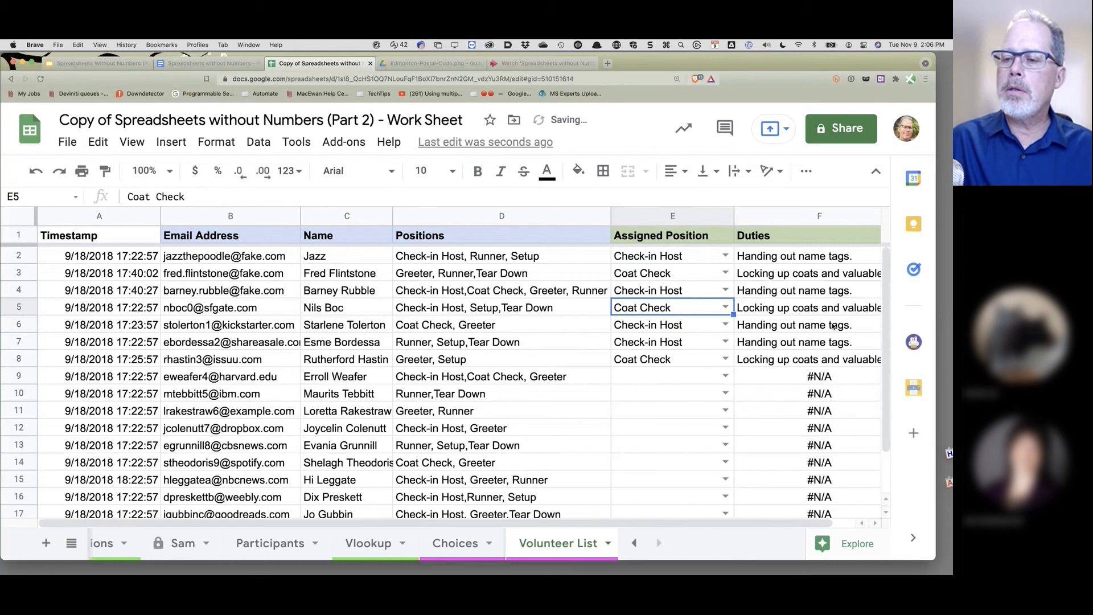
click(453, 559)
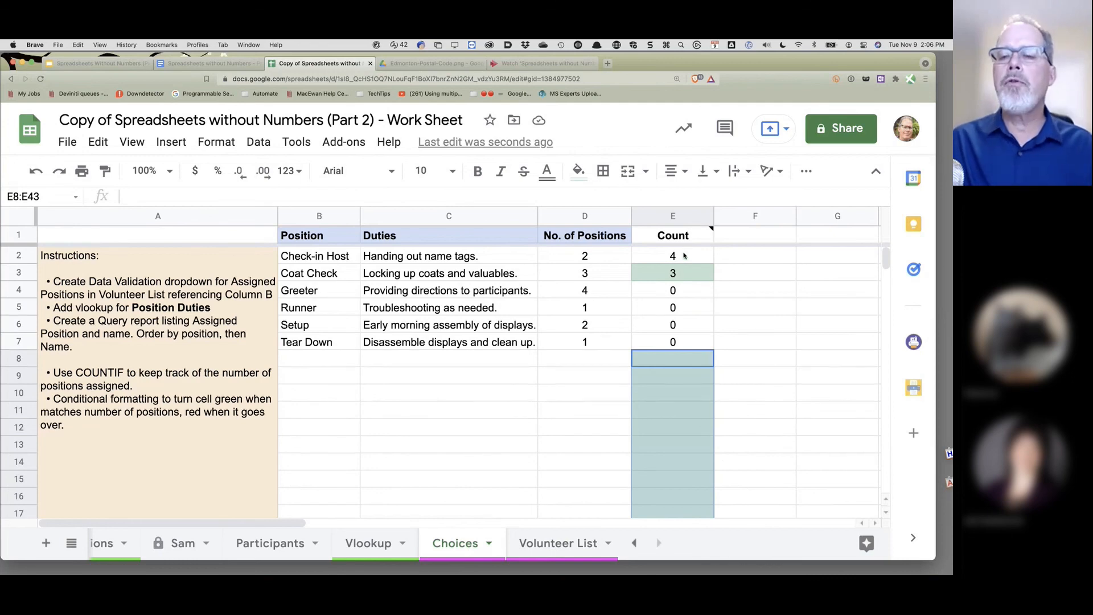
drag(685, 255, 678, 348)
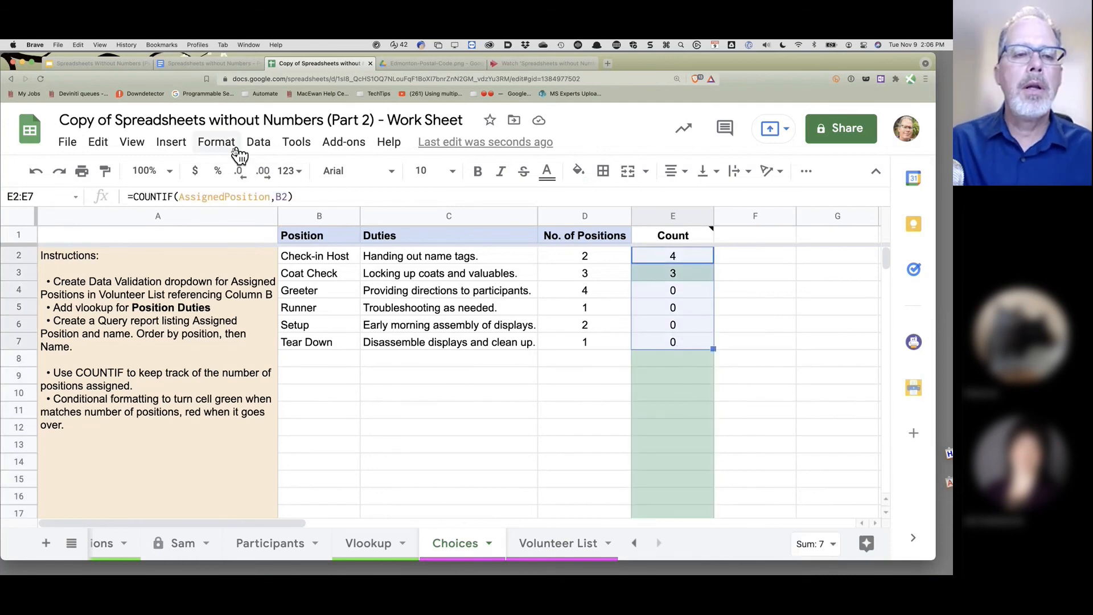
- Narrow the green =E2:E7=D2:D7 conditional formatting rule's range from E2:E17 to E2:E7
click(217, 149)
scroll(298, 532, down, 1)
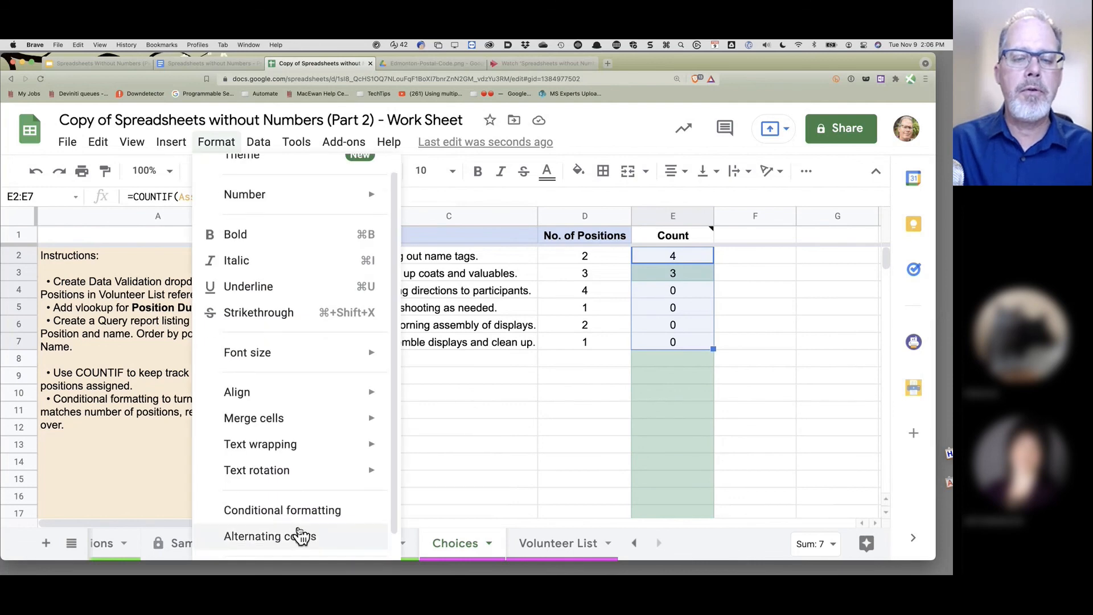
click(302, 515)
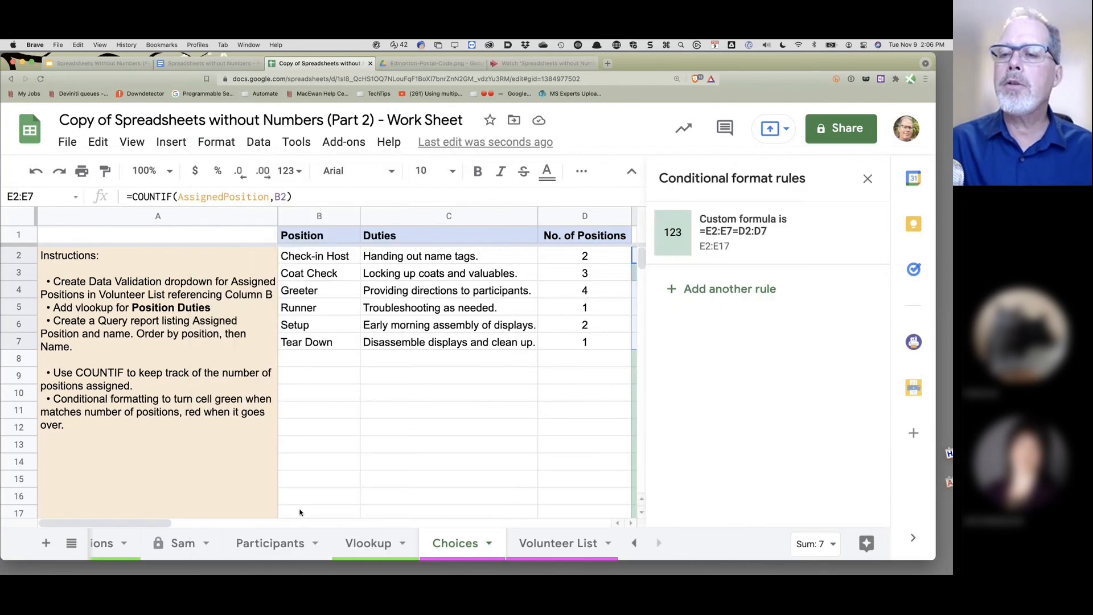
click(723, 244)
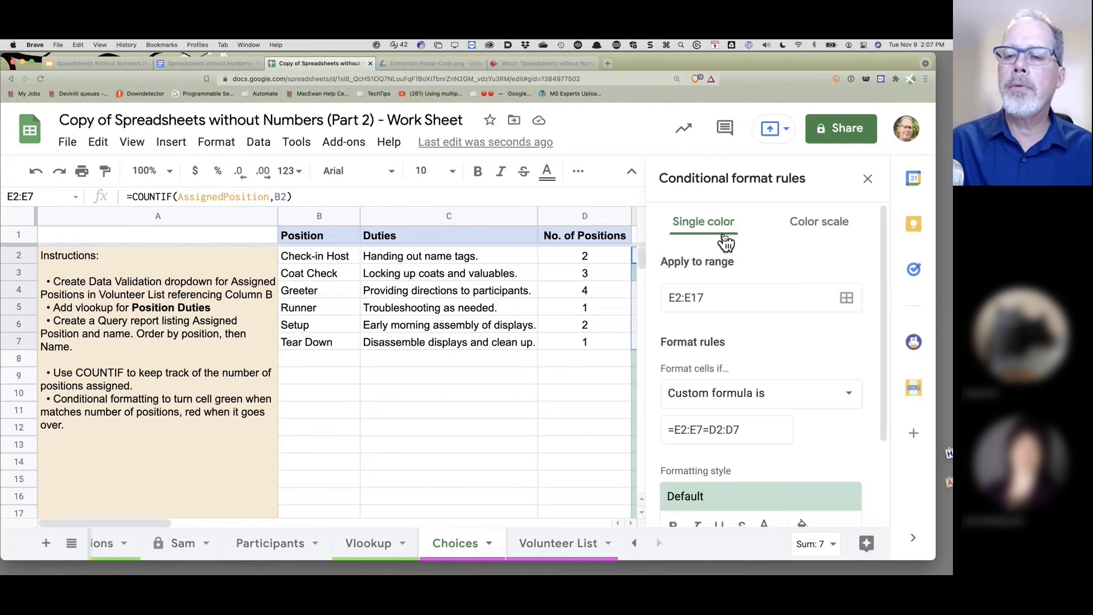
click(695, 297)
key(BackSpace)
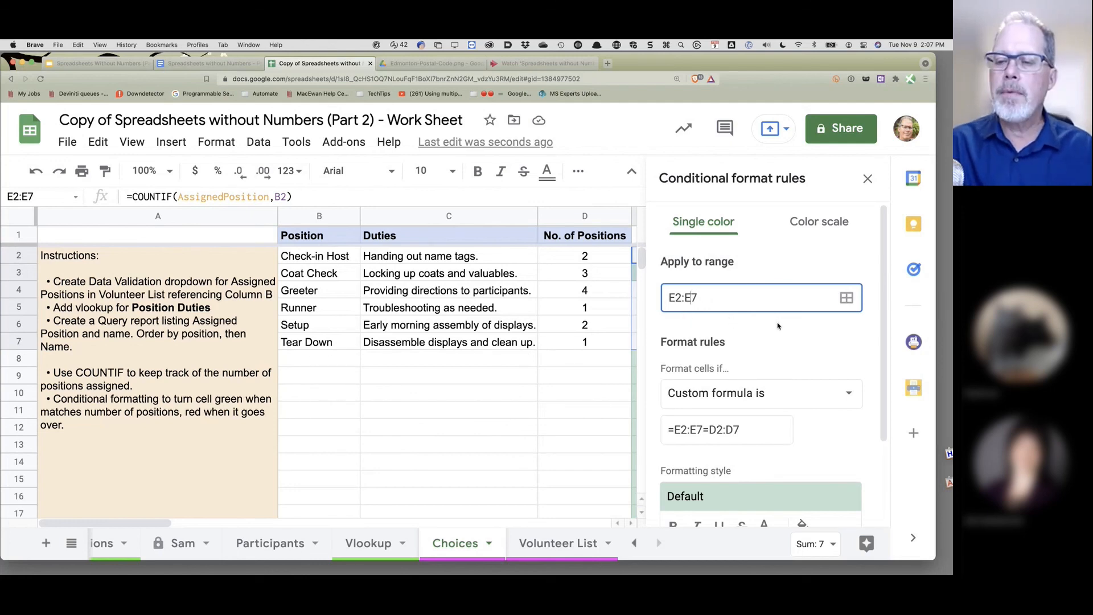
scroll(779, 328, down, 2)
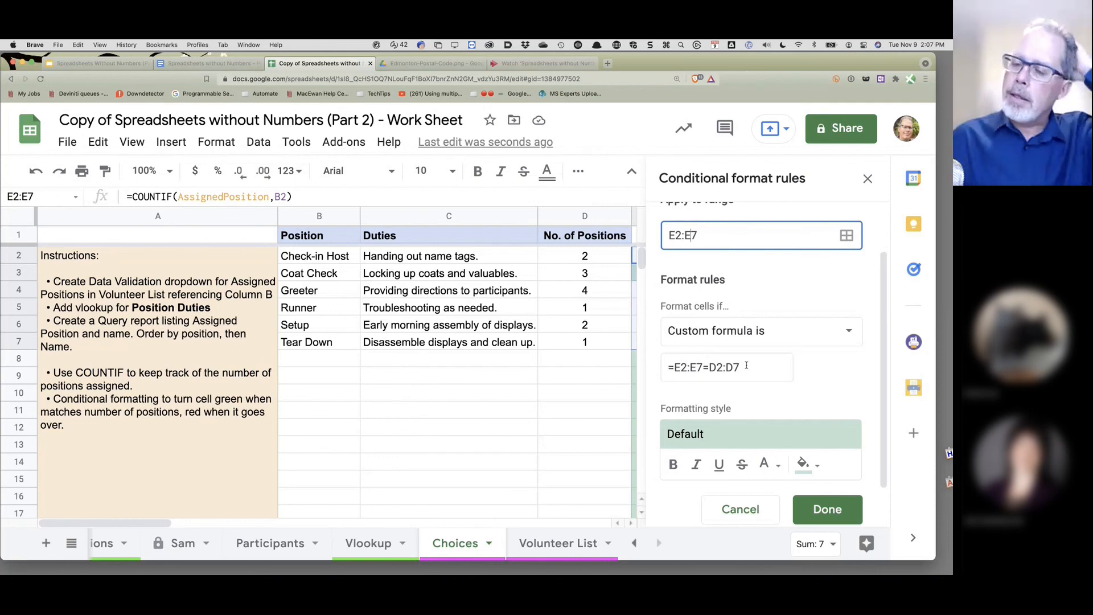
drag(743, 366, 671, 368)
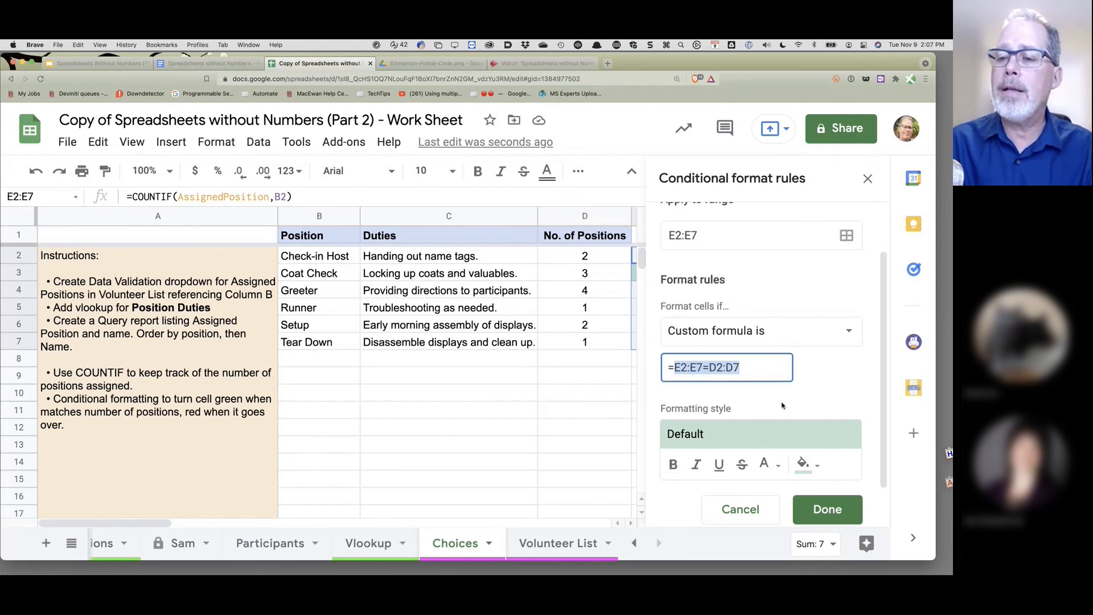
scroll(751, 436, down, 1)
scroll(745, 439, down, 3)
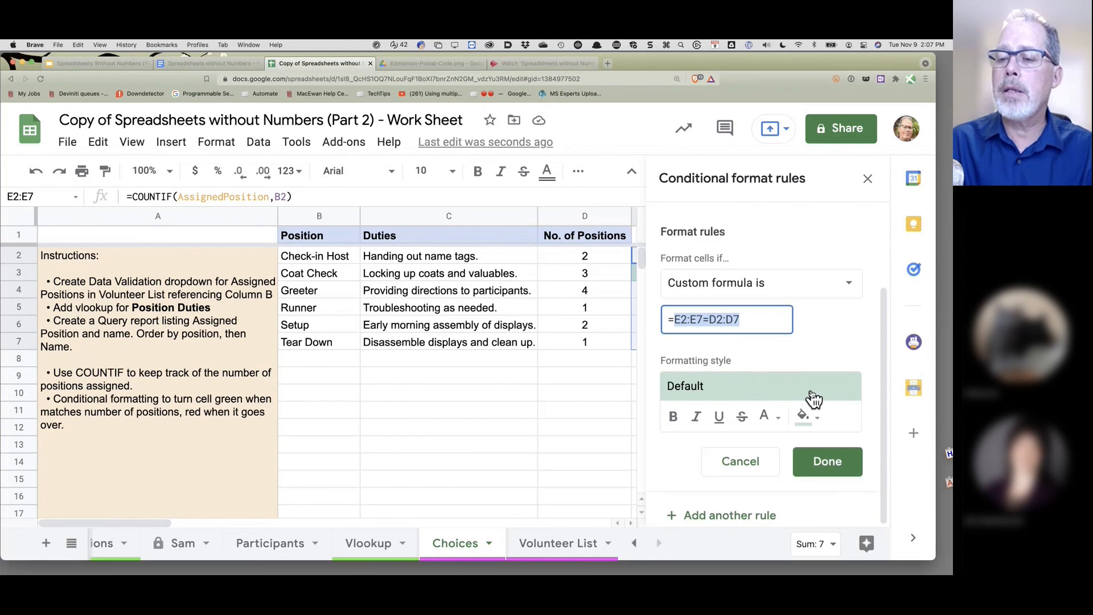
- Add a second conditional formatting rule with custom formula =E2:E7>D2:D7
click(731, 526)
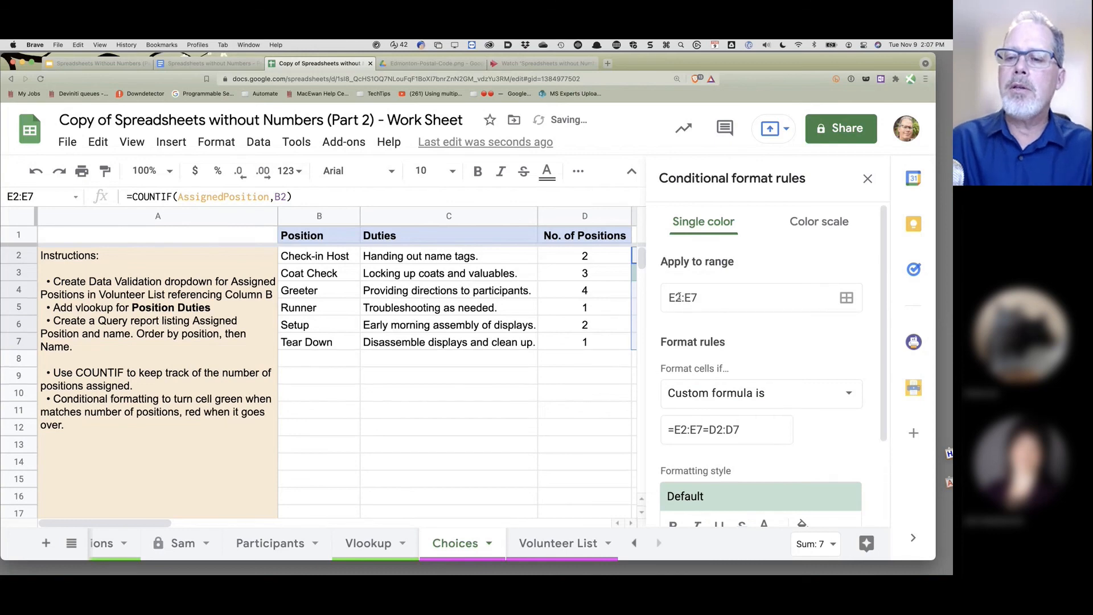
scroll(711, 342, down, 2)
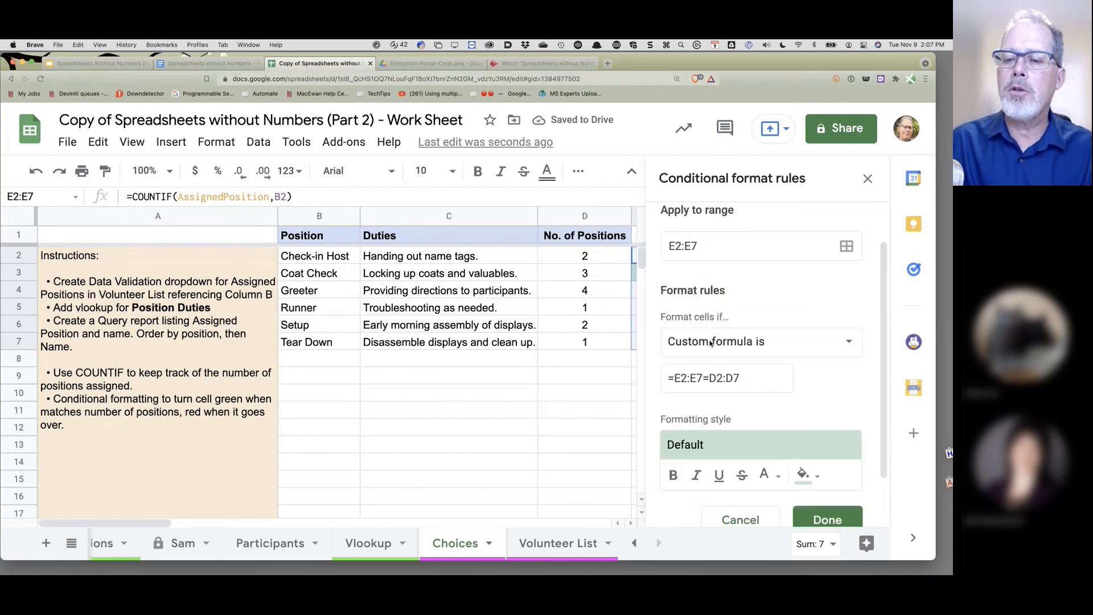
scroll(710, 342, down, 1)
click(708, 350)
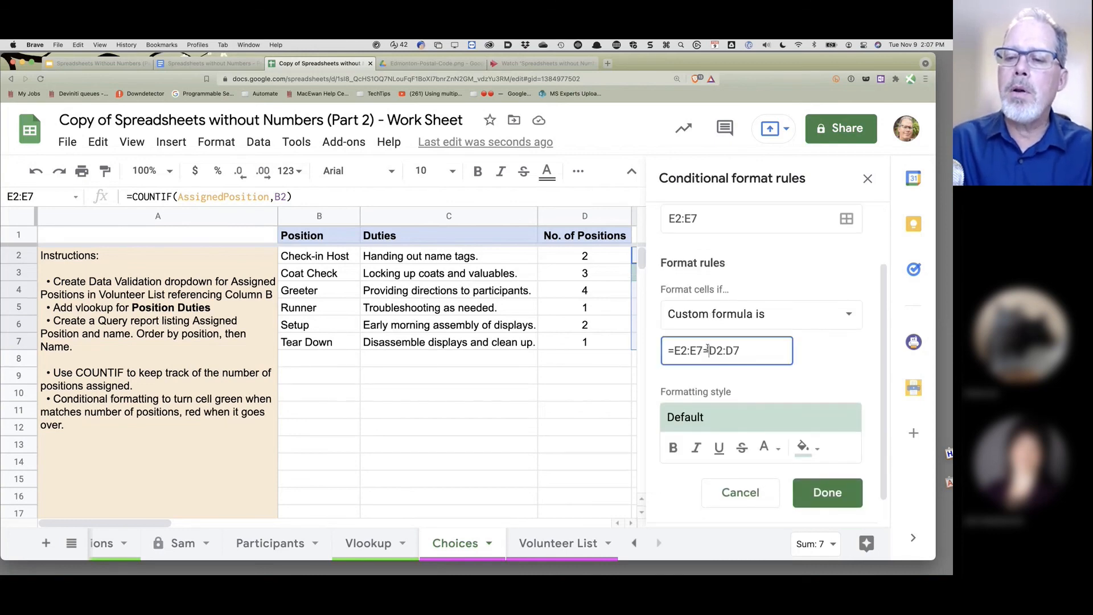
key(BackSpace)
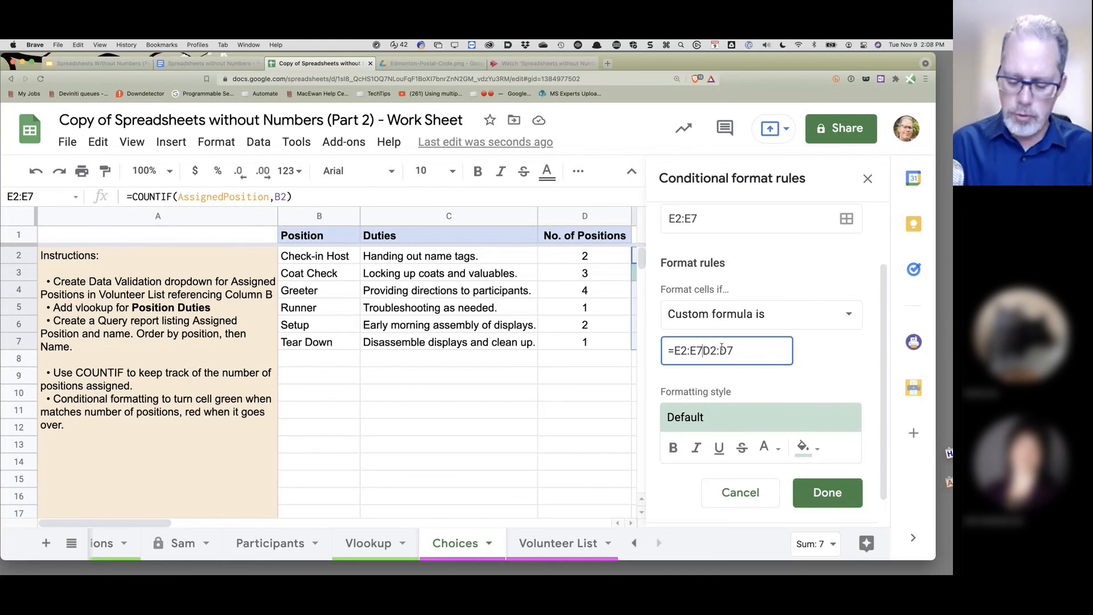
text(>)
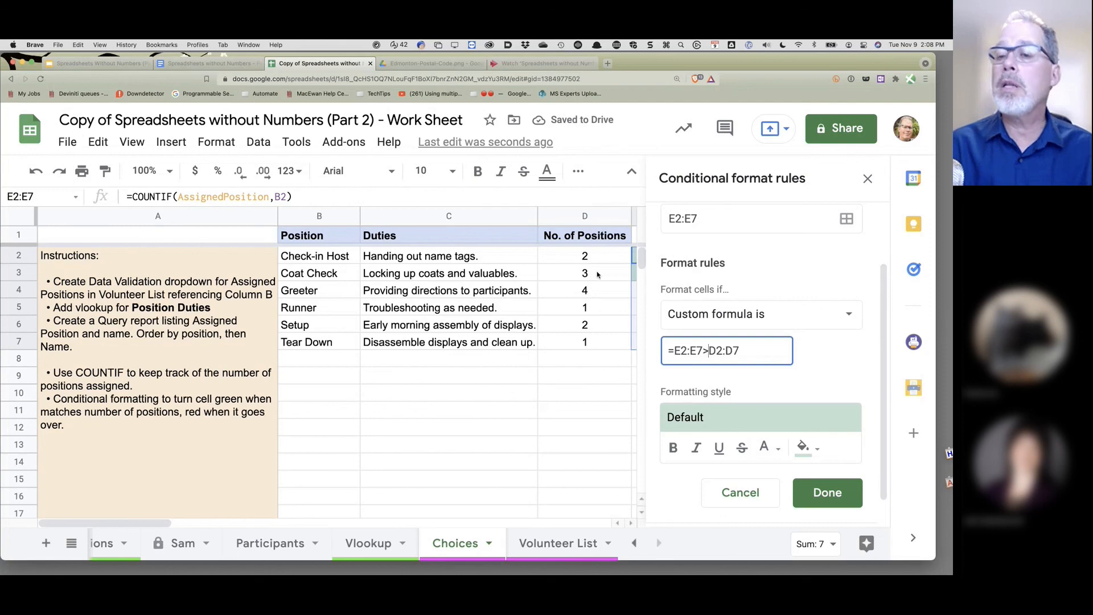
- Style the over-capacity rule with the red preset and a red-orange fill, and save it
click(821, 419)
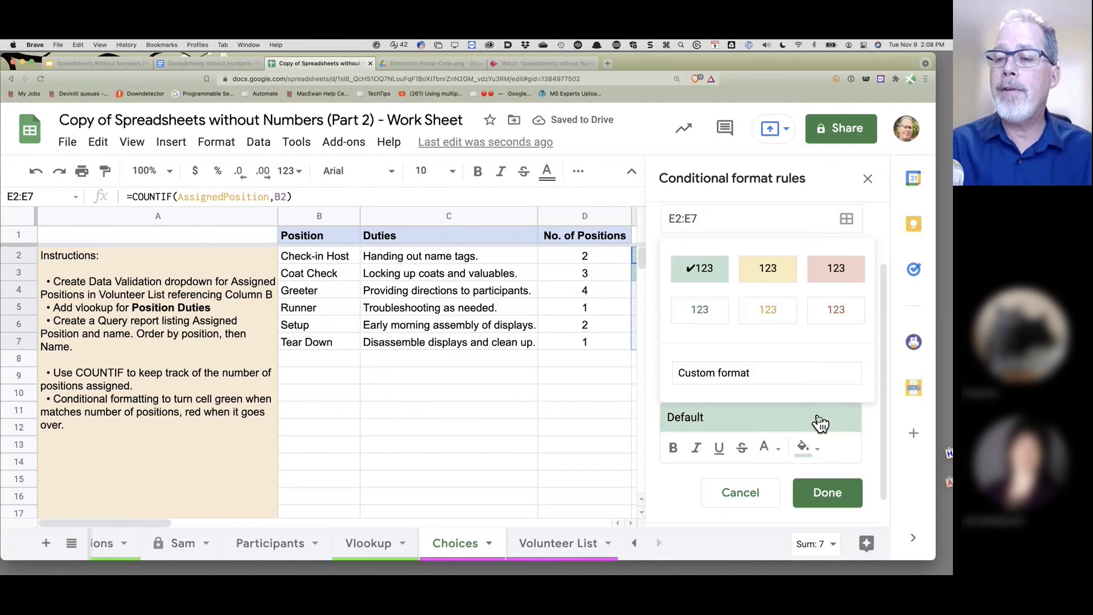
click(852, 274)
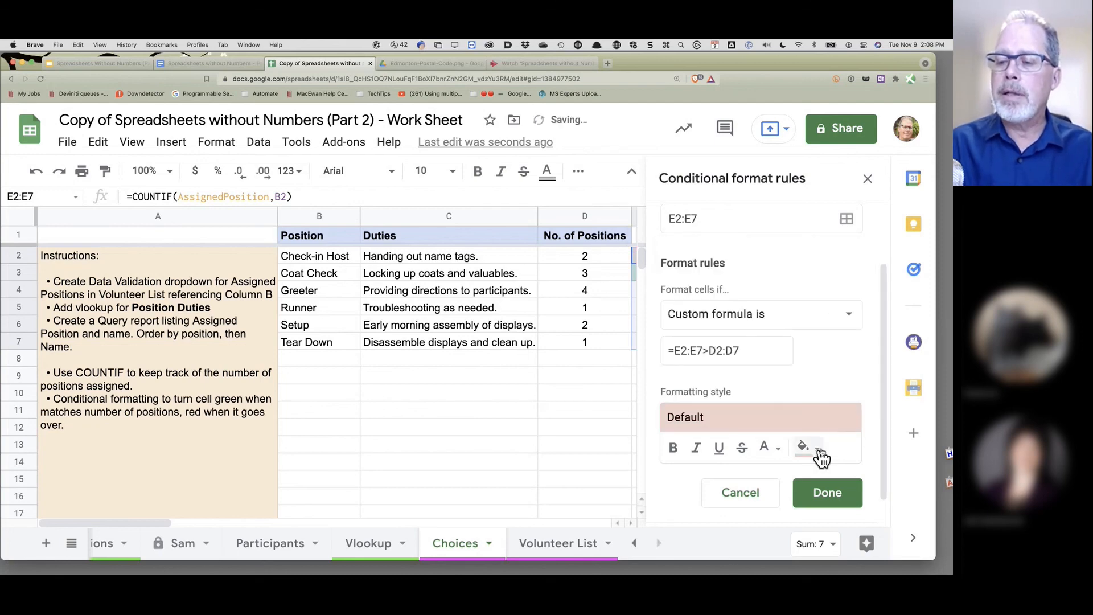
click(817, 448)
click(664, 281)
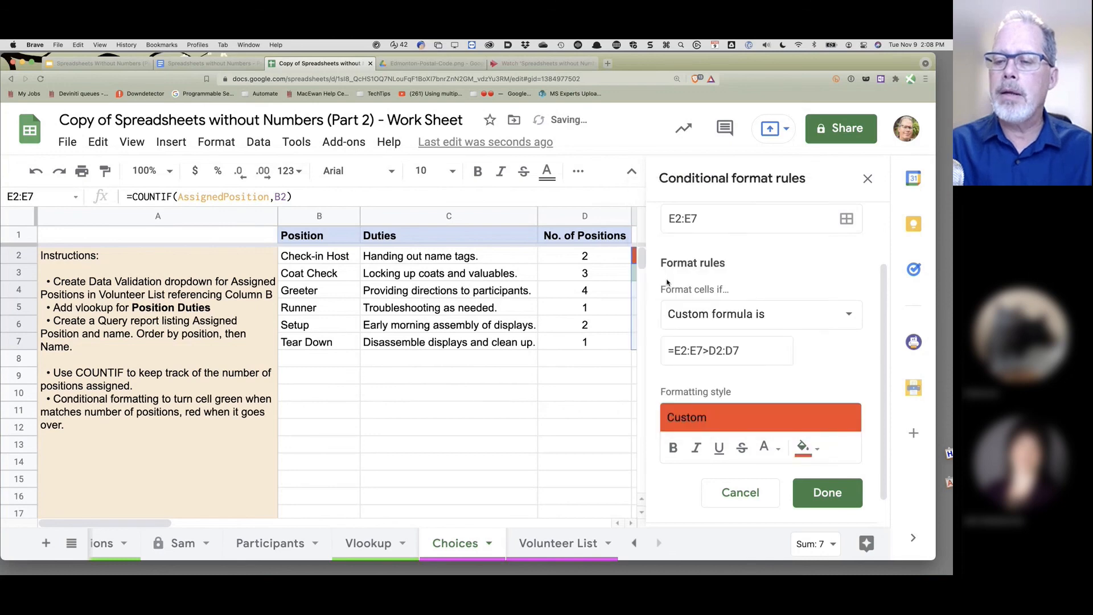
click(831, 494)
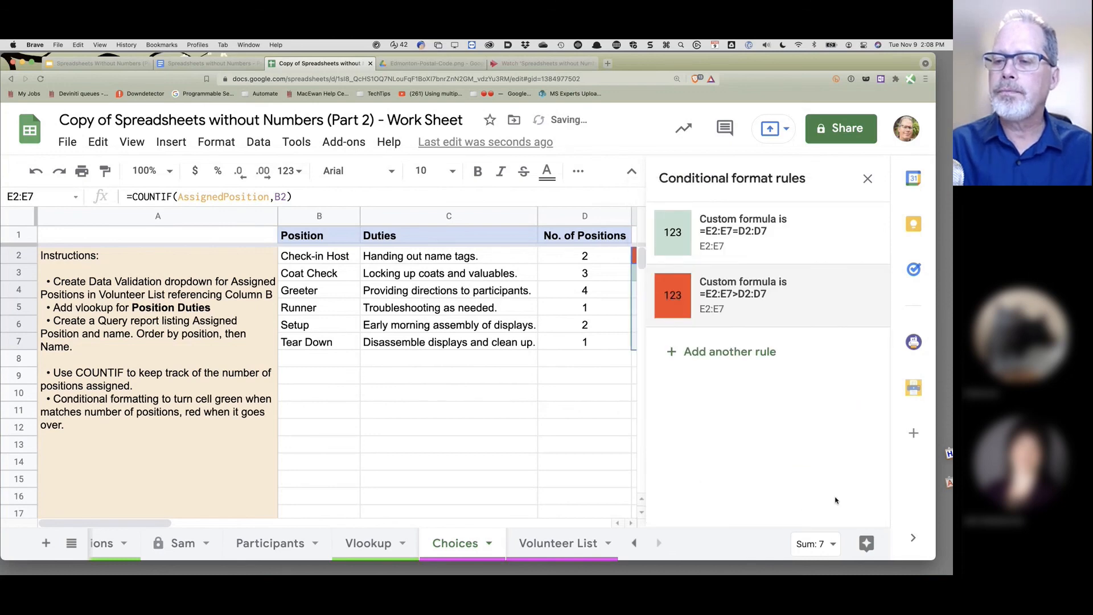
click(872, 182)
click(595, 455)
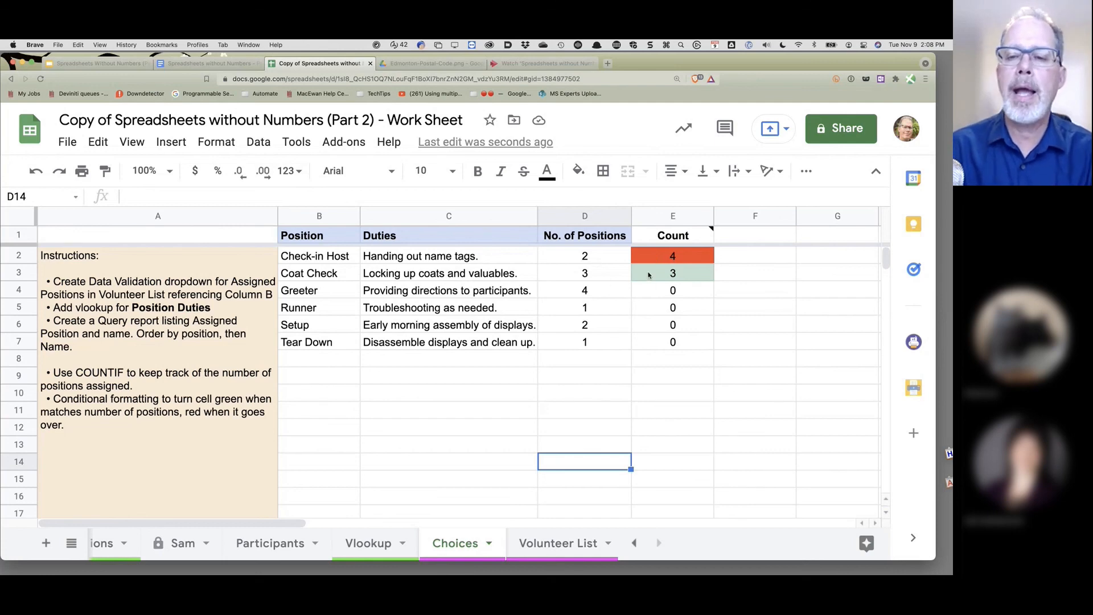
- Reassign the row 6 and row 7 volunteers to Greeter and check the Choices counts
click(565, 548)
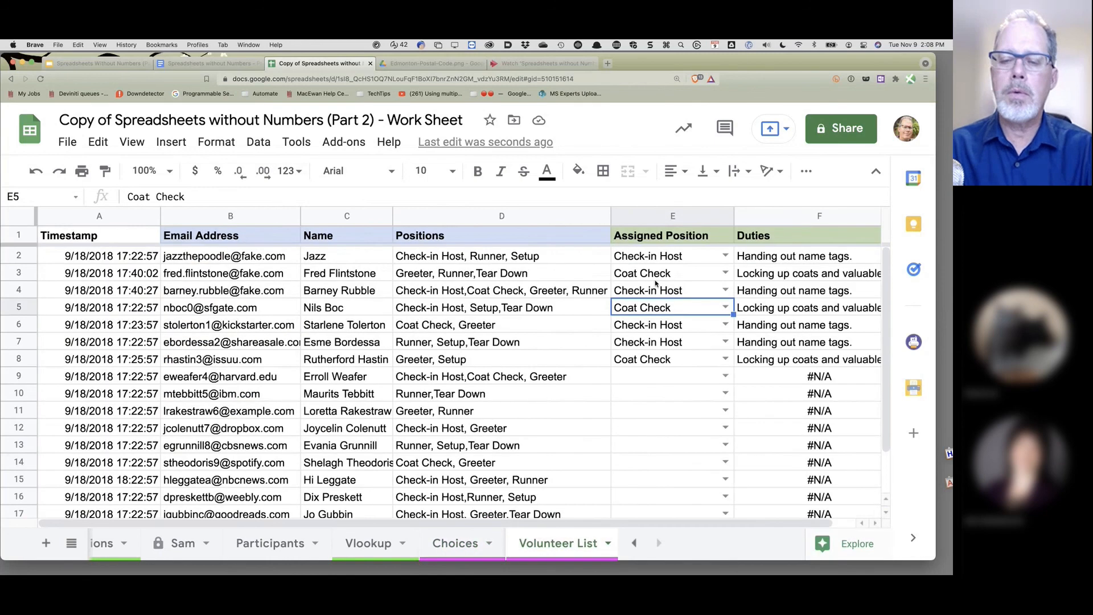
click(461, 546)
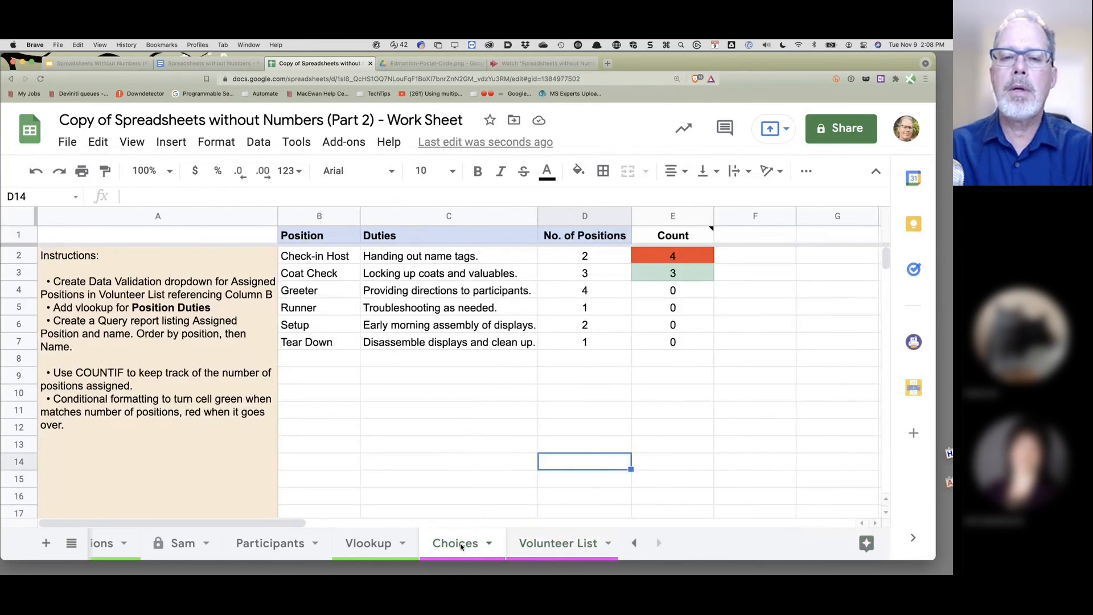
click(540, 547)
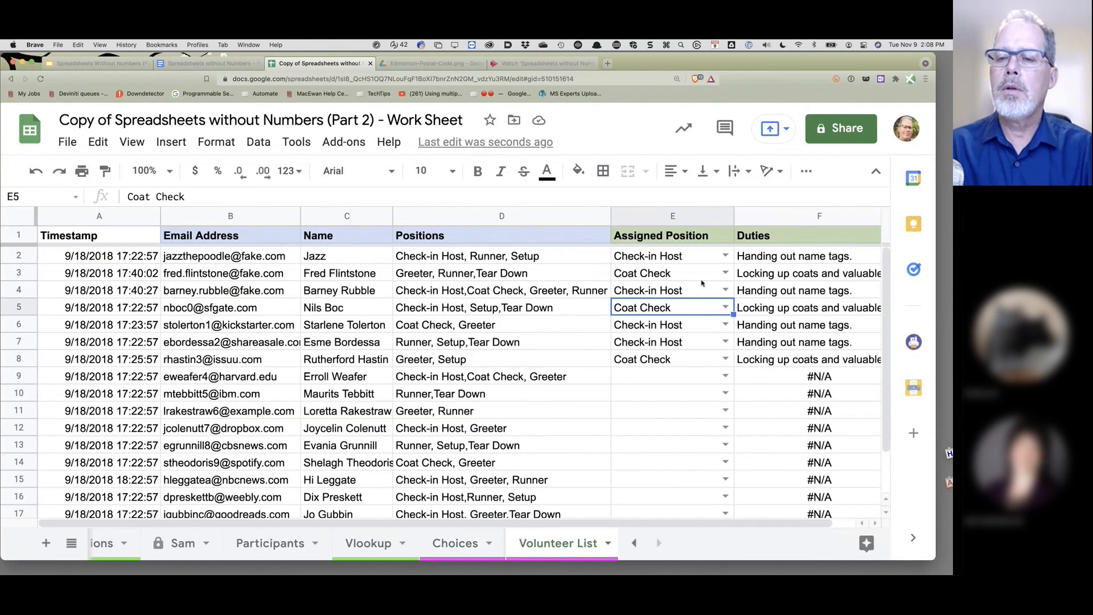
click(725, 324)
click(657, 385)
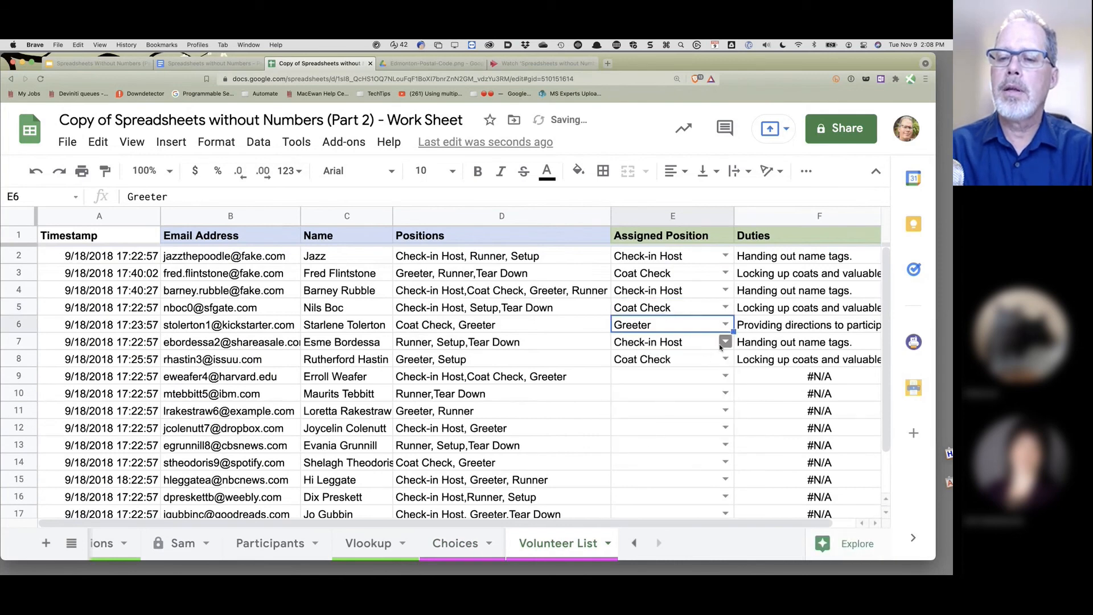
click(724, 342)
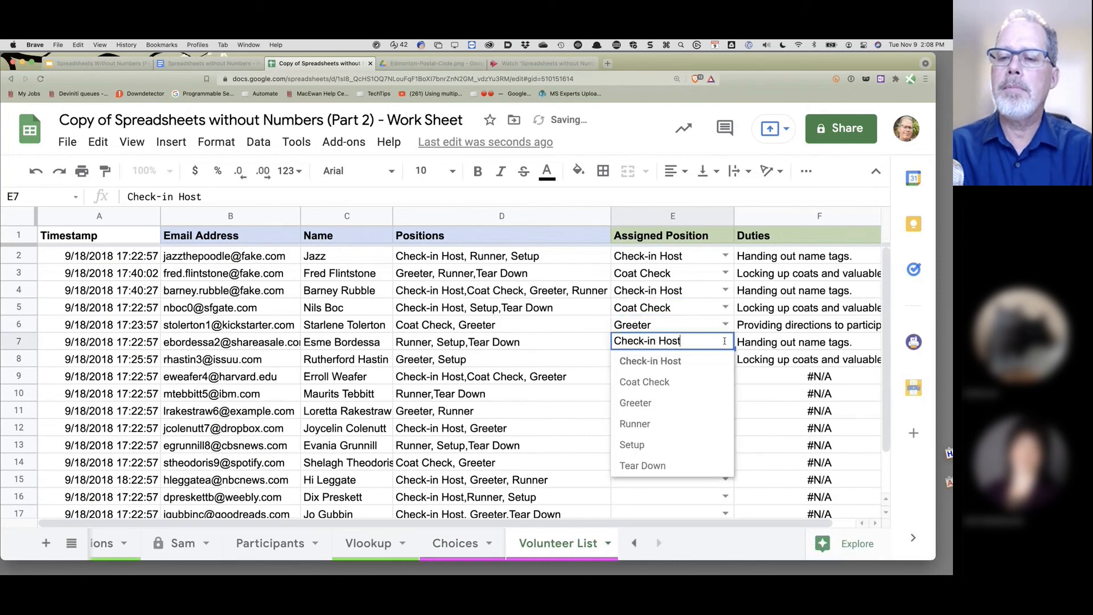
click(654, 407)
click(465, 545)
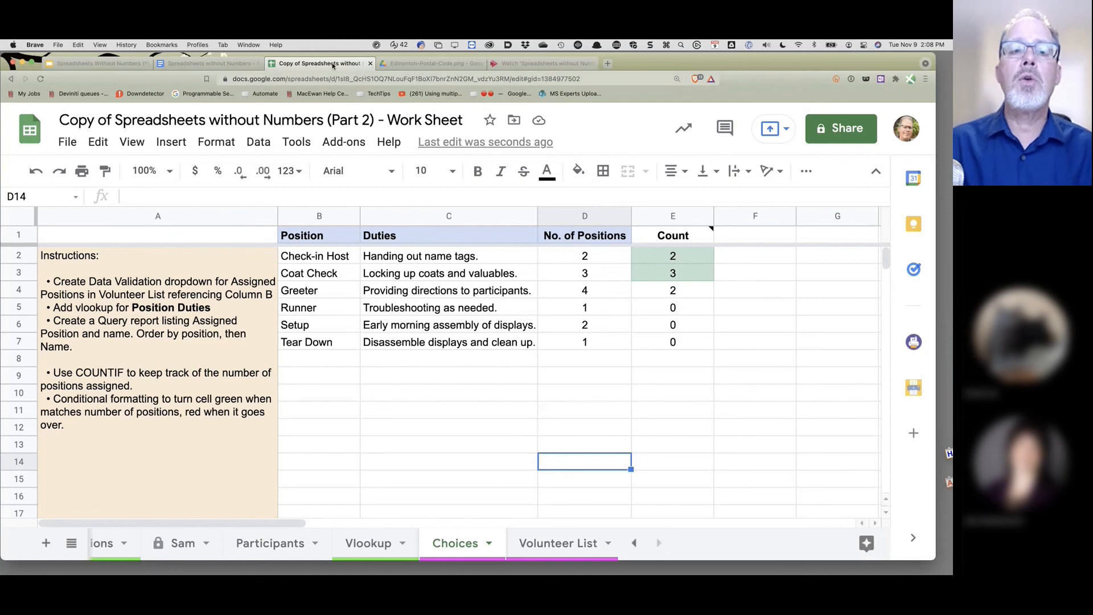
click(400, 78)
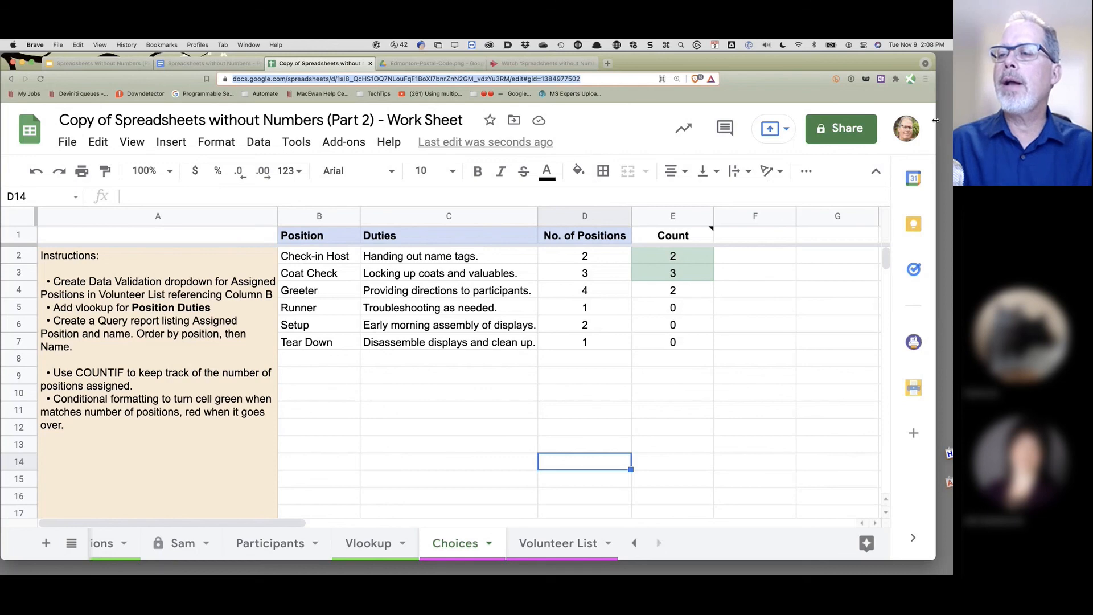
- Shrink the browser to the left half and load the same spreadsheet in a new right-hand window
drag(935, 121, 927, 122)
drag(550, 119, 516, 120)
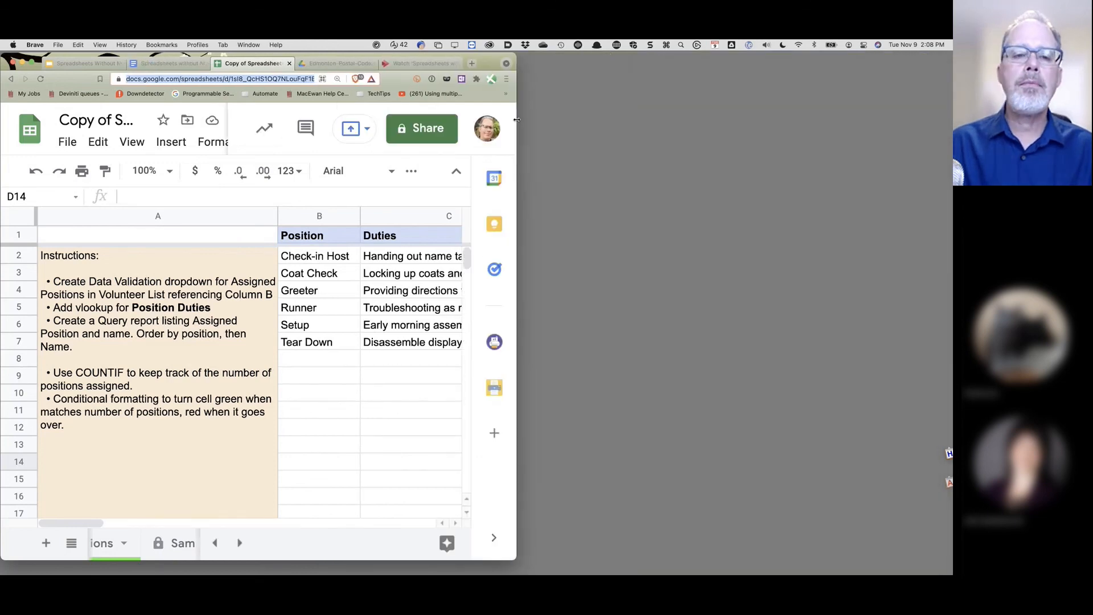
drag(98, 522, 157, 522)
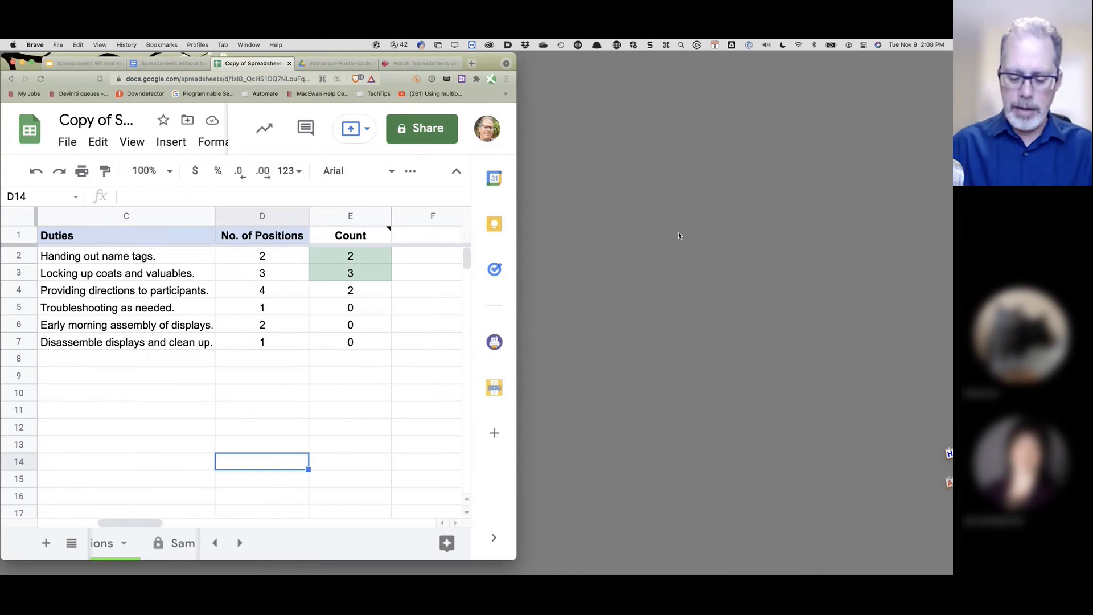
key(super+n)
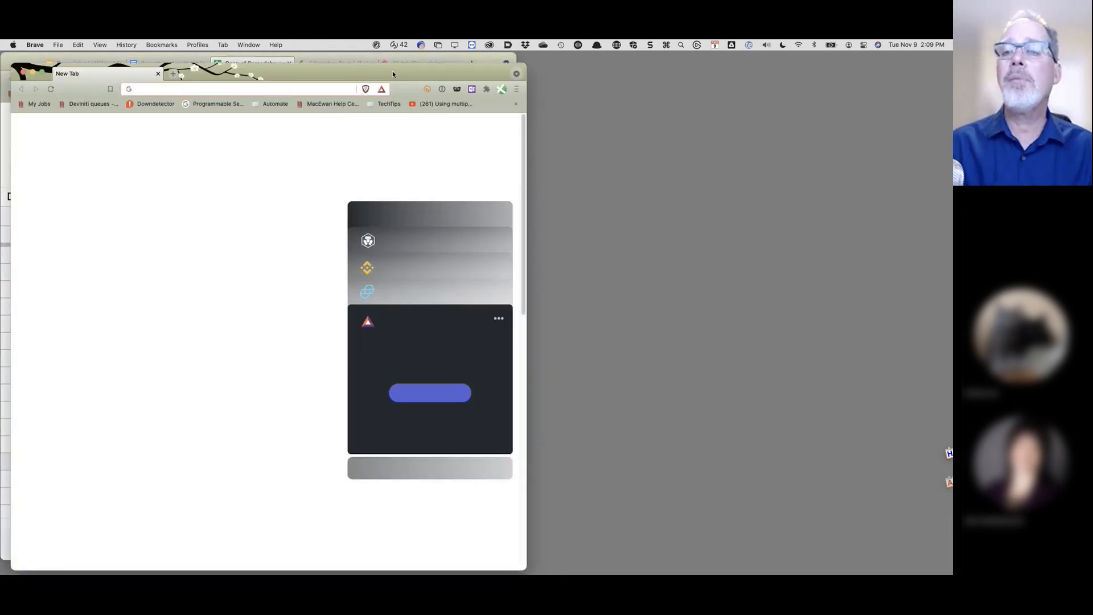
drag(391, 71, 842, 65)
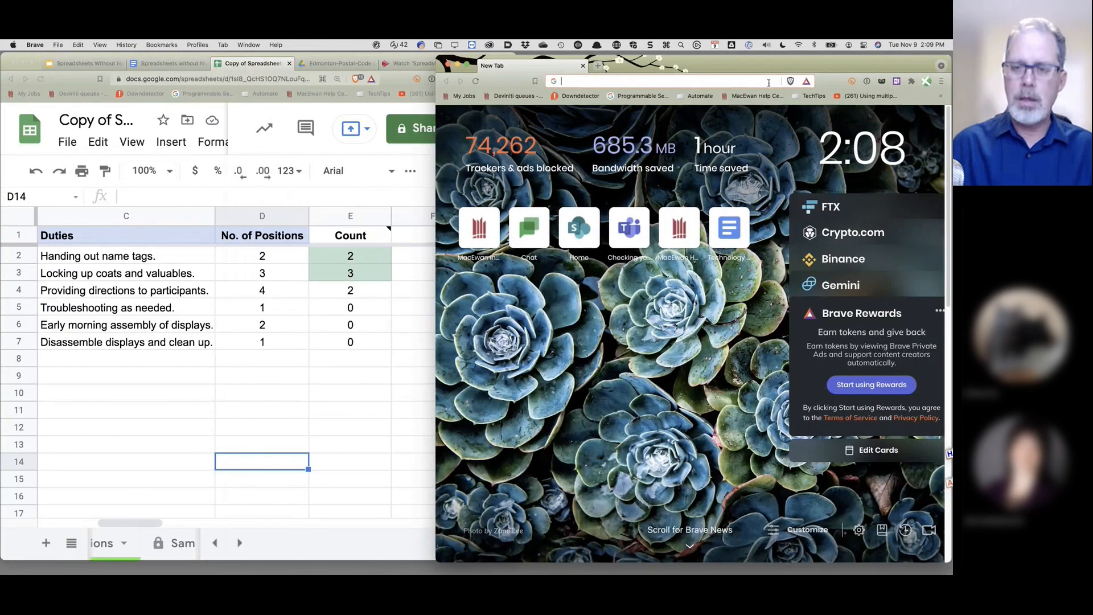
key(super+v)
key(Return)
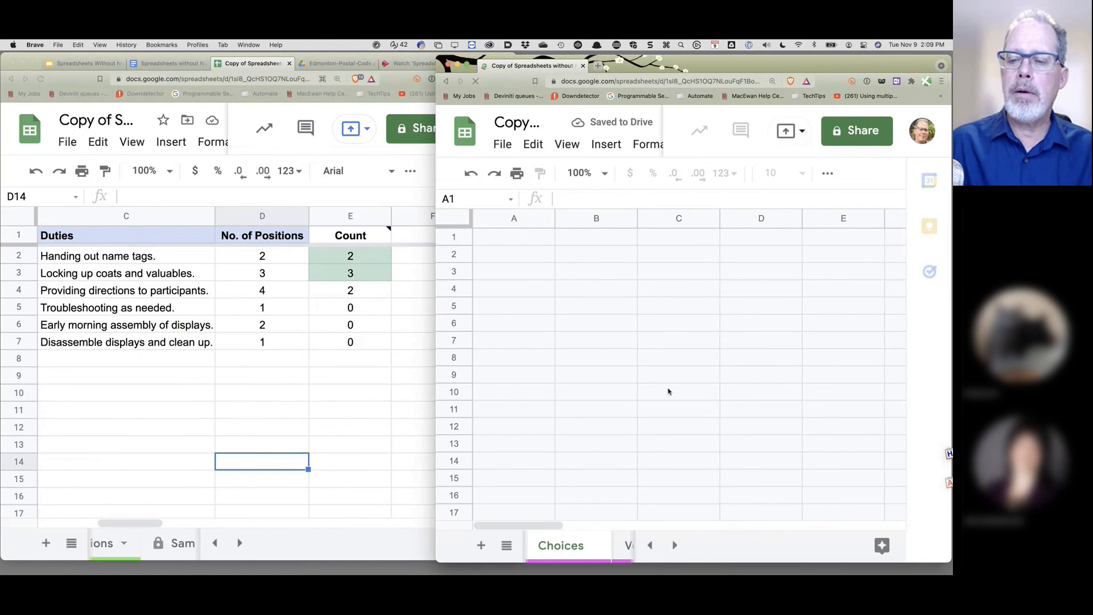
- Show the Volunteer List sheet in the right-hand window beside the Choices counts
click(675, 546)
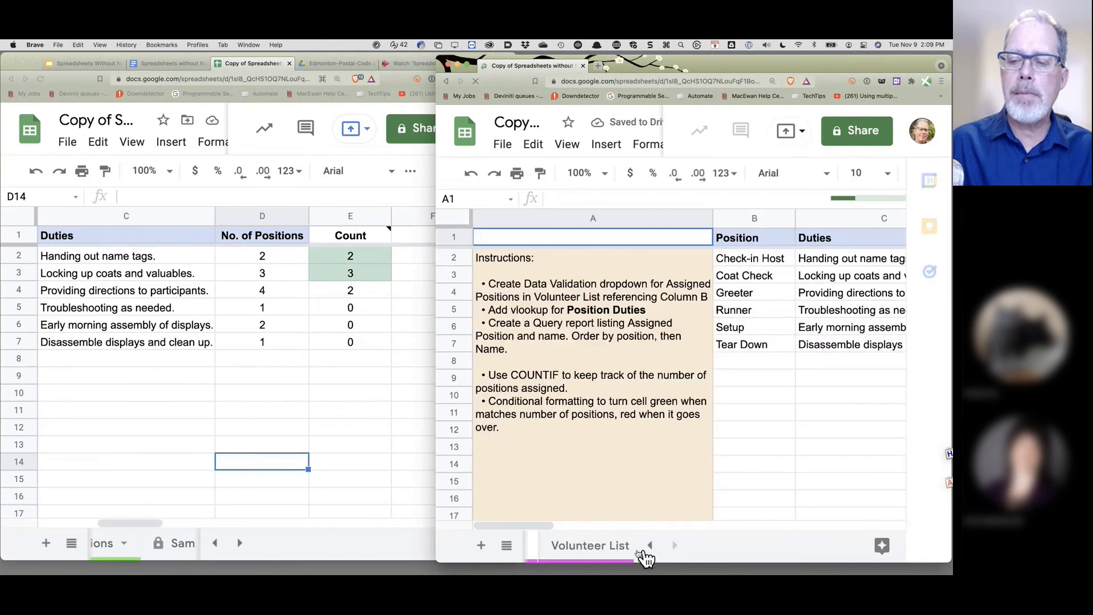
click(593, 550)
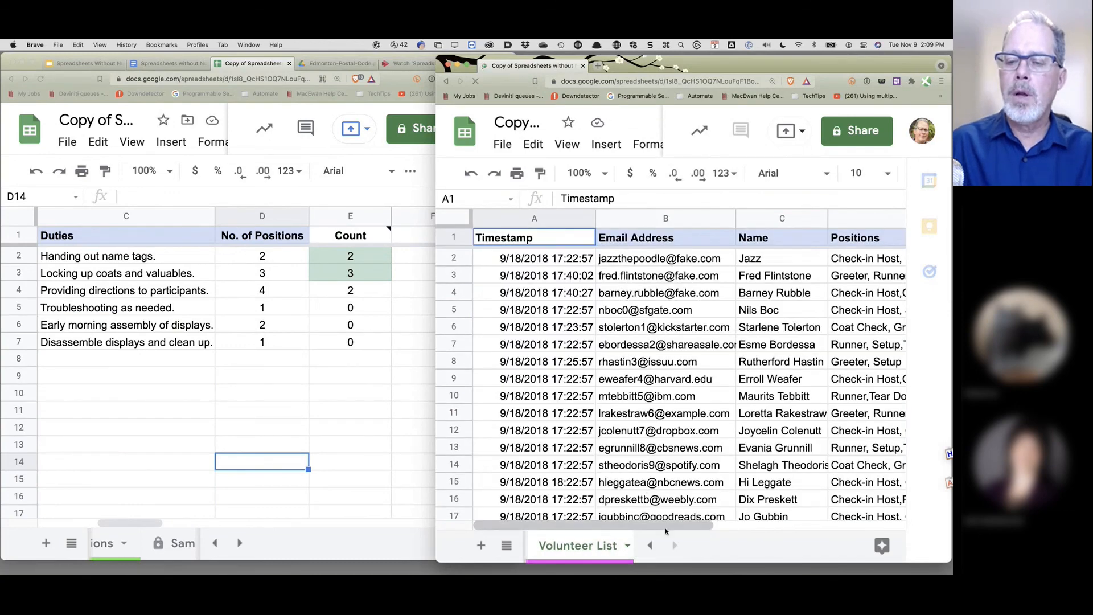
drag(692, 524, 773, 522)
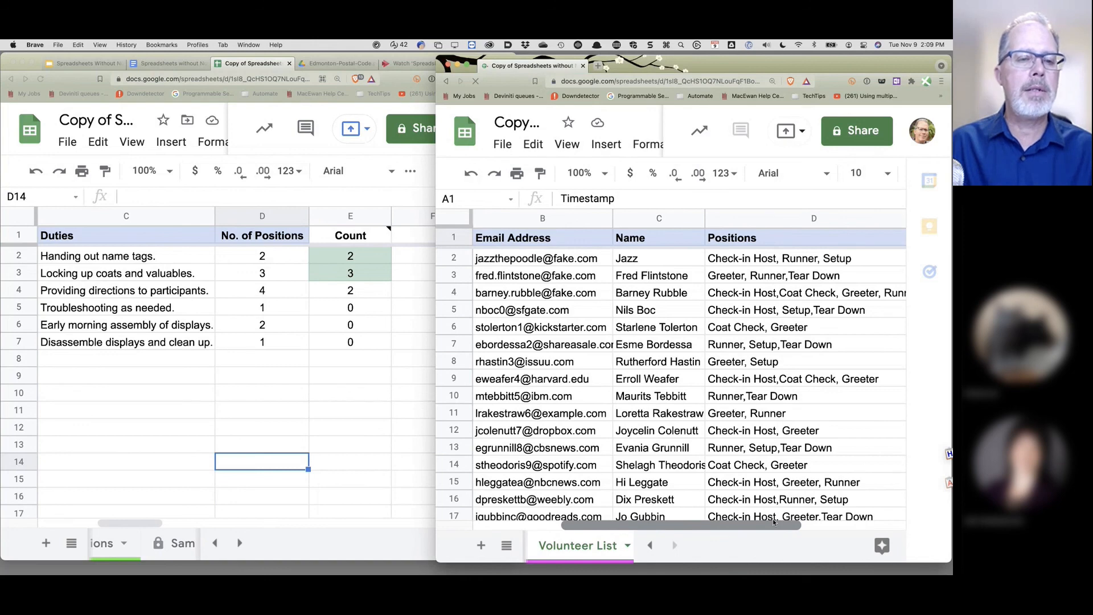
drag(139, 521, 122, 521)
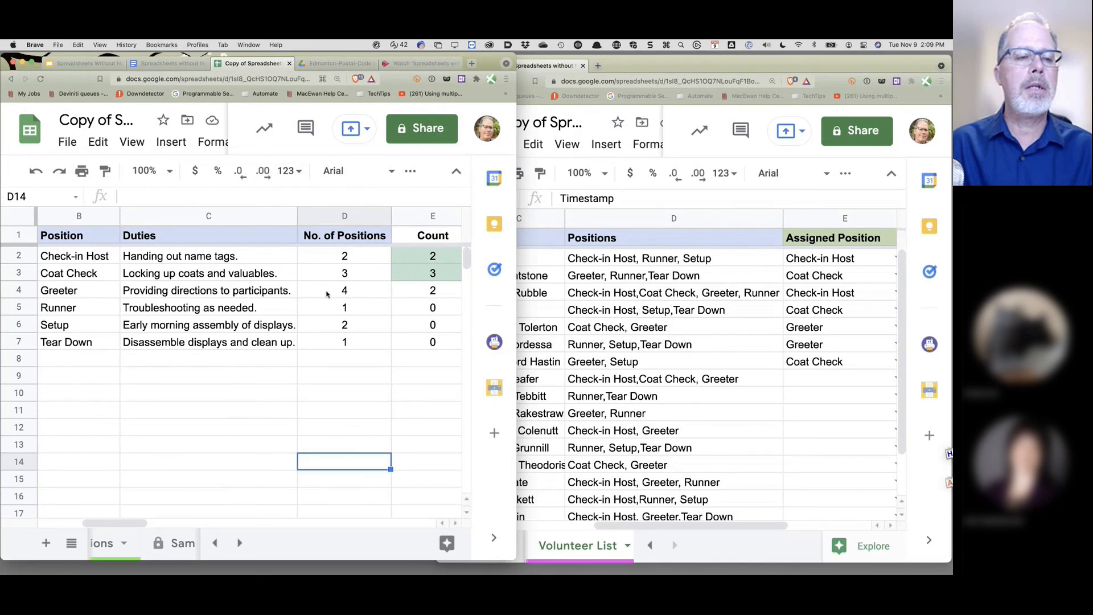
- Assign Greeter to the volunteers in E11 and E14 so the Greeter count reaches 4
click(845, 410)
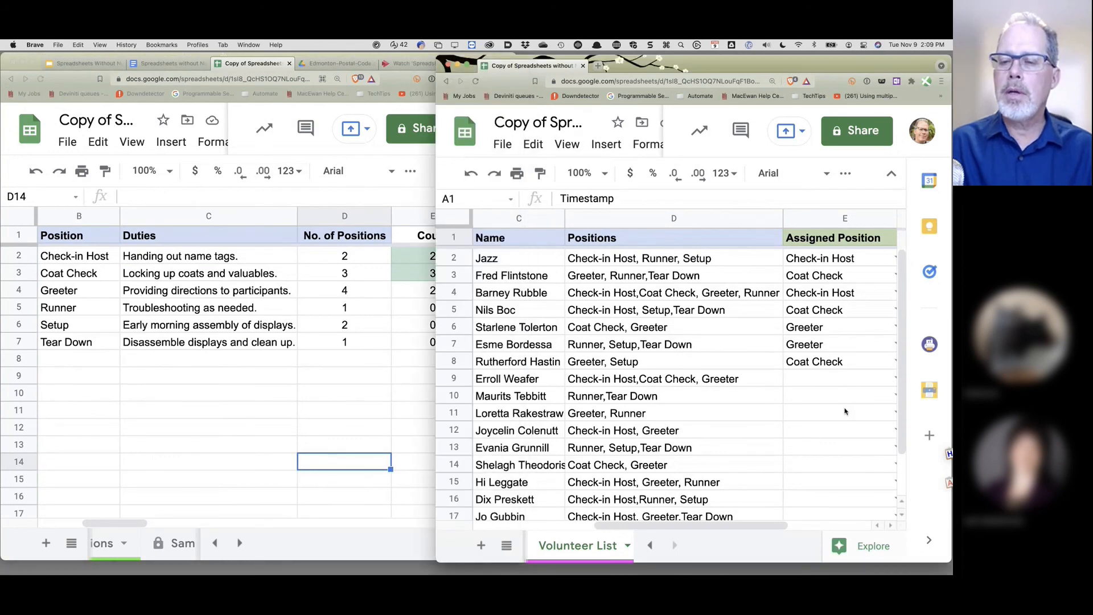
click(893, 413)
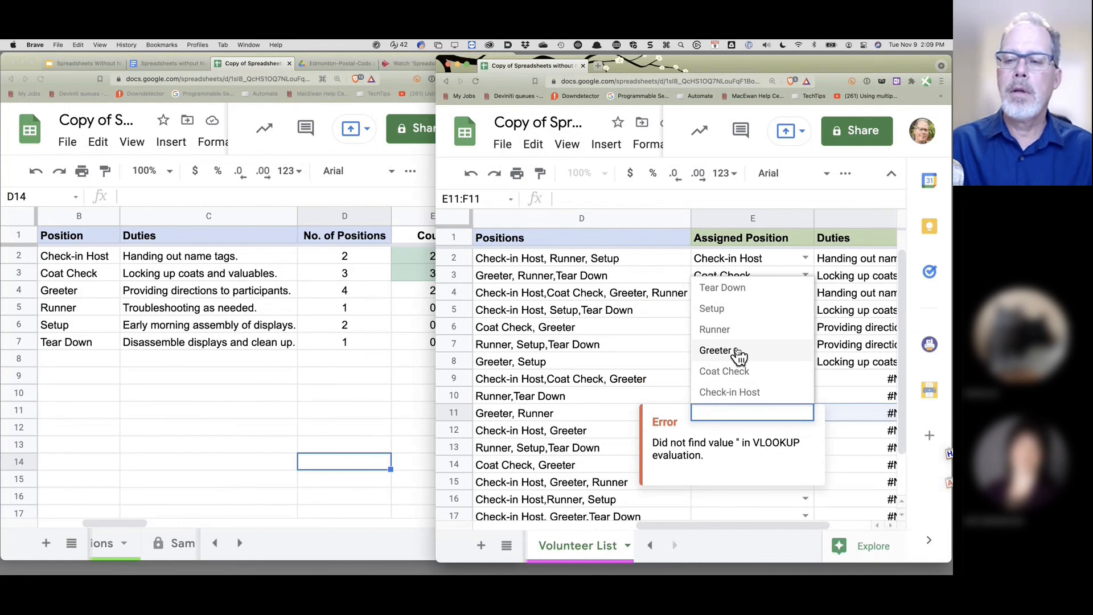
click(737, 350)
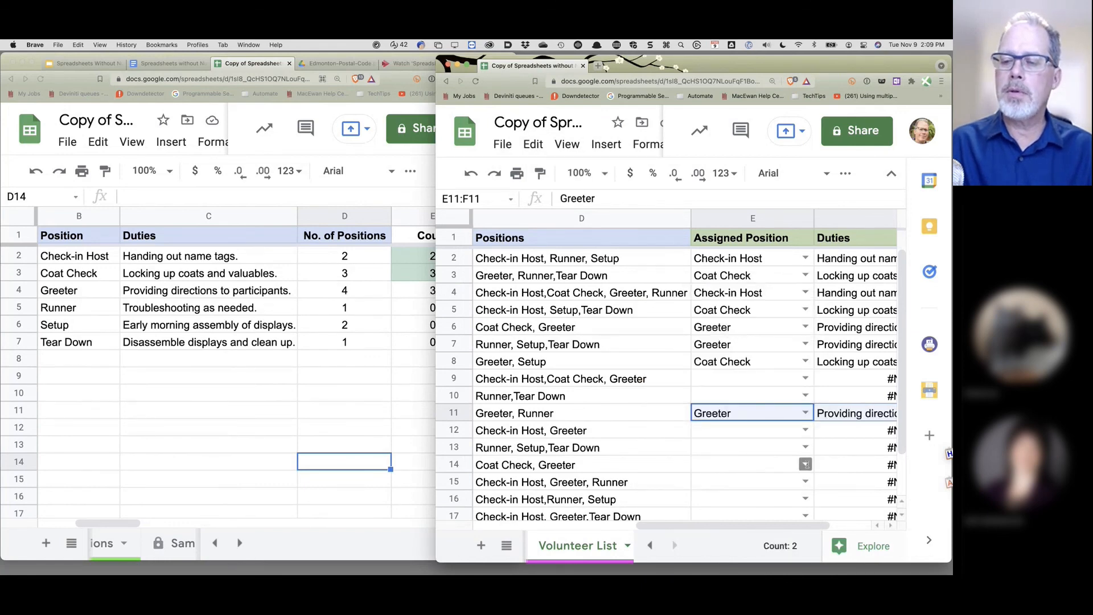
click(805, 464)
click(757, 403)
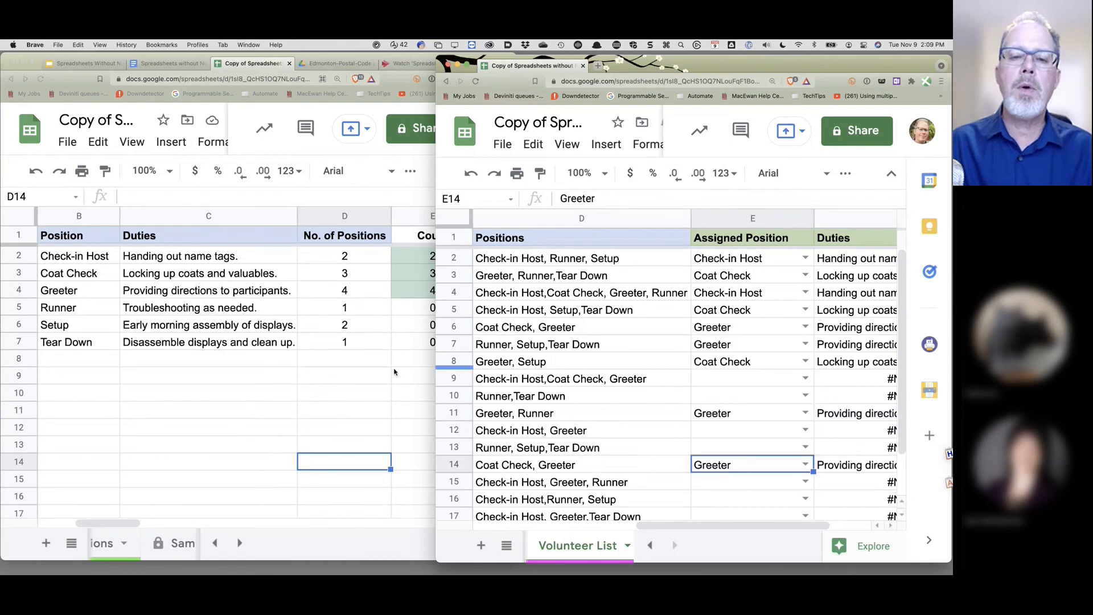
key(super+grave)
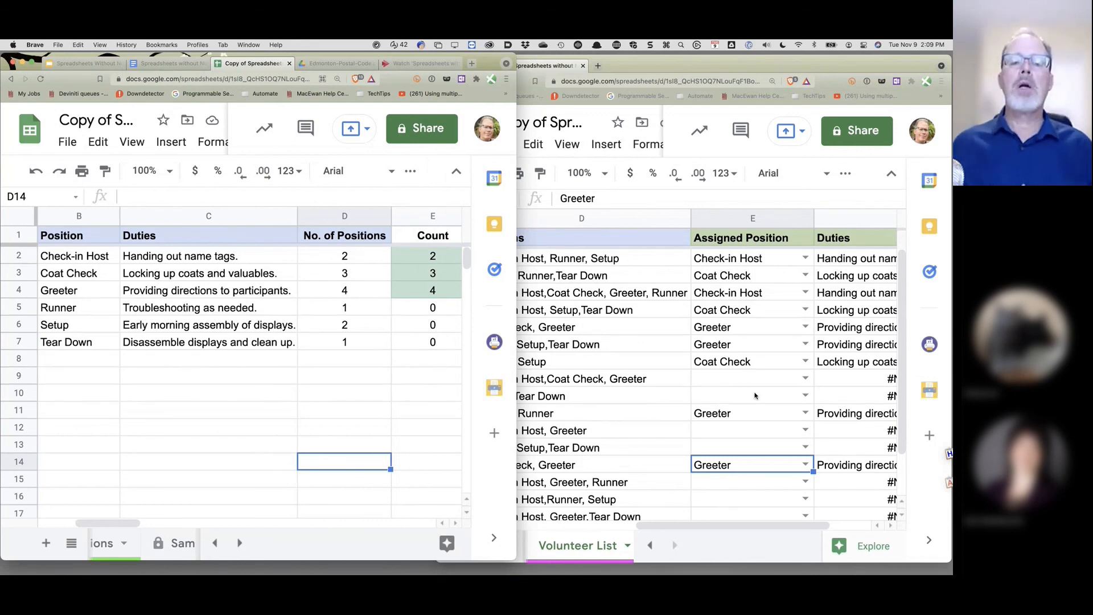
- Check the counts on the Choices sheet, then bring up the Google Doc notes on the left
click(185, 411)
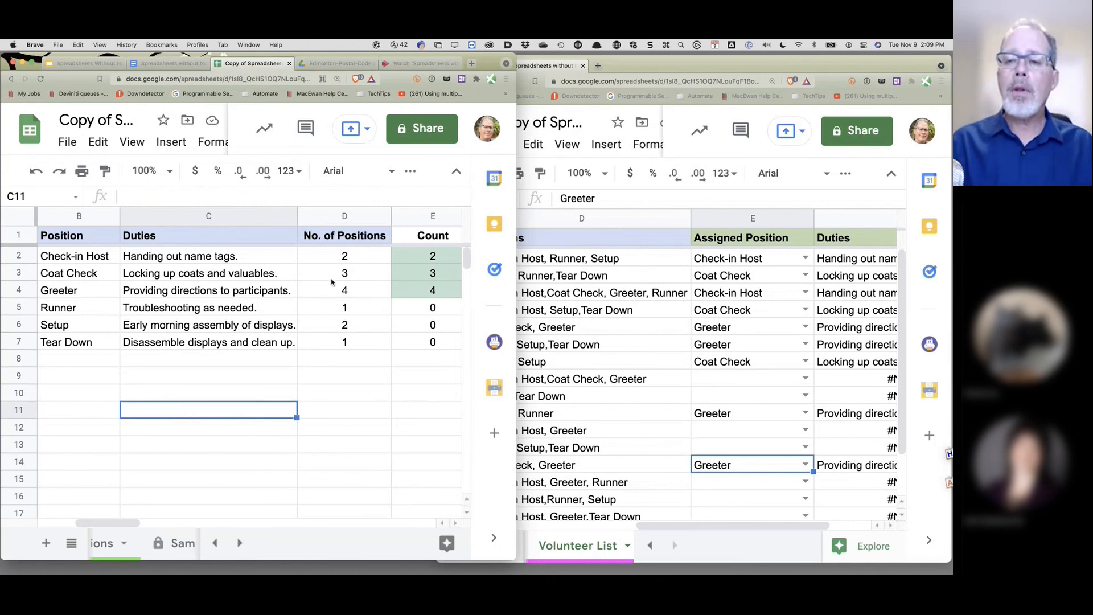
click(749, 71)
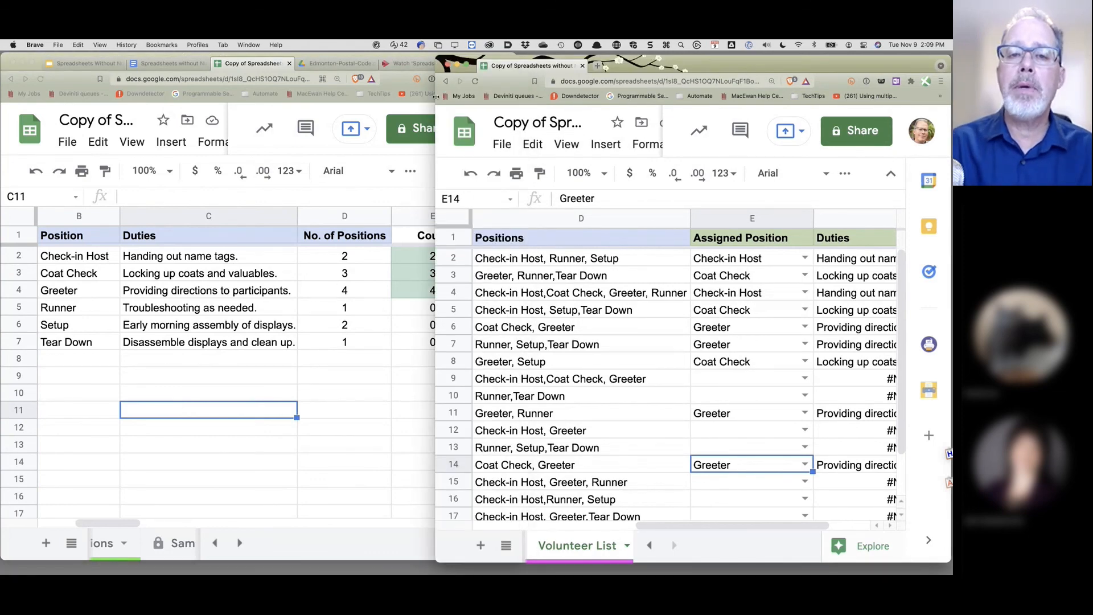
click(149, 70)
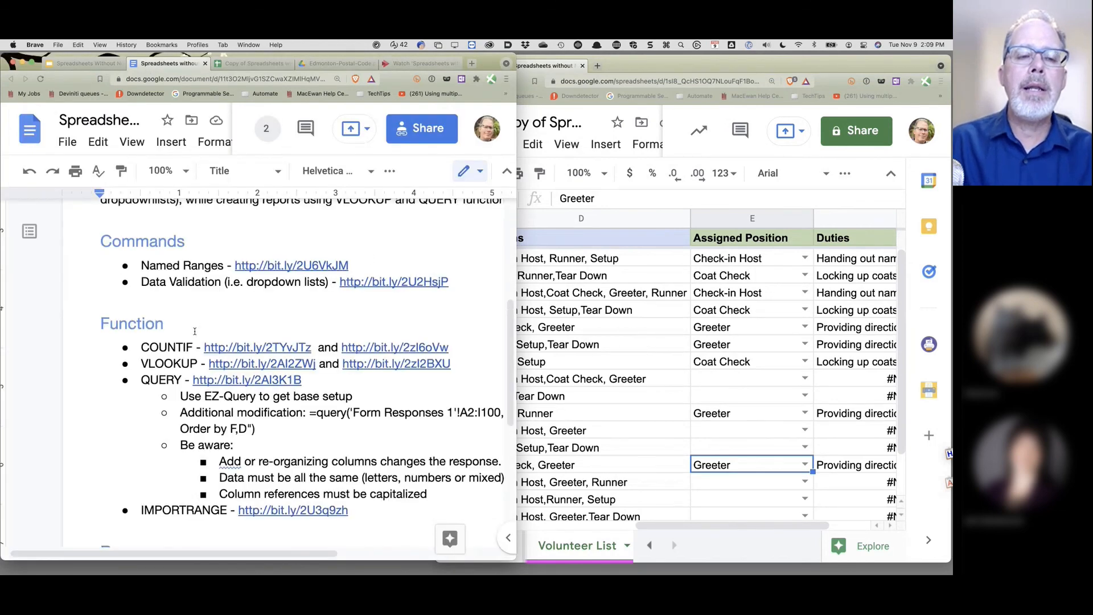
- Bring the spreadsheet forward, scroll the sheet list left and open the Unique sheet
click(664, 67)
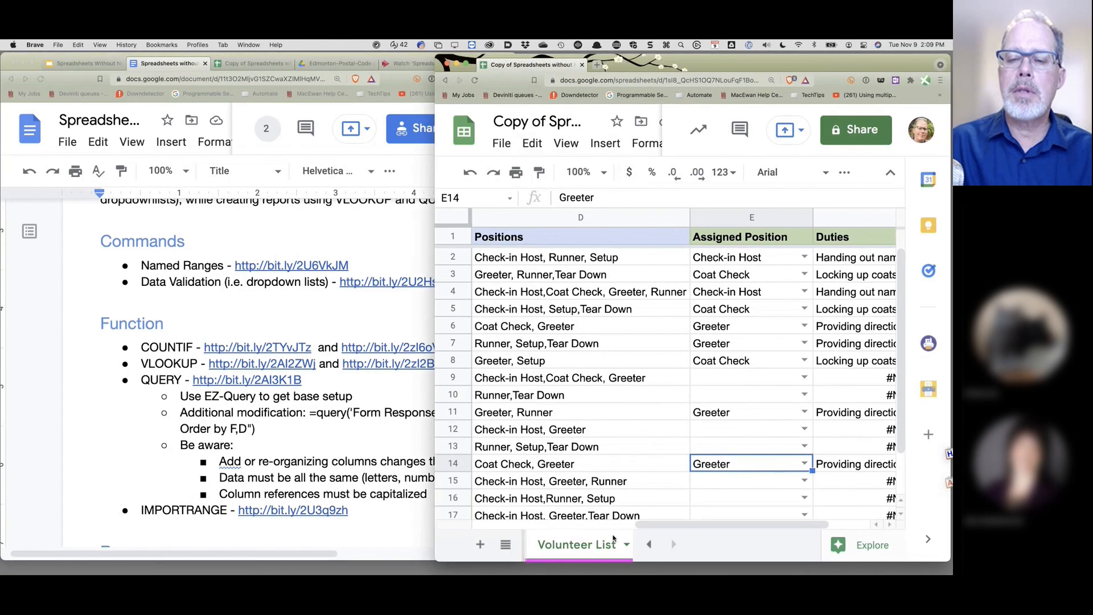
click(648, 546)
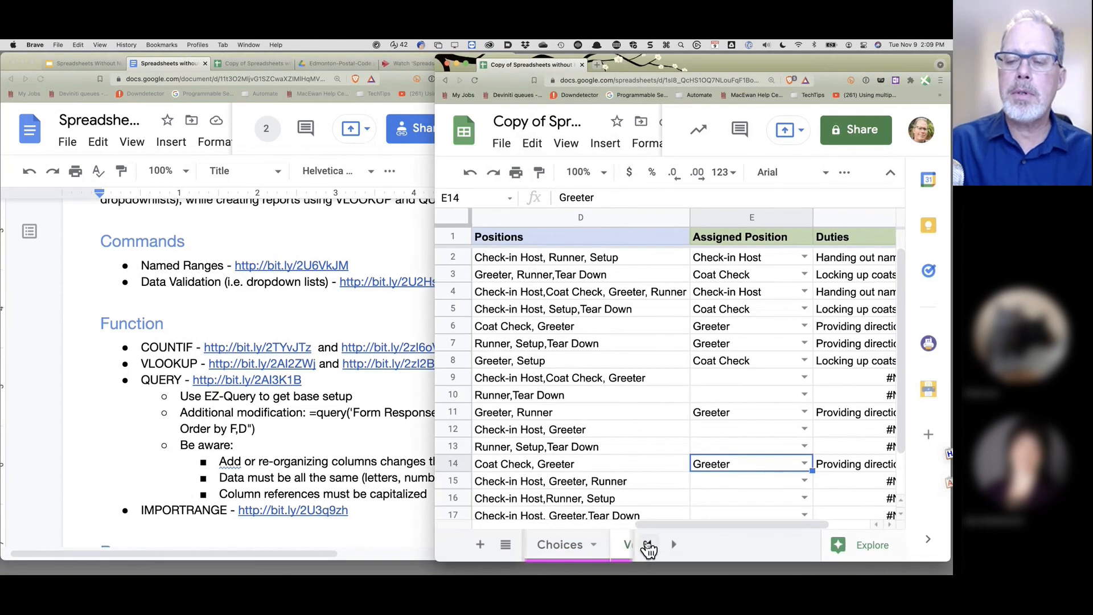
click(648, 547)
click(649, 547)
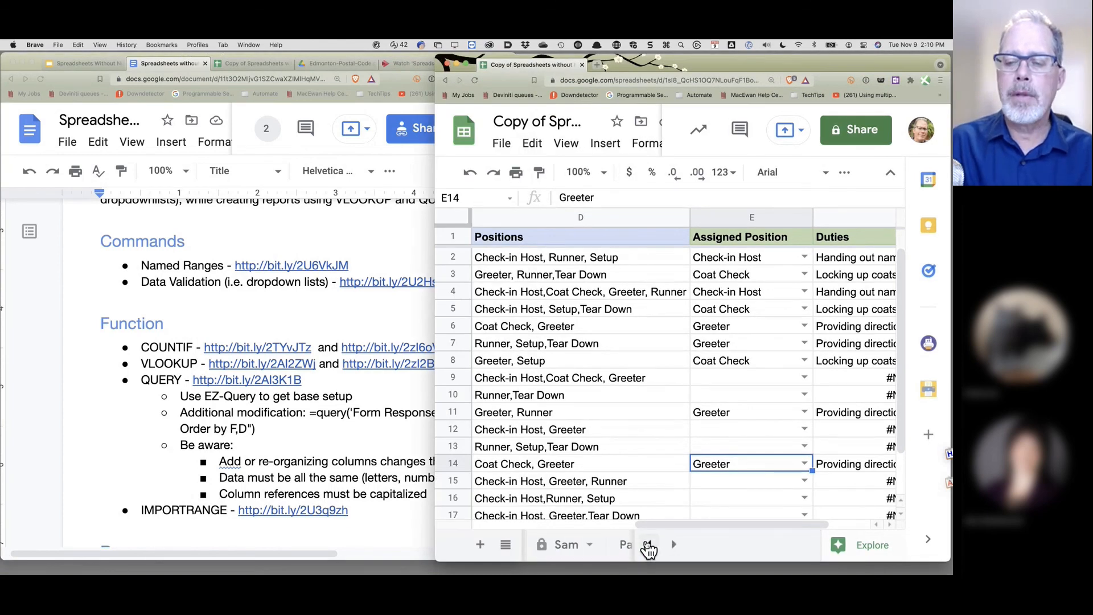
click(648, 546)
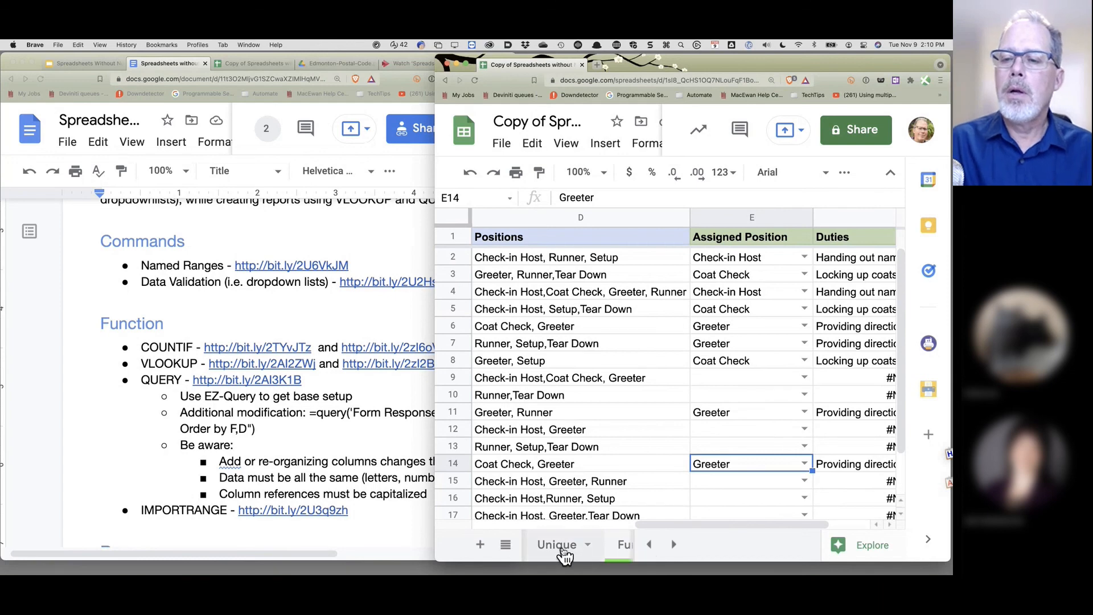
click(564, 546)
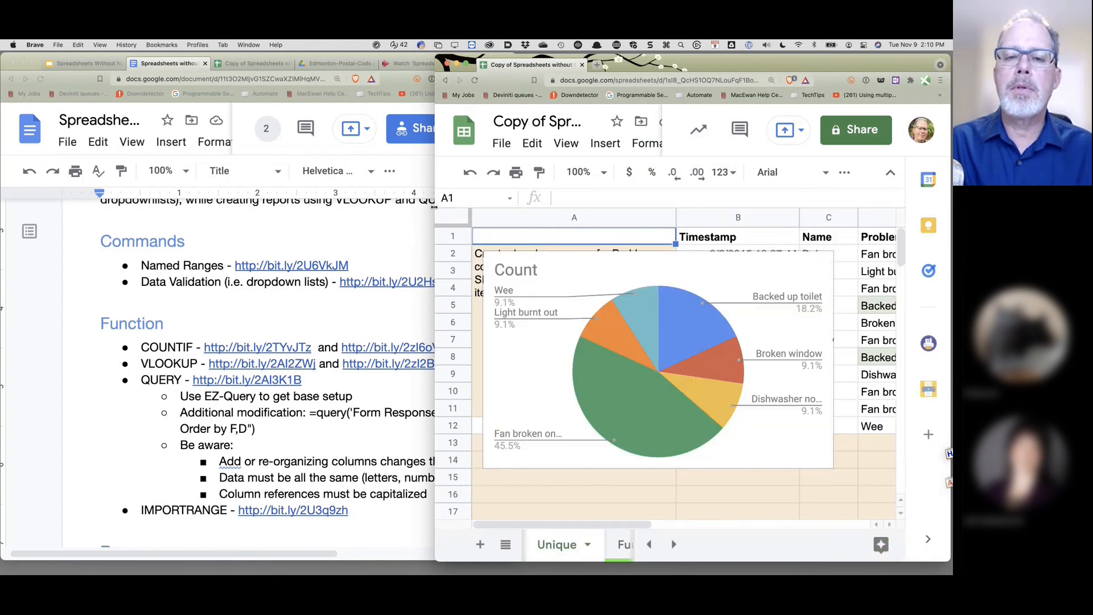
- Enlarge the window and inspect F2's =SORT(UNIQUE(D2:D12),1,True) problem list
drag(267, 208, 176, 208)
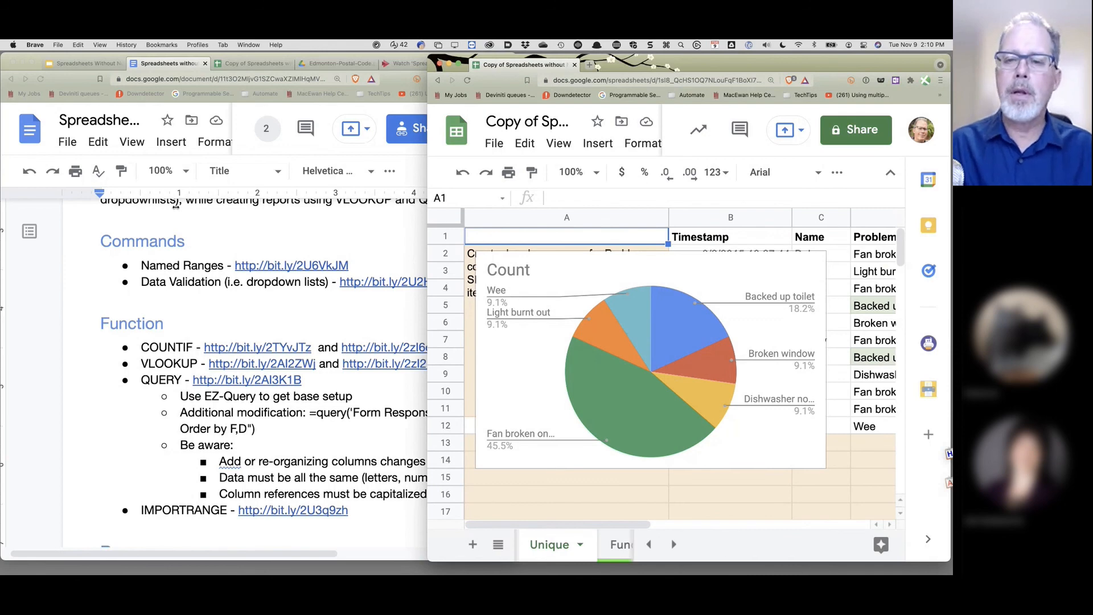
key(ctrl+alt+Return)
click(781, 255)
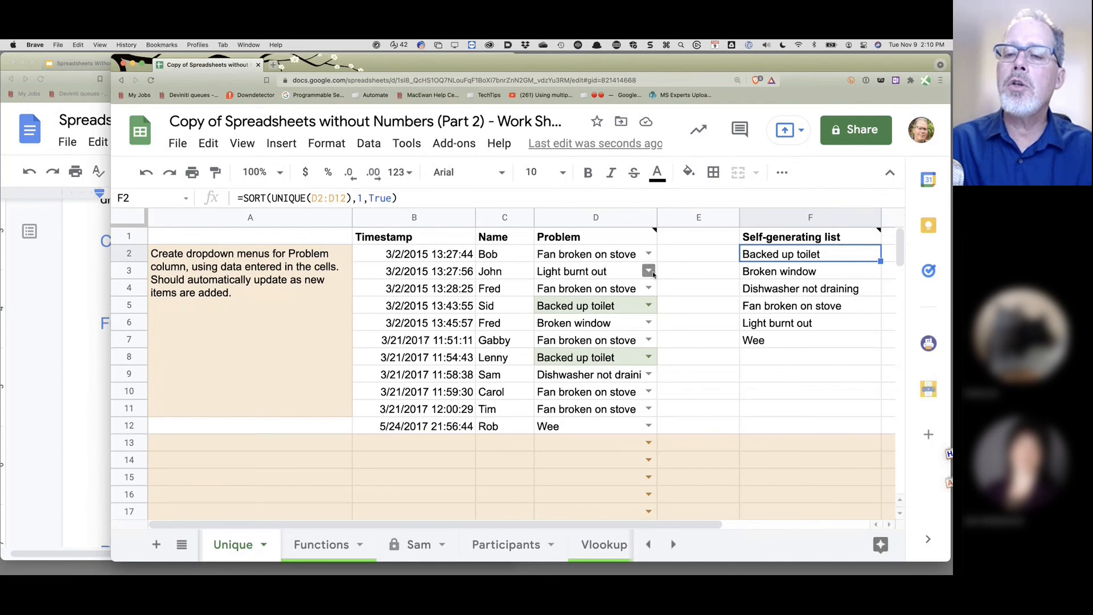
- Preview D3's Problem choices, leaving Light burnt out, then open the Functions sheet and inspect C2
click(649, 271)
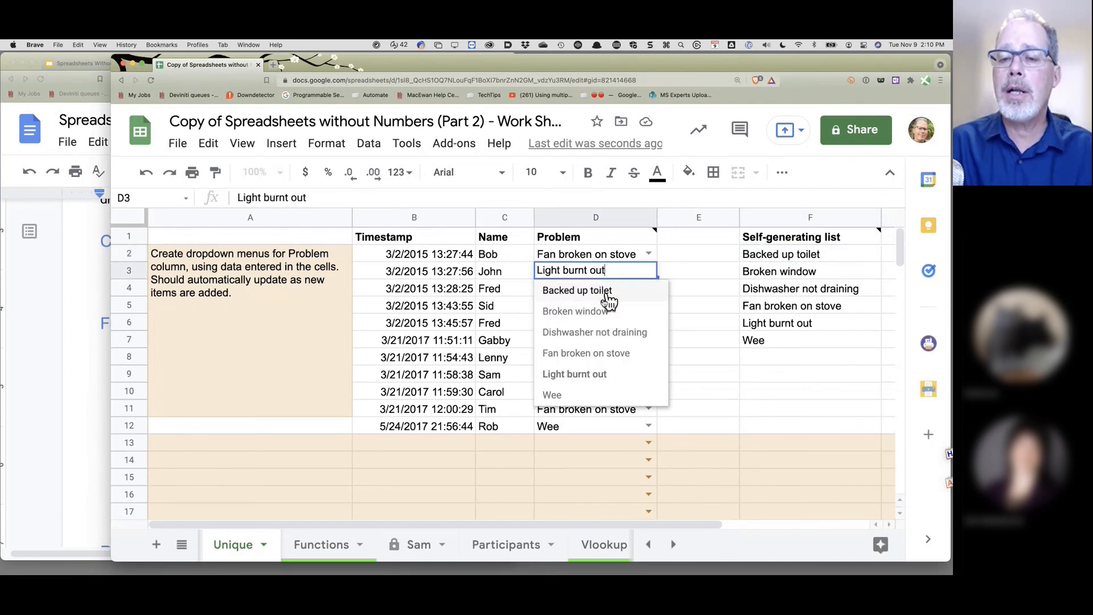
click(824, 378)
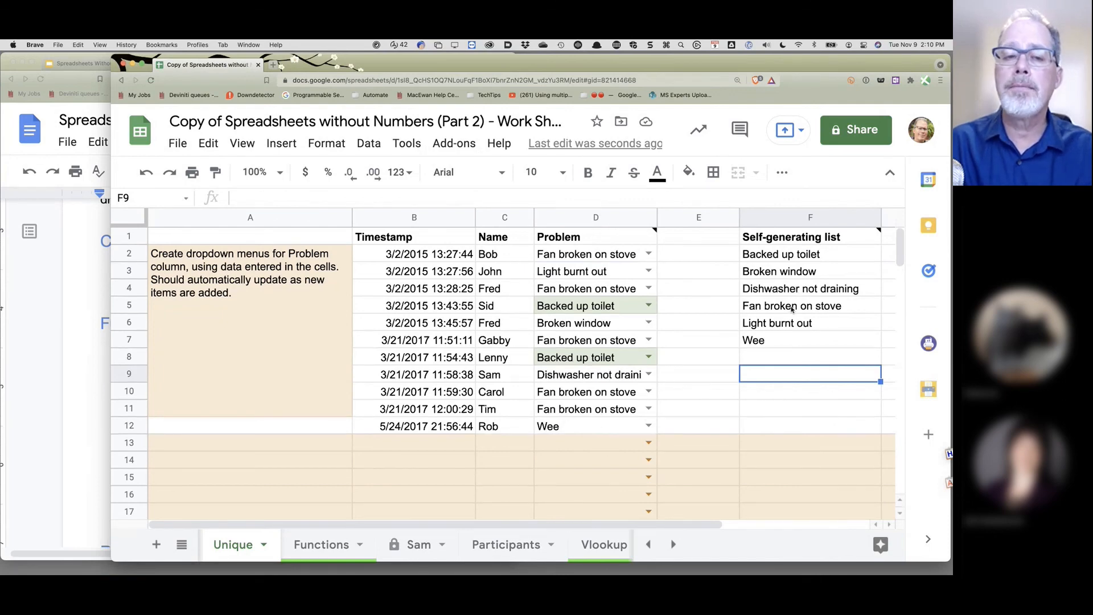
click(322, 544)
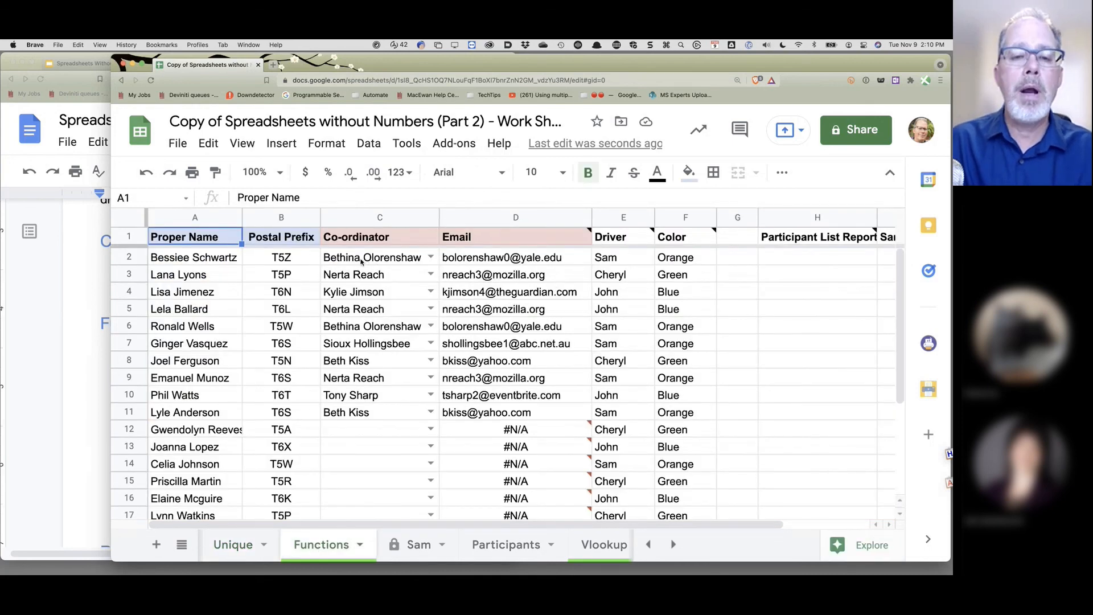
click(366, 259)
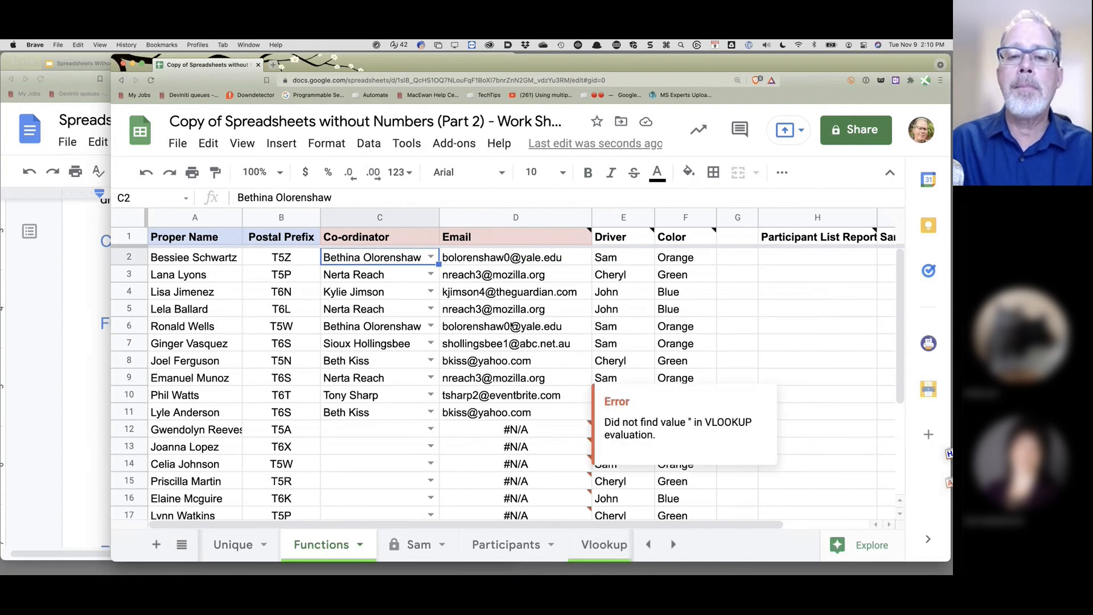
mouse_move(487, 259)
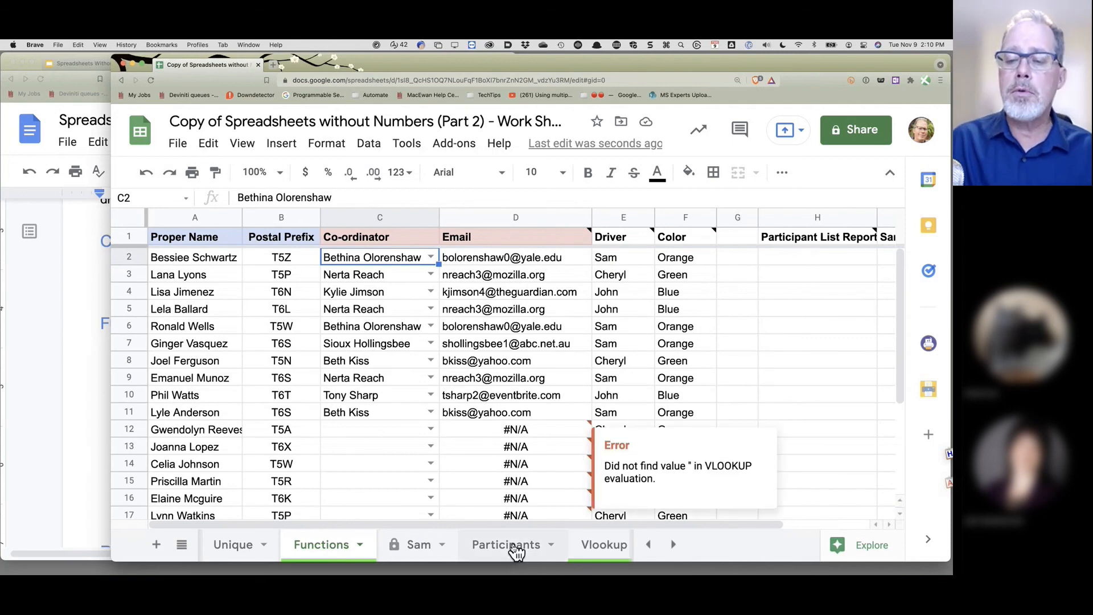
- Look over the Participants query report and the Vlookup sheet, then return to Choices
click(511, 550)
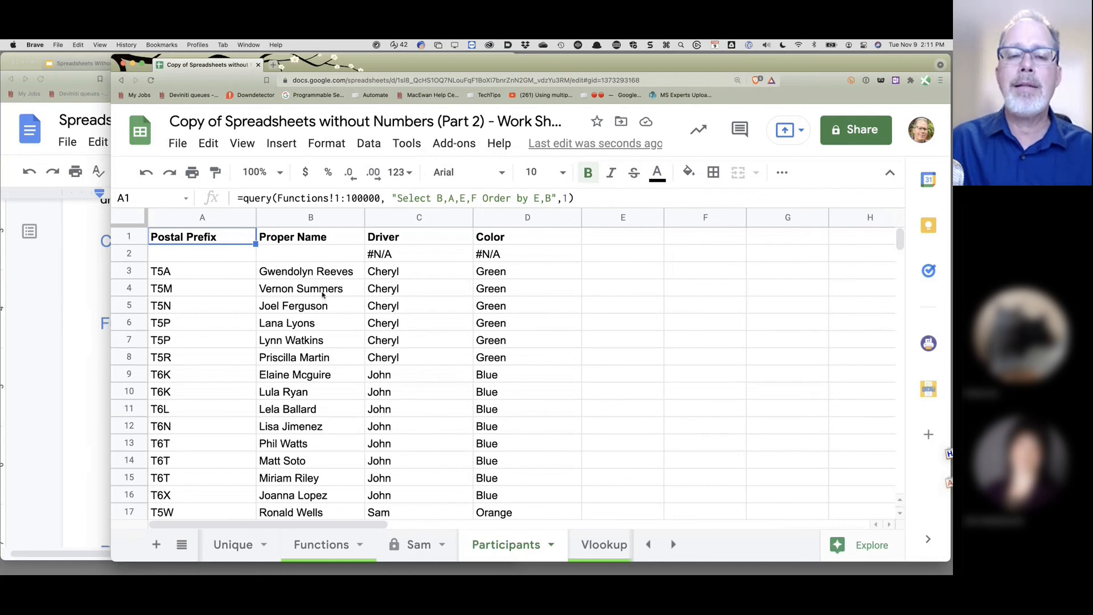
click(323, 295)
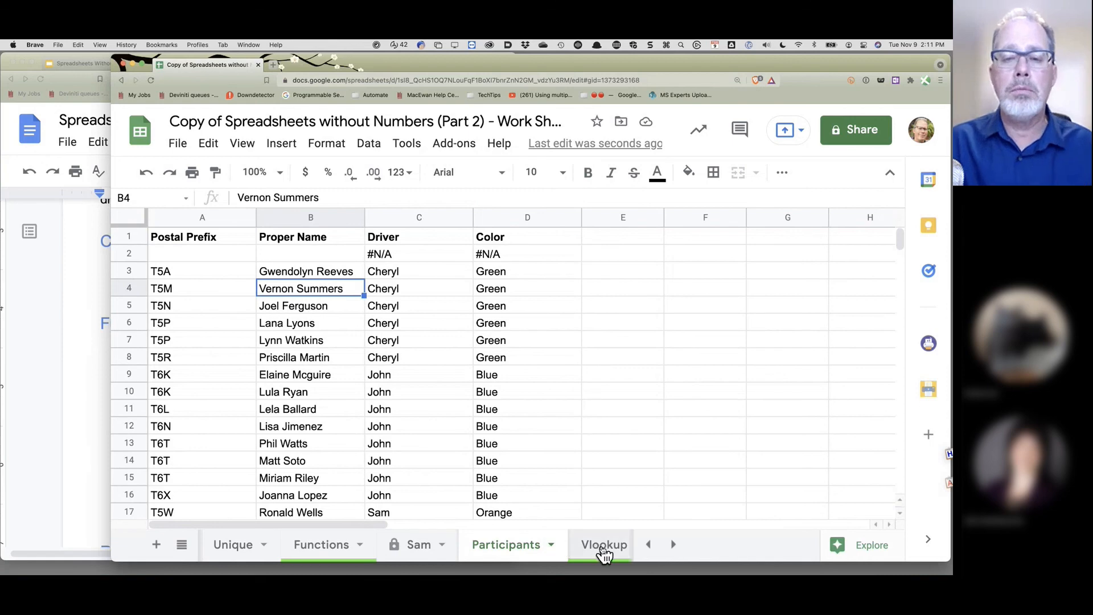
click(676, 548)
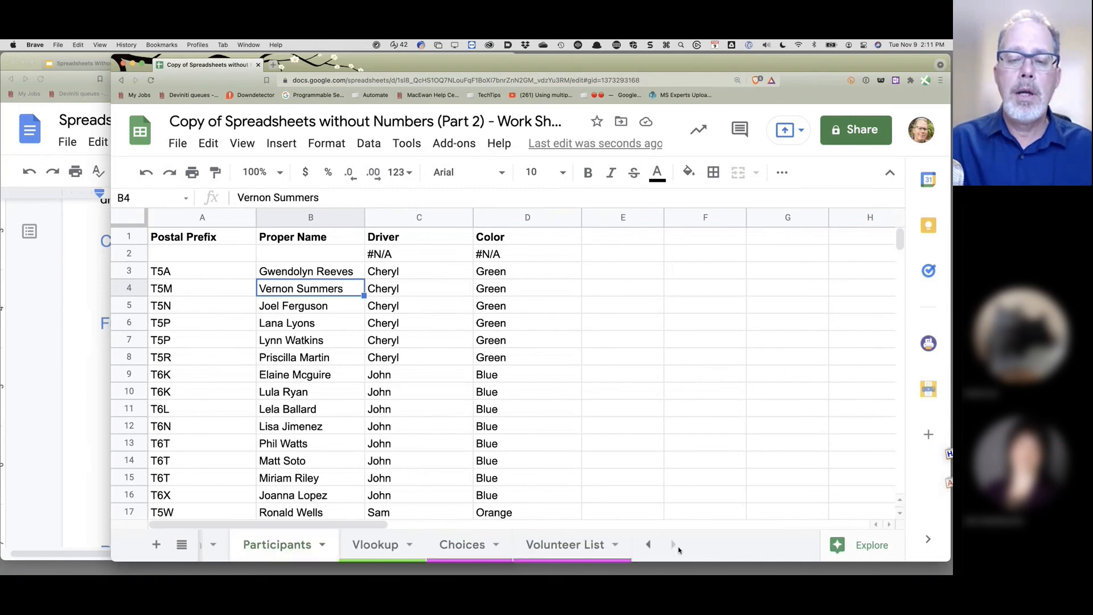
click(383, 549)
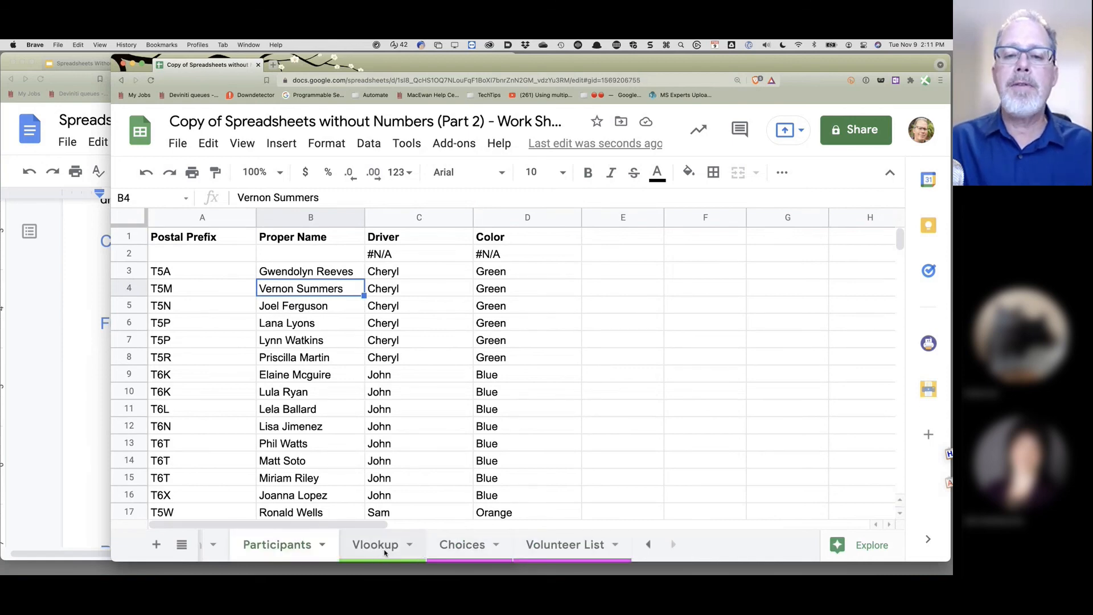
click(475, 545)
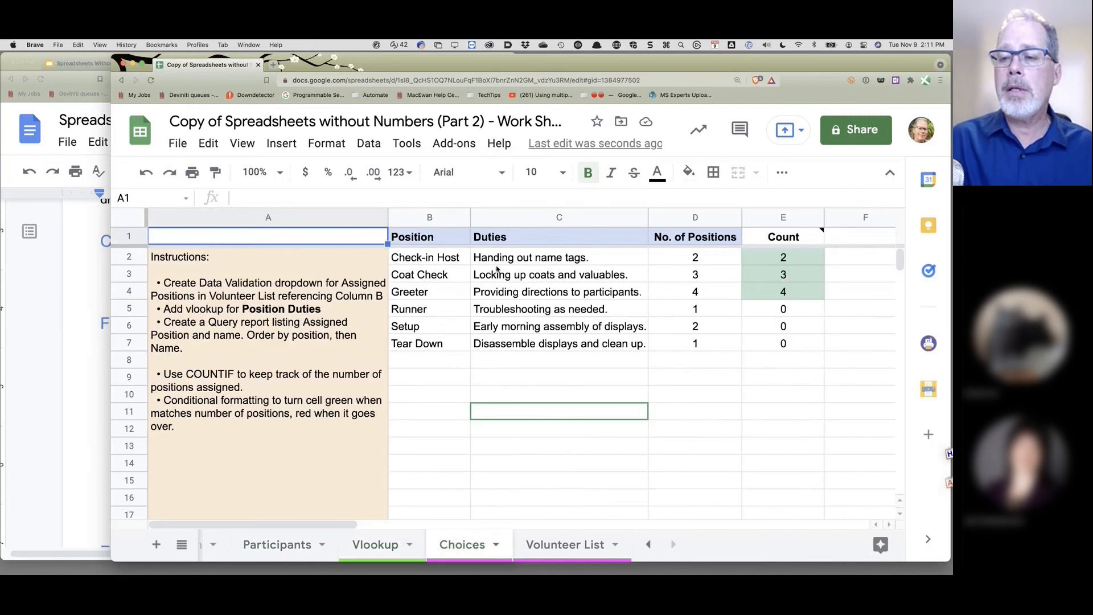